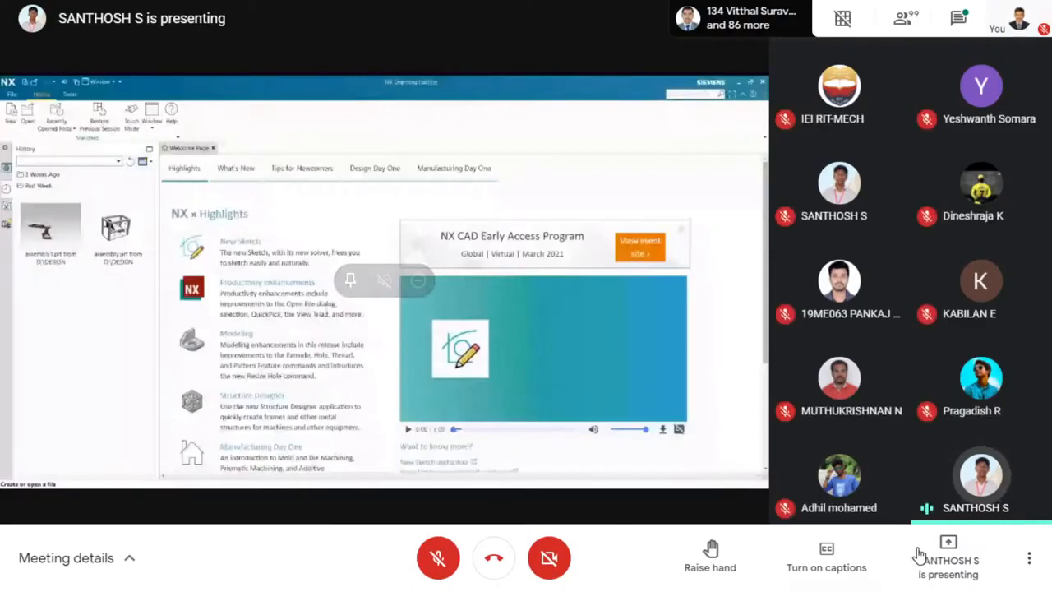
Change the meeting layout to Spotlight so the shared presentation fills the view.
left_click(1043, 562)
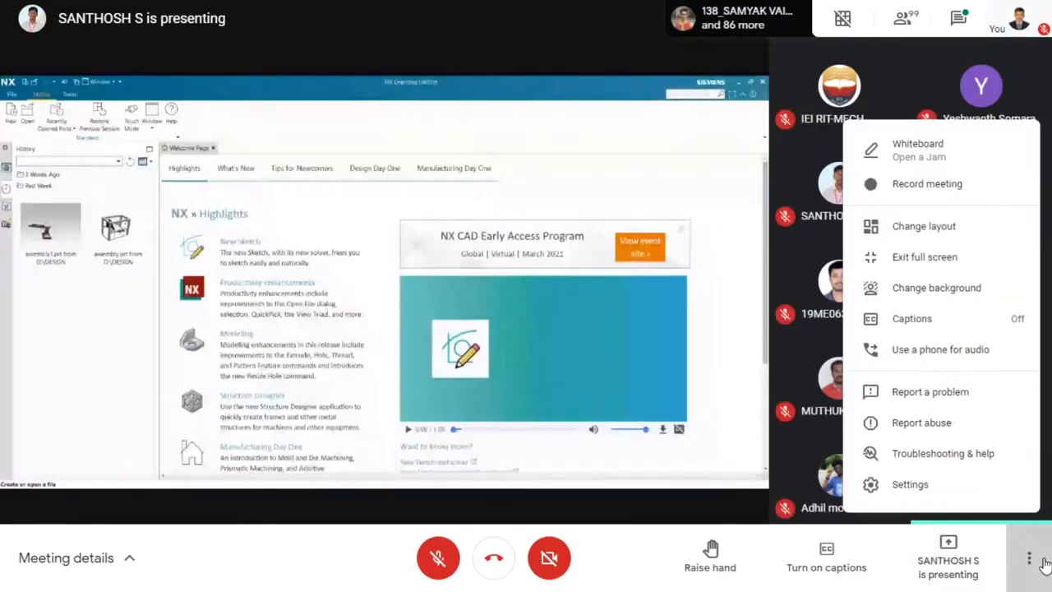
left_click(953, 233)
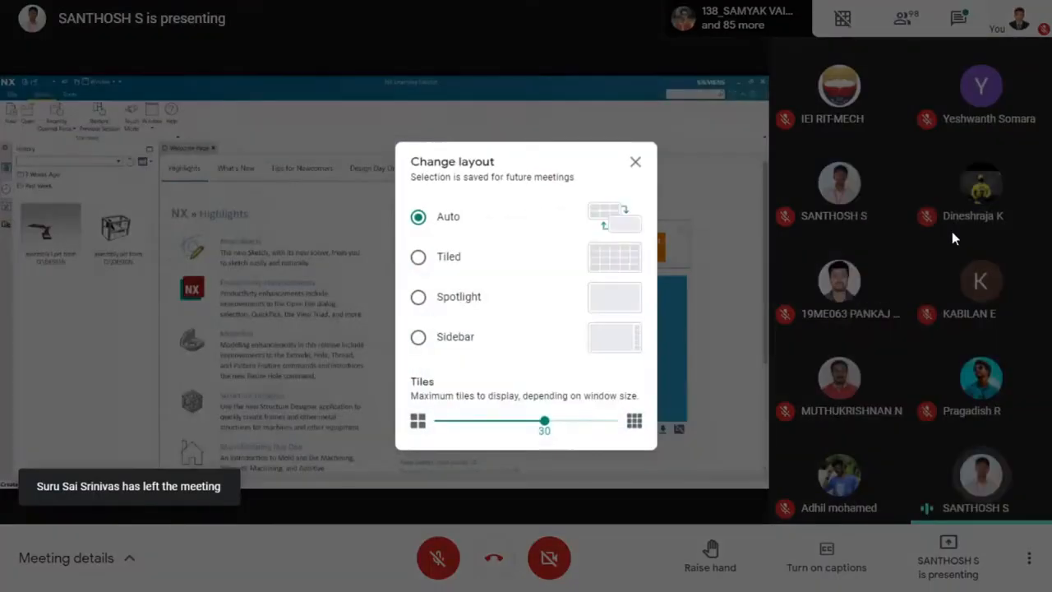
left_click(453, 303)
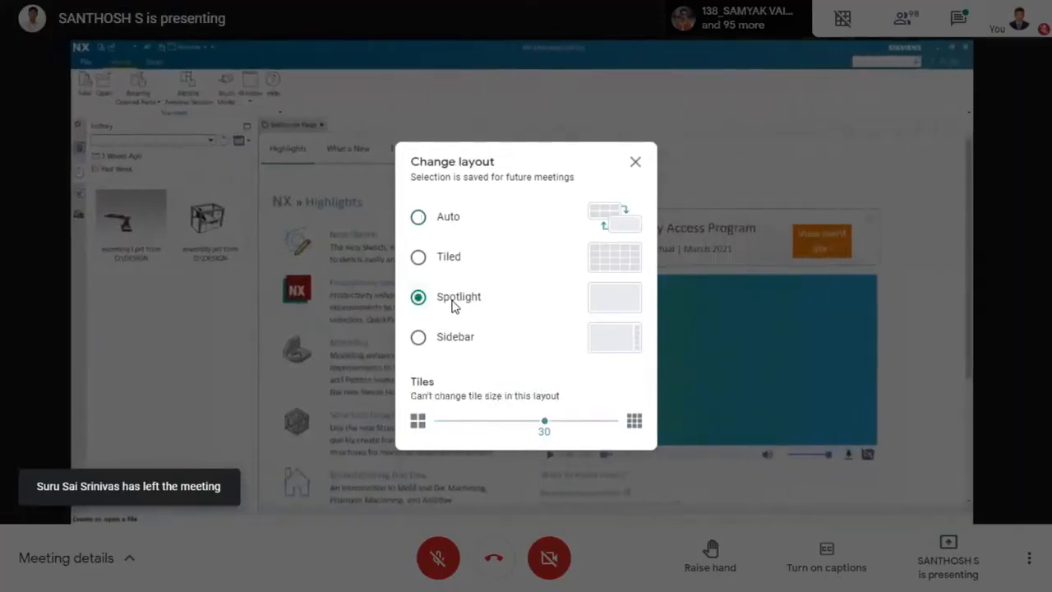
left_click(635, 162)
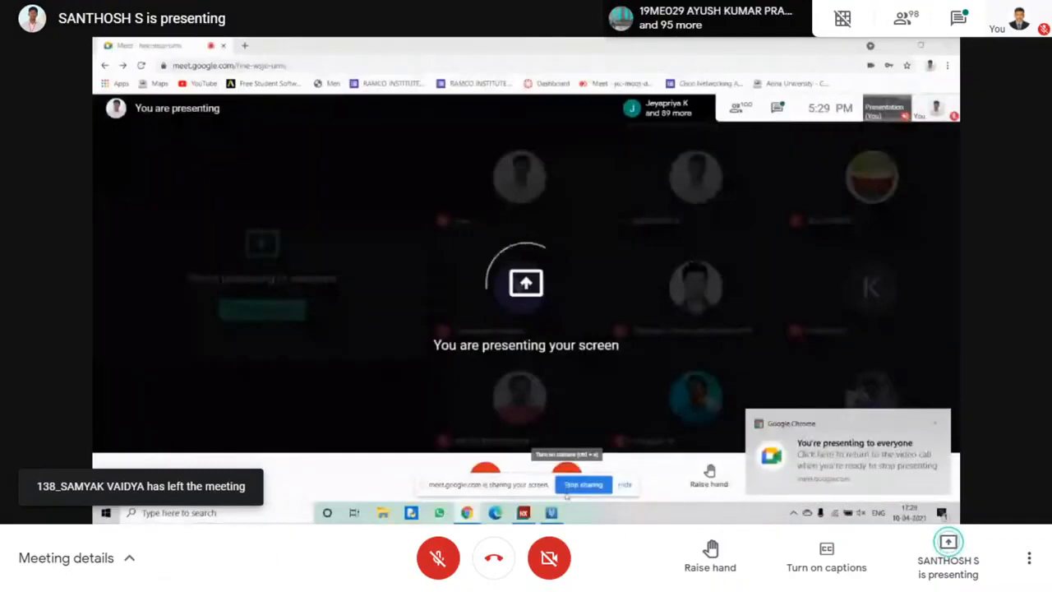
mouse_move(528, 513)
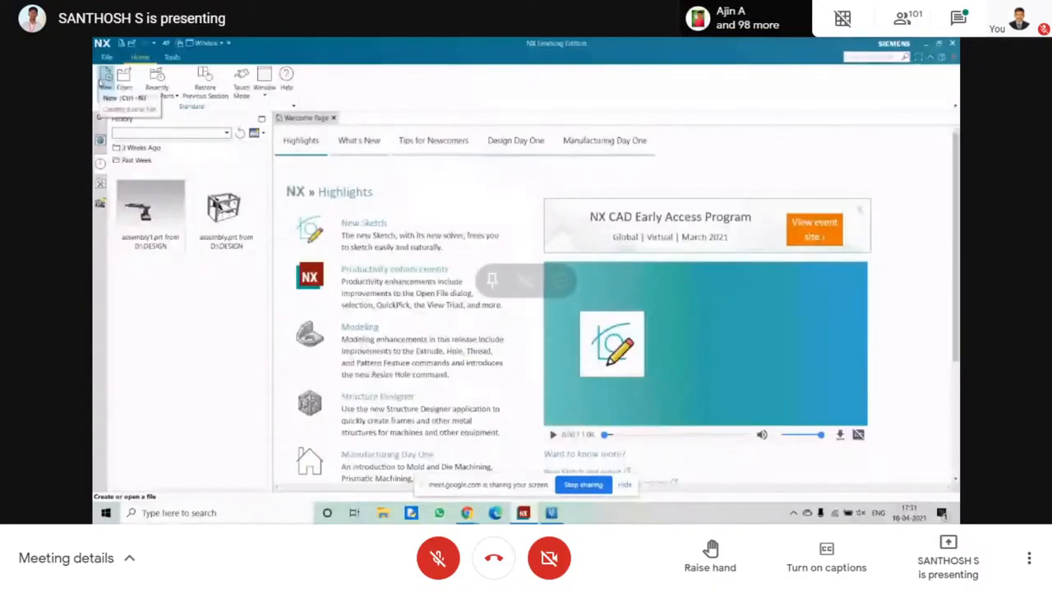
key("F11")
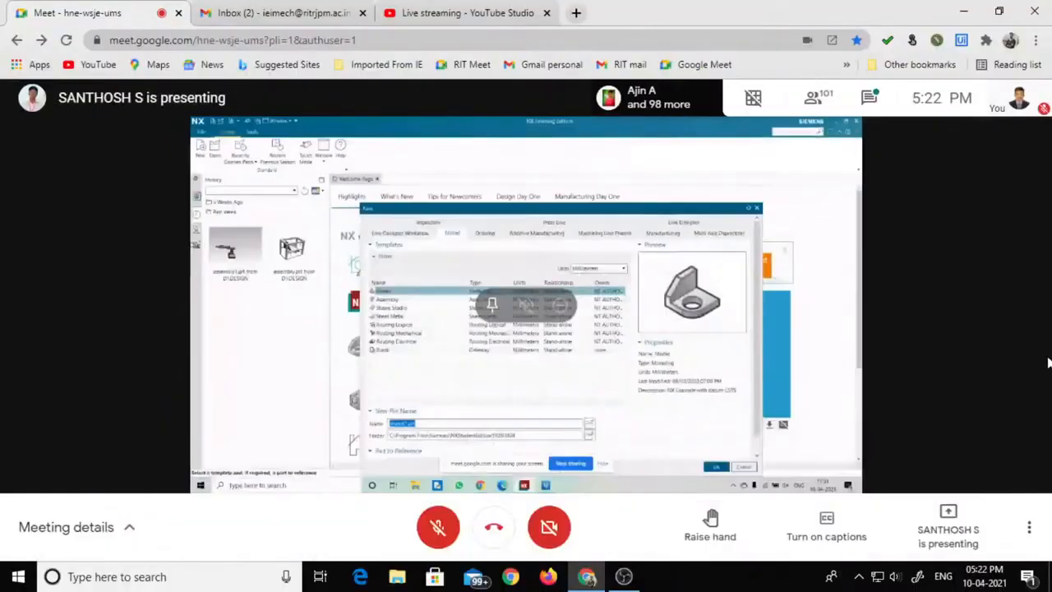
key("F11")
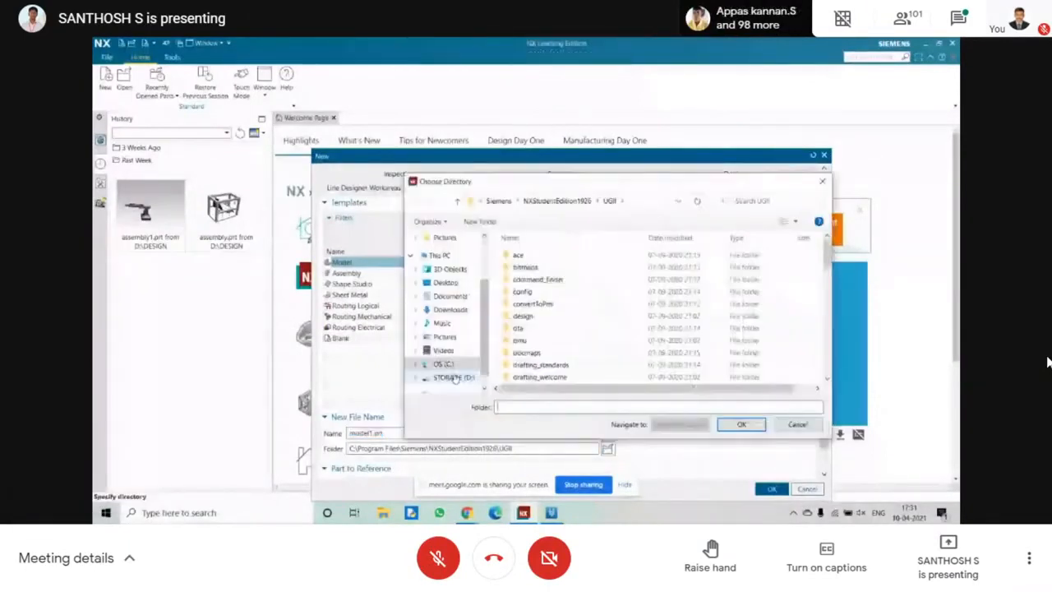
left_click(1030, 562)
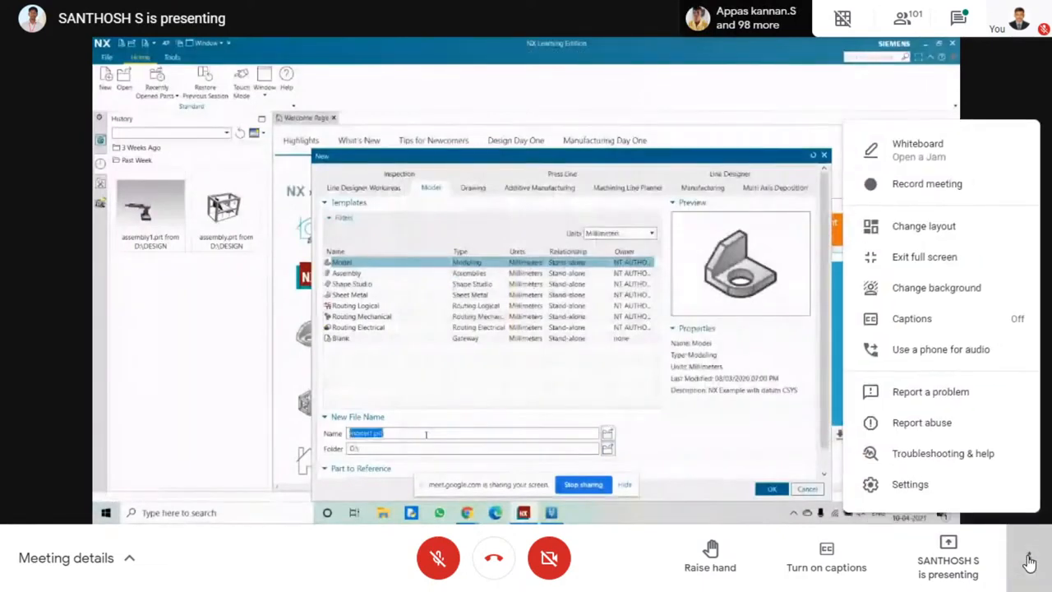
left_click(937, 228)
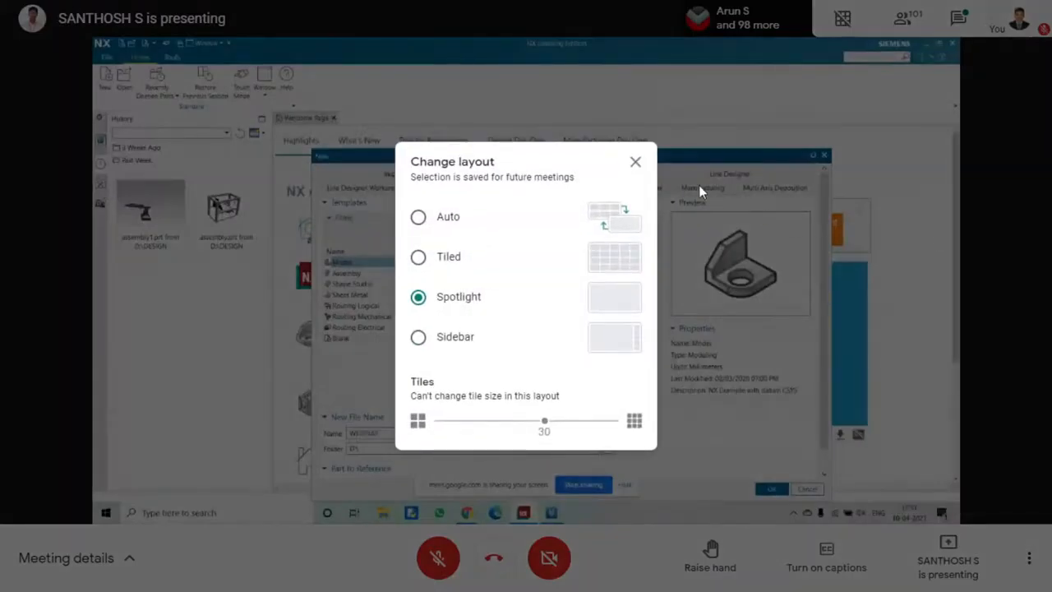
left_click(635, 163)
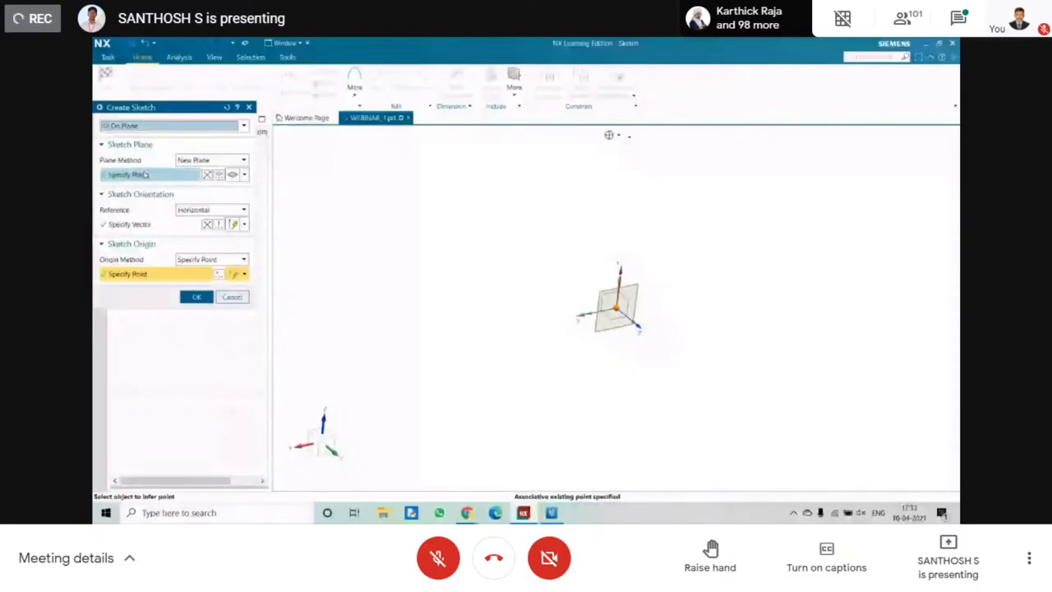
Create the sketch on the specified new plane and origin, with the view square to the sketch plane.
left_click(195, 297)
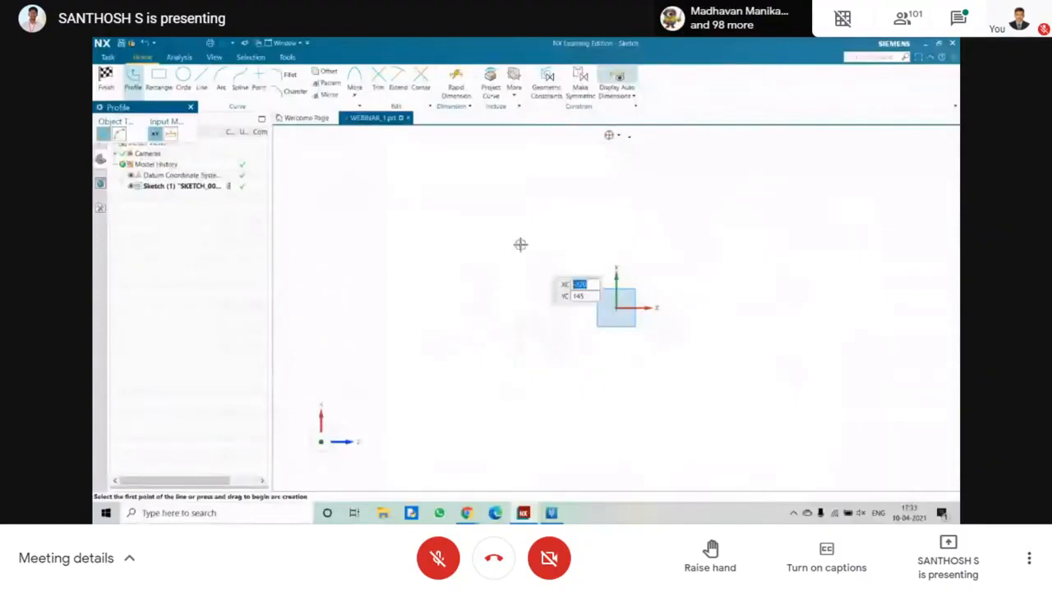
middle_click_drag(521, 244, 536, 259)
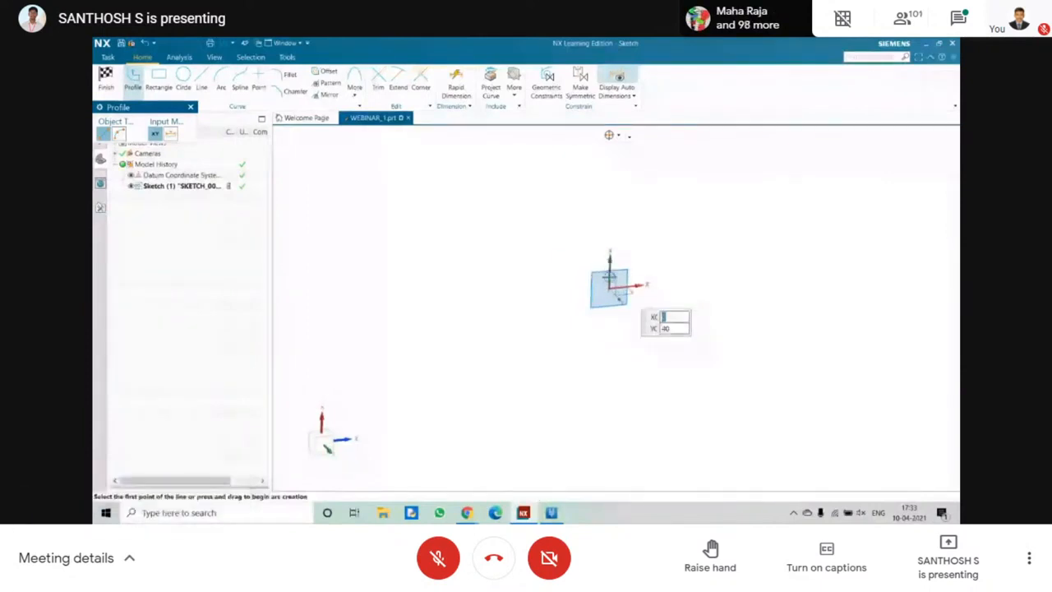
middle_click_drag(560, 260, 689, 214)
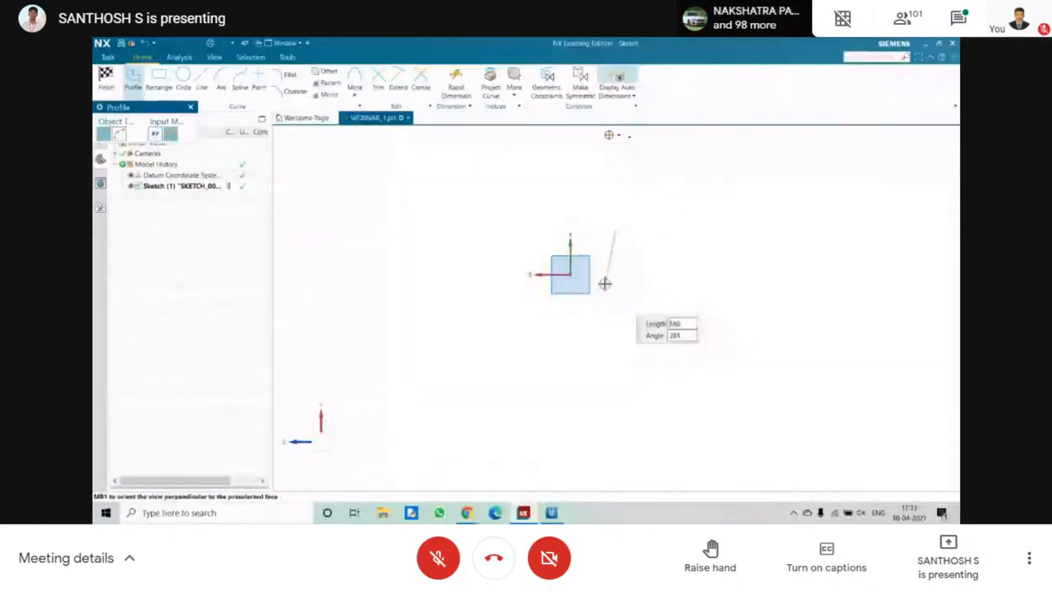
key("Escape")
middle_click_drag(413, 270, 571, 294)
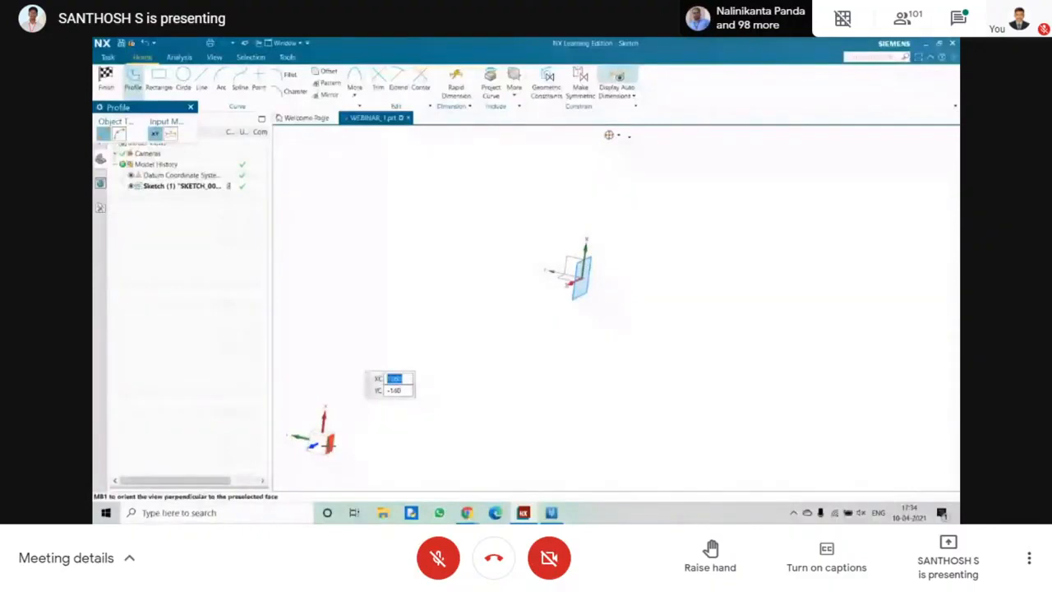
left_click_drag(283, 420, 334, 430)
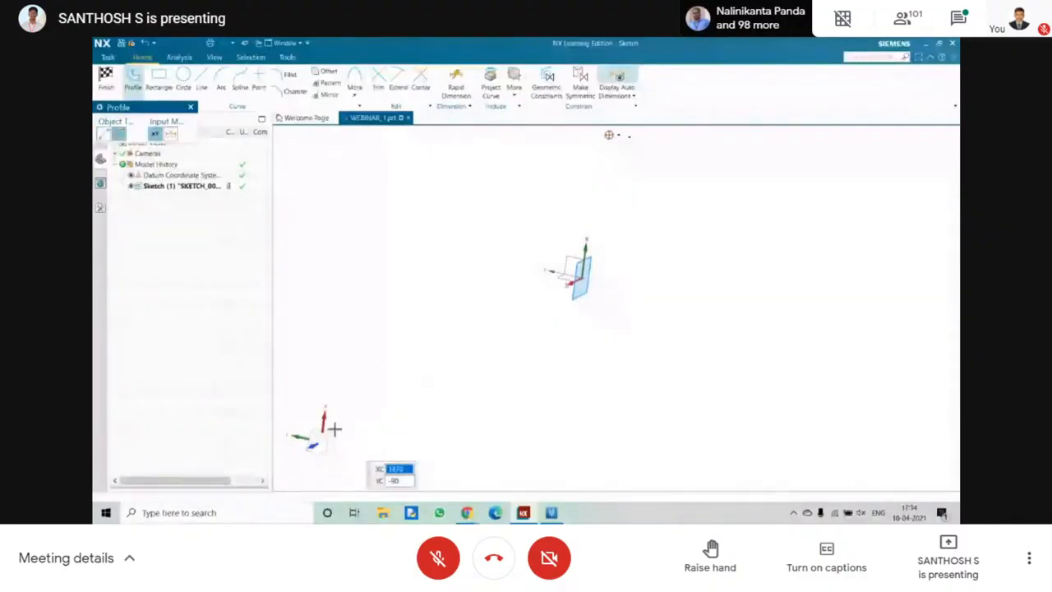
left_click(327, 441)
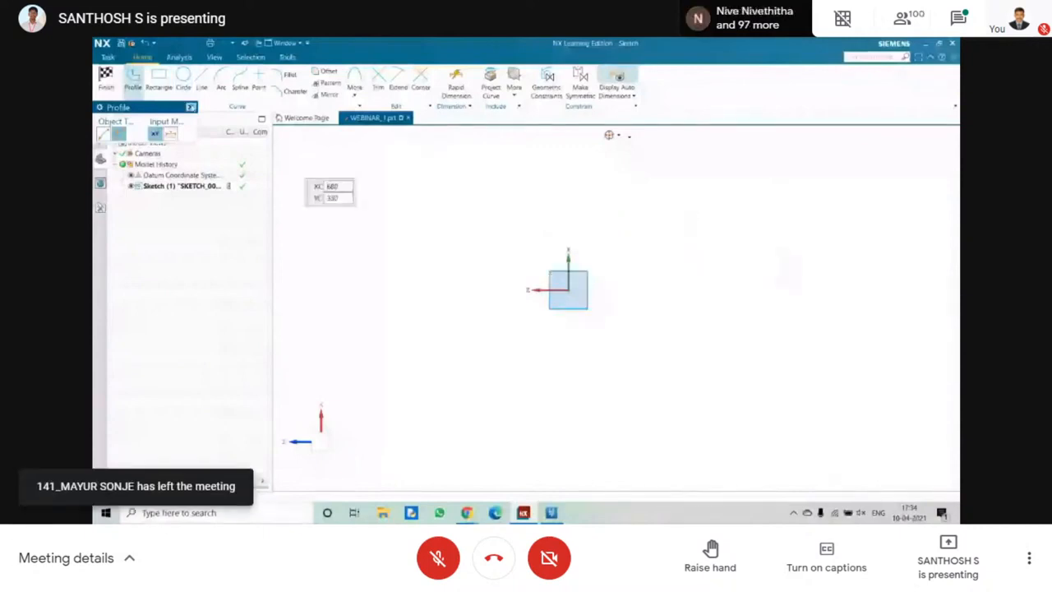
left_click(191, 107)
left_click(182, 78)
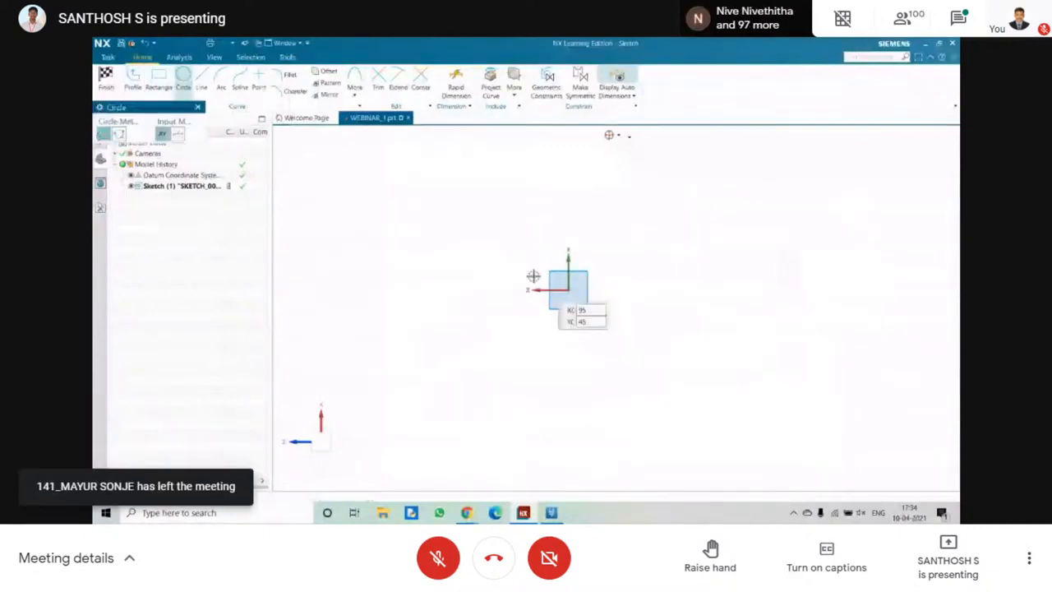
left_click(568, 289)
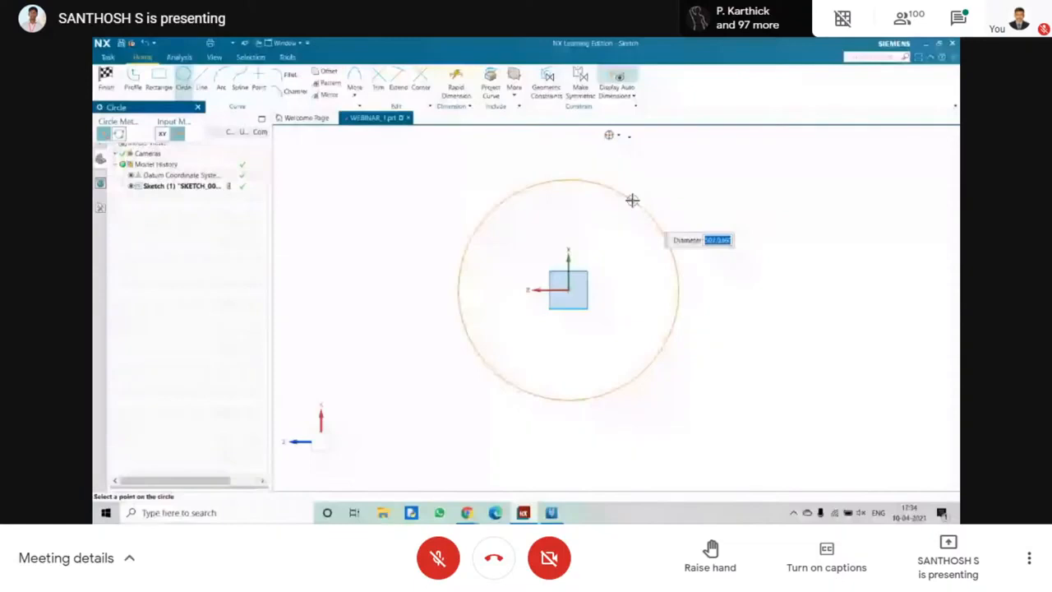
key("Escape")
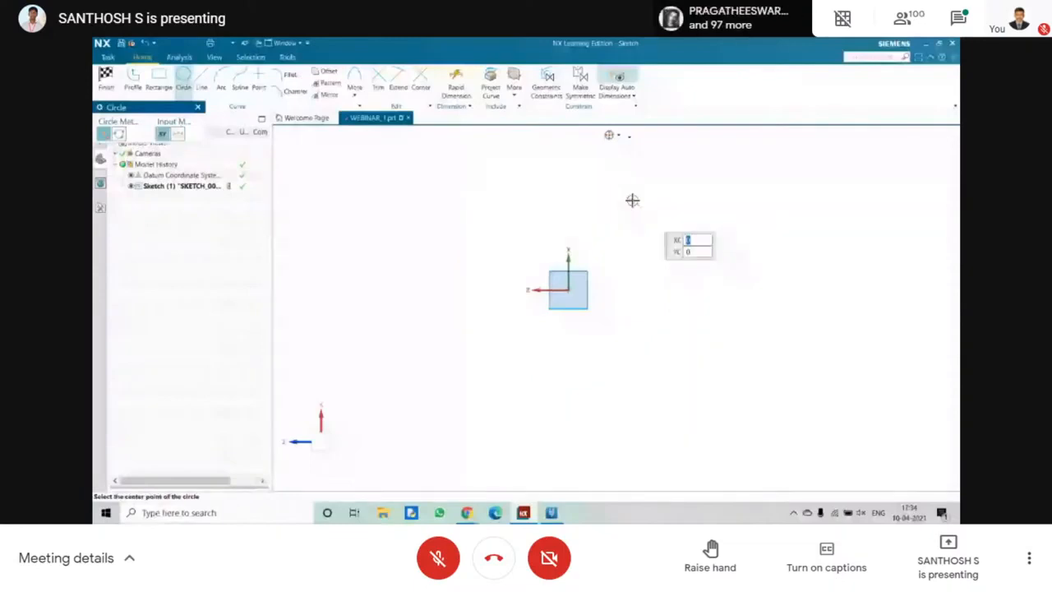
Sketch three connected lines: about 80 mm vertically down from the origin, a long horizontal base, and a short upright at its far end.
key("l")
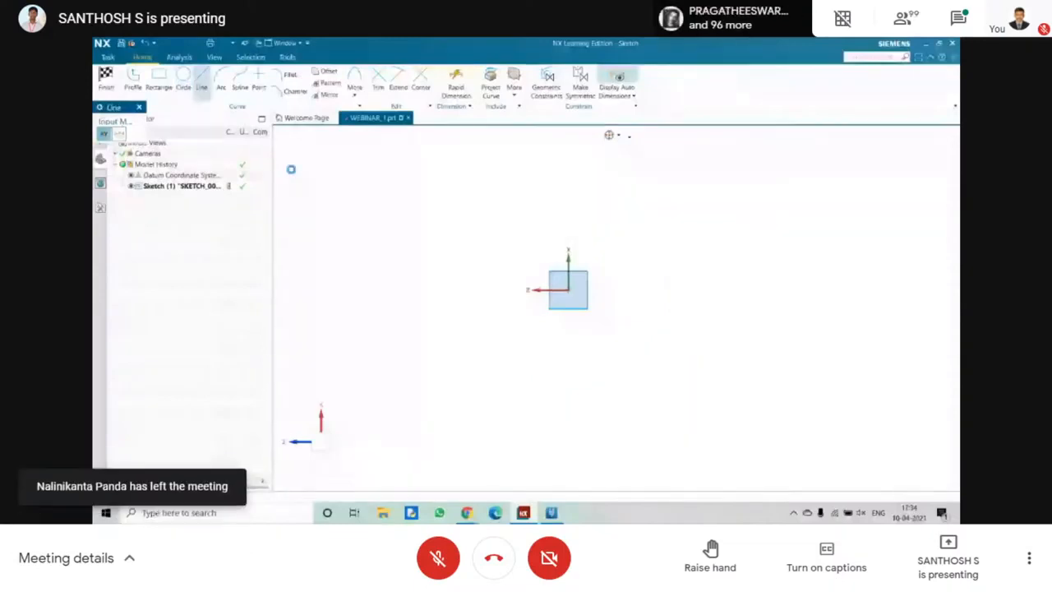
left_click(571, 293)
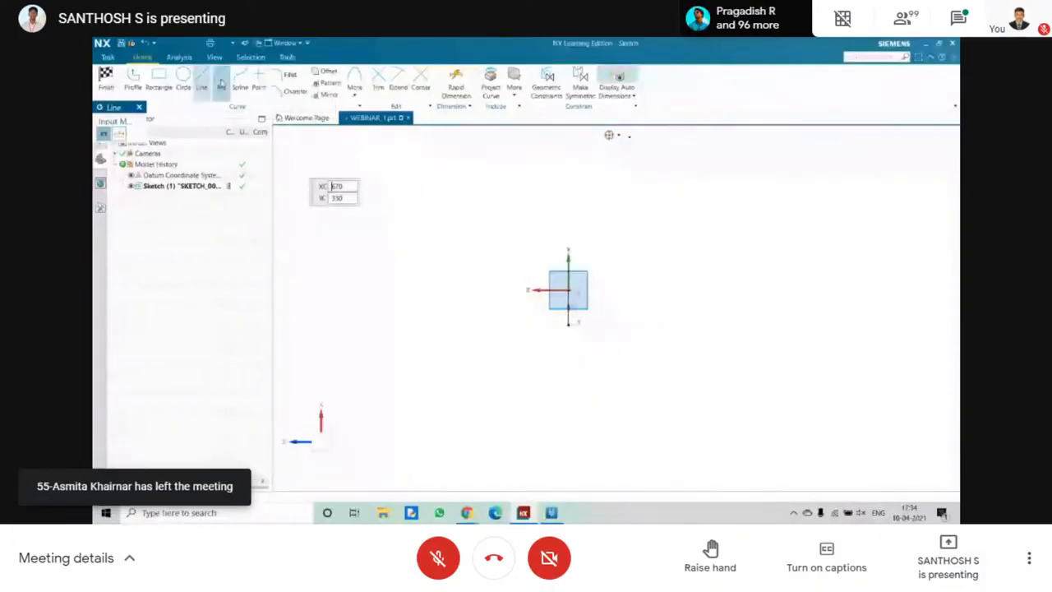
left_click(568, 323)
left_click(728, 325)
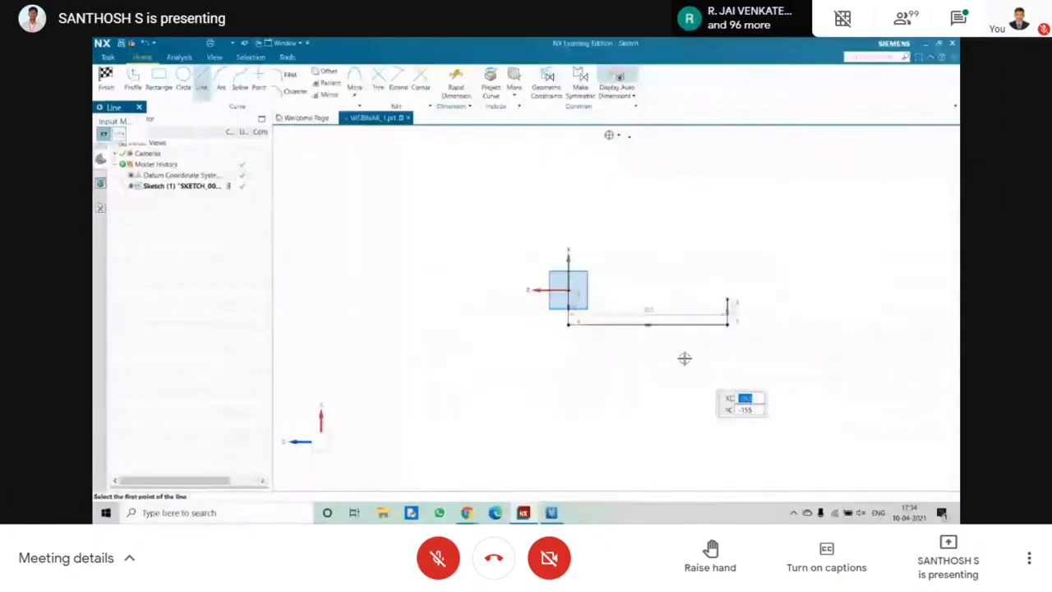
key("Escape")
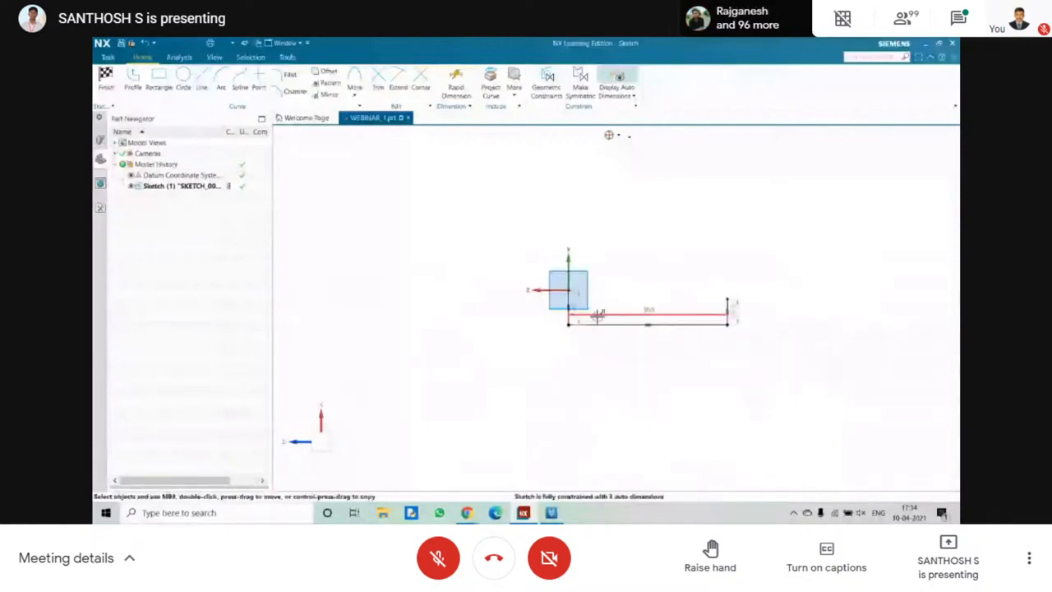
Set the length of the vertical line below the origin to 10 mm.
scroll(596, 315, "up", 3)
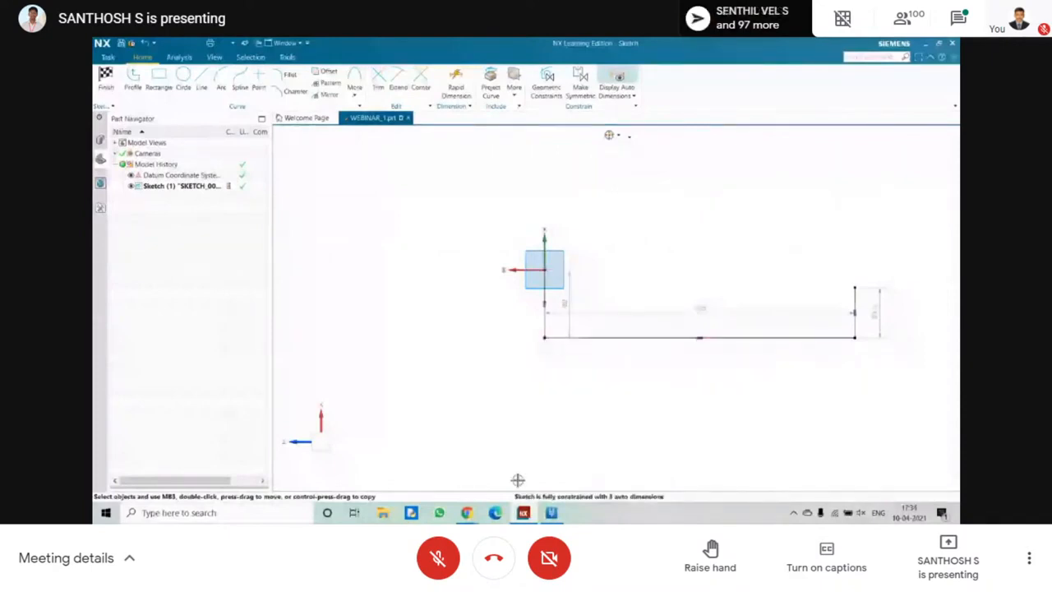
left_click(567, 307)
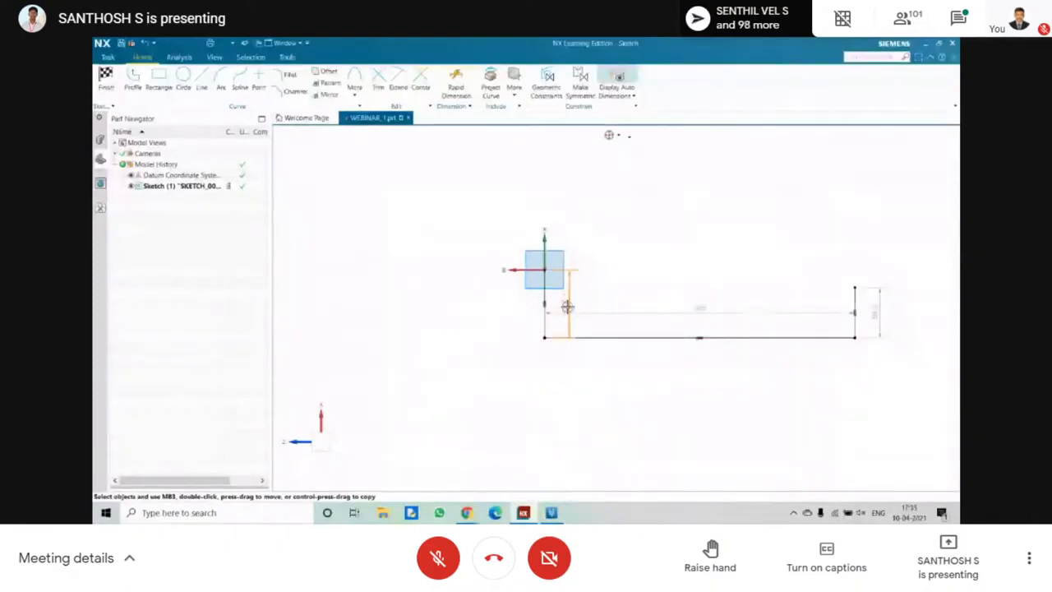
double_click(567, 307)
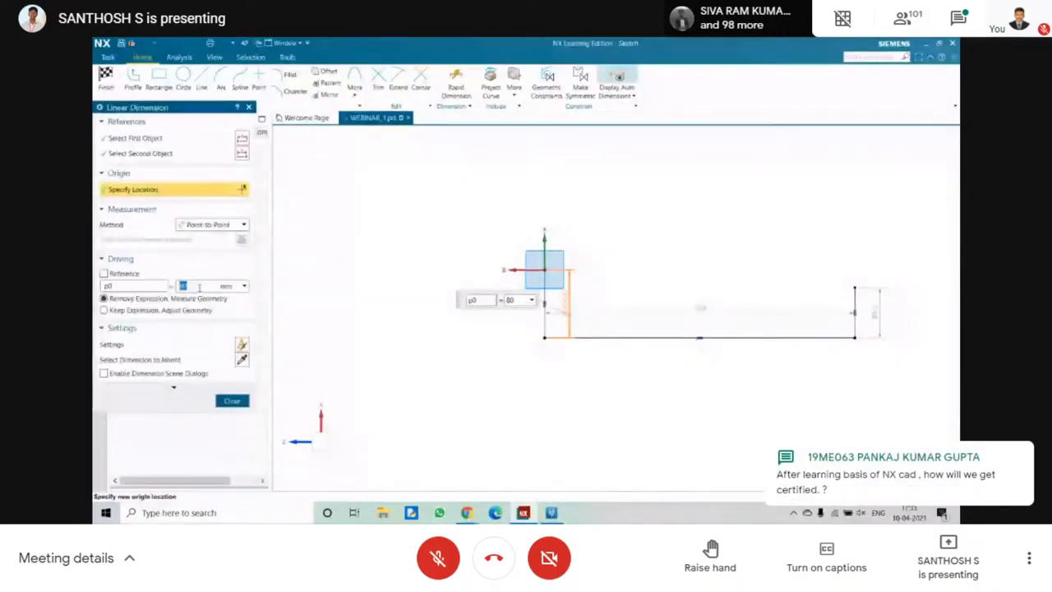
type("10")
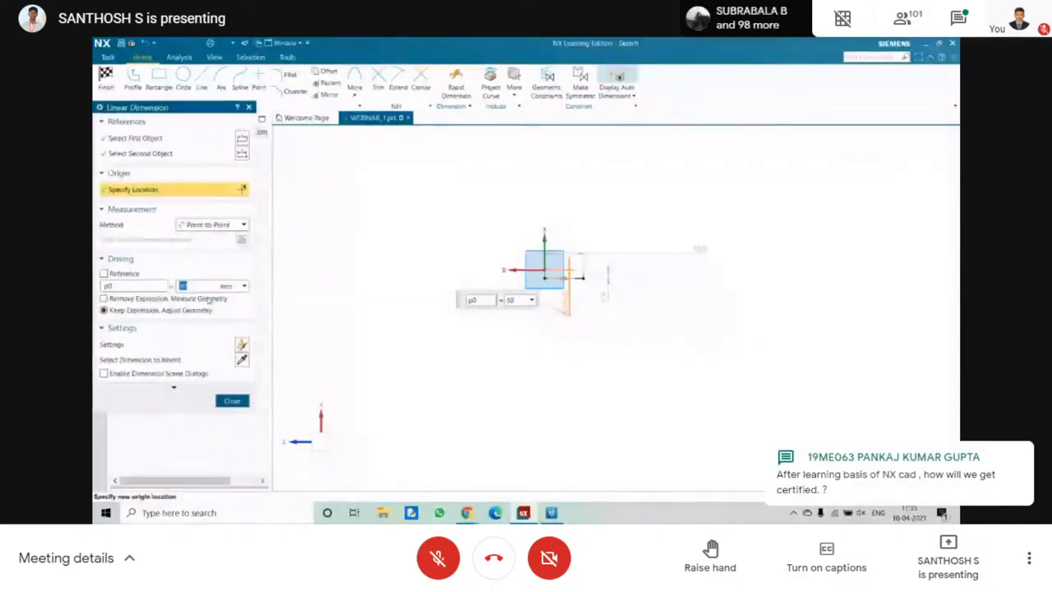
left_click(232, 401)
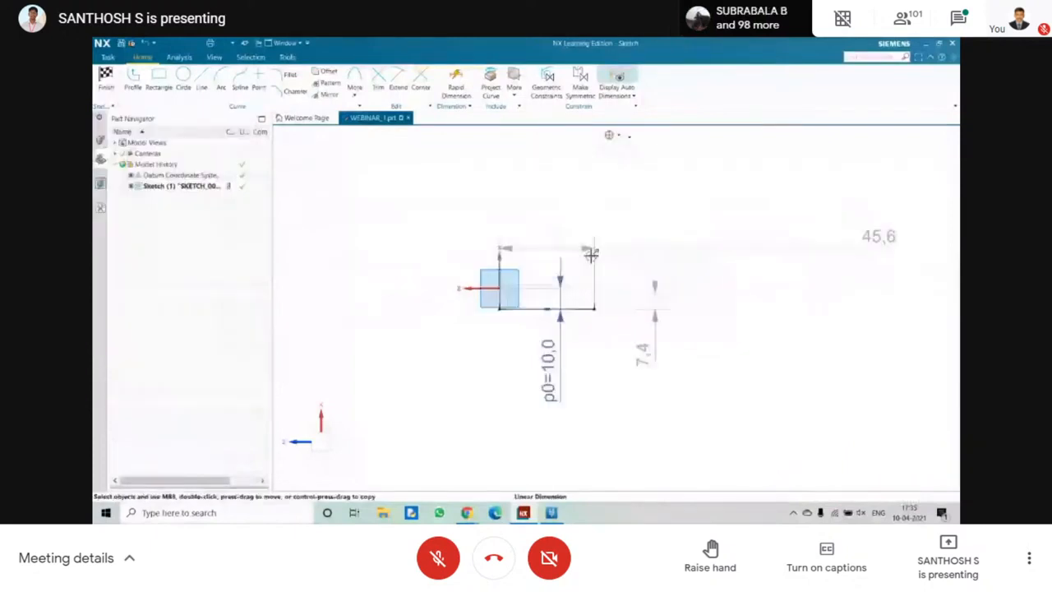
Set the horizontal base line's length to 30 mm.
double_click(877, 238)
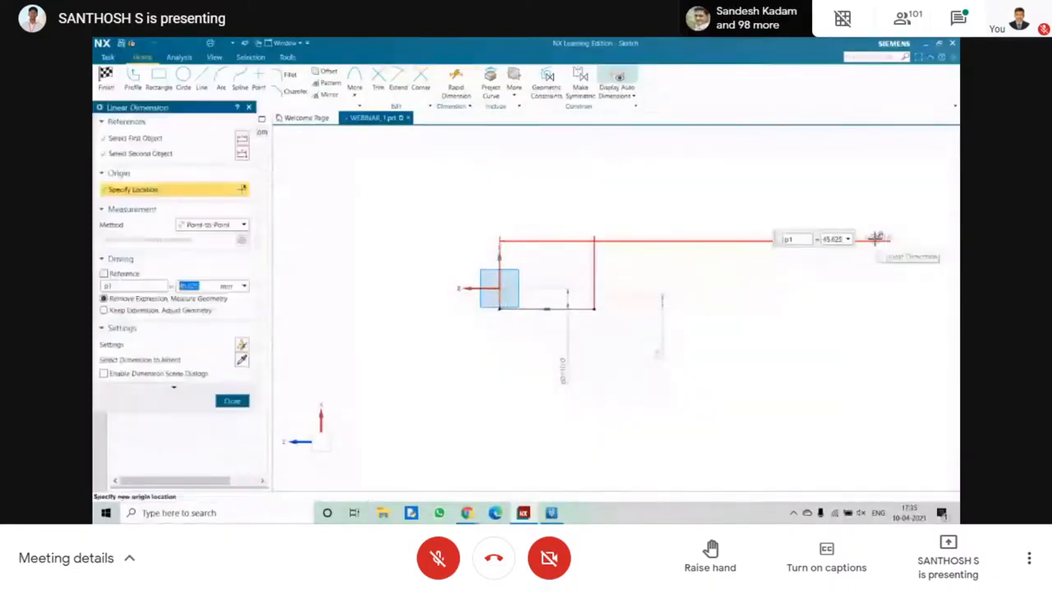
type("30")
key("Return")
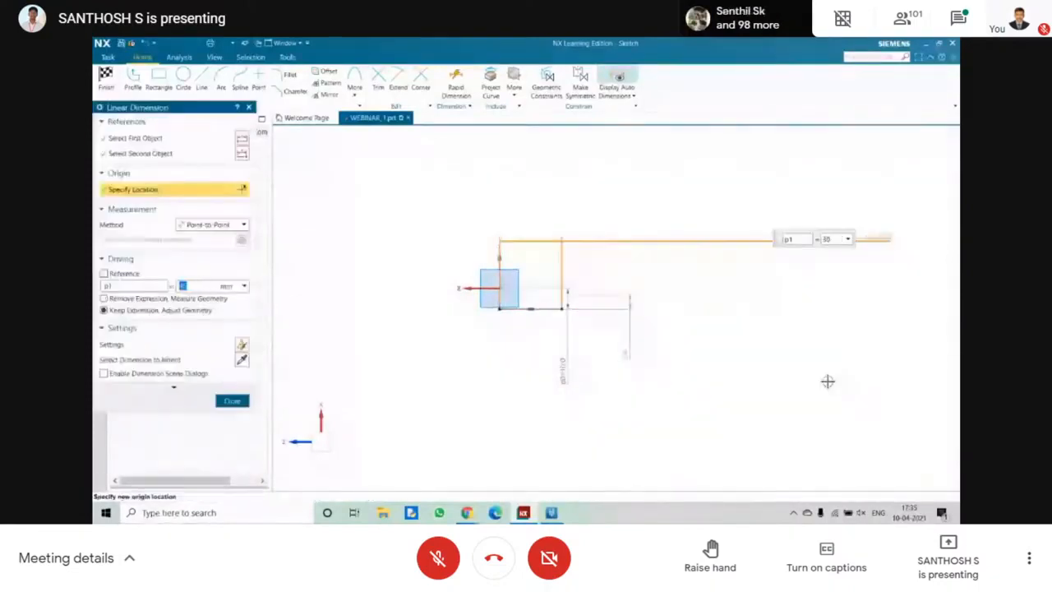
middle_click(828, 381)
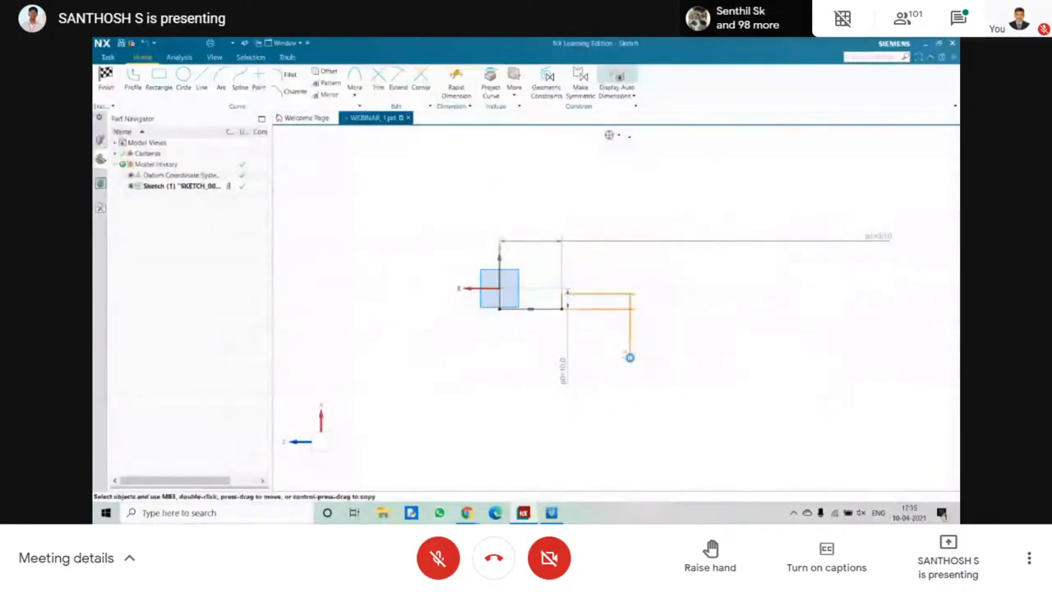
Set the height of the short upright at the base line's far end to 7 mm.
double_click(629, 358)
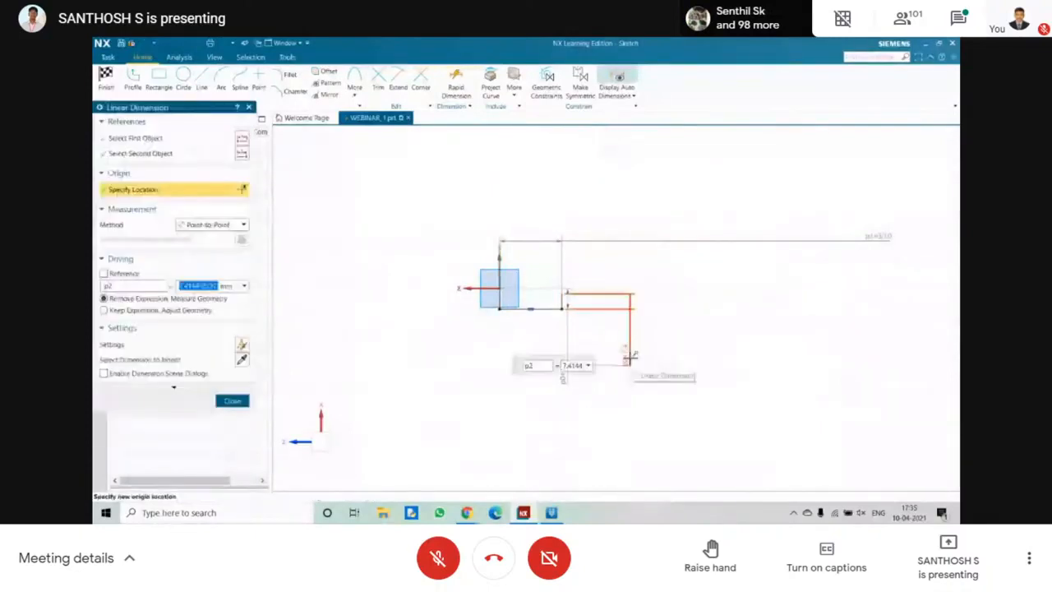
type("7")
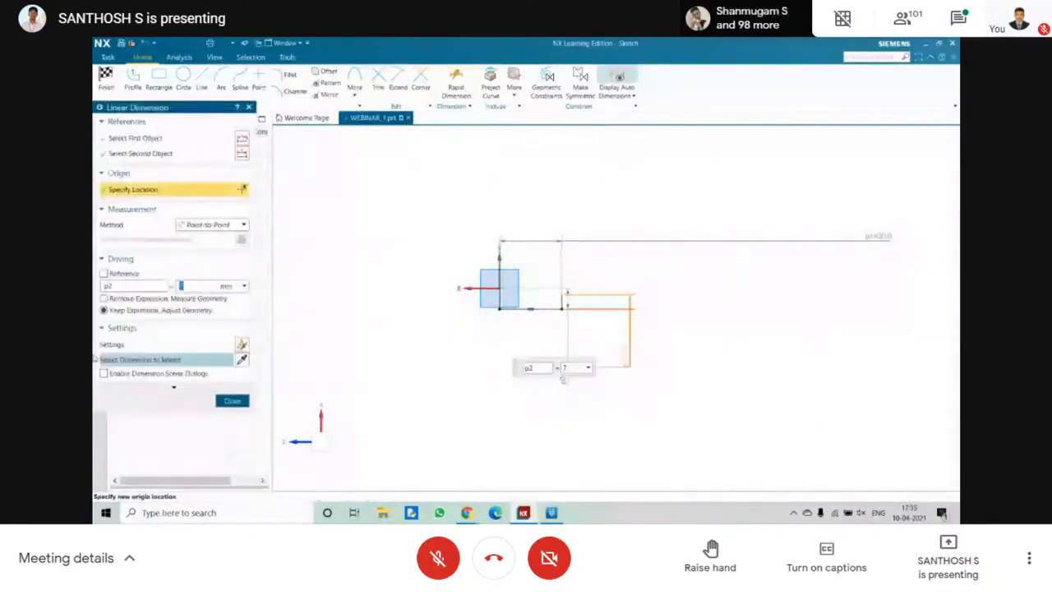
left_click(231, 401)
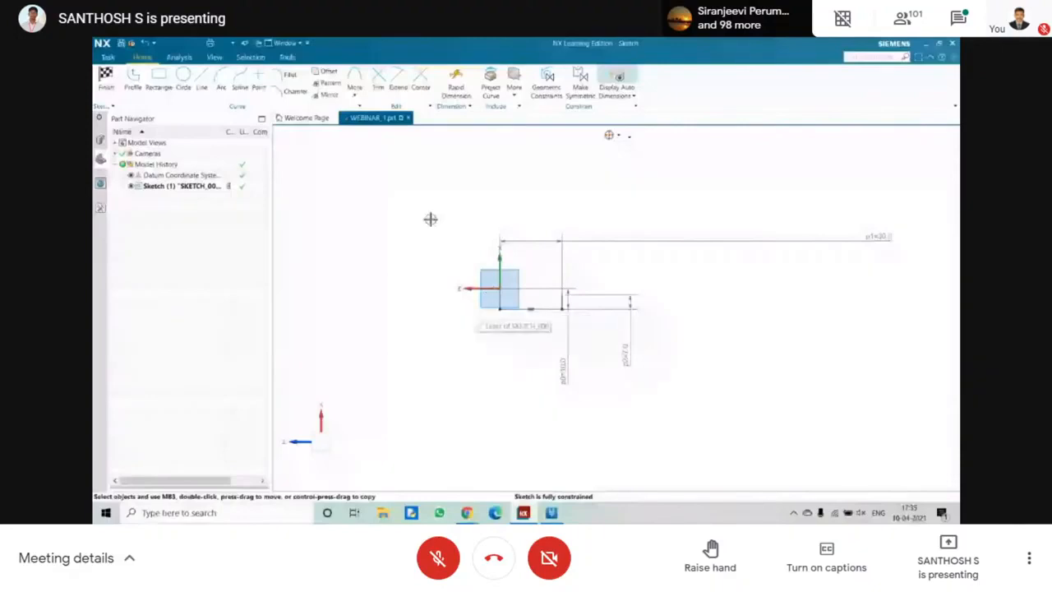
mouse_move(403, 177)
left_mouse_down()
mouse_move(710, 367)
mouse_move(869, 381)
mouse_move(526, 249)
left_mouse_up()
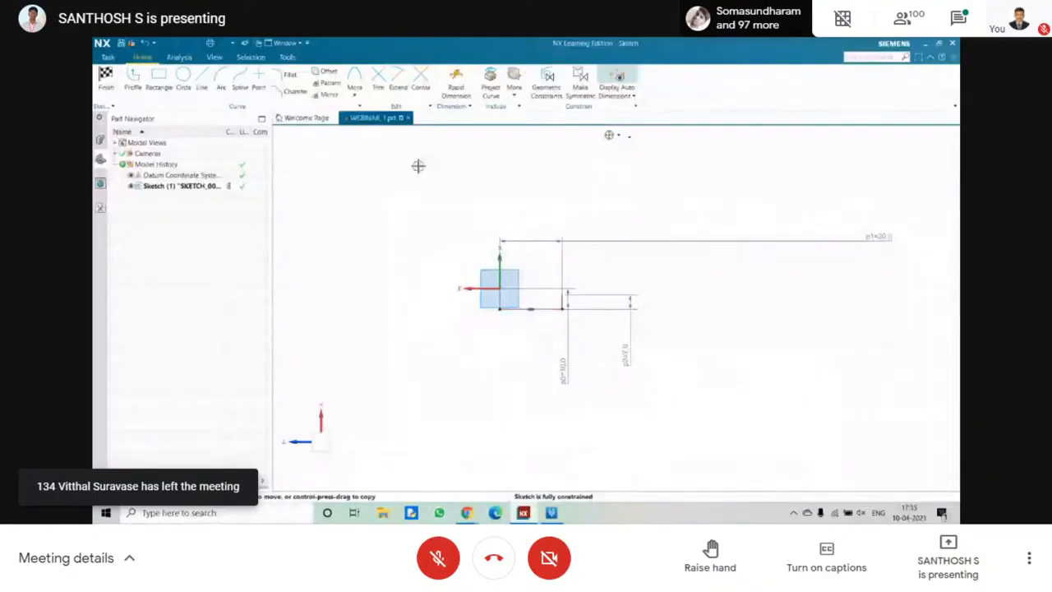
Delete all three connected lines of the sketch together with their dimensions.
left_click_drag(419, 166, 875, 401)
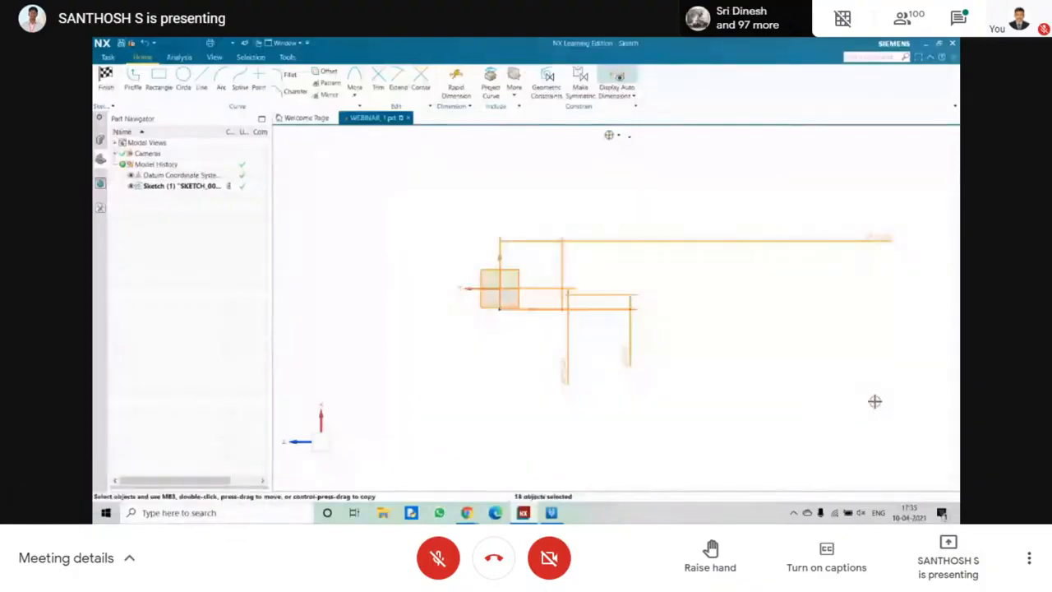
key("Delete")
Sketch a large circle centred on the origin that encloses the coordinate system symbol.
left_click(202, 84)
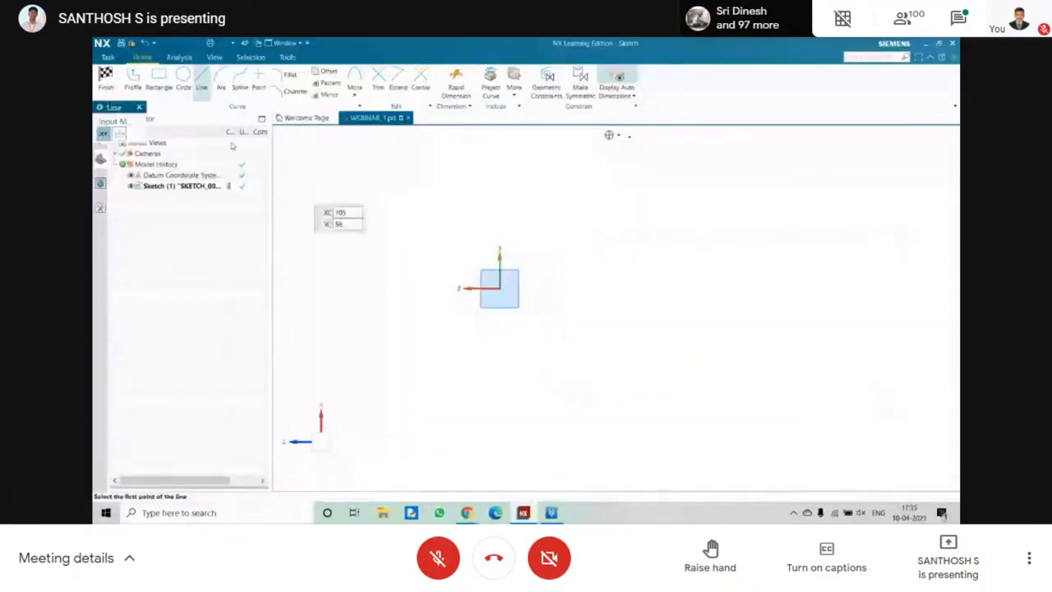
left_click(184, 85)
left_click(499, 288)
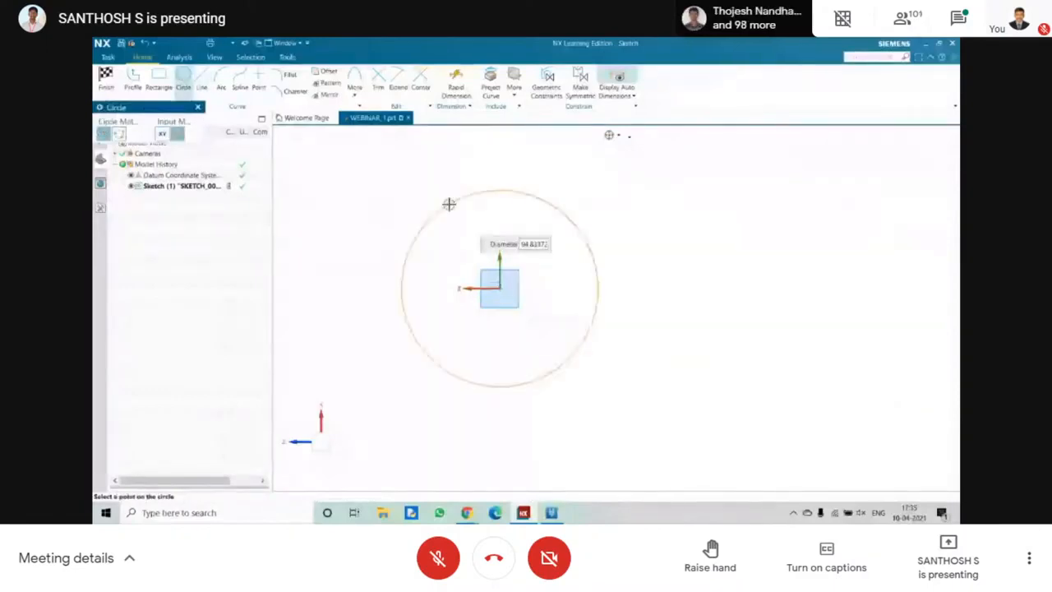
left_click(420, 213)
key("Escape")
key("o")
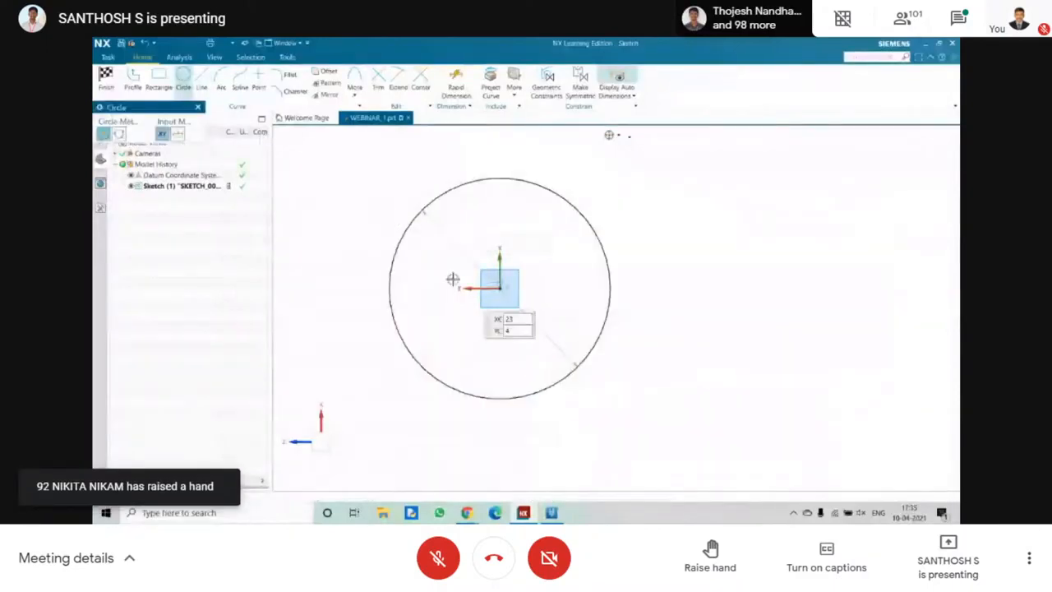
key("Escape")
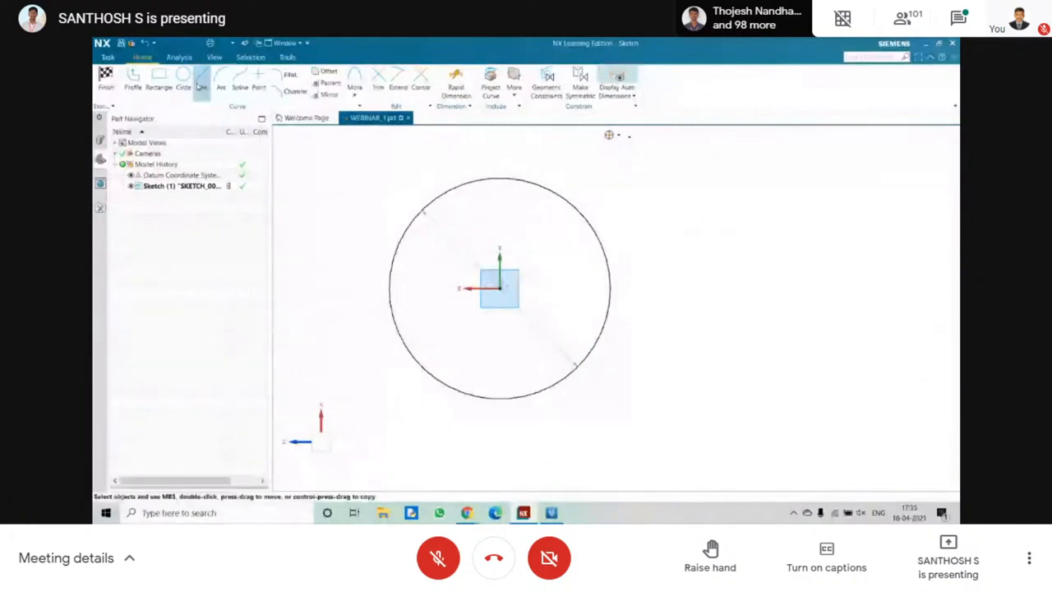
key("l")
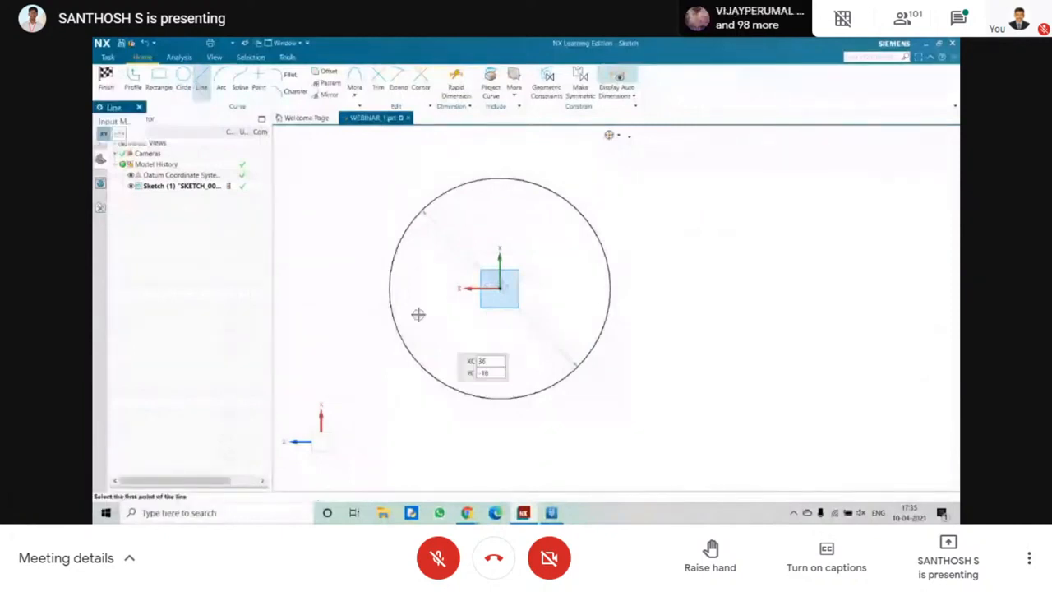
left_click(388, 288)
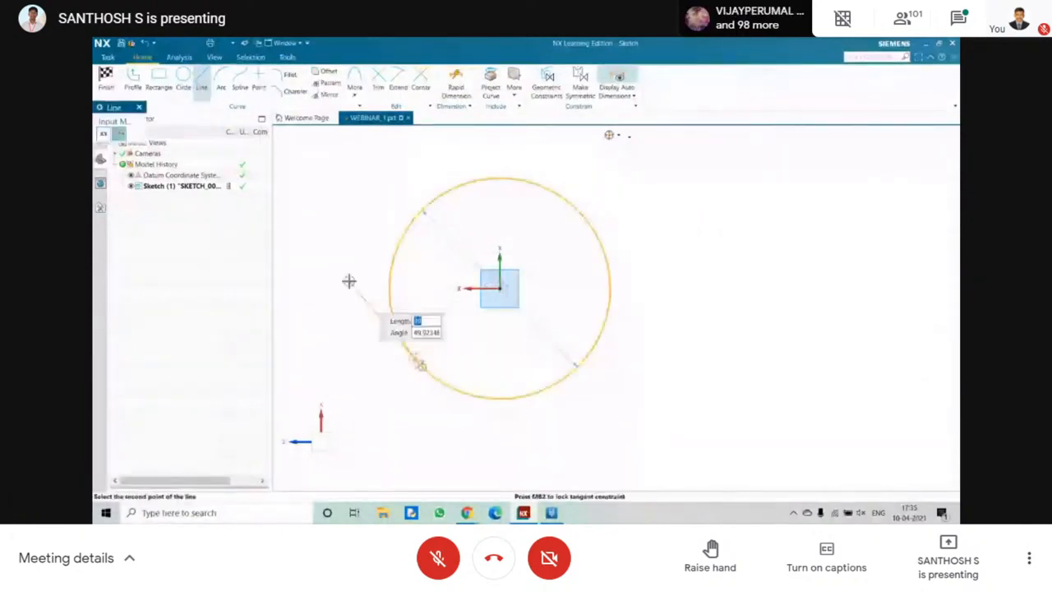
key("Escape")
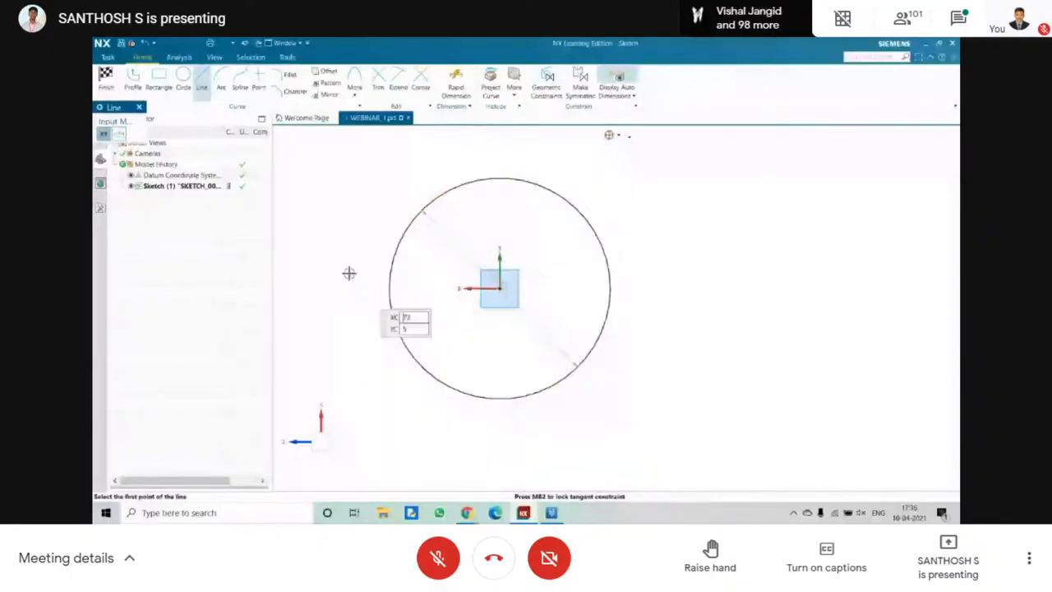
key("Escape")
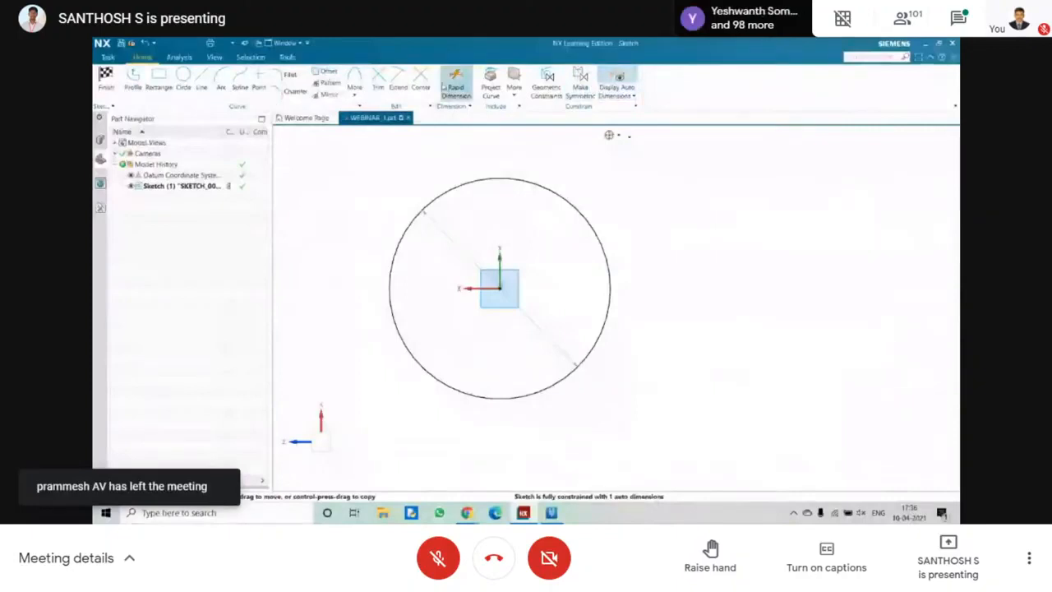
Draw a Profile line outside the circle, above the horizontal axis, 30 mm long at a 200° angle.
key("z")
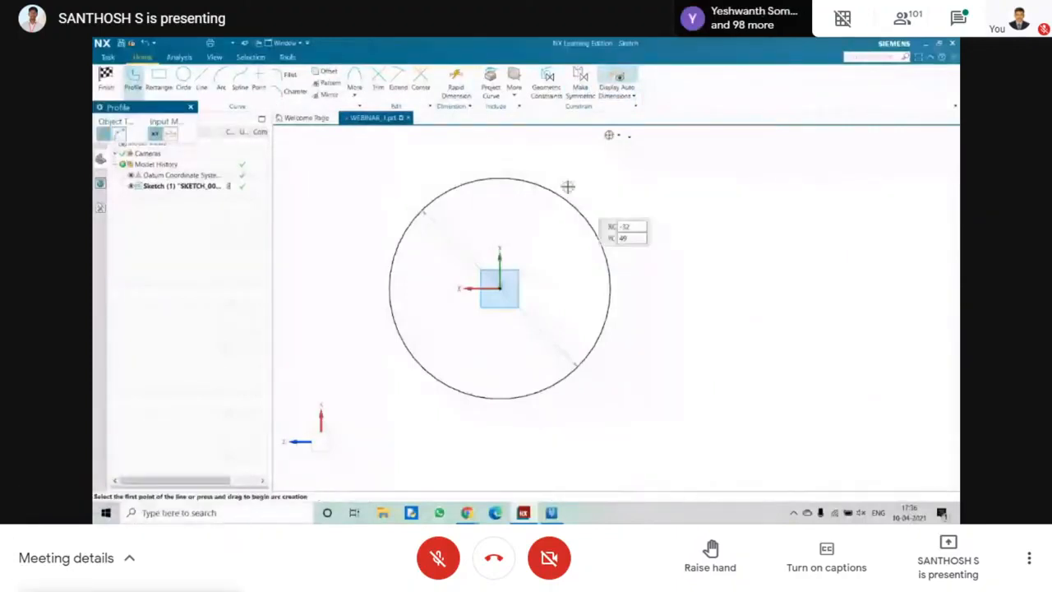
left_click(654, 177)
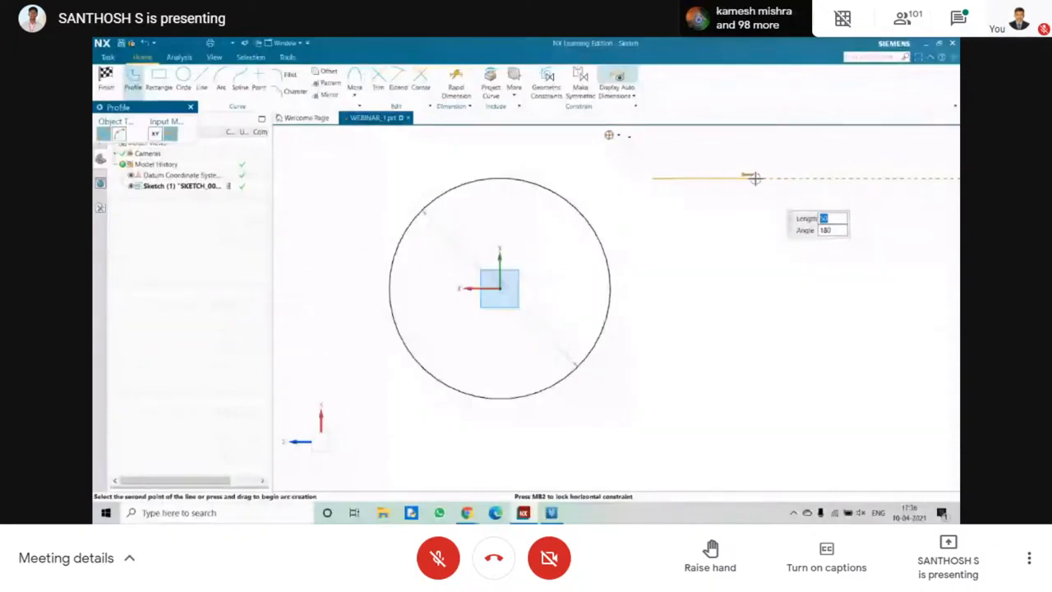
type("1")
type("0")
key("Tab")
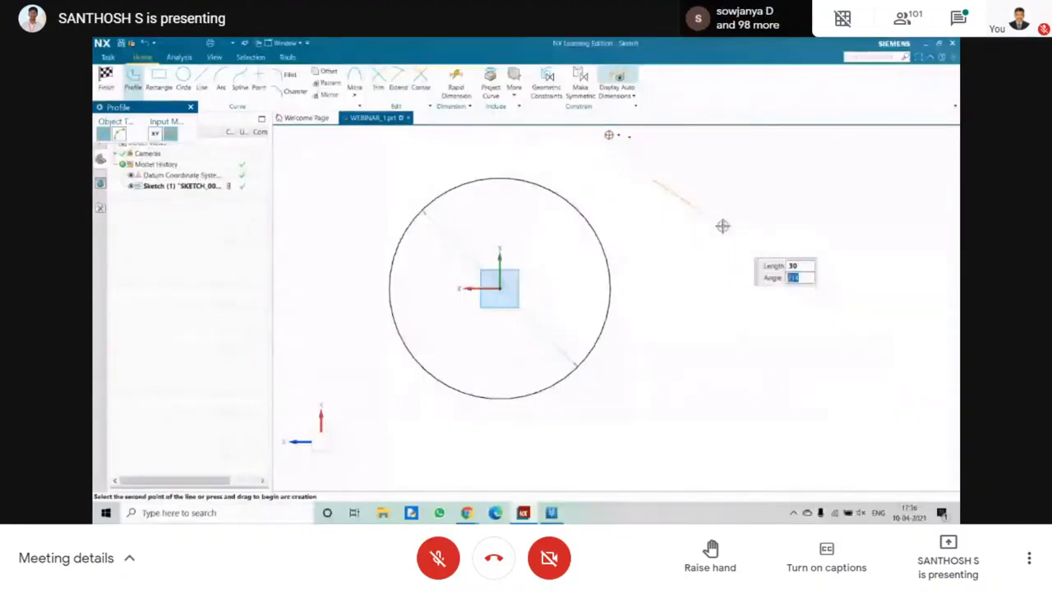
type("00")
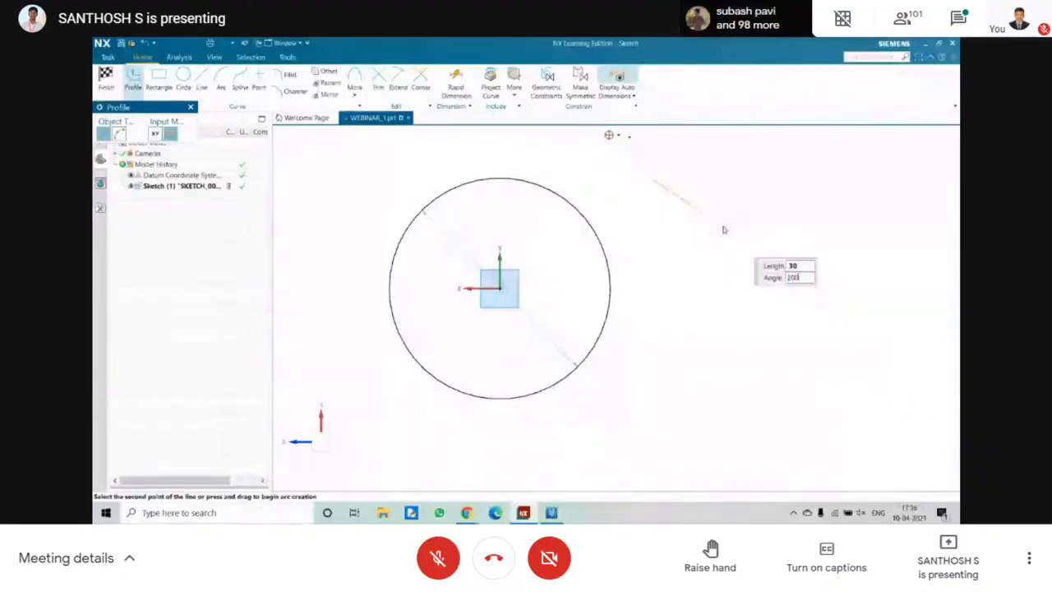
key("Return")
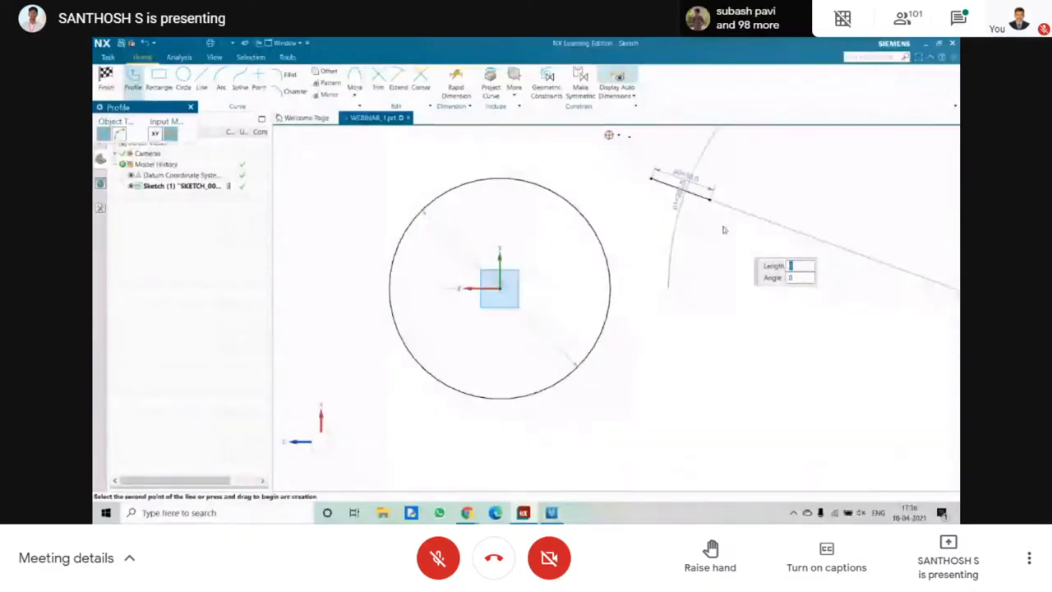
Try to continue the profile from the end of the angled line with a 15 mm radius arc.
scroll(683, 182, "down", 5)
scroll(649, 178, "up", 6)
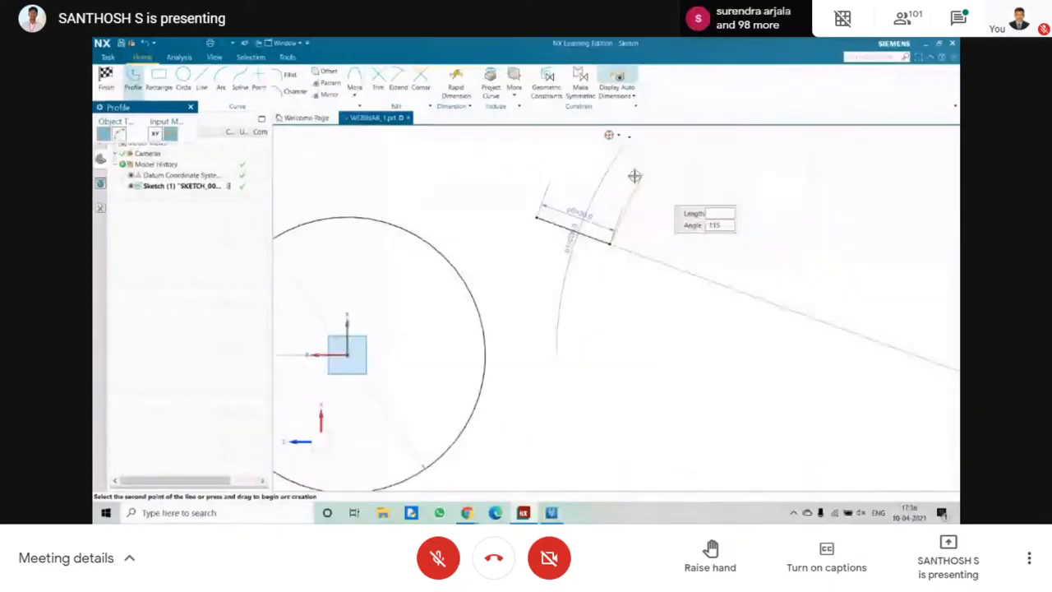
left_click(119, 134)
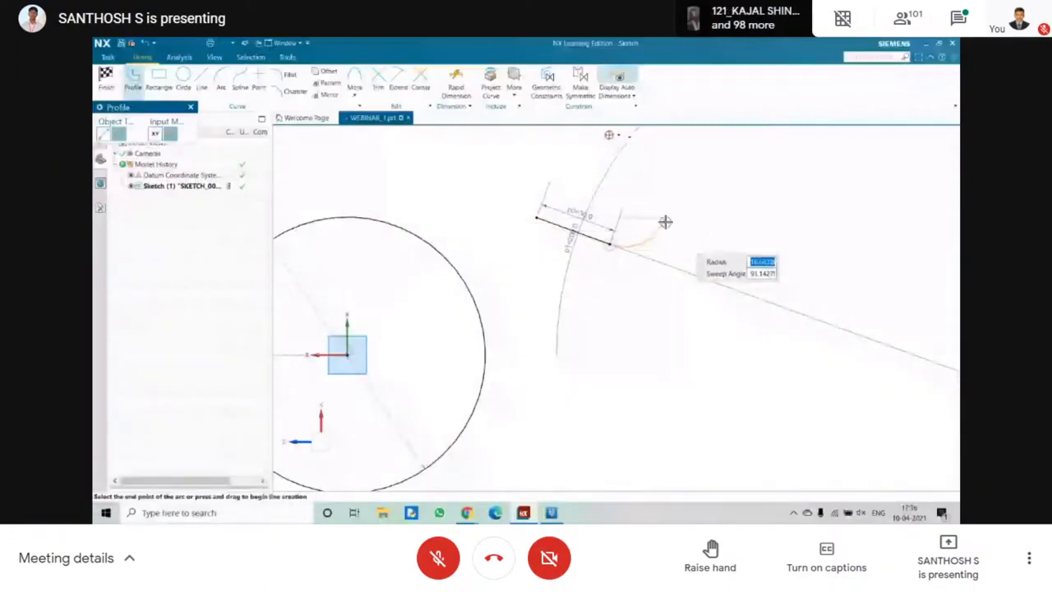
type("15")
key("Tab")
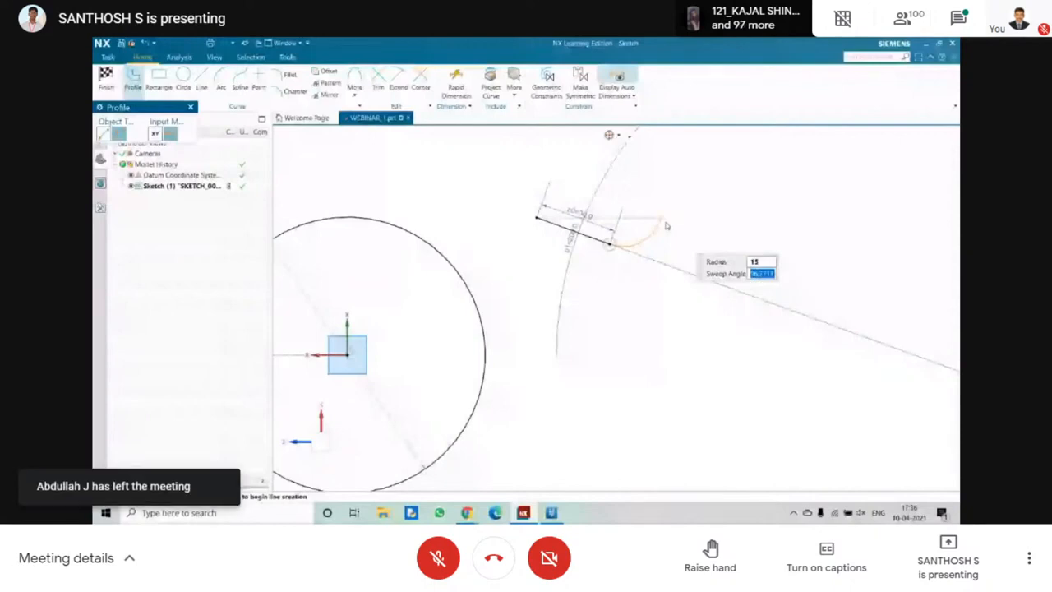
key("Escape")
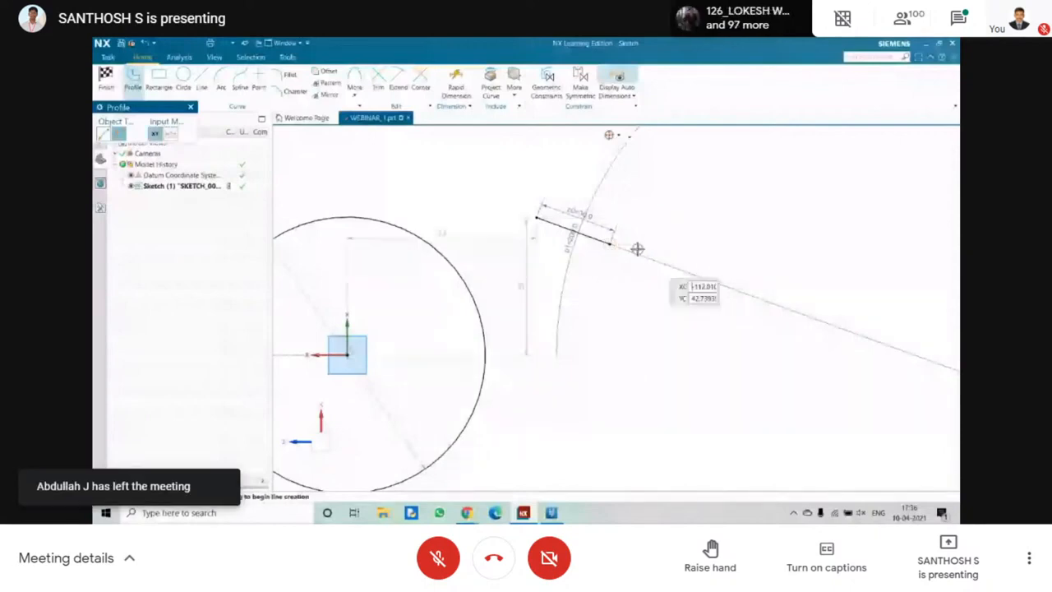
Delete the angled profile line and its dimensions, keeping the circle.
key("Escape")
left_click_drag(512, 163, 673, 301)
key("Delete")
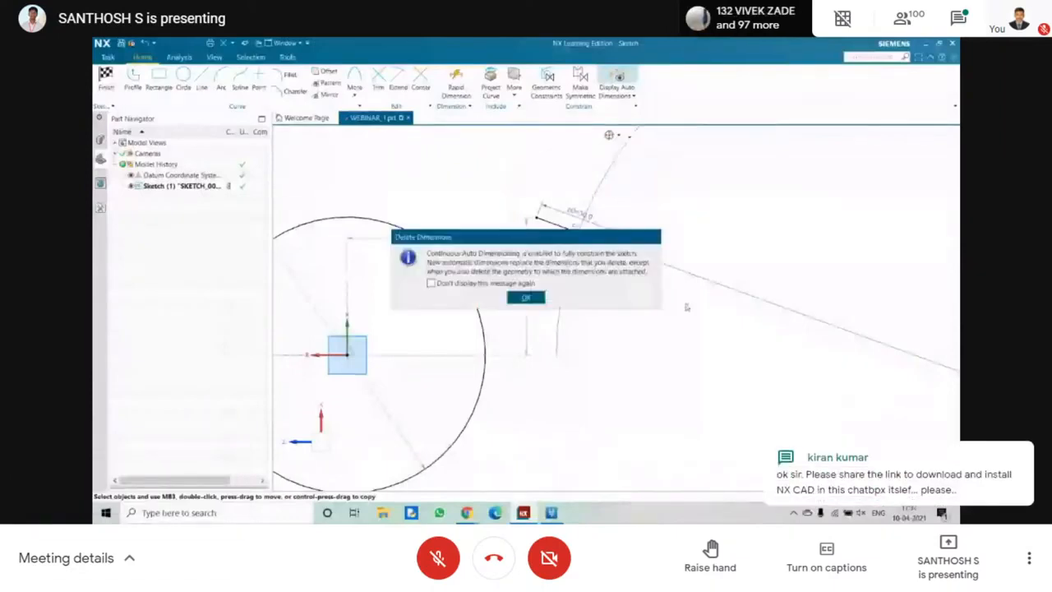
key("Return")
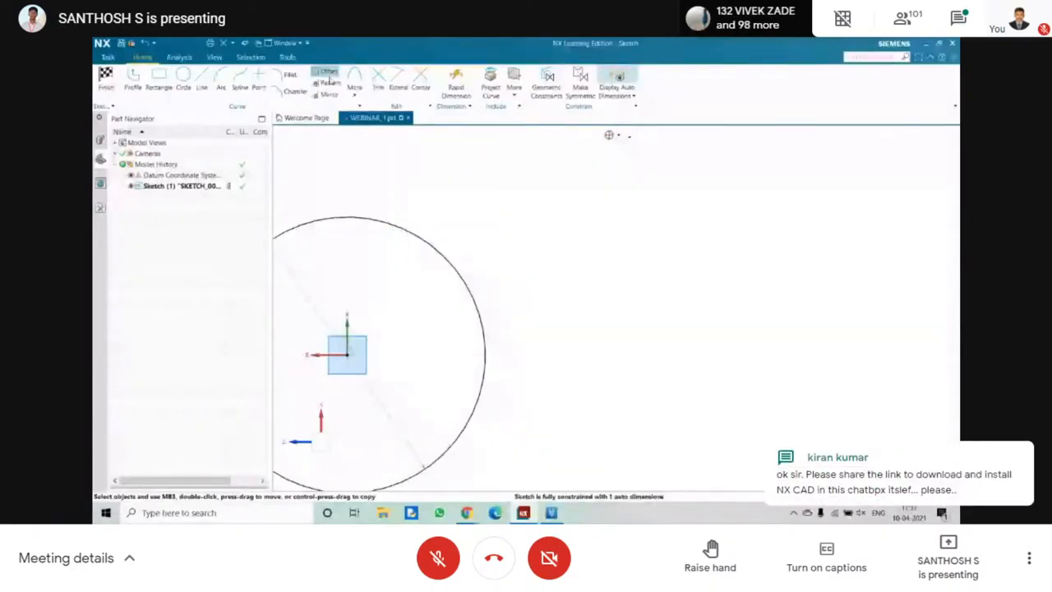
Sketch two perpendicular lines beside the circle: about 46 mm horizontally away from it, and about 30 mm vertically down.
scroll(374, 238, "down", 3)
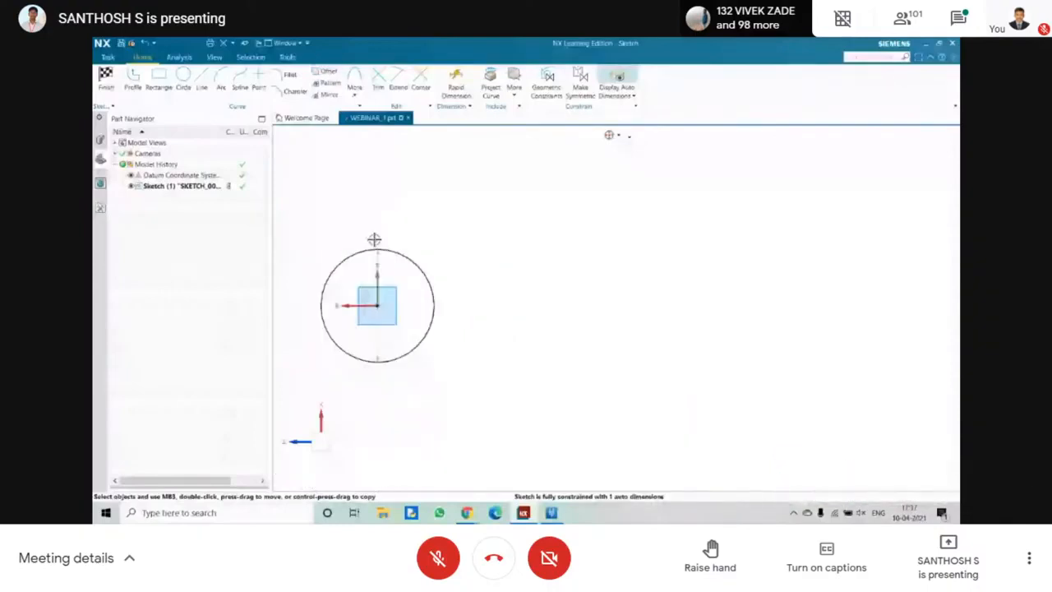
scroll(329, 238, "up", 3)
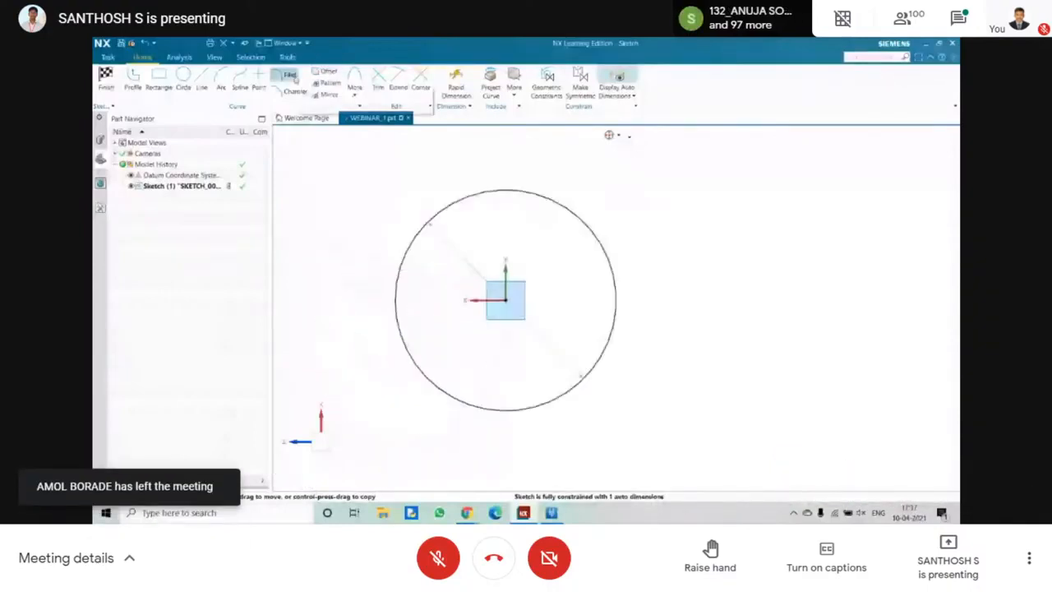
left_click(201, 82)
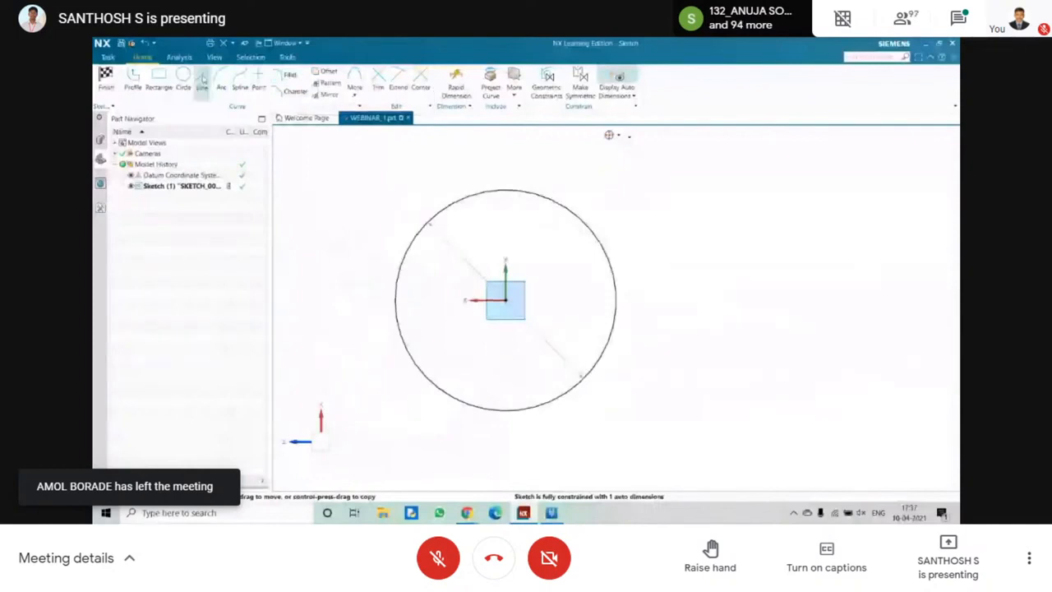
left_click(638, 178)
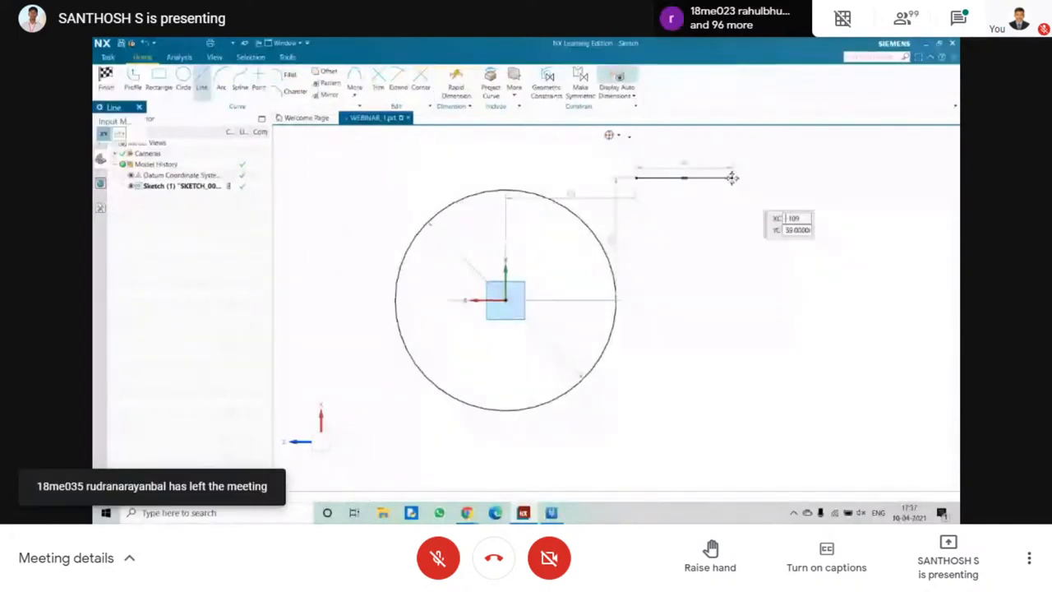
left_click(732, 177)
key("Escape")
scroll(734, 144, "down", 3)
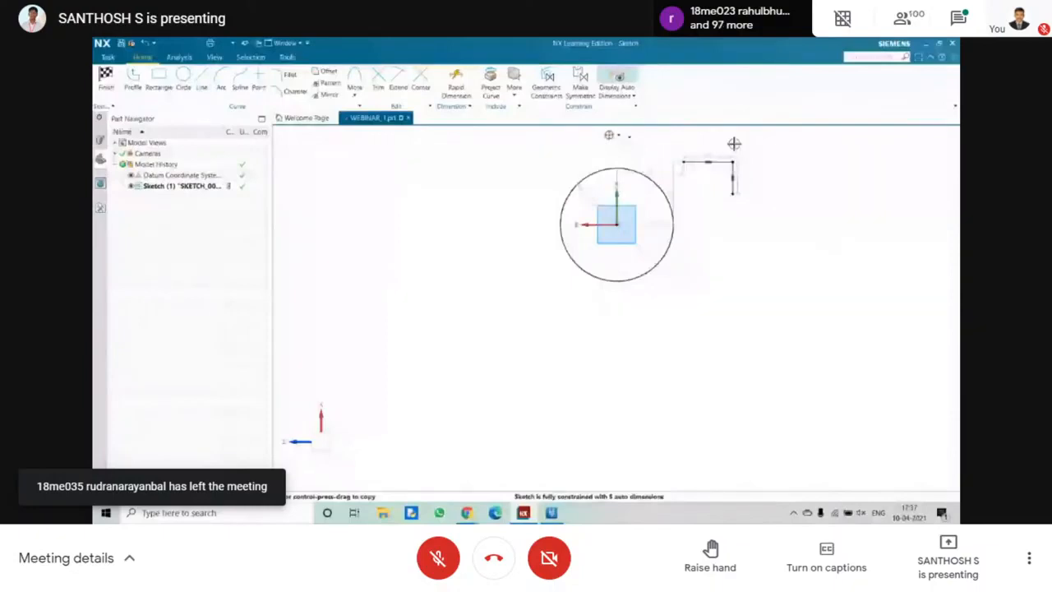
Try a 7 mm radius fillet on the corner between the horizontal and vertical lines, and undo it.
scroll(734, 144, "up", 5)
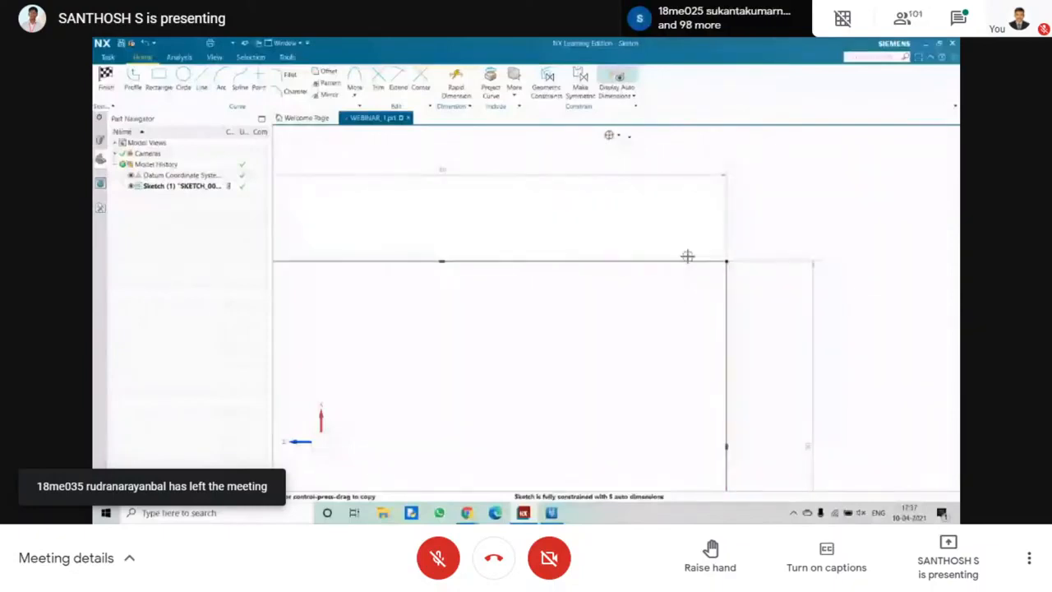
left_click(282, 76)
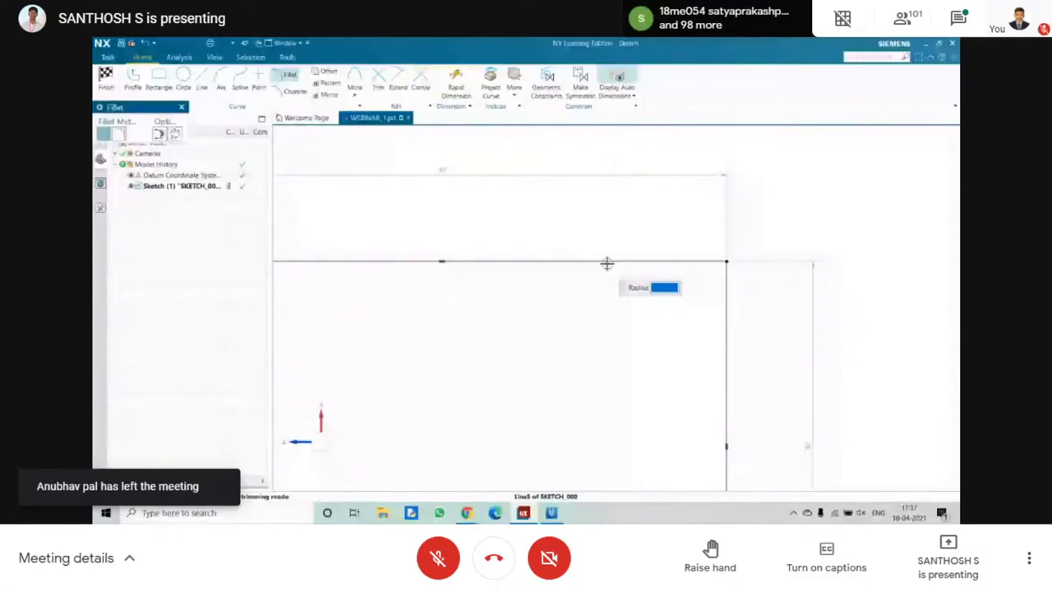
left_click(607, 263)
left_click(726, 287)
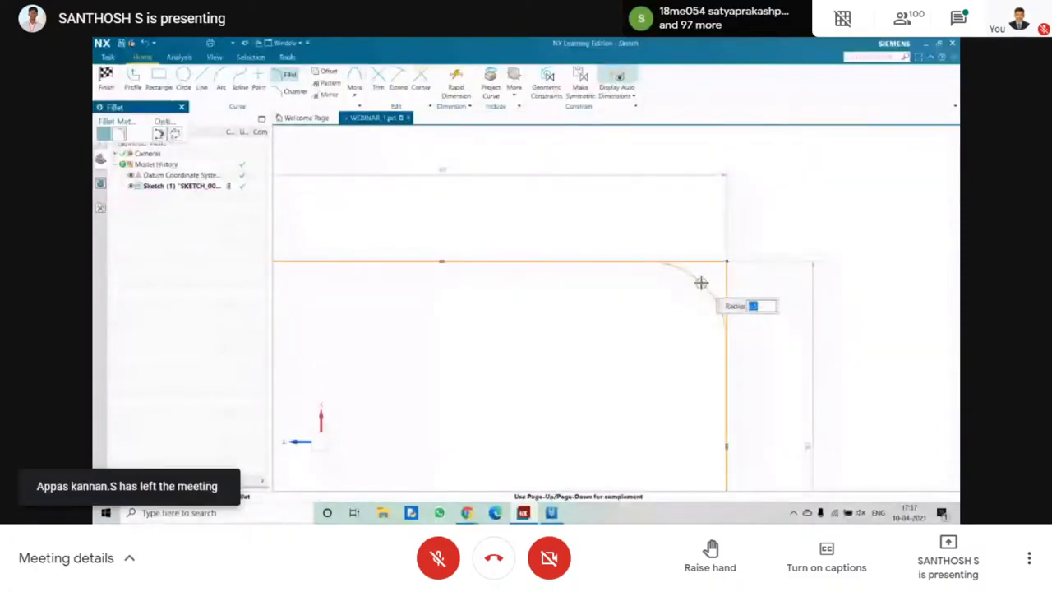
left_click(682, 273)
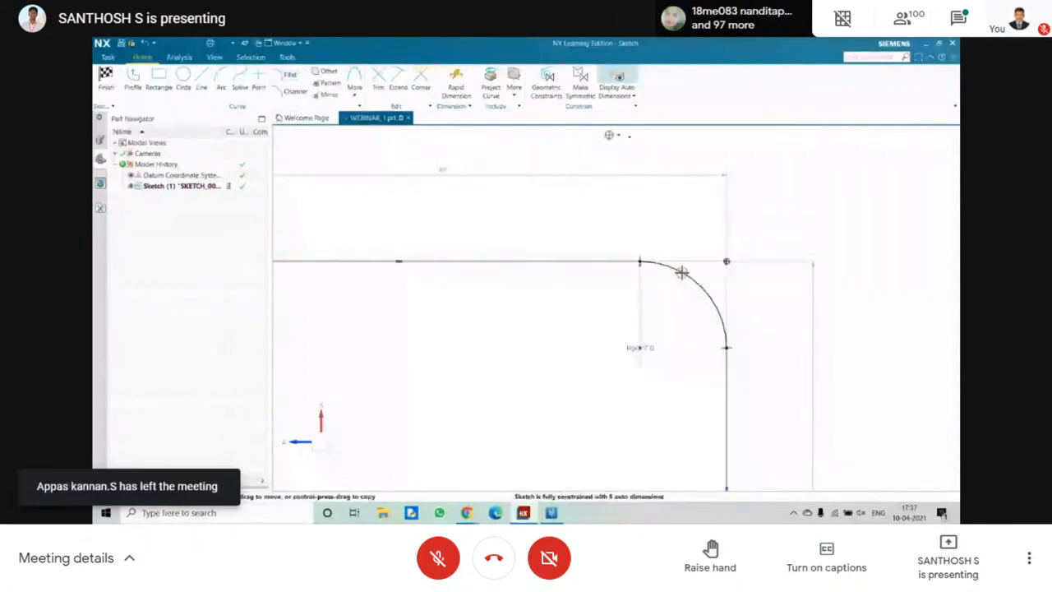
left_click_drag(681, 272, 744, 375)
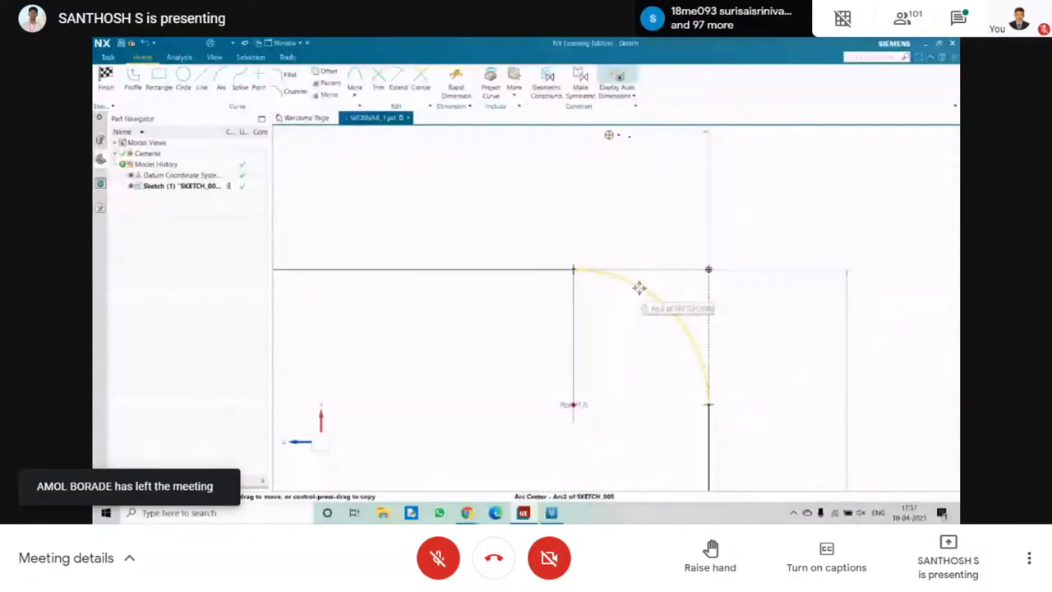
key("ctrl+z")
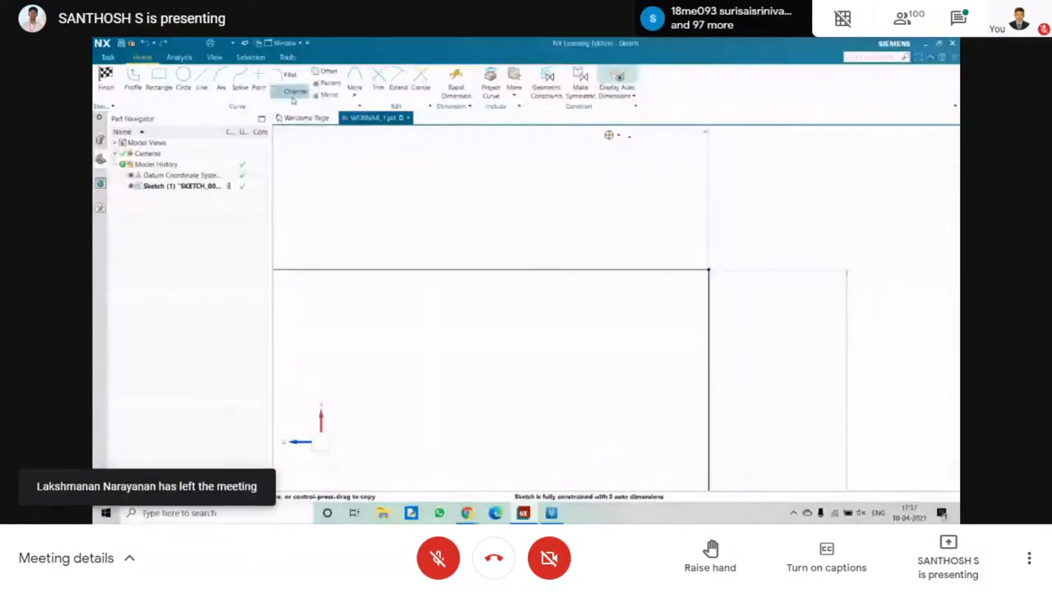
Chamfer the corner between the horizontal and vertical lines symmetrically with an 11 mm distance.
left_click(293, 92)
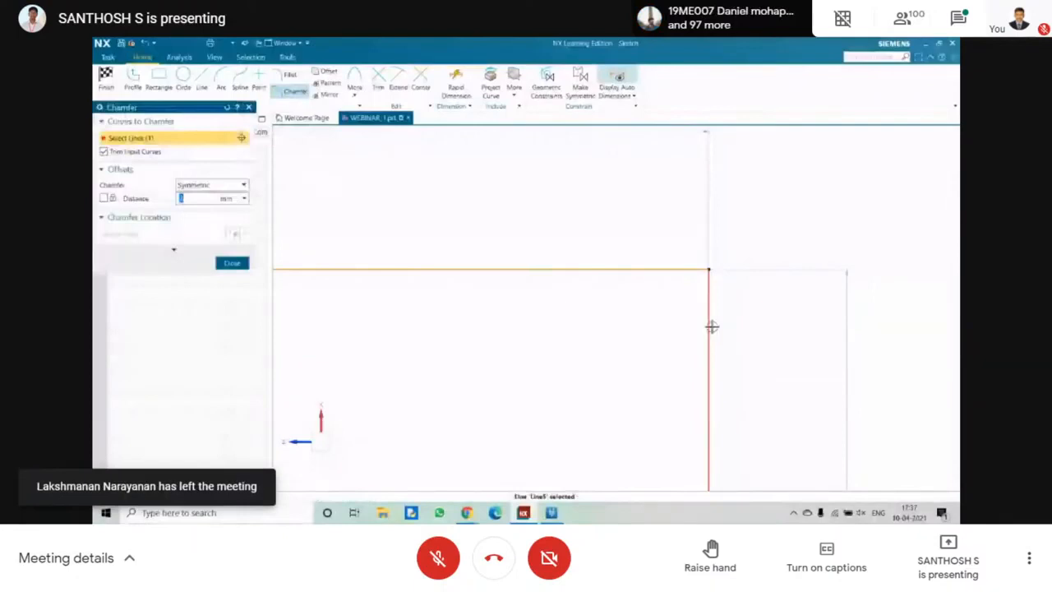
left_click(711, 327)
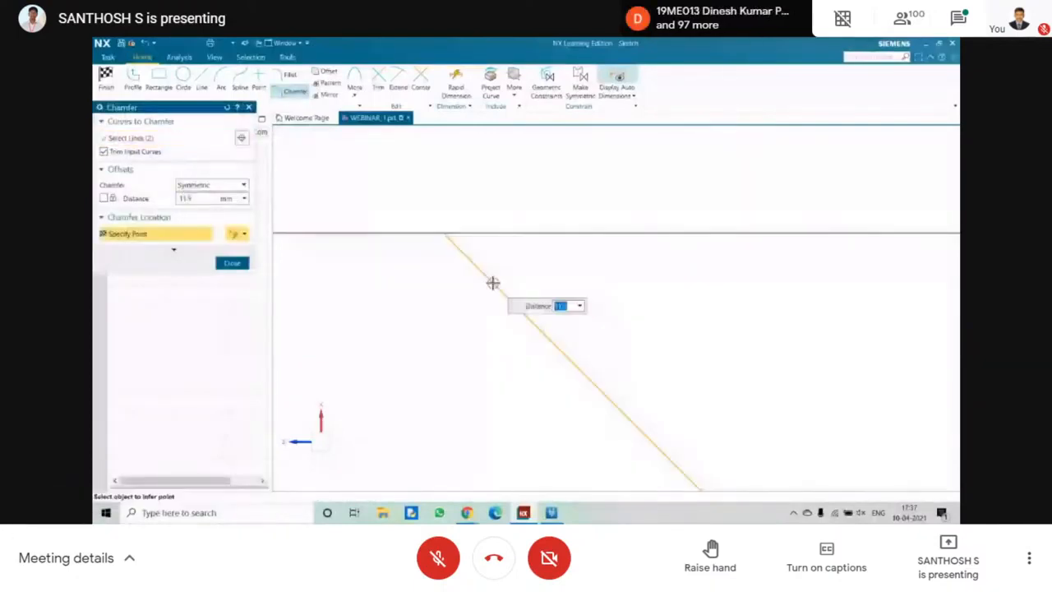
scroll(510, 292, "up", 3)
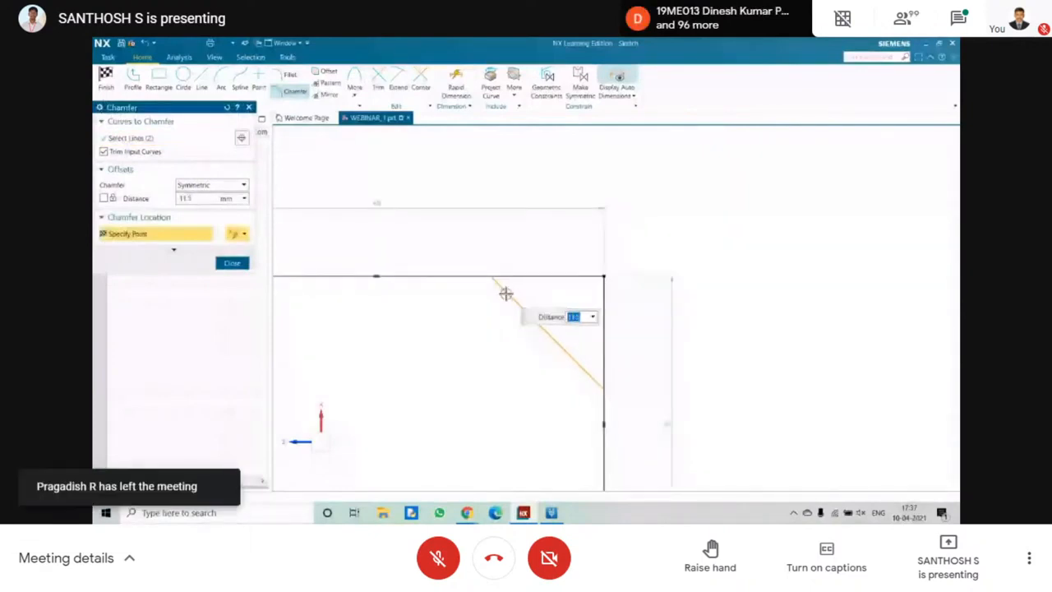
left_click(506, 294)
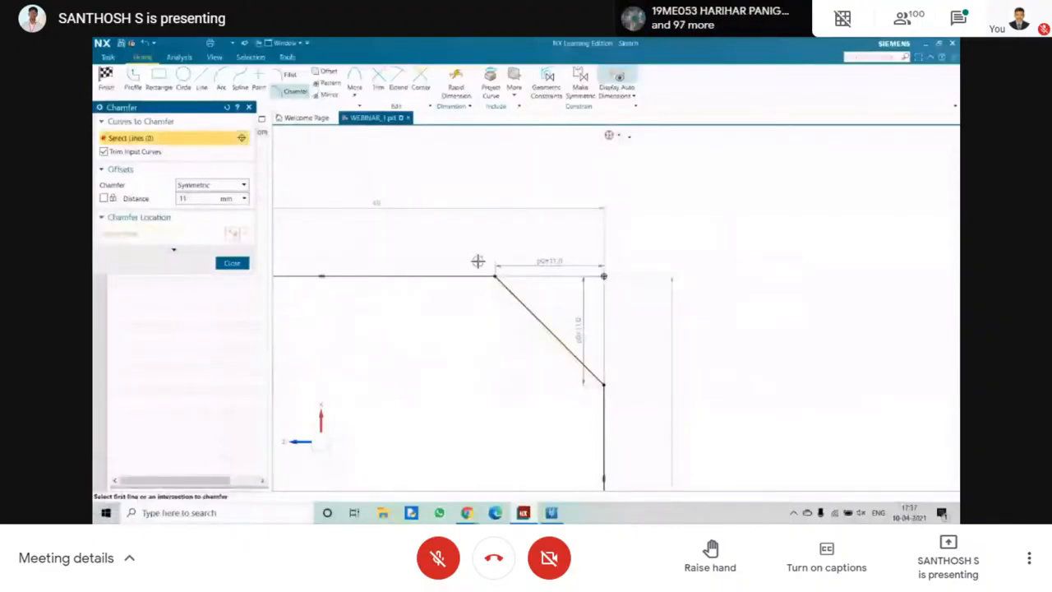
key("Escape")
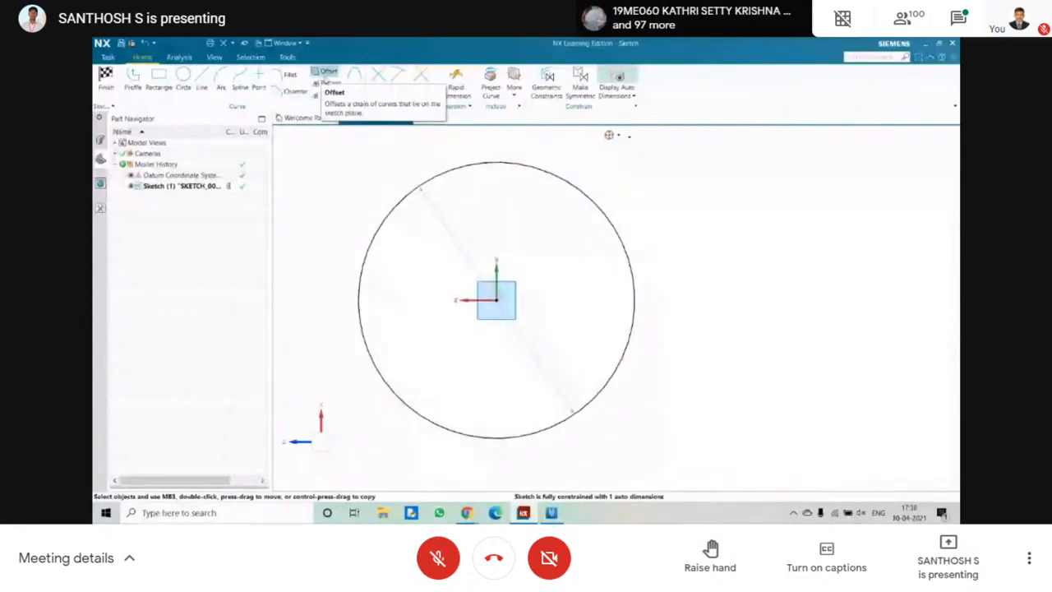
left_click(327, 74)
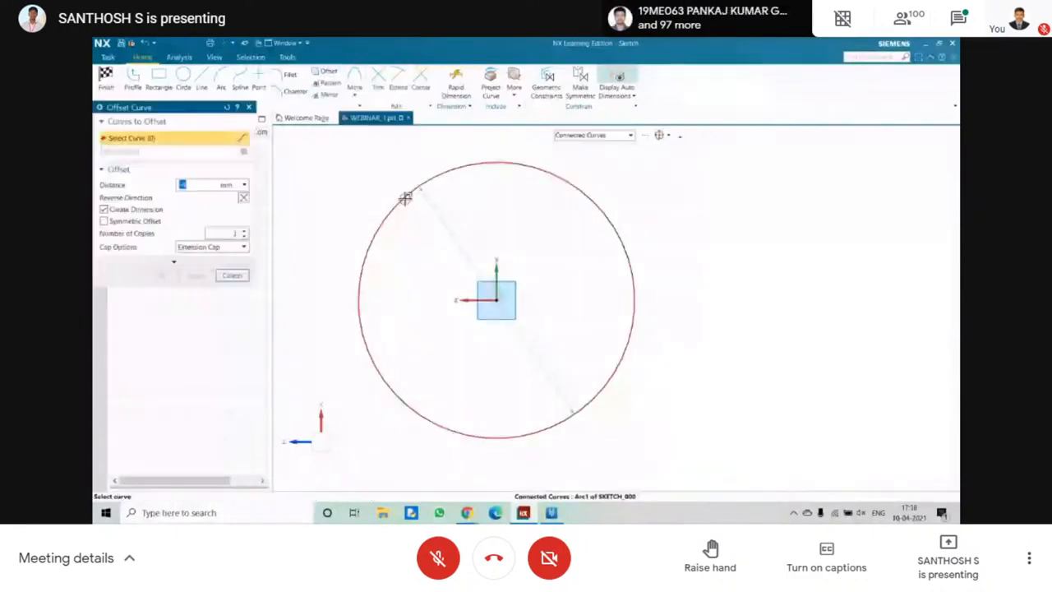
left_click(334, 76)
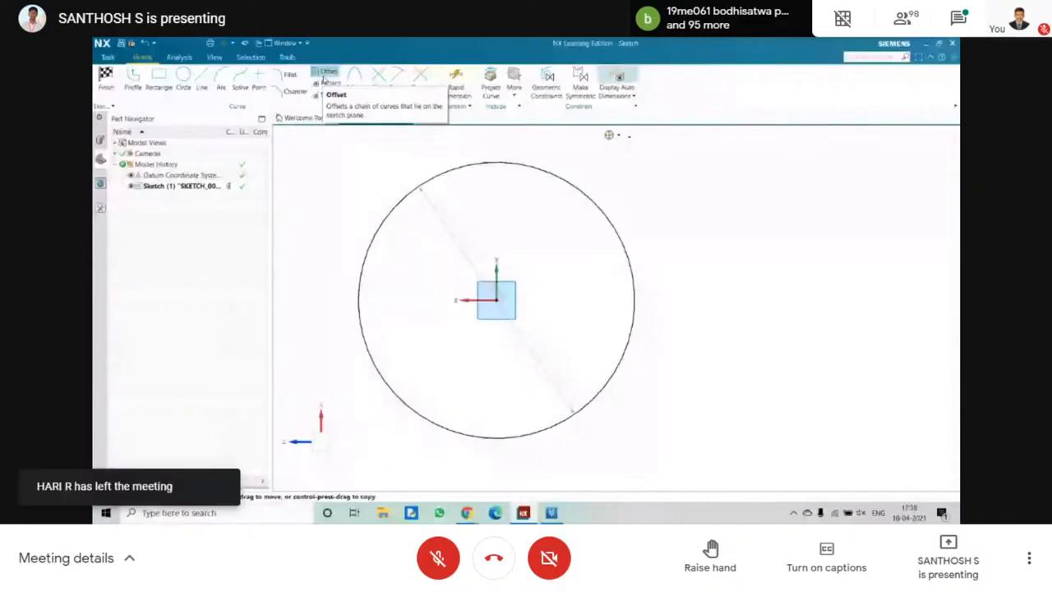
left_click(325, 74)
left_click(409, 188)
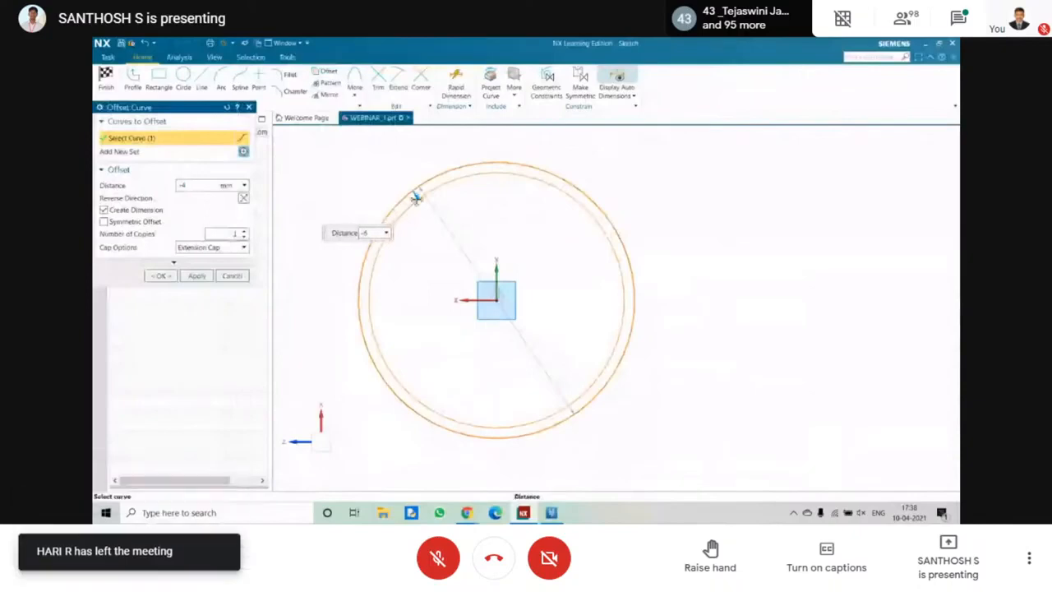
left_click_drag(416, 198, 418, 202)
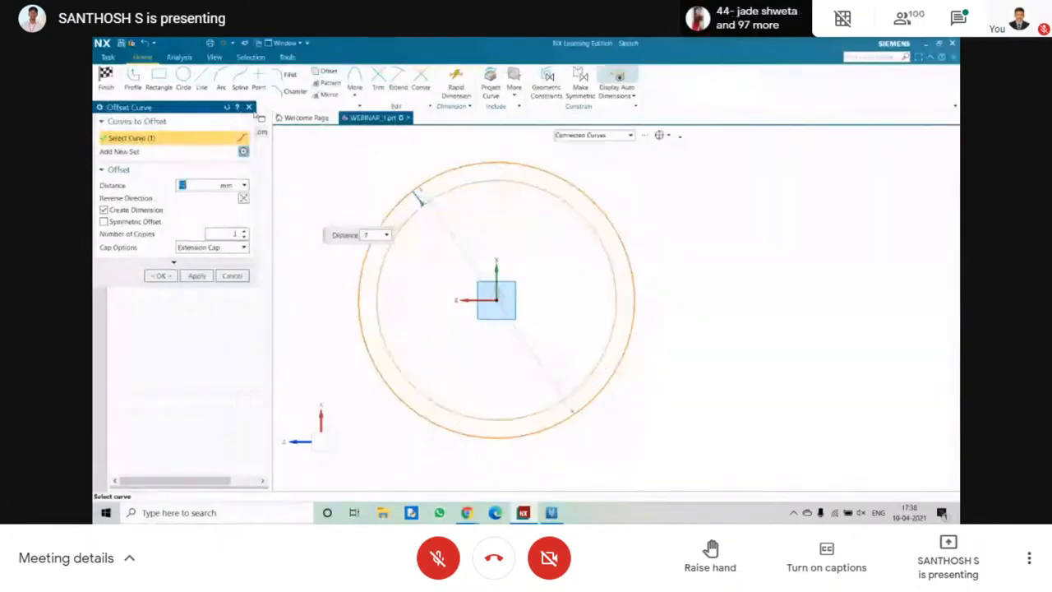
left_click(250, 108)
Offset the circle outward by 15 mm, with one copy and a dimension.
left_click(342, 73)
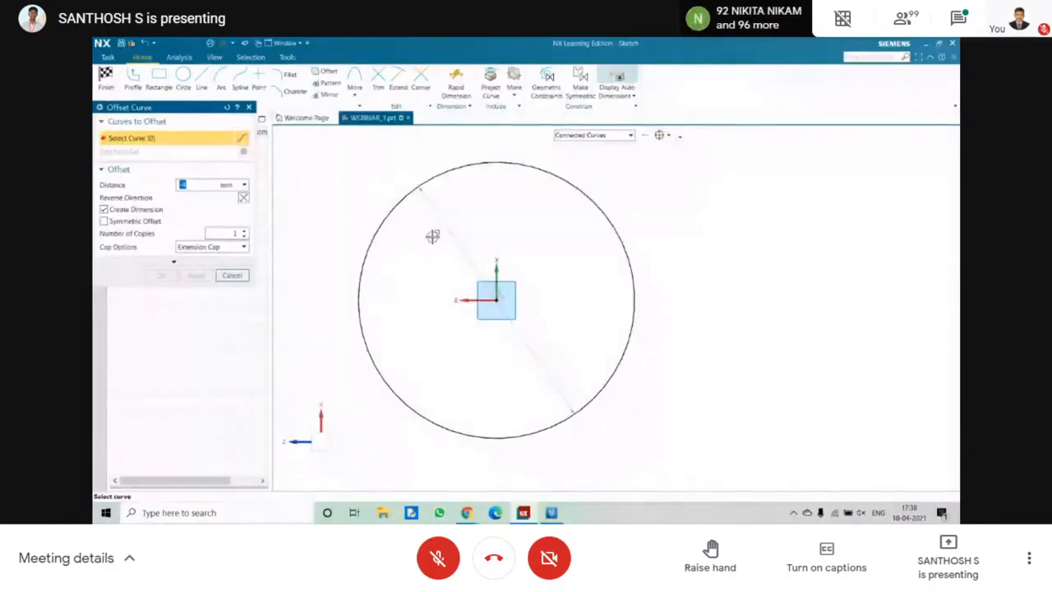
left_click(396, 210)
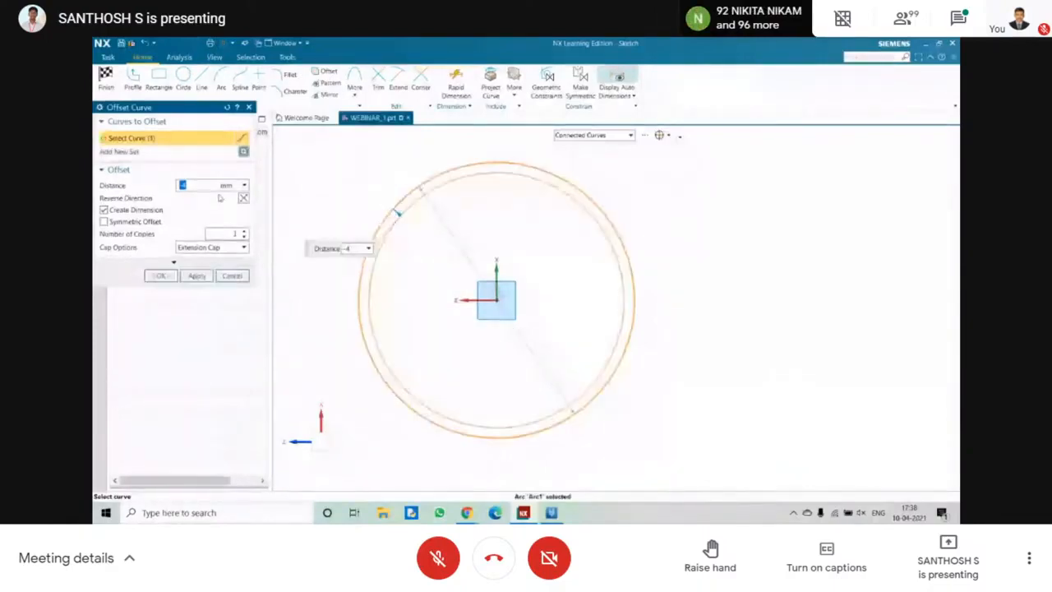
left_click(205, 186)
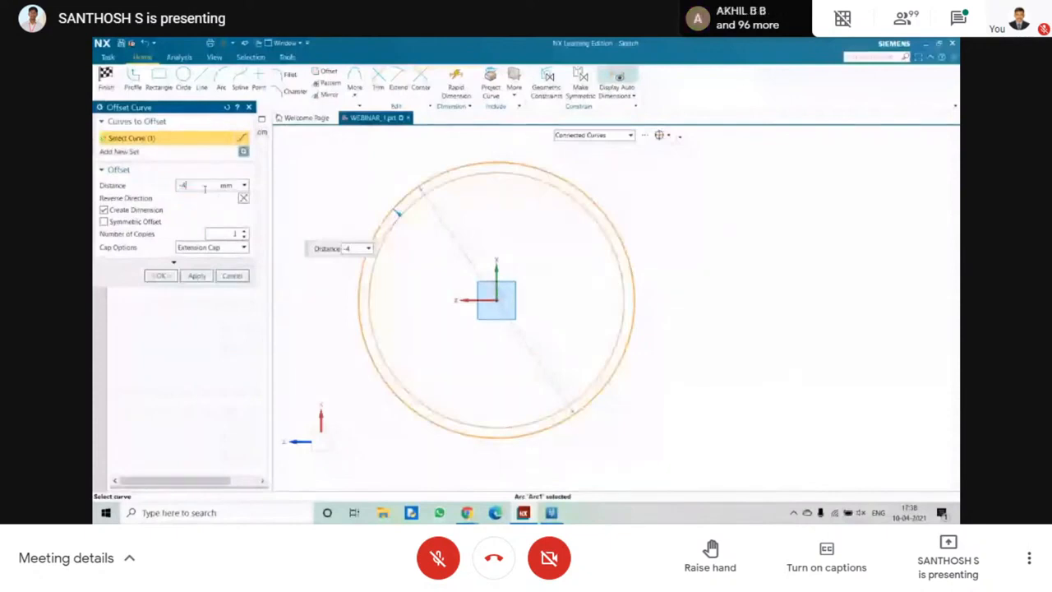
key("BackSpace")
key("BackSpace")
type("-5")
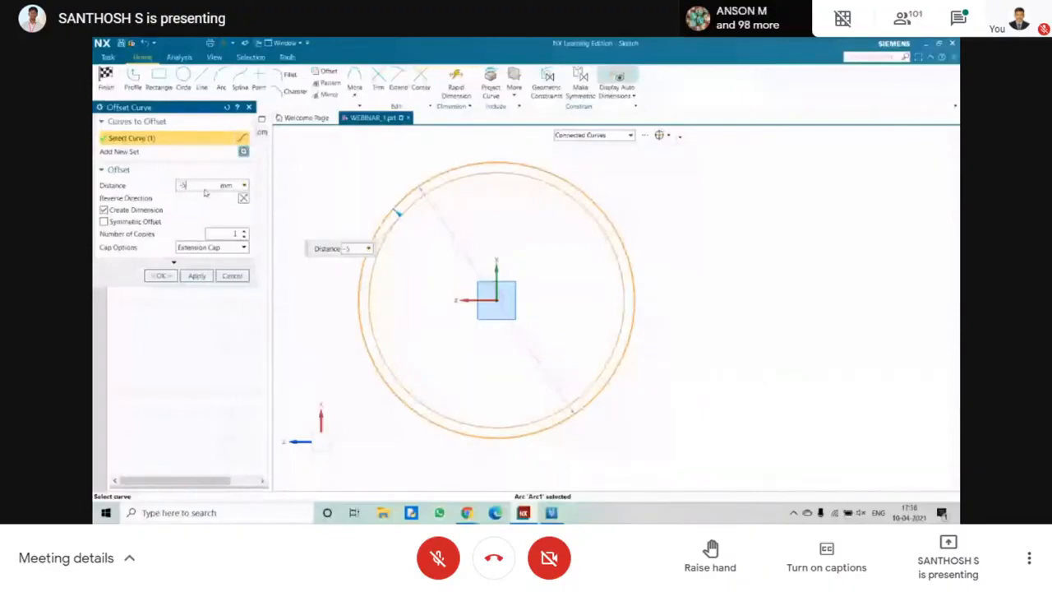
left_click_drag(206, 192, 175, 188)
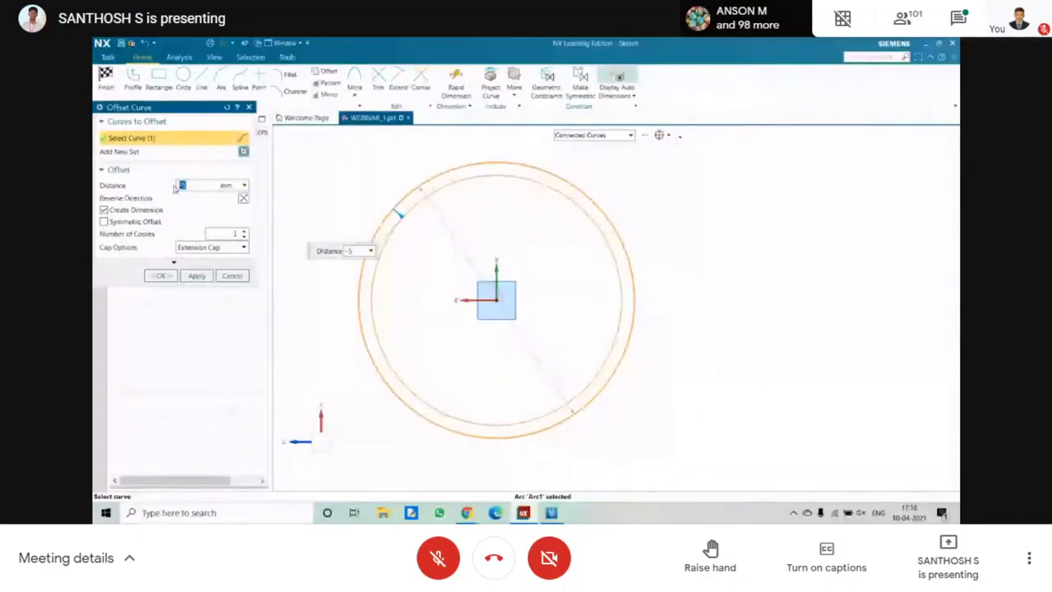
type("5")
left_click(190, 187)
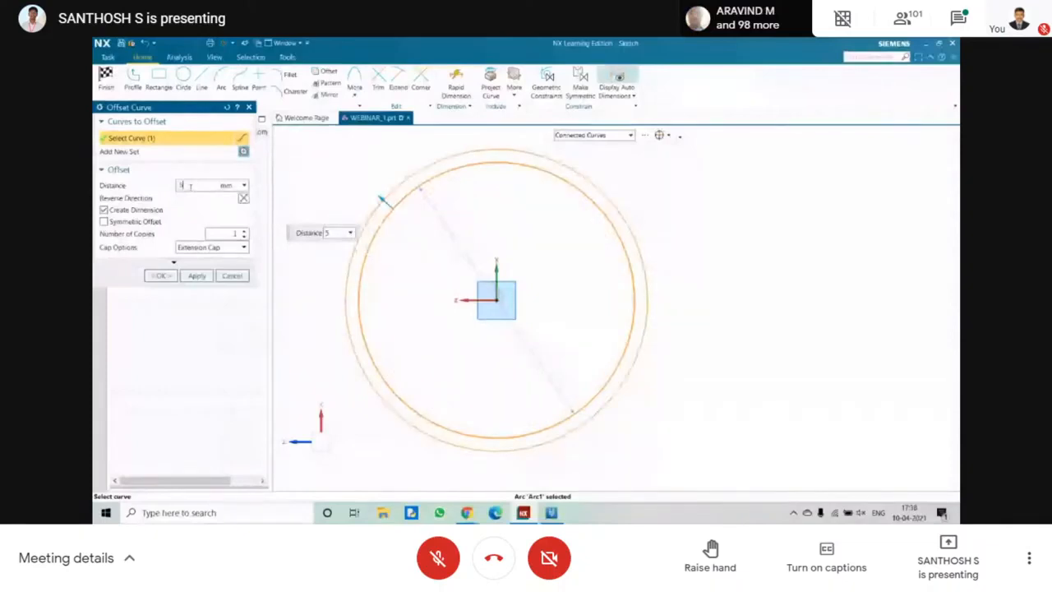
type("1")
key("Return")
scroll(414, 240, "down", 3)
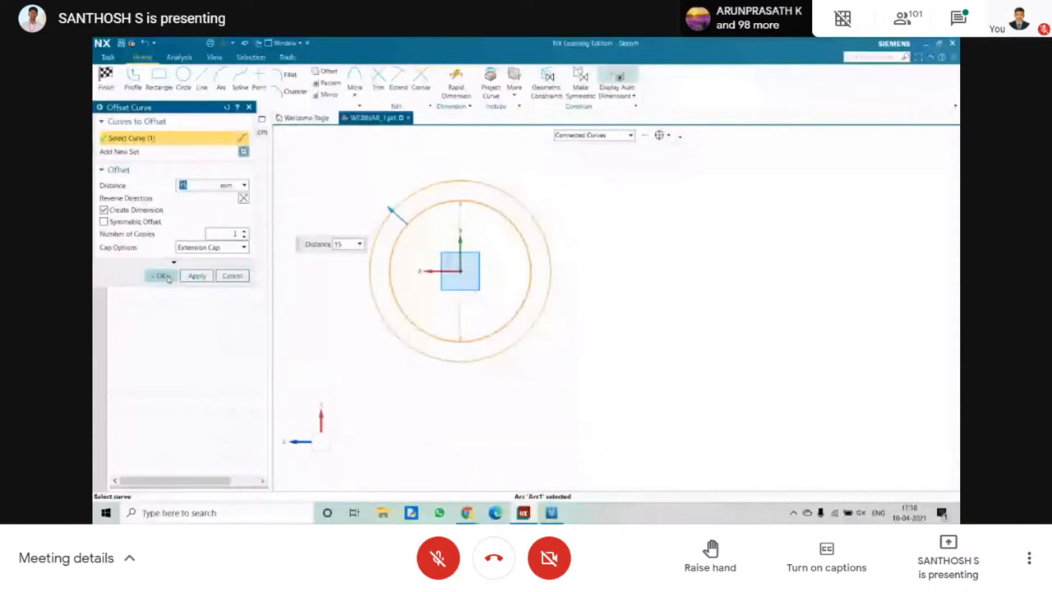
left_click(163, 276)
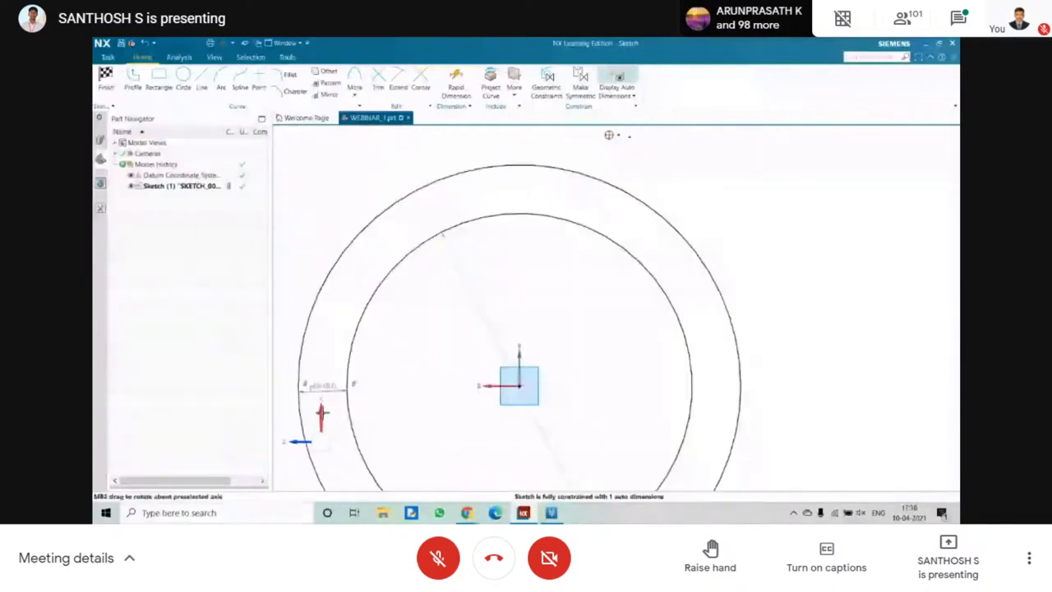
Set the inner circle's diameter to 105 mm.
scroll(382, 350, "up", 3)
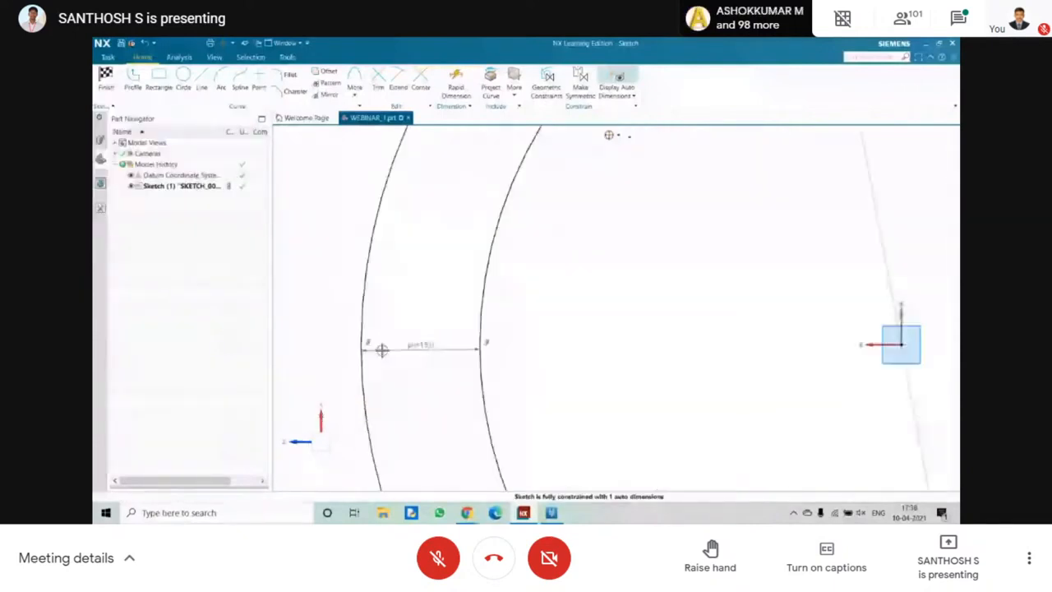
left_click_drag(315, 309, 530, 384)
scroll(617, 350, "up", 4)
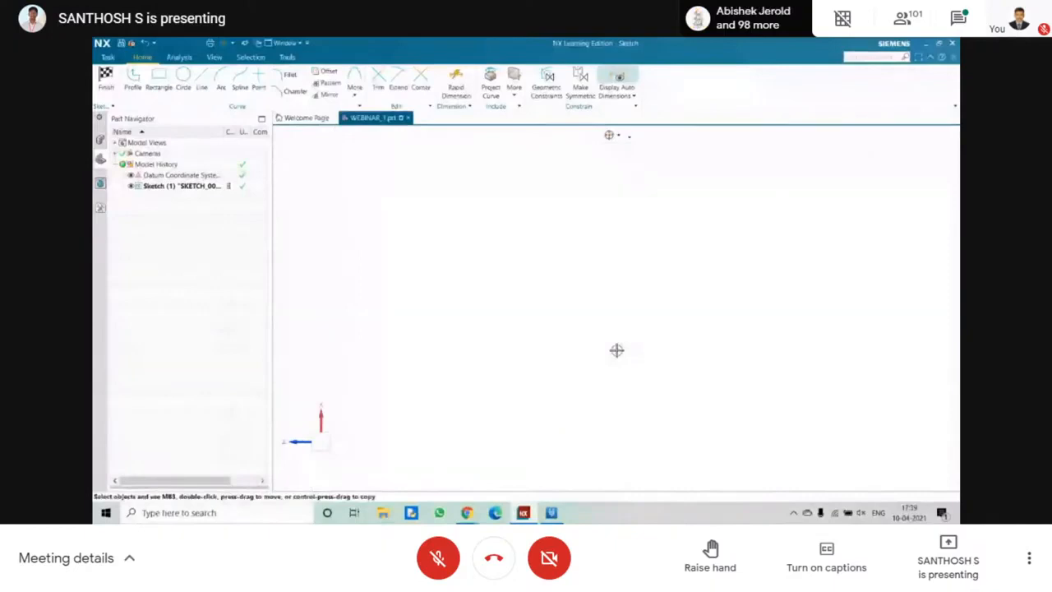
scroll(746, 394, "down", 2)
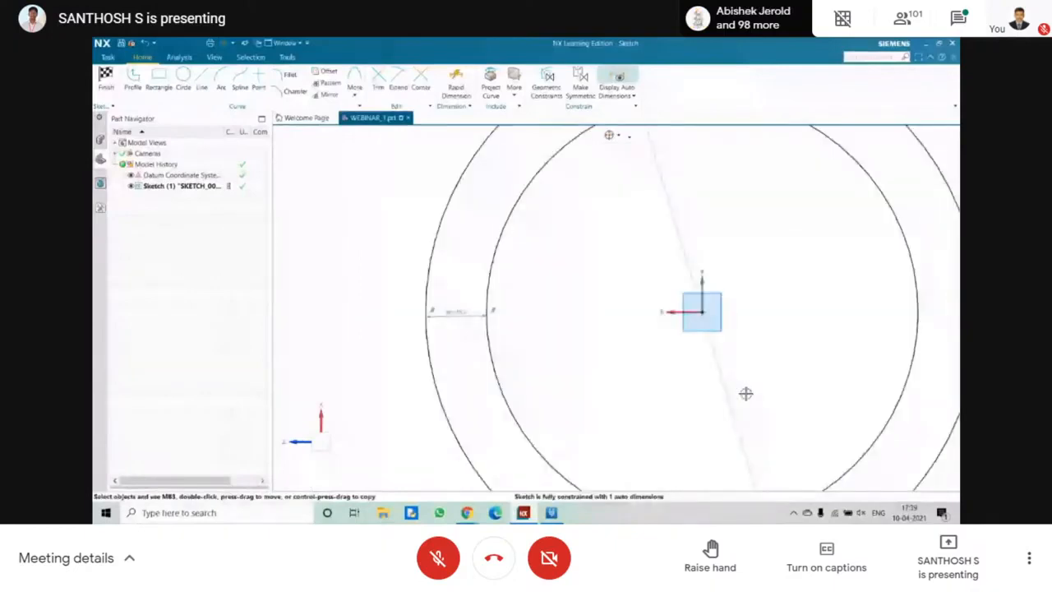
middle_click_drag(746, 394, 575, 307, "shift")
double_click(518, 188)
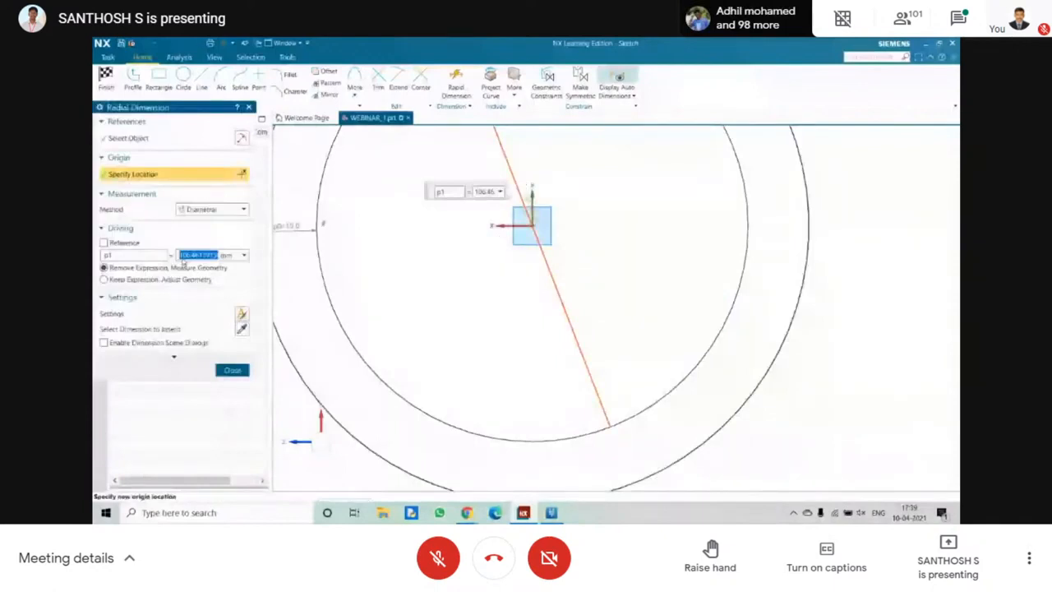
type("105")
key("Return")
left_click(233, 370)
Reposition the inner circle's diameter dimension so it runs almost horizontally through the centre.
scroll(461, 306, "down", 3)
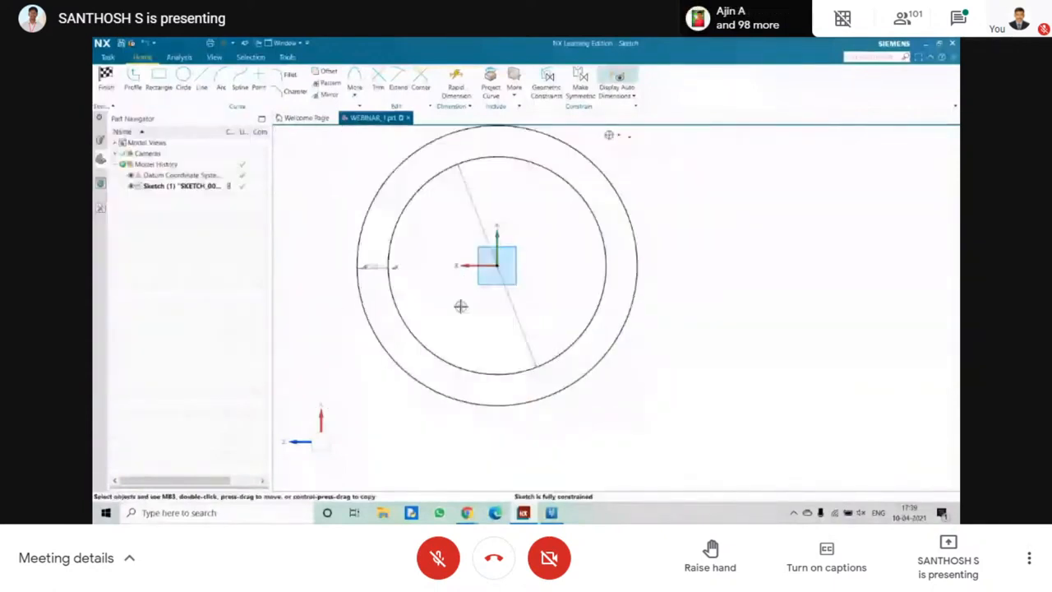
middle_click_drag(460, 307, 467, 314, "shift")
left_click_drag(544, 312, 459, 307)
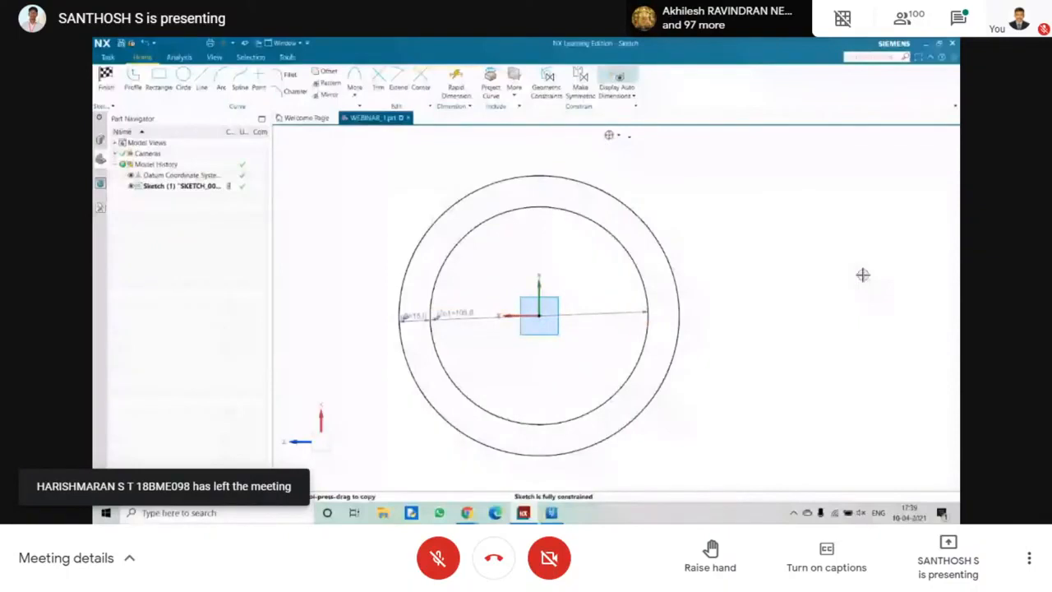
left_click(329, 83)
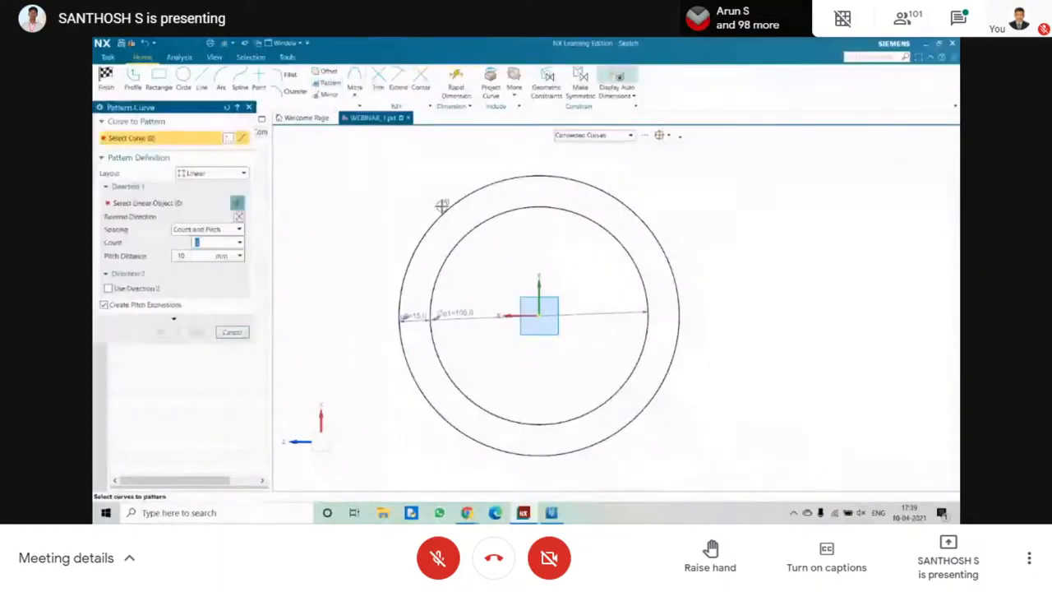
left_click(446, 211)
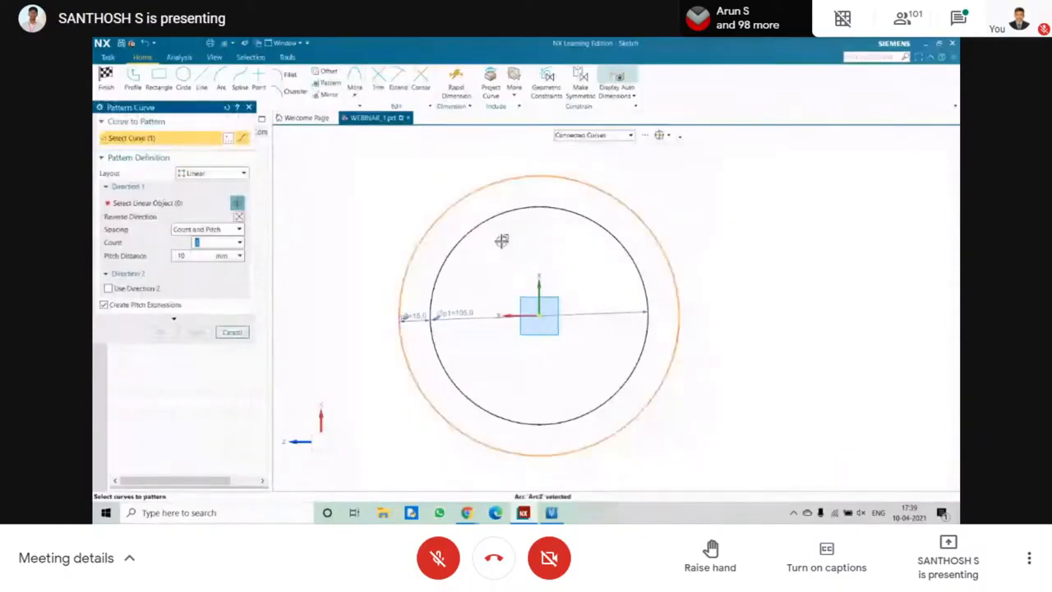
left_click(248, 107)
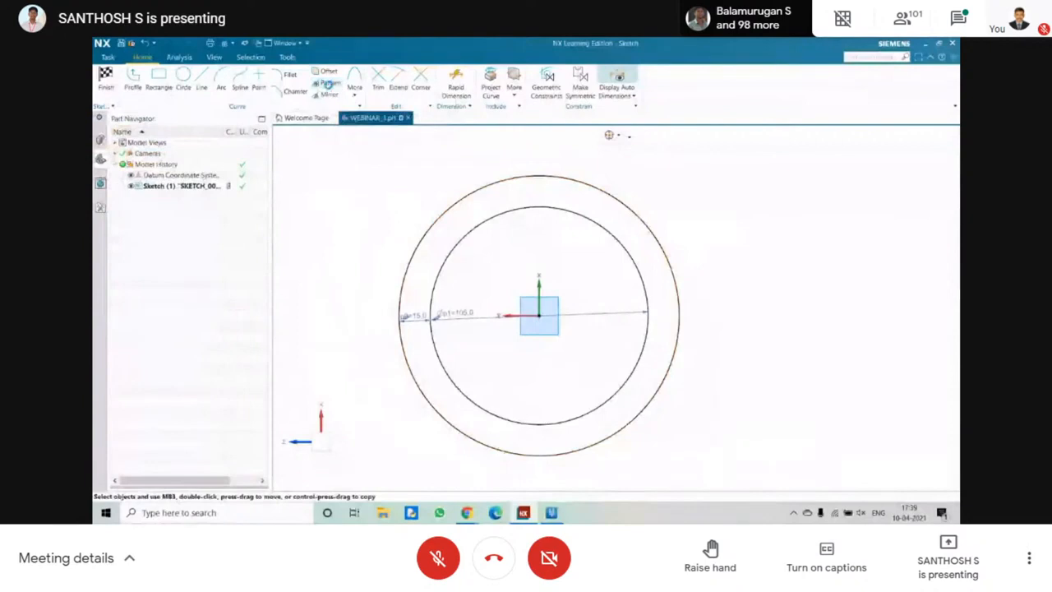
Set up a curve pattern of the outer circle with a circular layout.
left_click(328, 83)
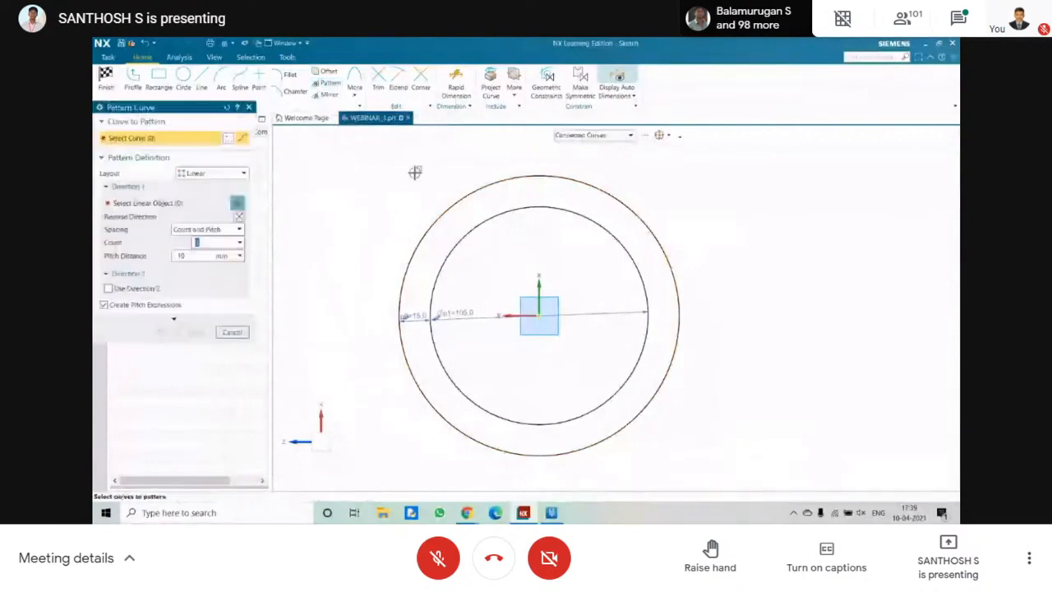
left_click(444, 213)
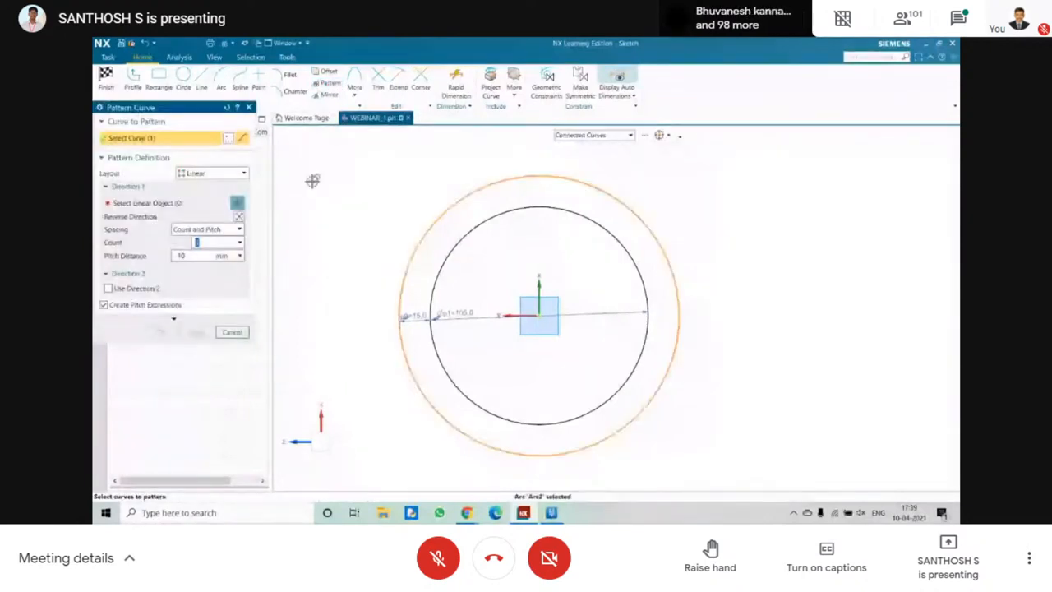
left_click(215, 174)
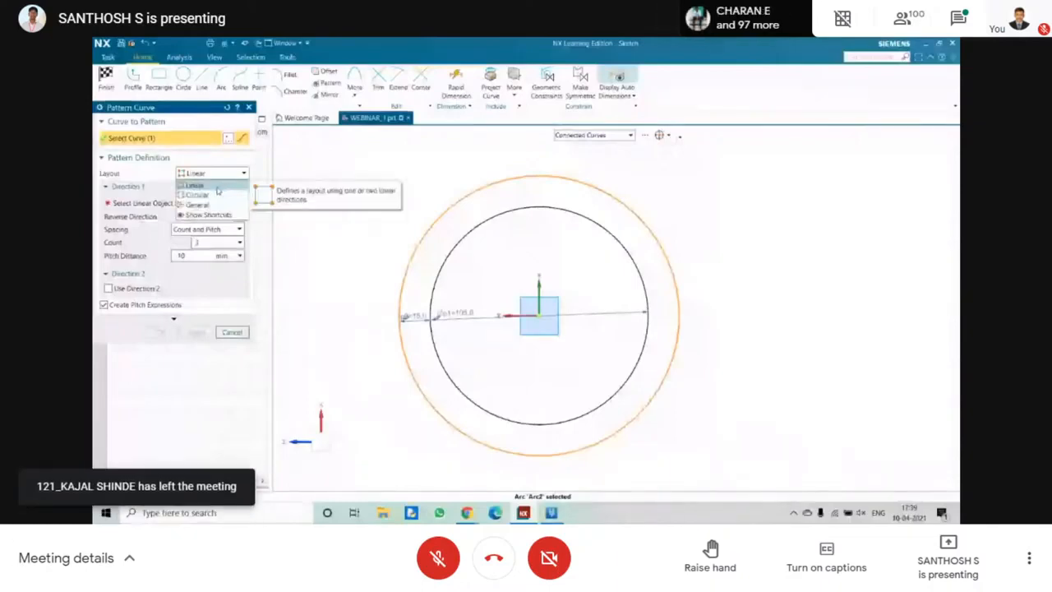
left_click(217, 189)
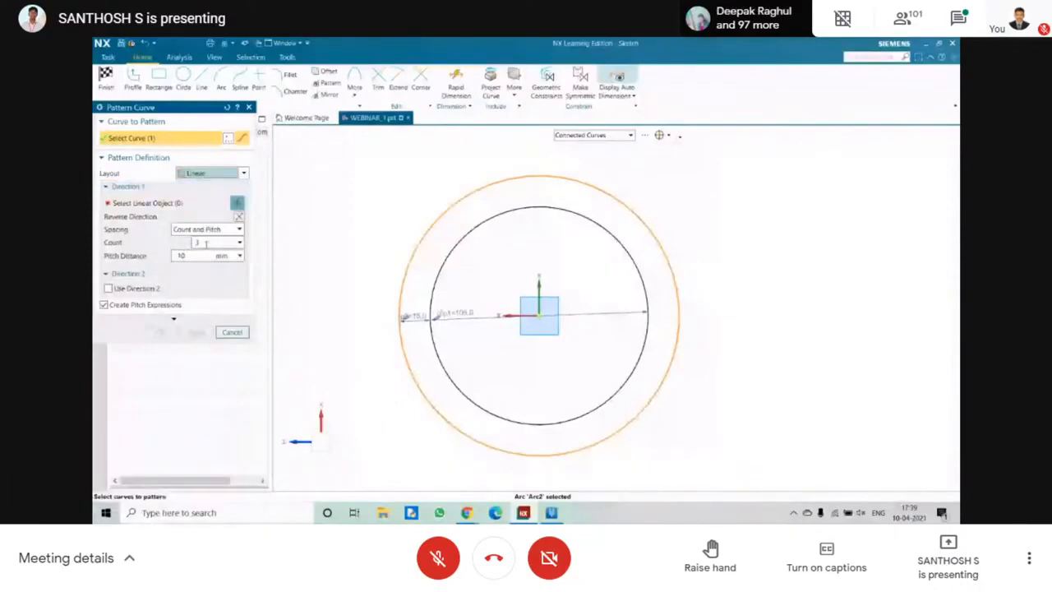
left_click(206, 244)
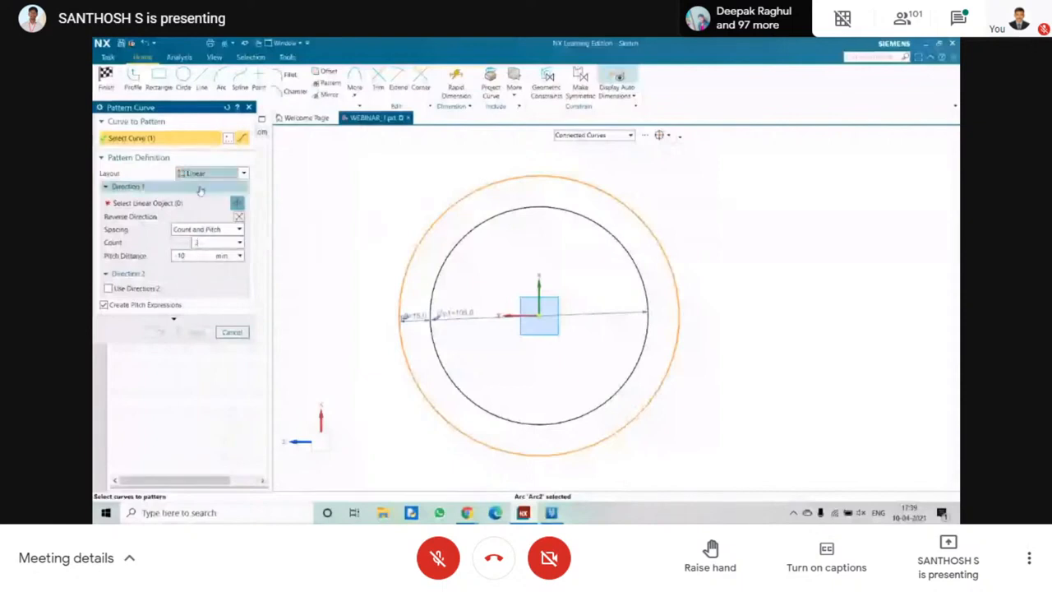
left_click(151, 187)
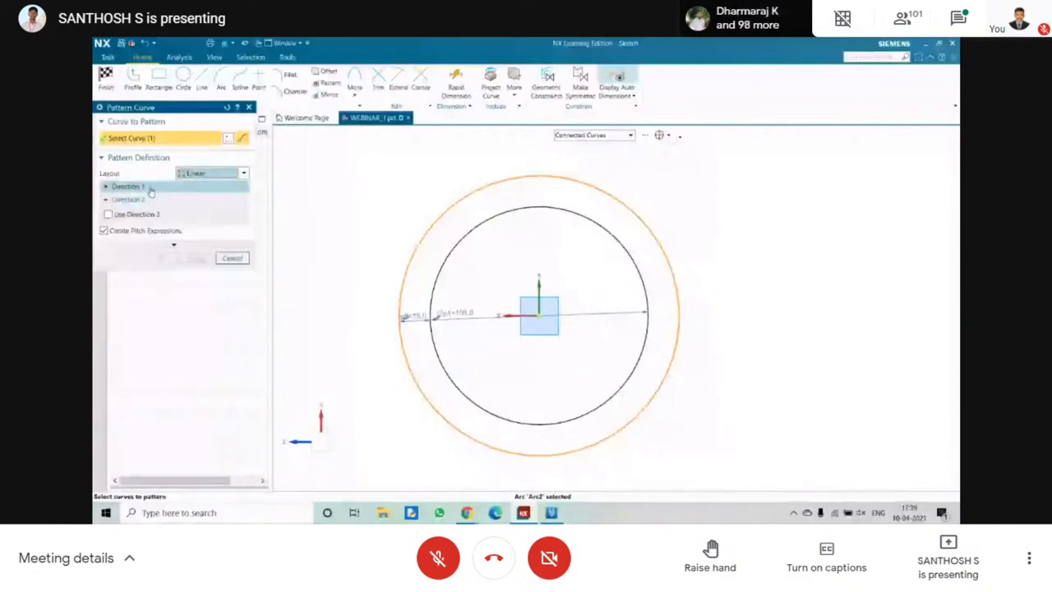
left_click(151, 187)
left_click(213, 173)
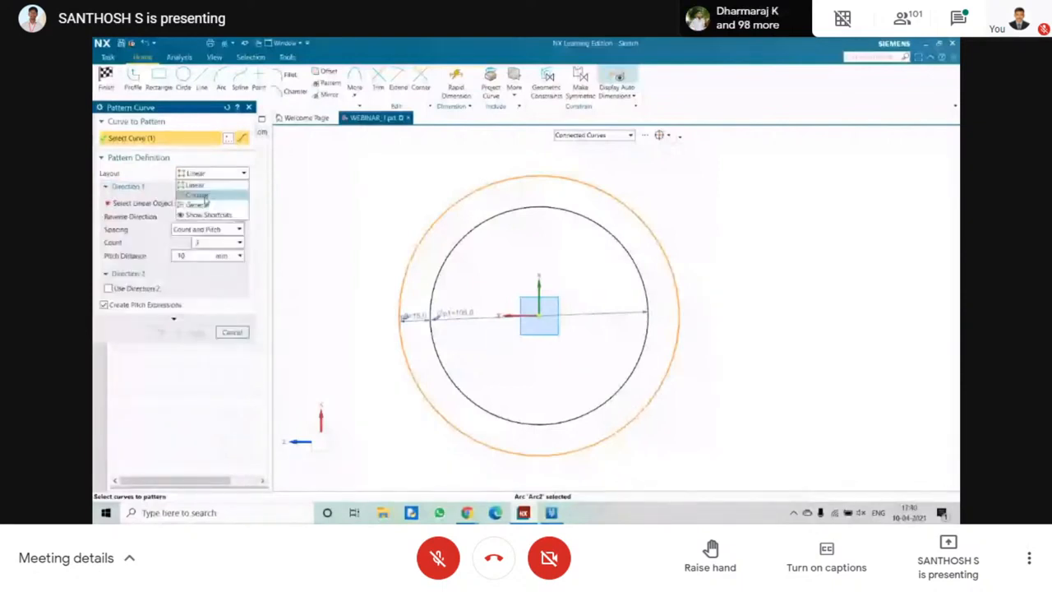
left_click(202, 196)
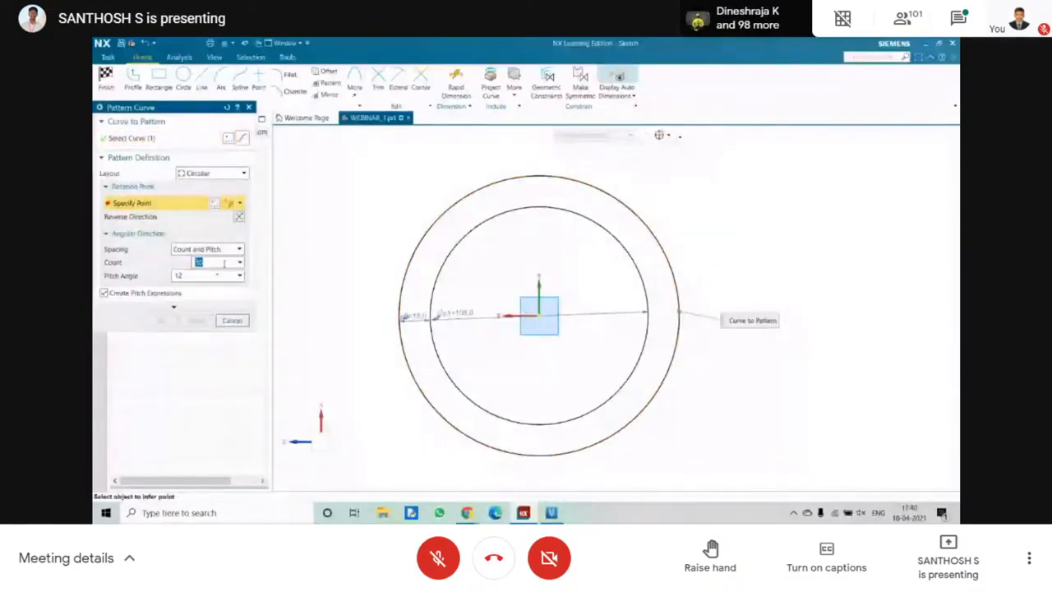
Specify the circular pattern's rotation point on the upper part of the outer circle.
scroll(514, 282, "down", 3)
left_click(209, 261)
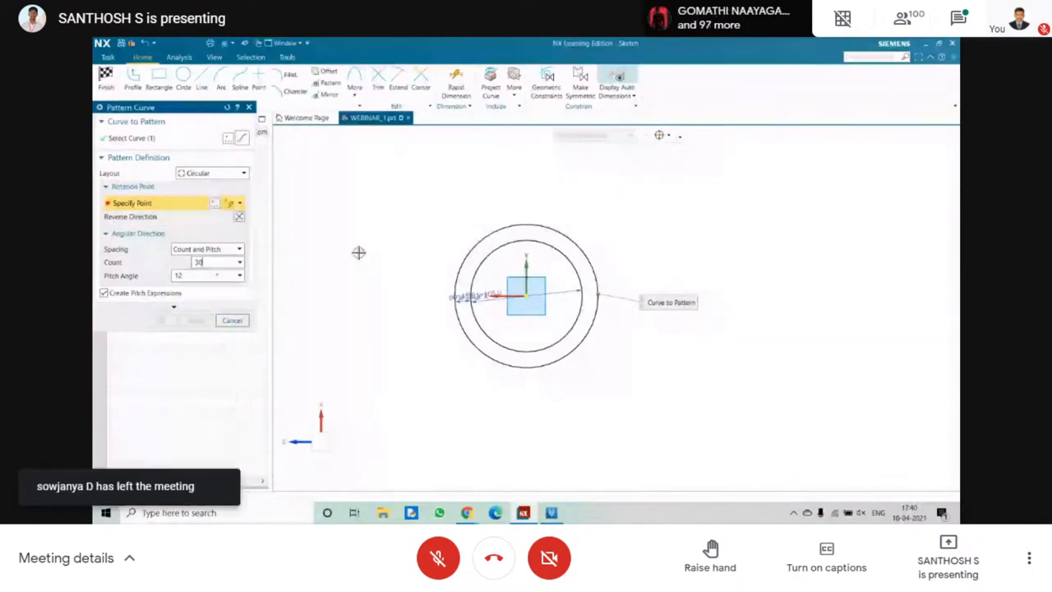
scroll(535, 255, "down", 3)
scroll(534, 250, "down", 1)
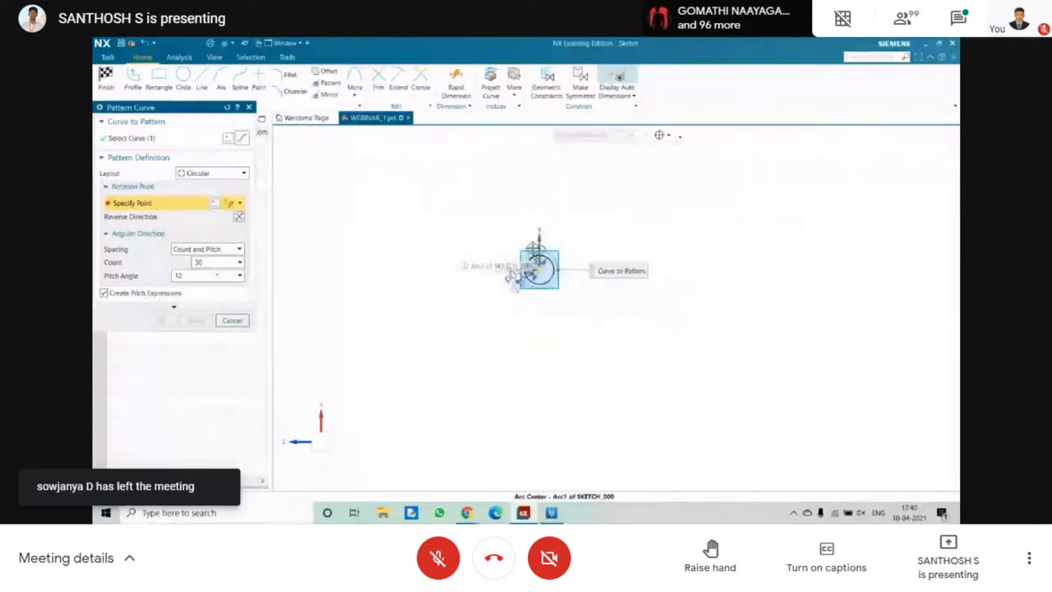
scroll(535, 251, "up", 4)
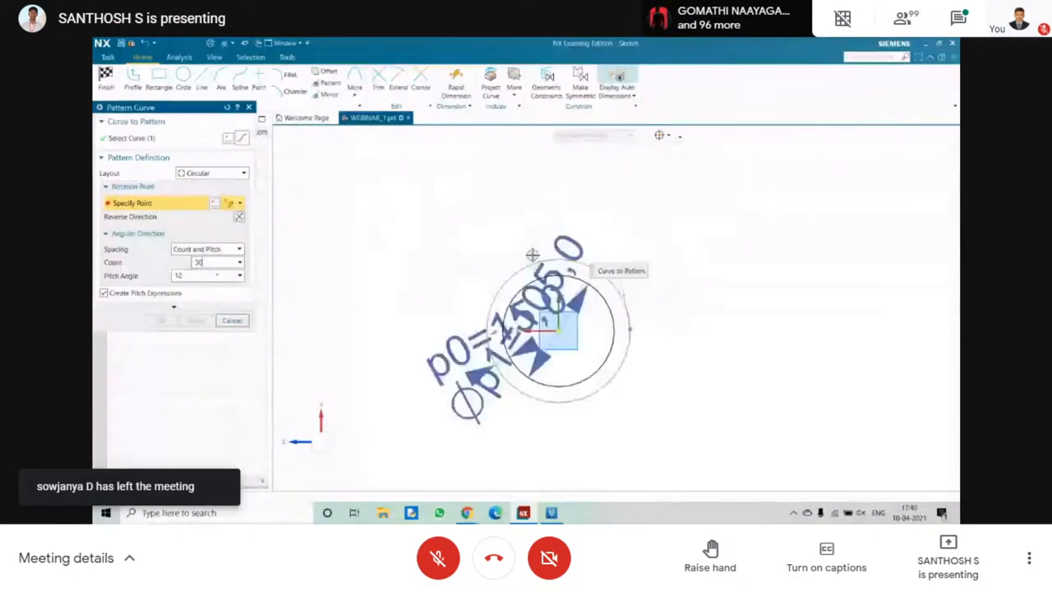
left_click(533, 255)
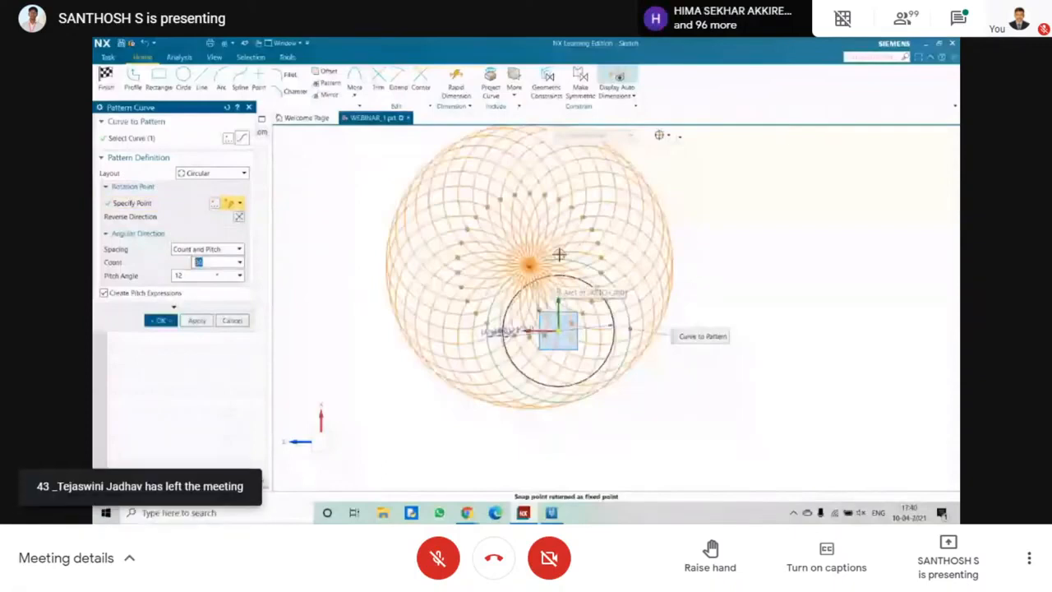
scroll(587, 237, "down", 3)
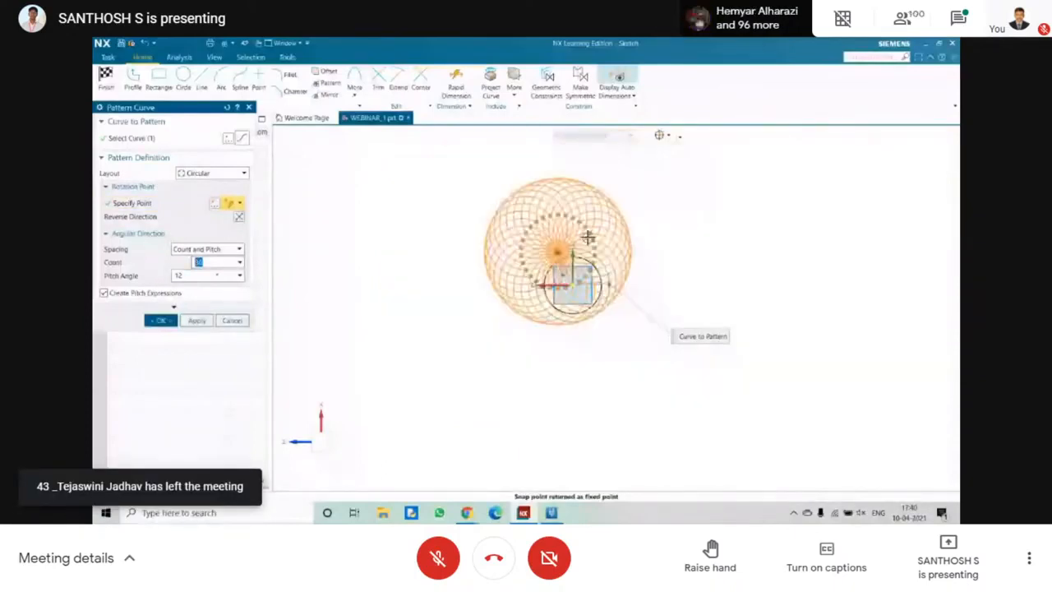
scroll(575, 197, "up", 3)
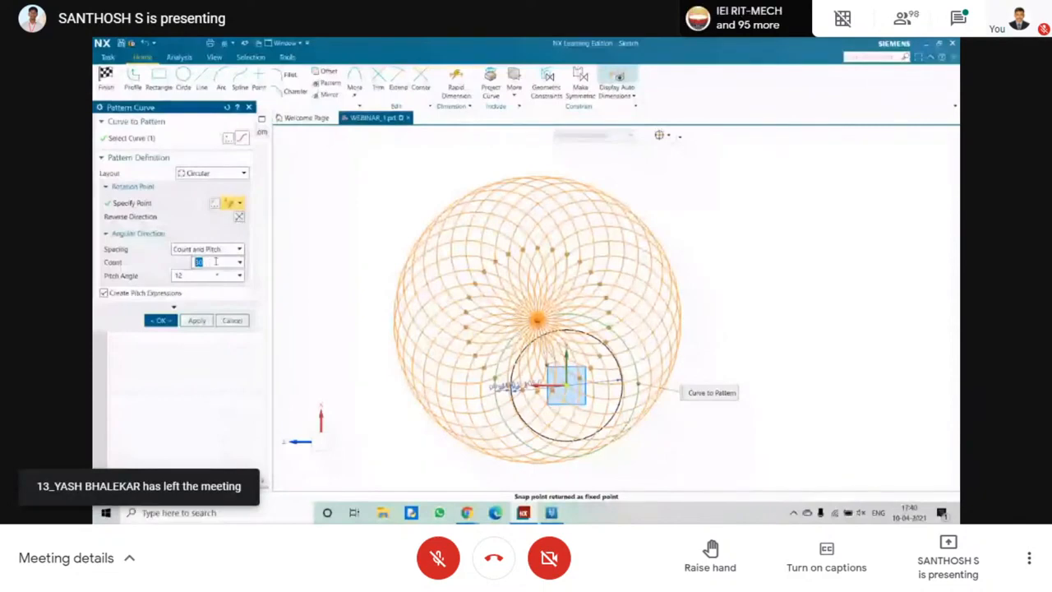
Set the circular pattern's count to 3 and its pitch angle to 360/4.
type("3")
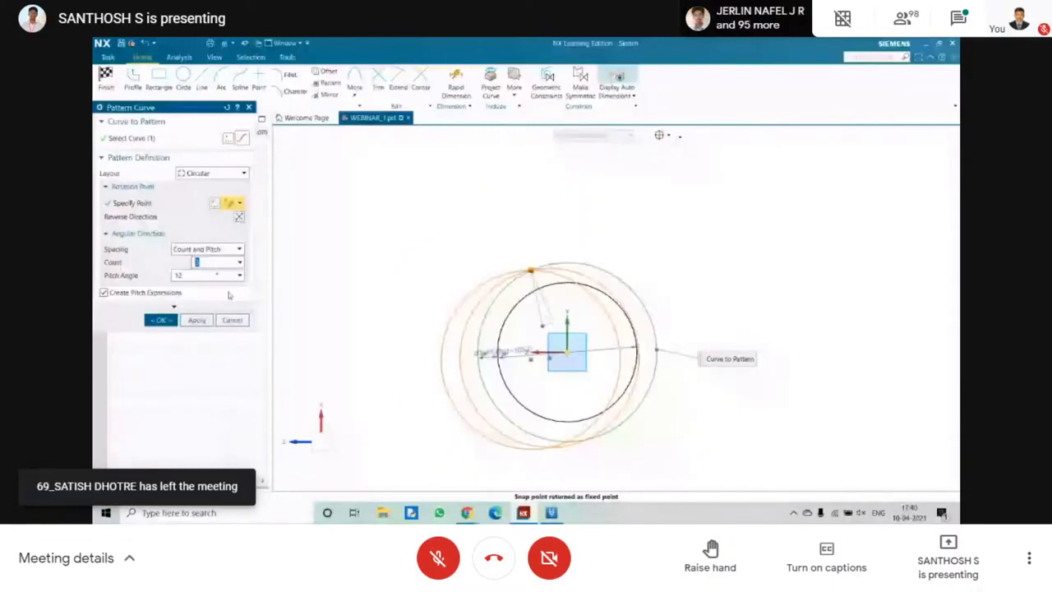
left_click(186, 278)
type("360")
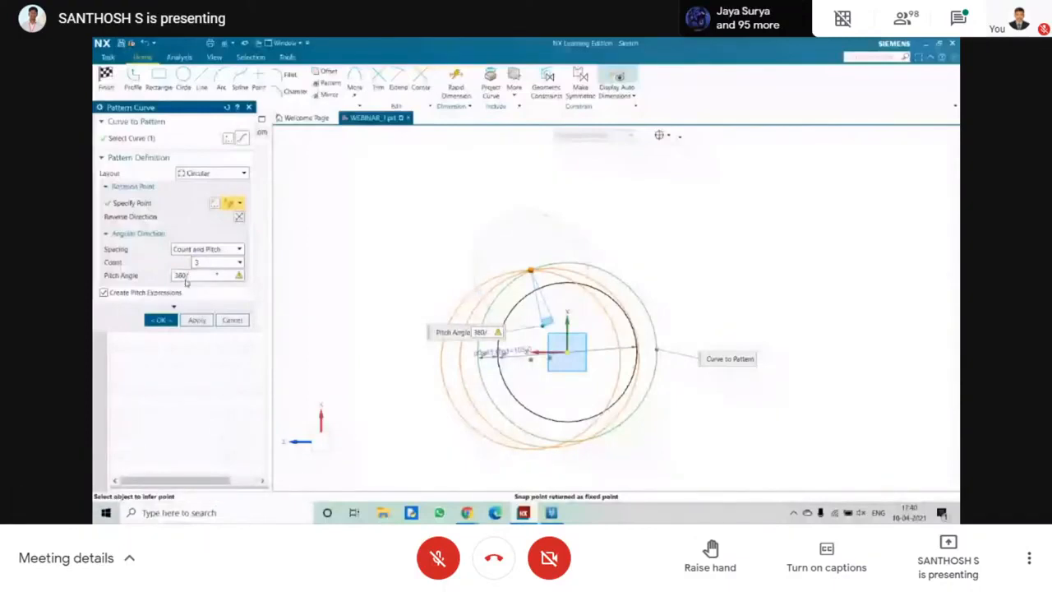
type("/4")
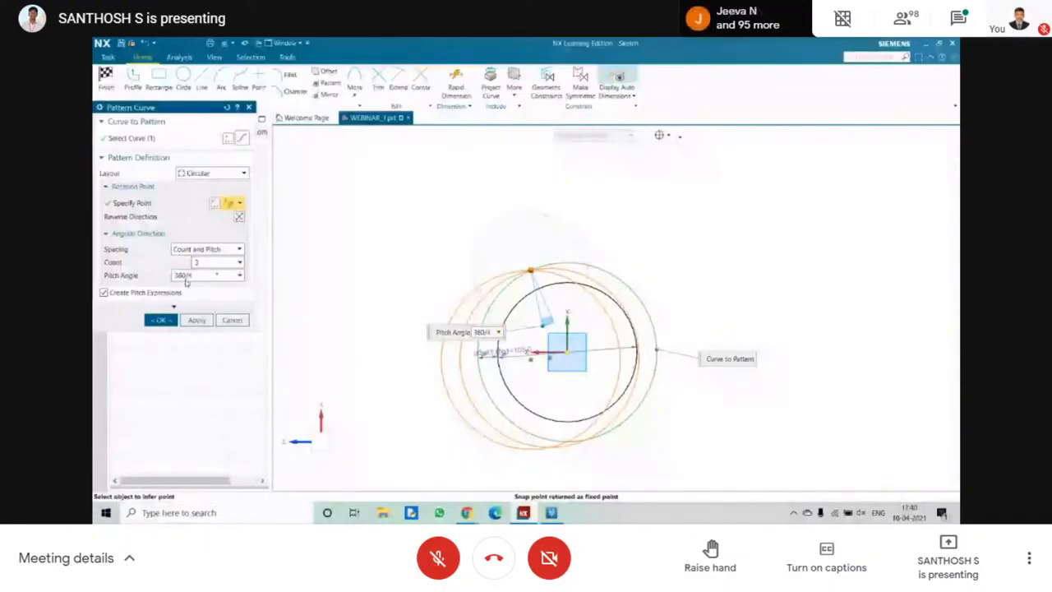
key("Return")
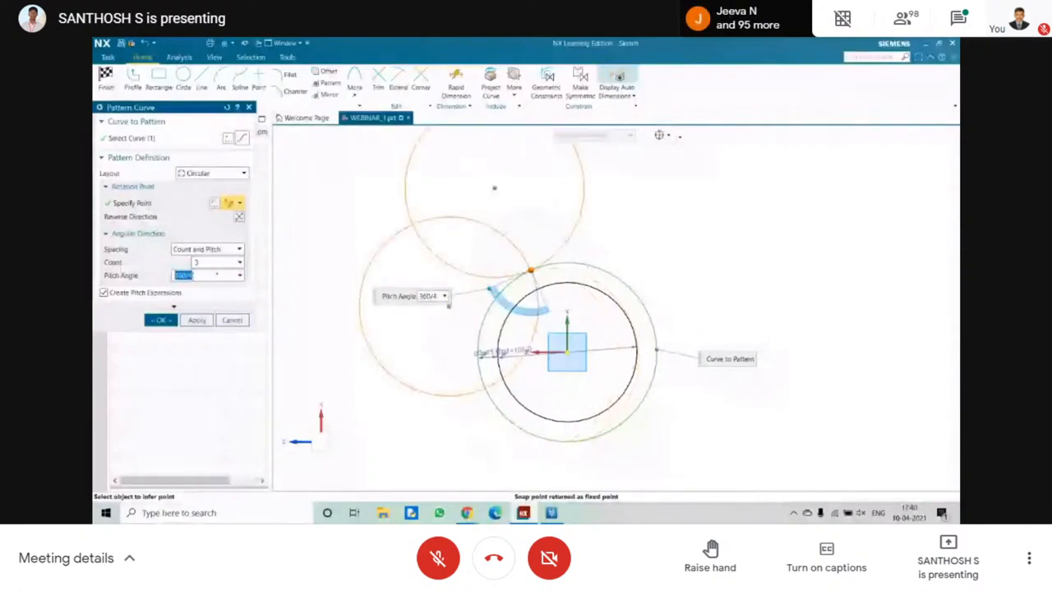
Try a pitch angle of 105° for the circular pattern, and cancel the pattern.
left_click(202, 278)
scroll(549, 256, "down", 3)
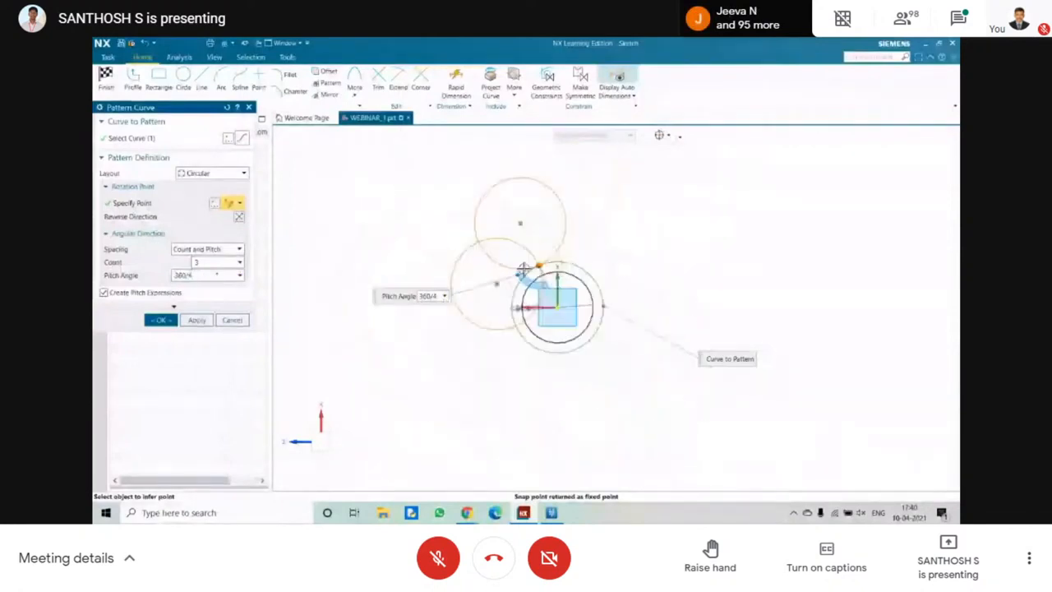
scroll(561, 244, "up", 2)
left_click_drag(526, 277, 493, 271)
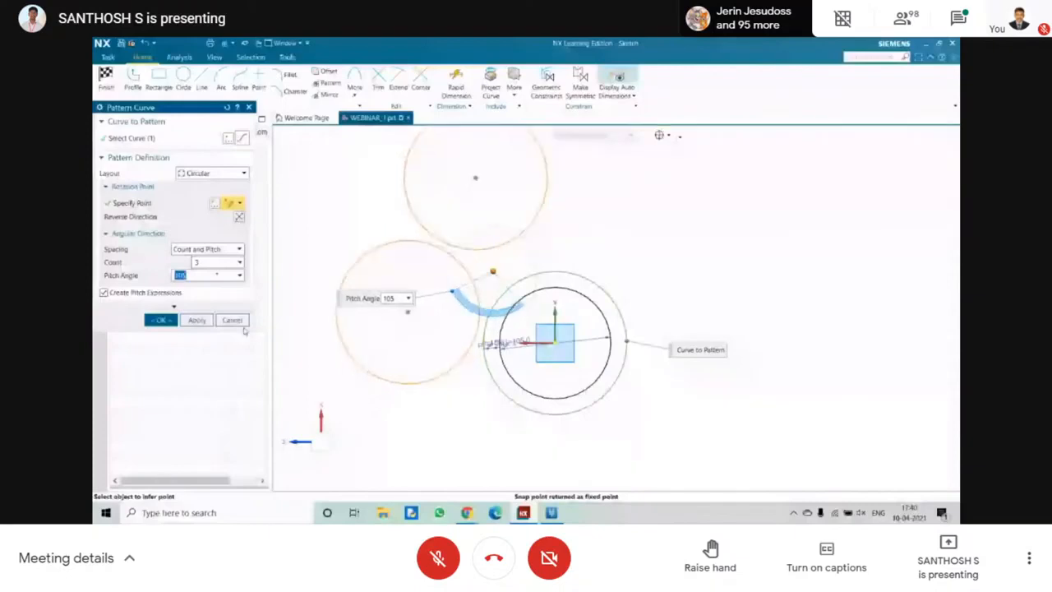
left_click(236, 322)
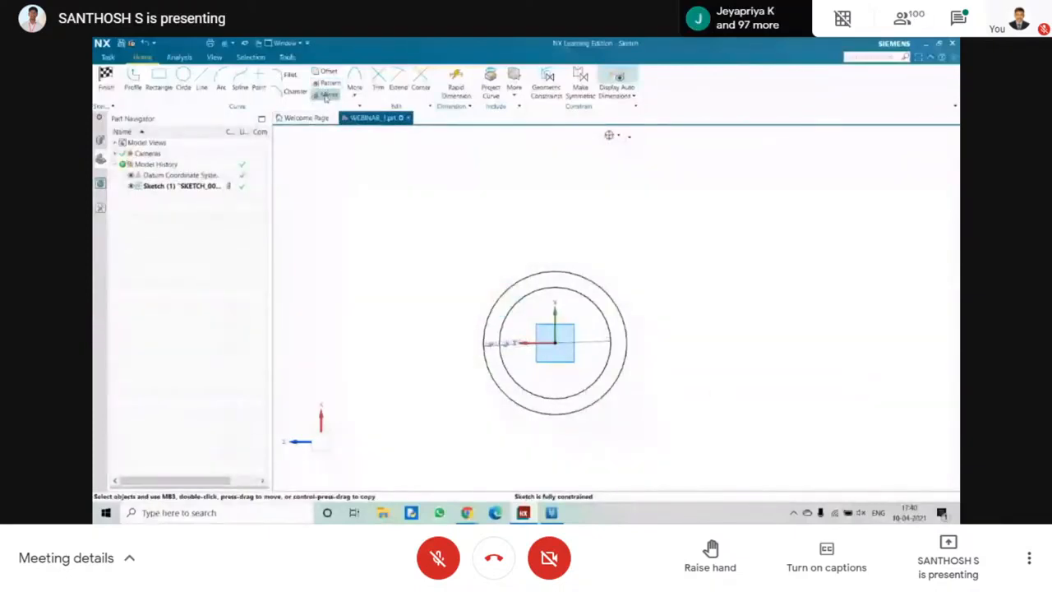
Mirror the inner circle about the sketch's vertical axis.
left_click(327, 95)
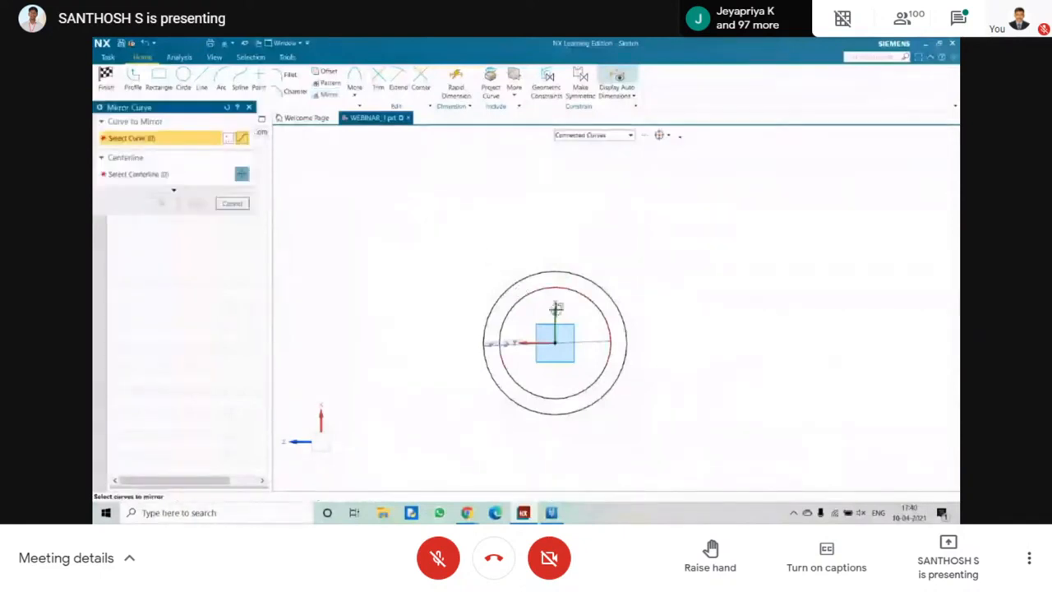
scroll(543, 304, "down", 3)
scroll(523, 298, "up", 5)
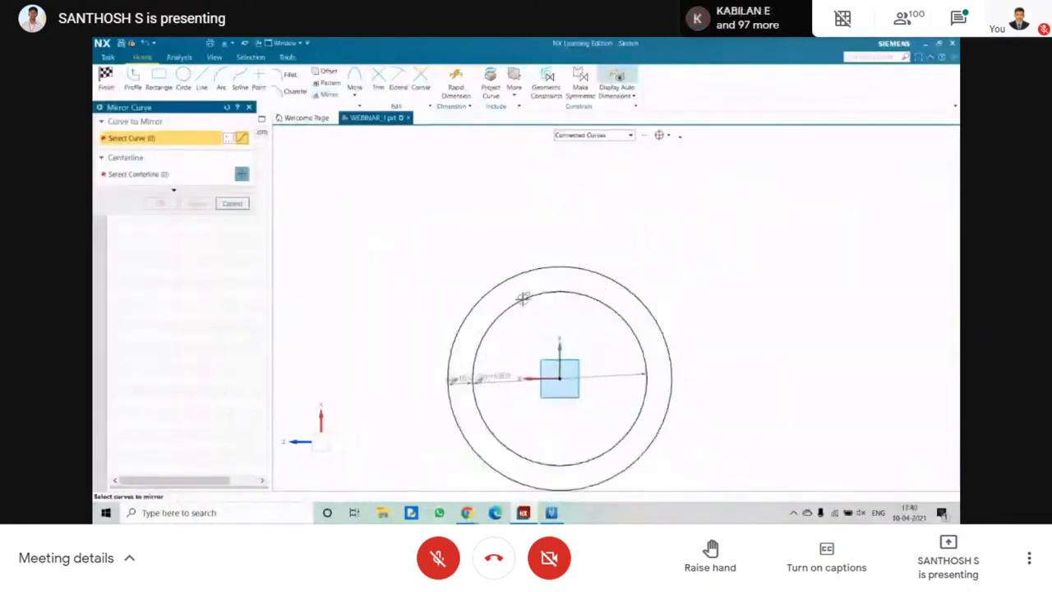
left_click(569, 293)
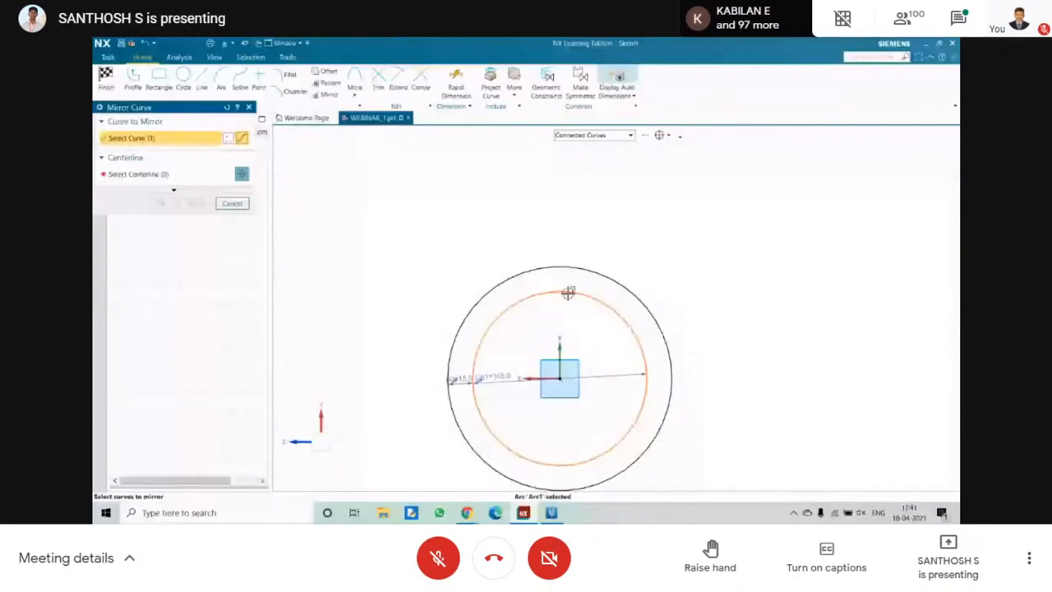
left_click(181, 174)
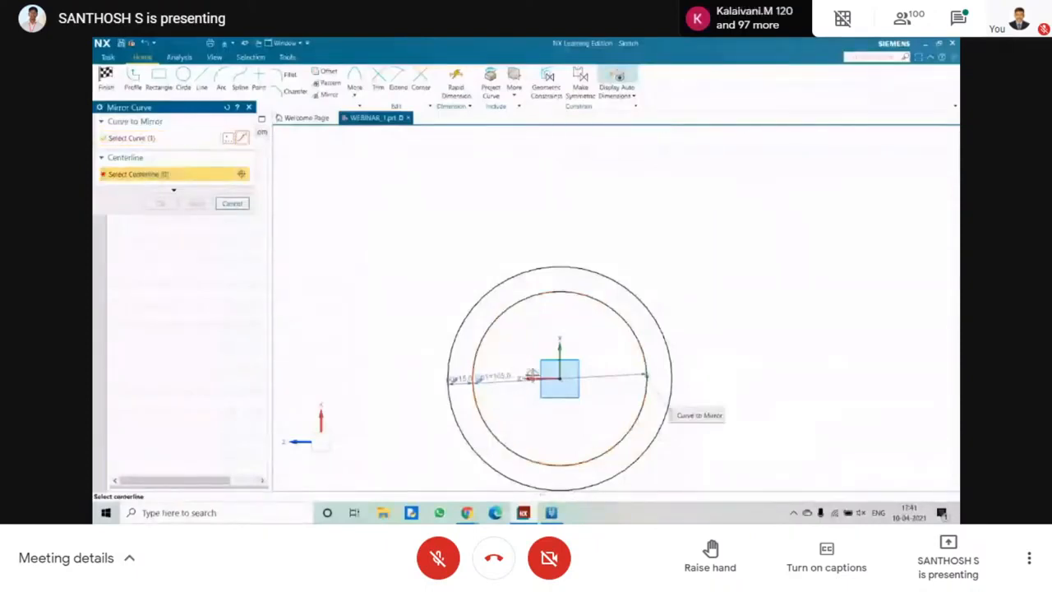
left_click(559, 348)
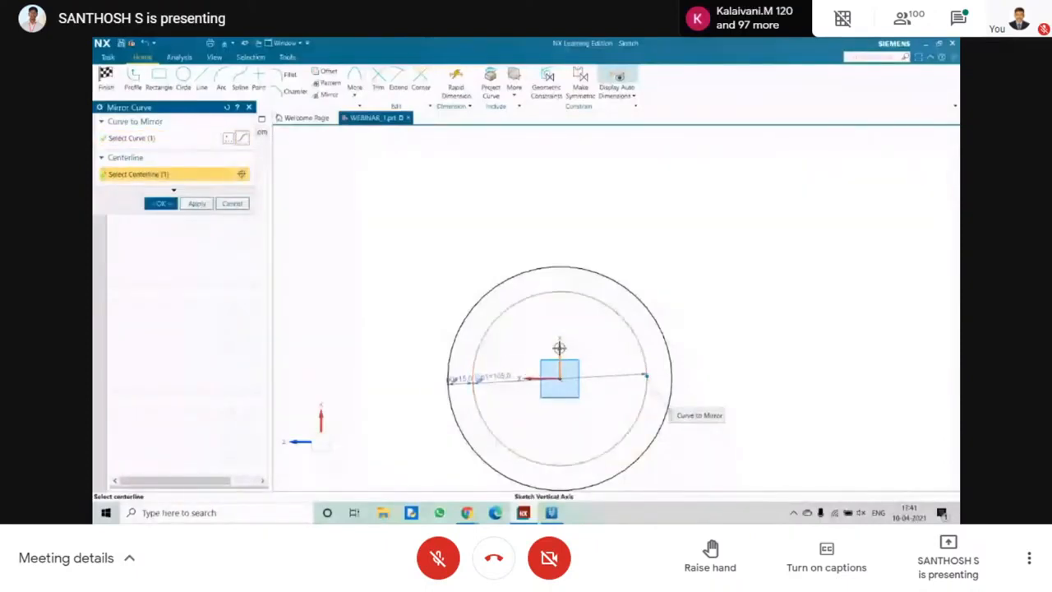
middle_click(559, 348)
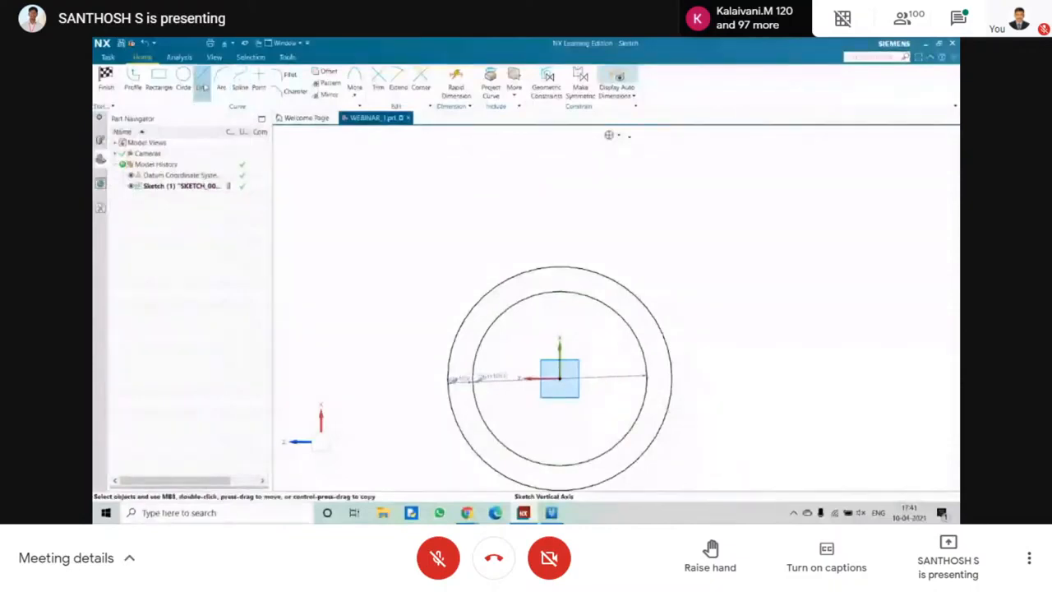
Sketch a horizontal line about 191 mm long above the two circles.
left_click(203, 87)
left_click(383, 233)
left_click(700, 233)
key("Escape")
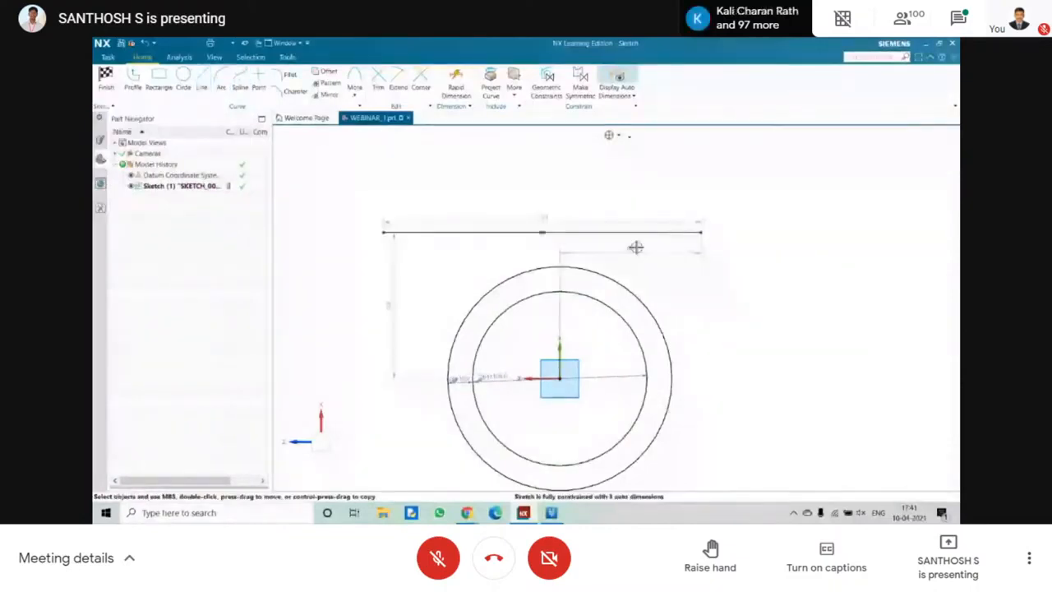
Set up a mirror of the outer circle using the horizontal line as centerline.
left_click(325, 94)
left_click(510, 276)
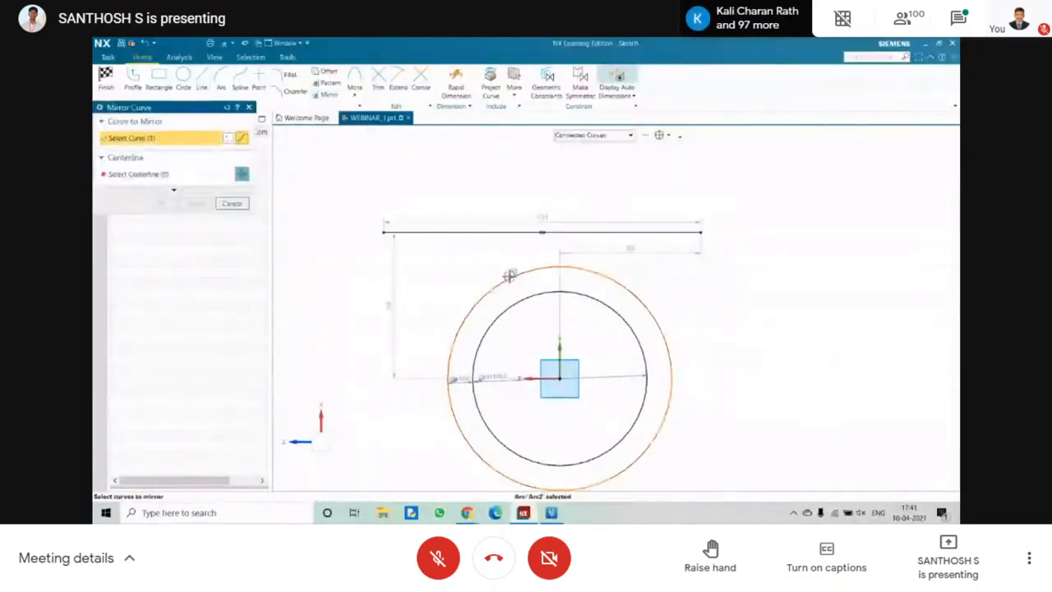
middle_click(510, 276)
left_click(425, 232)
scroll(425, 233, "up", 5)
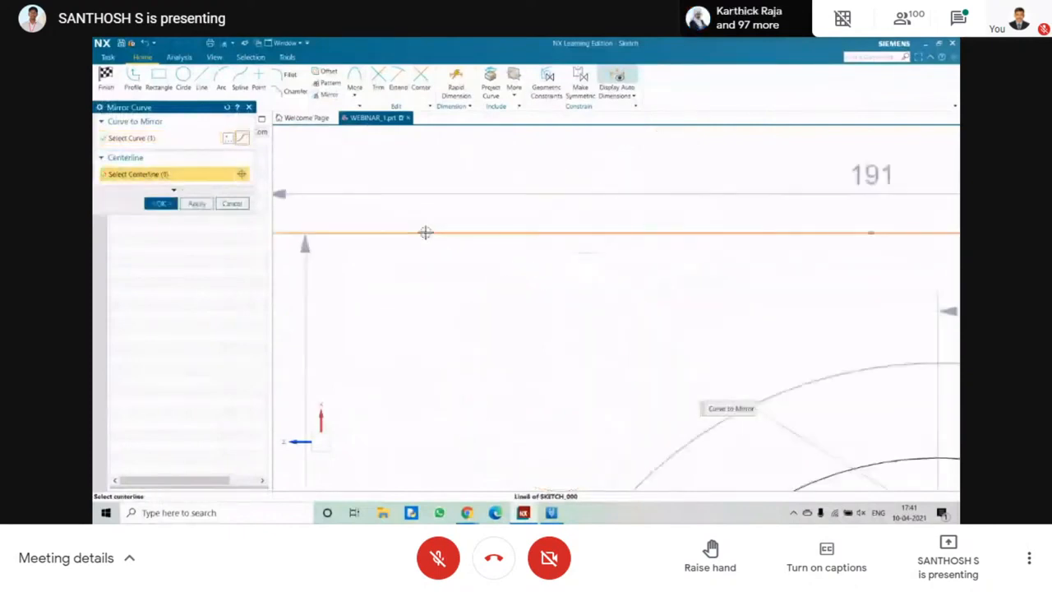
scroll(425, 232, "down", 5)
scroll(526, 164, "up", 2)
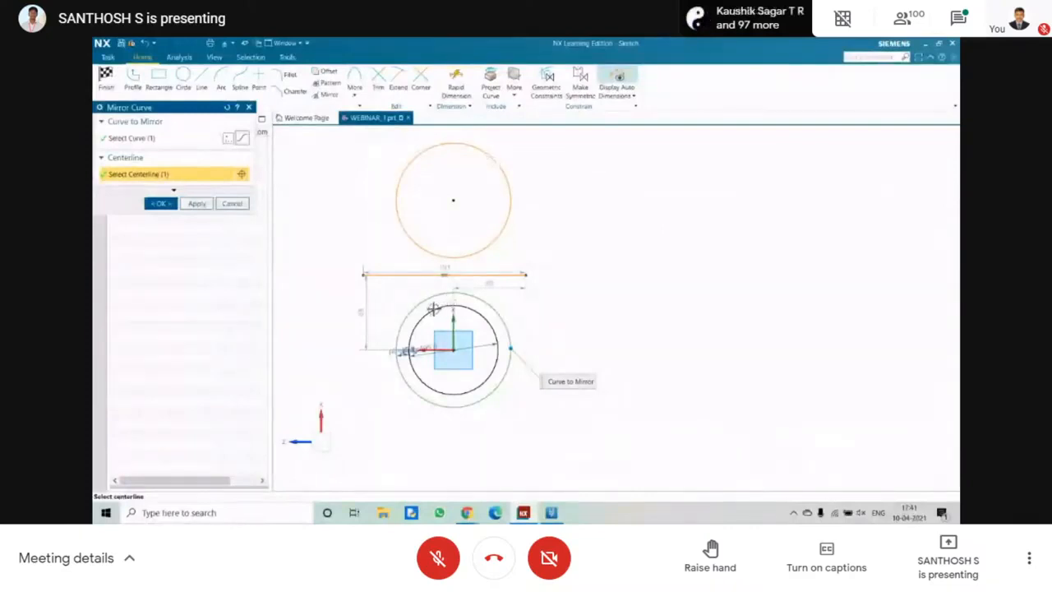
Add the inner circle to the curves being mirrored, and cancel the mirror.
left_click(150, 138)
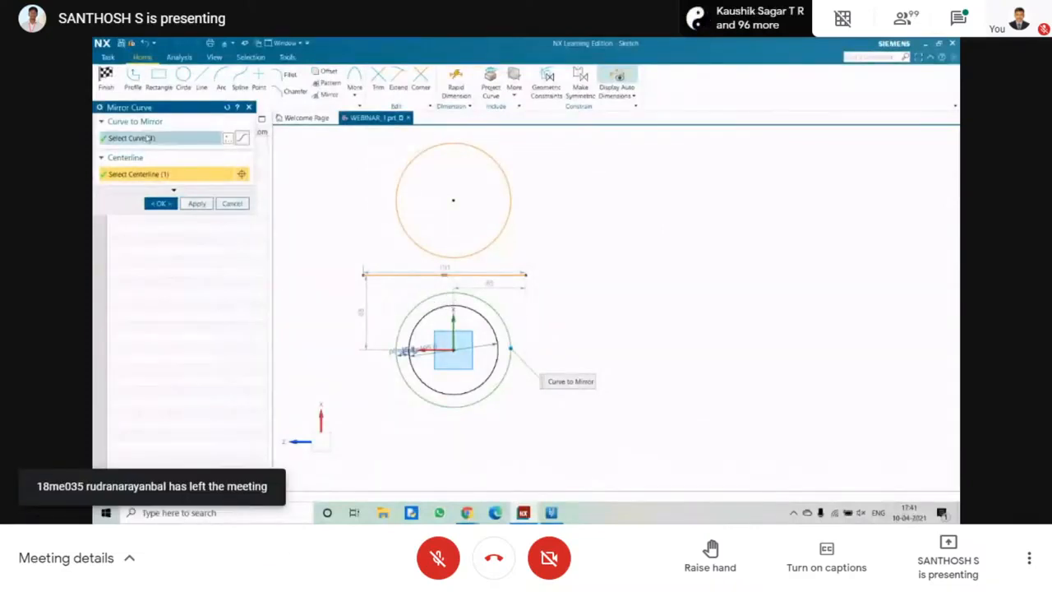
left_click(421, 313)
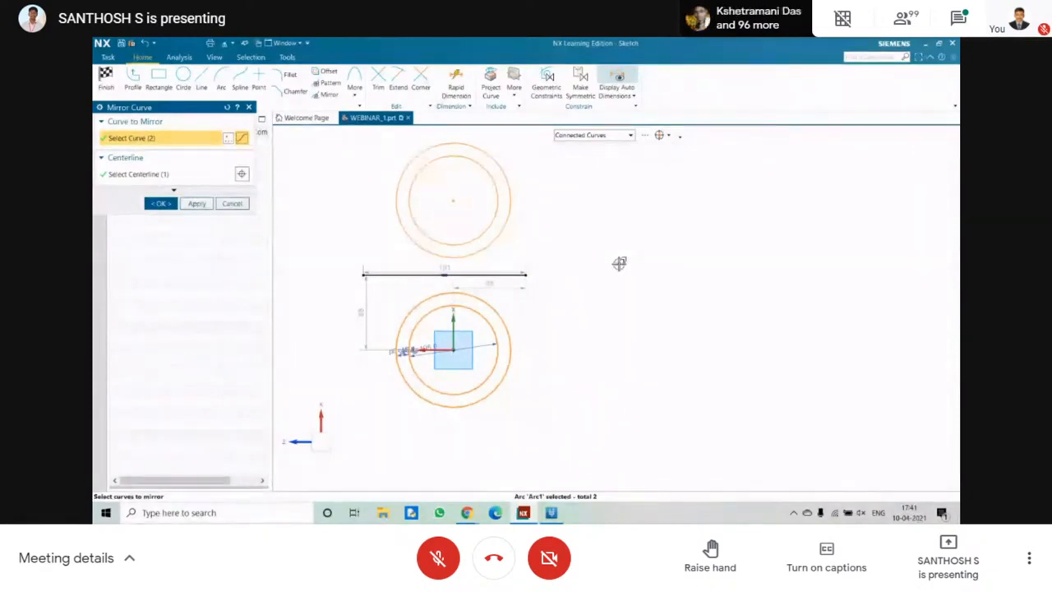
middle_click_drag(483, 274, 540, 283, "shift")
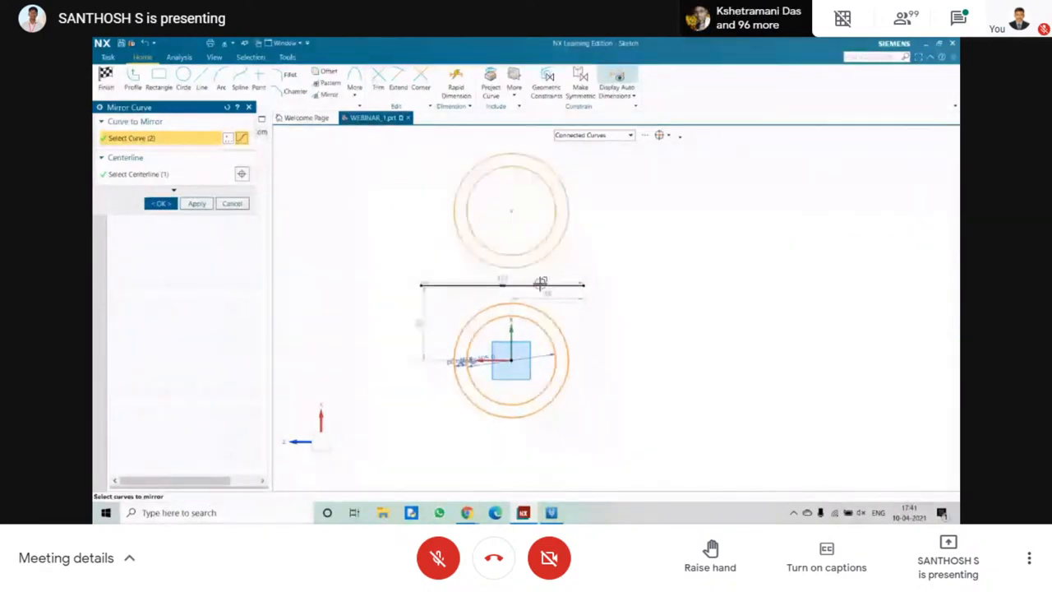
left_click(232, 203)
Delete the horizontal line above the circles together with its dimensions.
scroll(409, 210, "up", 1)
key("Delete")
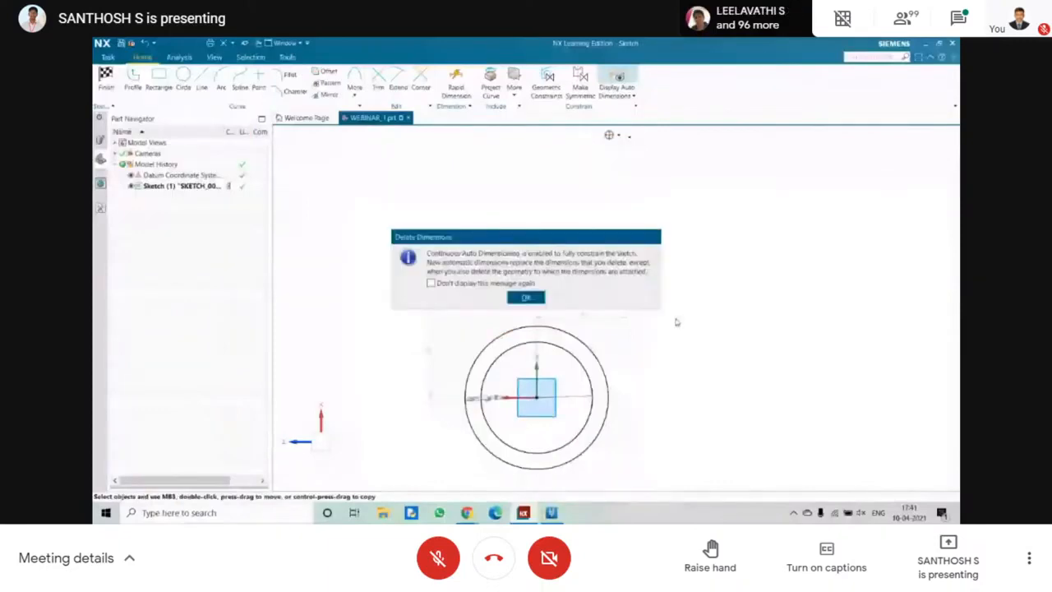
left_click(517, 295)
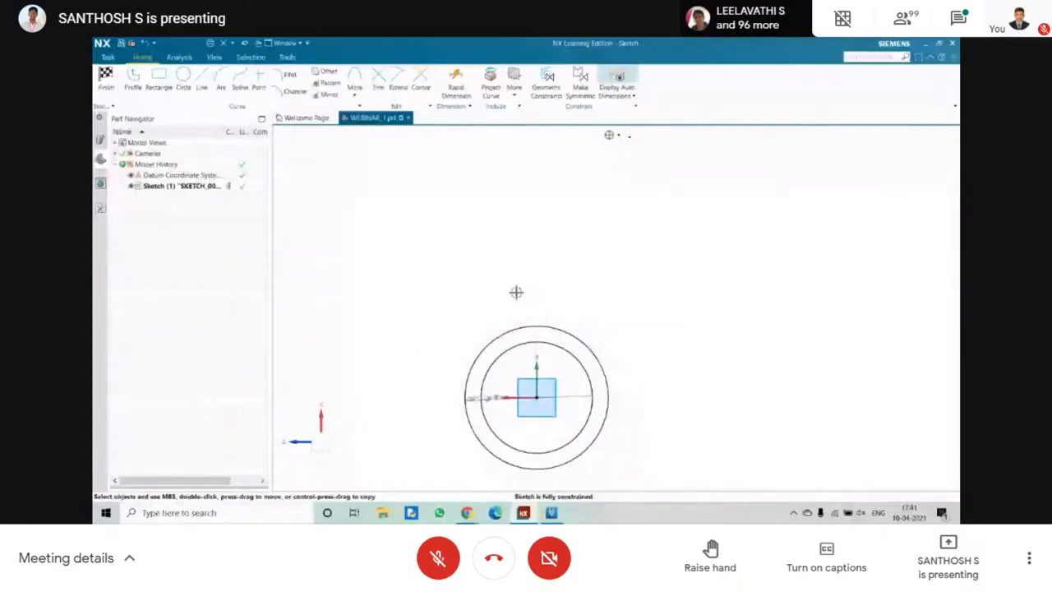
middle_click_drag(516, 292, 511, 197, "shift")
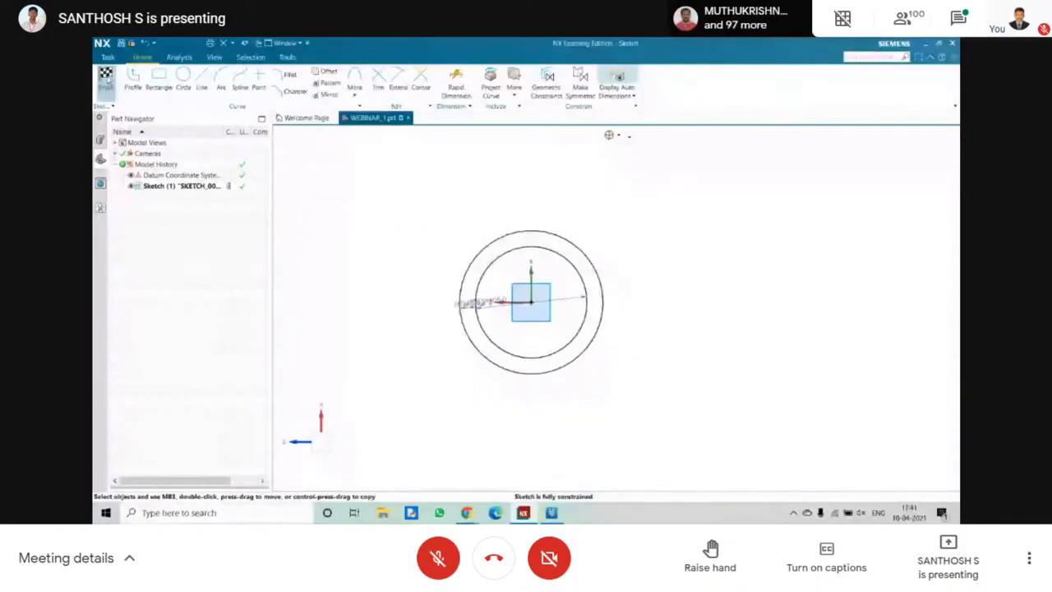
Finish the sketch of the two concentric circles and clear its selection.
left_click(105, 77)
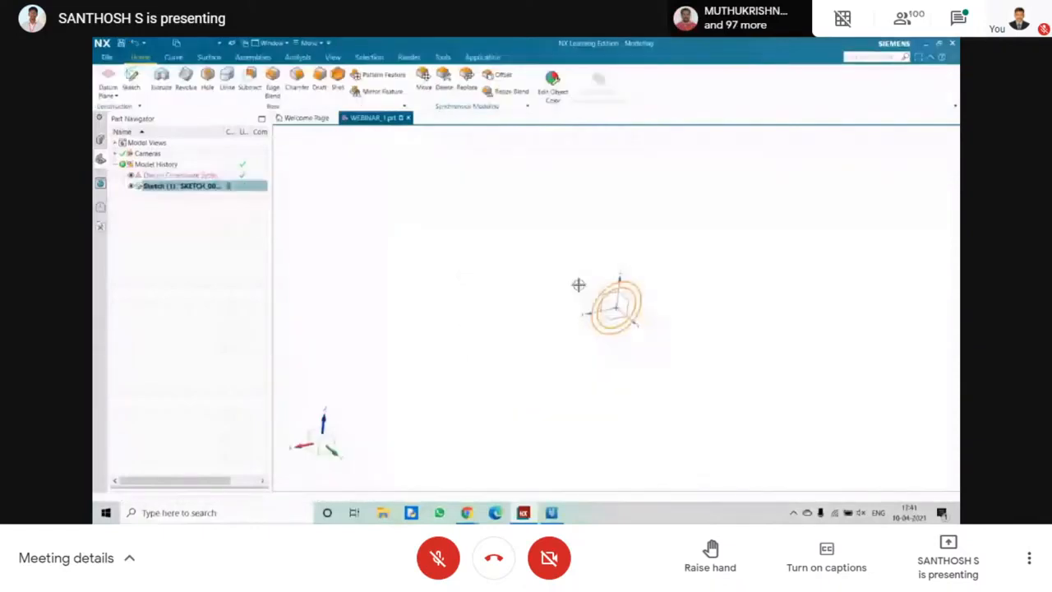
key("Escape")
scroll(578, 276, "up", 2)
mouse_move(578, 272)
middle_mouse_down("shift")
mouse_move(581, 317)
mouse_move(665, 268)
middle_mouse_up("shift")
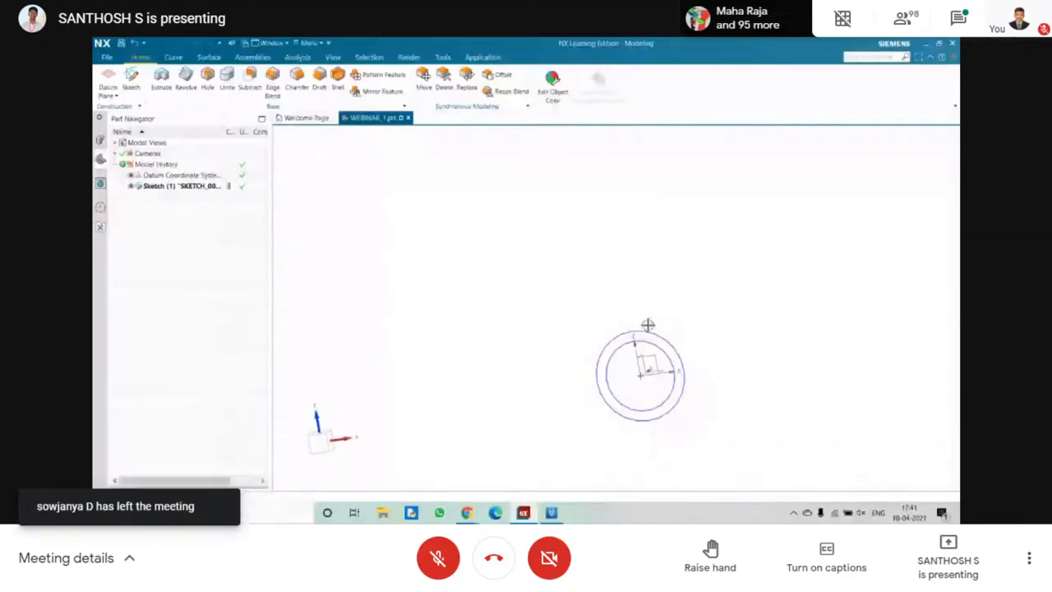
mouse_move(648, 325)
middle_mouse_down()
mouse_move(622, 307)
mouse_move(567, 301)
mouse_move(665, 324)
middle_mouse_up()
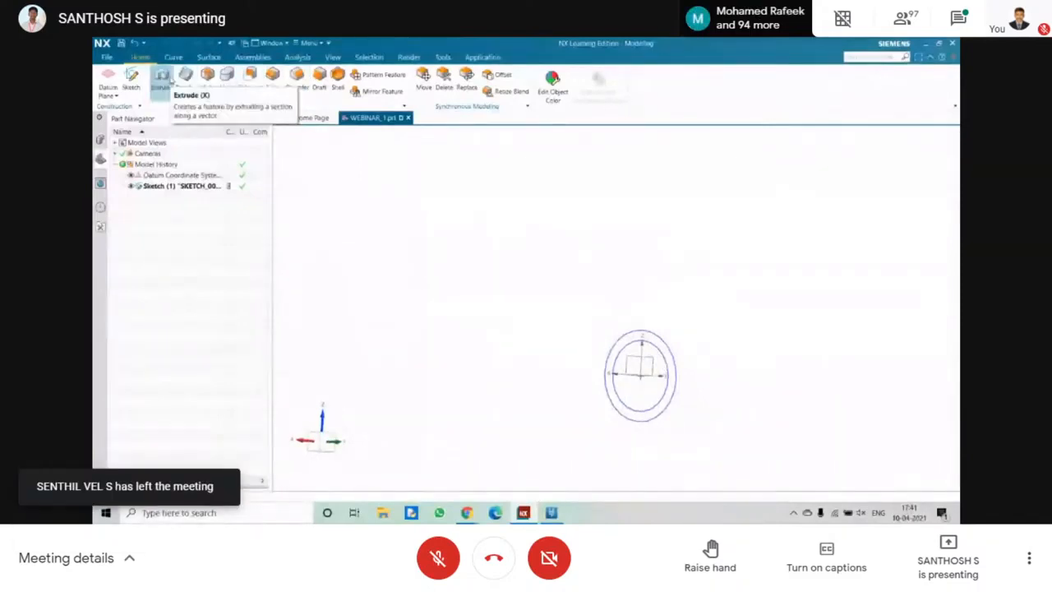
Set up an extrusion of only the outer circle, selected with the Single Curve rule, with an end distance of 100 mm.
left_click(162, 76)
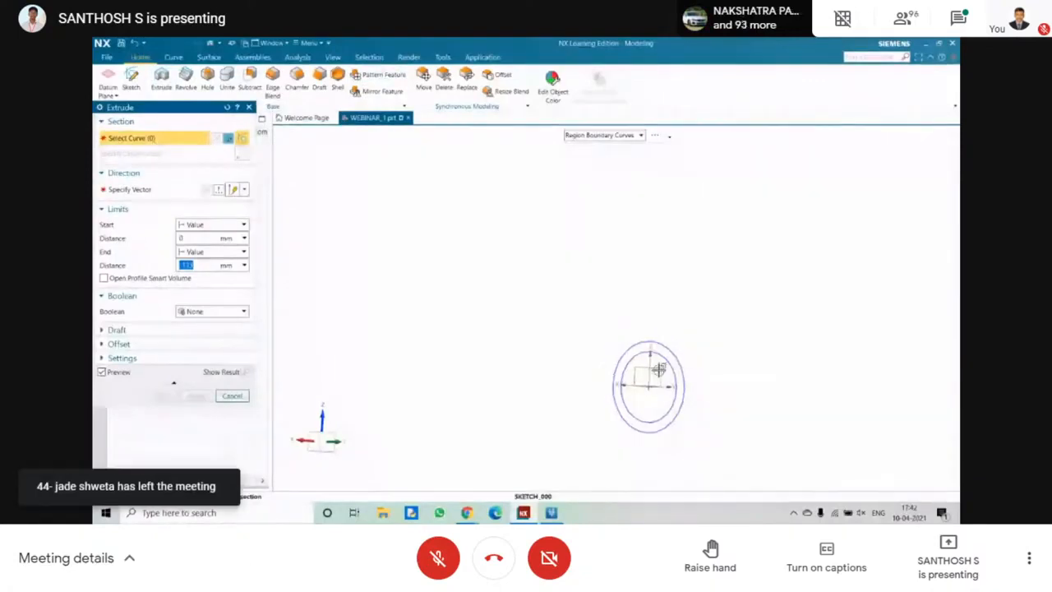
scroll(660, 369, "up", 2)
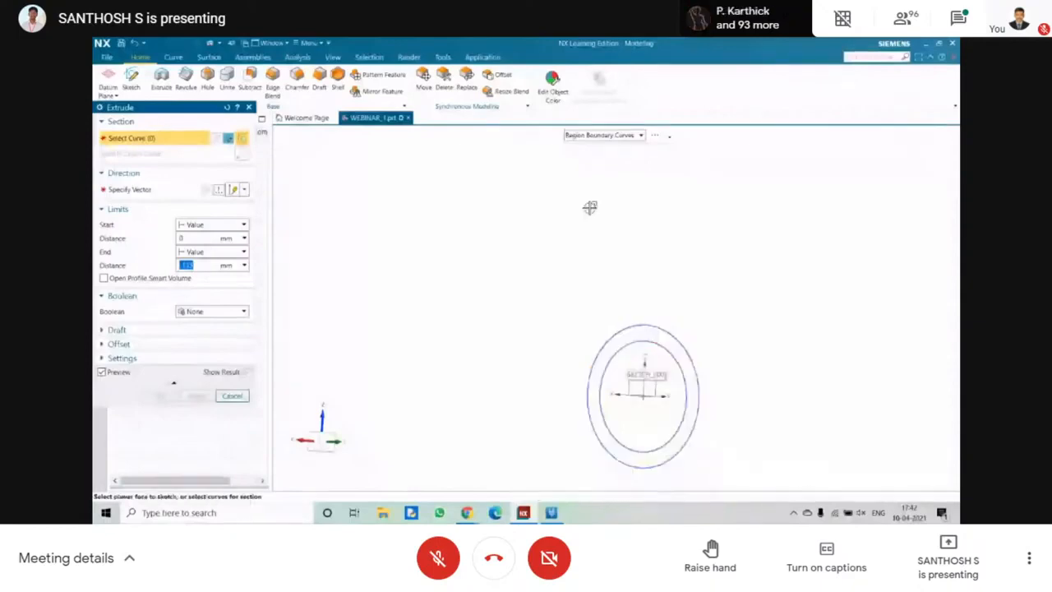
left_click(604, 135)
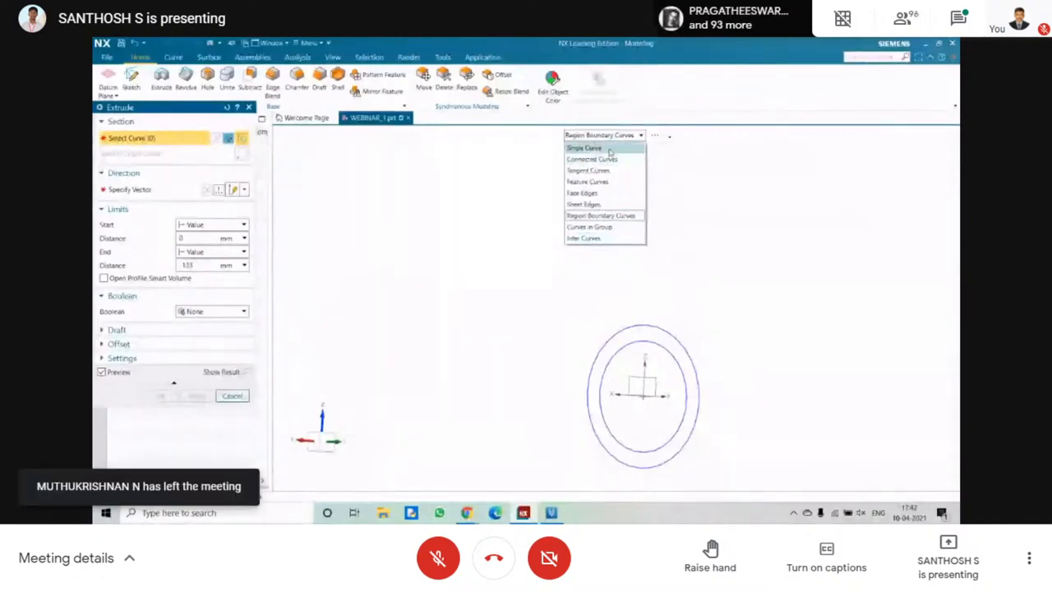
left_click(610, 150)
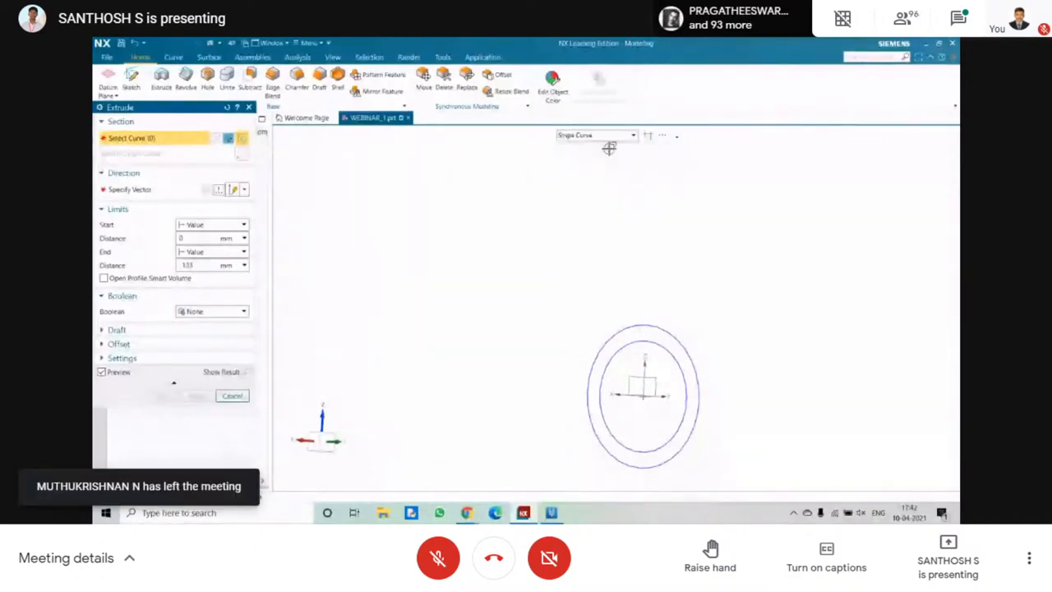
left_click(626, 326)
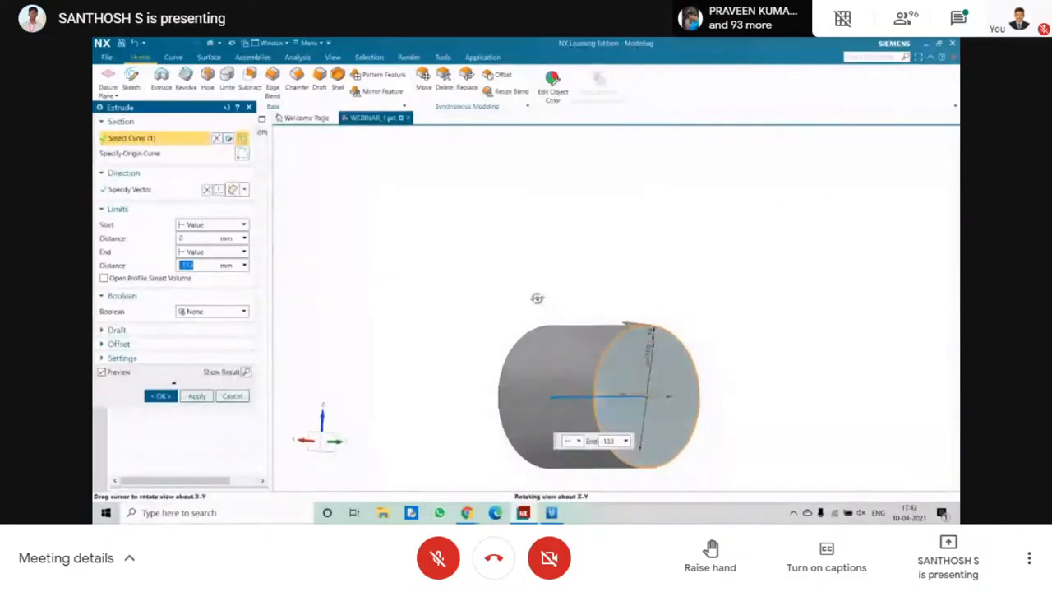
left_click(196, 267)
key("Return")
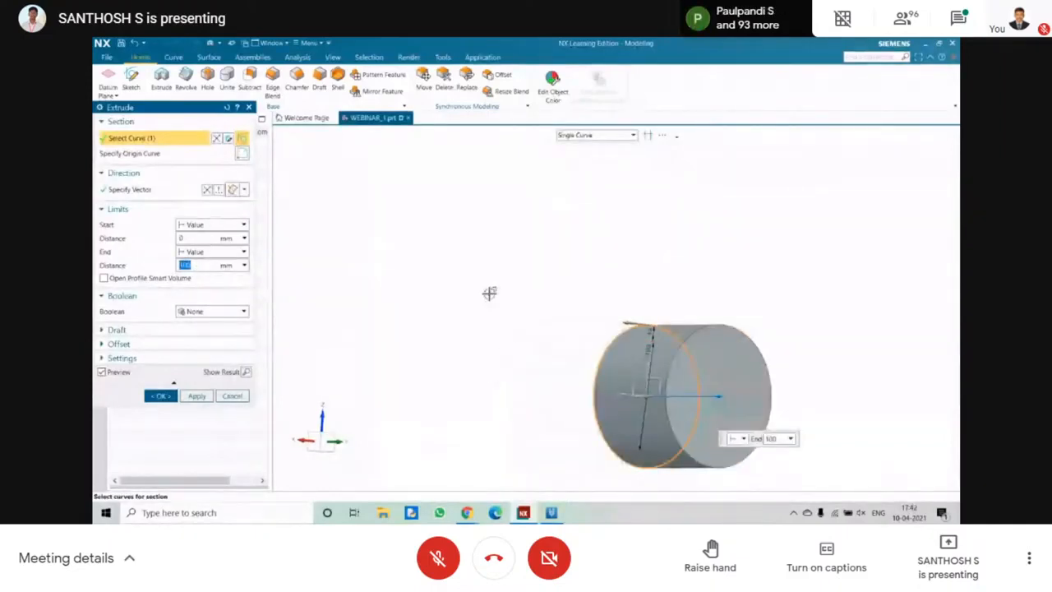
Add the inner circle to the extrusion section with the Connected Curves rule, and cancel the extrusion.
middle_click_drag(490, 294, 629, 271, "shift")
scroll(630, 271, "up", 4)
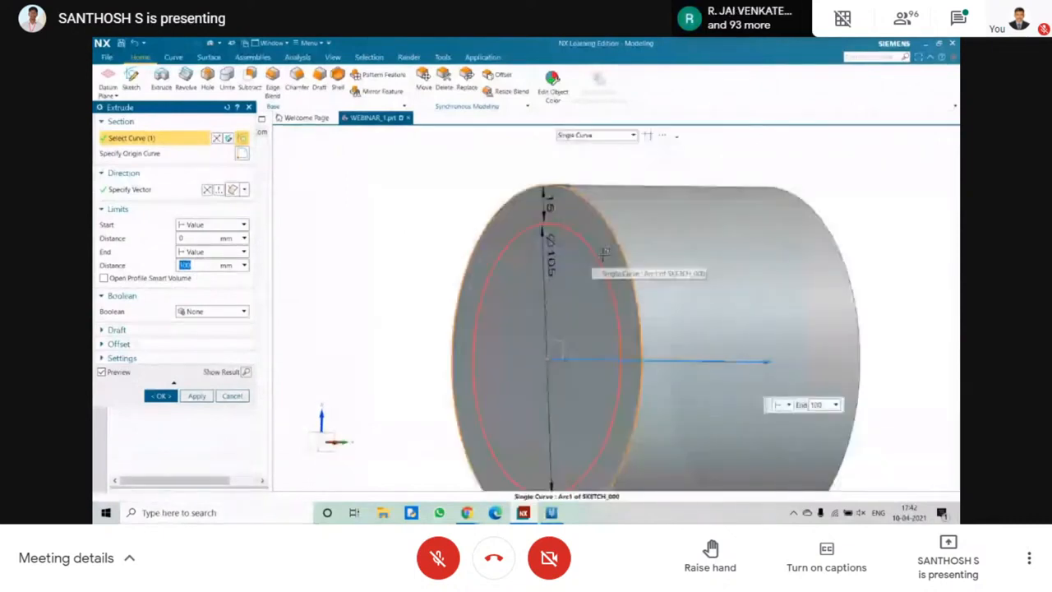
scroll(527, 235, "up", 3)
scroll(517, 230, "down", 5)
middle_click_drag(526, 233, 467, 237)
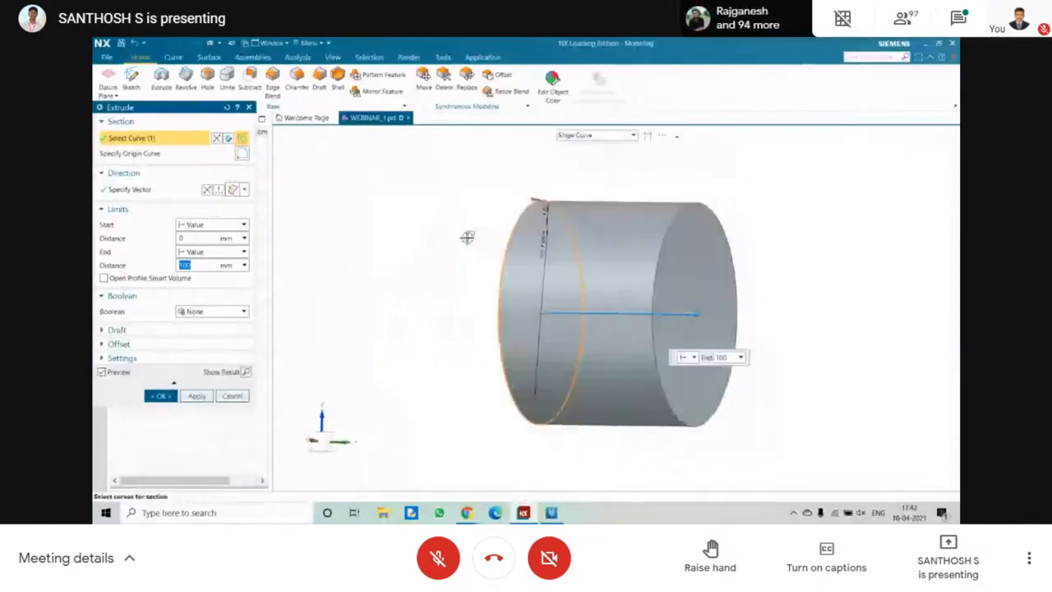
key("F8")
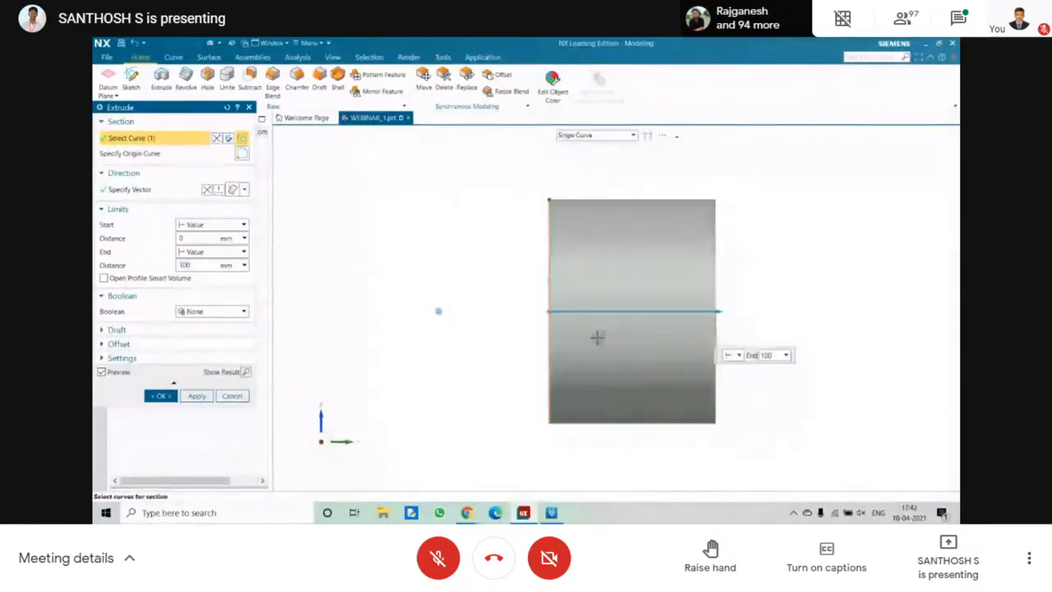
middle_click_drag(464, 237, 461, 238)
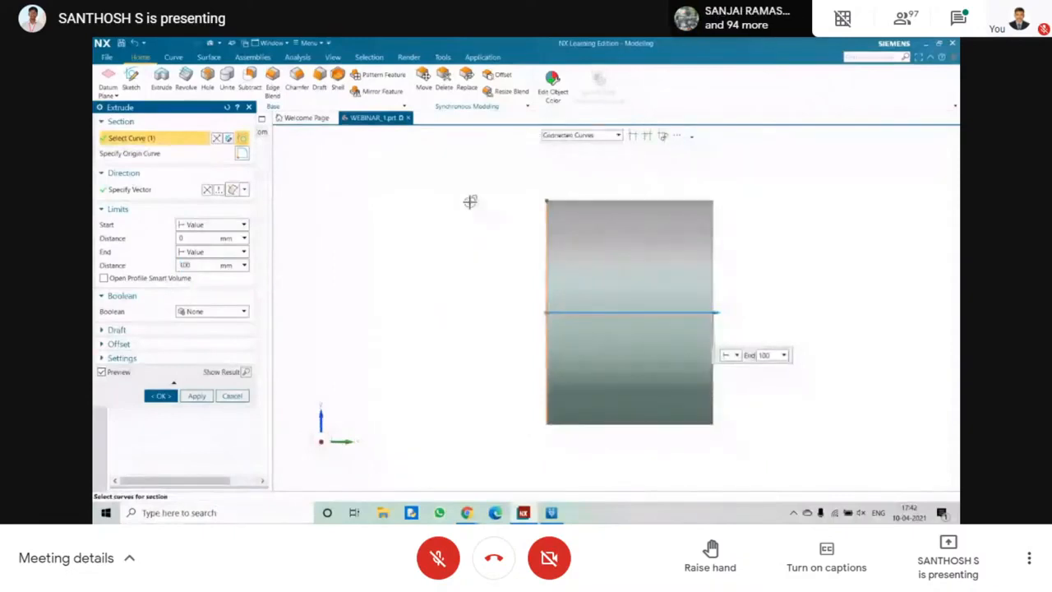
middle_click_drag(469, 202, 515, 224)
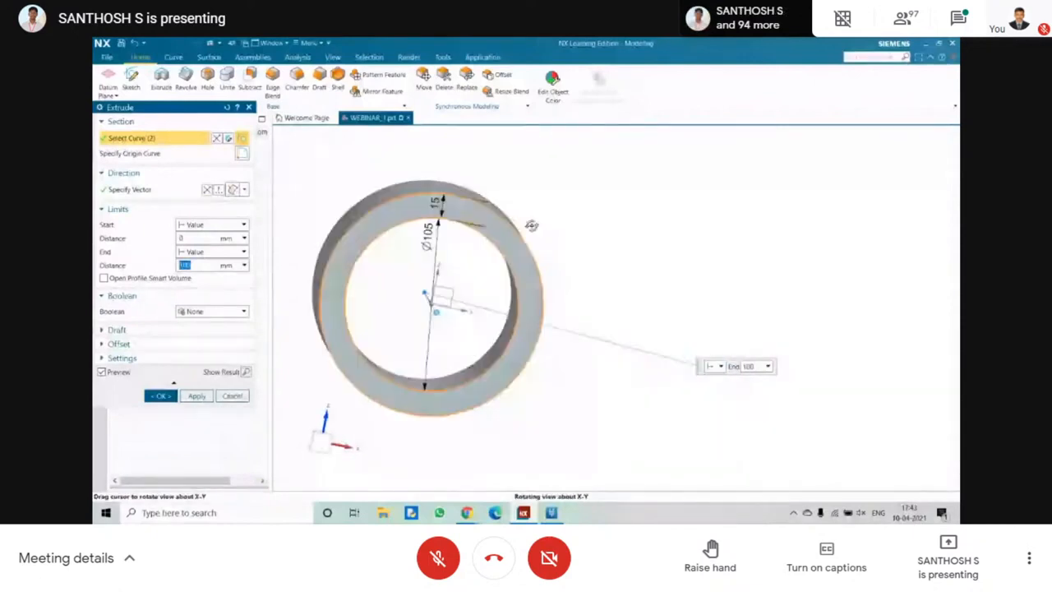
middle_click_drag(418, 210, 642, 149, "shift")
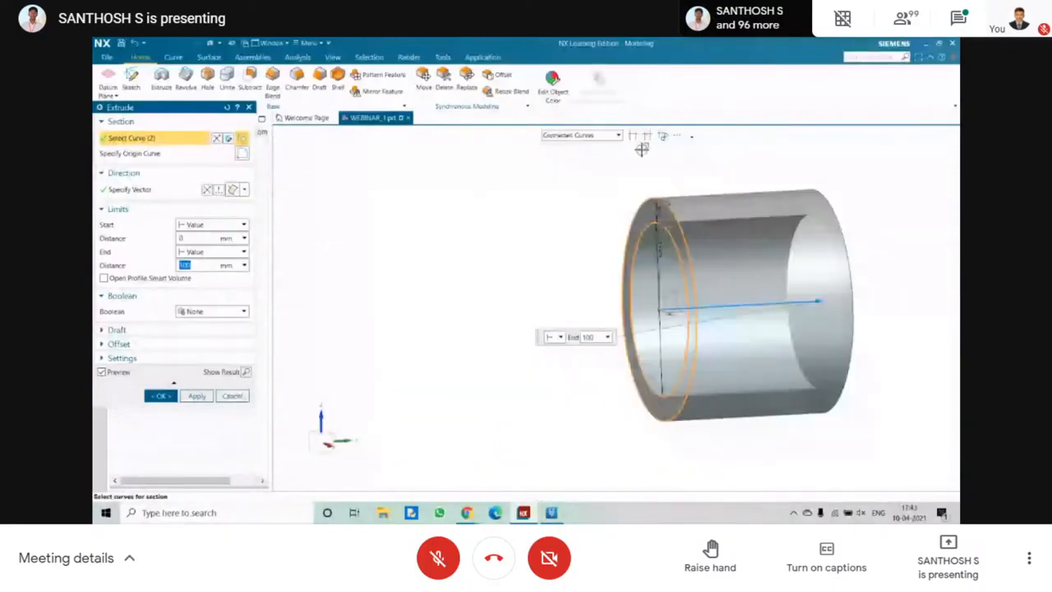
left_click(580, 135)
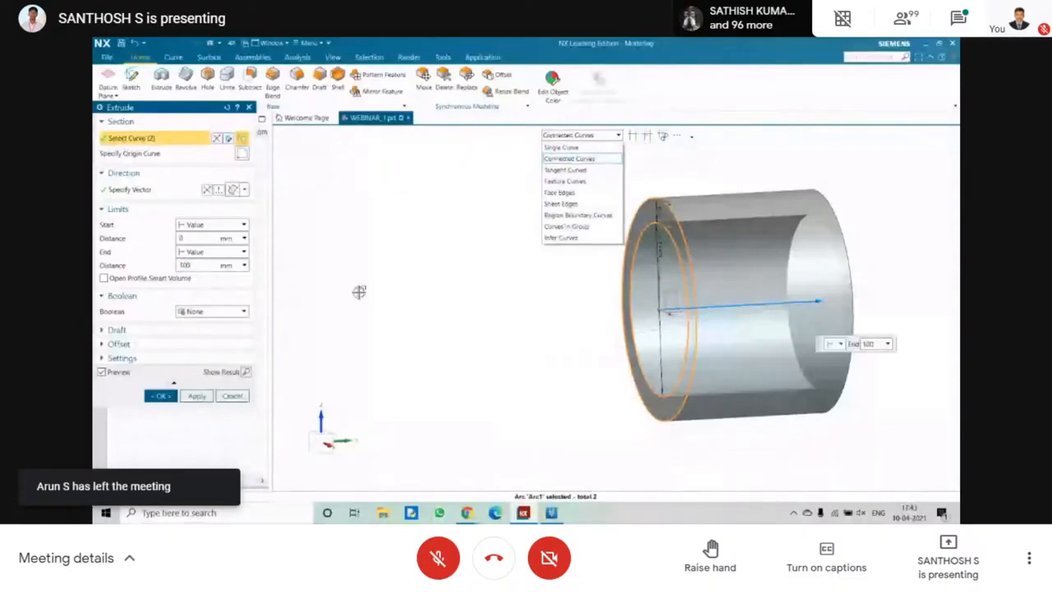
left_click(359, 292)
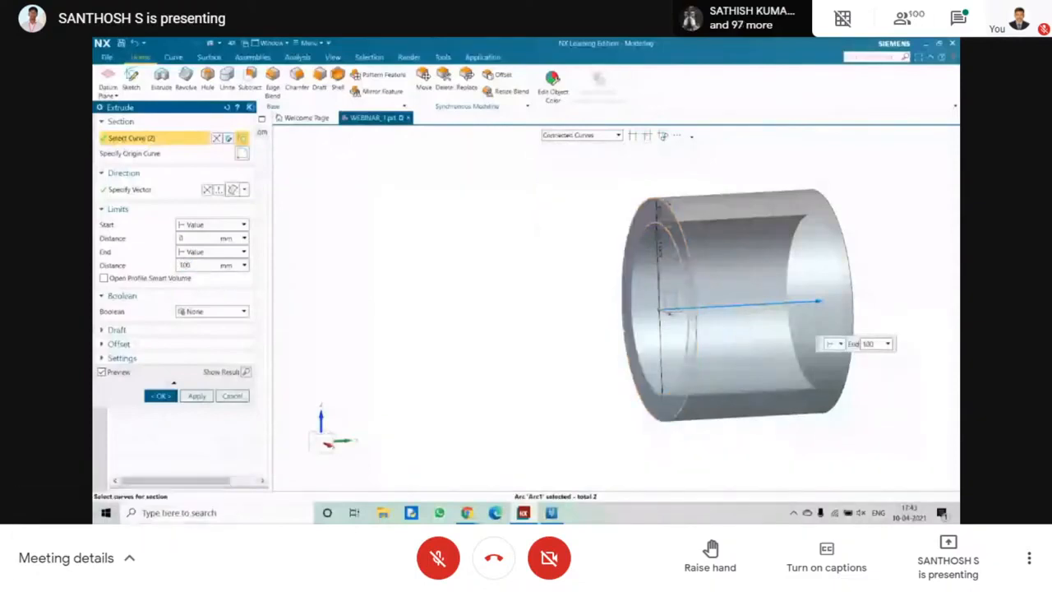
key("Escape")
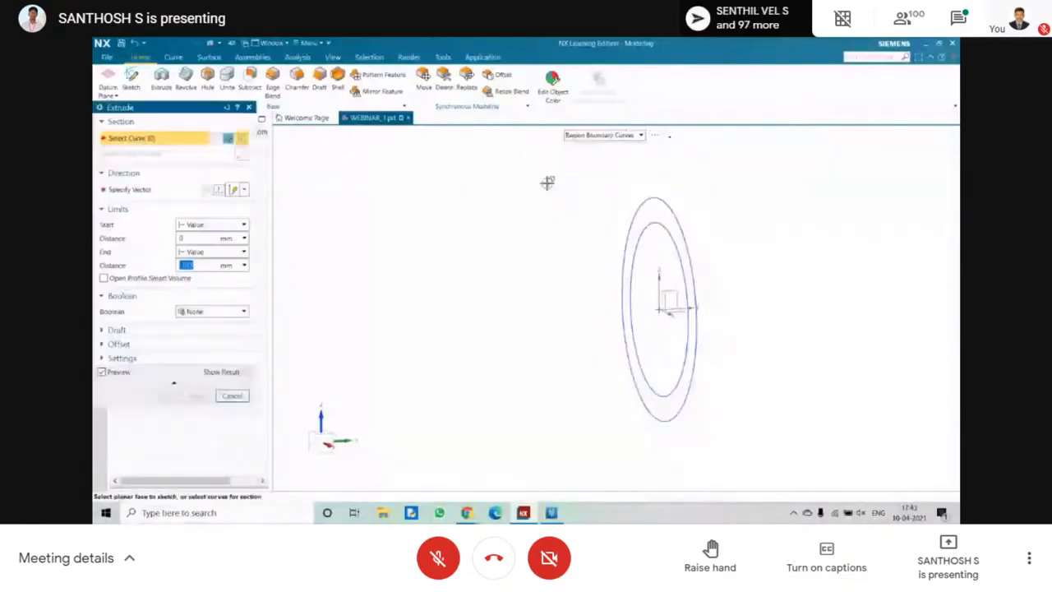
Extrude the ring between the two concentric circles into a hollow cylinder, selecting the section with the Region Boundary Curves rule.
left_click(618, 135)
left_click(595, 216)
middle_click_drag(530, 209, 473, 208)
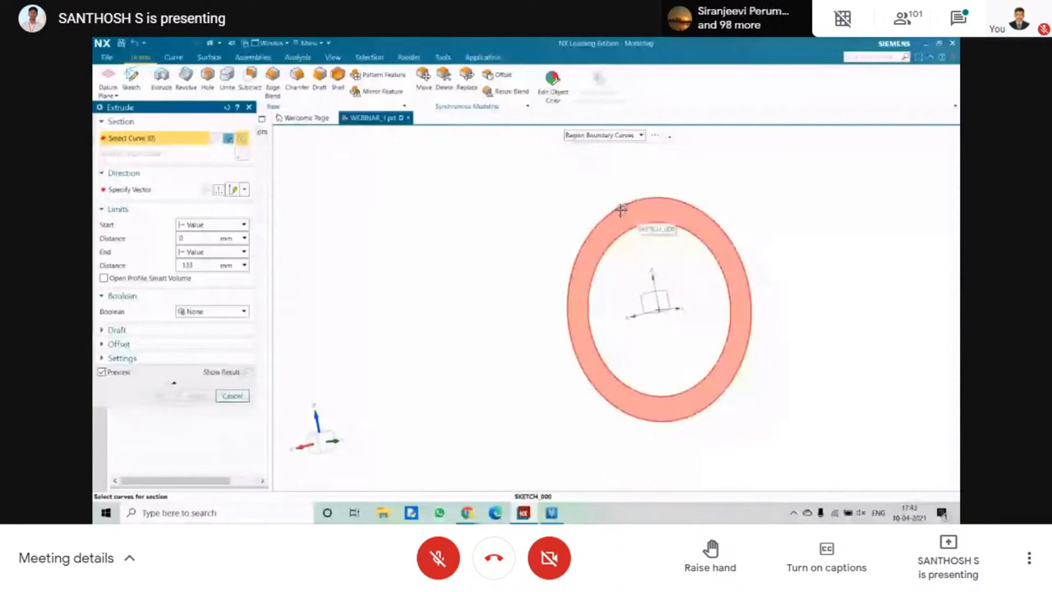
scroll(621, 209, "up", 4)
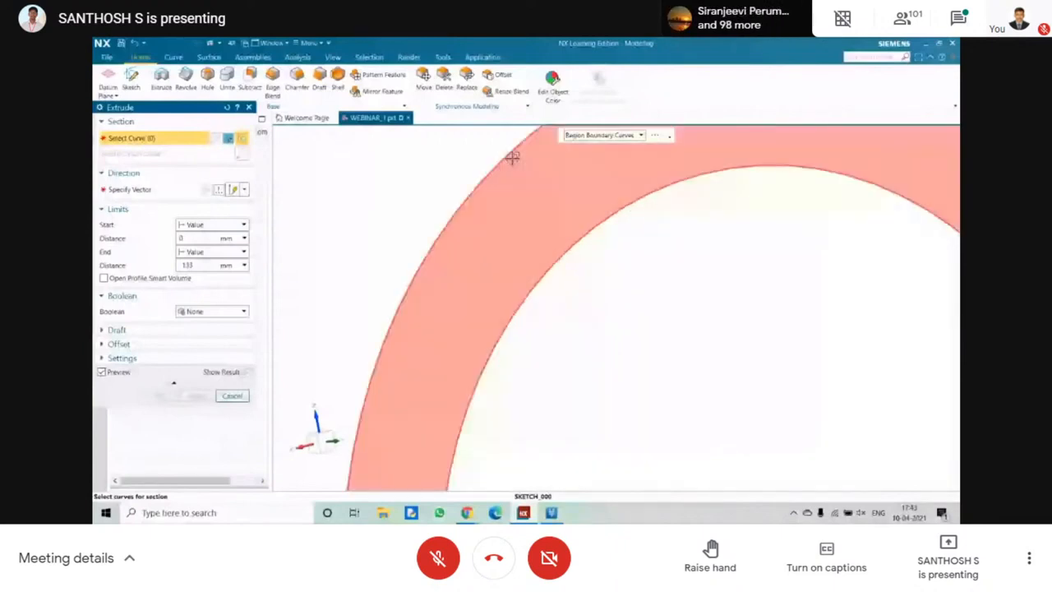
scroll(544, 213, "down", 4)
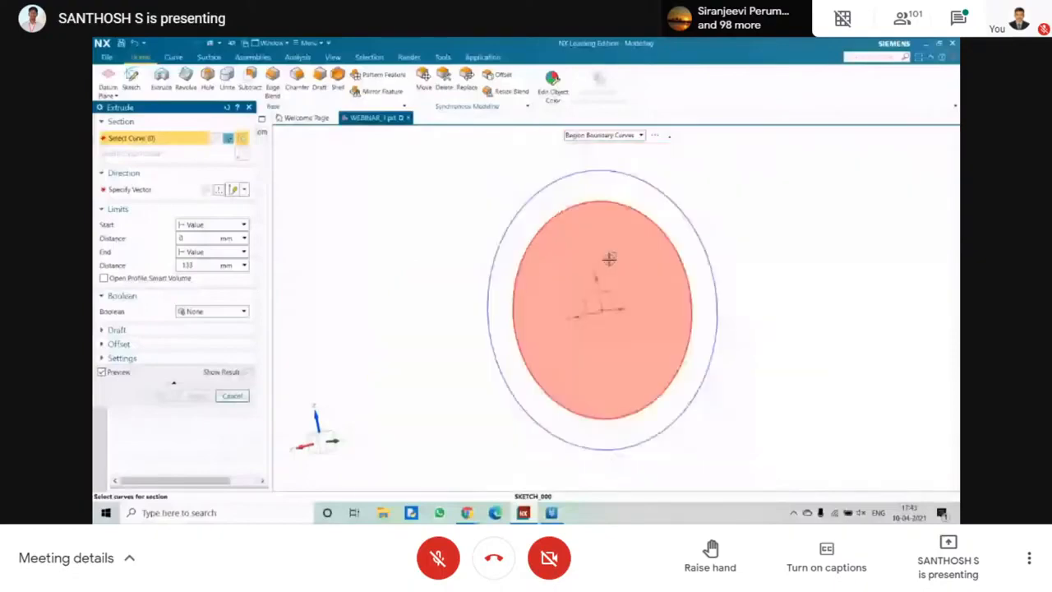
left_click(579, 229)
left_click(162, 396)
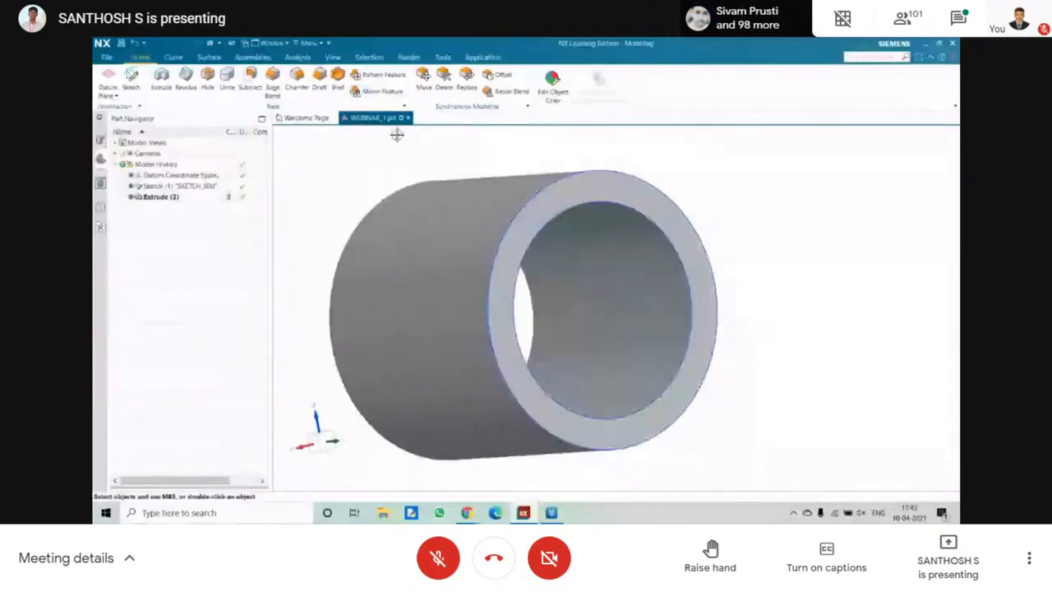
Examine the extruded hollow cylinder from both ends and fit it to the view.
middle_click_drag(397, 135, 471, 156)
middle_click_drag(372, 165, 460, 177)
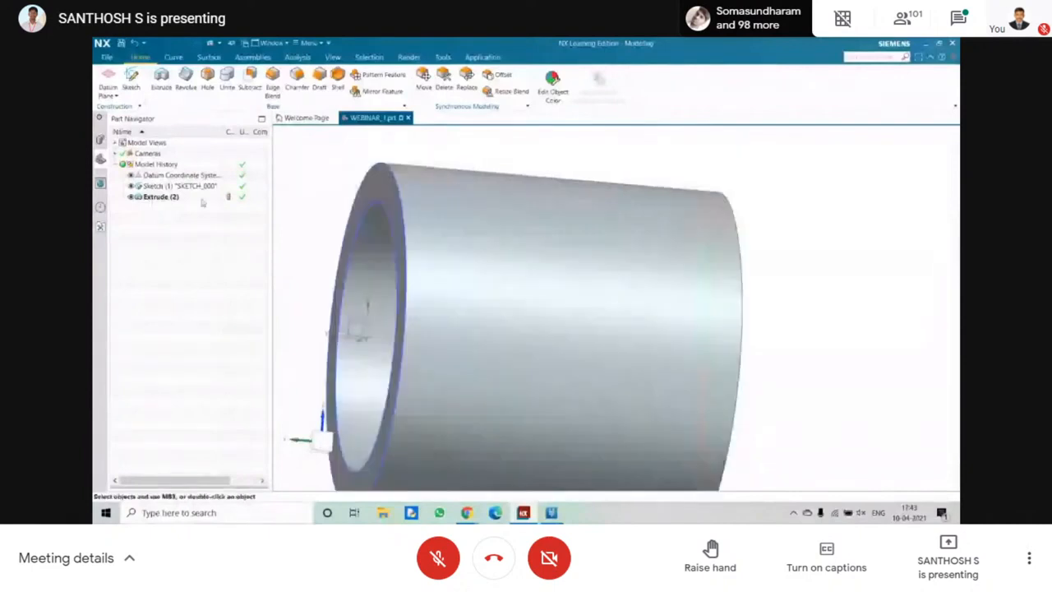
scroll(428, 224, "up", 3)
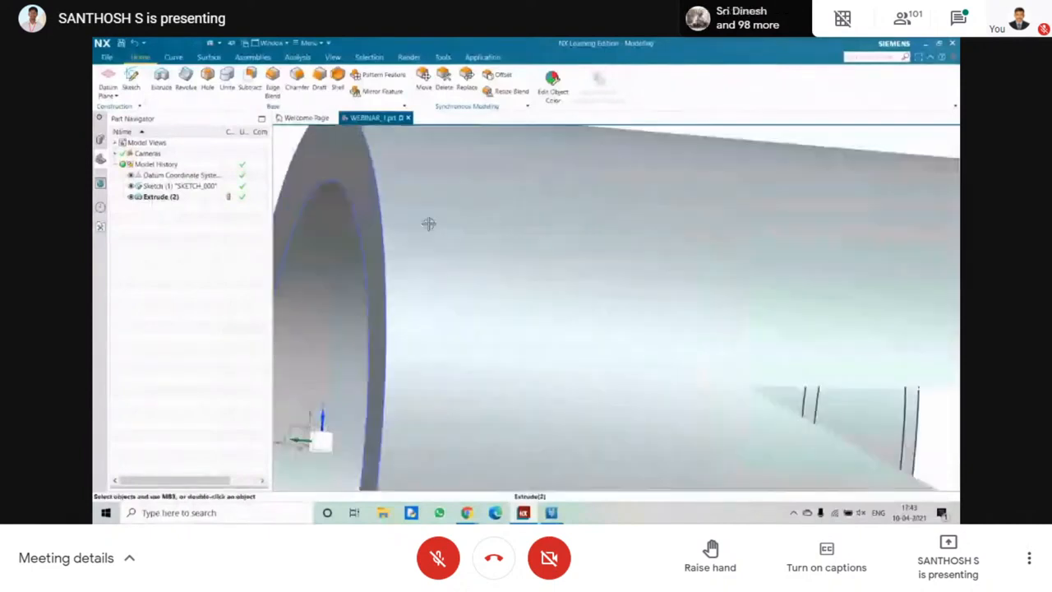
scroll(428, 224, "down", 5)
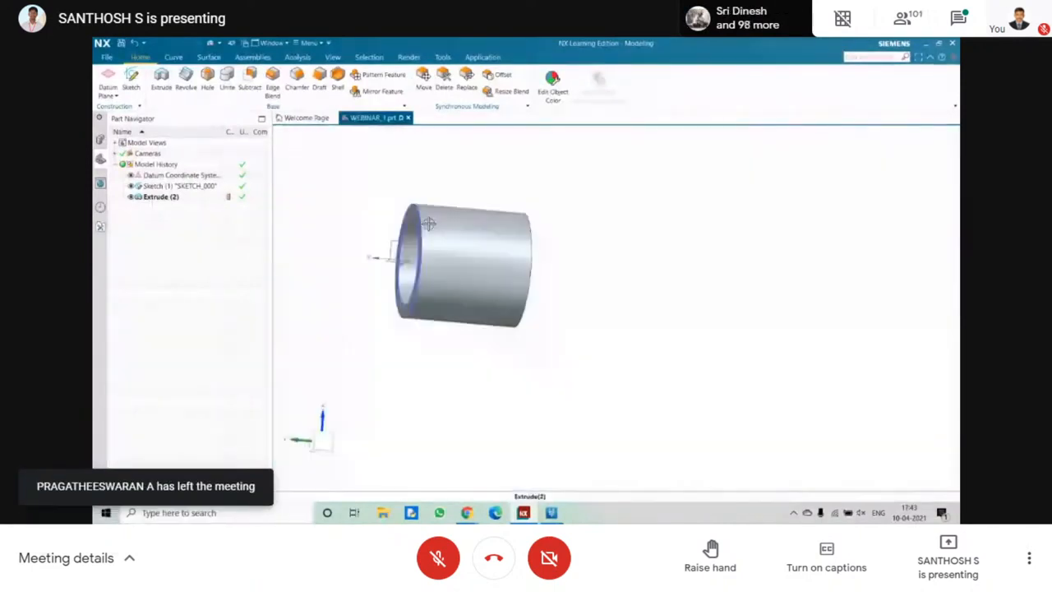
middle_click_drag(429, 224, 360, 178)
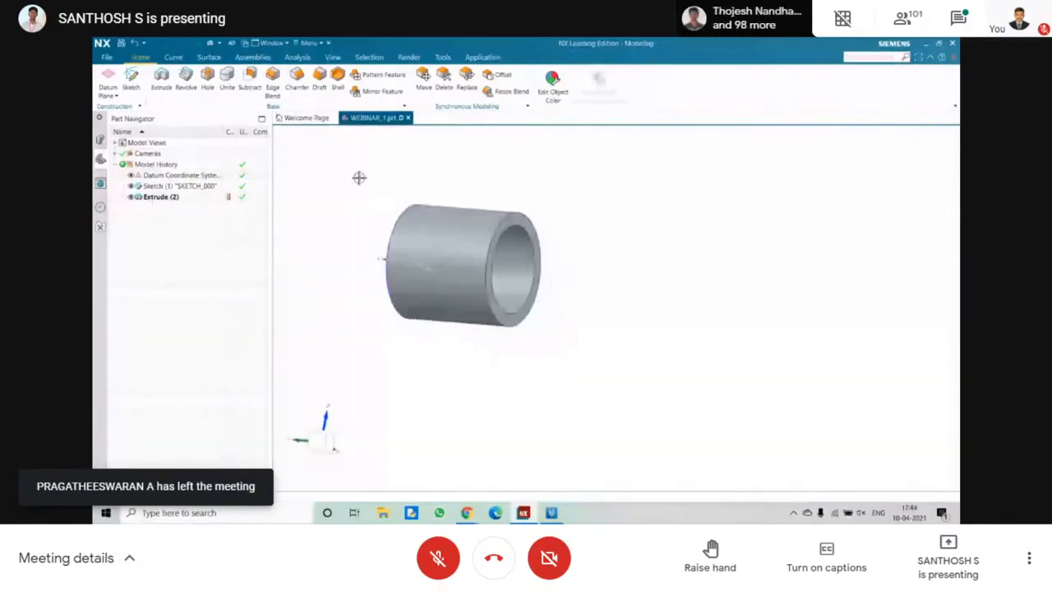
key("ctrl+f")
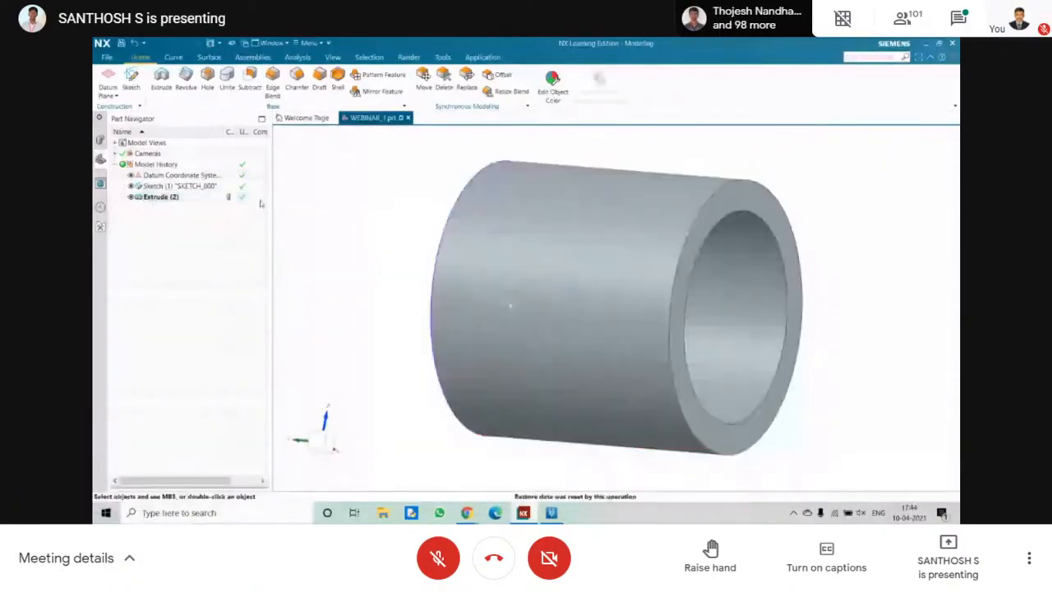
Edit the parameters of the hollow cylinder's extrusion and set its end distance to 500 mm.
right_click(165, 197)
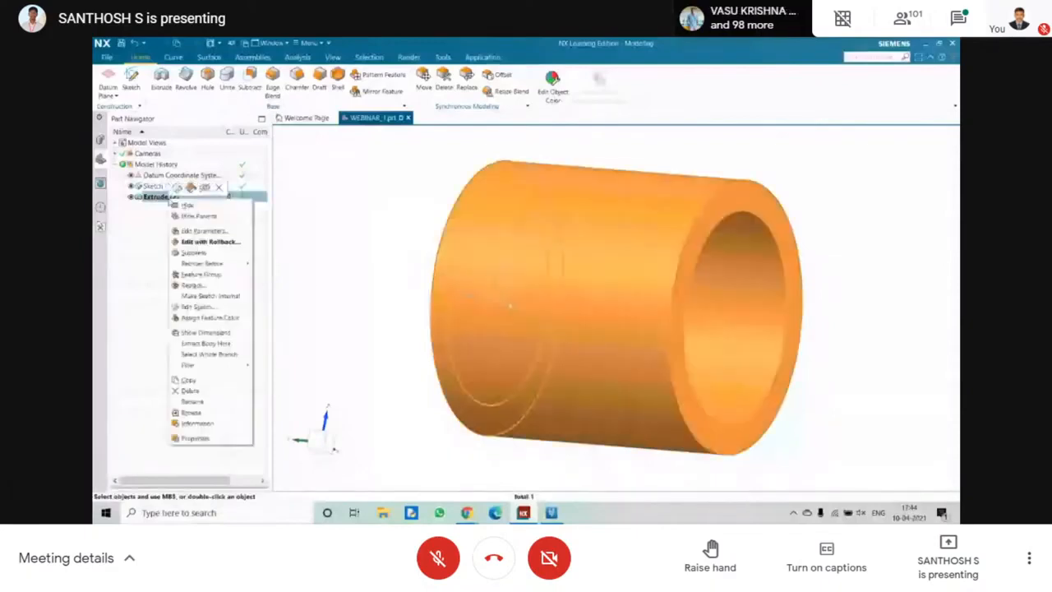
left_click(198, 231)
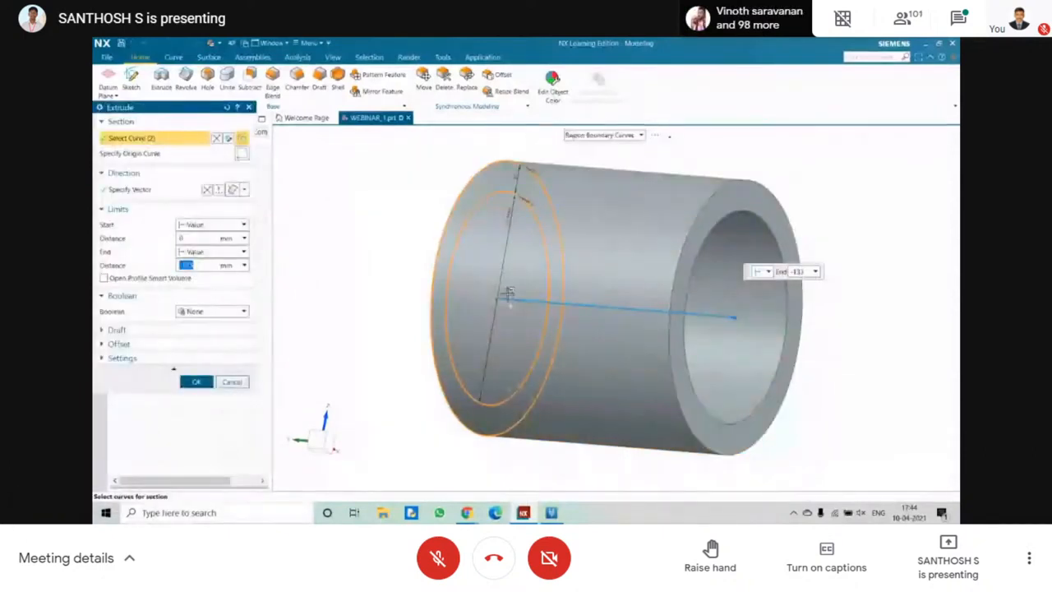
middle_click_drag(509, 293, 336, 256)
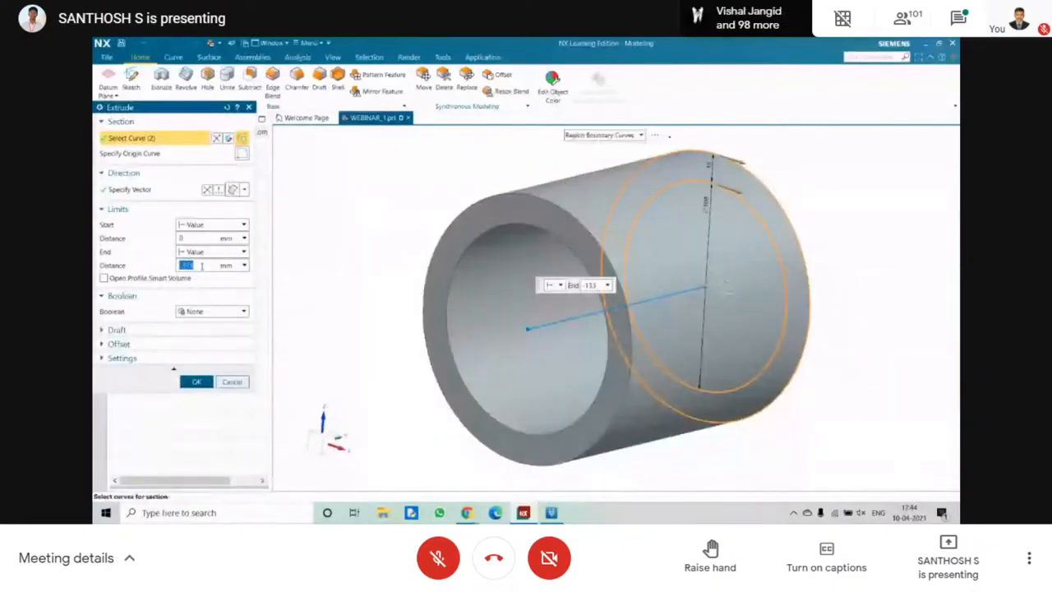
type("5")
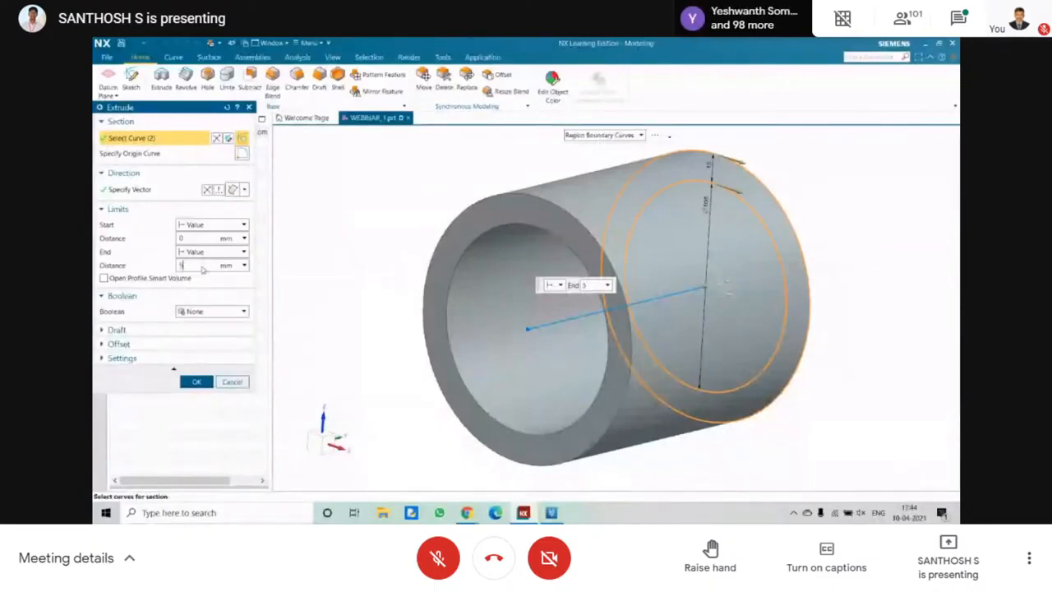
type("00")
key("Return")
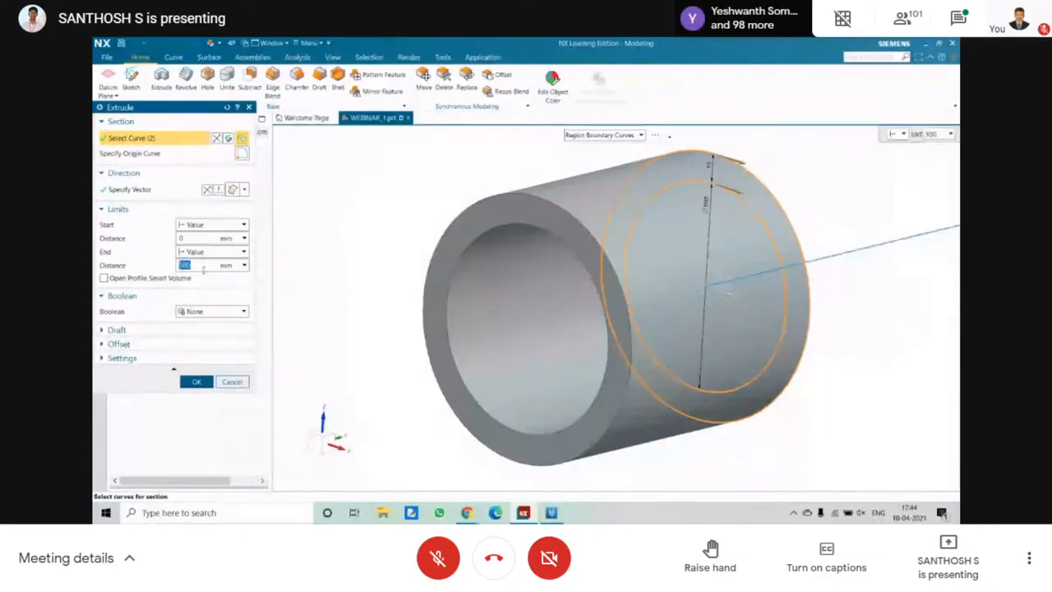
scroll(375, 319, "down", 4)
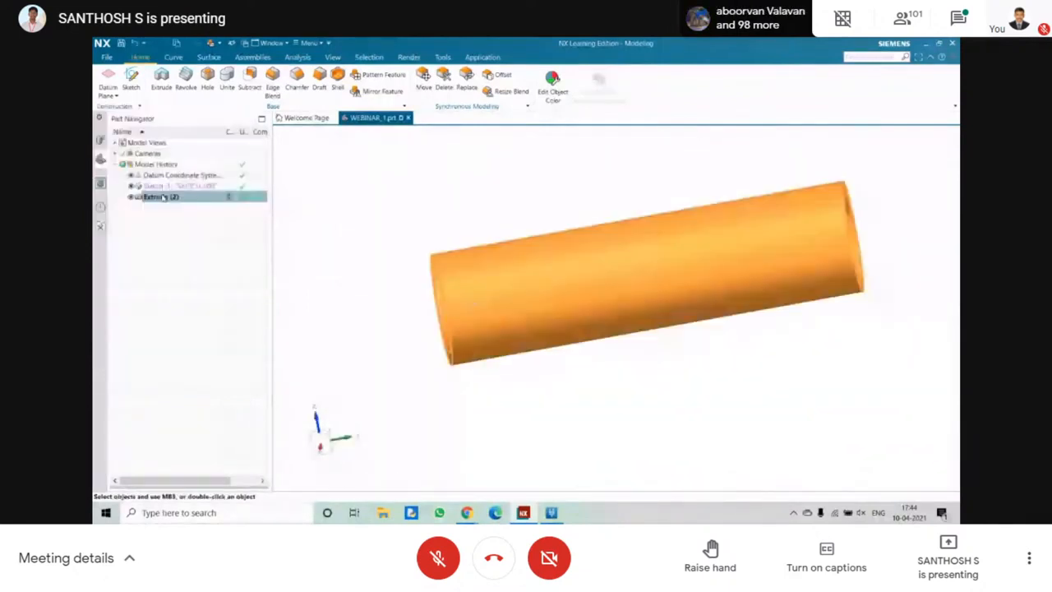
Reopen the parameters of the tube's extrusion and set its start distance to 20 mm.
left_click(173, 197)
right_click(186, 198)
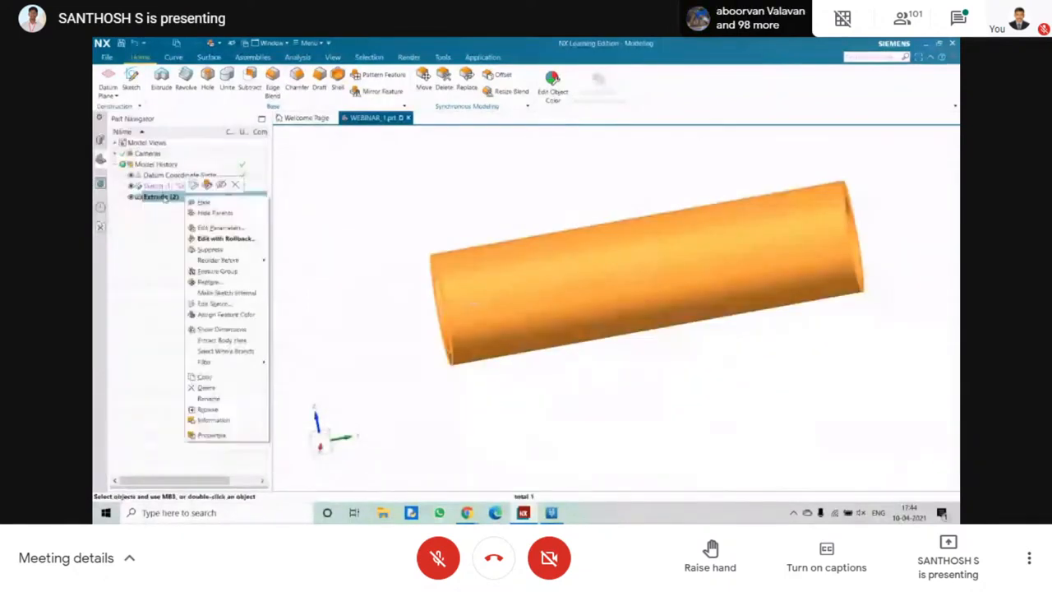
left_click(220, 227)
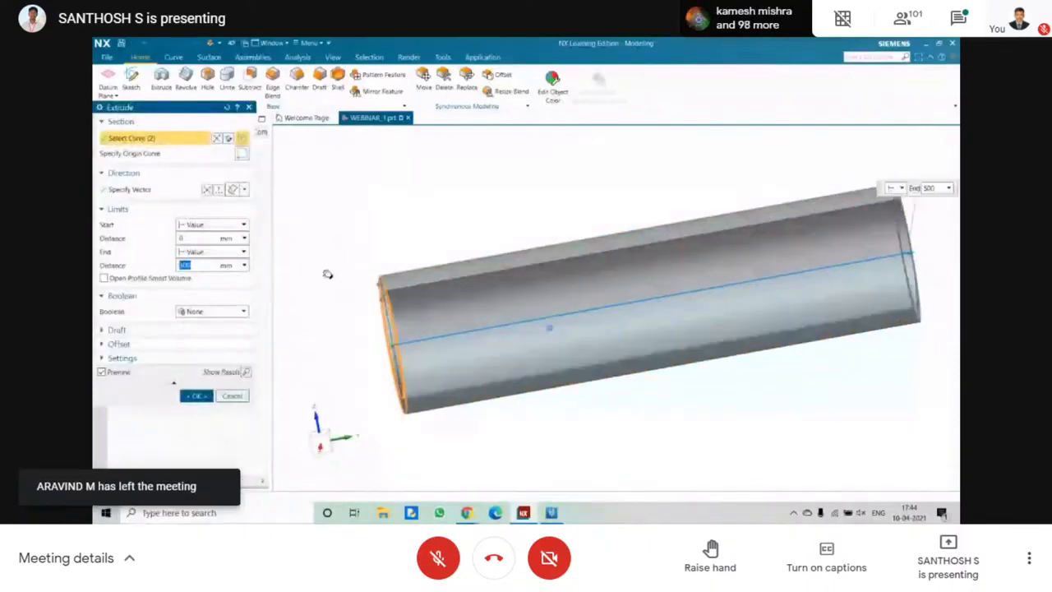
middle_click_drag(328, 274, 423, 288)
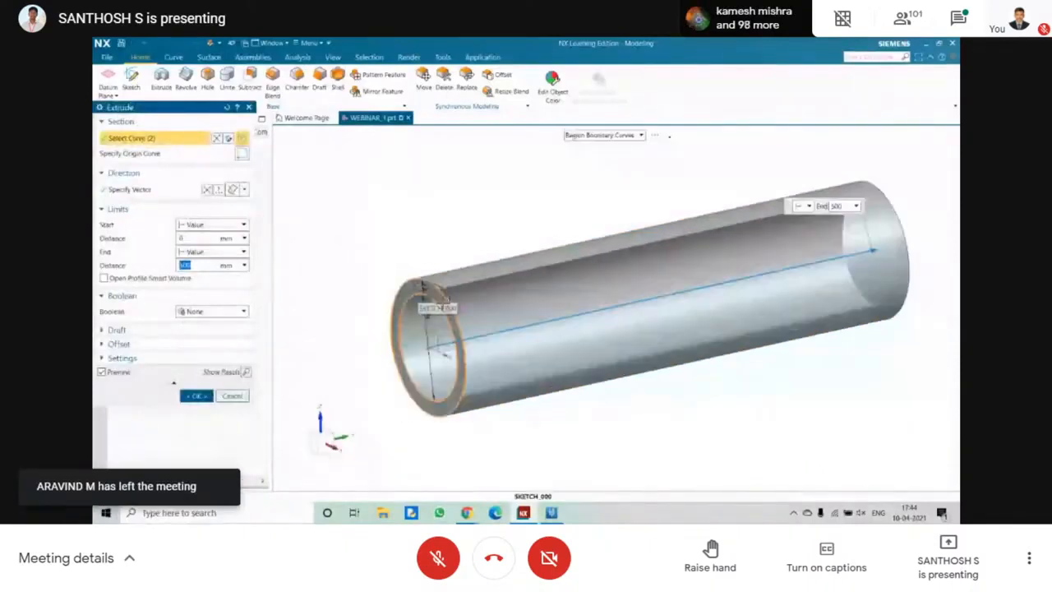
double_click(202, 237)
type("20")
key("Return")
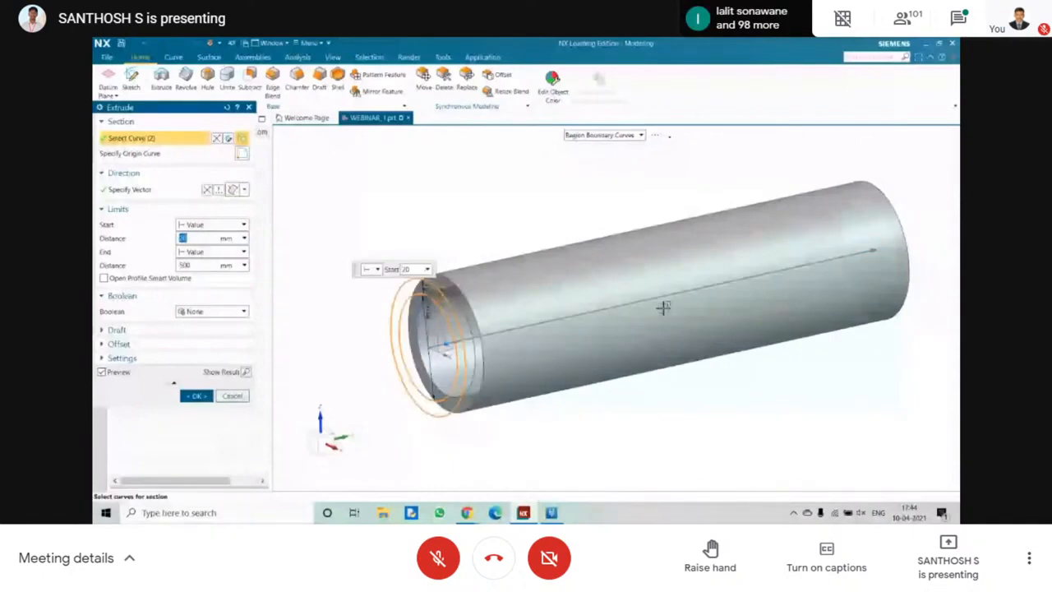
Check the tube's start offset from the sketch circles in a straight side view and accept the extrusion edit.
key("F8")
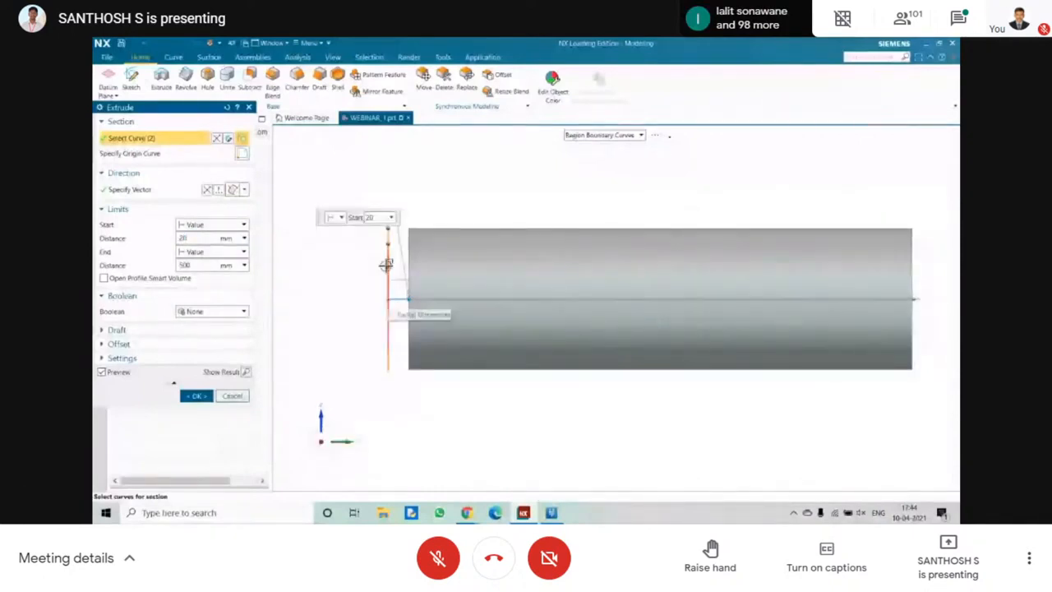
left_click(195, 396)
middle_click_drag(365, 304, 384, 259)
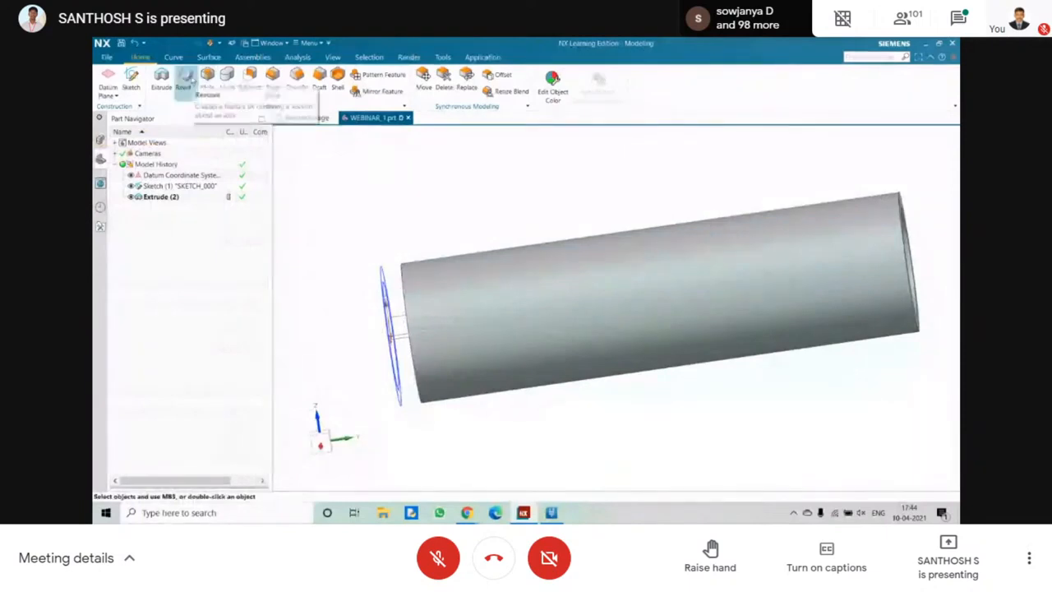
Begin a Revolve with the region between the two concentric sketch circles as its section.
left_click(185, 79)
middle_click_drag(339, 178, 360, 190)
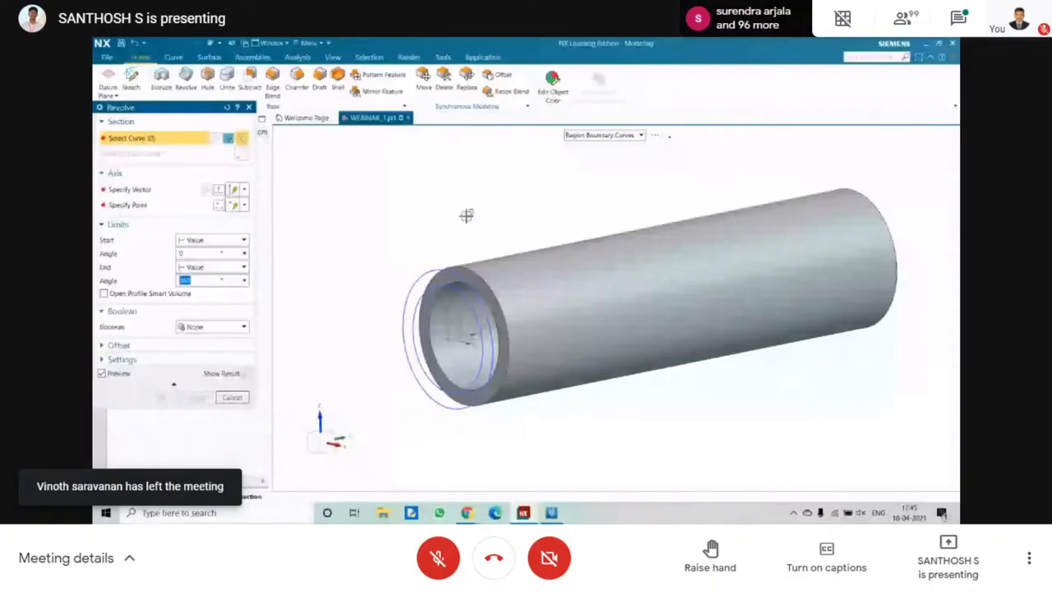
middle_click_drag(424, 283, 464, 184, "shift")
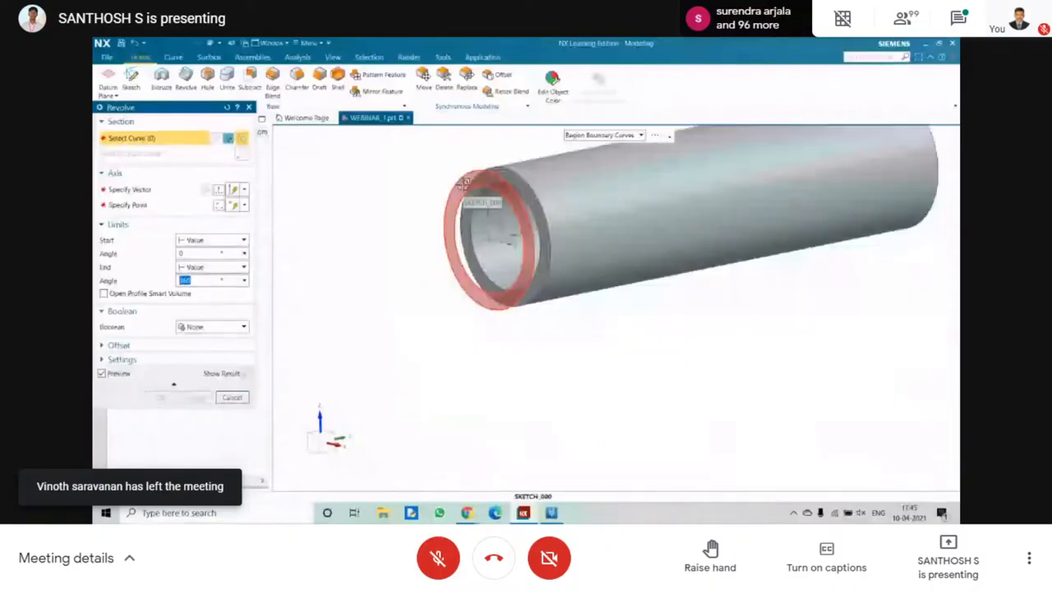
left_click(464, 183)
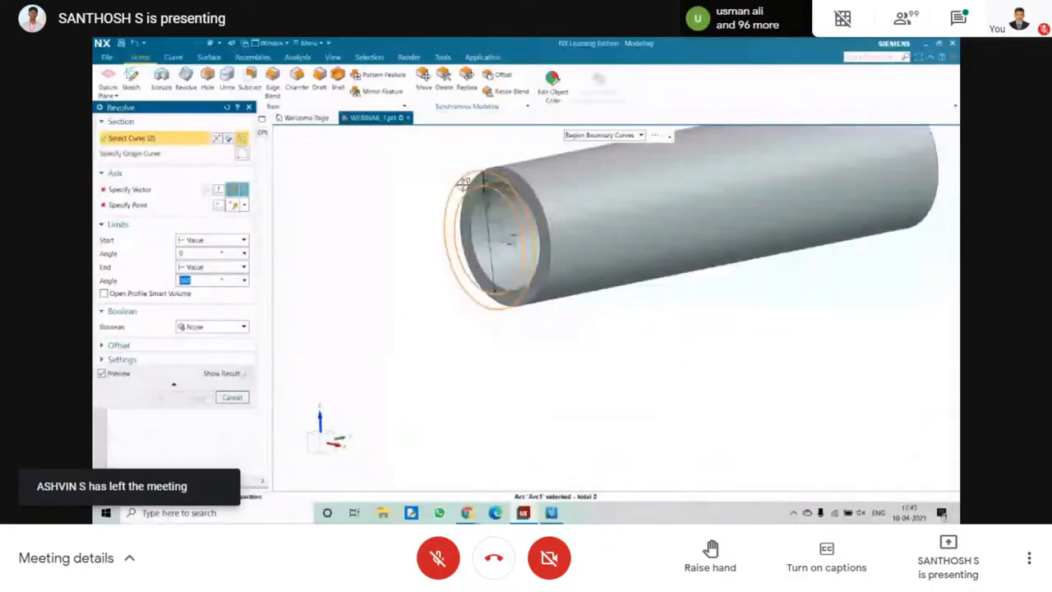
Set the revolve axis along the X-axis through a point on the tube's inner front edge.
left_click(132, 189)
middle_click_drag(660, 345, 682, 352)
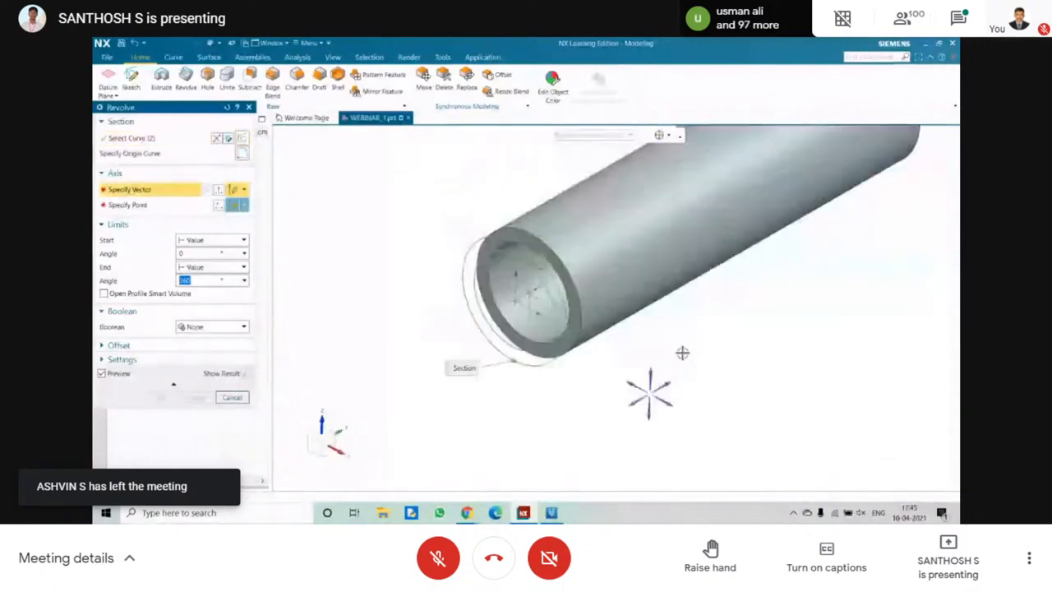
left_click(633, 383)
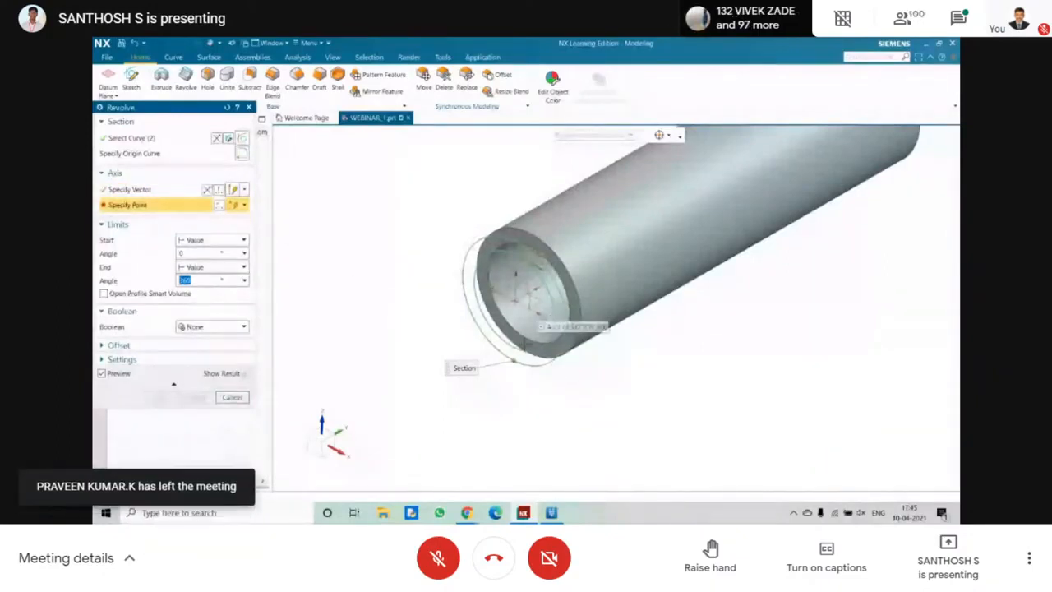
scroll(515, 362, "down", 4)
scroll(516, 362, "up", 7)
mouse_move(515, 360)
middle_mouse_down()
mouse_move(516, 308)
mouse_move(438, 302)
middle_mouse_up()
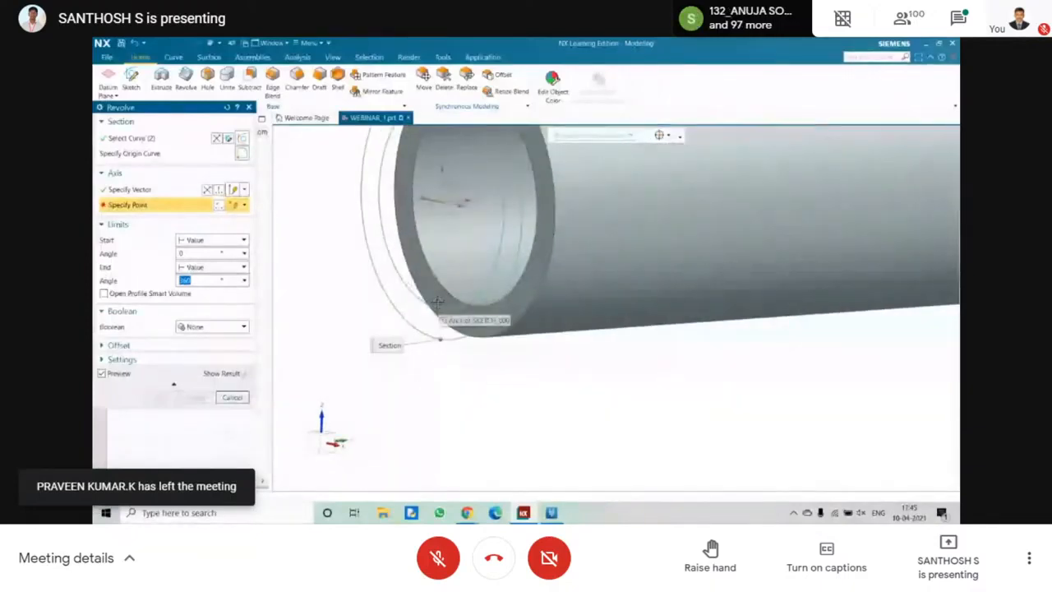
left_click(459, 302)
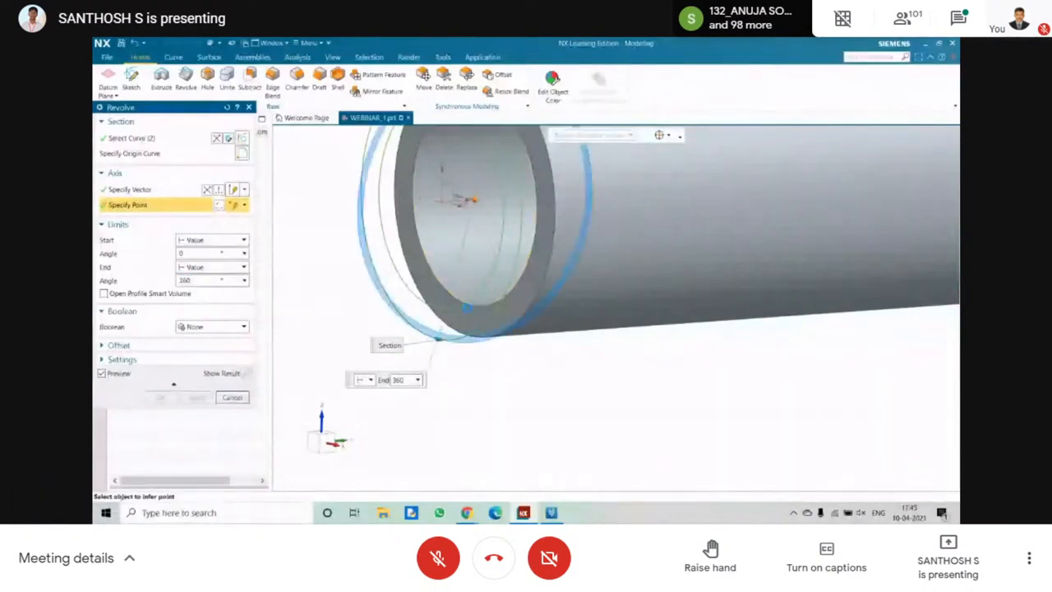
Try the revolve with its axis point moved outside the rings and a 22-degree end angle, and cancel it.
middle_click_drag(419, 296, 647, 395)
left_click_drag(453, 403, 390, 372)
left_click(370, 293)
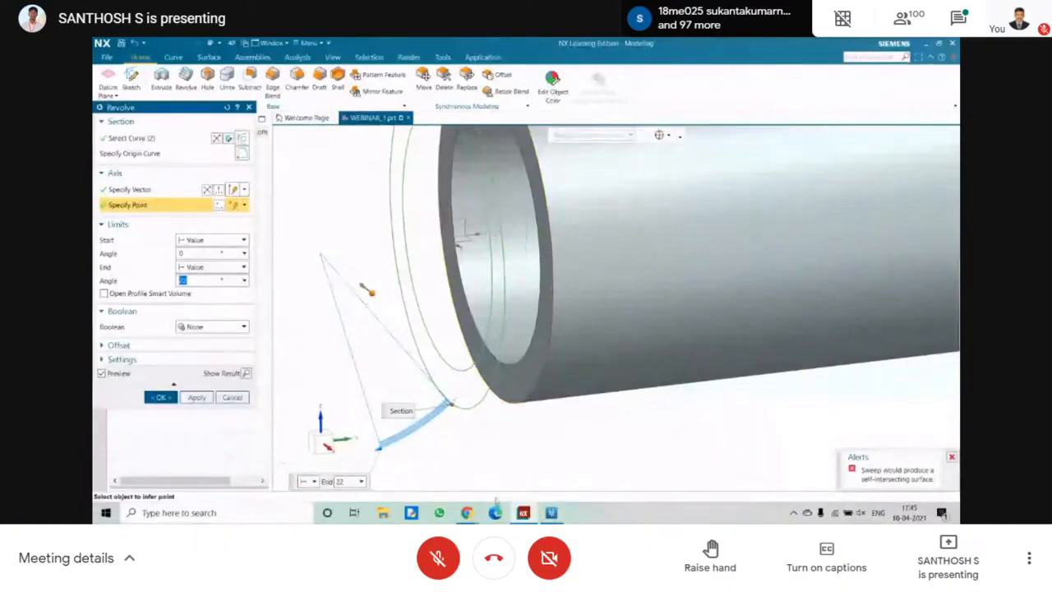
mouse_move(467, 511)
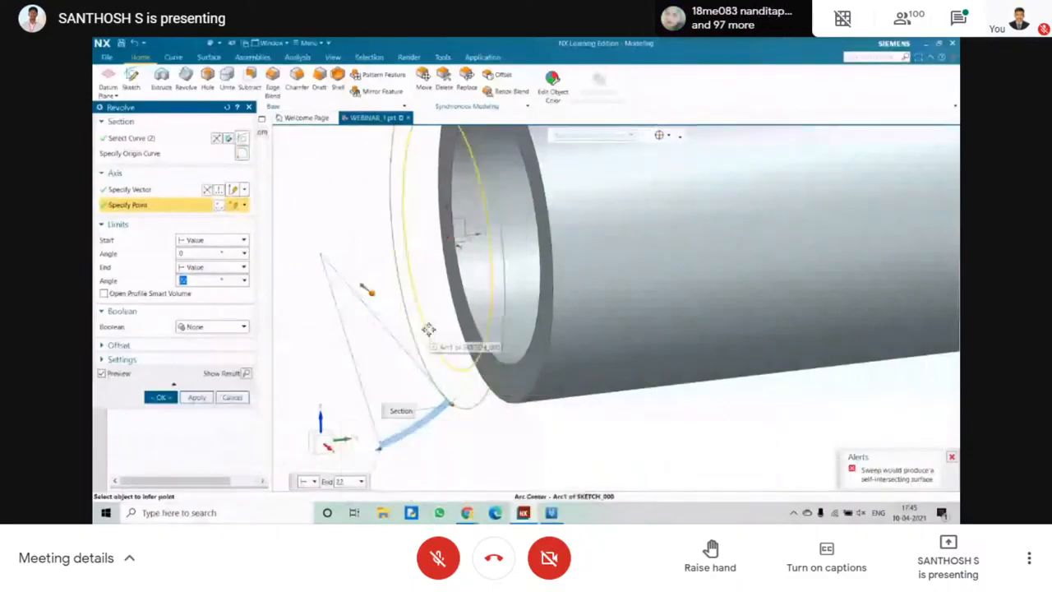
middle_click_drag(427, 329, 446, 308)
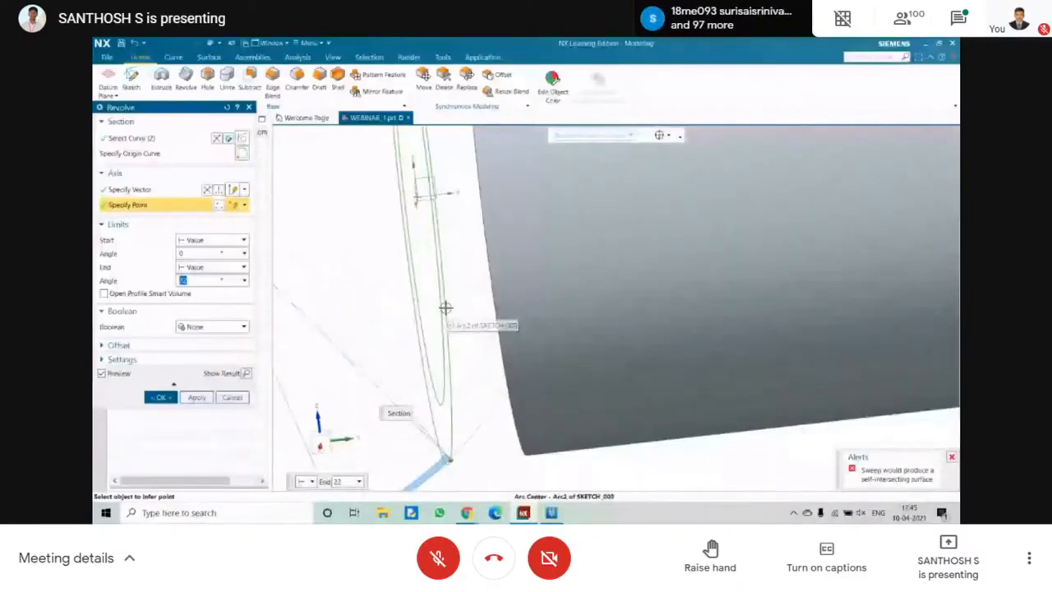
scroll(445, 307, "down", 5)
left_click(233, 397)
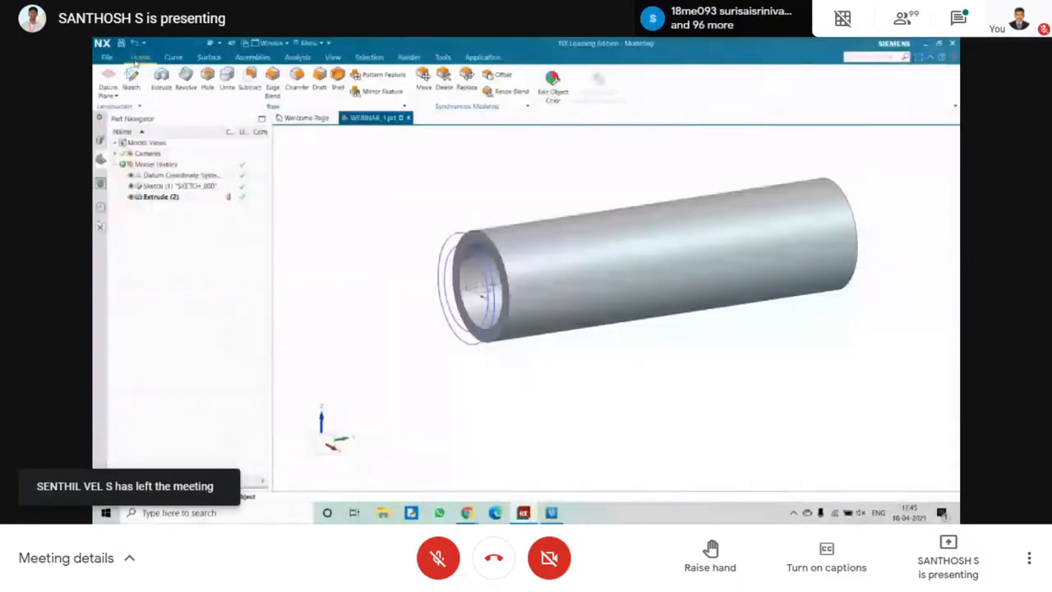
left_click(131, 74)
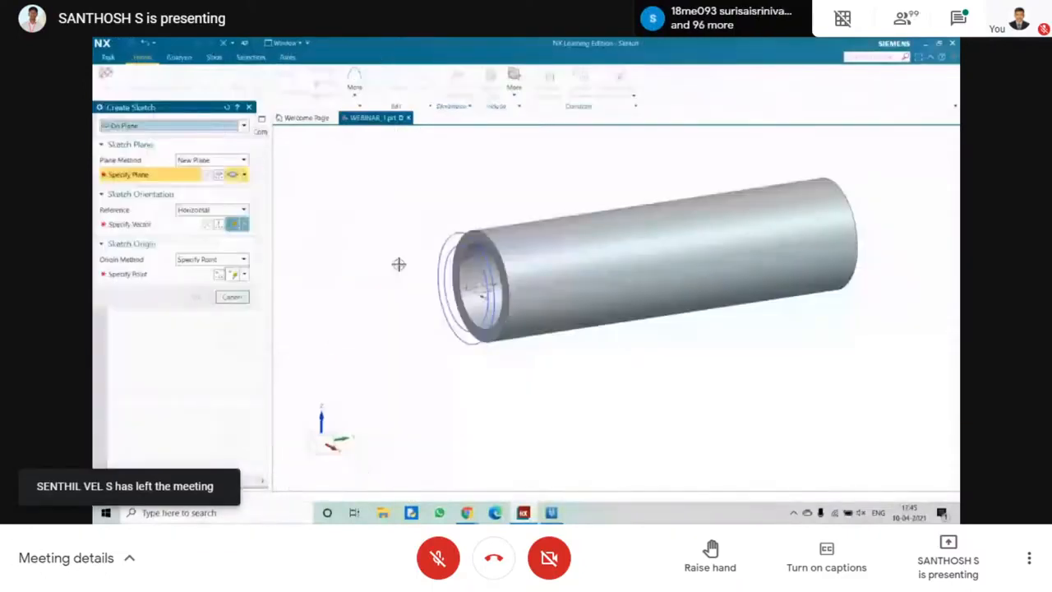
key("Escape")
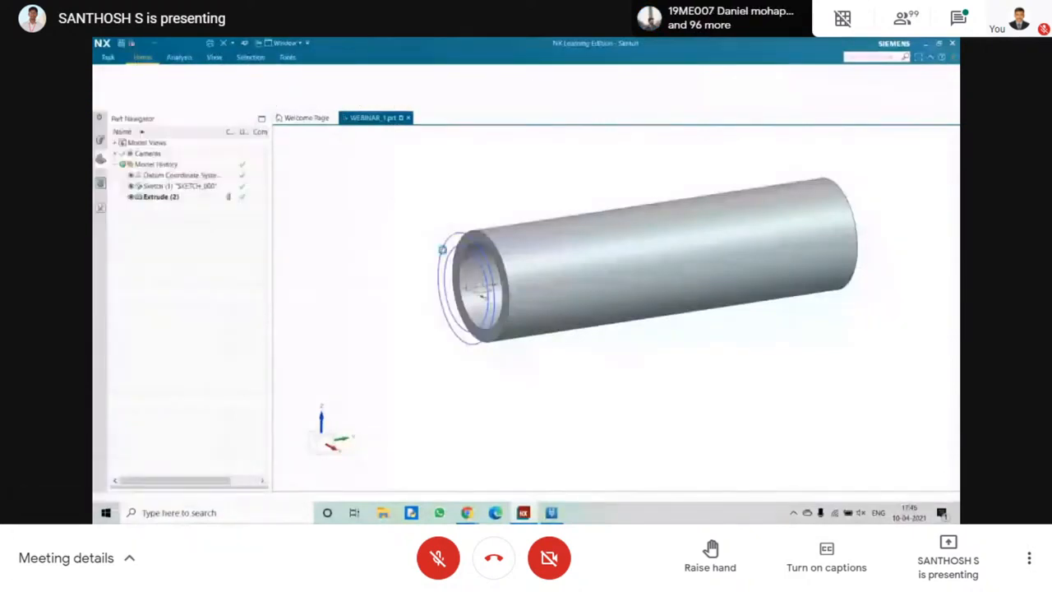
scroll(403, 238, "up", 1)
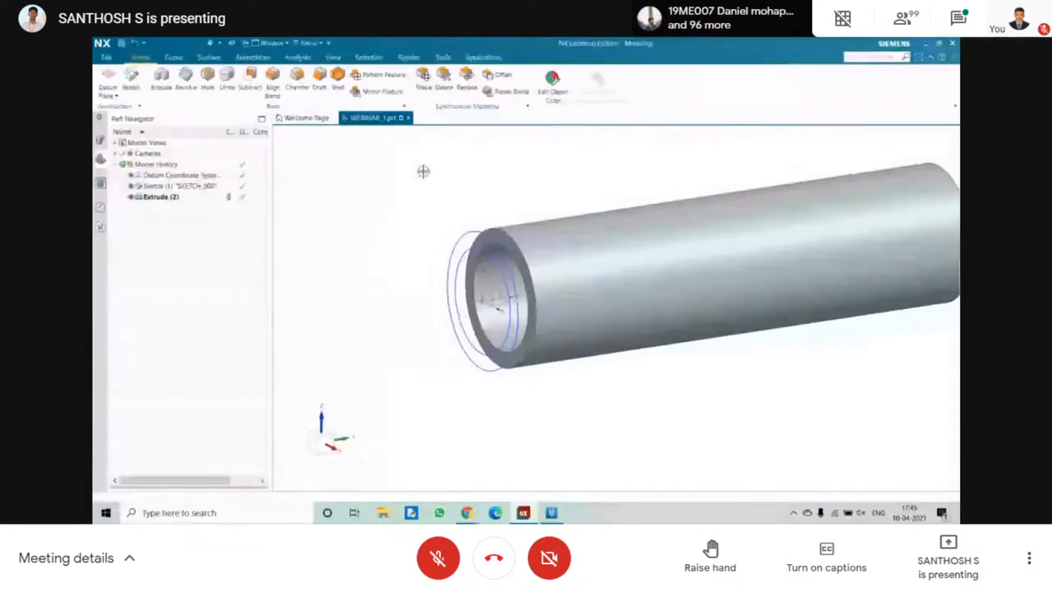
middle_click_drag(424, 171, 341, 155, "shift")
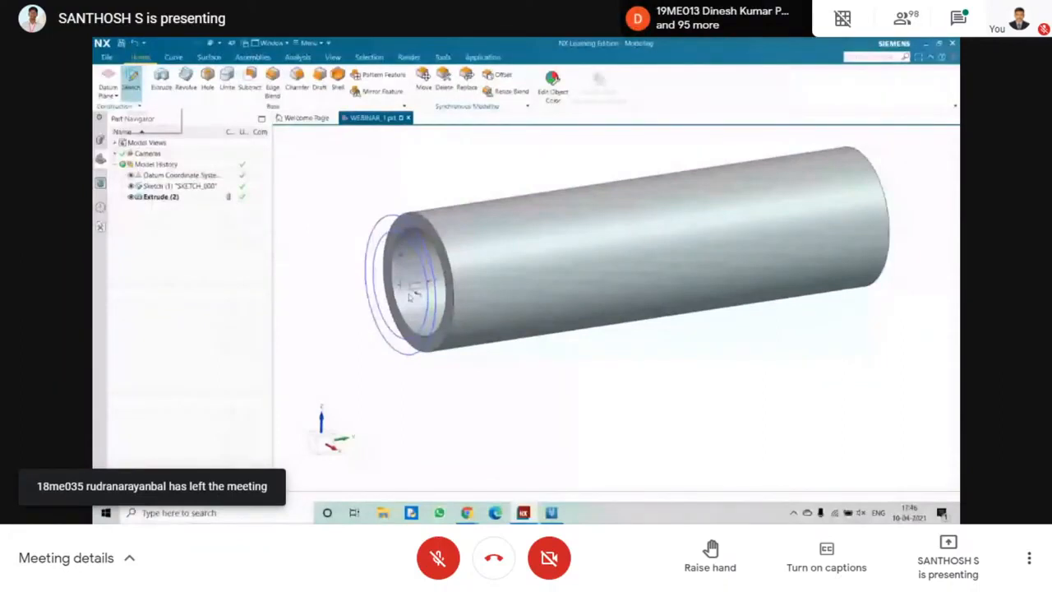
left_click(115, 96)
left_click(126, 130)
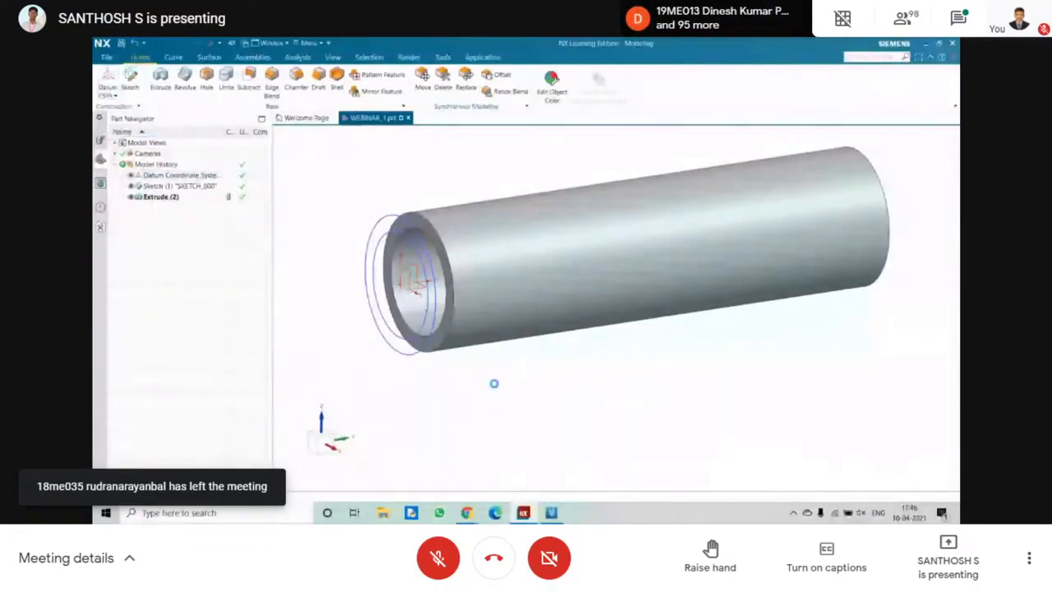
scroll(493, 380, "up", 2)
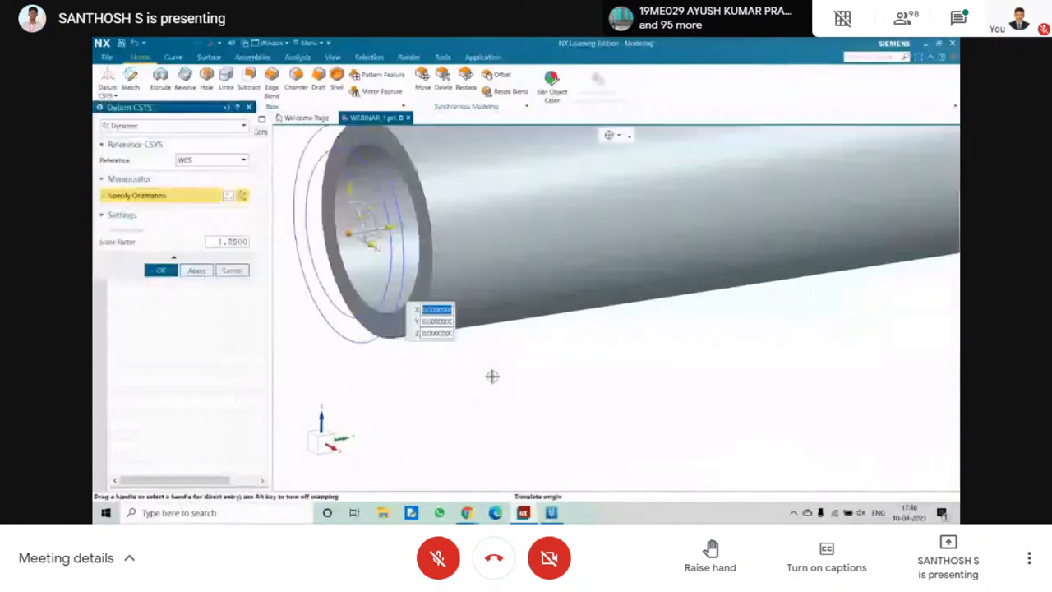
scroll(491, 375, "down", 4)
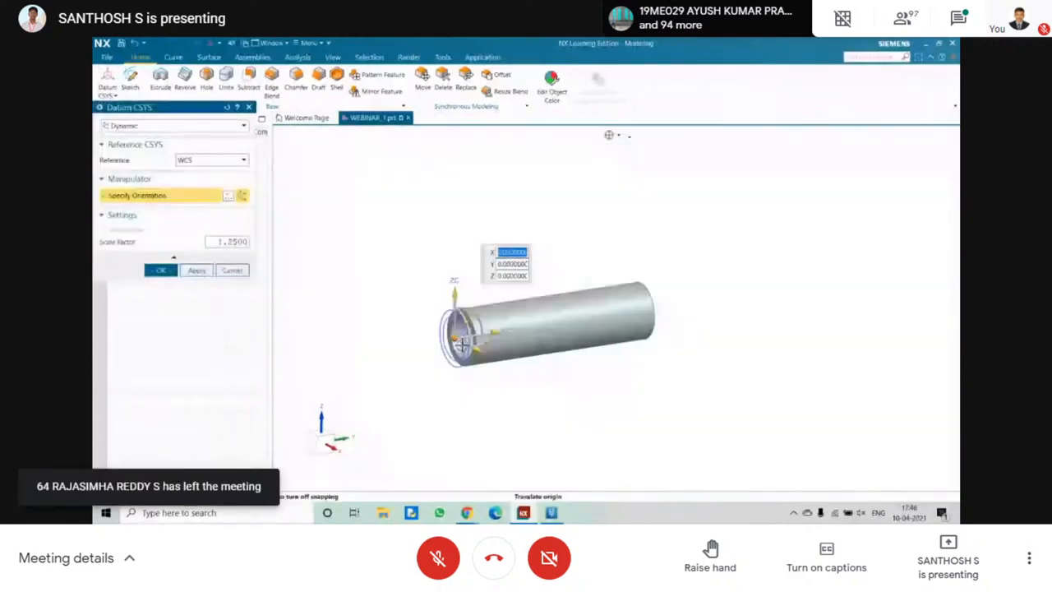
left_click(231, 270)
Create a dynamic datum coordinate system referenced to the WCS, moved along its XC-axis clear of the tube.
left_click(115, 97)
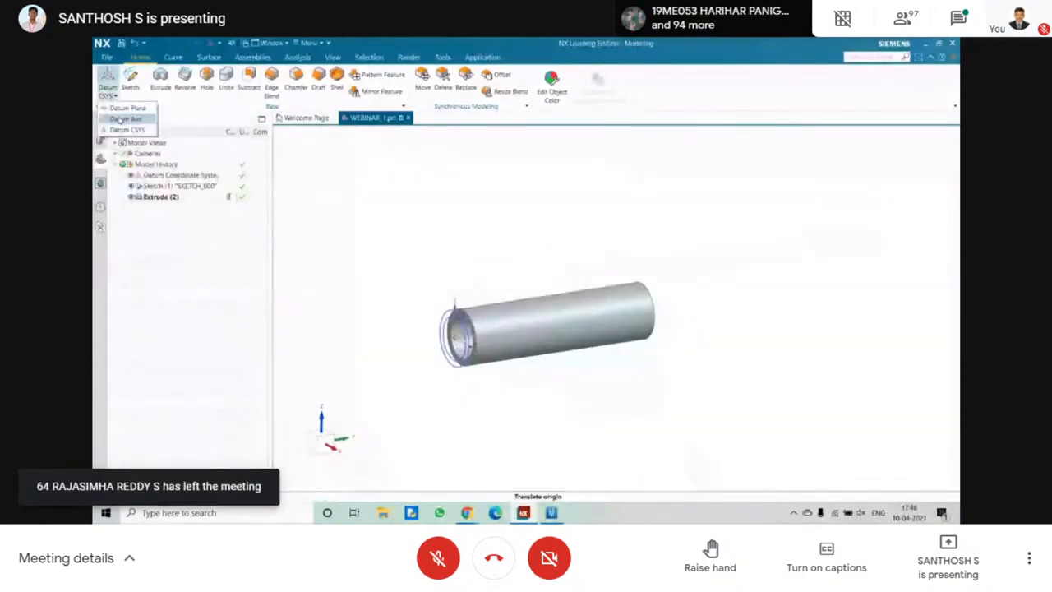
left_click(127, 129)
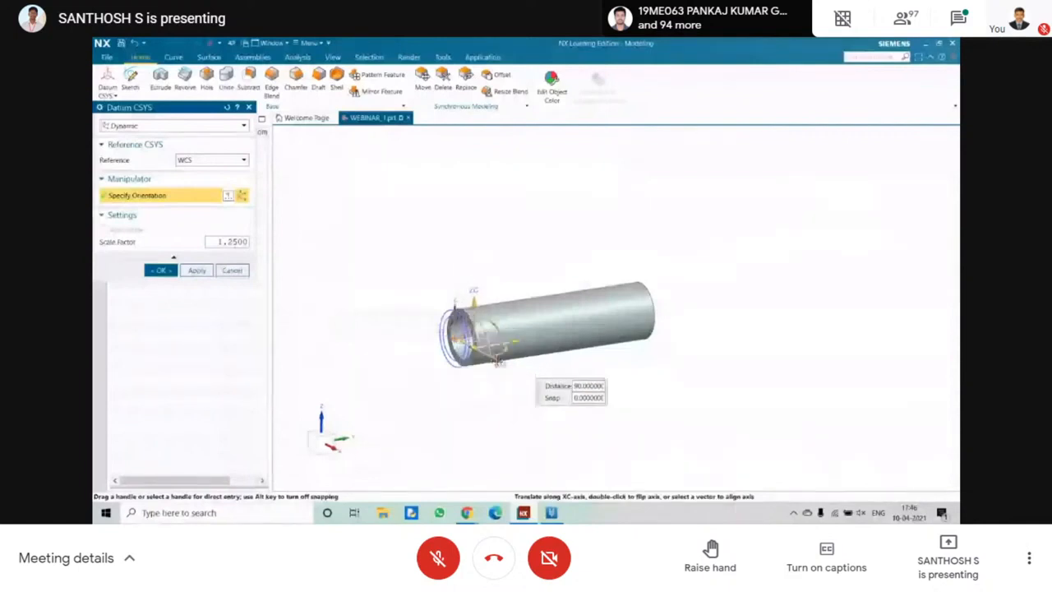
left_click_drag(497, 359, 565, 408)
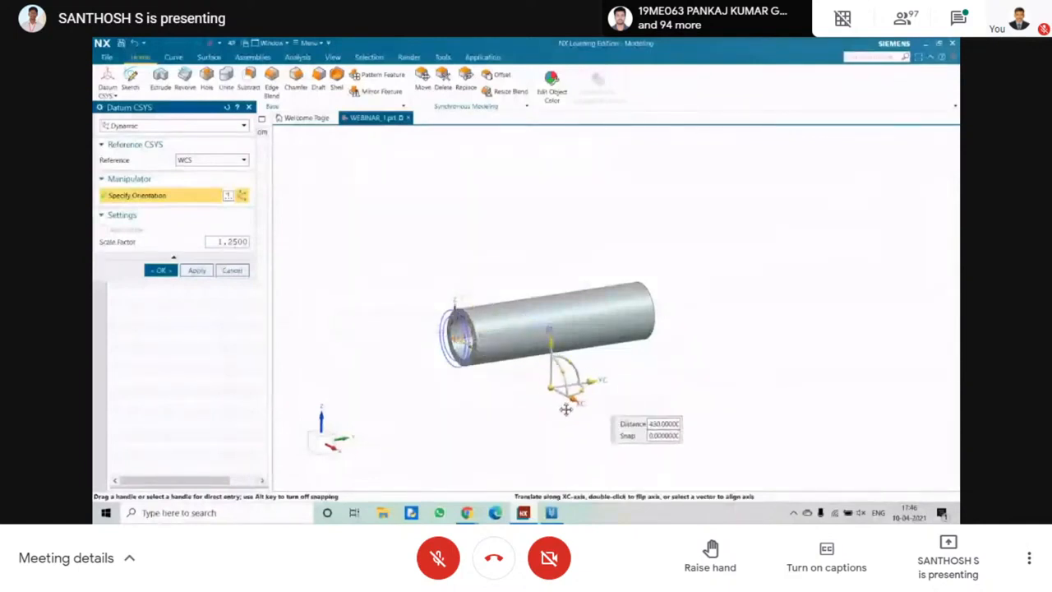
left_click(161, 269)
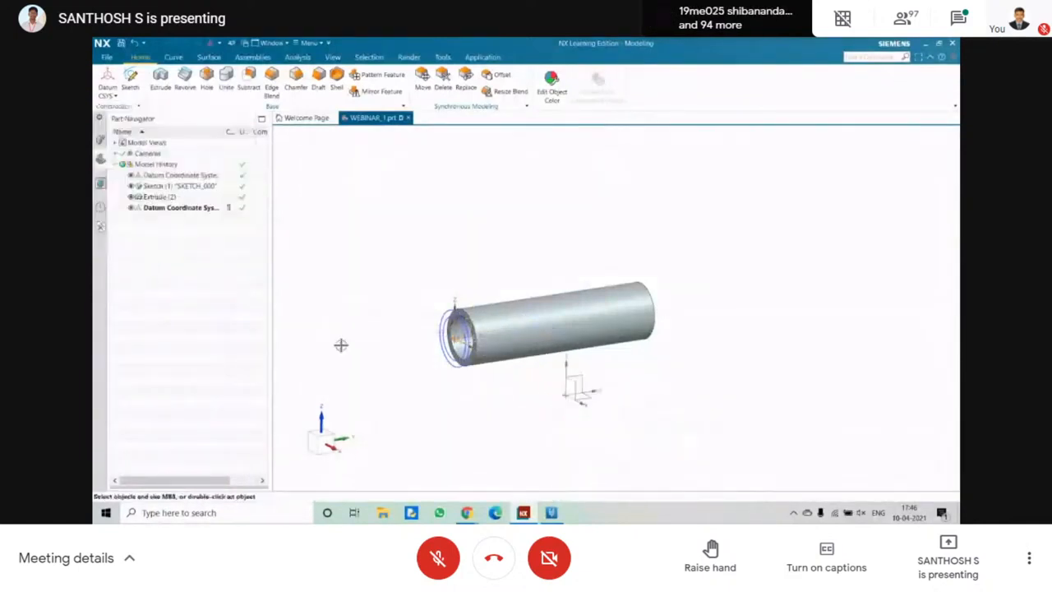
Create a sketch on the new datum's YZ plane, with a horizontal reference along Z and its origin at the datum origin.
left_click(130, 80)
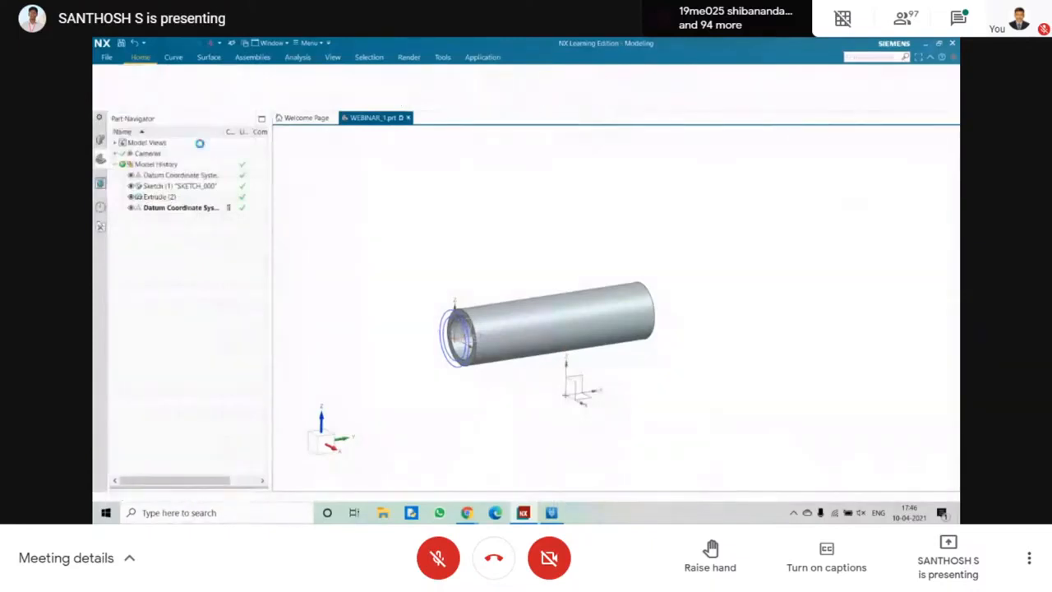
left_click(581, 376)
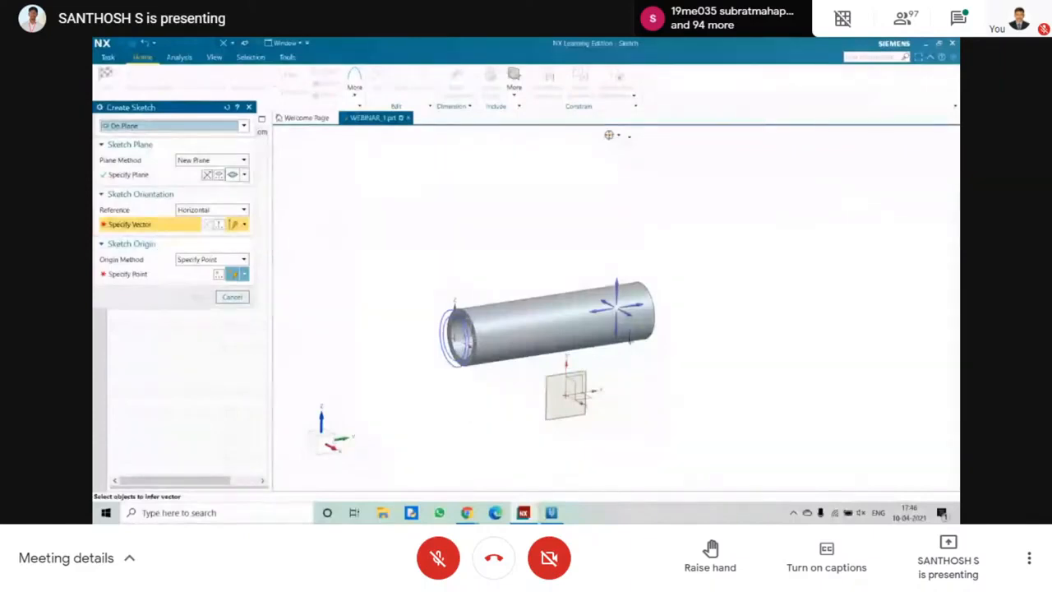
left_click(617, 306)
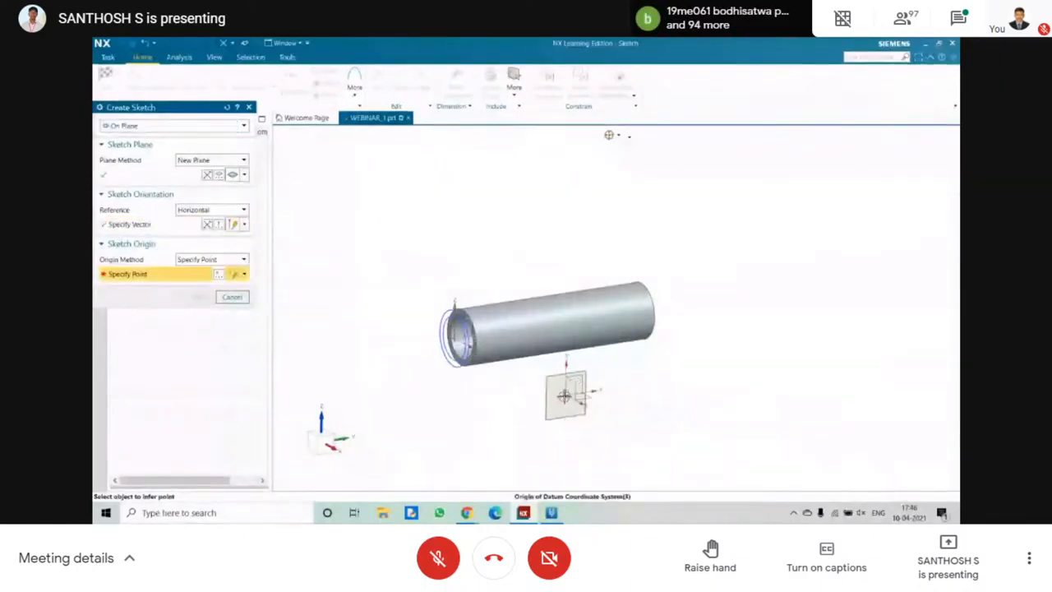
left_click(564, 397)
left_click(197, 297)
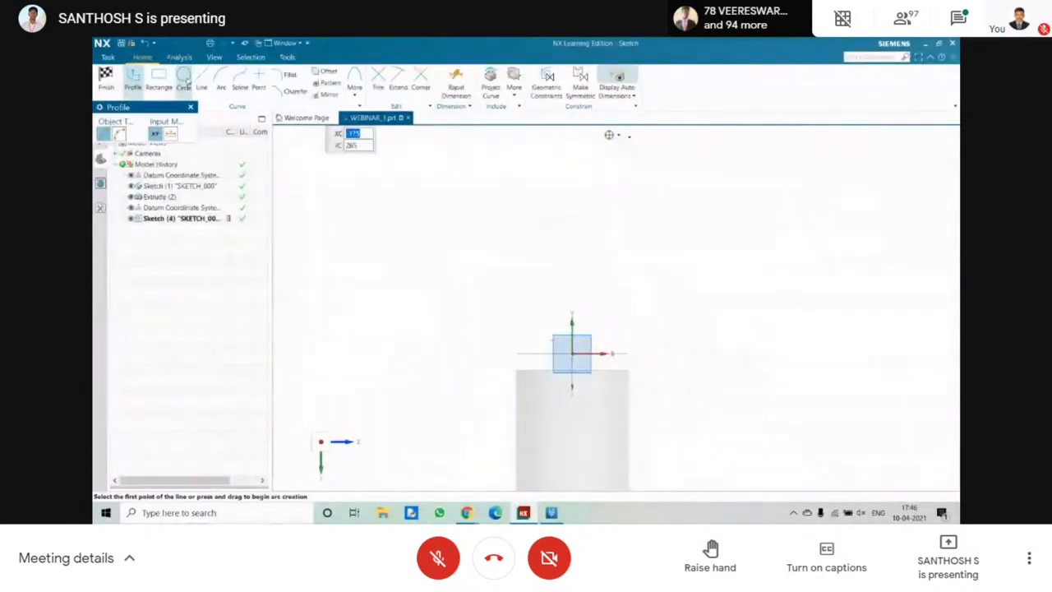
Try to draw a circle centred on the sketch origin.
left_click(184, 78)
left_click(572, 354)
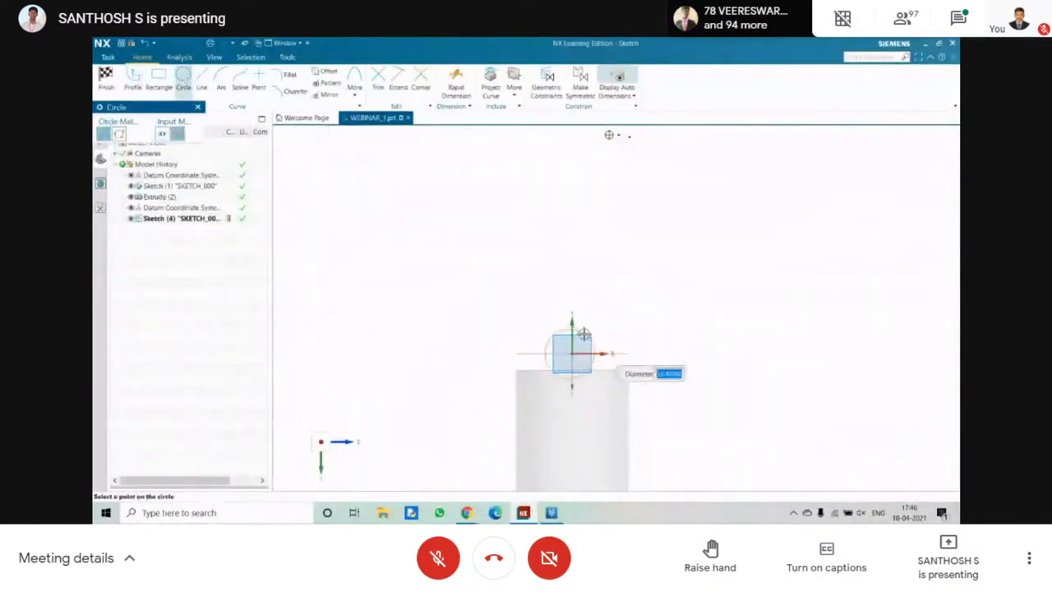
key("Escape")
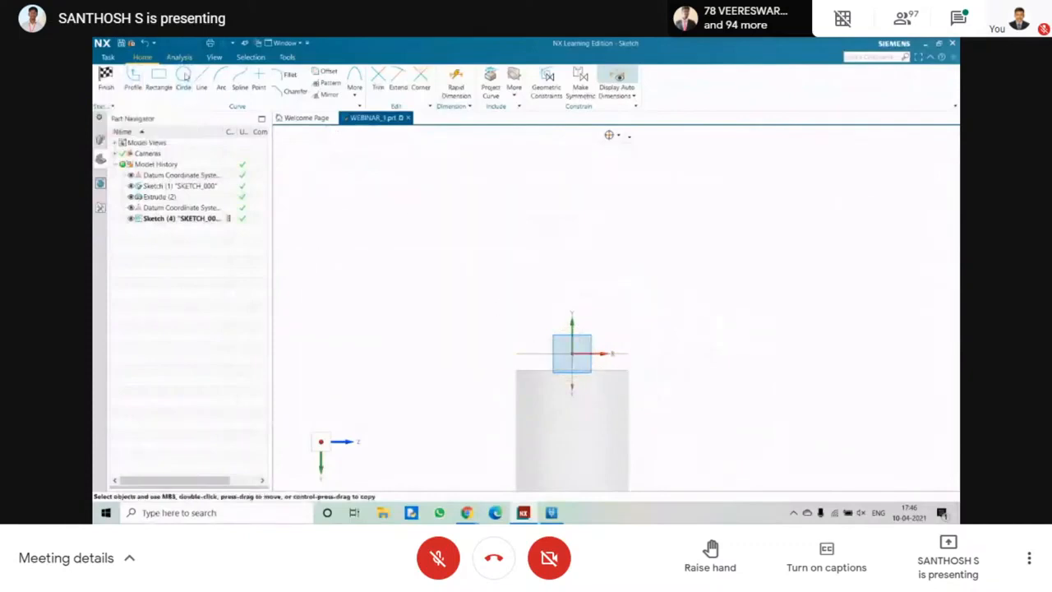
left_click(183, 78)
key("Escape")
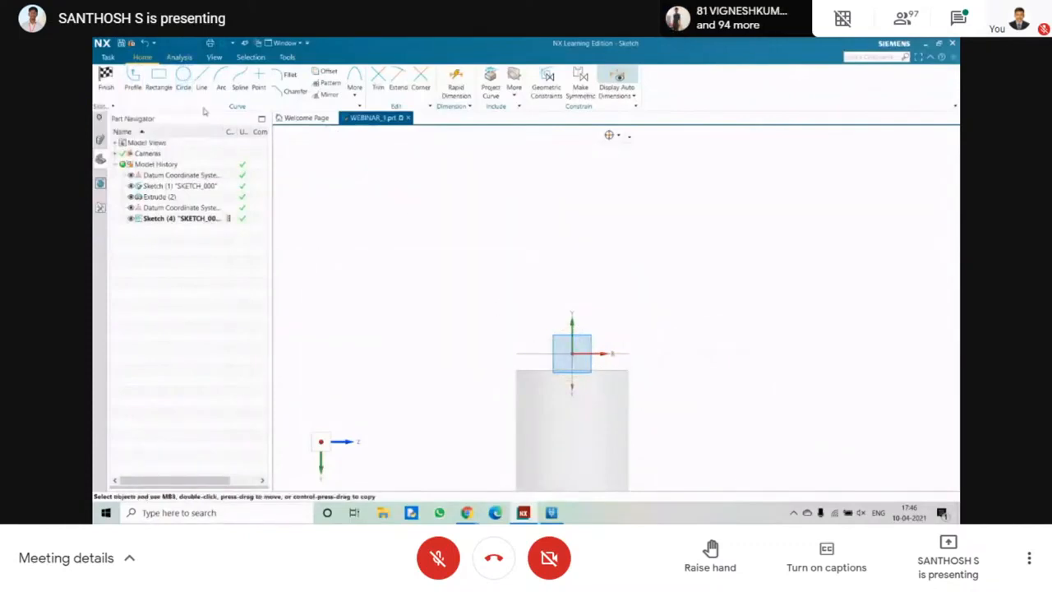
Finish the empty sketch and hide the extruded tube.
left_click(105, 78)
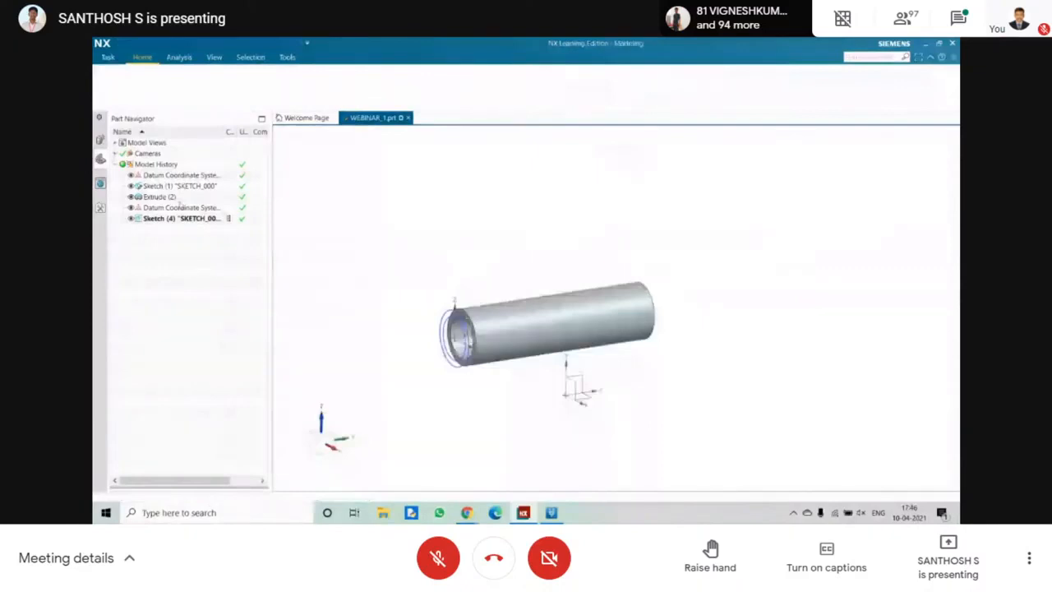
right_click(180, 198)
left_click(213, 188)
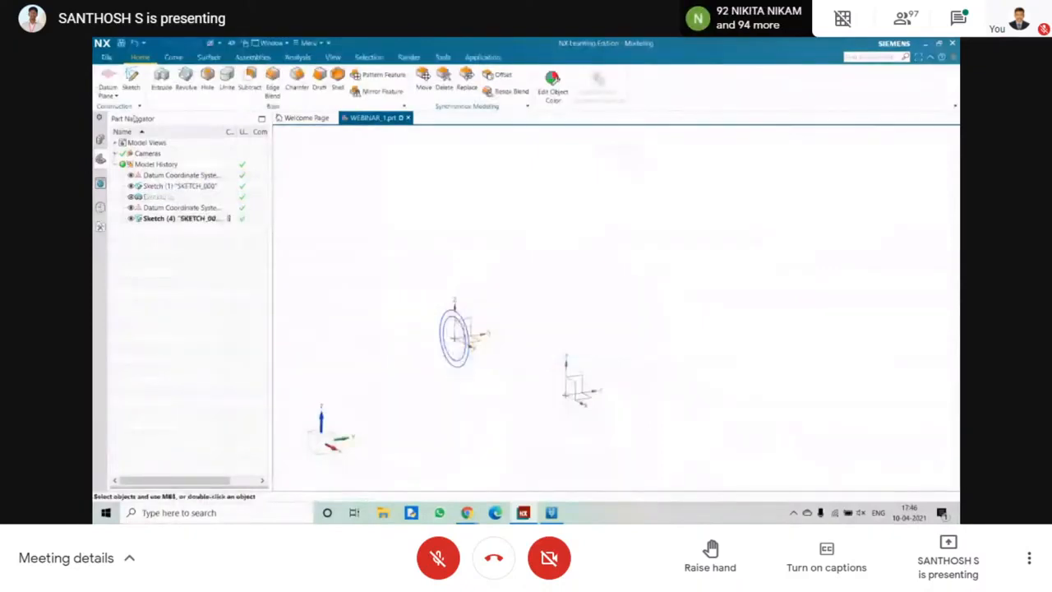
Delete the hidden extruded tube, the ring sketch and the second datum coordinate system.
left_click(150, 187)
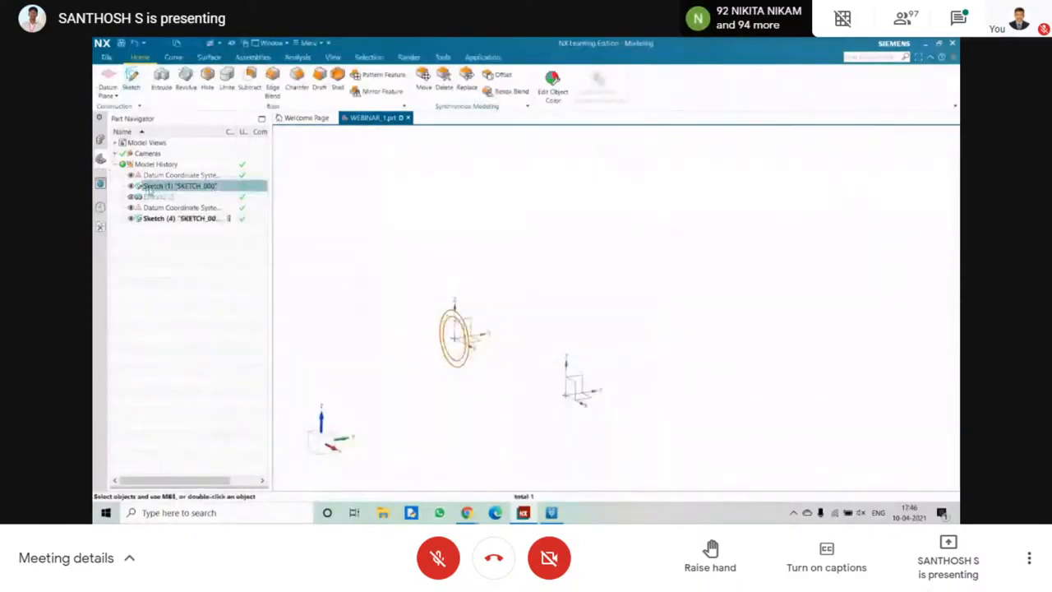
left_click(179, 198)
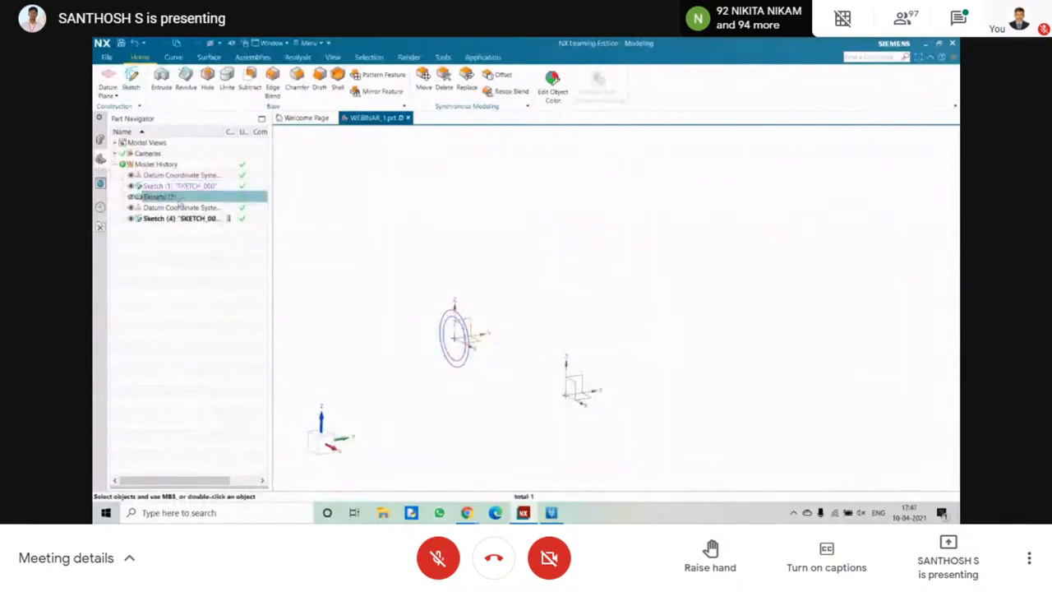
key("Delete")
left_click(188, 185)
key("Delete")
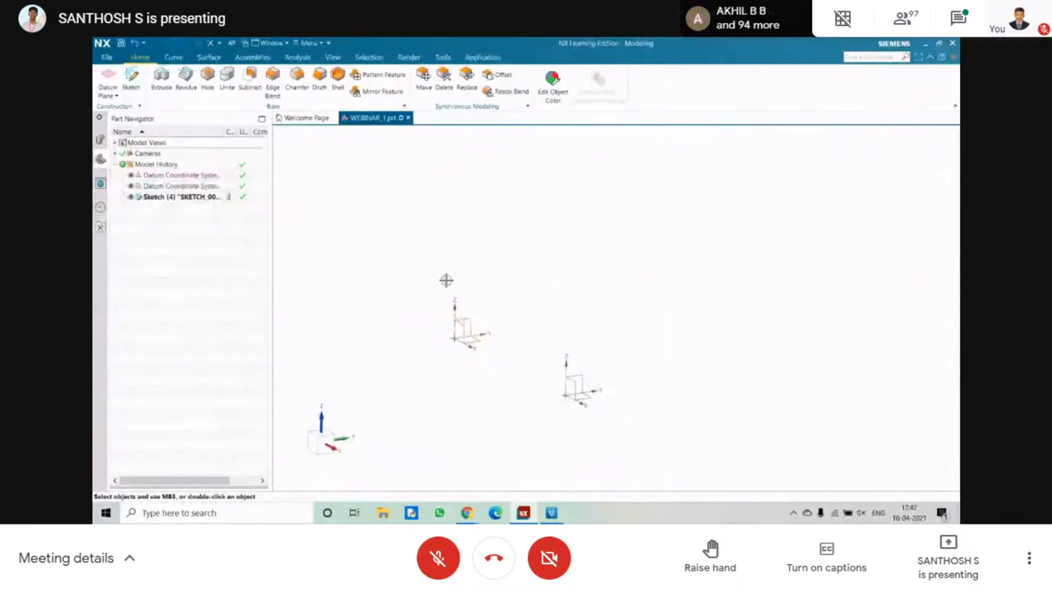
left_click(577, 375)
key("Delete")
left_click(377, 217)
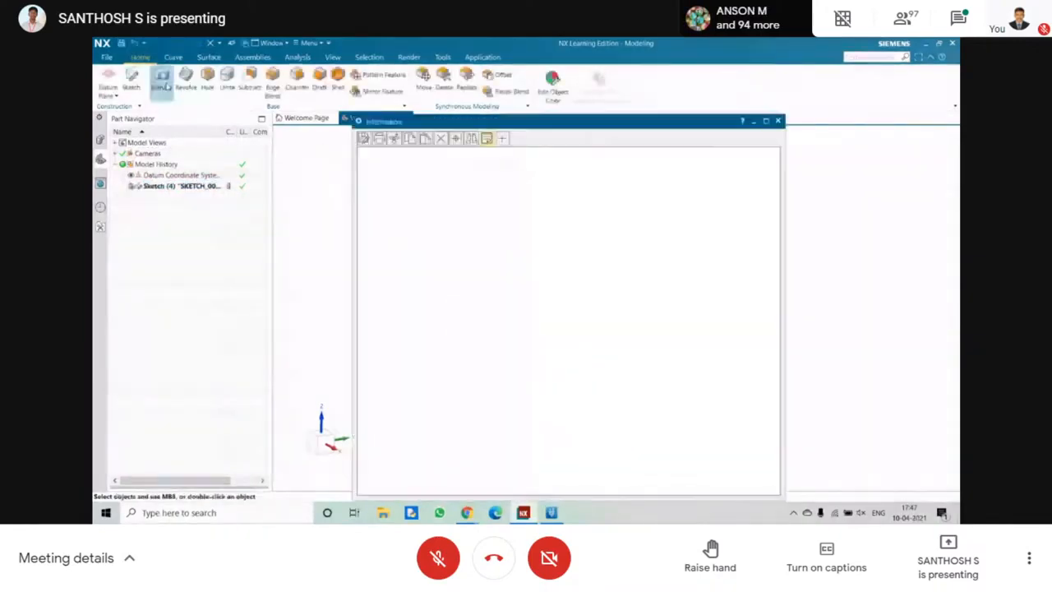
Create a sketch on the remaining datum's YZ plane, with a horizontal reference along Z and its origin at the datum origin.
left_click(132, 80)
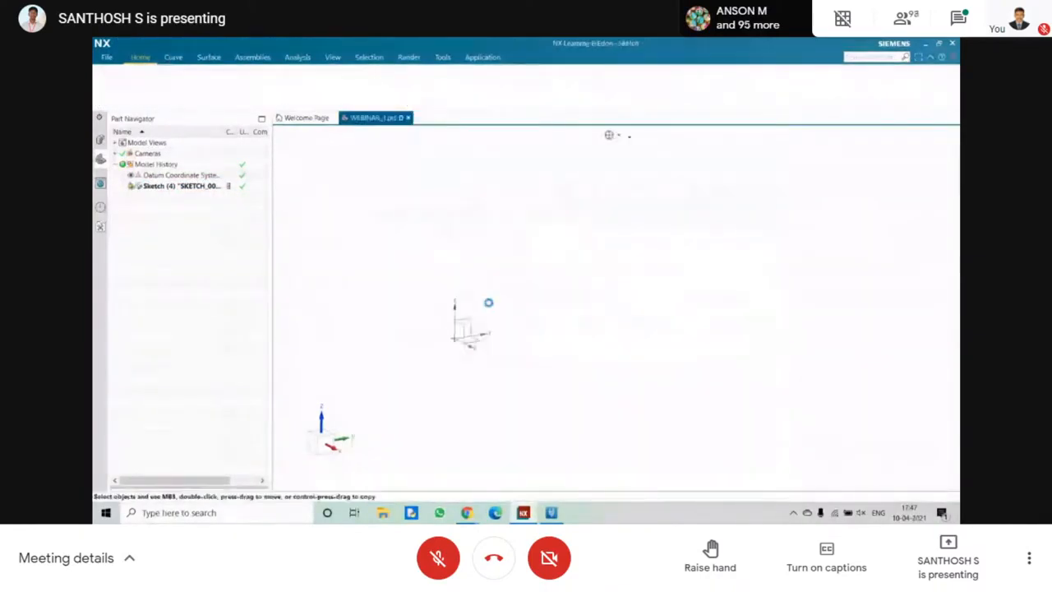
left_click(475, 315)
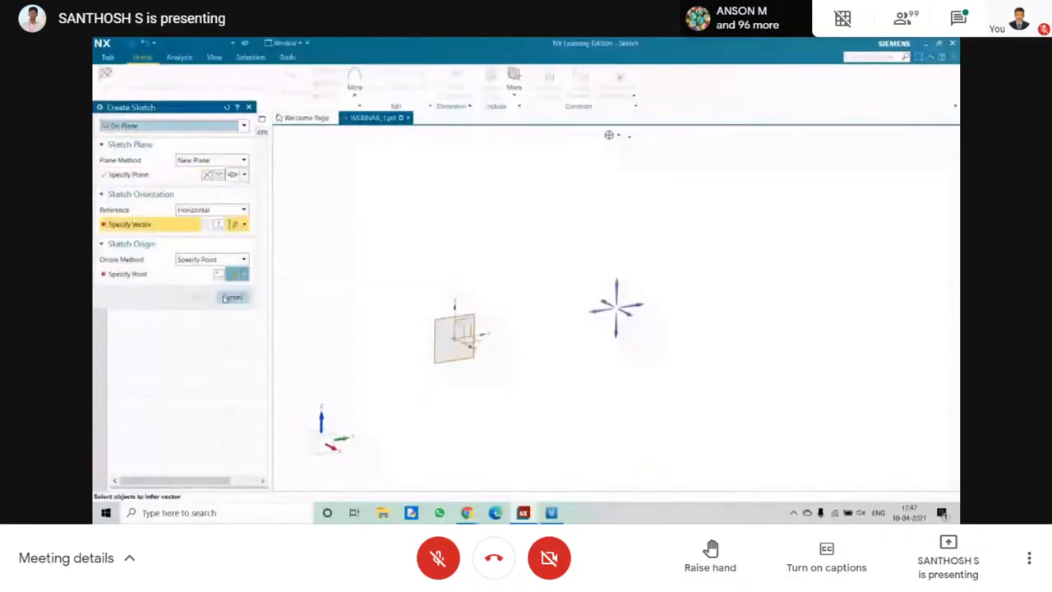
left_click(619, 281)
left_click(454, 338)
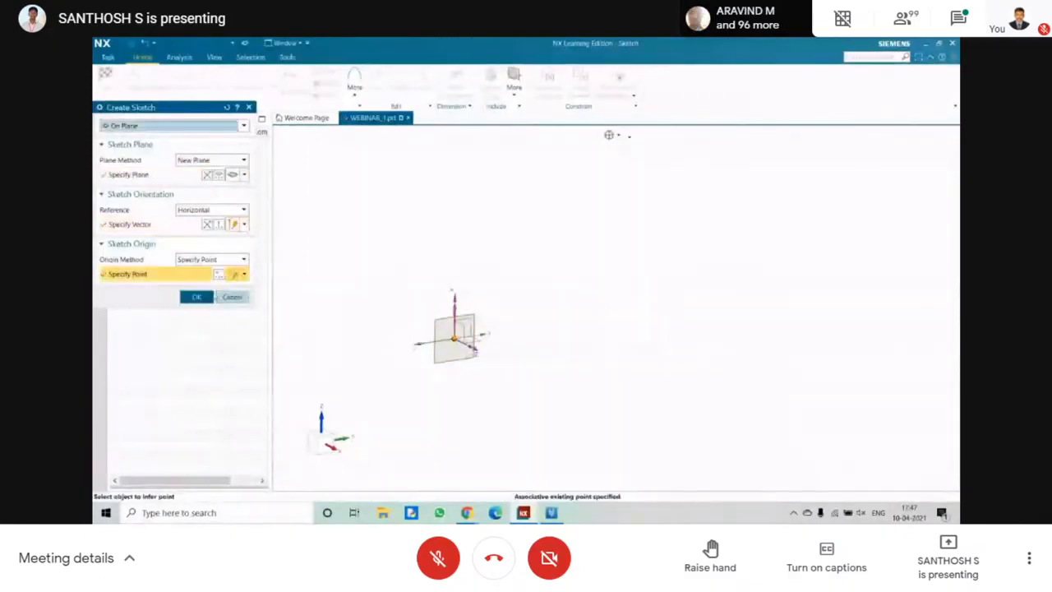
left_click(195, 297)
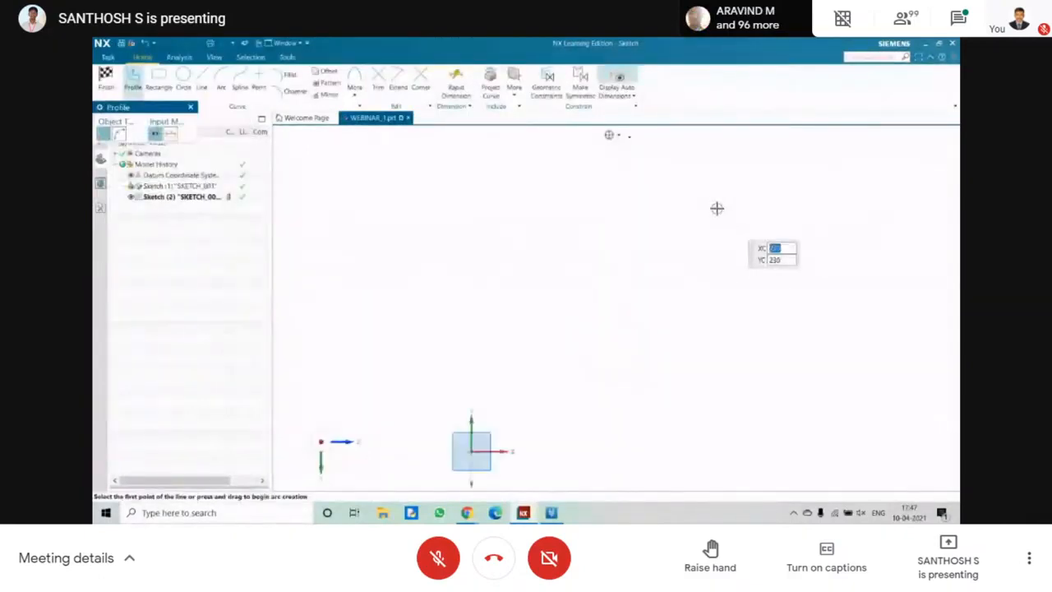
Draw a vertical line up from the sketch origin and set its length to 300 mm.
key("l")
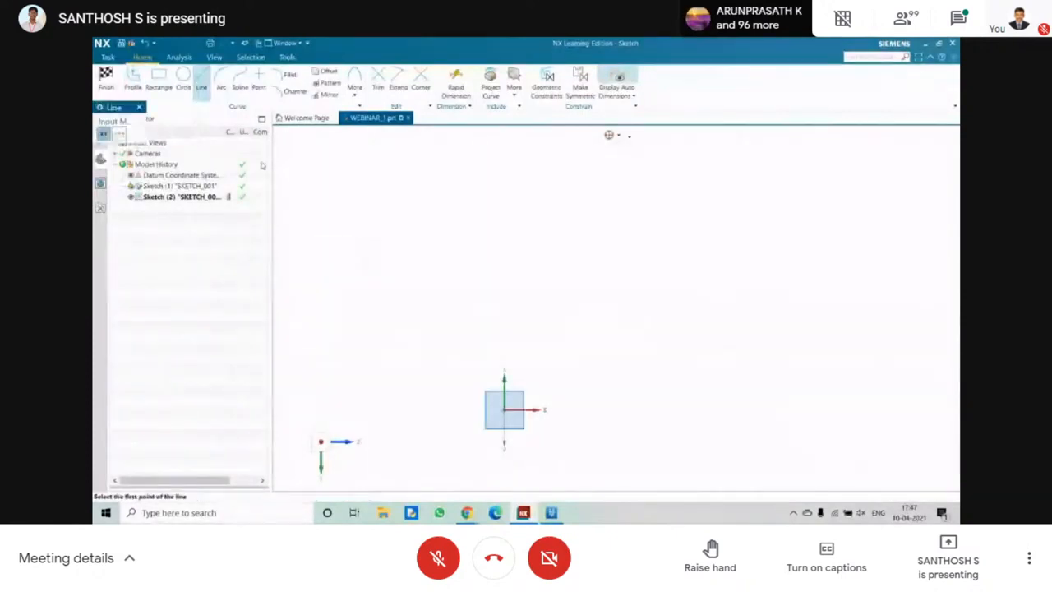
left_click(503, 411)
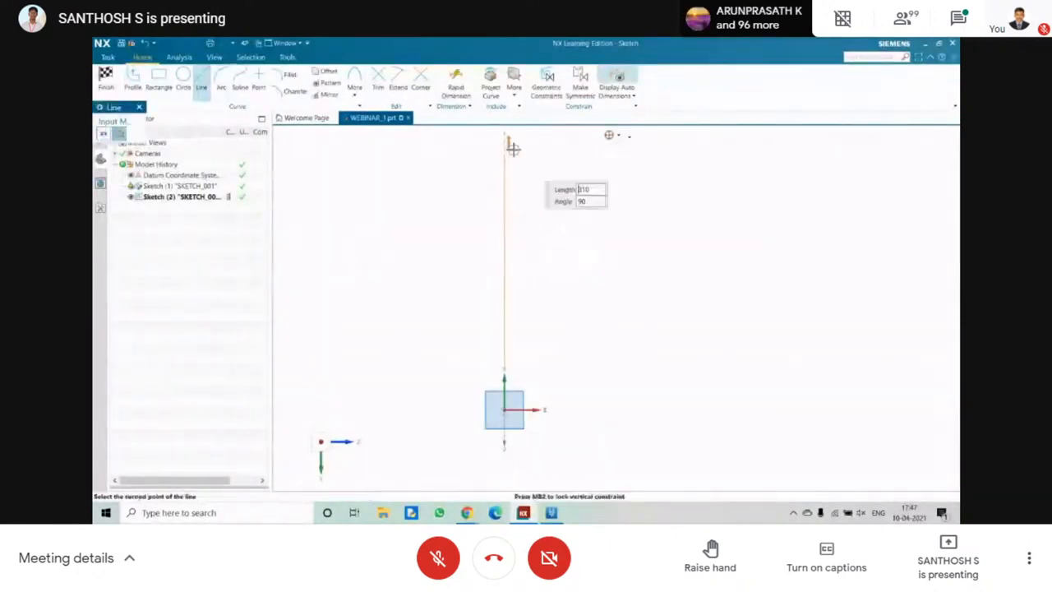
left_click(504, 150)
key("Escape")
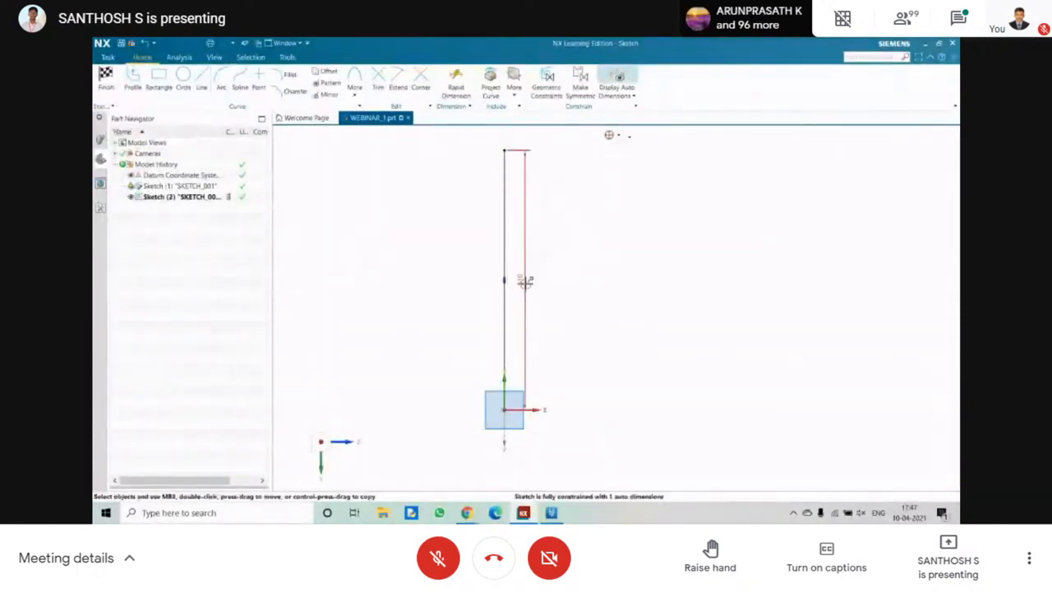
double_click(525, 283)
type("300")
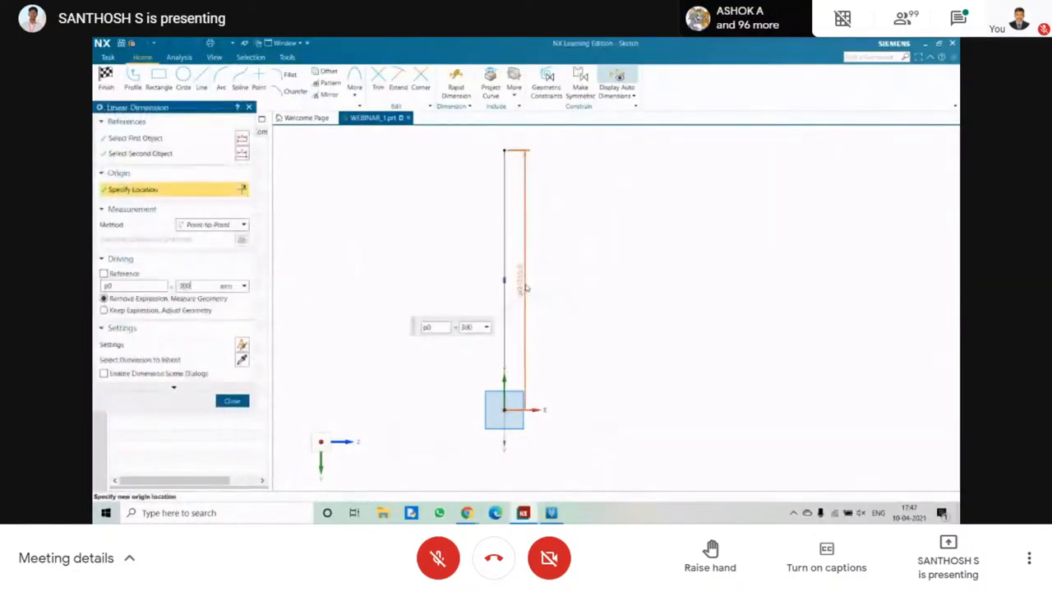
key("Return")
left_click(231, 401)
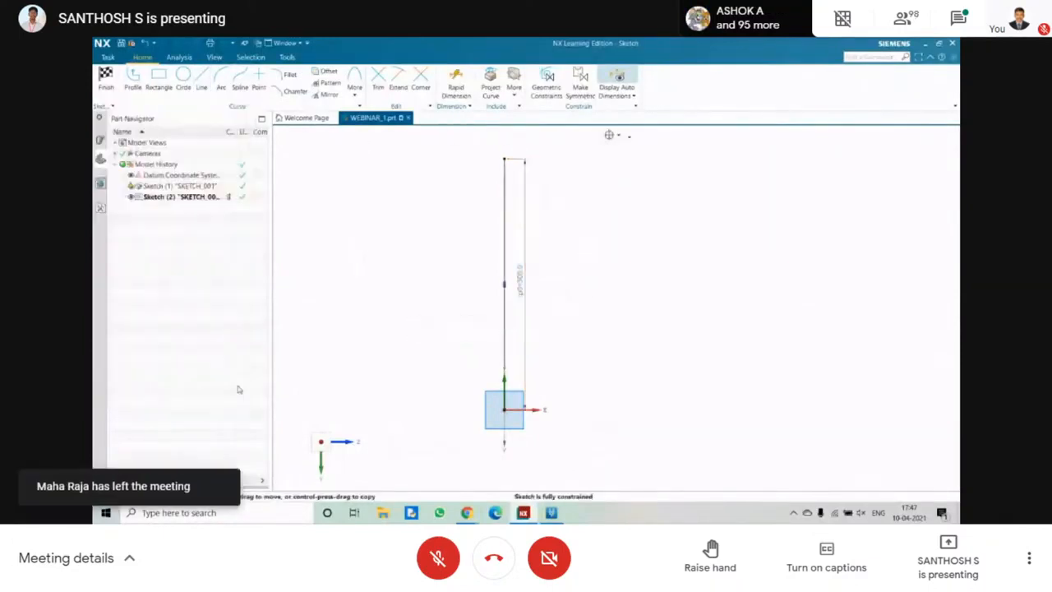
Convert the 300 mm vertical line to a reference line to act as the centreline.
right_click(504, 174)
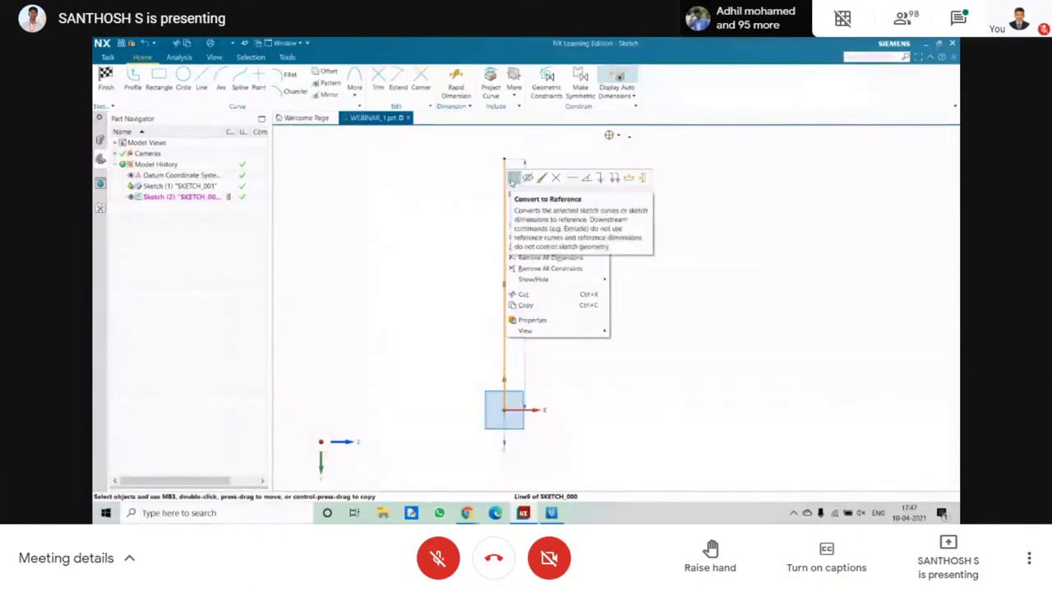
left_click(513, 177)
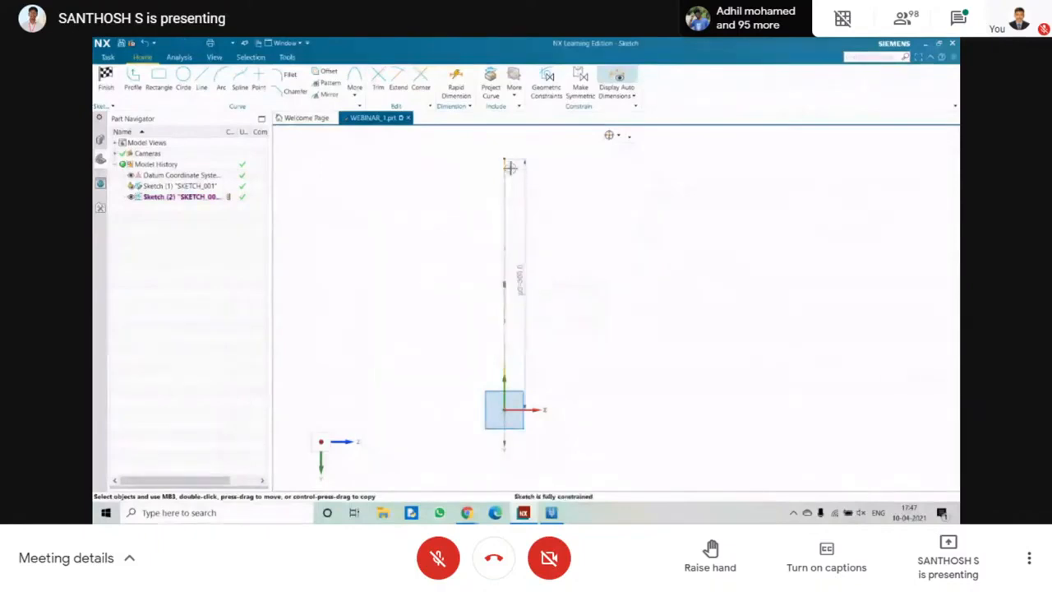
scroll(501, 186, "down", 5)
scroll(501, 187, "up", 10)
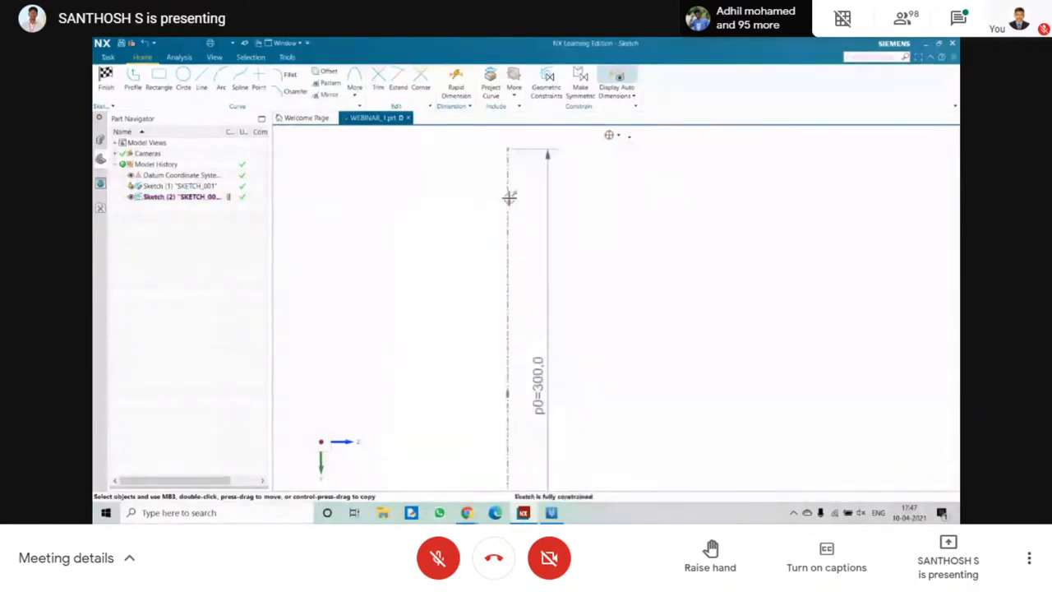
scroll(496, 215, "down", 5)
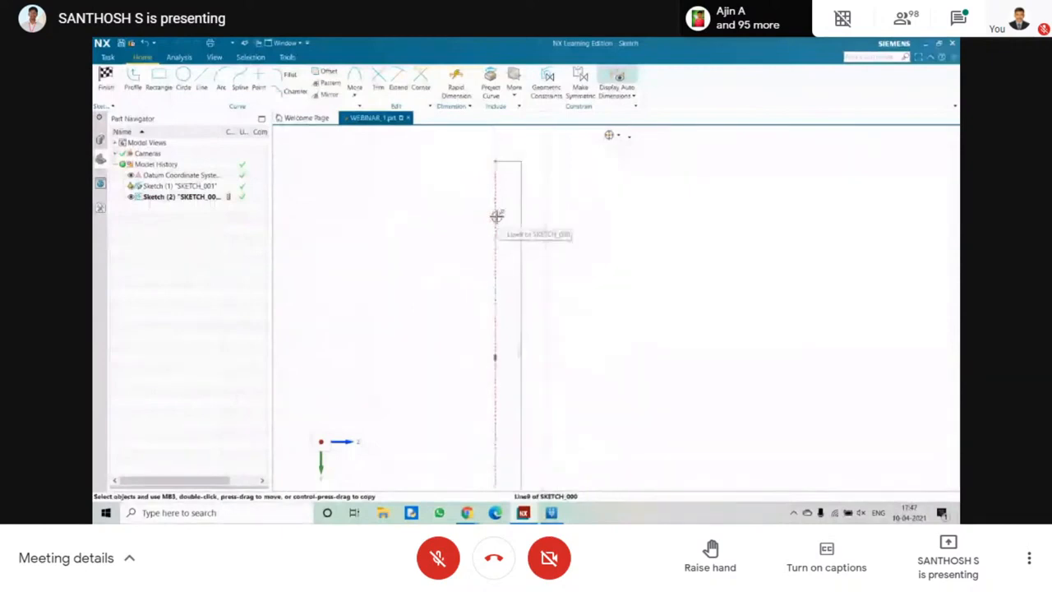
scroll(403, 307, "down", 1)
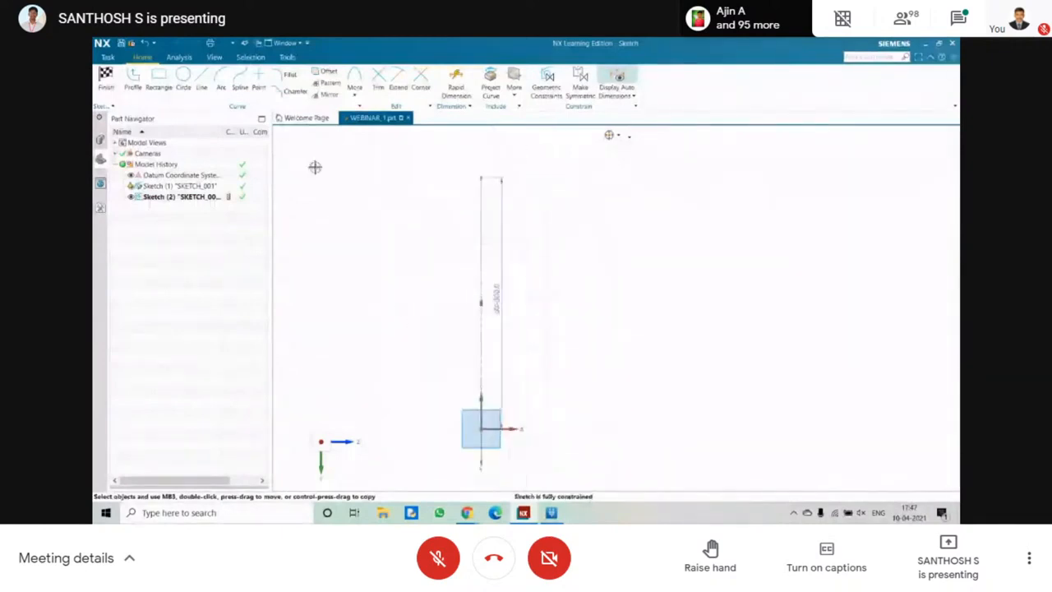
Draw a horizontal base line from the sketch origin in the negative X direction and set its length to 50 mm.
left_click(201, 82)
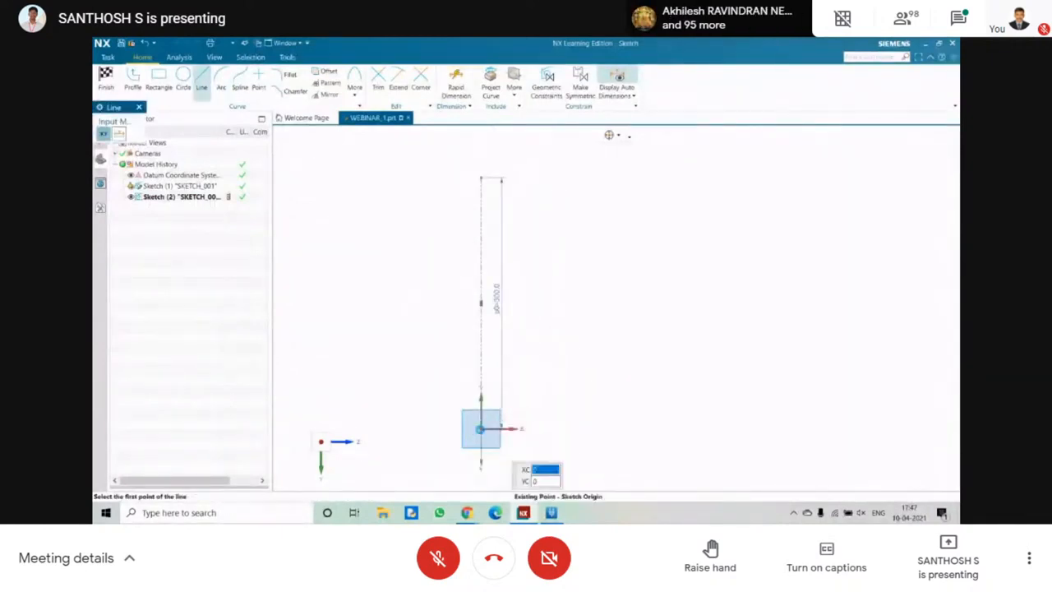
left_click(479, 428)
left_click(430, 428)
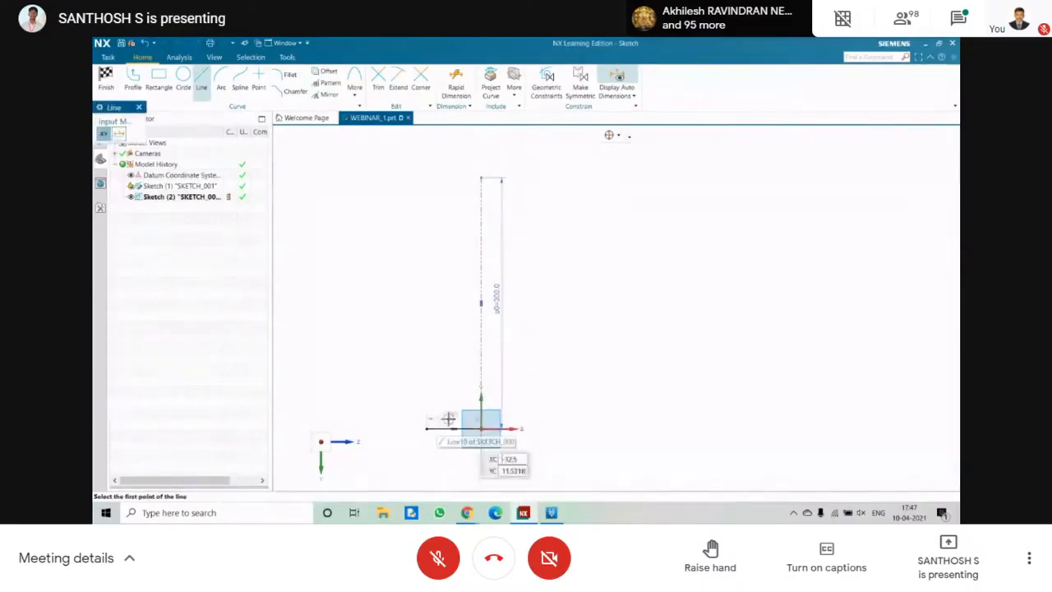
key("Escape")
double_click(451, 417)
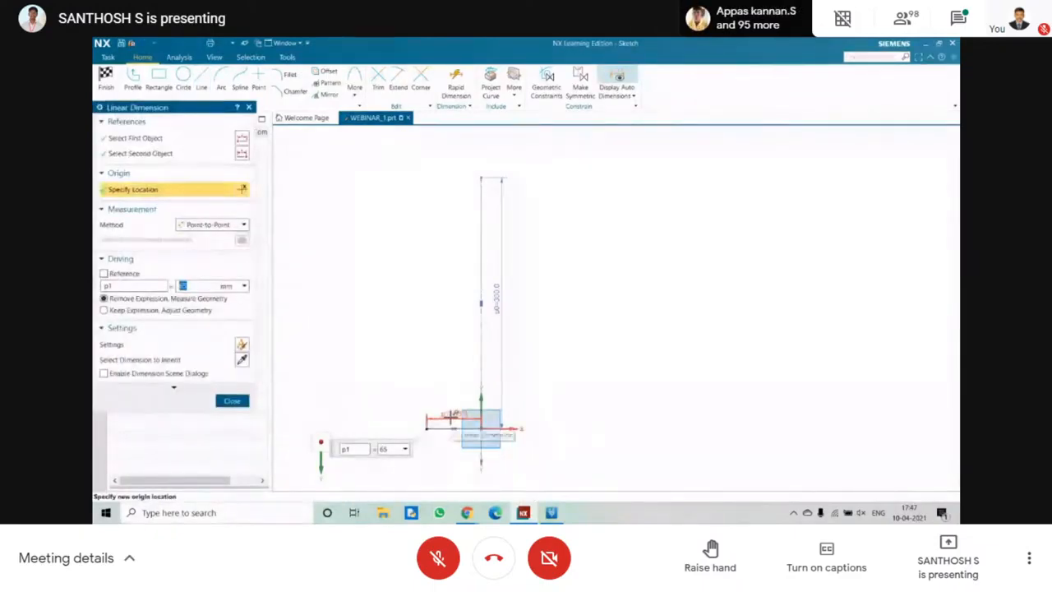
key("Escape")
Draw a three-point arc of radius 150 mm upward from the base line's outer end, bulging away from the centreline.
left_click(221, 79)
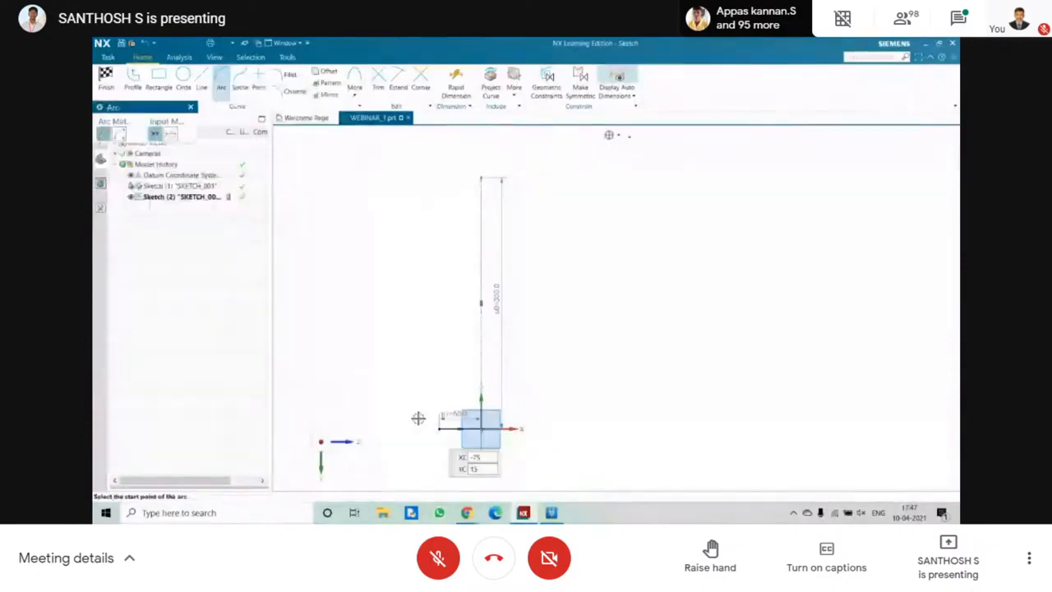
left_click(436, 428)
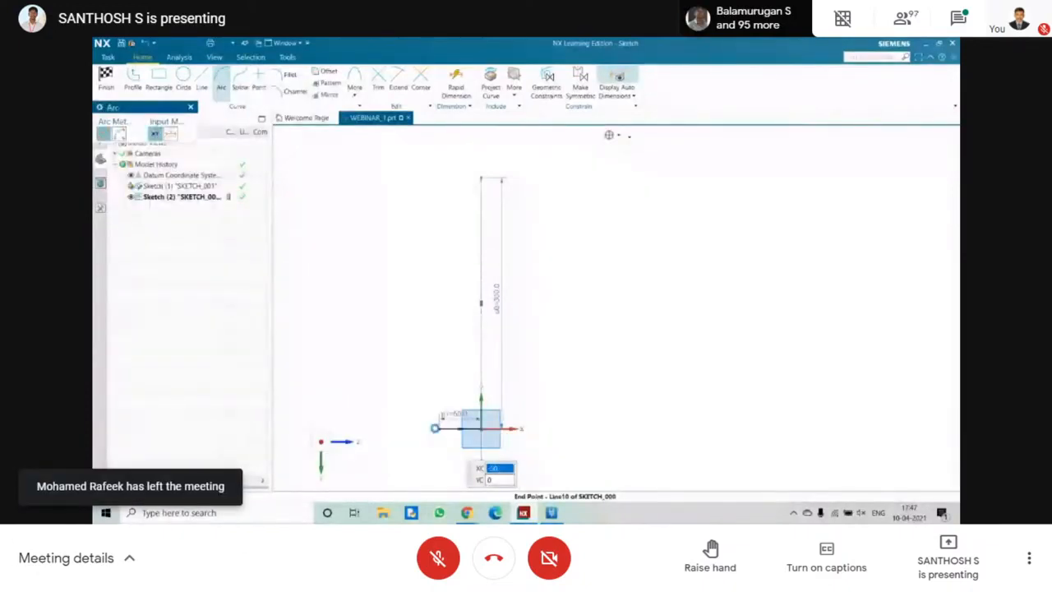
left_click(411, 293)
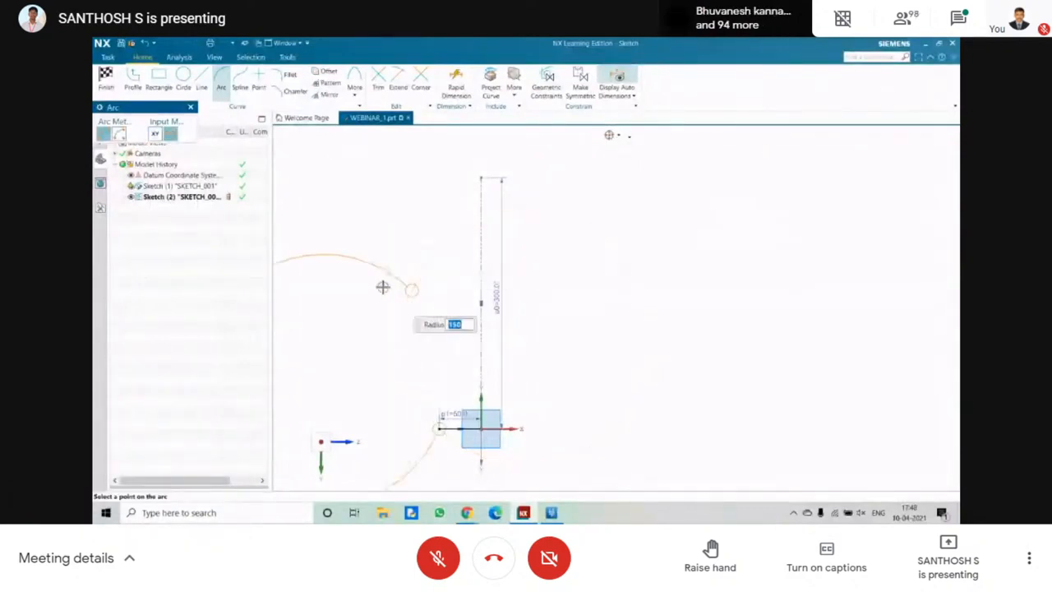
left_click(407, 322)
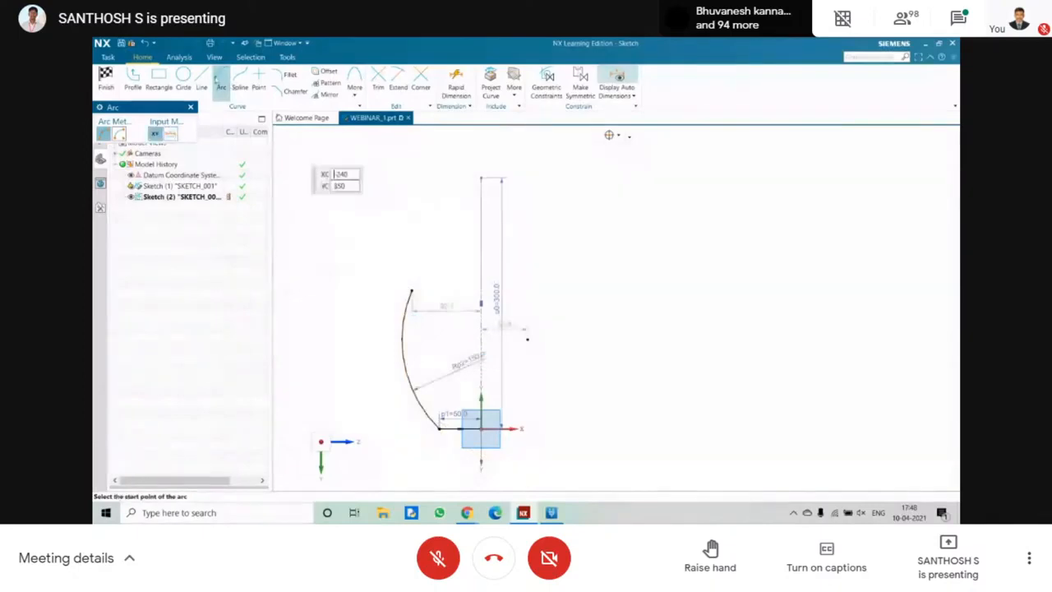
Draw a second, oppositely curved arc from the first arc's upper end towards the centreline and set its radius to 120 mm.
left_click(411, 292)
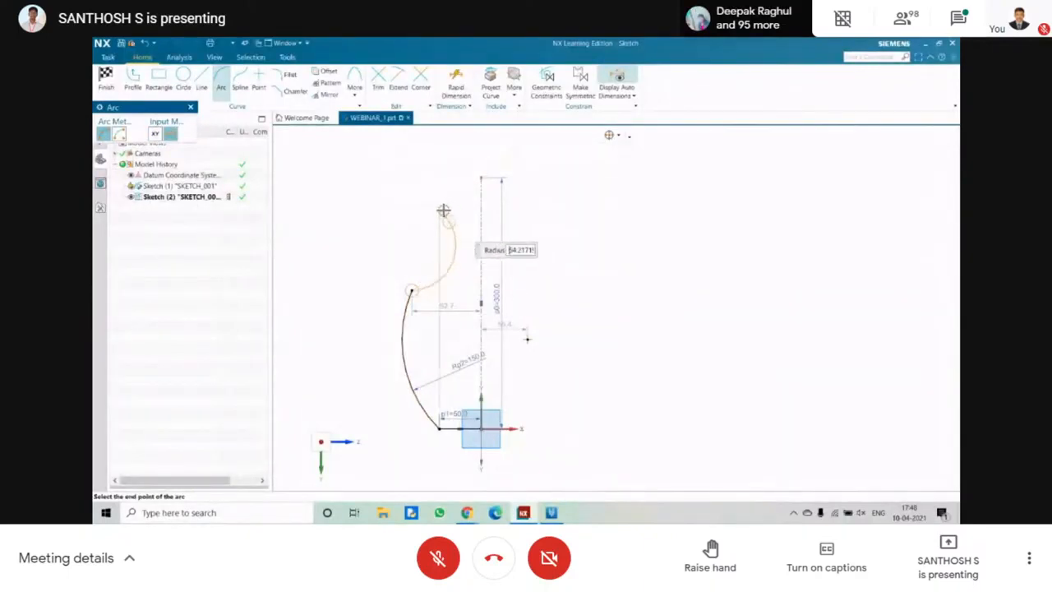
left_click(450, 209)
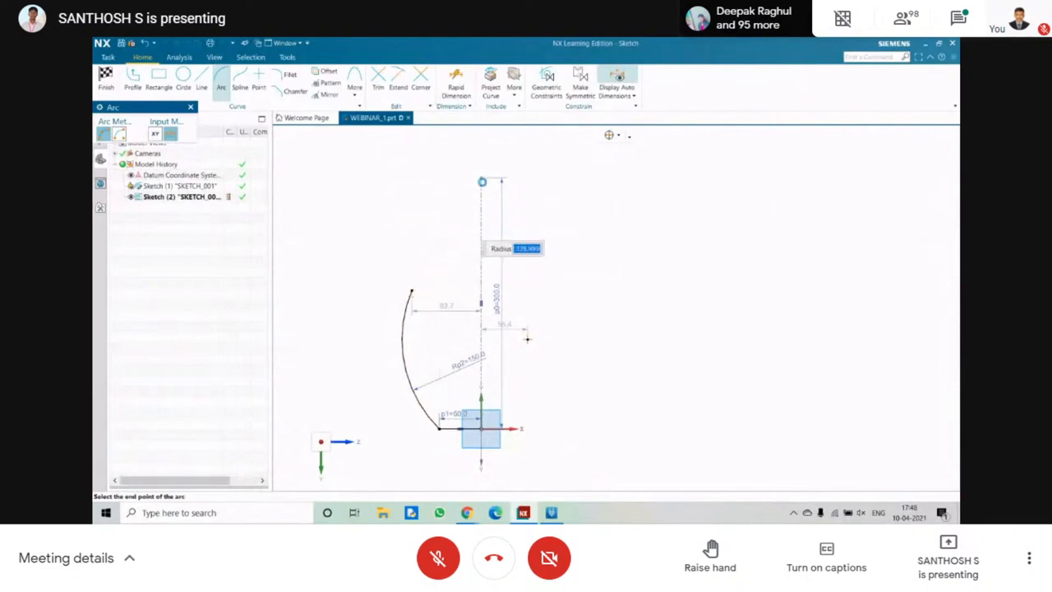
key("Escape")
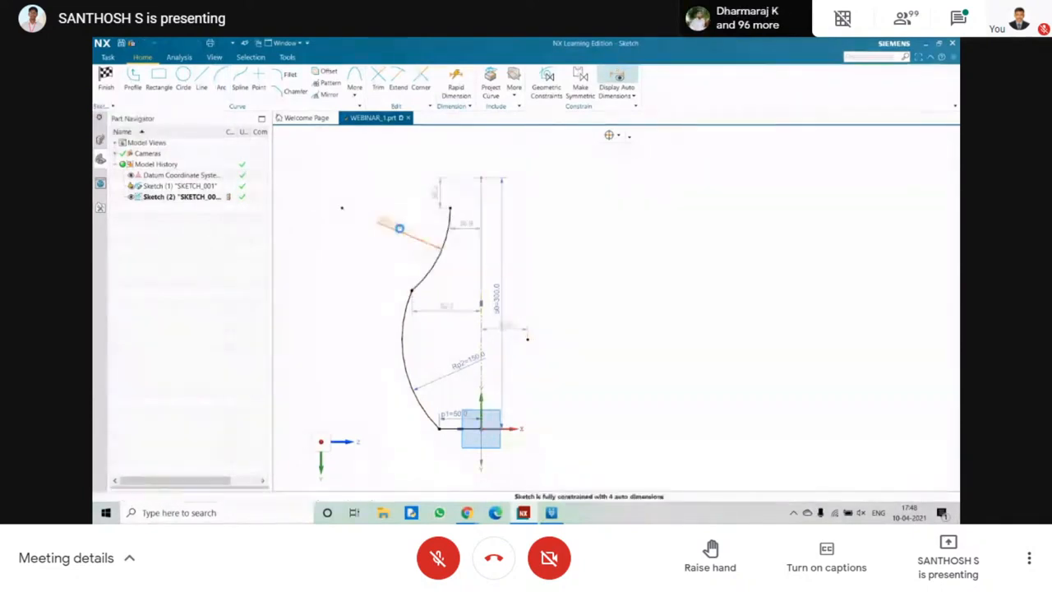
double_click(400, 228)
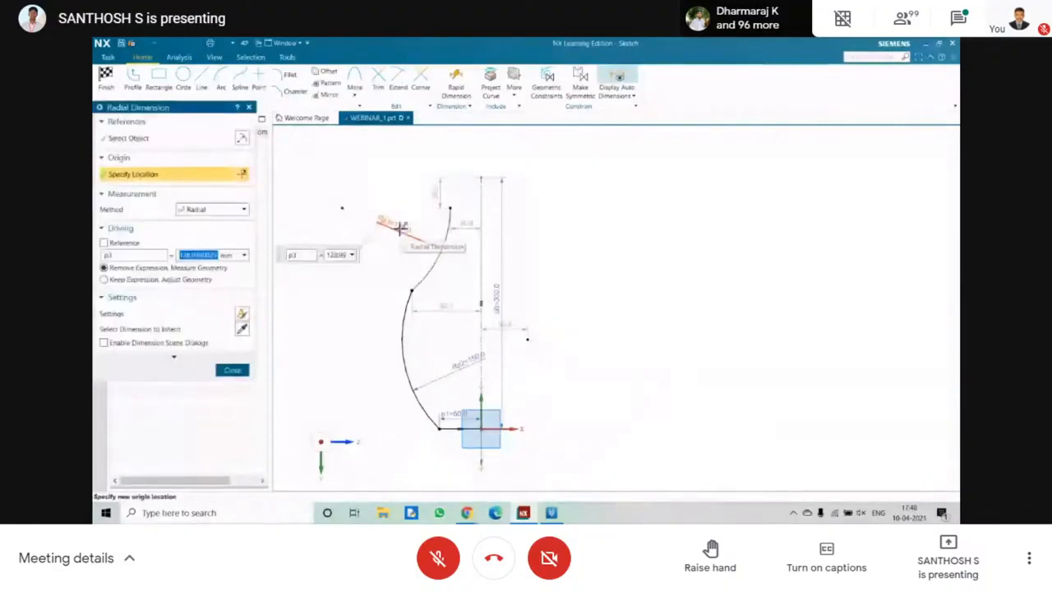
type("120")
key("Return")
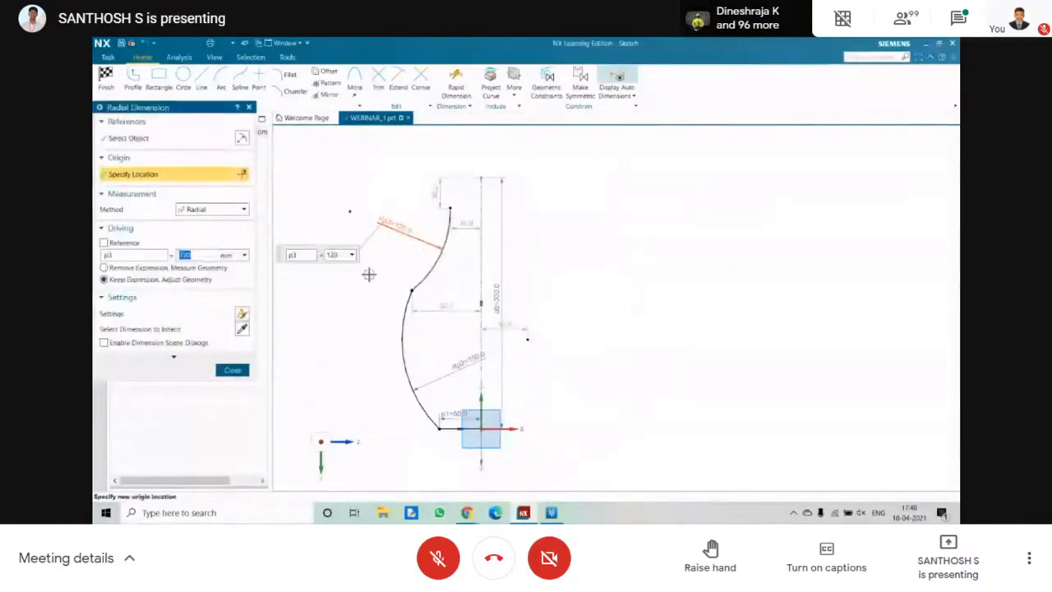
left_click(233, 370)
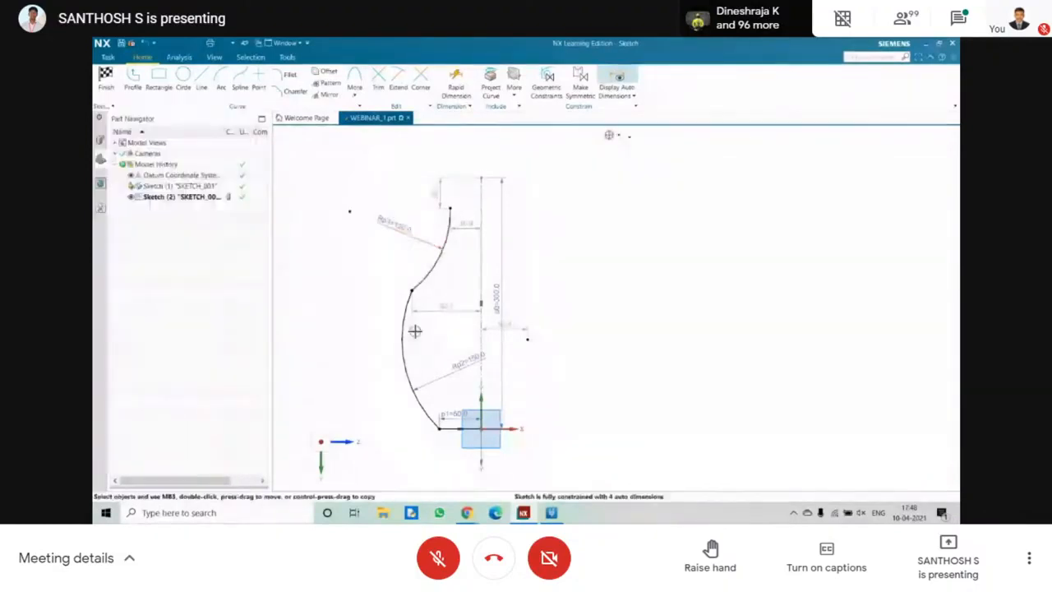
Set the distance from the junction of the two arcs to the centreline to 80 mm.
double_click(445, 307)
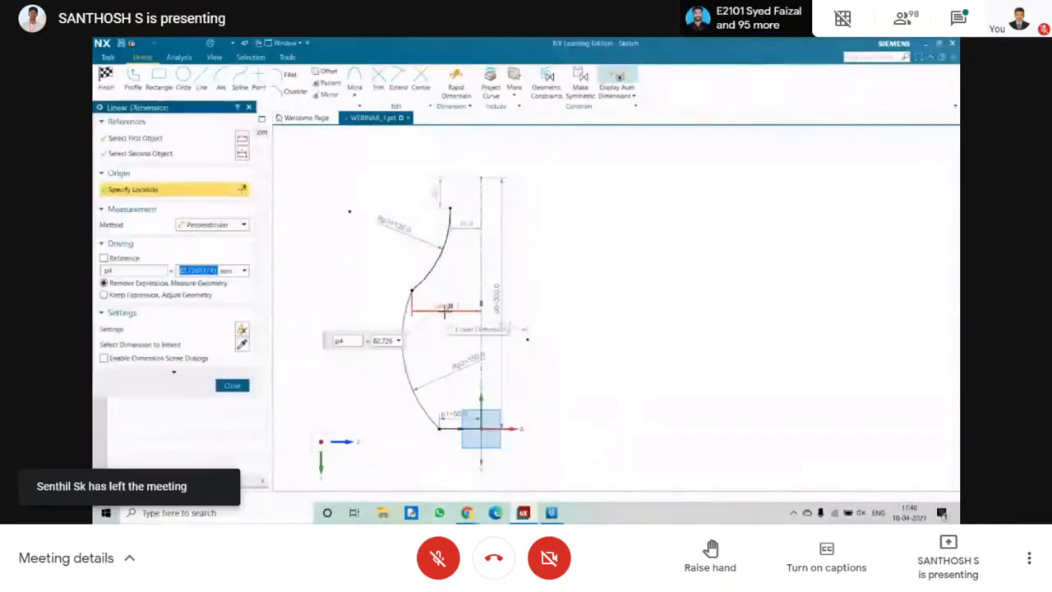
type("80")
key("Return")
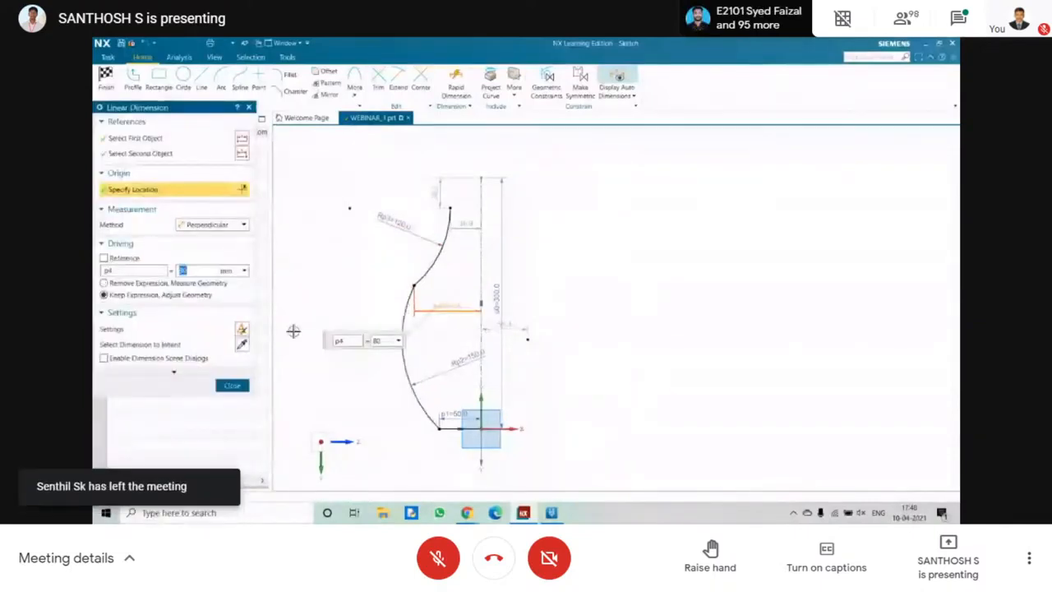
left_click(234, 385)
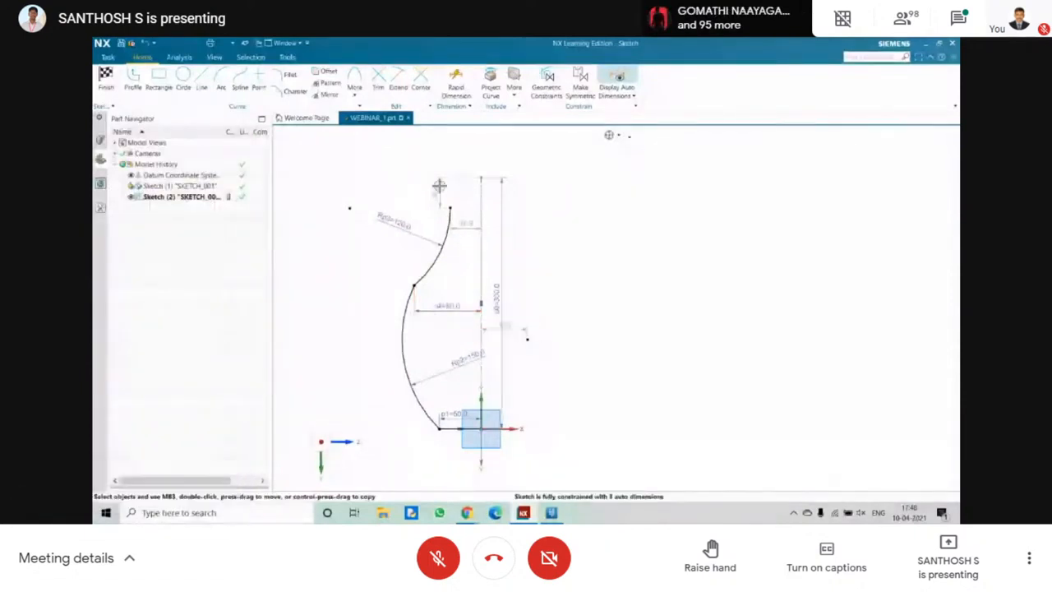
Draw a vertical line about 45 mm long upward from the second arc's upper end.
left_click(202, 80)
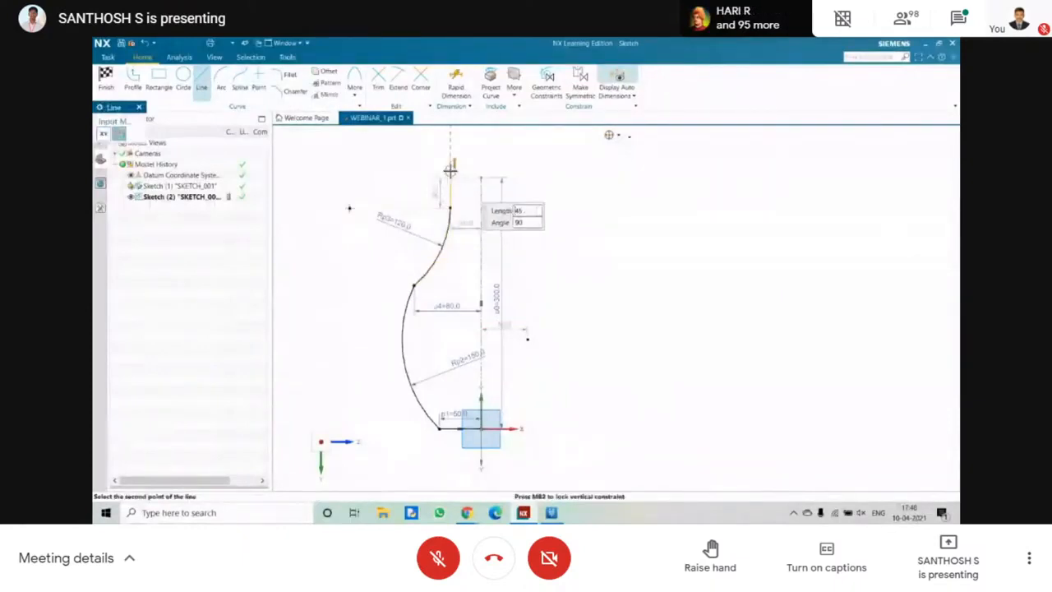
key("Escape")
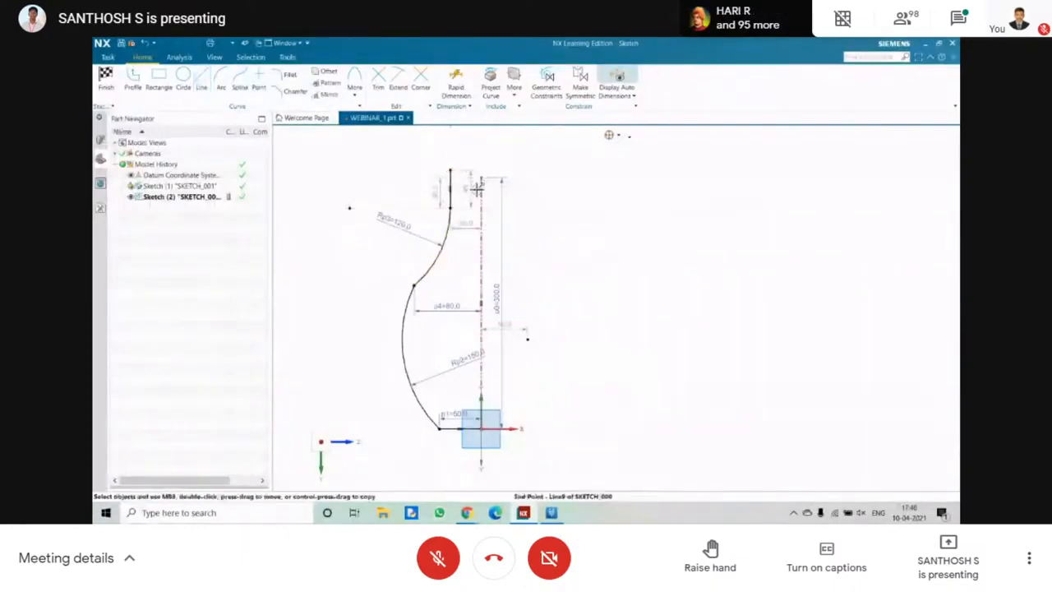
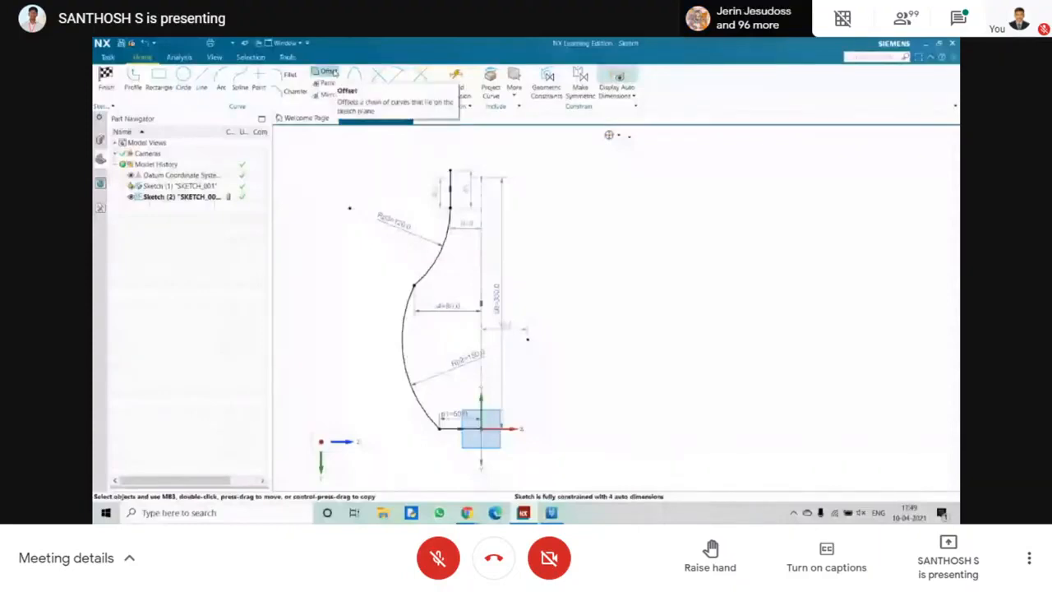
left_click(329, 72)
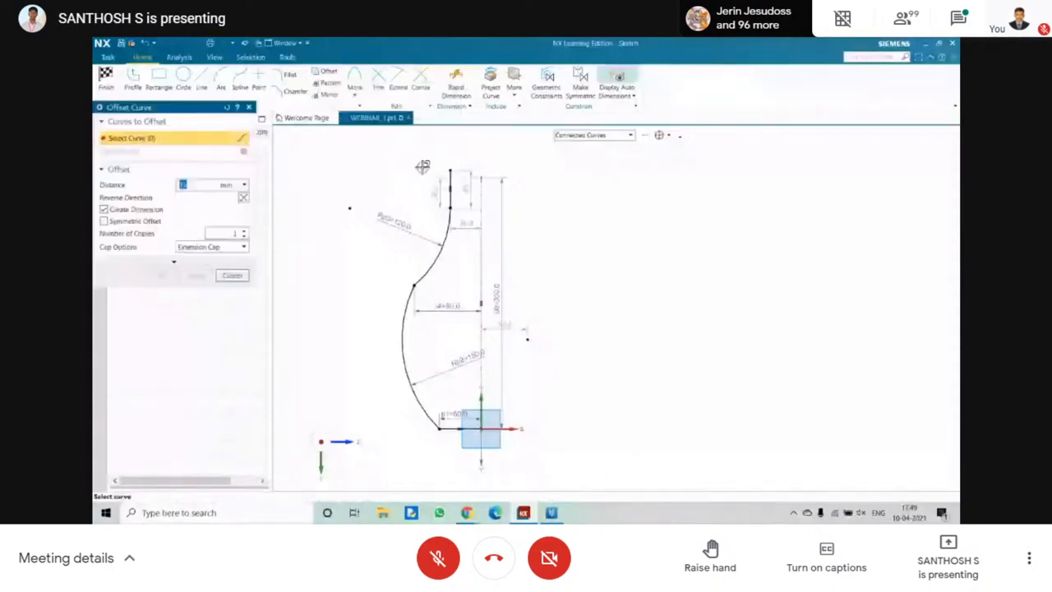
left_click(448, 191)
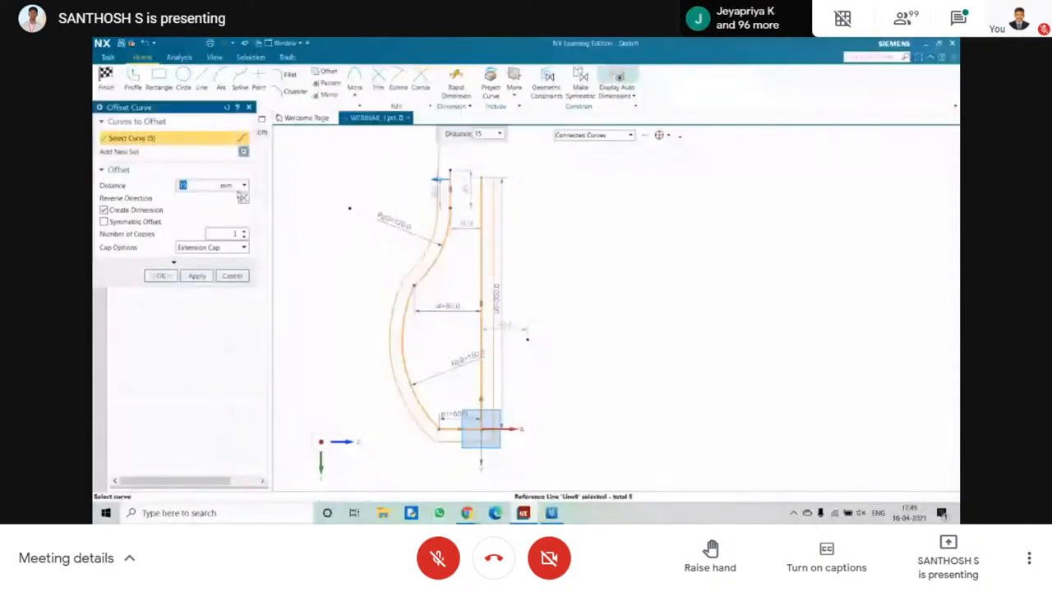
key("Escape")
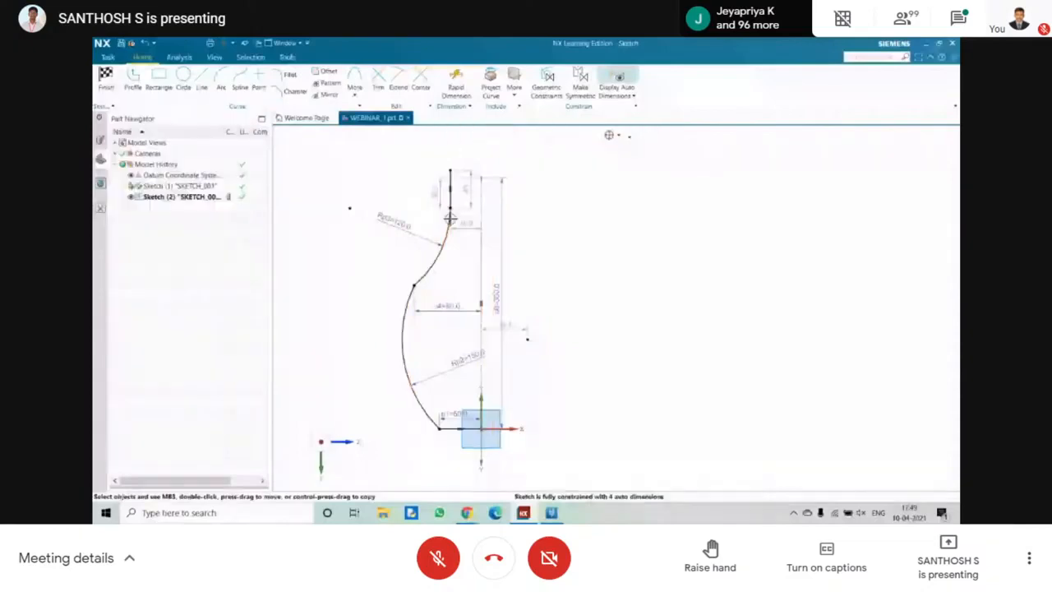
Draw a short vertical line crossing the base line, about 3.5 mm outward from the centreline.
scroll(479, 448, "down", 5)
scroll(480, 448, "up", 5)
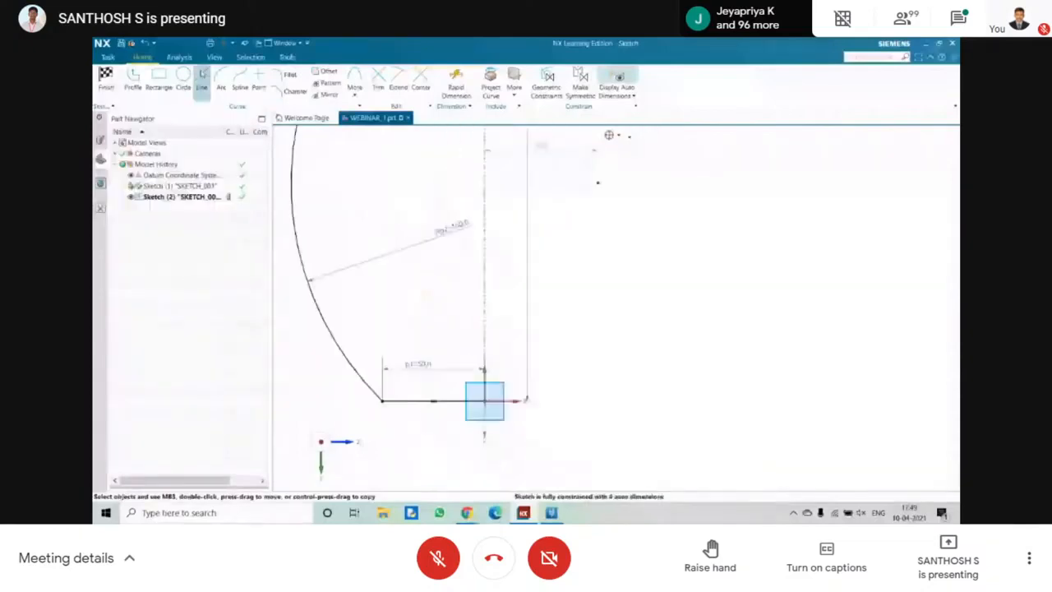
key("l")
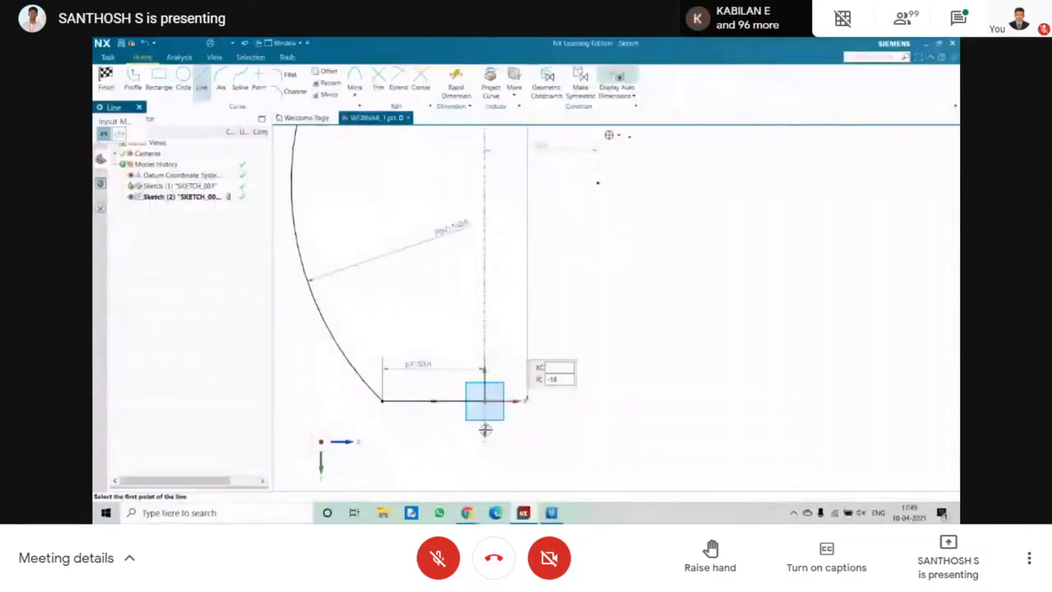
scroll(483, 415, "up", 3)
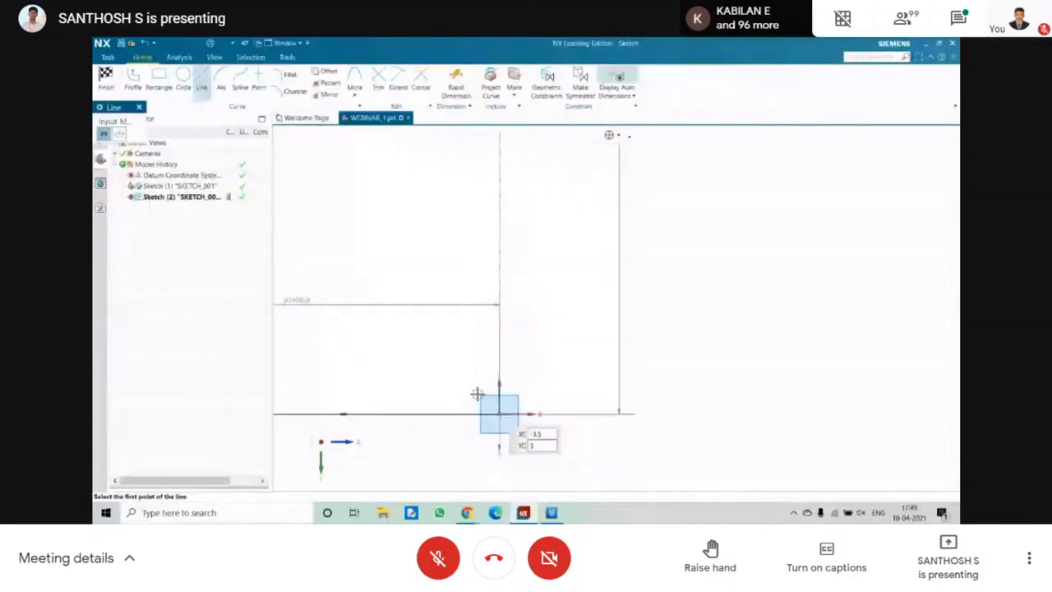
key("Escape")
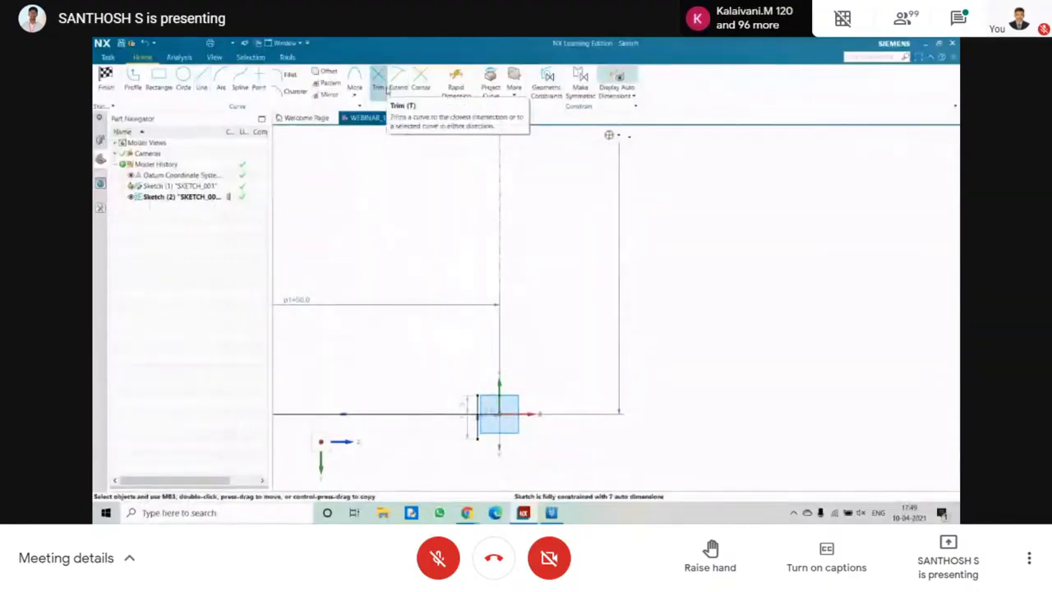
Trim away the part of the base line between the short vertical line and the centreline.
left_click(383, 87)
scroll(477, 390, "up", 3)
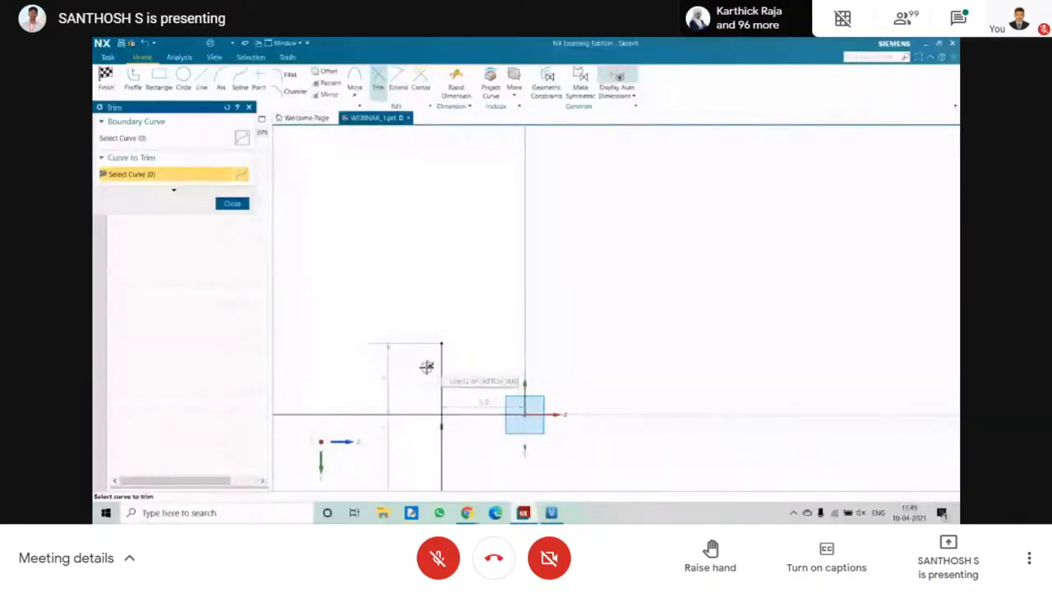
left_click(466, 413)
key("Escape")
scroll(465, 413, "up", 4)
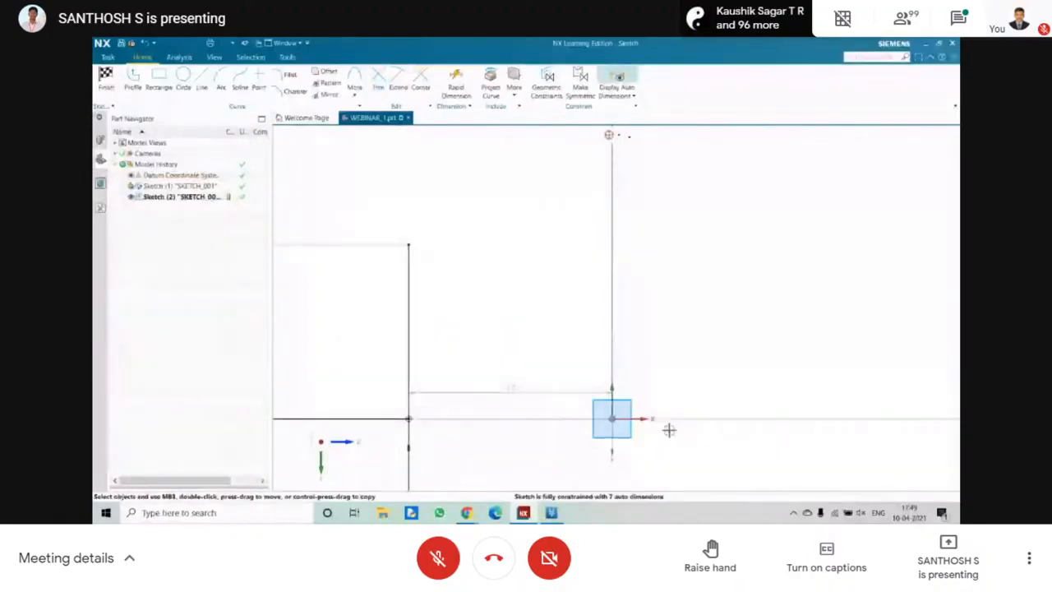
Delete the short vertical line that crosses the base line's trimmed end.
left_click(407, 280)
key("Delete")
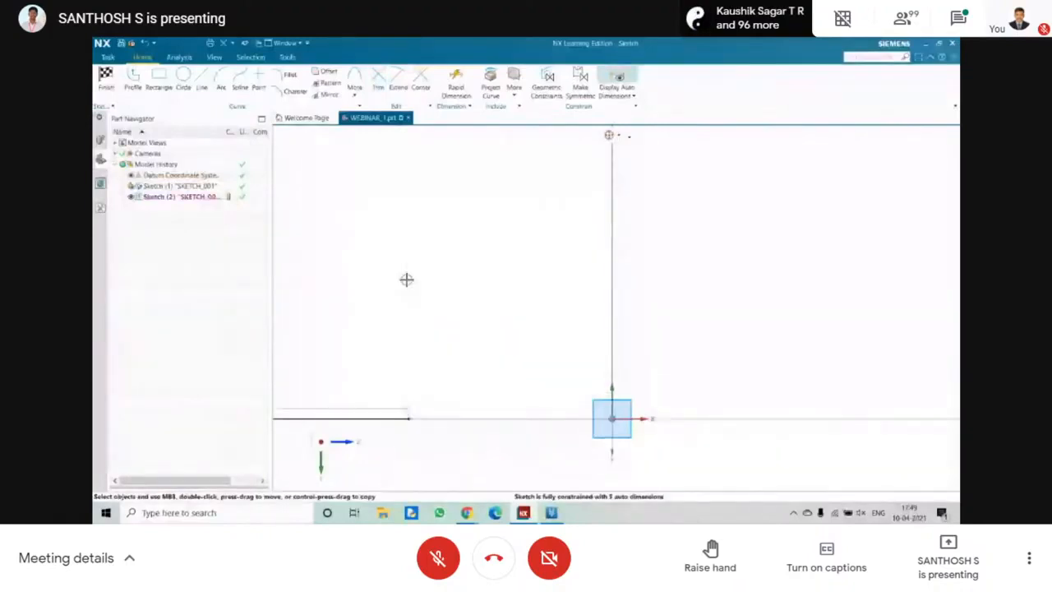
left_click(398, 87)
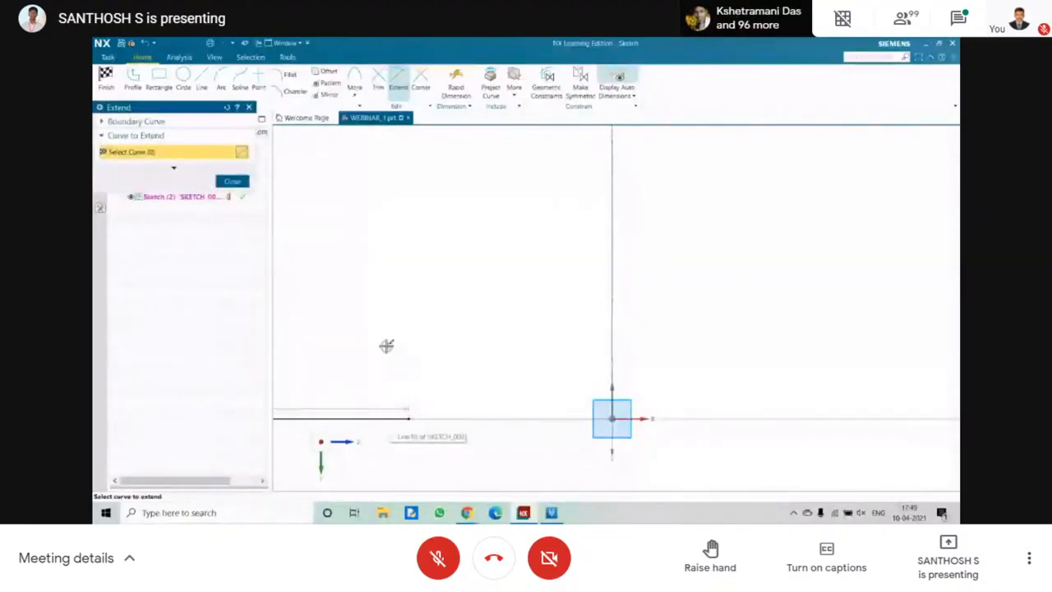
key("Escape")
Offset the connected profile curves by -15 mm towards the centreline to form the vase wall.
scroll(391, 342, "down", 9)
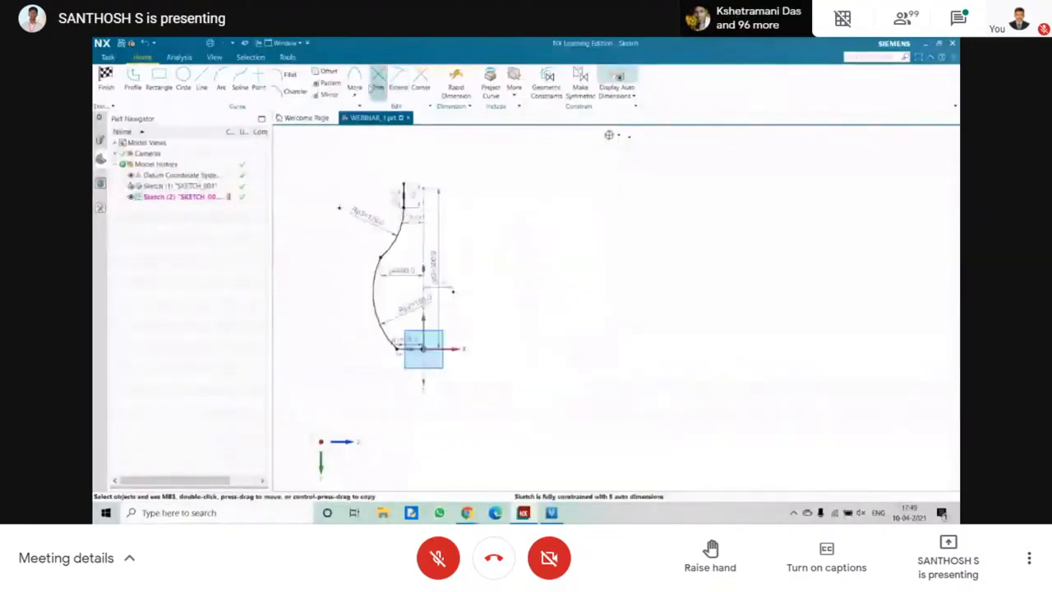
left_click(328, 72)
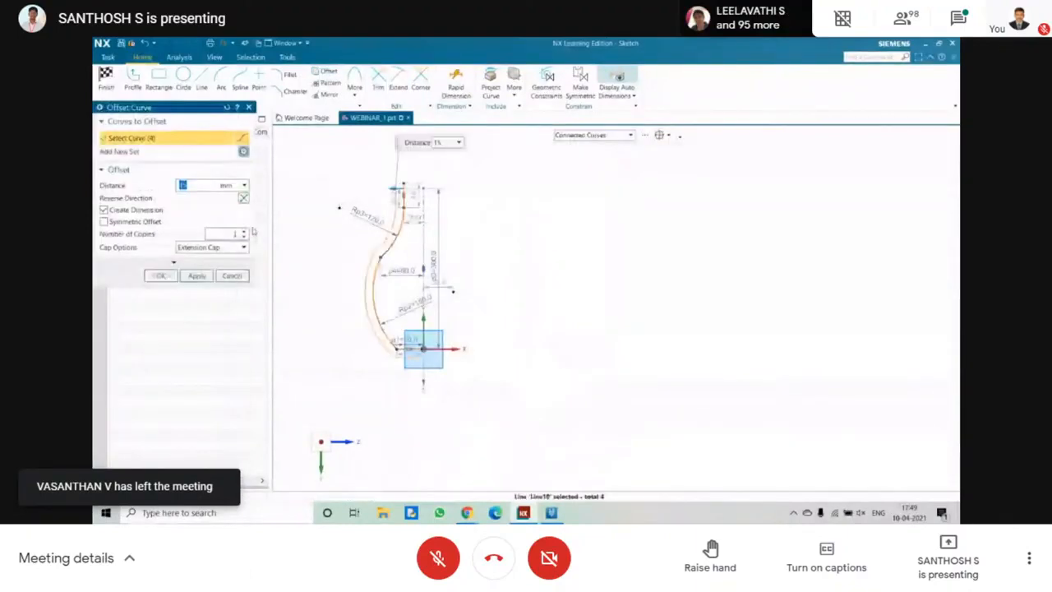
type("-15")
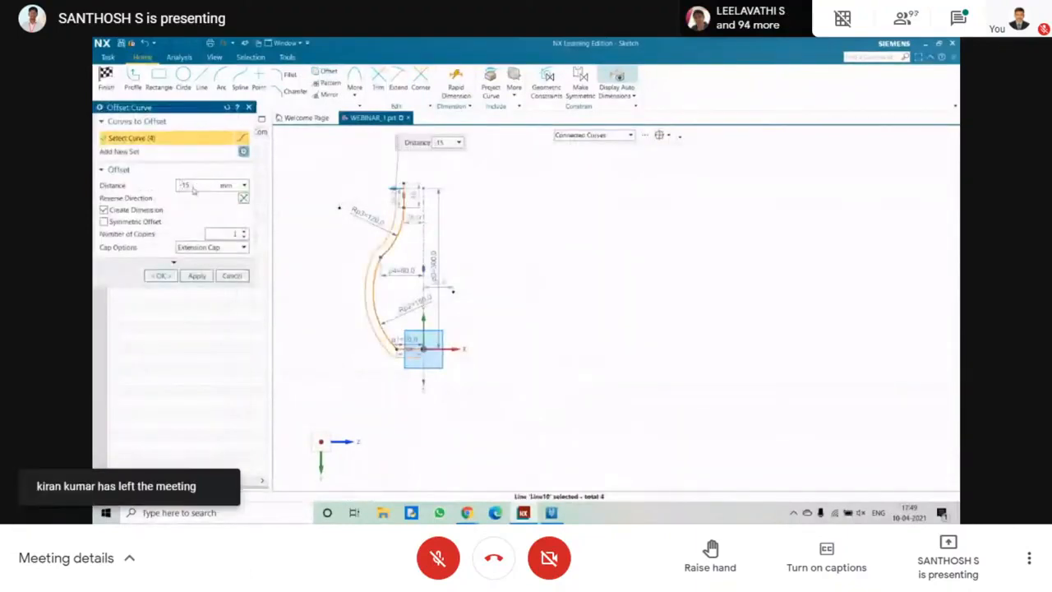
key("Return")
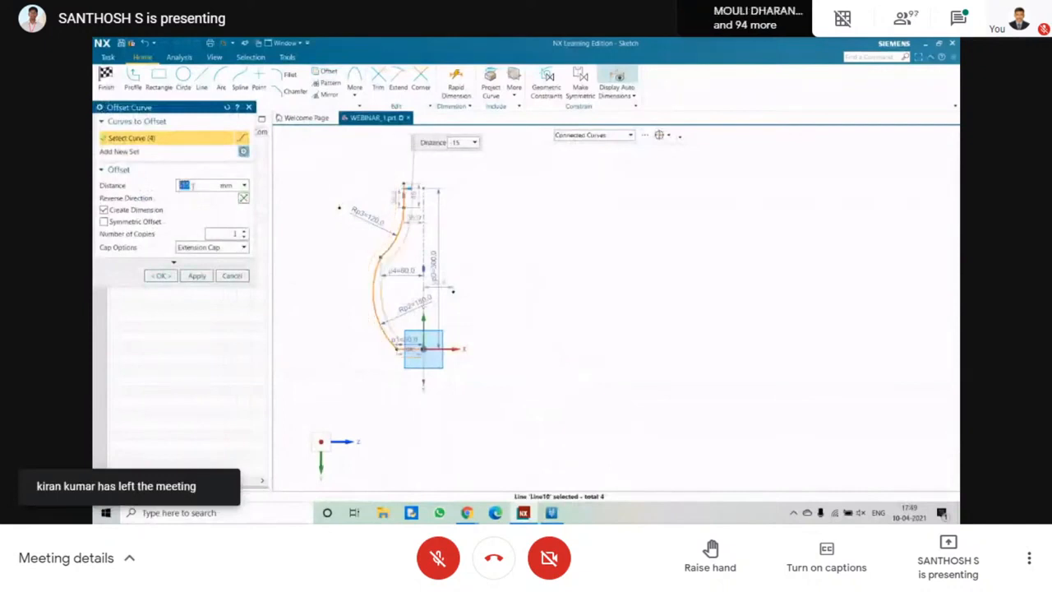
left_click(234, 275)
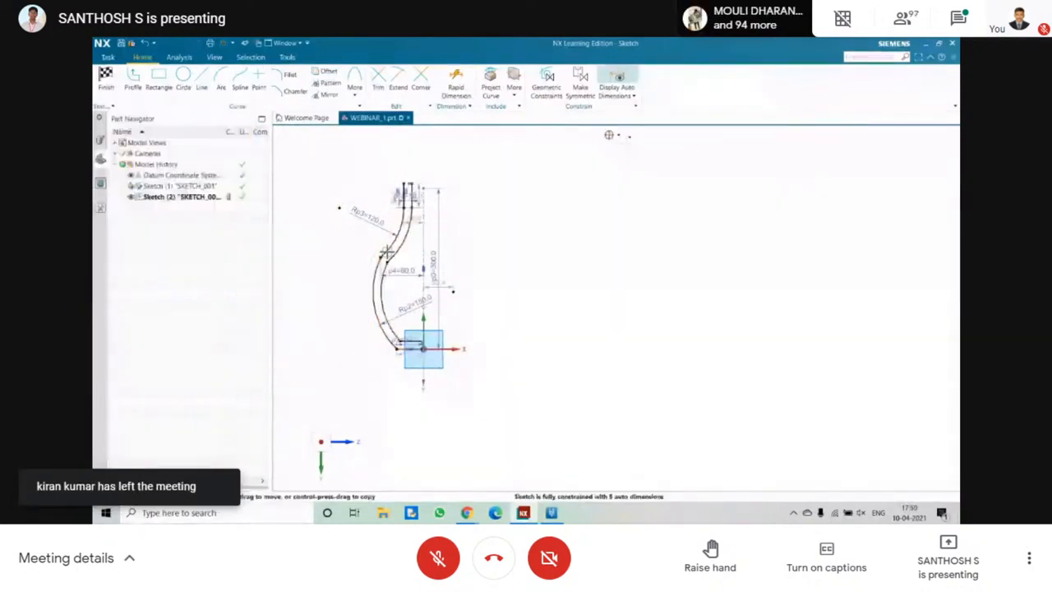
Close the wall profile with straight lines across its neck end and its base end, and finish the sketch.
scroll(386, 162, "up", 6)
left_click(188, 78)
left_click(201, 79)
scroll(496, 231, "up", 4)
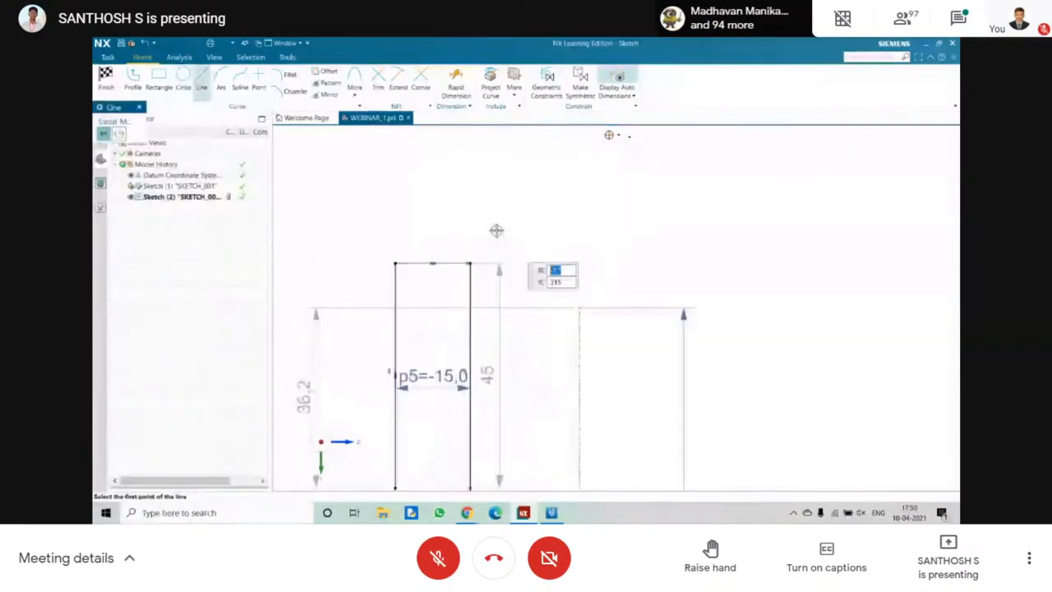
scroll(497, 231, "down", 8)
scroll(495, 300, "up", 5)
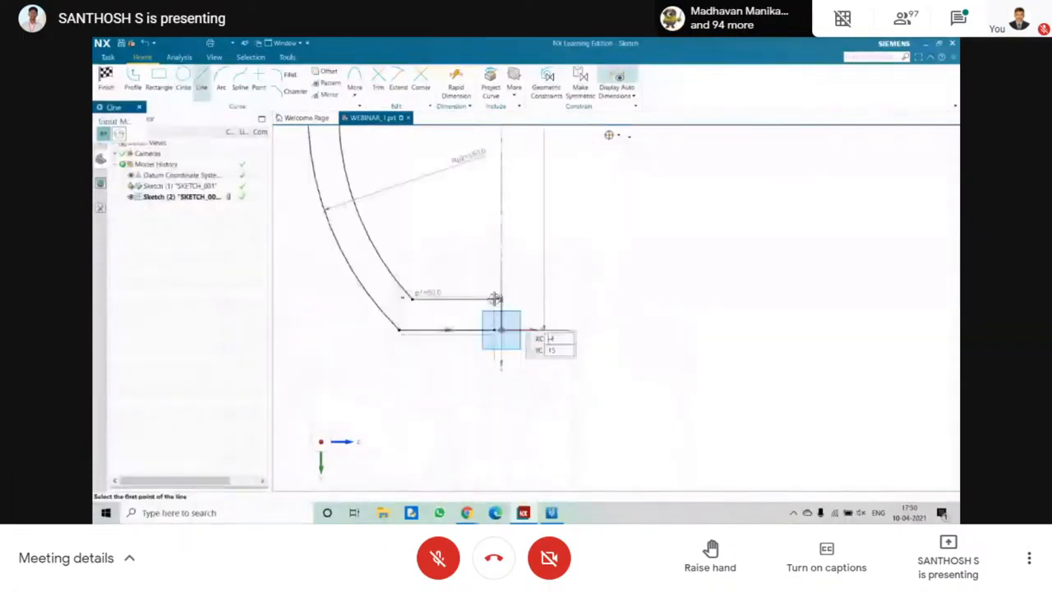
left_click(496, 298)
scroll(495, 298, "up", 3)
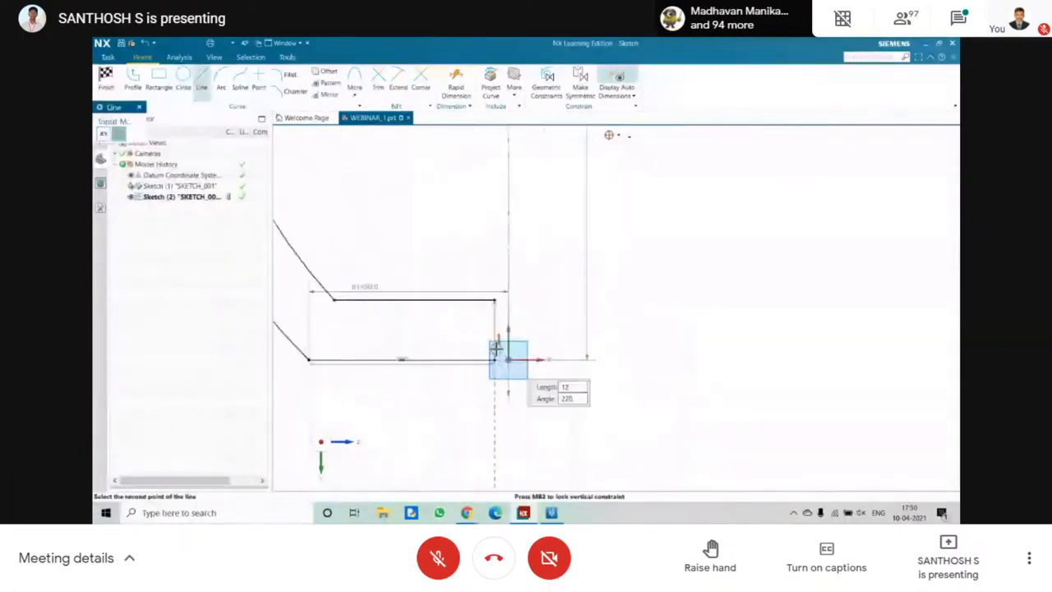
left_click(496, 359)
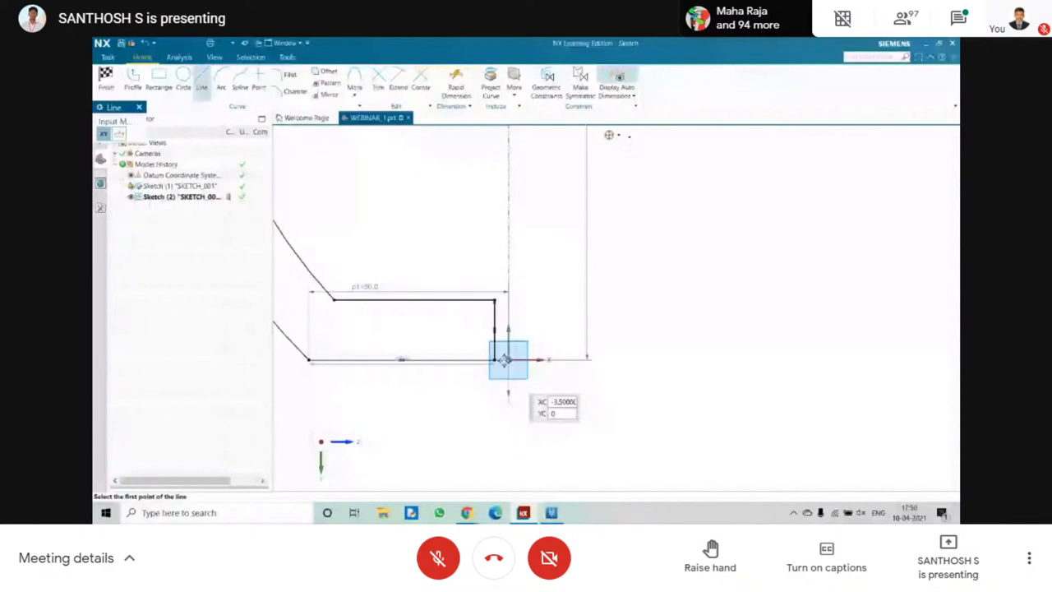
key("Escape")
key("ctrl+q")
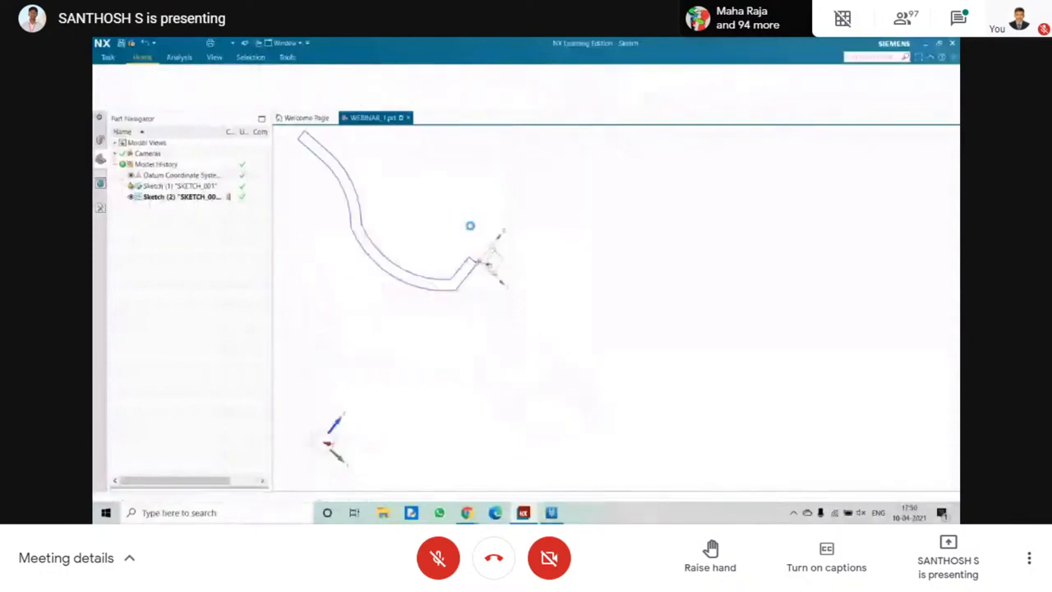
Revolve the closed wall profile 360° about the vertical axis through the origin, with Boolean set to None.
mouse_move(471, 225)
middle_mouse_down()
mouse_move(423, 255)
mouse_move(587, 296)
mouse_move(628, 350)
middle_mouse_up()
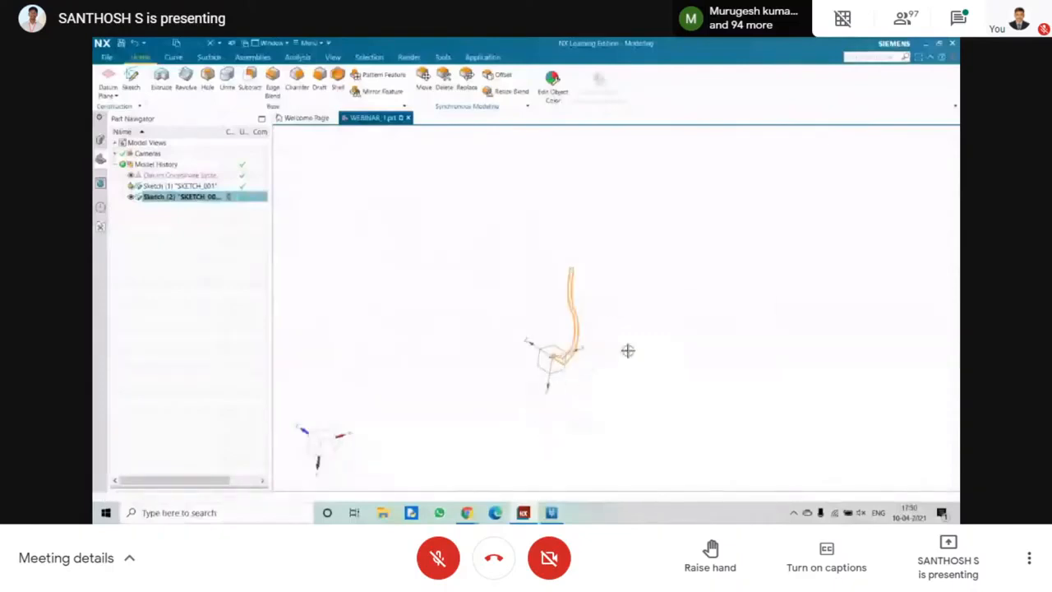
scroll(587, 302, "up", 4)
left_click(585, 300)
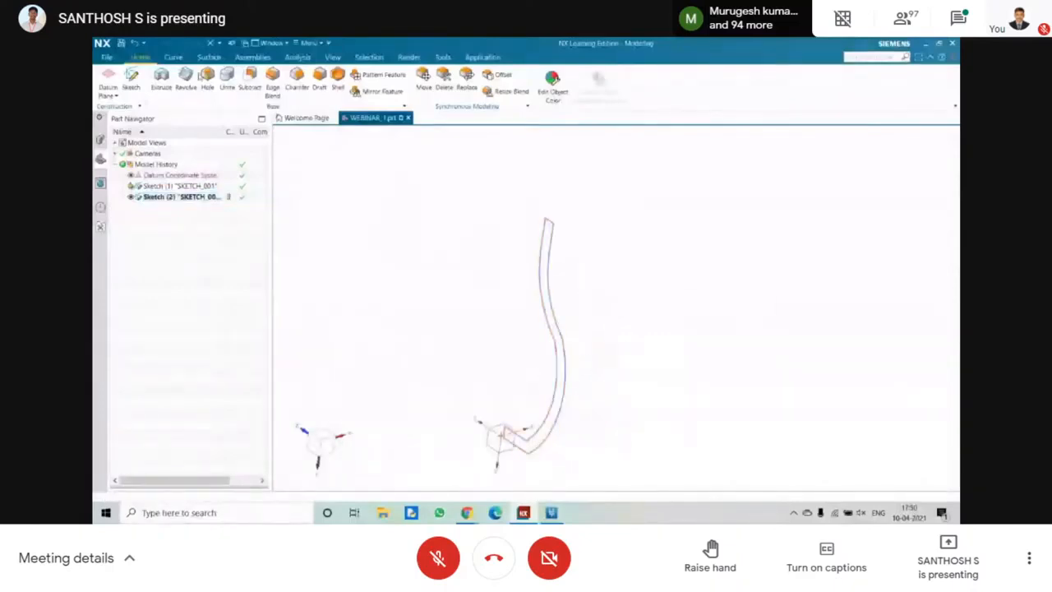
left_click(186, 75)
left_click(144, 190)
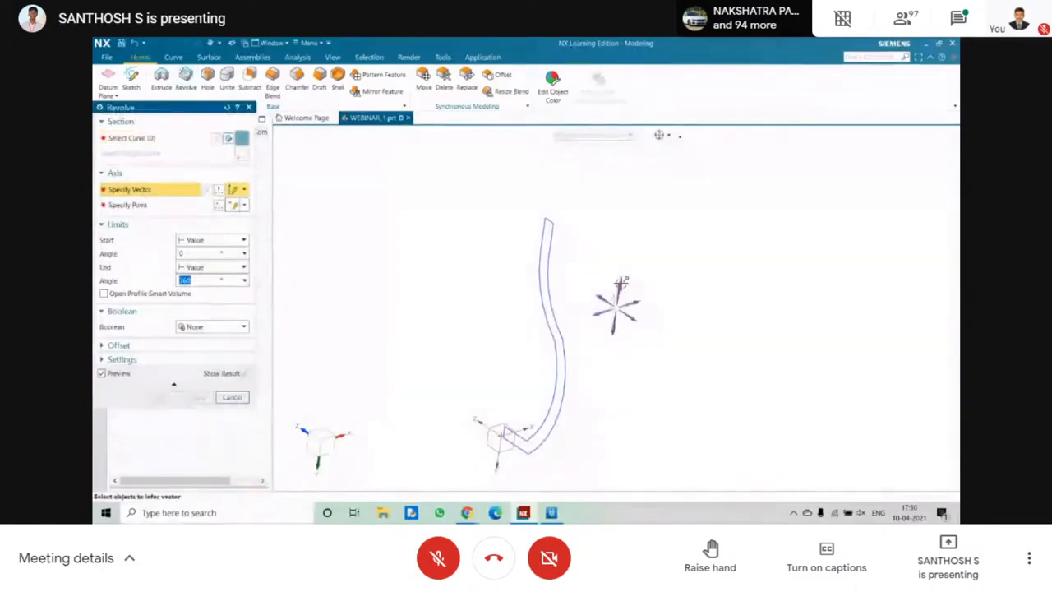
left_click(620, 283)
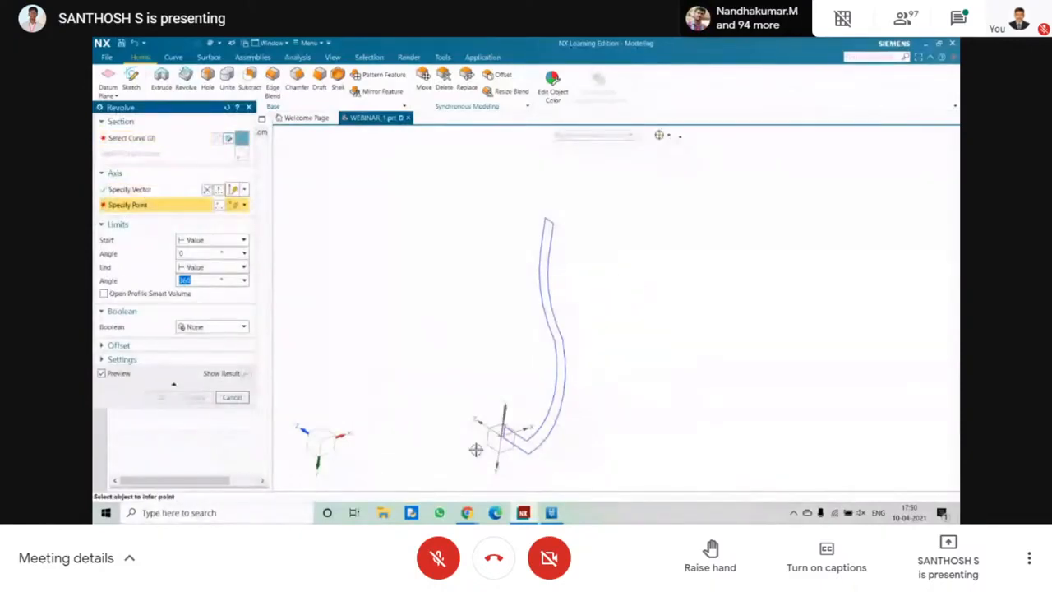
left_click(501, 436)
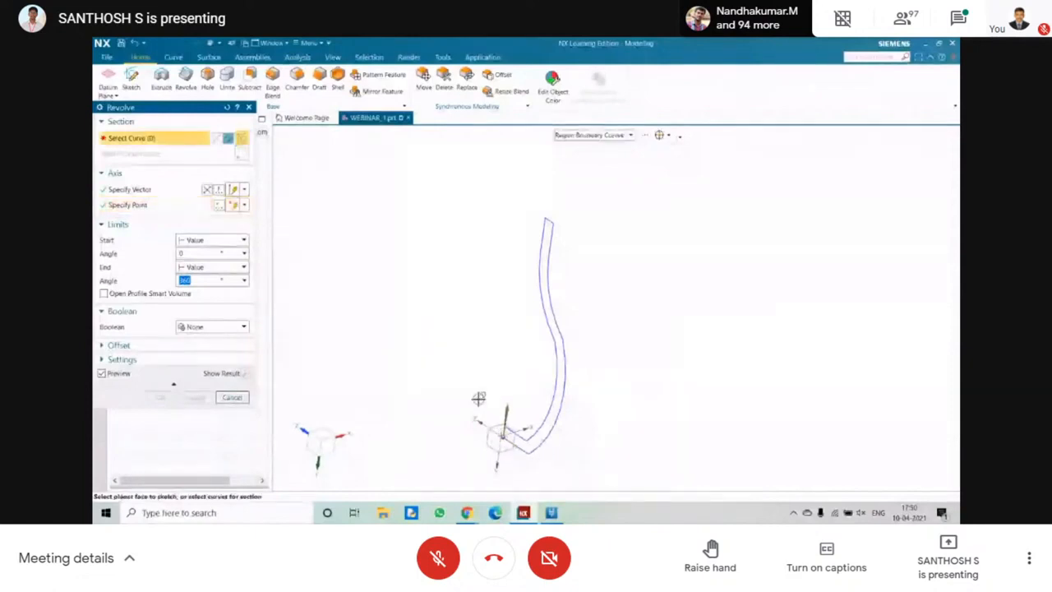
left_click(560, 367)
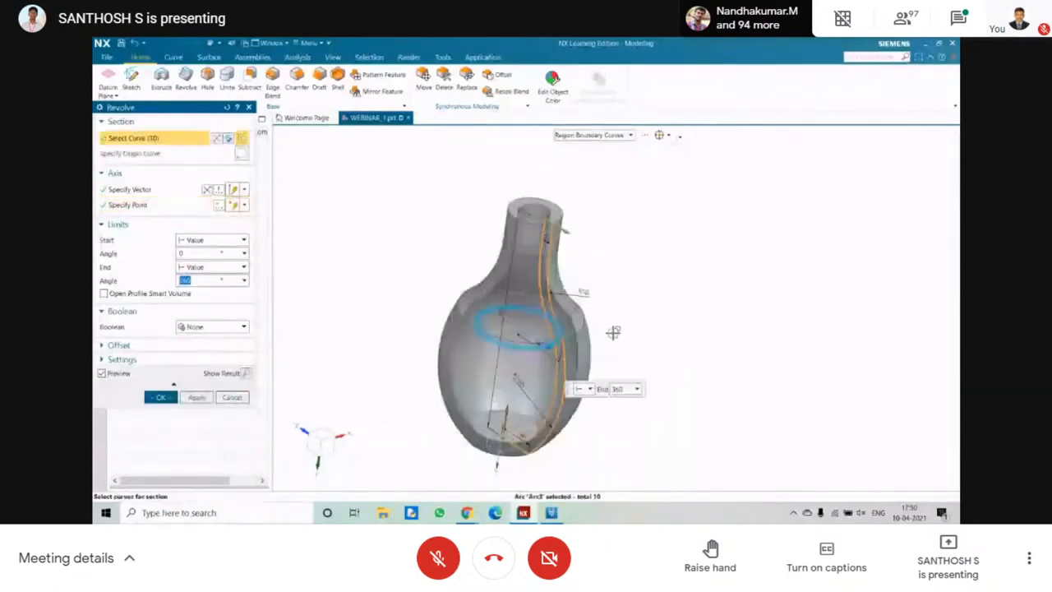
mouse_move(391, 313)
middle_mouse_down()
mouse_move(376, 325)
mouse_move(375, 305)
middle_mouse_up()
left_click(161, 397)
Orient the model to a straight side view and delete the sketch SKETCH_001.
middle_click_drag(472, 353, 408, 332)
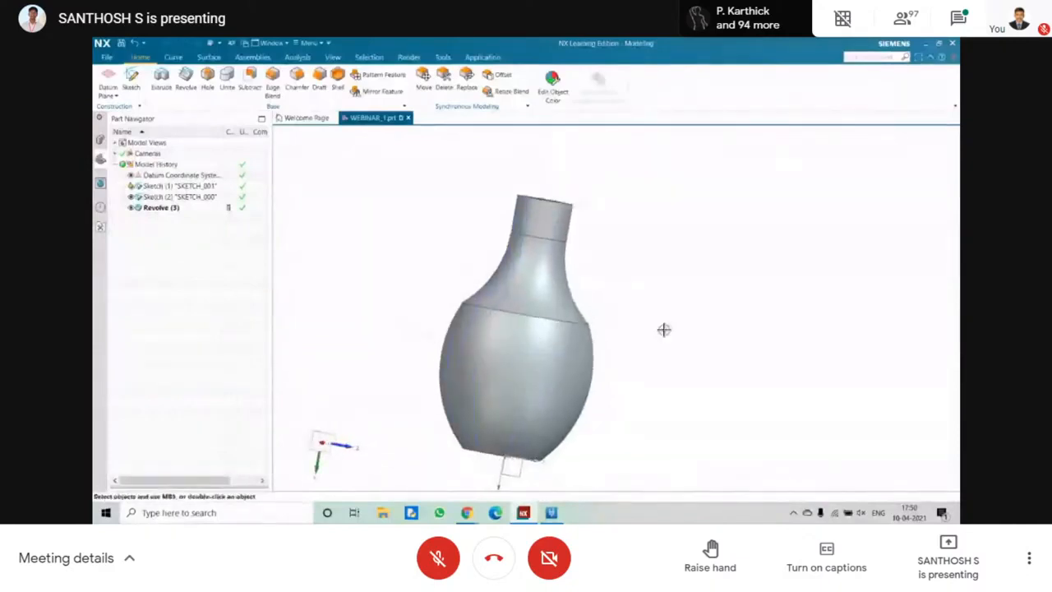
left_click(319, 441)
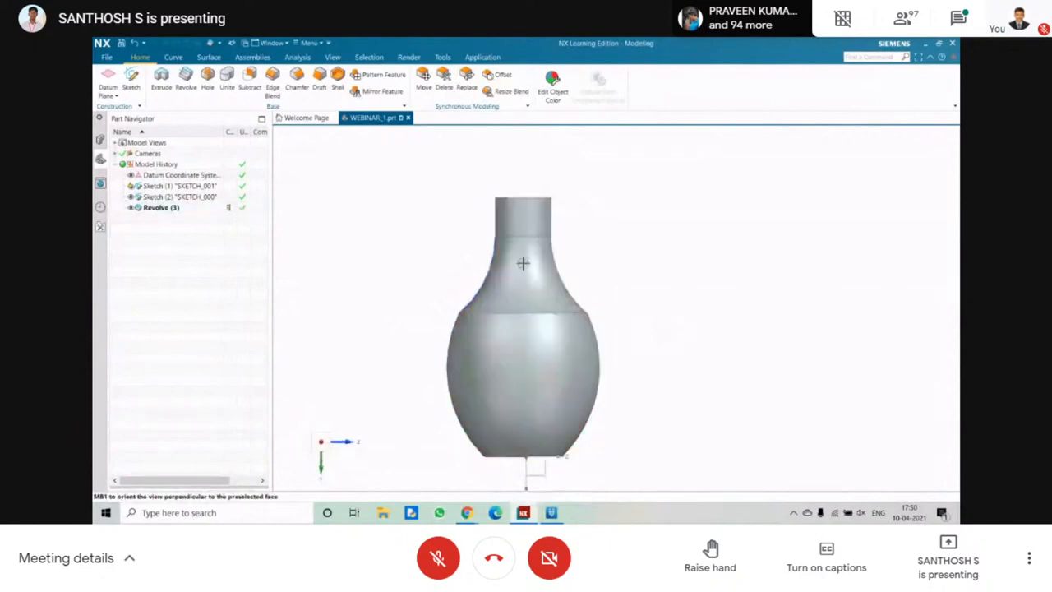
left_click(164, 186)
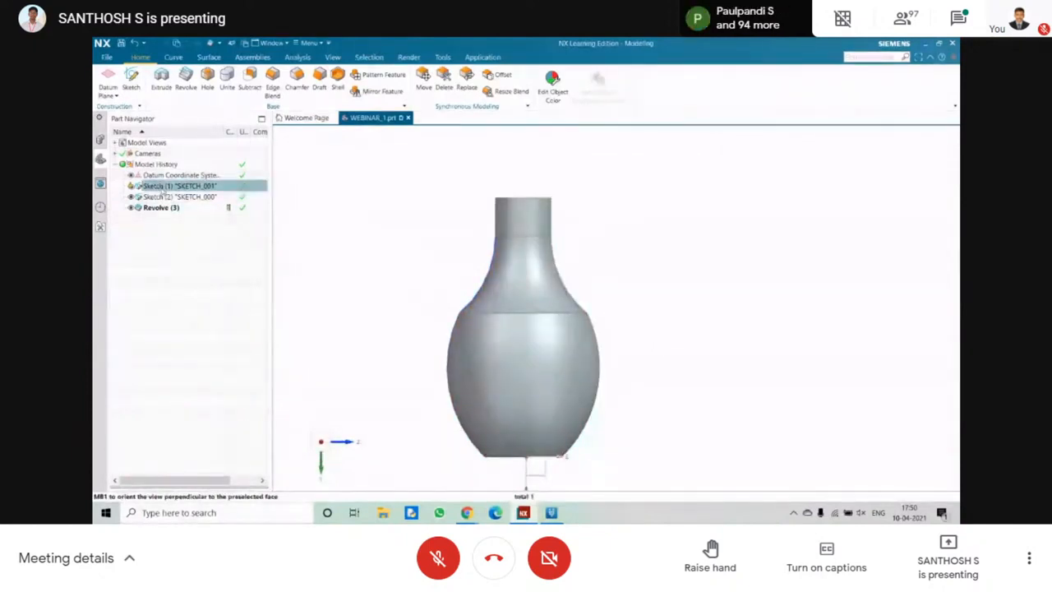
key("Delete")
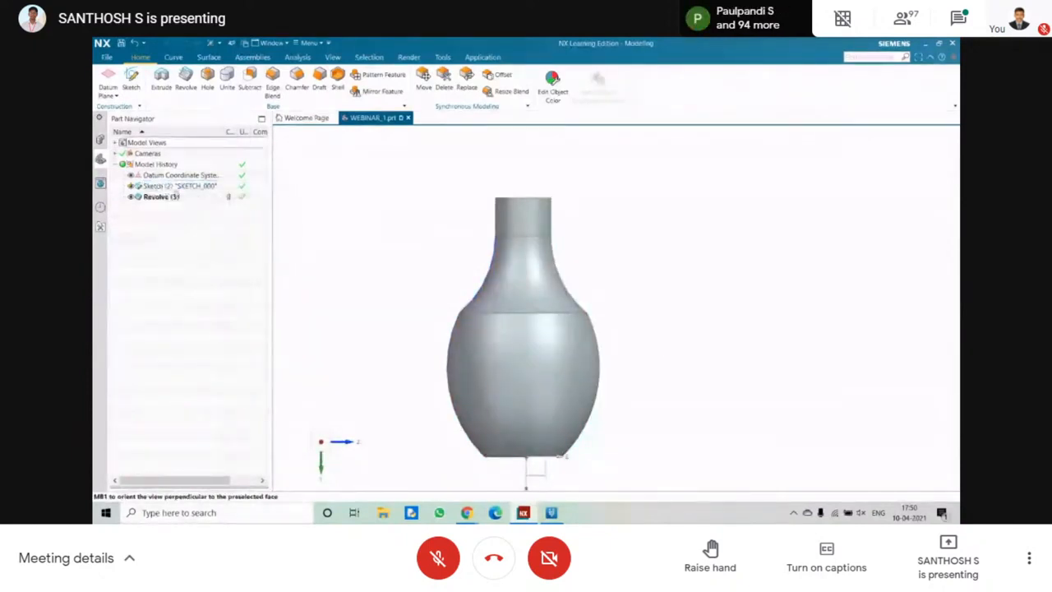
Reopen SKETCH_000 and draw an upward-bulging three-point arc outward from the neck's top outer corner.
double_click(175, 187)
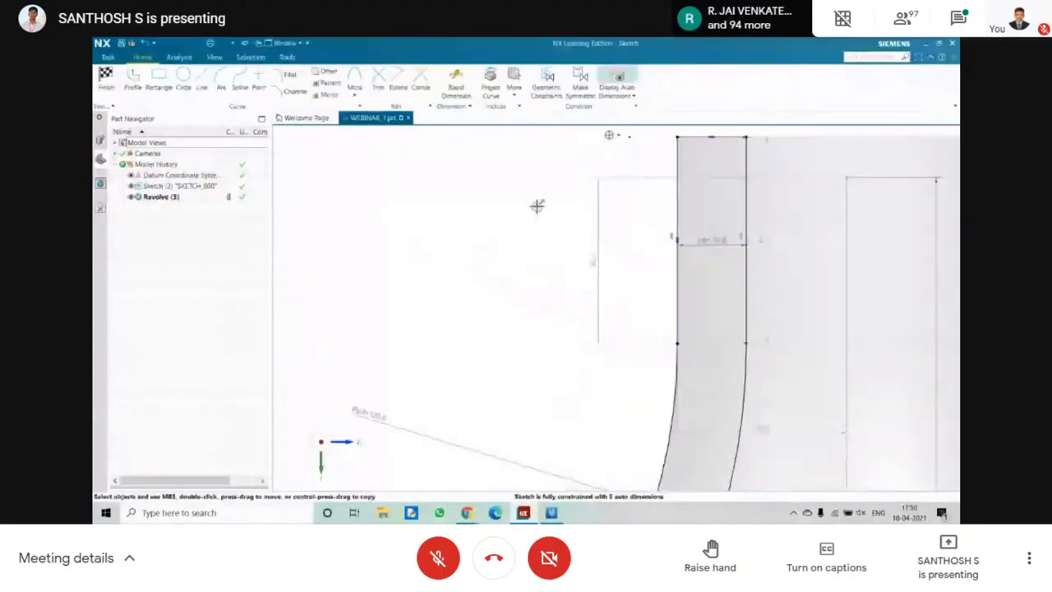
left_click(221, 80)
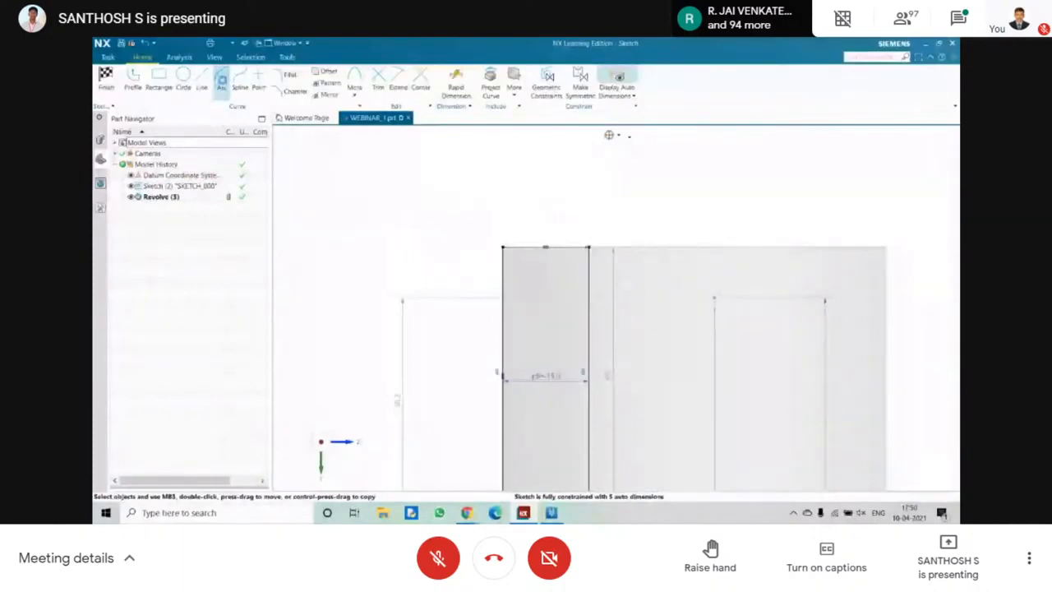
left_click(502, 246)
left_click(305, 226)
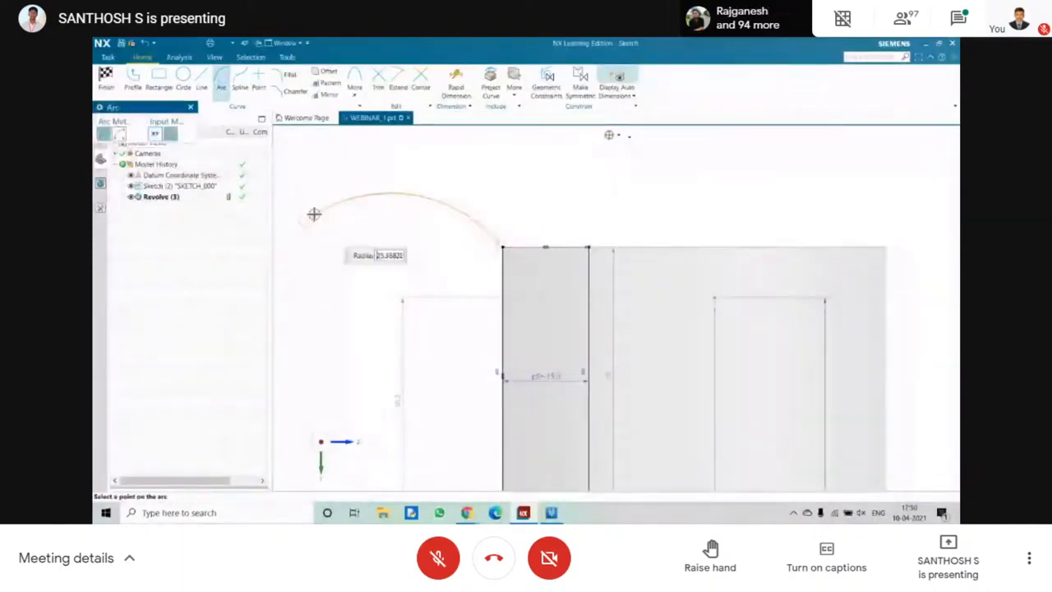
left_click(322, 207)
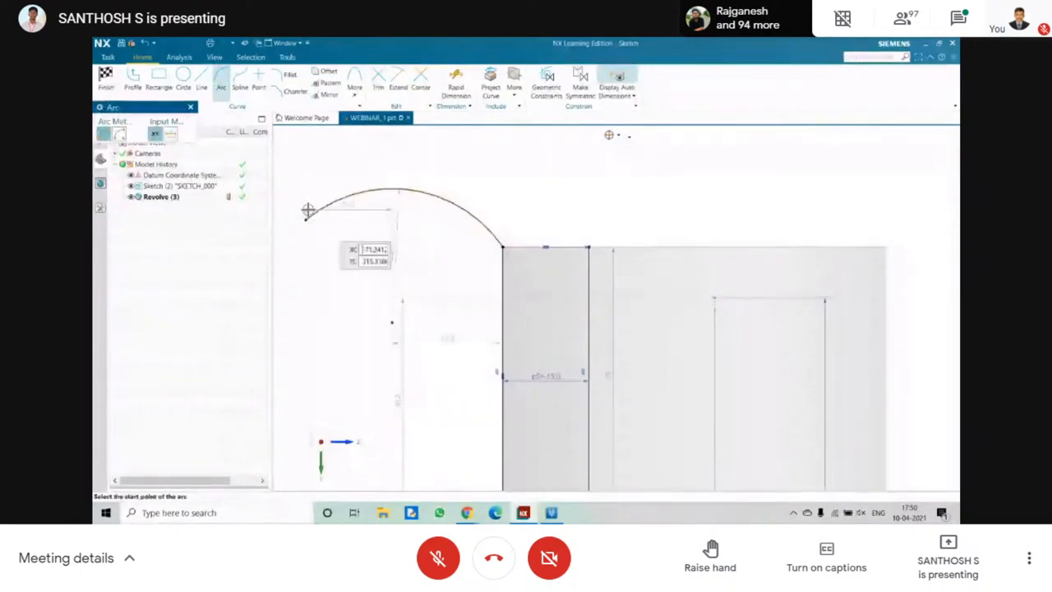
Draw a second upward-bulging three-point arc from the neck's top inner corner, running outward above the first rim arc.
left_click(588, 247)
left_click(301, 156)
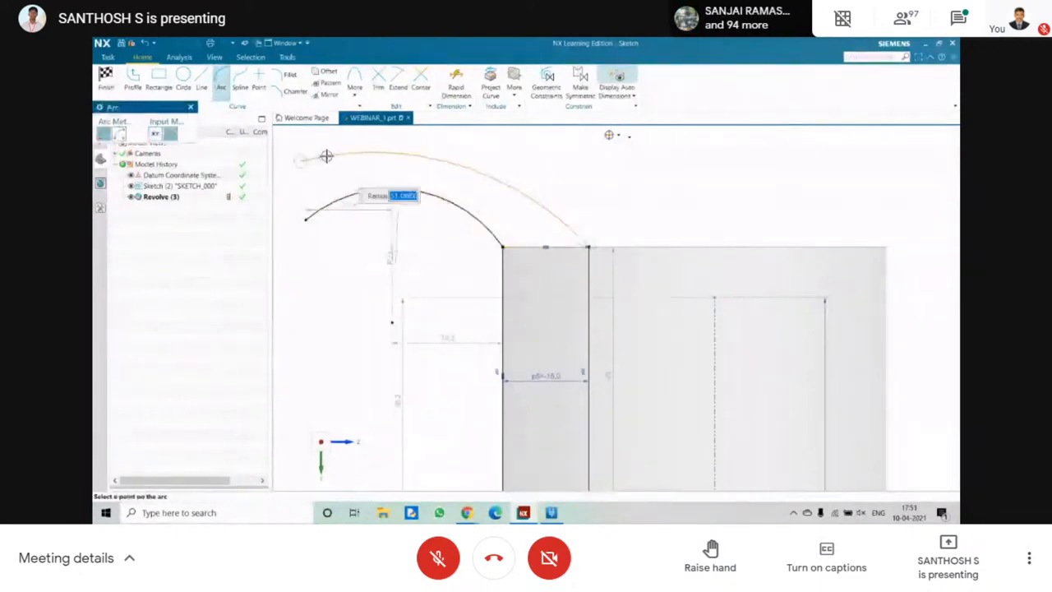
left_click(333, 149)
key("Escape")
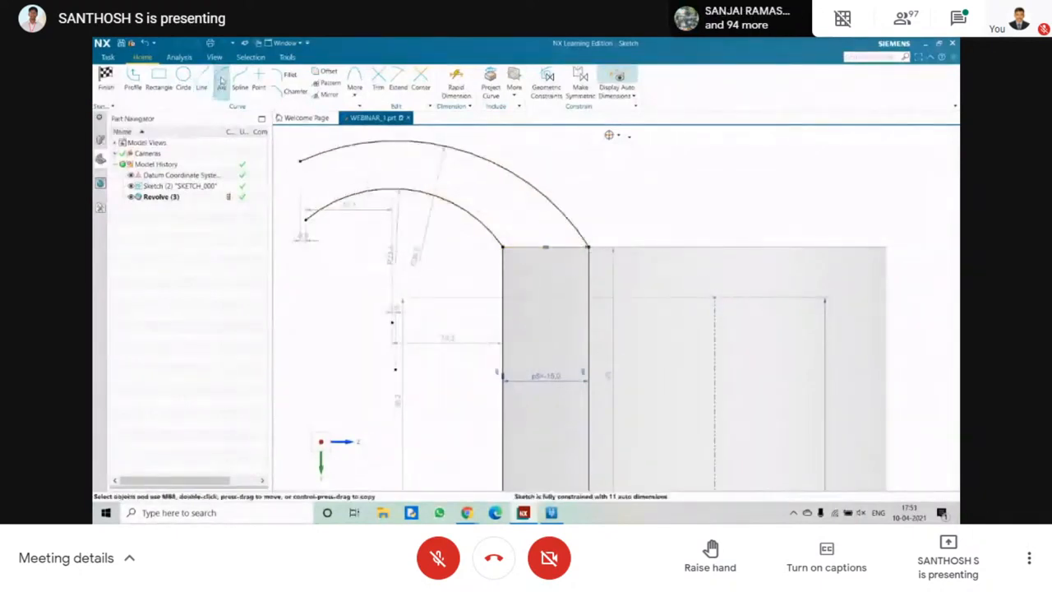
Close the rim's outer end with an outward-bulging three-point arc joining the free ends of the two rim arcs.
left_click(221, 79)
left_click(301, 160)
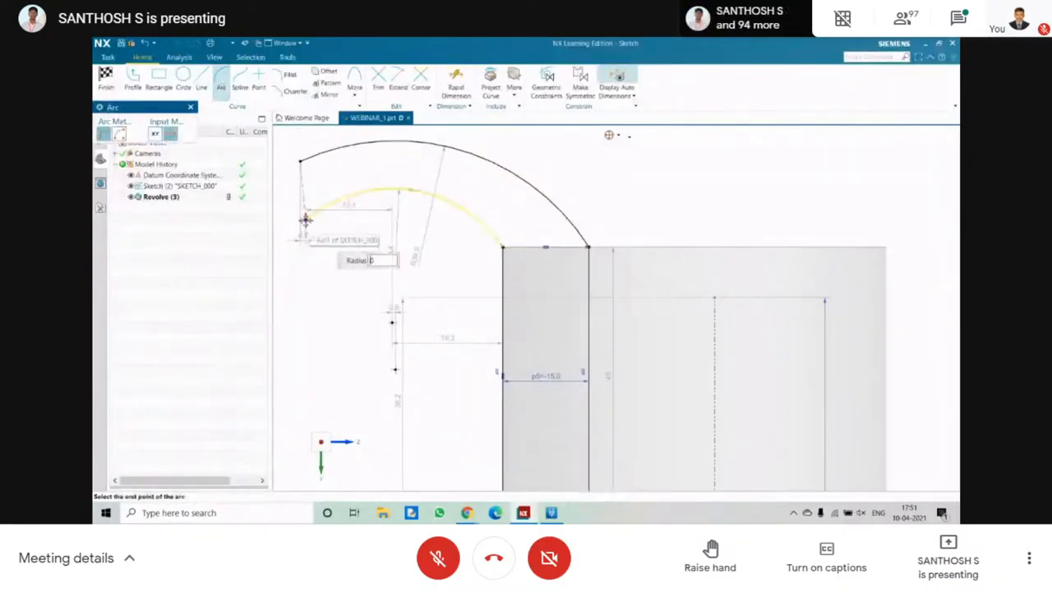
left_click(306, 219)
left_click(289, 197)
key("Escape")
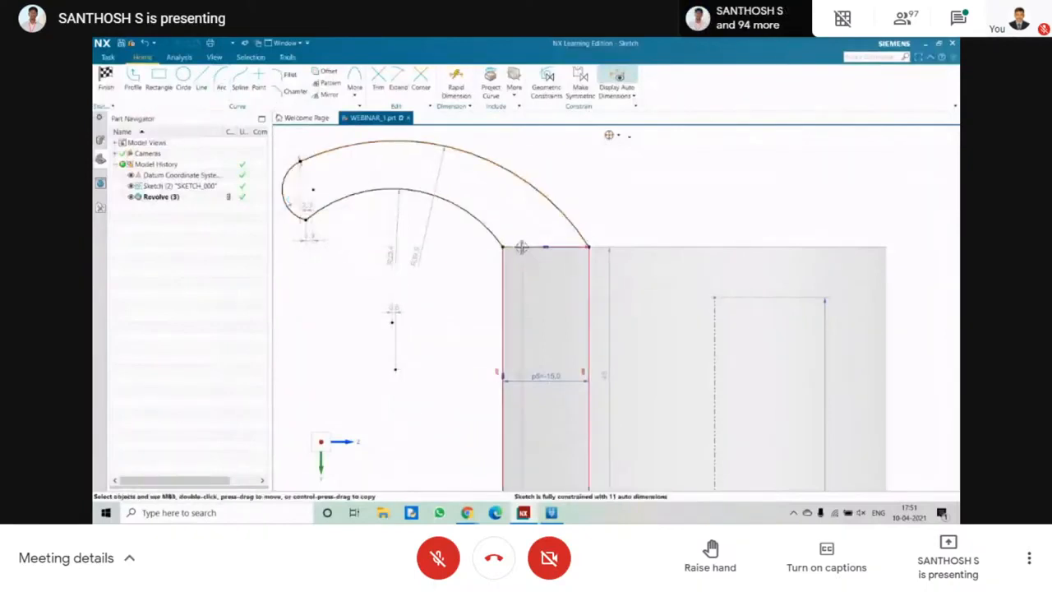
Delete the straight line across the neck's top end and finish the sketch without reviewing the dependent sections.
left_click(521, 248)
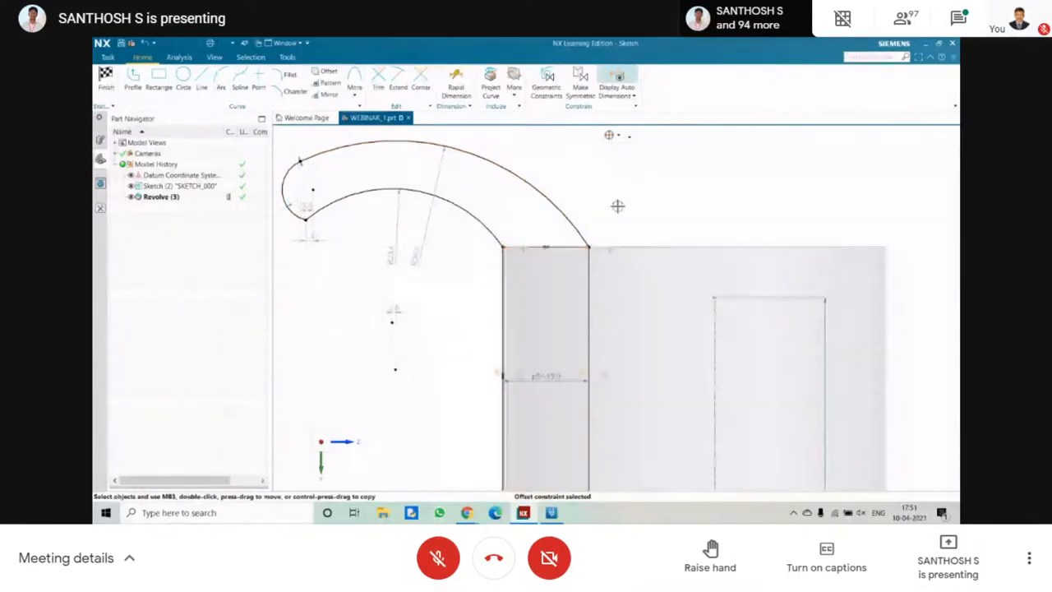
key("Delete")
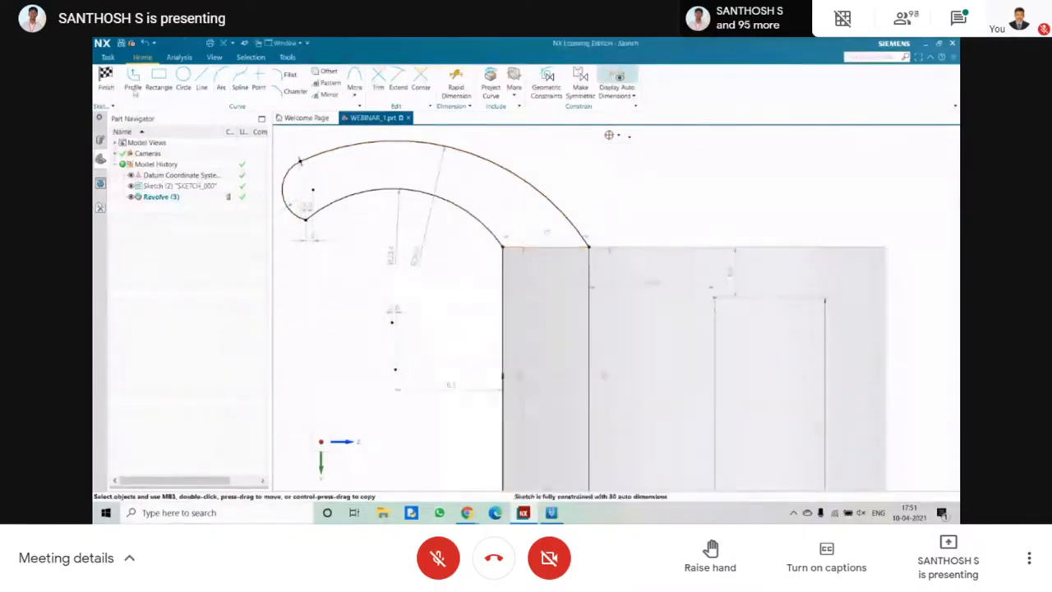
left_click(111, 82)
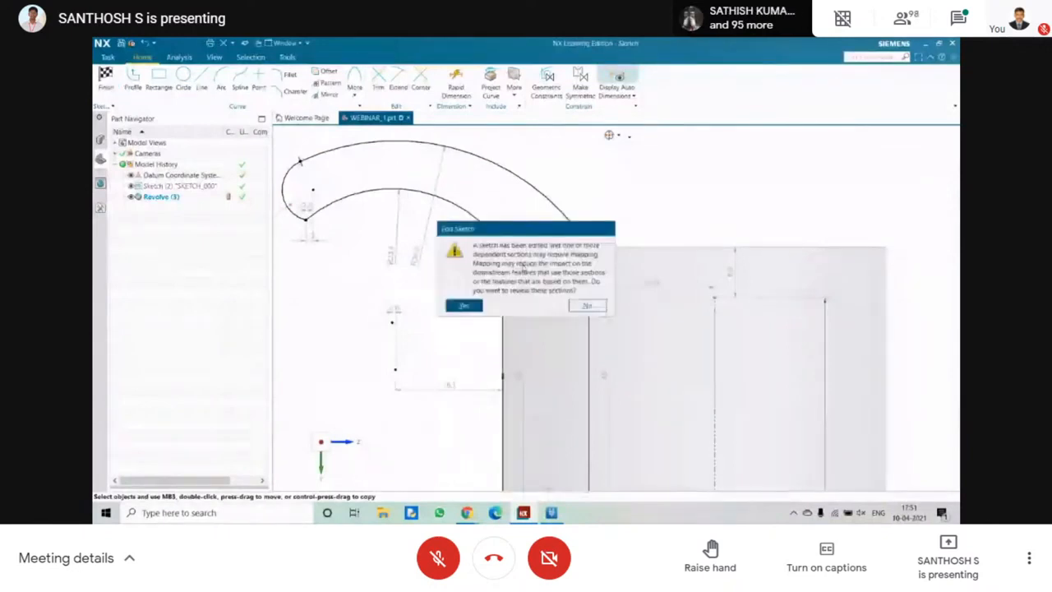
left_click(587, 305)
mouse_move(587, 305)
middle_mouse_down()
mouse_move(467, 309)
mouse_move(463, 244)
middle_mouse_up()
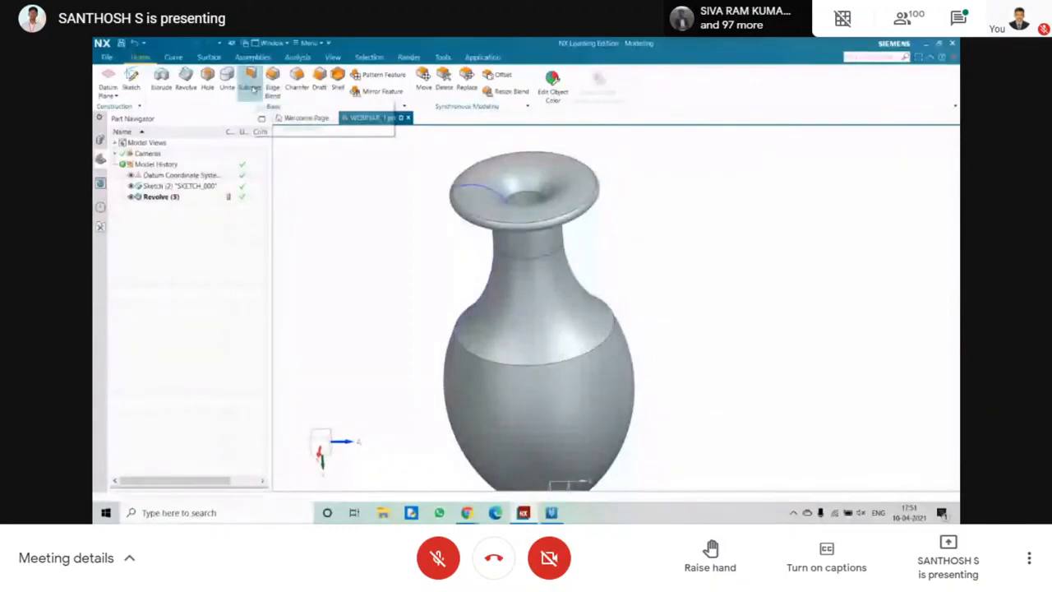
Apply an Edge Blend with a circular shape and 2.5 mm radius to the vase's outer shoulder edge.
left_click(249, 80)
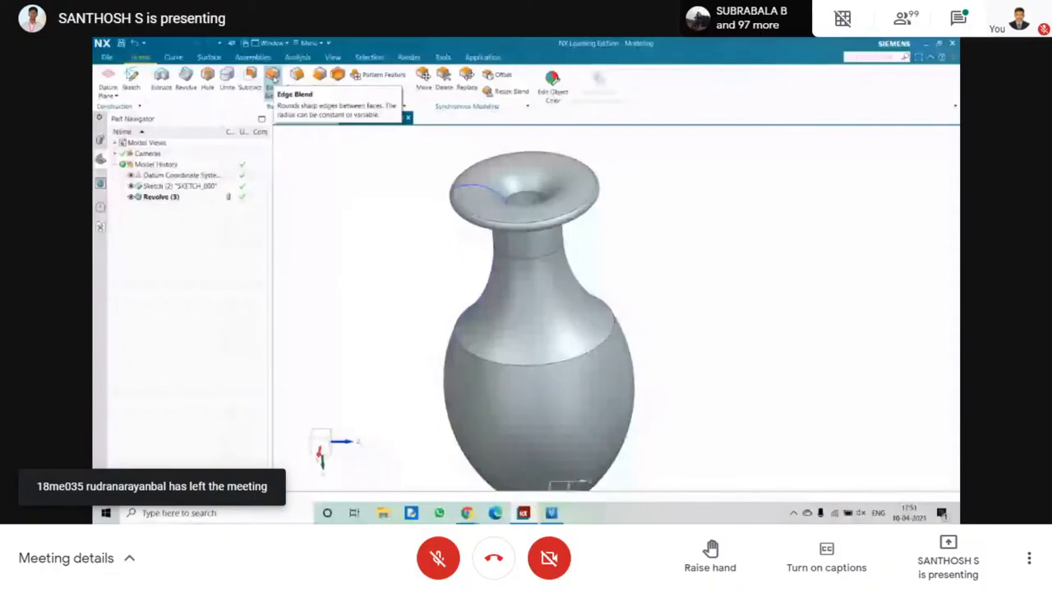
left_click(272, 76)
scroll(497, 369, "down", 3)
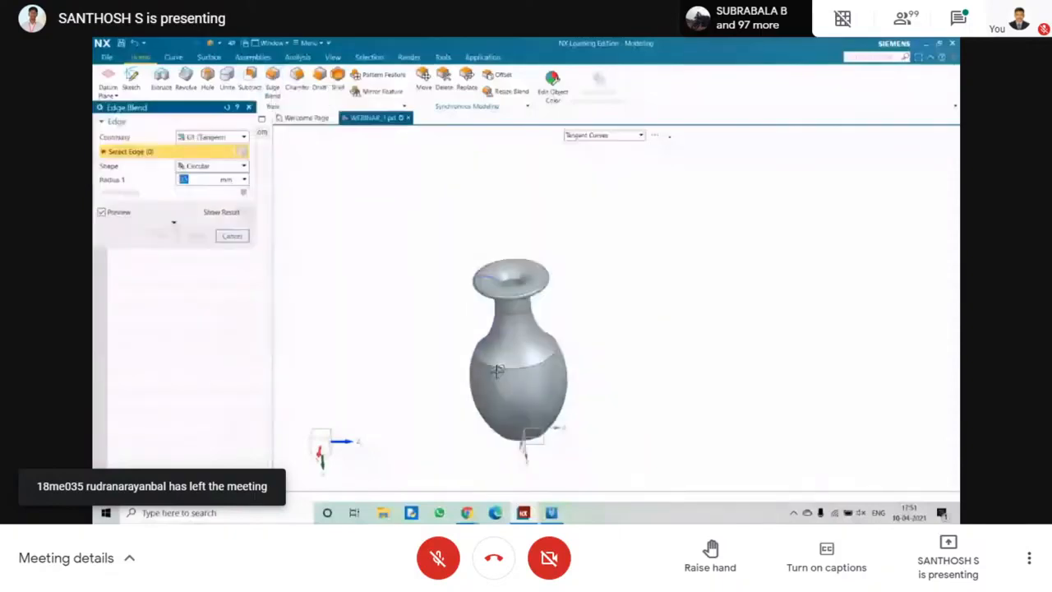
scroll(497, 372, "up", 5)
key("F8")
scroll(432, 306, "down", 3)
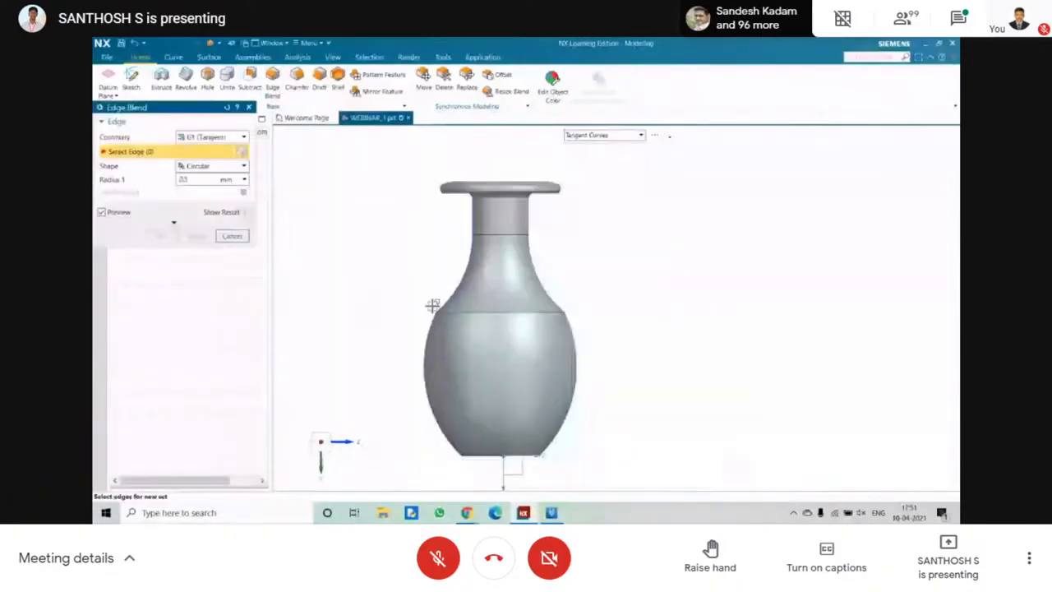
scroll(433, 306, "up", 5)
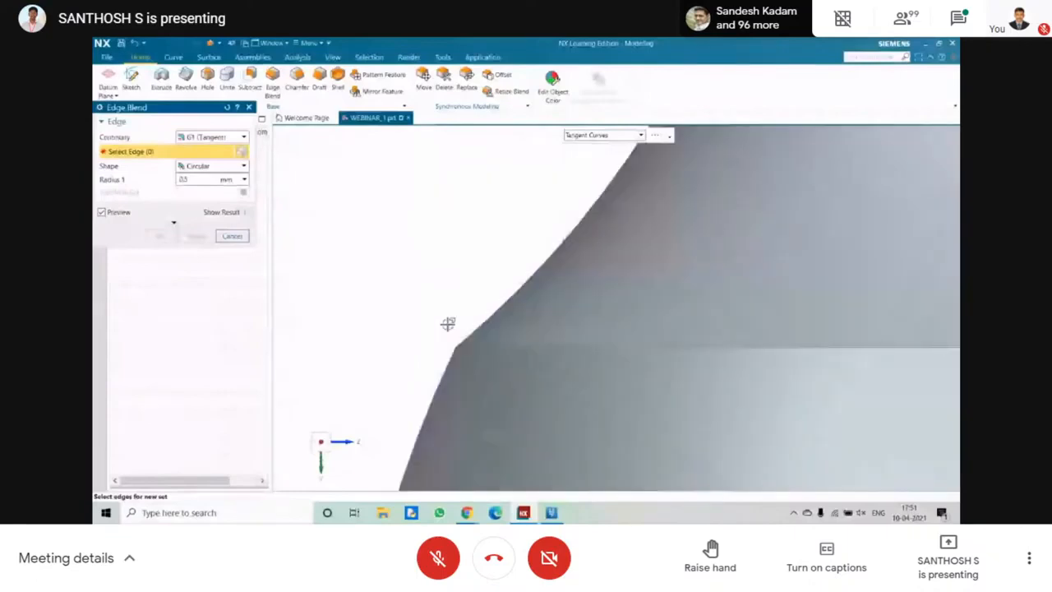
scroll(448, 324, "up", 1)
left_click(486, 352)
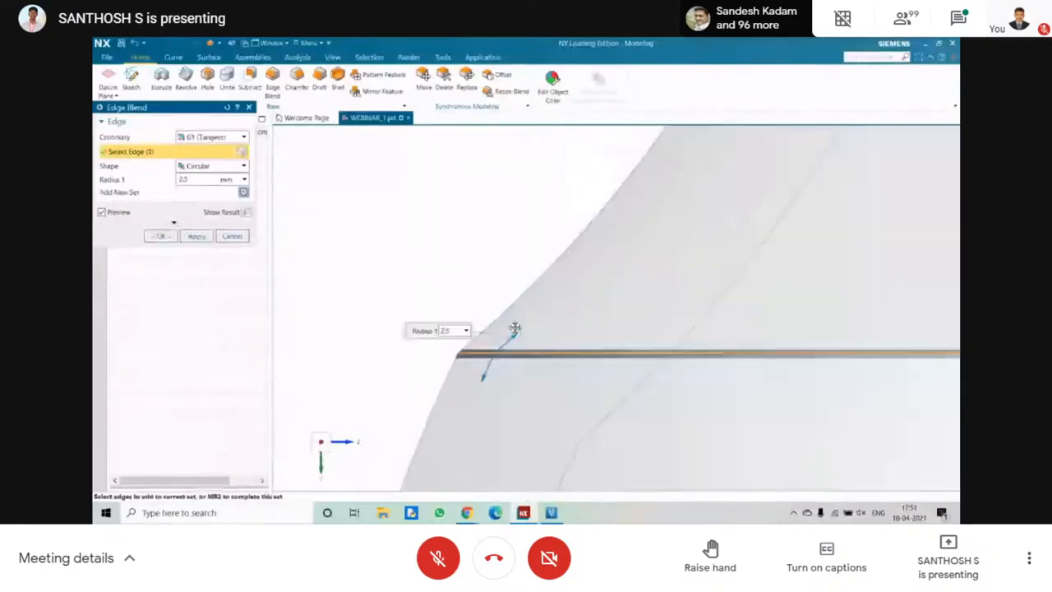
left_click(161, 236)
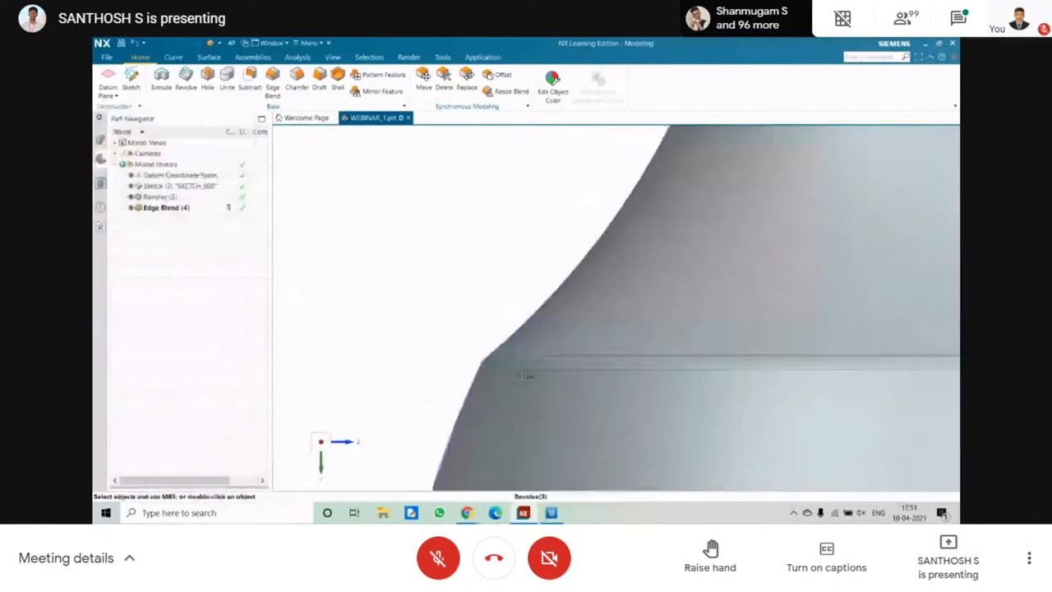
Examine the blended shoulder edge up close against the original sketch corner, and view the whole vase from an angle.
scroll(526, 376, "up", 4)
scroll(410, 333, "up", 7)
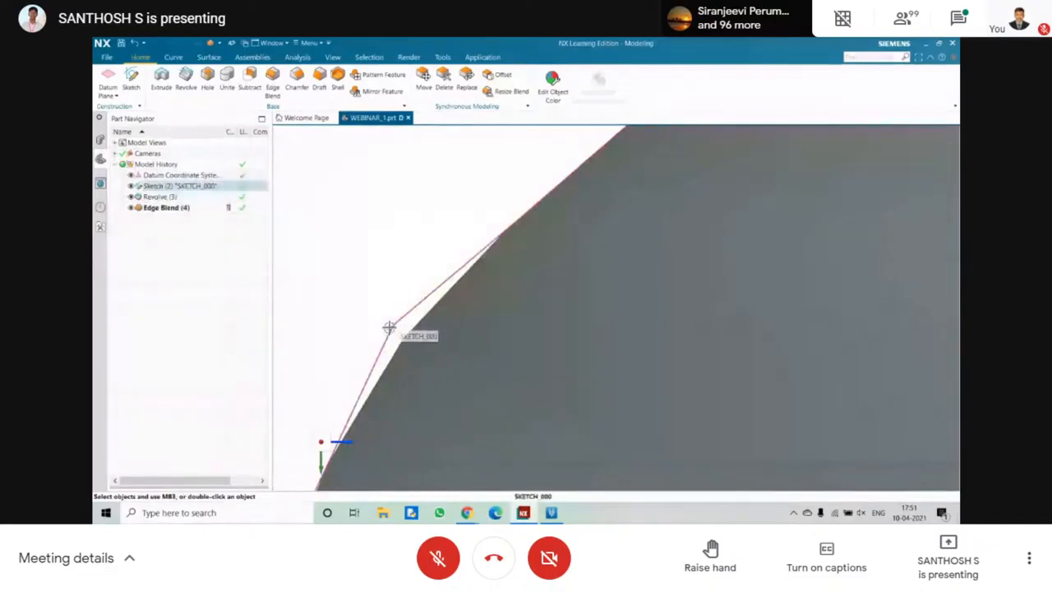
scroll(396, 327, "up", 3)
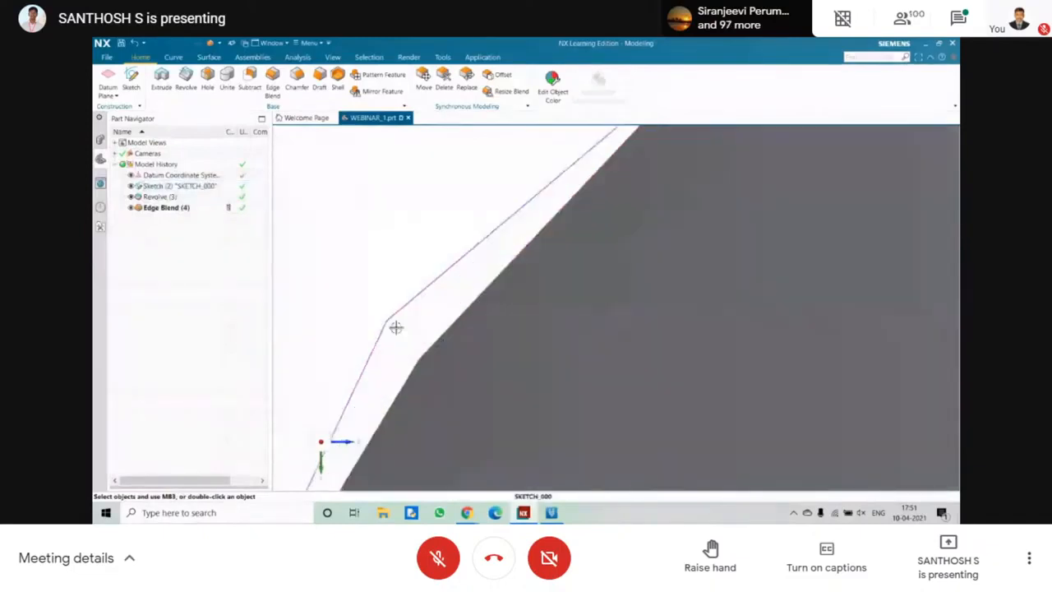
scroll(395, 327, "up", 5)
scroll(396, 328, "down", 5)
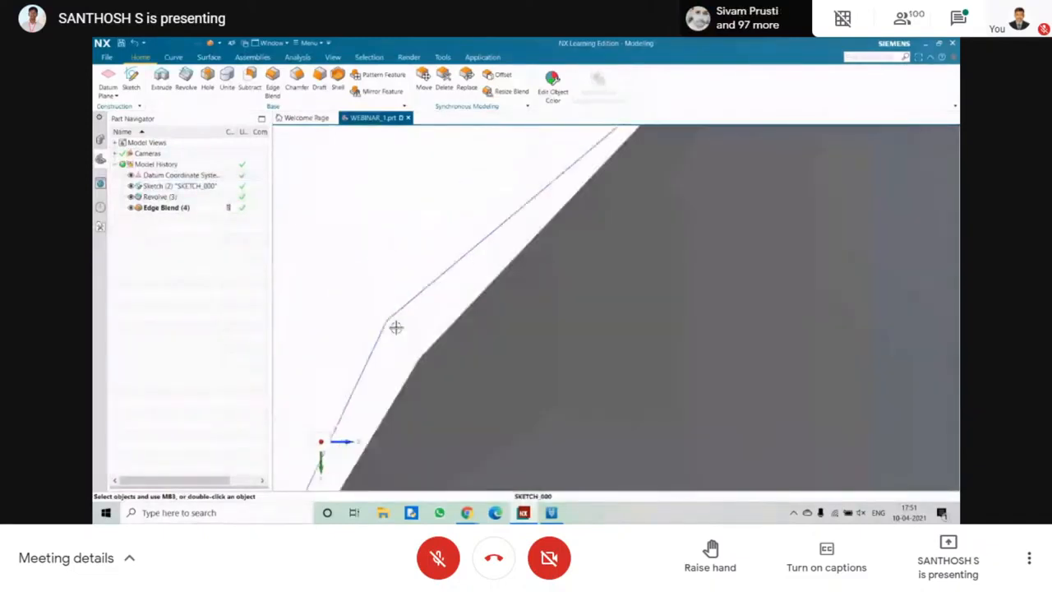
scroll(397, 327, "down", 4)
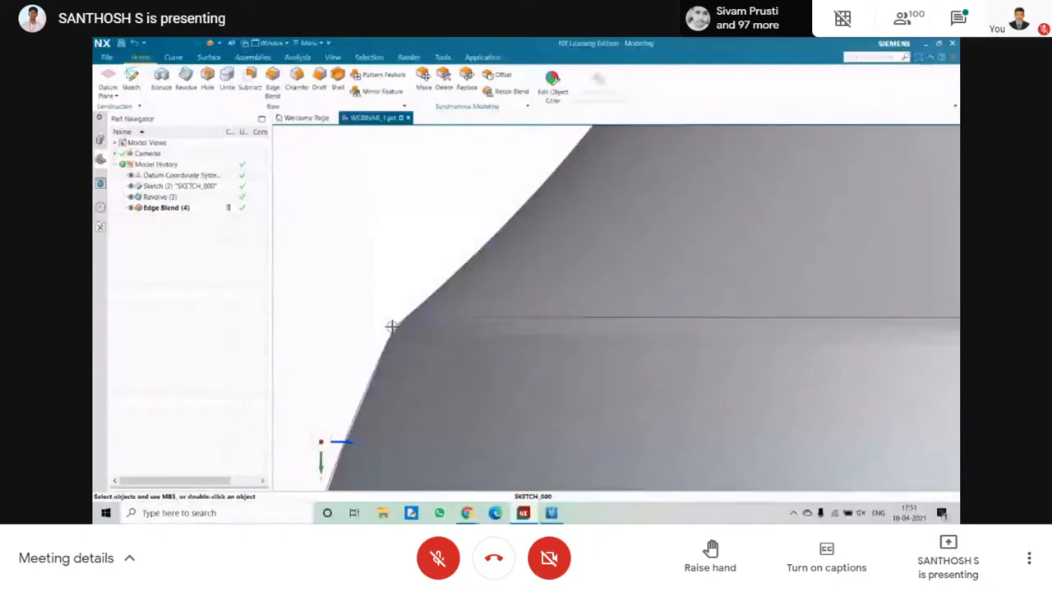
middle_click_drag(392, 326, 384, 347)
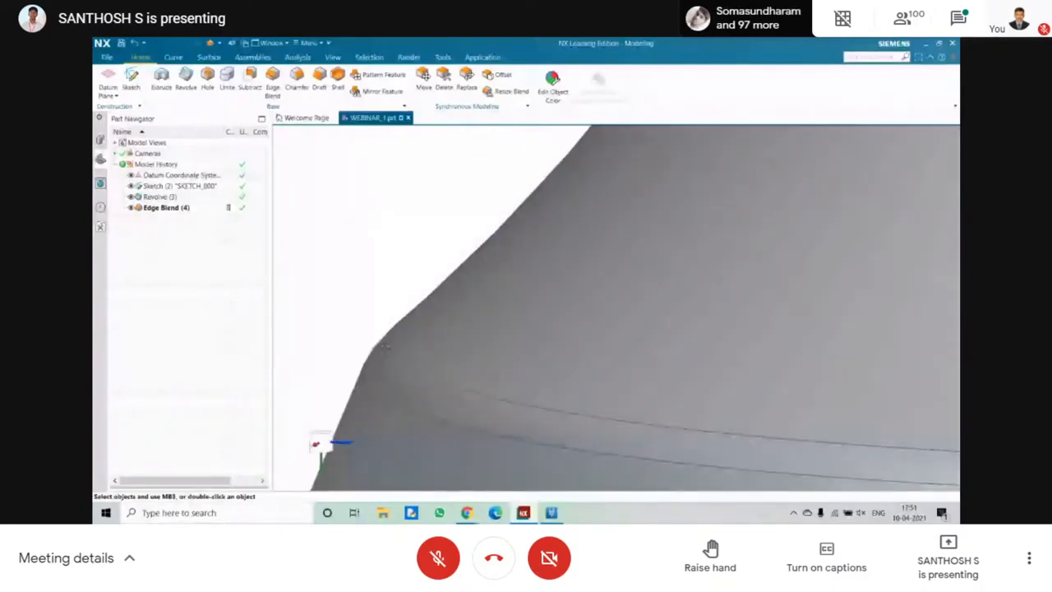
scroll(385, 350, "up", 5)
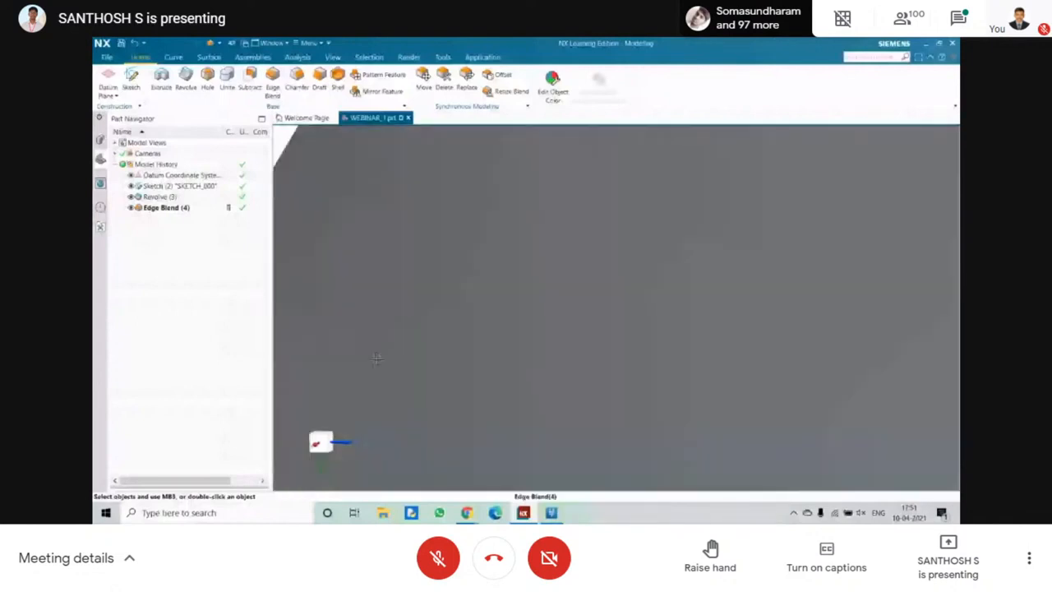
scroll(376, 359, "down", 5)
middle_click_drag(350, 378, 326, 148)
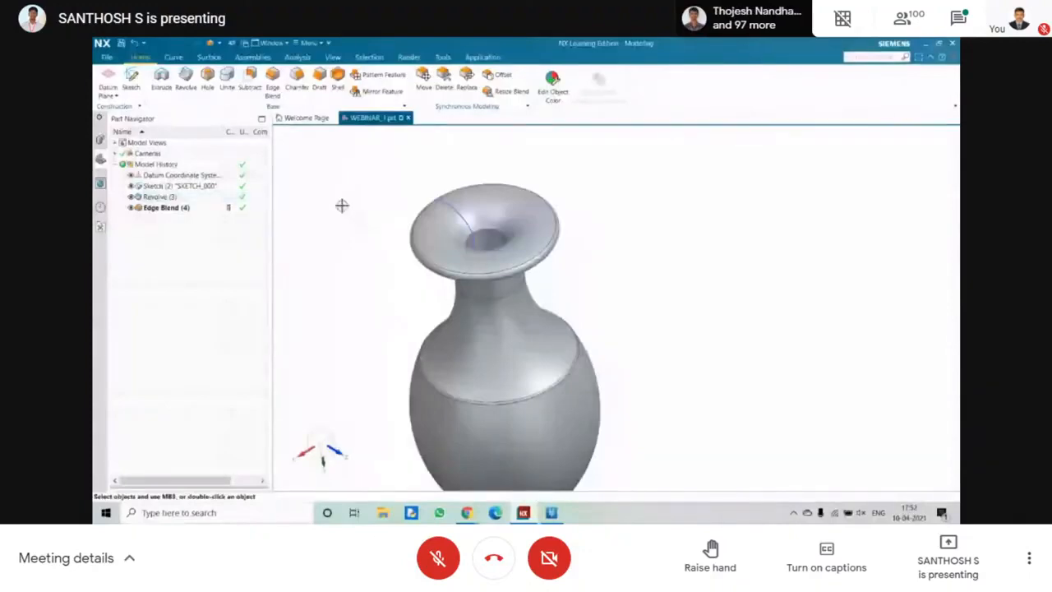
middle_click_drag(342, 206, 364, 232)
scroll(364, 232, "down", 3)
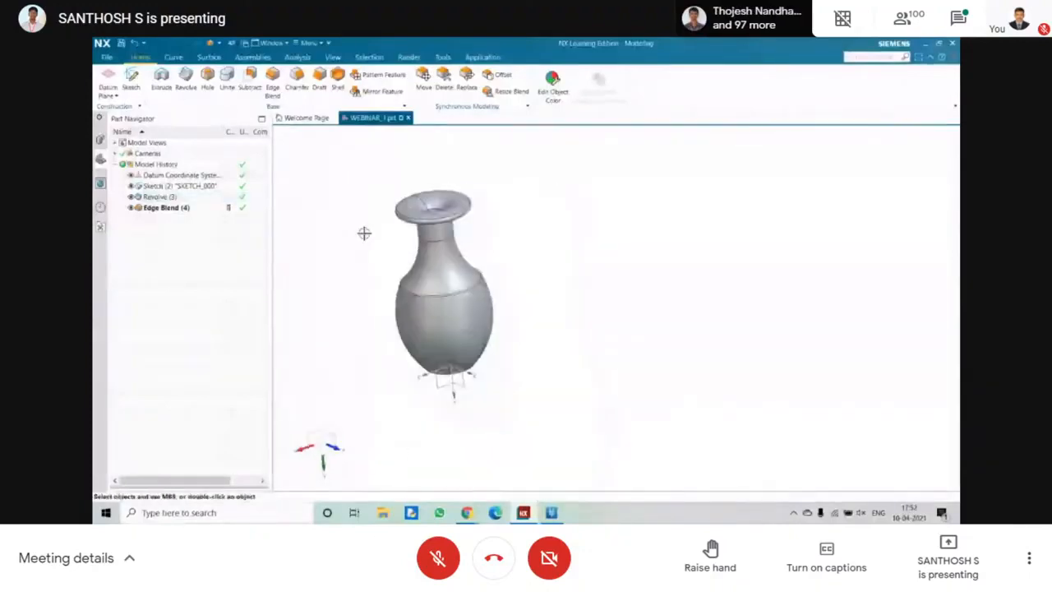
scroll(364, 228, "up", 1)
scroll(363, 228, "up", 1)
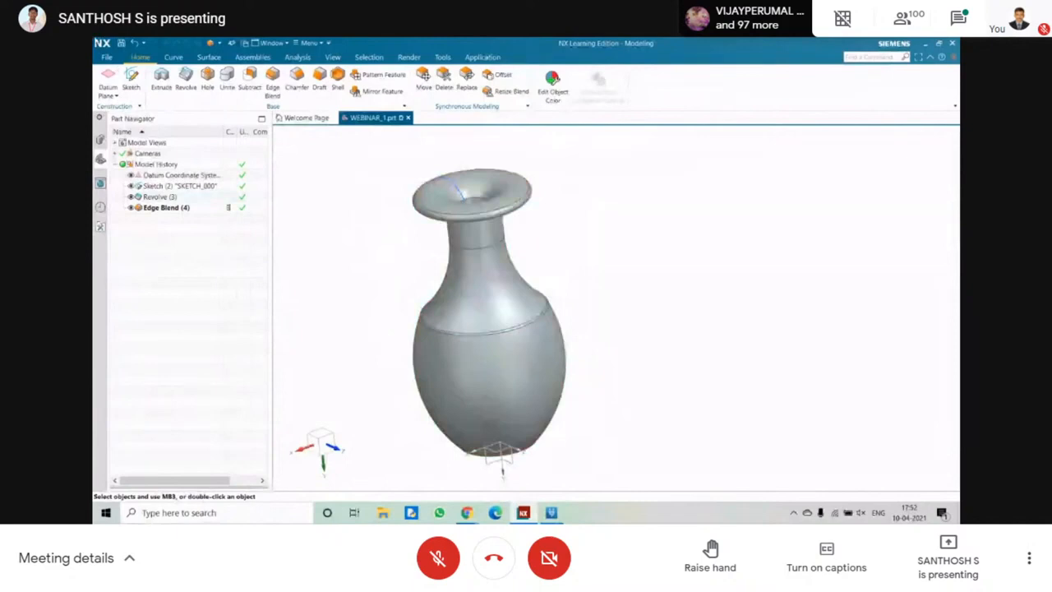
Create a new part named BOLT and open a sketch on the default horizontal plane at the origin.
left_click(104, 58)
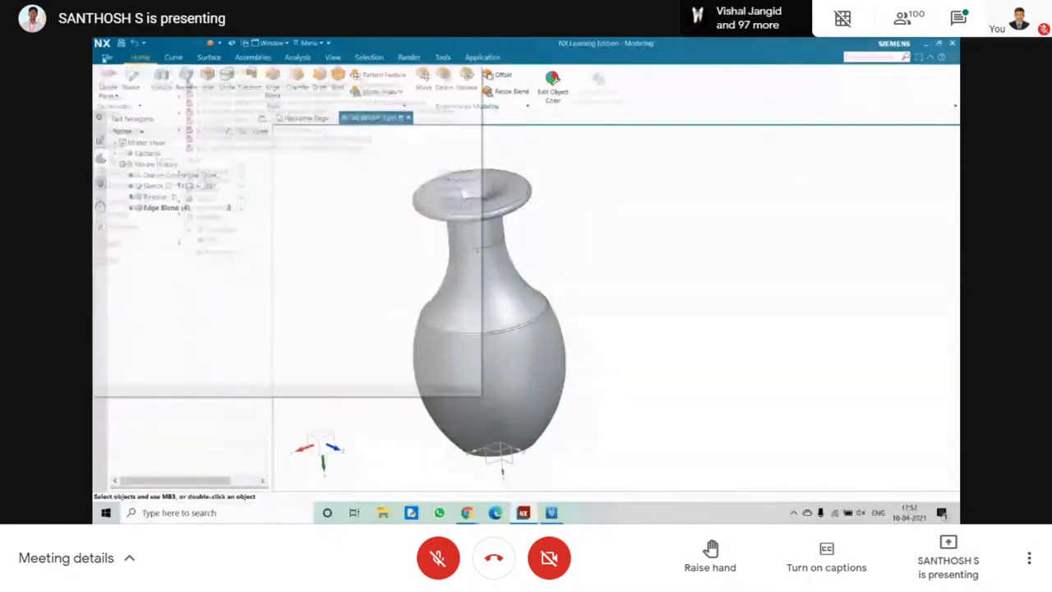
left_click(120, 75)
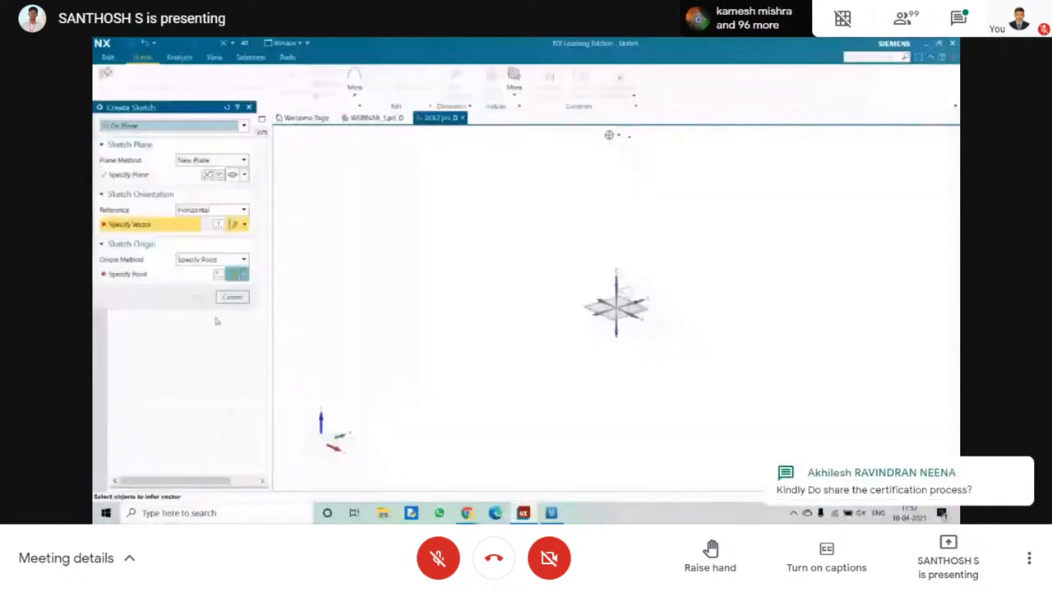
left_click(198, 297)
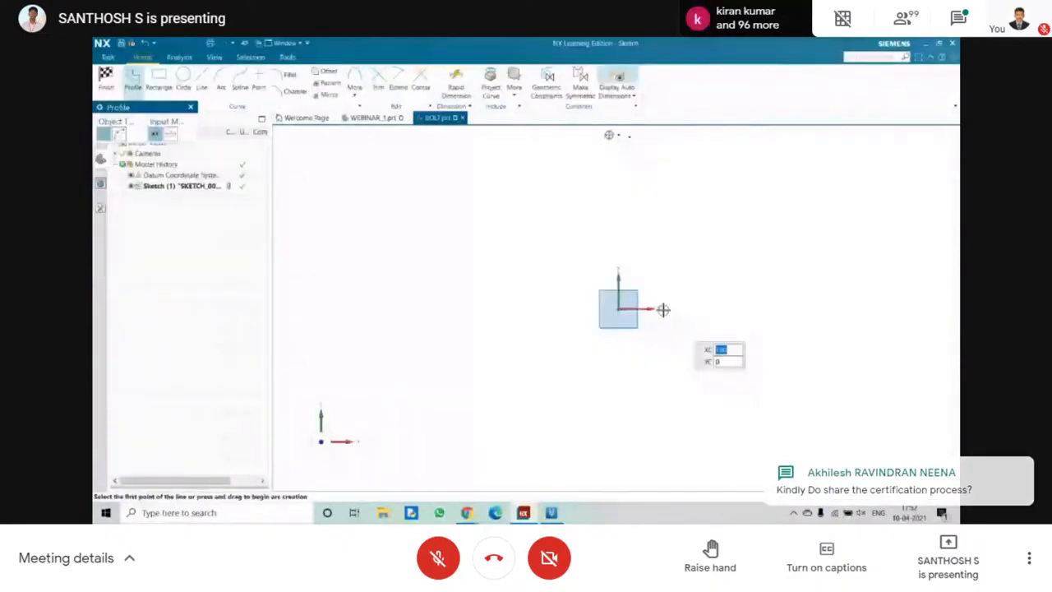
key("Escape")
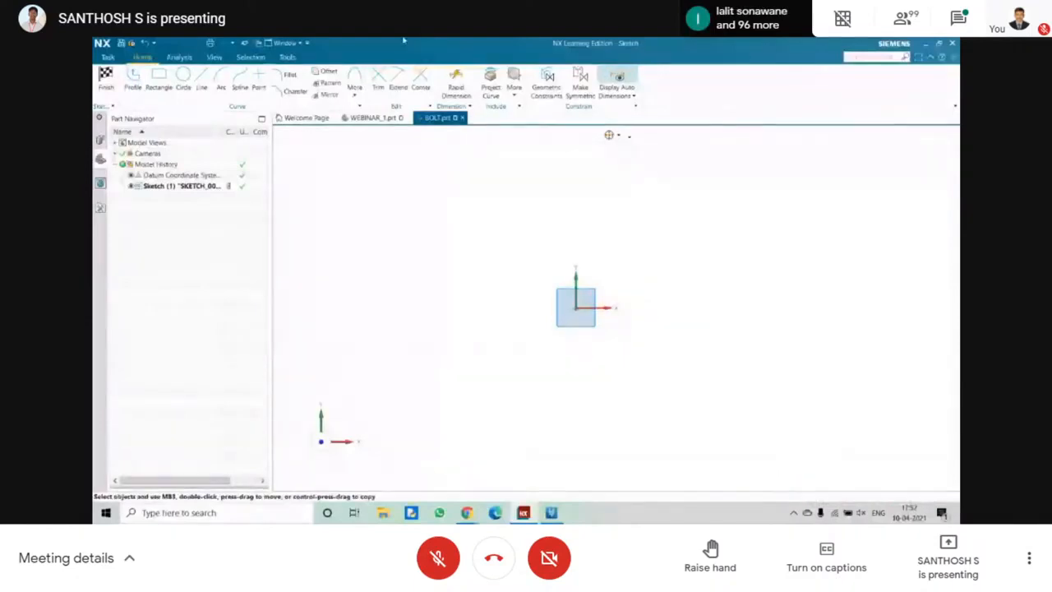
Sketch a 6-sided polygon centred on the origin with an inscribed radius of 50 mm and 90° rotation, and finish the sketch.
left_click(362, 97)
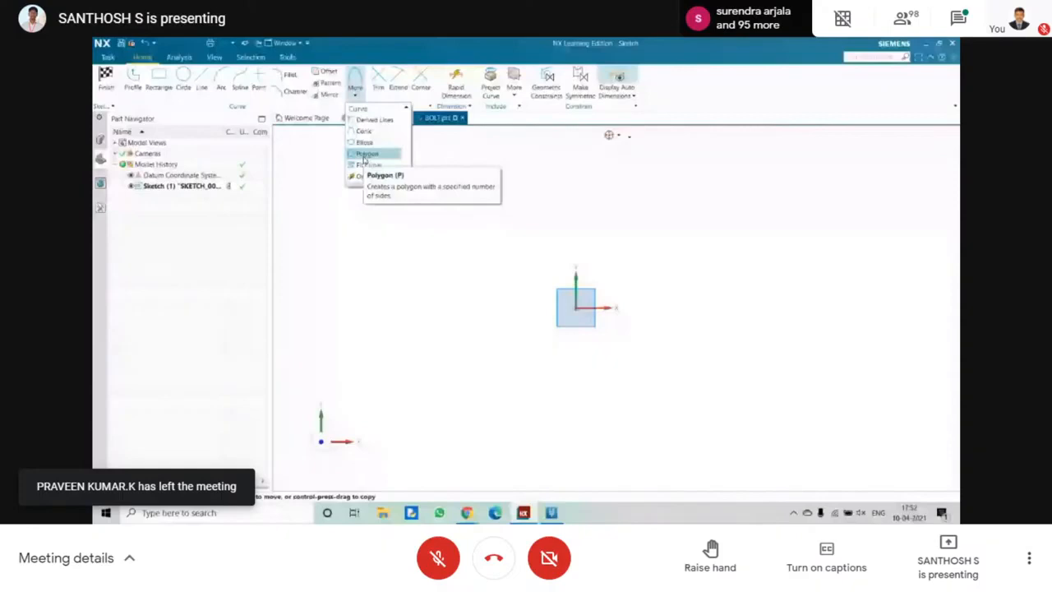
left_click(367, 155)
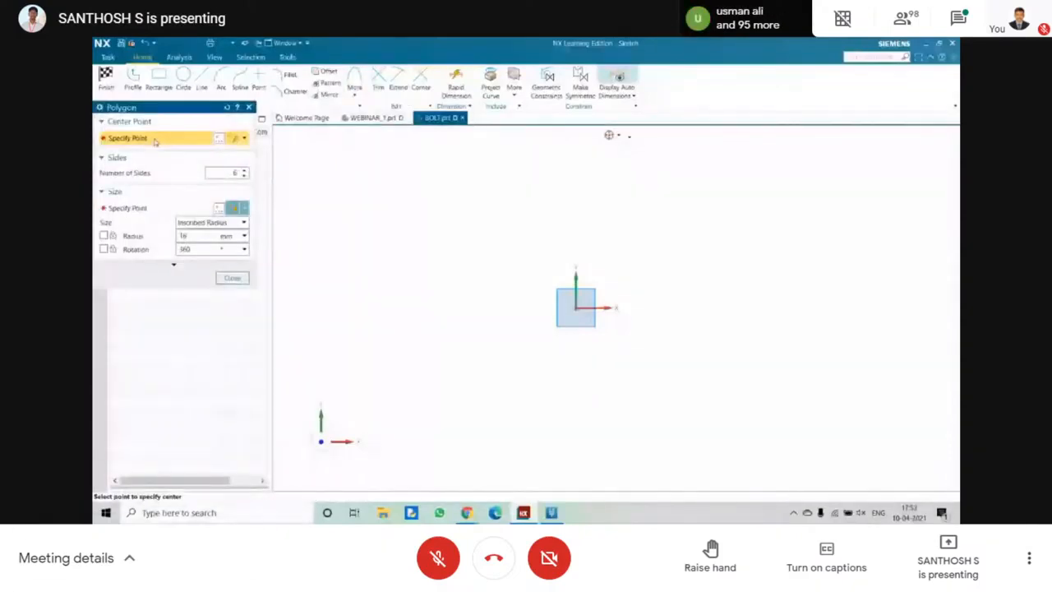
left_click(576, 306)
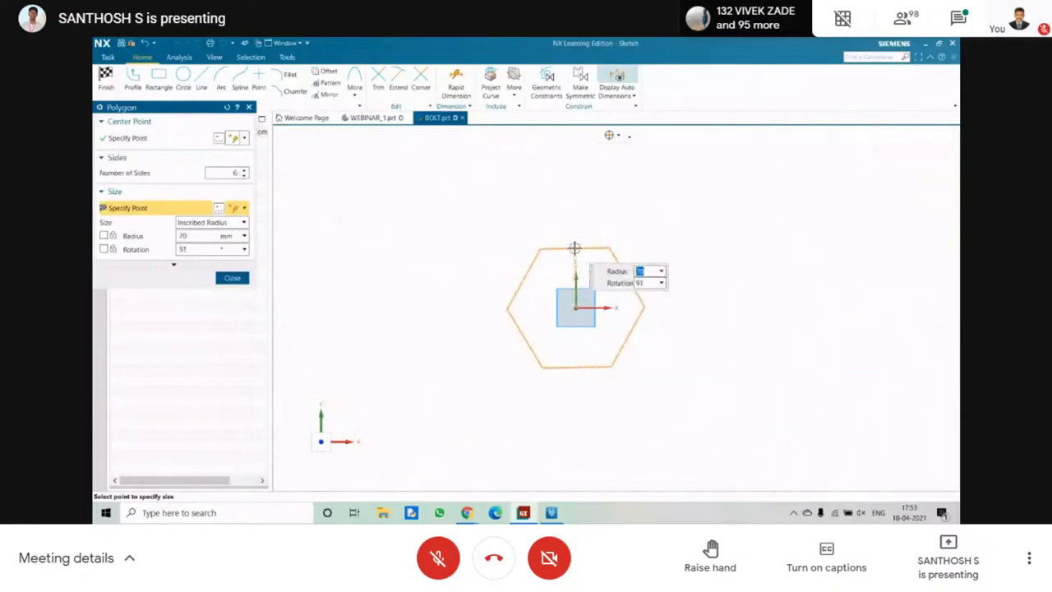
type("50")
key("Tab")
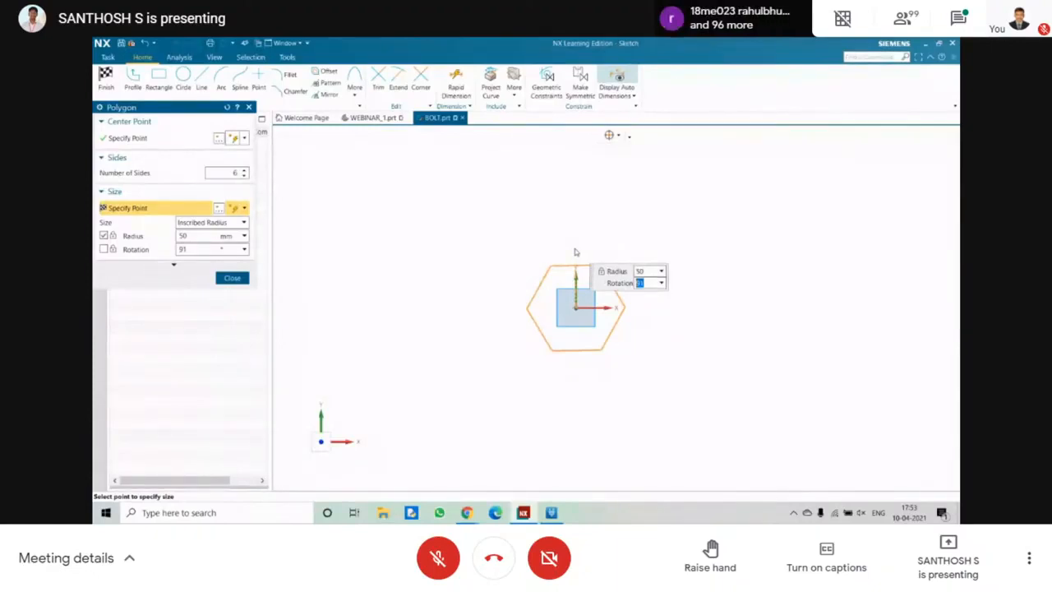
type("90")
key("Return")
left_click(232, 278)
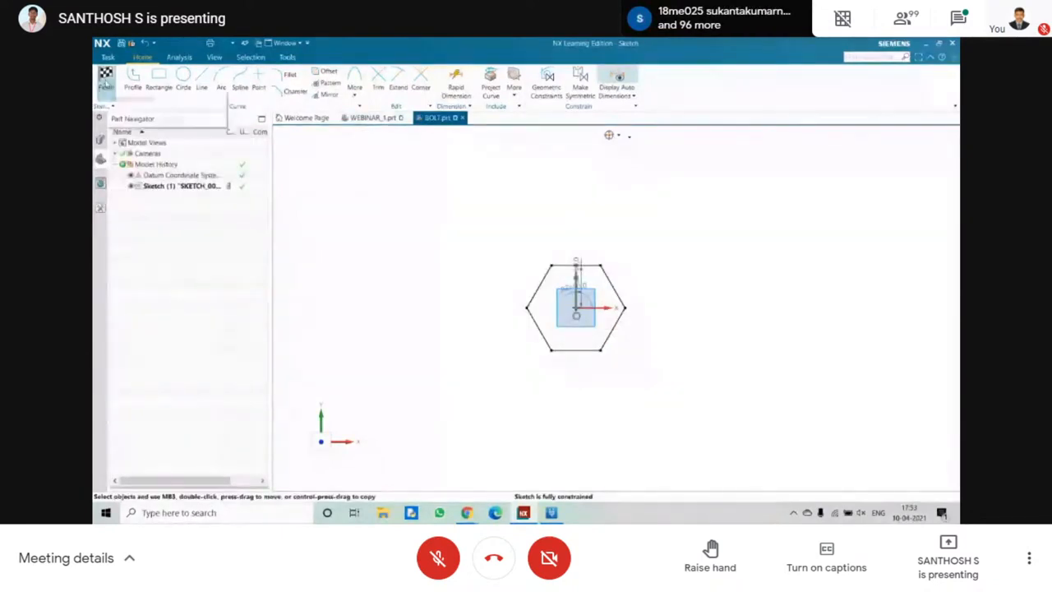
left_click(106, 82)
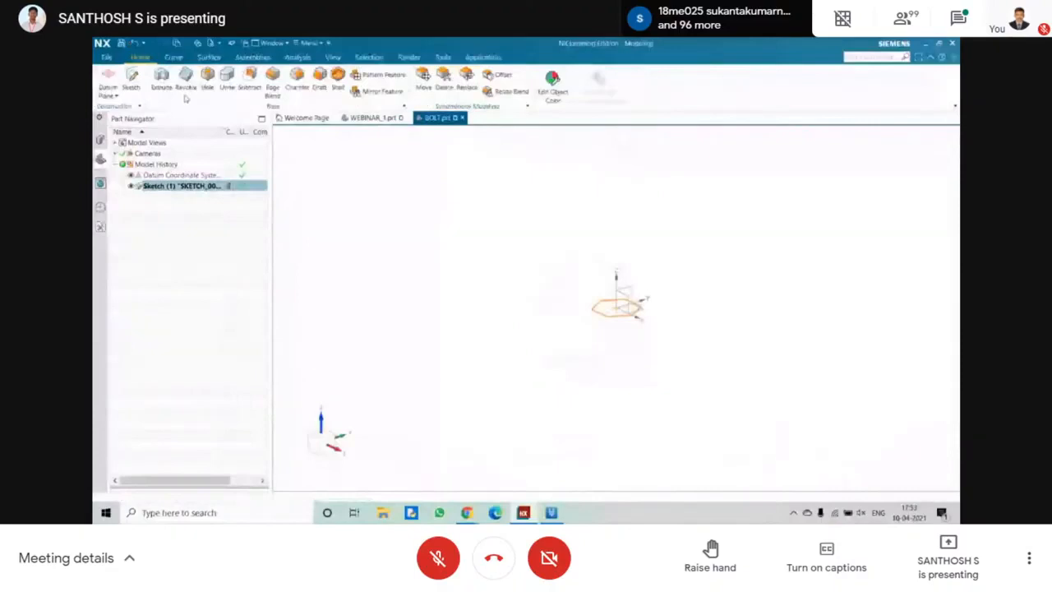
Extrude the hexagonal sketch upward by 35 mm to form the bolt head.
left_click(161, 80)
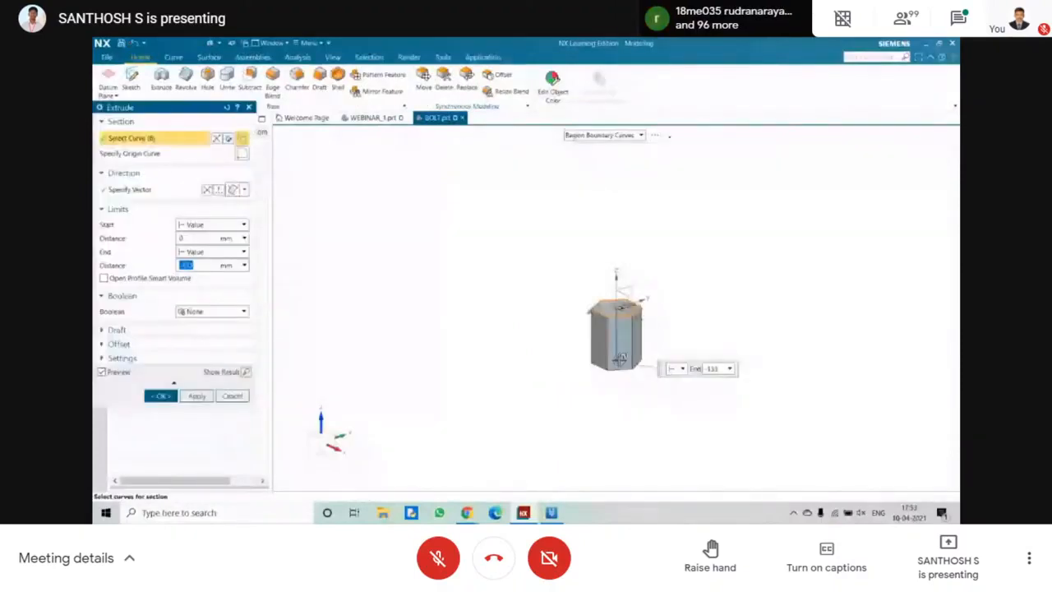
type("35")
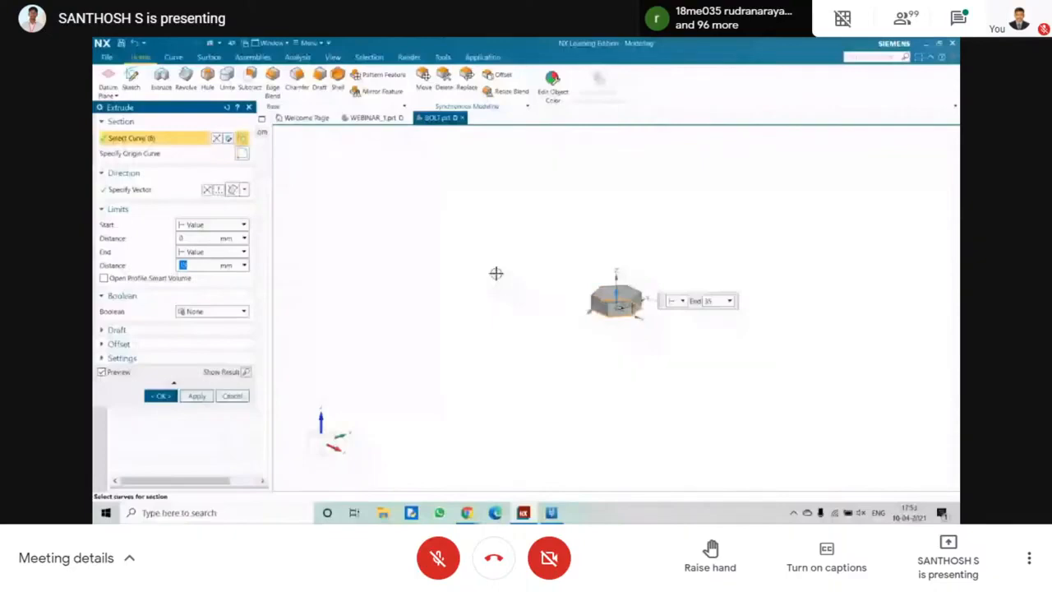
middle_click(496, 274)
scroll(496, 274, "down", 3)
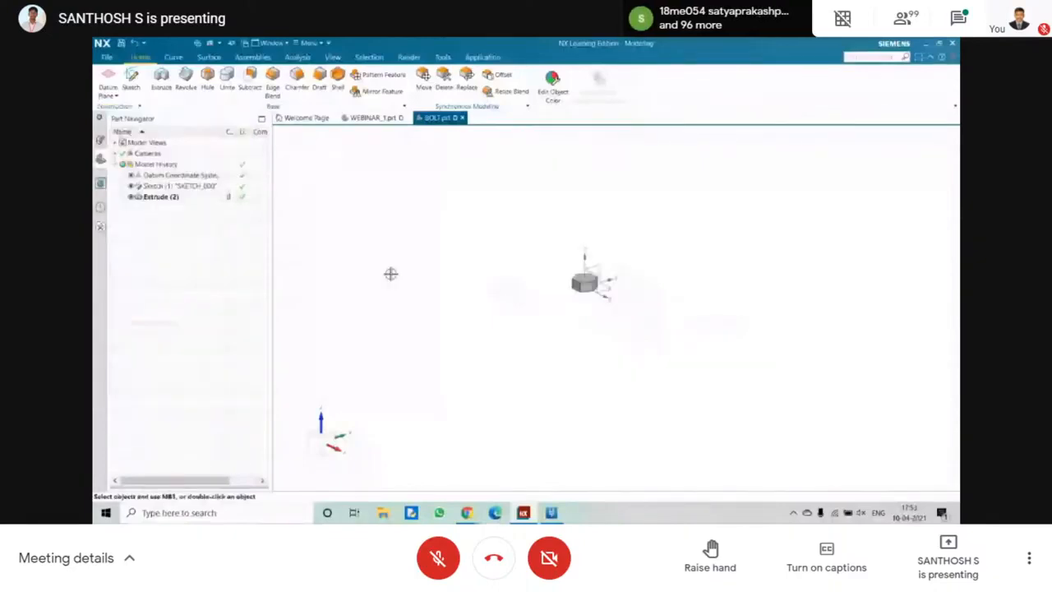
scroll(592, 279, "up", 5)
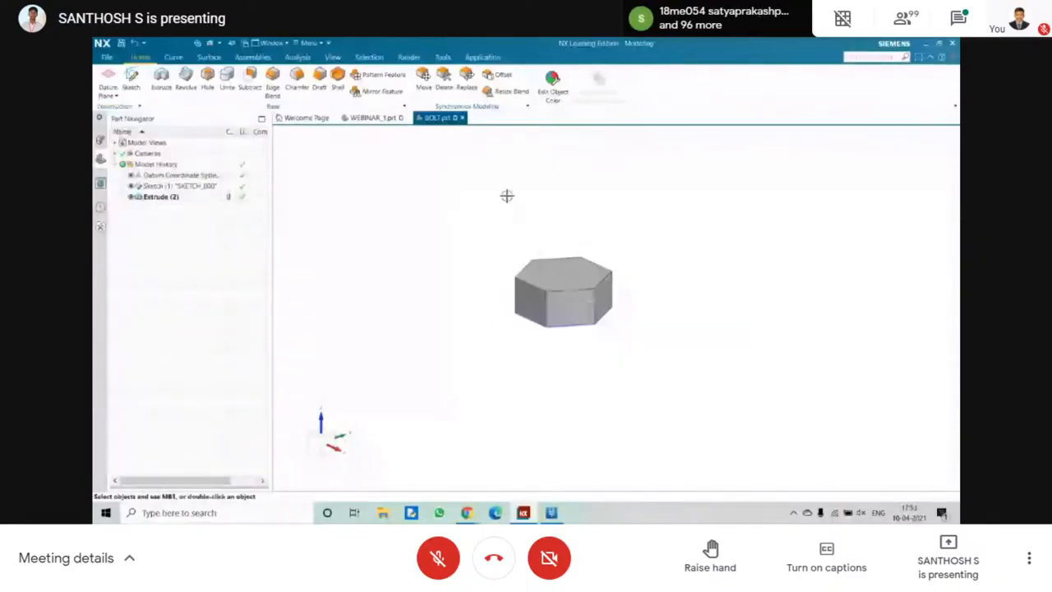
Create a sketch on the hexagonal head's upper face with a horizontal reference vector and the face's centre as sketch origin.
left_click(546, 265)
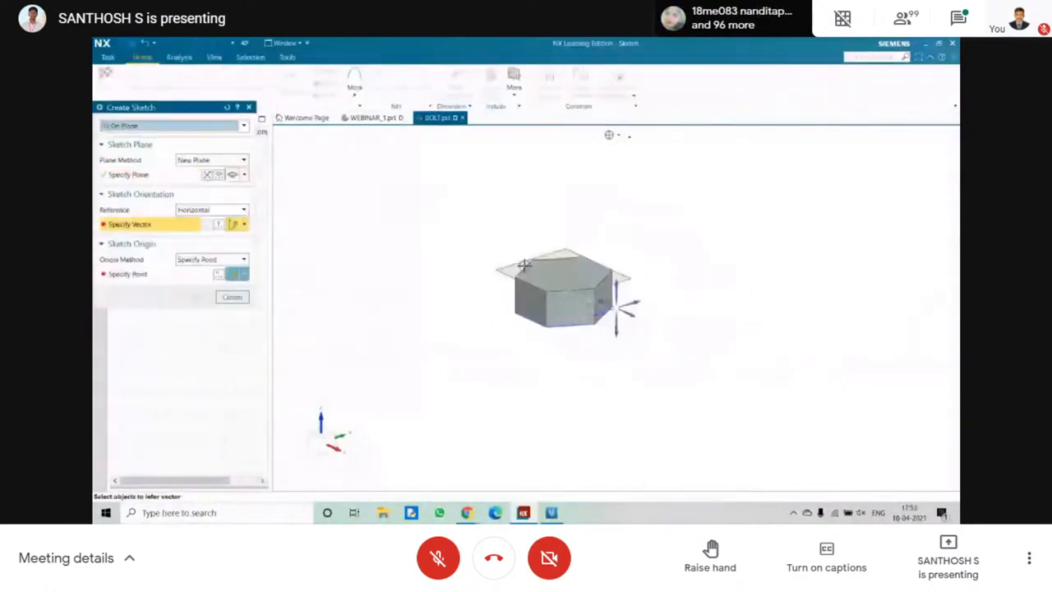
left_click(243, 300)
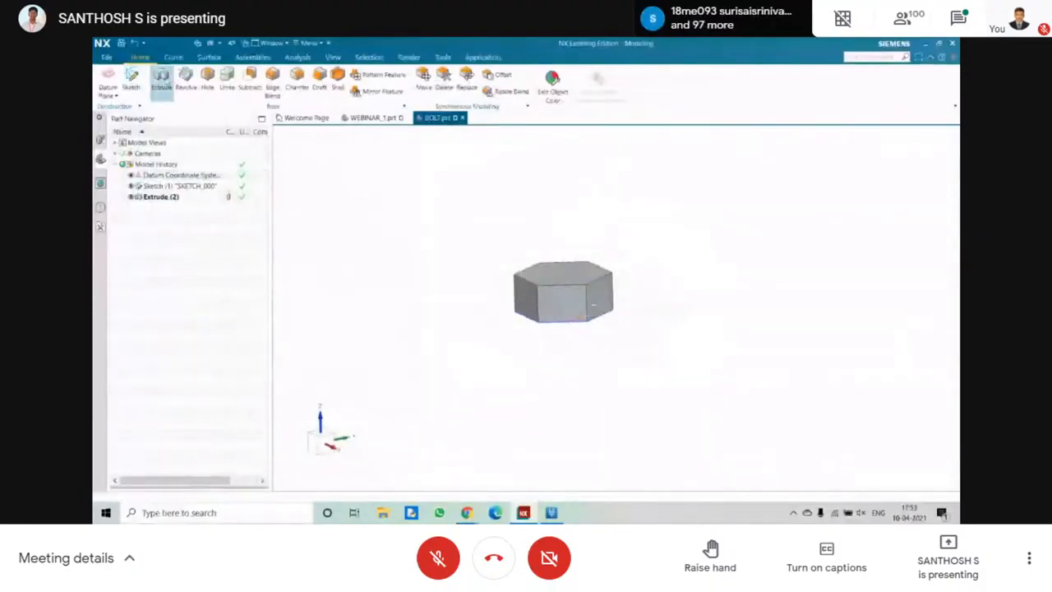
left_click(179, 82)
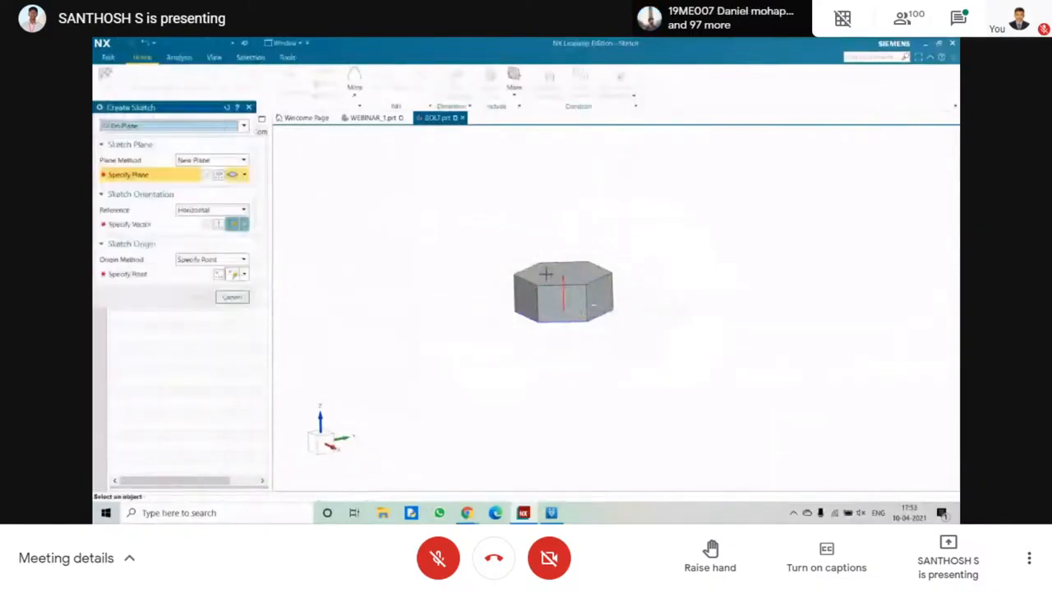
middle_click_drag(546, 274, 520, 301)
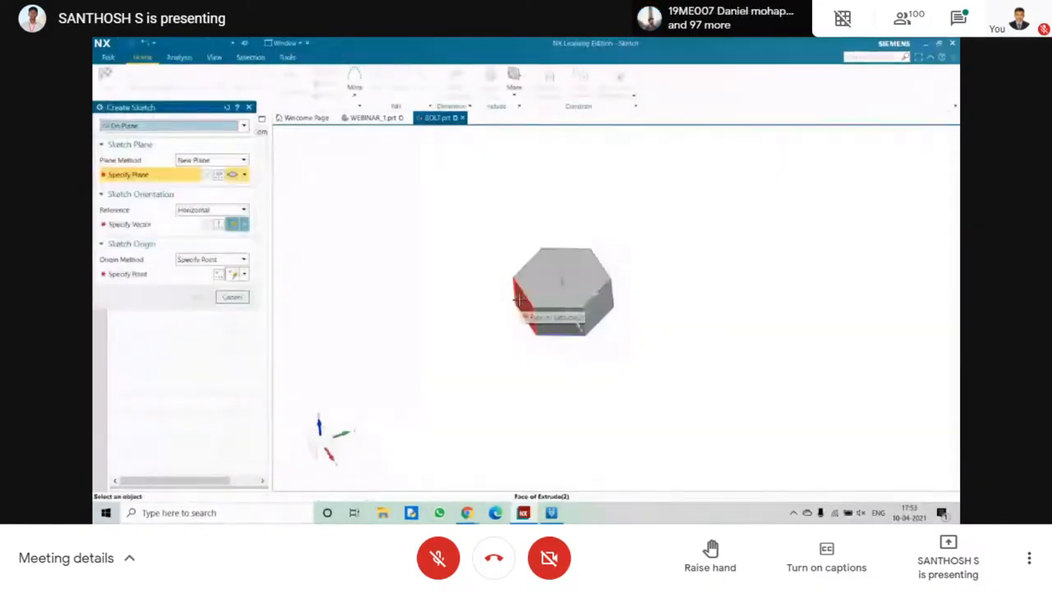
left_click(557, 319)
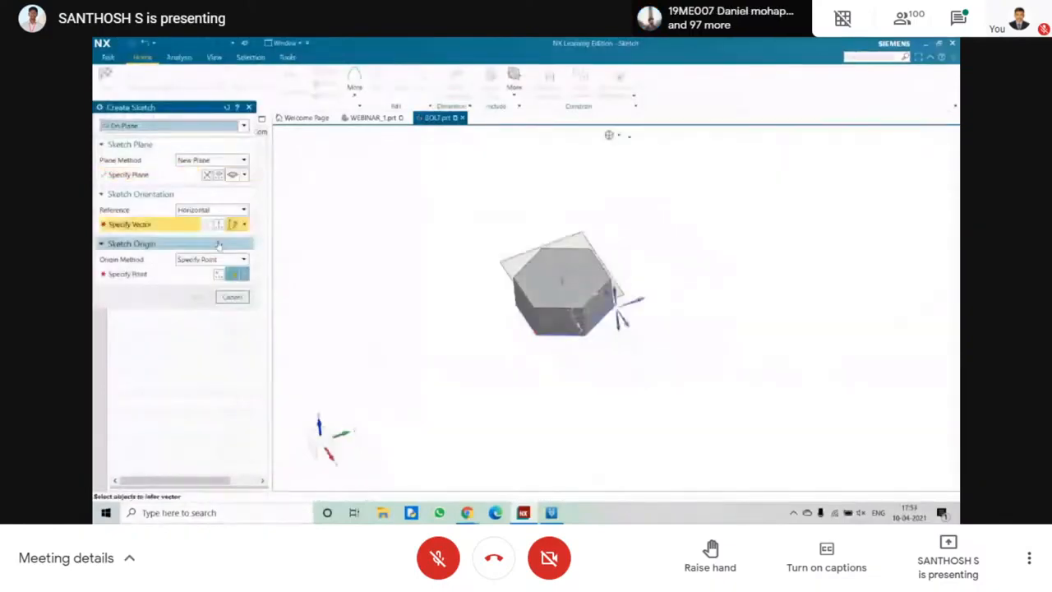
middle_click_drag(663, 323, 627, 321)
left_click(627, 320)
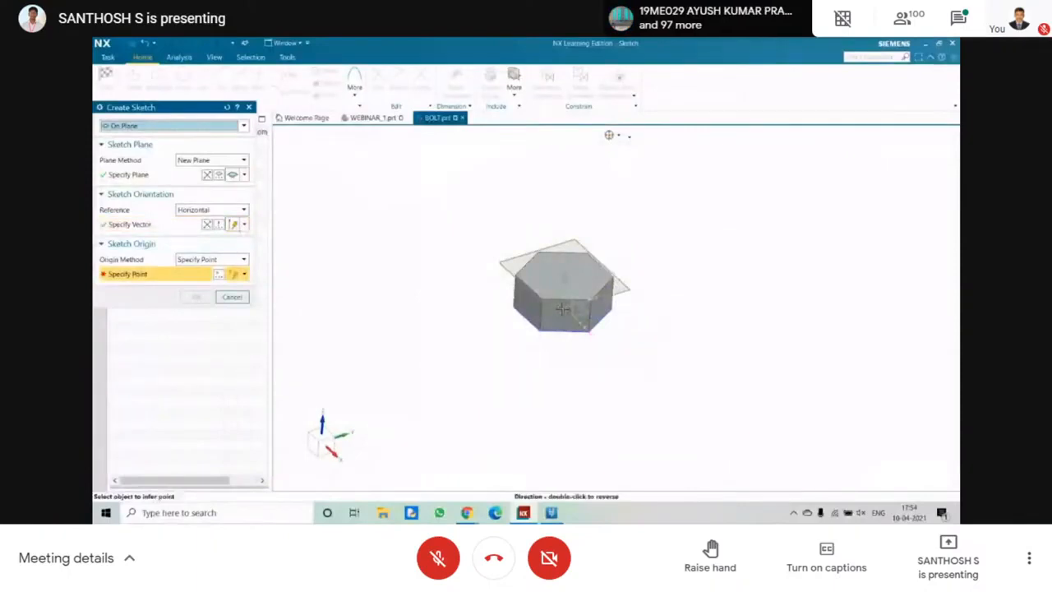
left_click(562, 308)
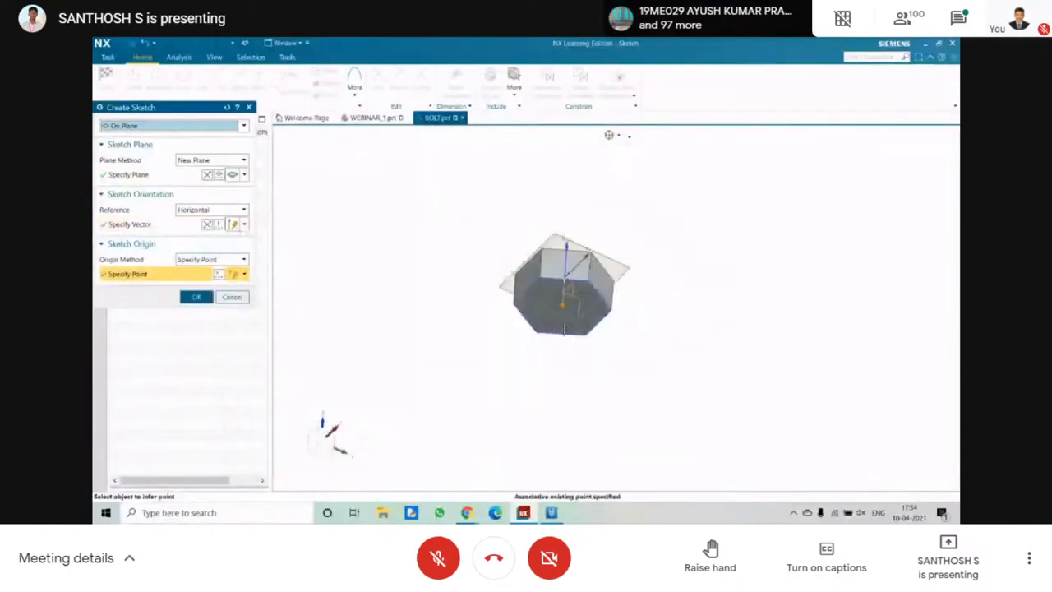
middle_click_drag(563, 327, 583, 265)
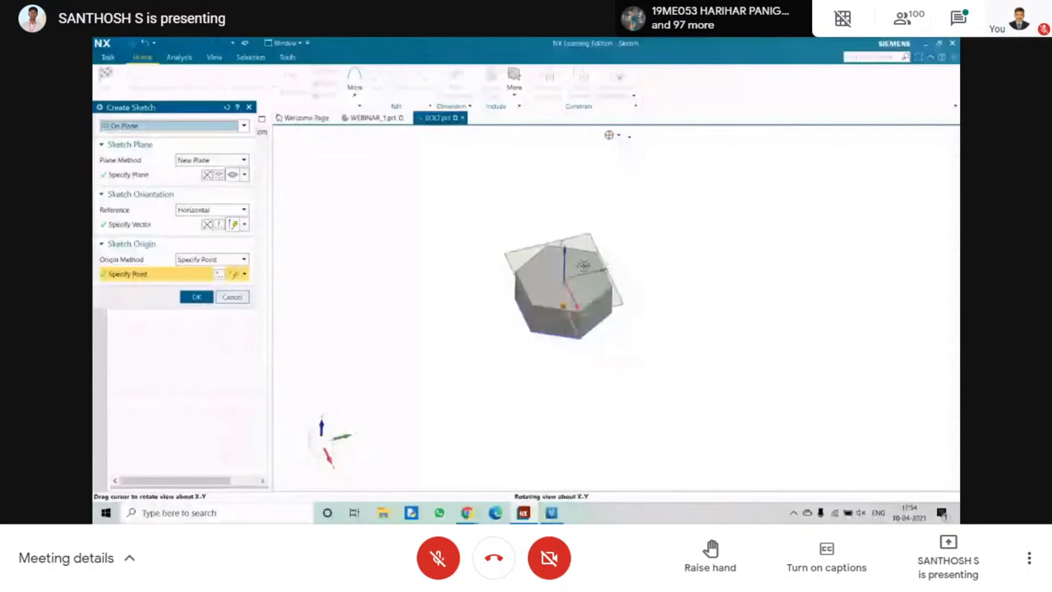
middle_click(584, 281)
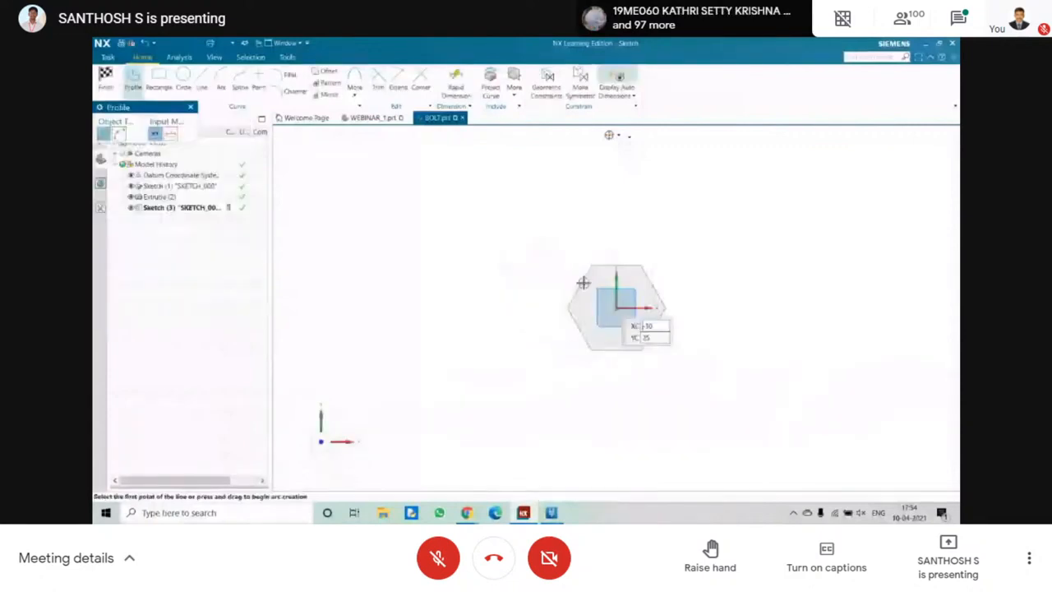
Sketch a 60 mm diameter circle centred on the sketch origin and finish the sketch.
key("o")
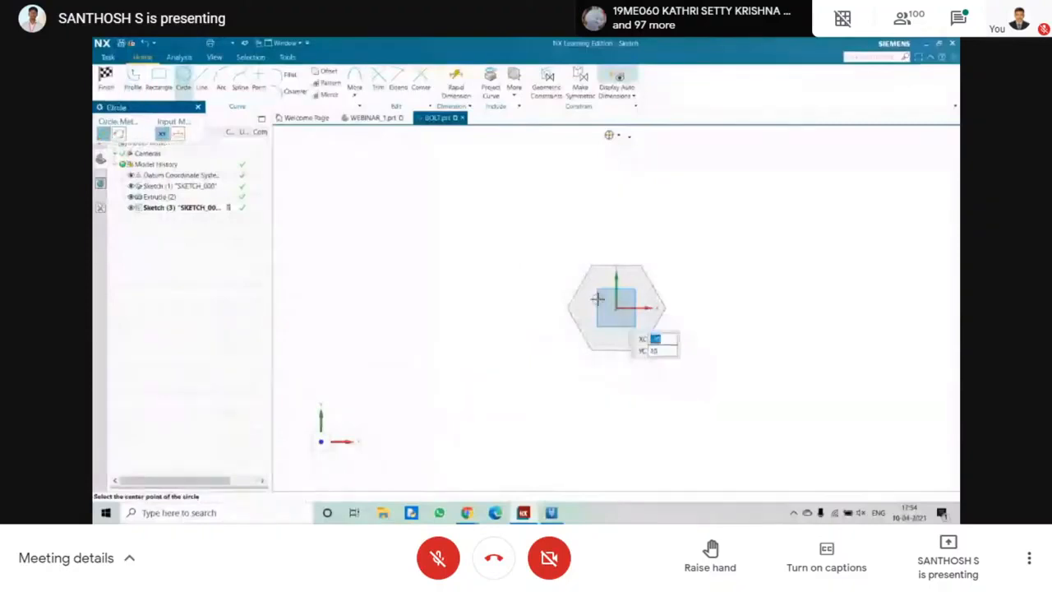
left_click(615, 306)
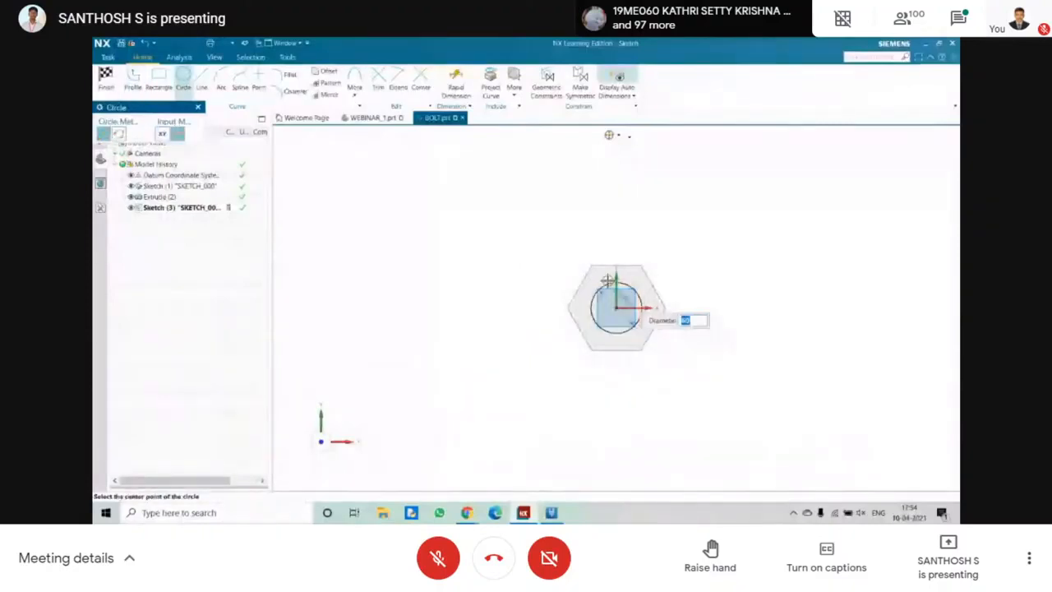
left_click(199, 108)
left_click(106, 78)
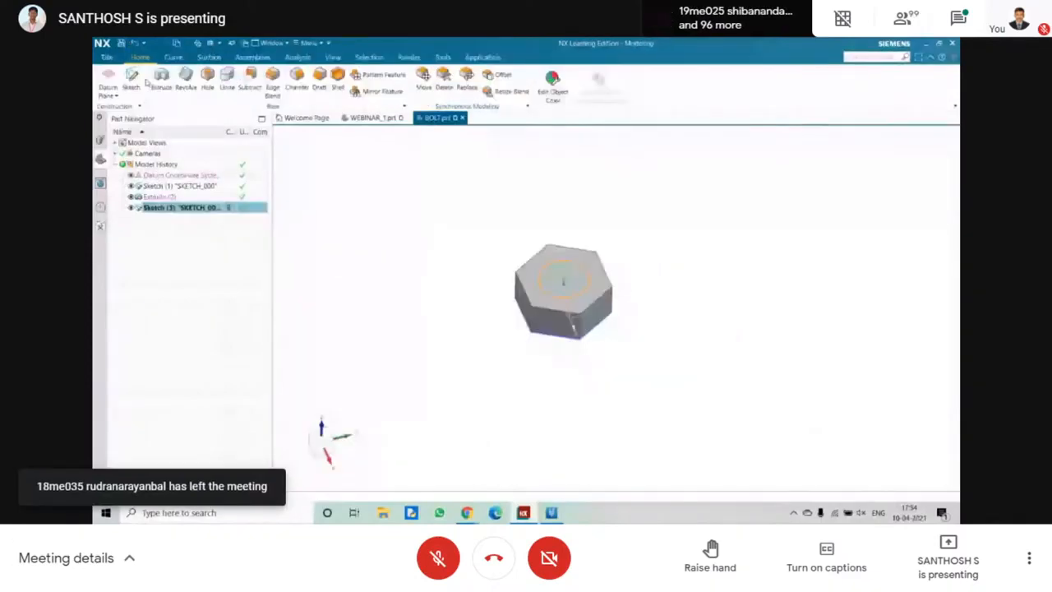
Extrude the circle away from the head by 215 mm with Boolean set to None to form the shank.
left_click(162, 78)
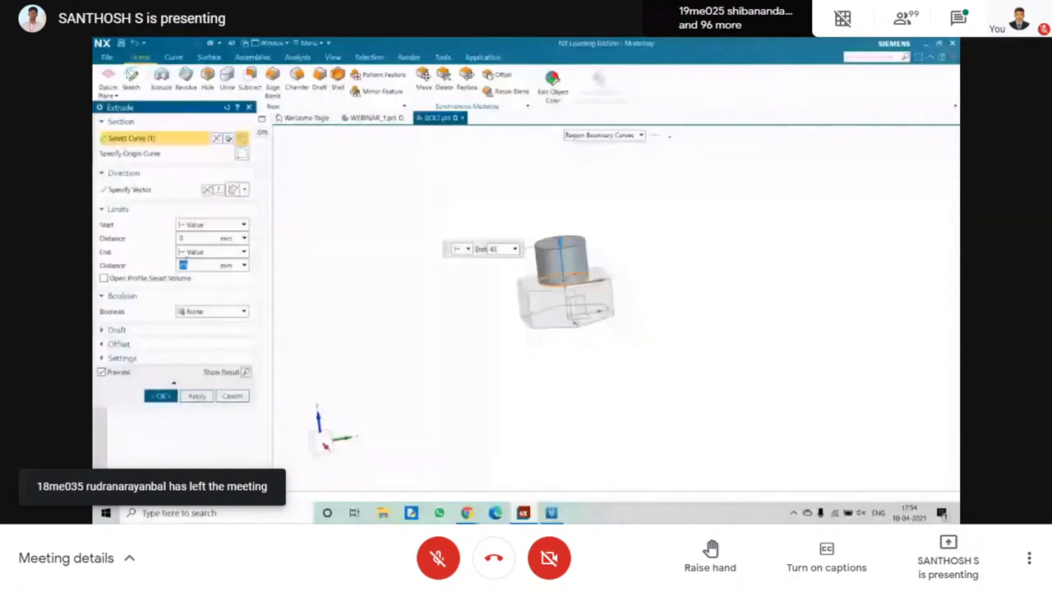
type("100")
key("Return")
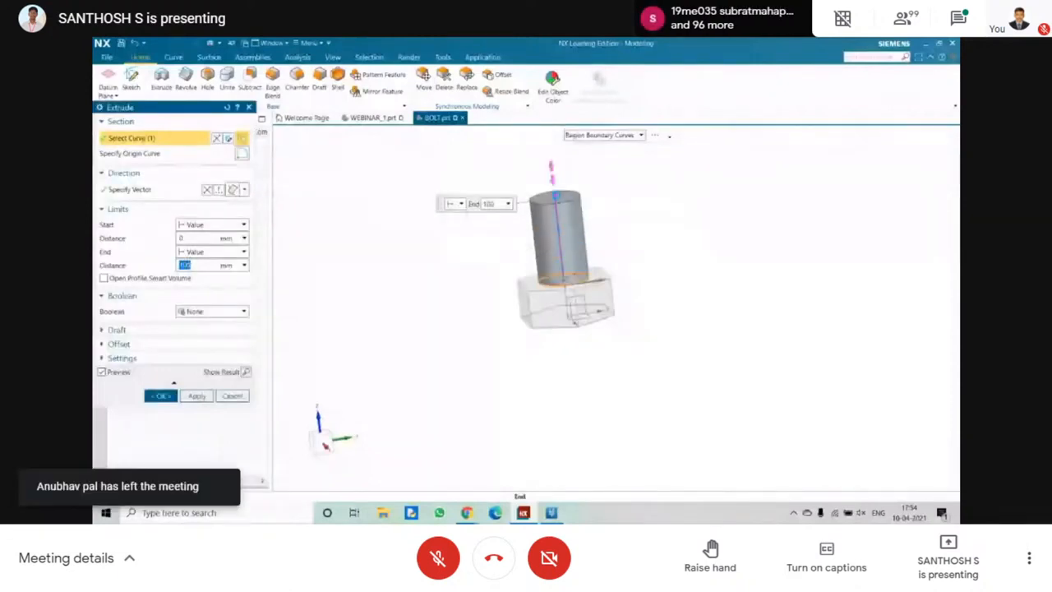
type("150")
key("Return")
key("F8")
middle_click_drag(530, 181, 512, 307, "shift")
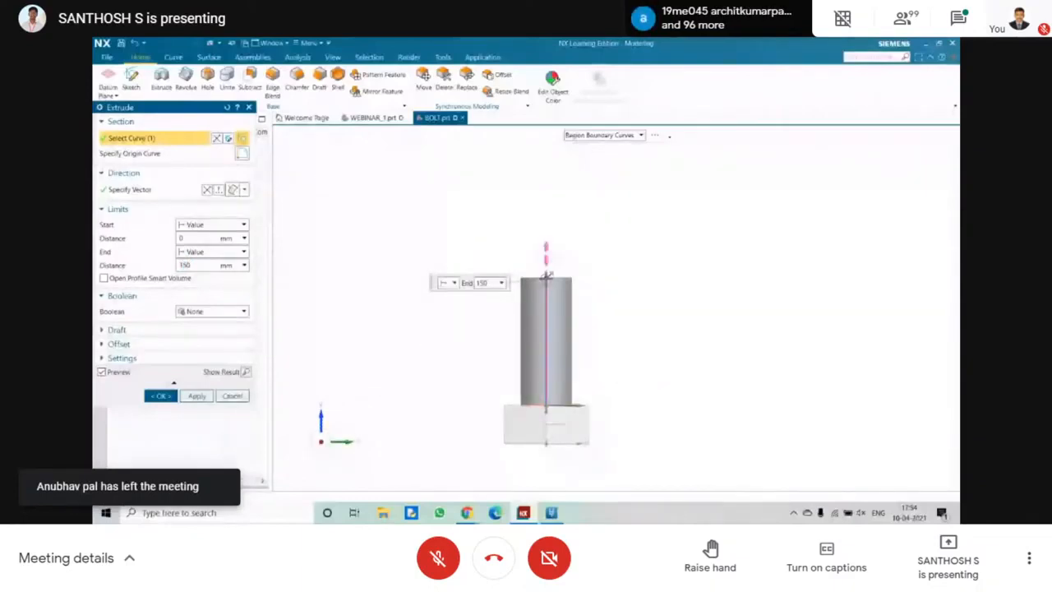
left_click_drag(547, 273, 547, 221)
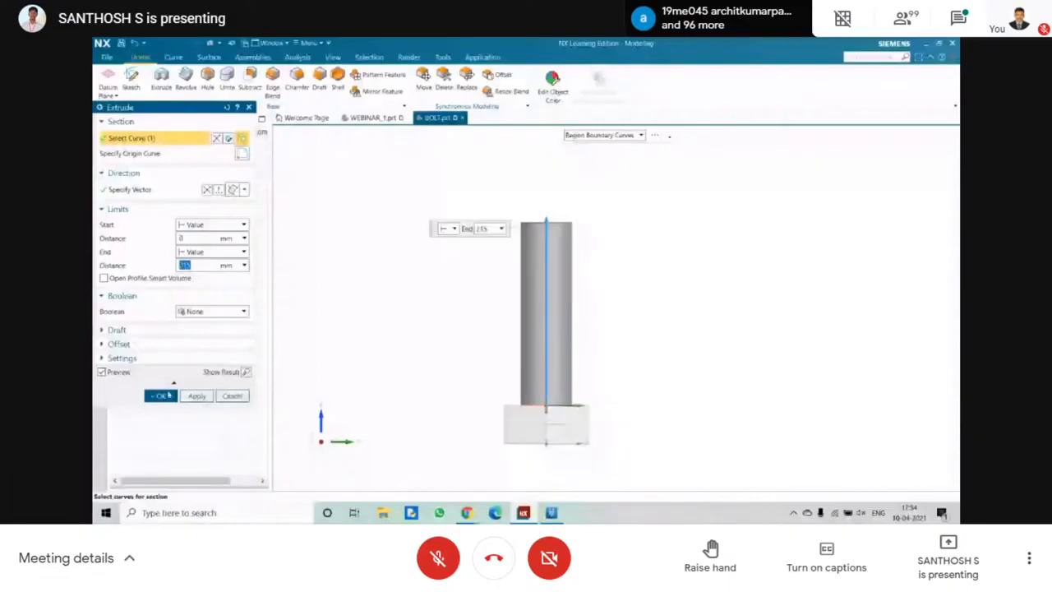
left_click(162, 395)
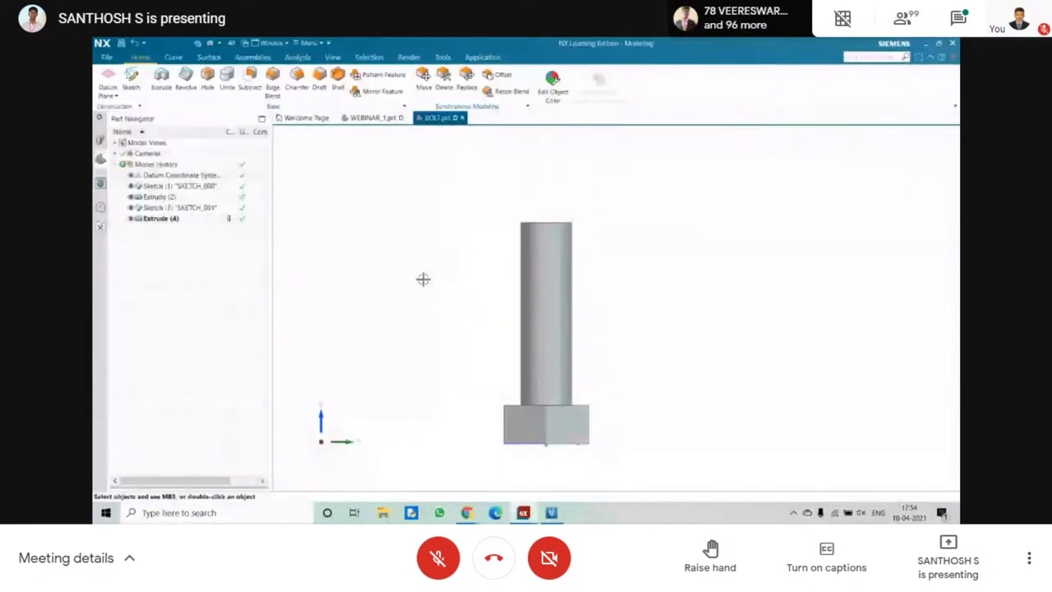
Apply a symmetric 5 mm chamfer to the circular edge at the shank's free end.
middle_click_drag(465, 291, 435, 313)
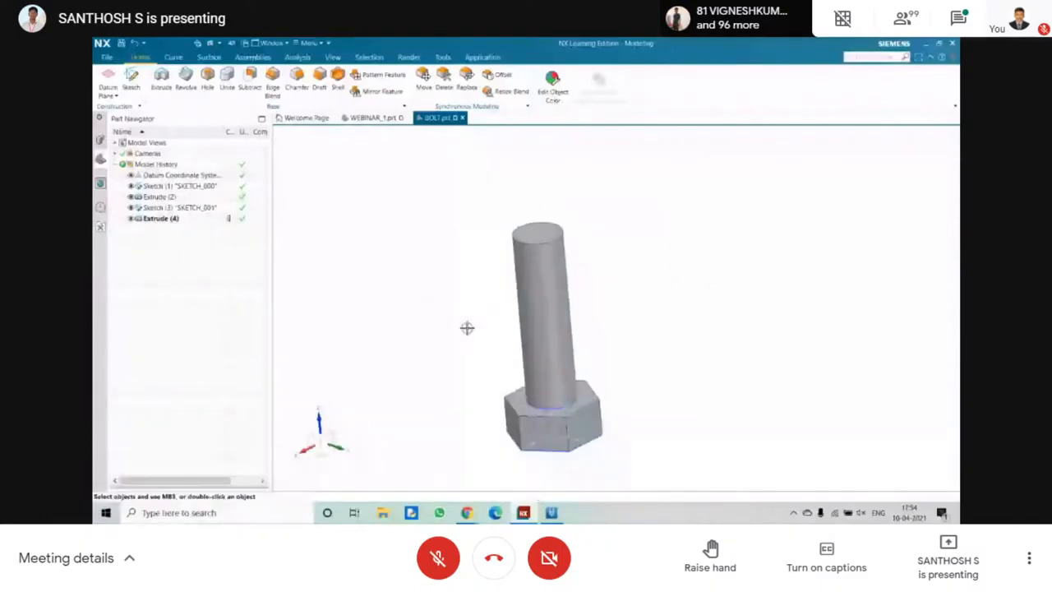
middle_click_drag(467, 328, 430, 296)
left_click(301, 78)
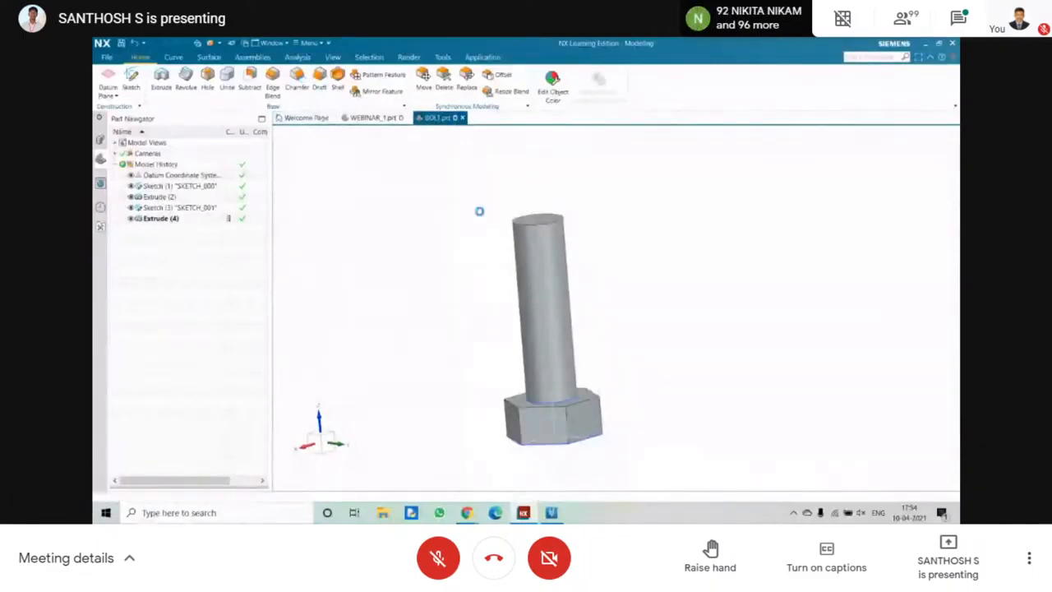
scroll(513, 203, "up", 2)
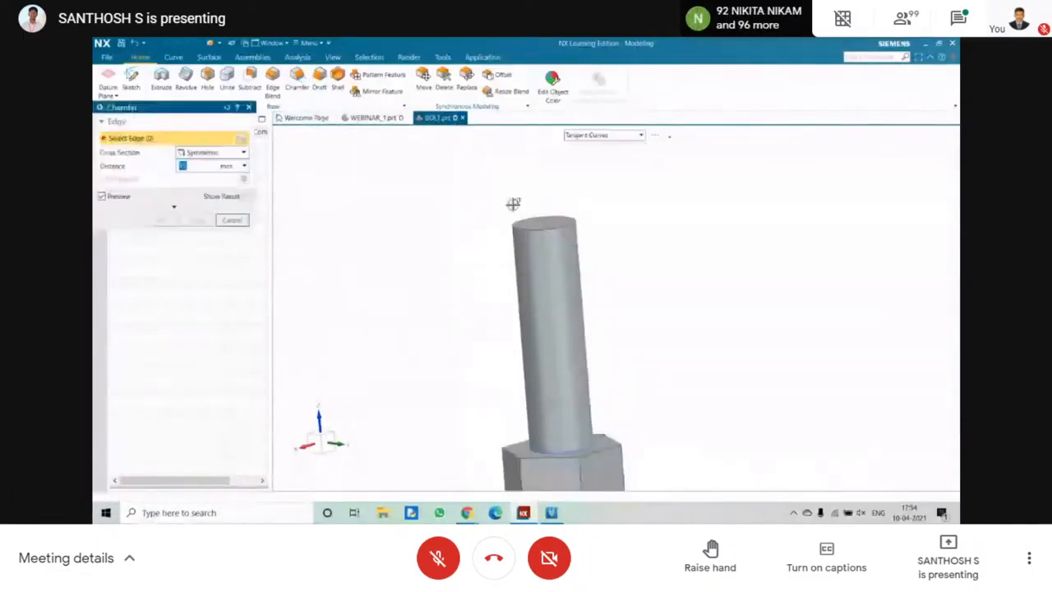
scroll(543, 218, "up", 1)
scroll(543, 219, "up", 2)
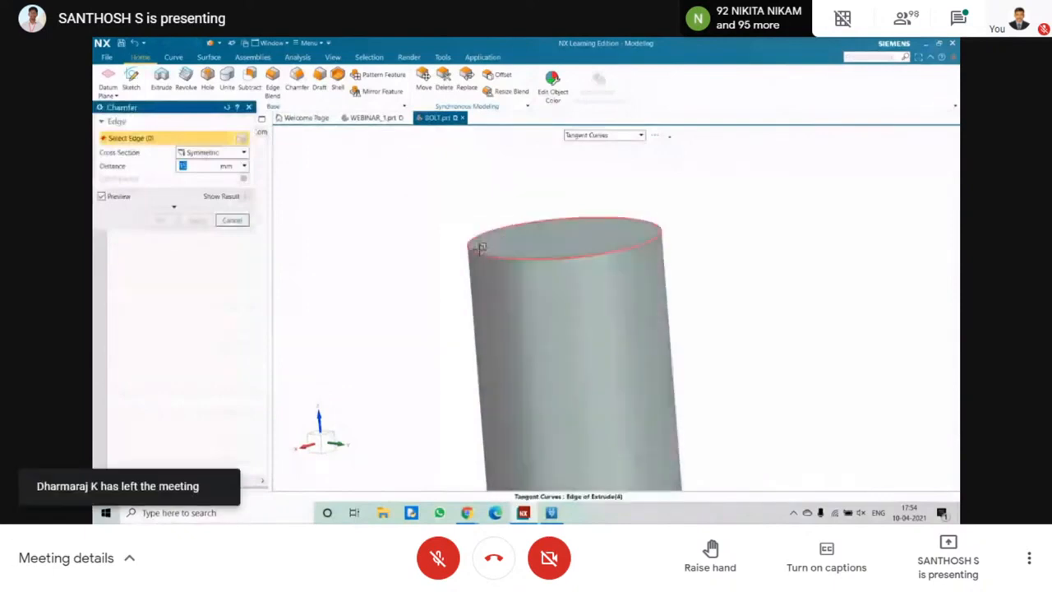
left_click(481, 248)
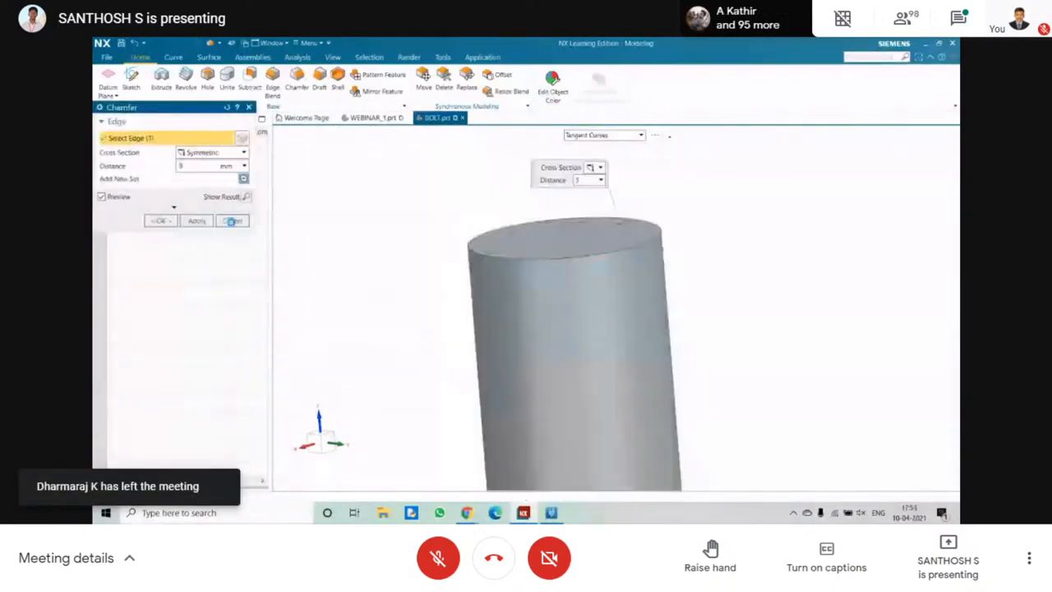
middle_click_drag(489, 242, 479, 221)
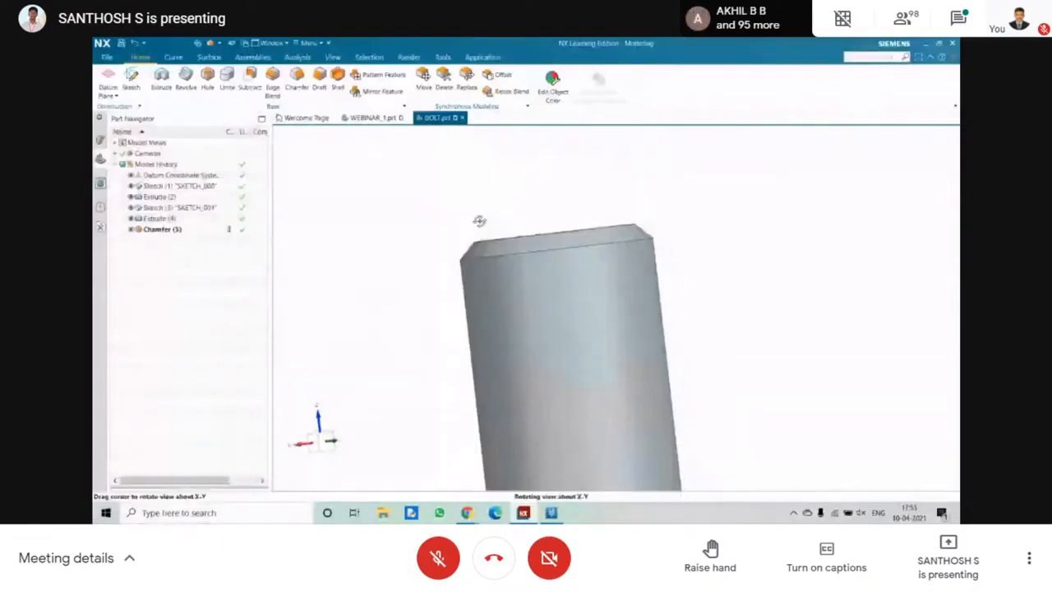
Apply a symmetric chamfer to the six outer edges of the hexagonal face opposite the shank.
scroll(424, 254, "down", 3)
mouse_move(424, 254)
middle_mouse_down()
mouse_move(401, 196)
mouse_move(425, 265)
middle_mouse_up()
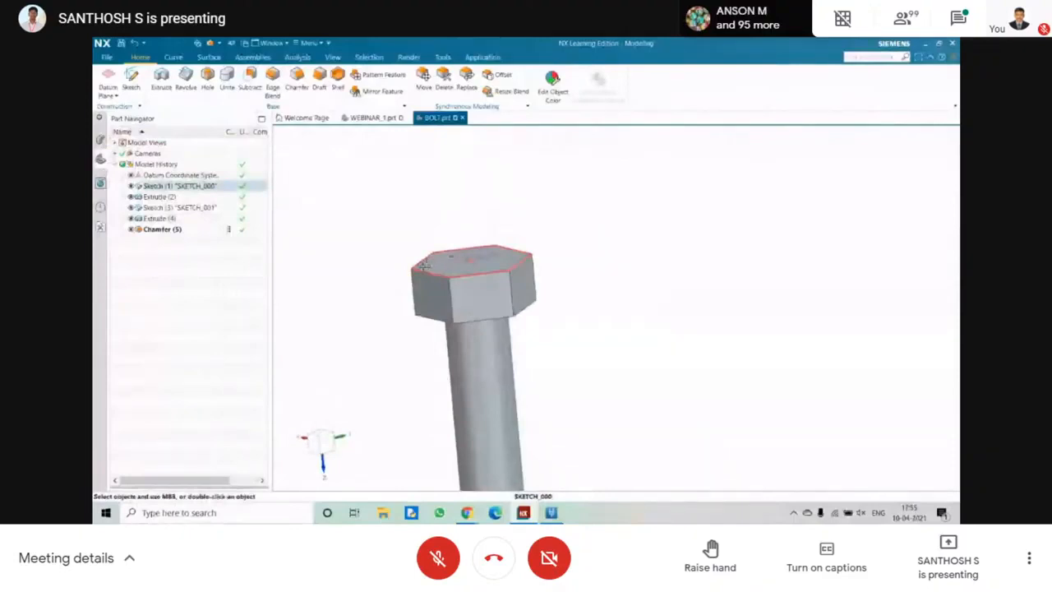
scroll(435, 289, "up", 3)
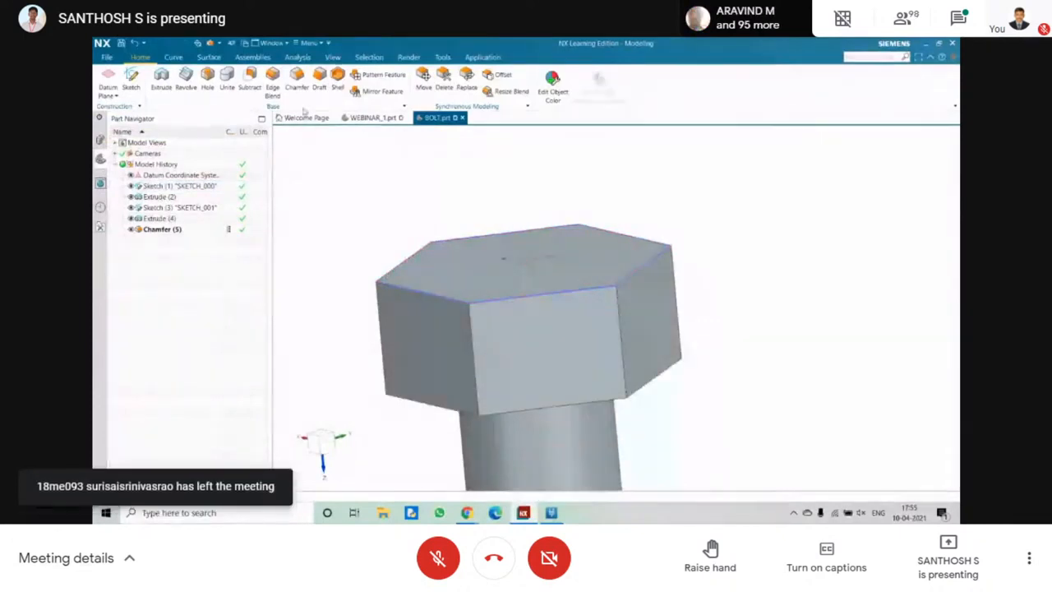
left_click(298, 81)
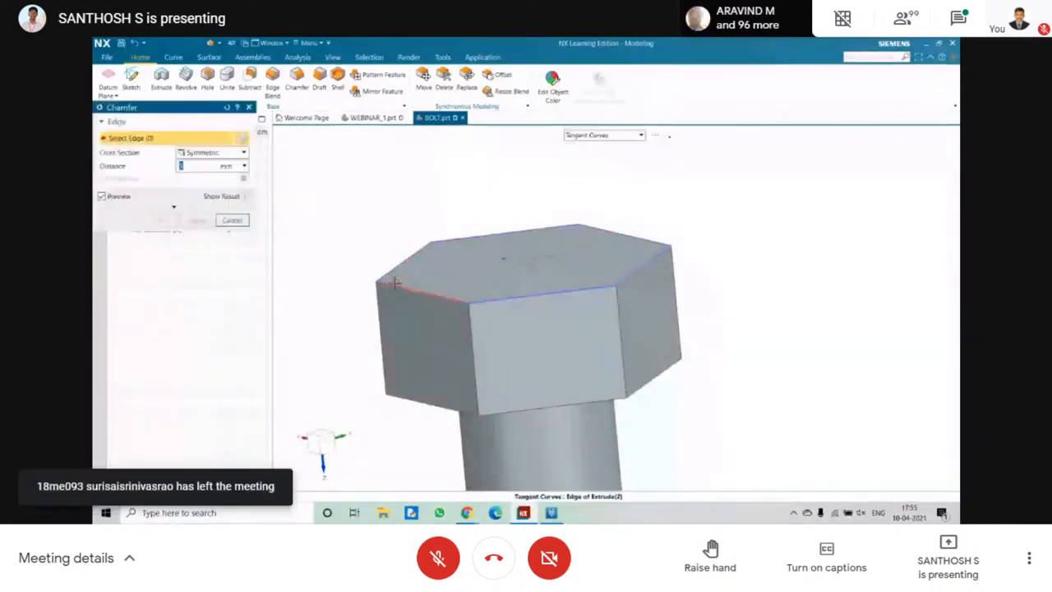
left_click(395, 284)
left_click(406, 261)
left_click(503, 234)
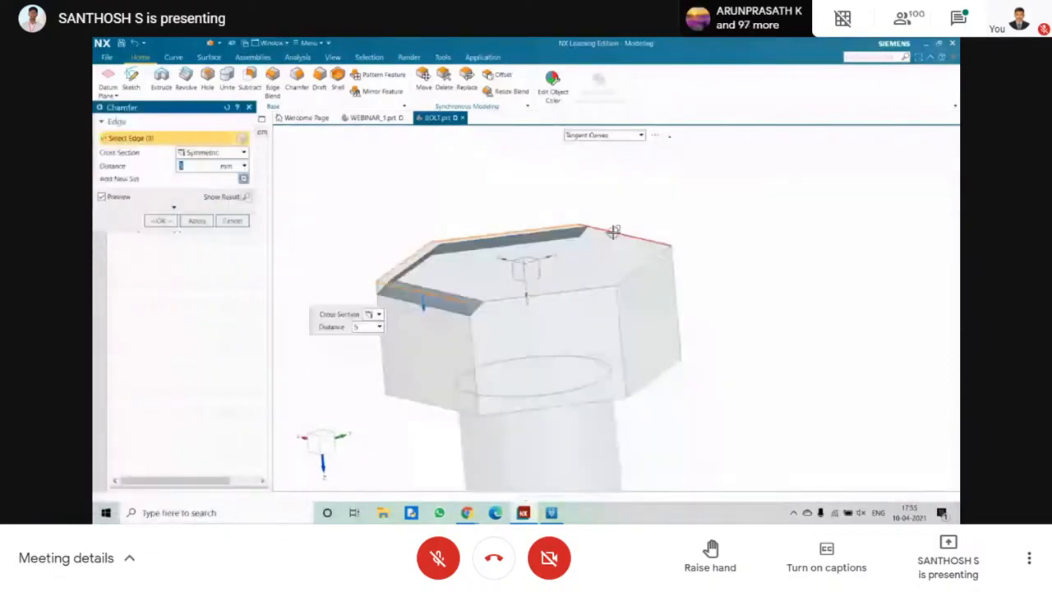
left_click(613, 232)
middle_click_drag(541, 292, 476, 277)
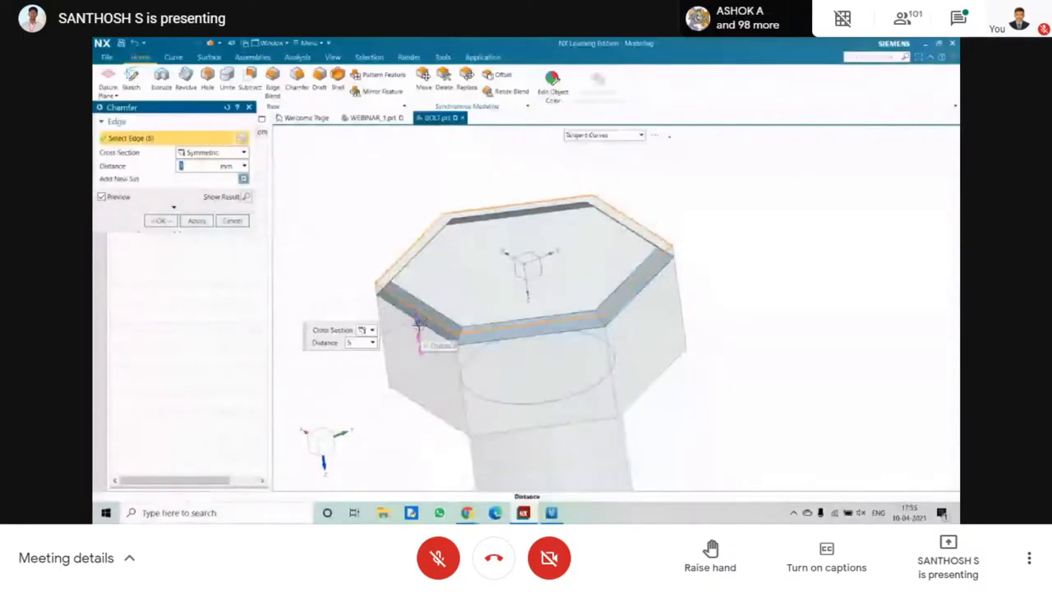
left_click_drag(420, 326, 418, 322)
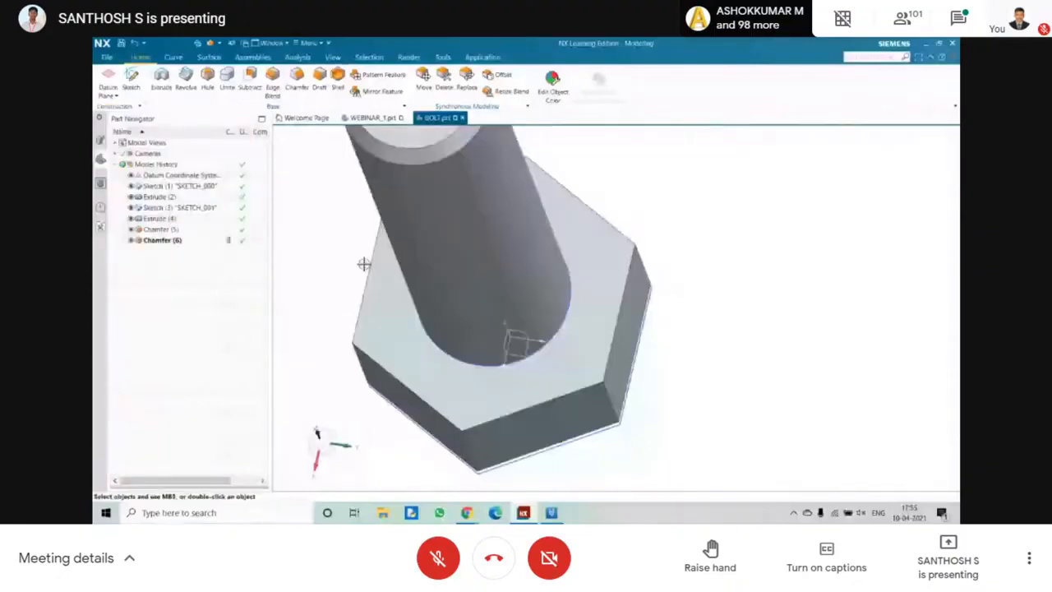
middle_click_drag(364, 264, 383, 206)
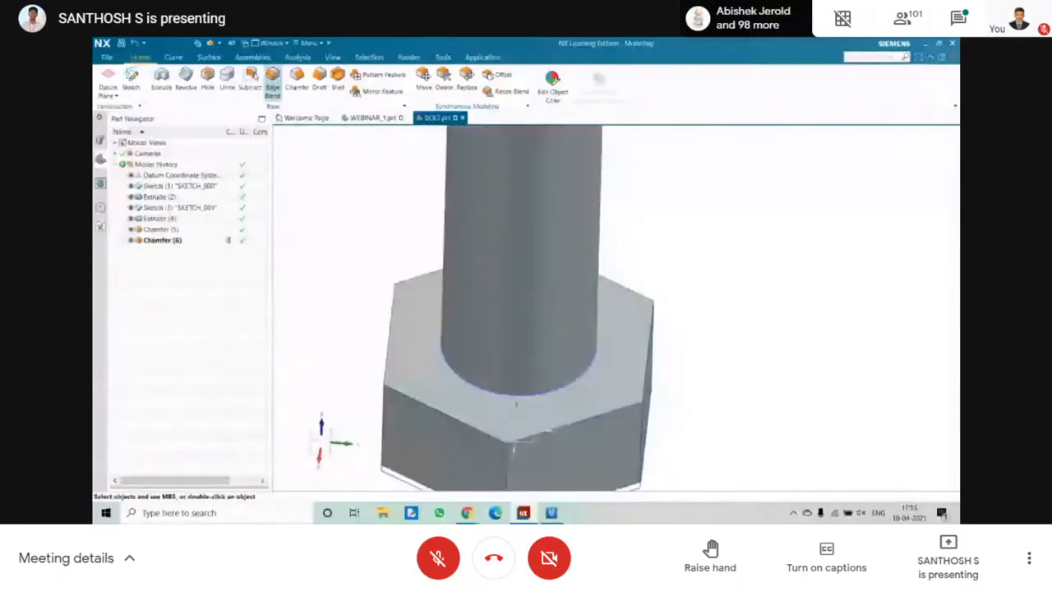
left_click(272, 82)
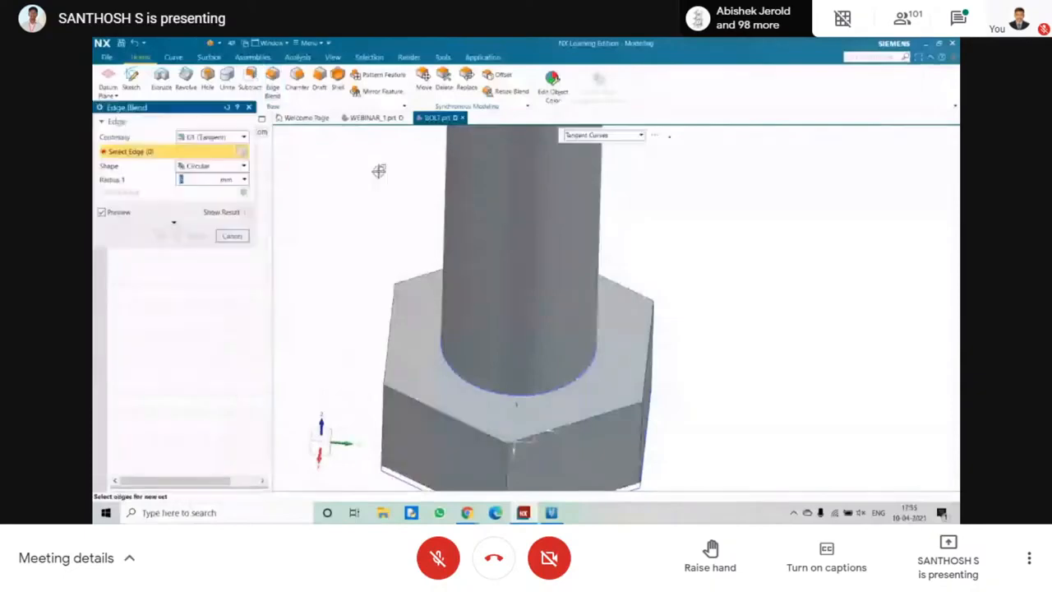
left_click(457, 372)
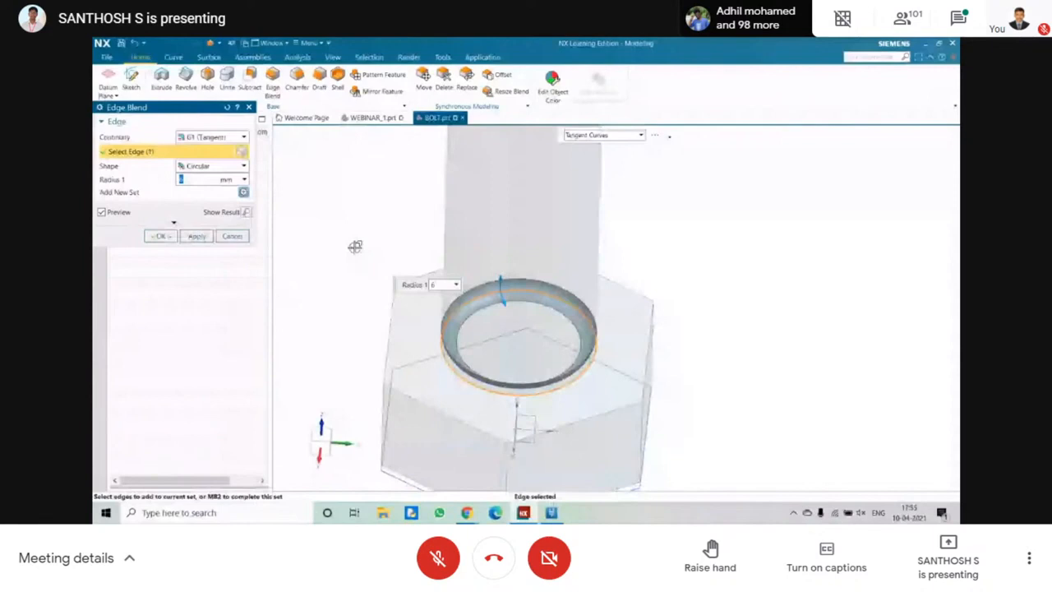
key("Escape")
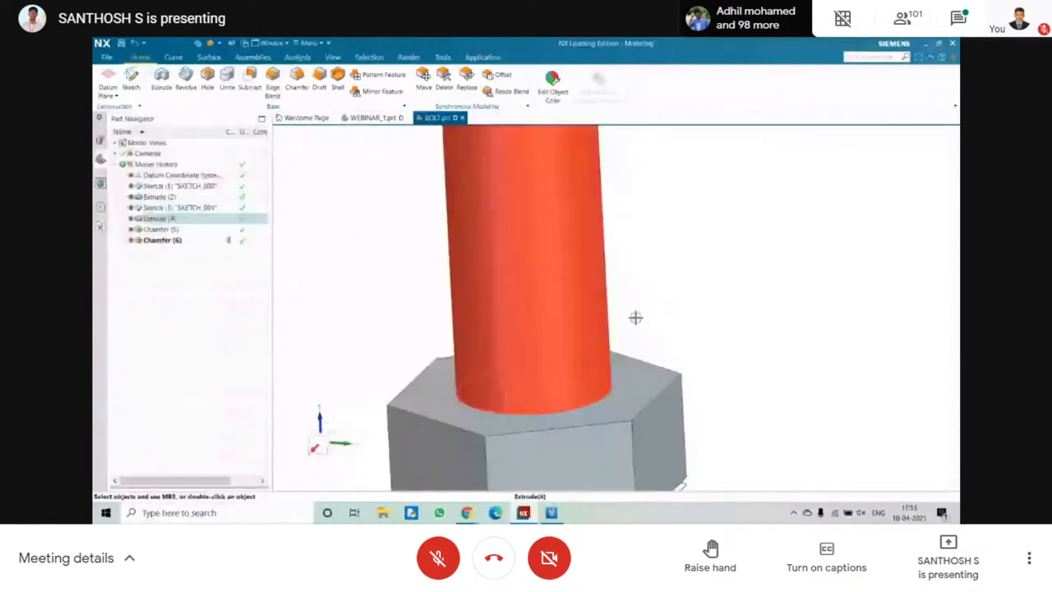
Unite the cylindrical shank with the hexagonal head into a single body.
middle_click_drag(636, 318, 633, 300)
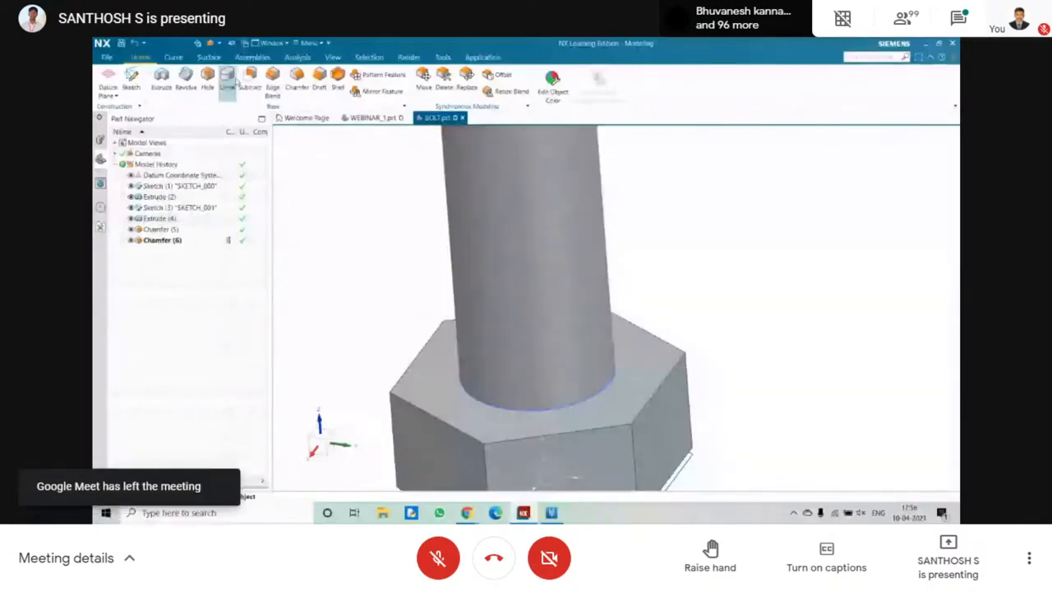
left_click(228, 79)
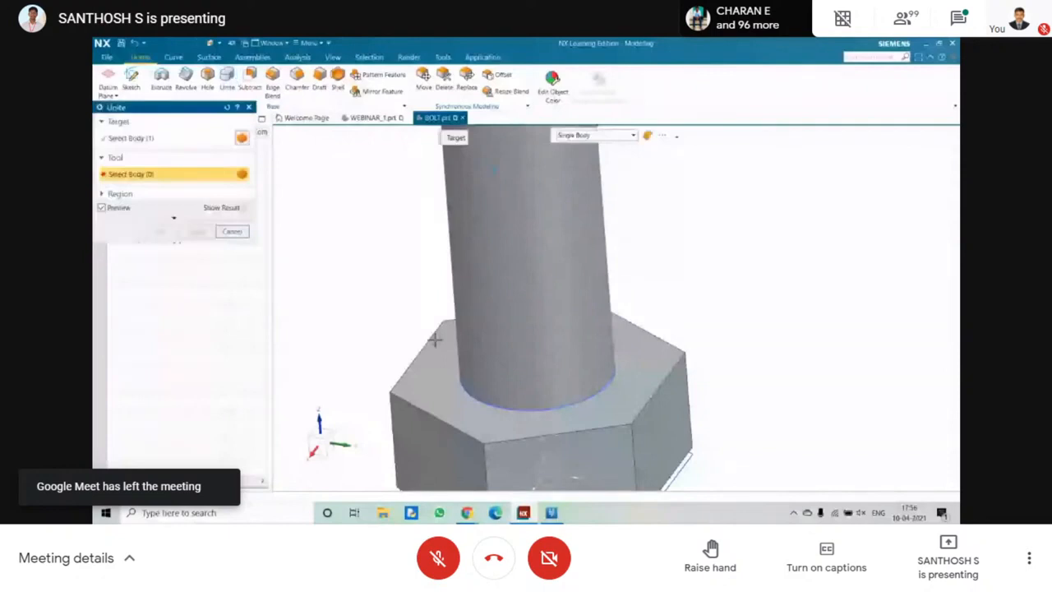
left_click(435, 339)
left_click(161, 232)
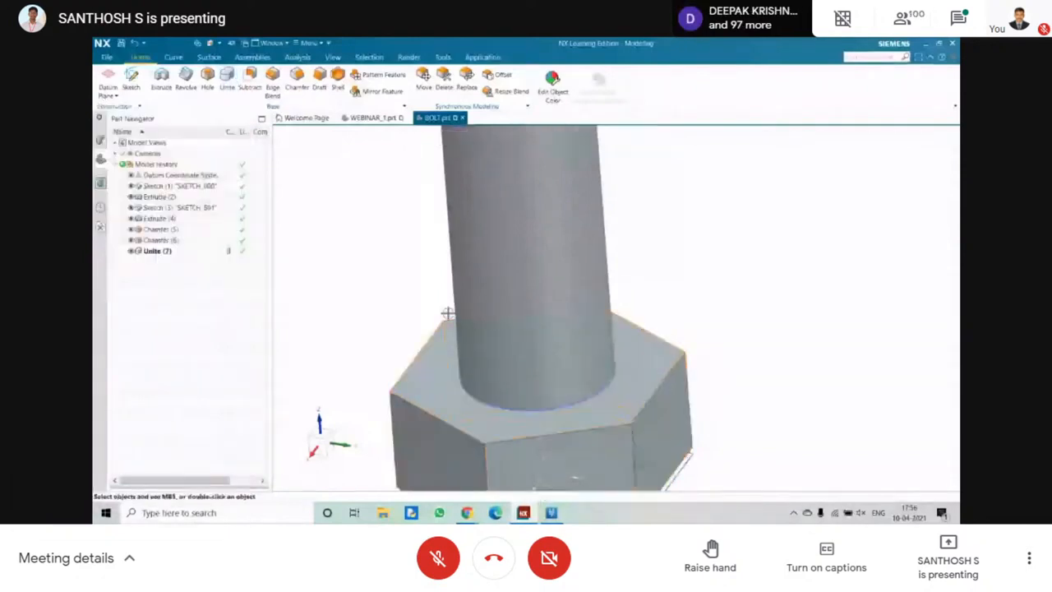
left_click(228, 79)
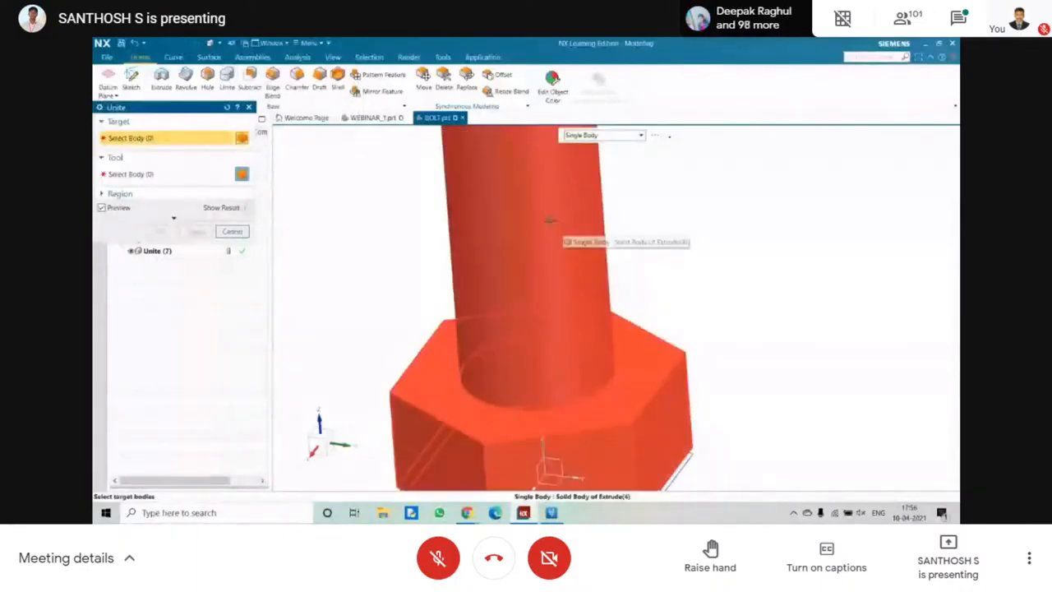
key("Escape")
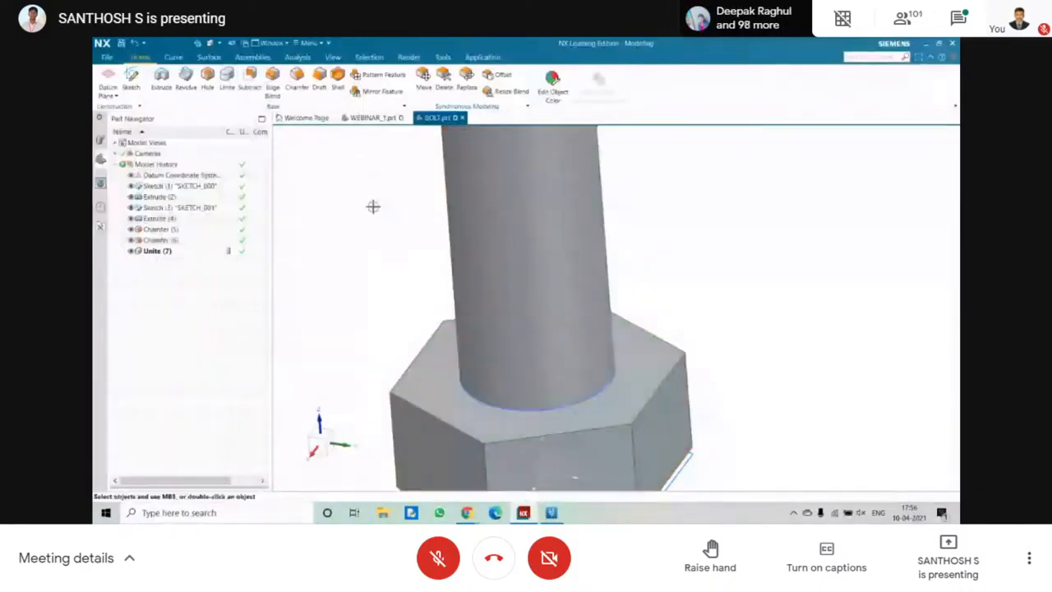
Apply a circular edge blend to the edge where the shank meets the hexagonal head.
scroll(379, 205, "up", 5)
middle_click_drag(383, 205, 417, 254)
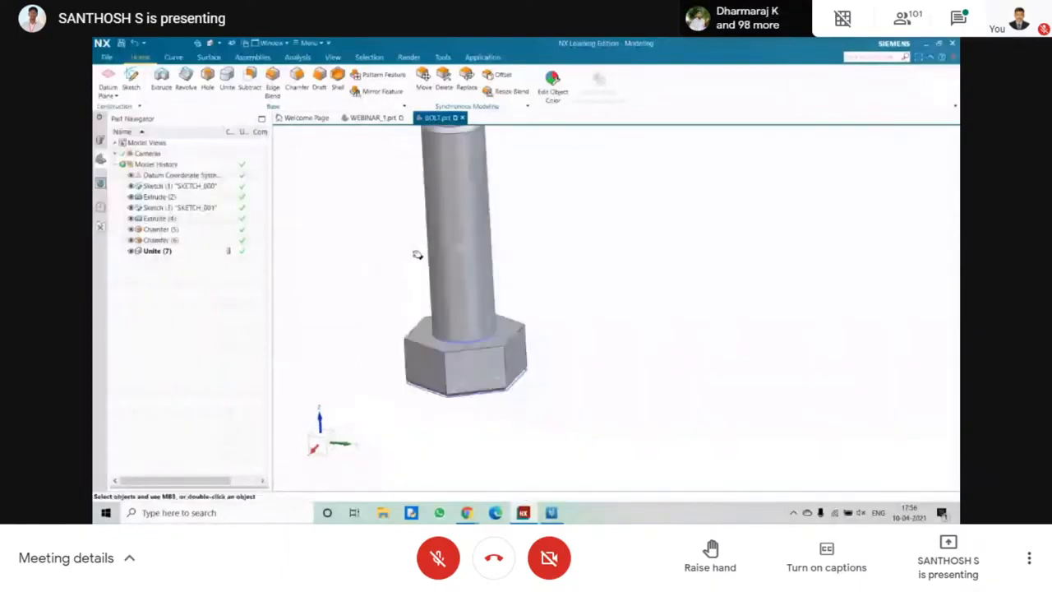
scroll(418, 254, "down", 6)
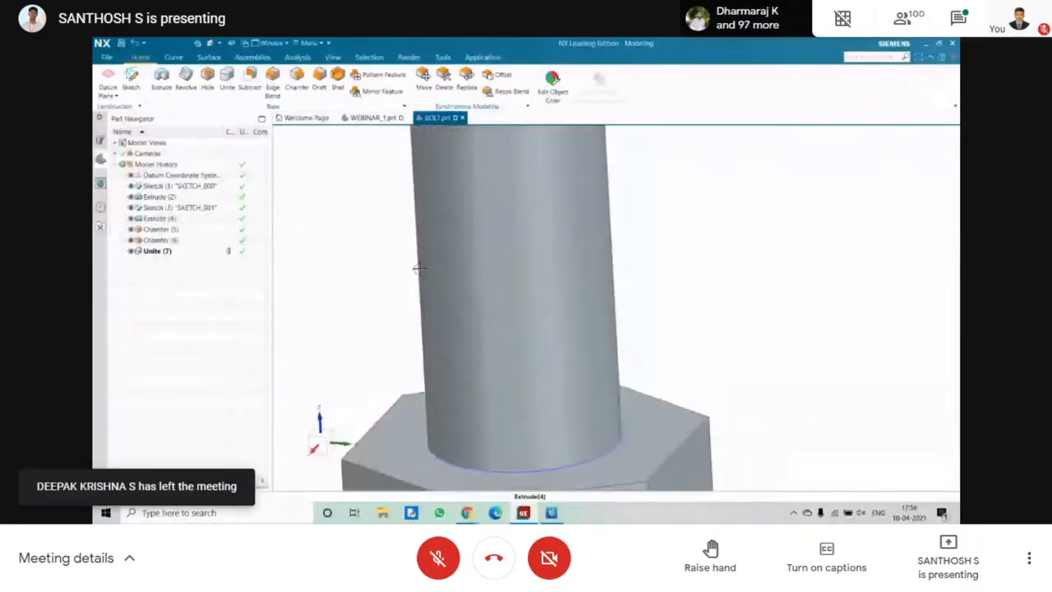
middle_click_drag(419, 268, 381, 189, "shift")
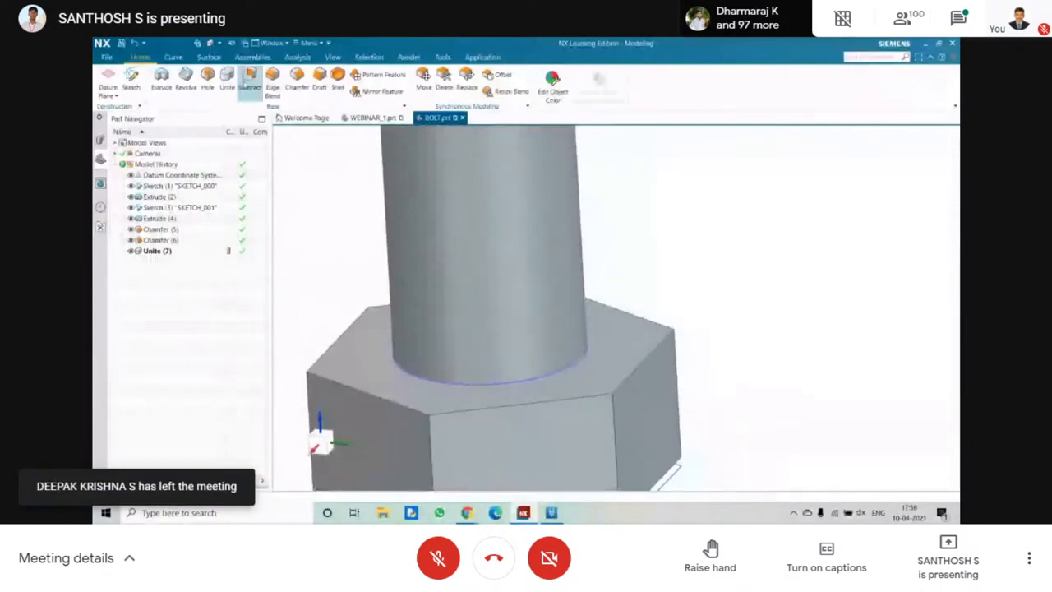
left_click(250, 82)
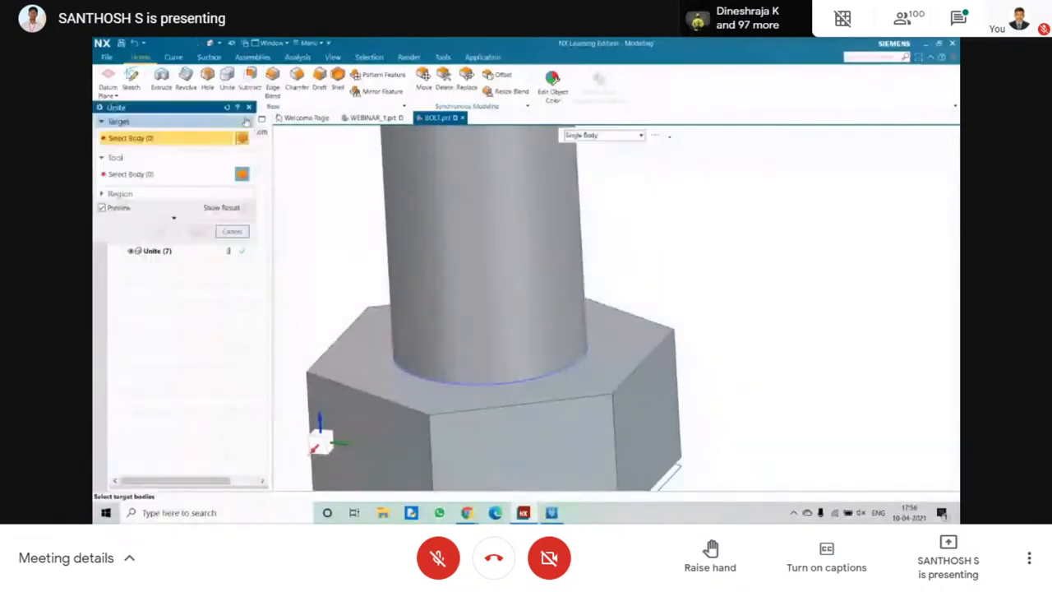
left_click(272, 80)
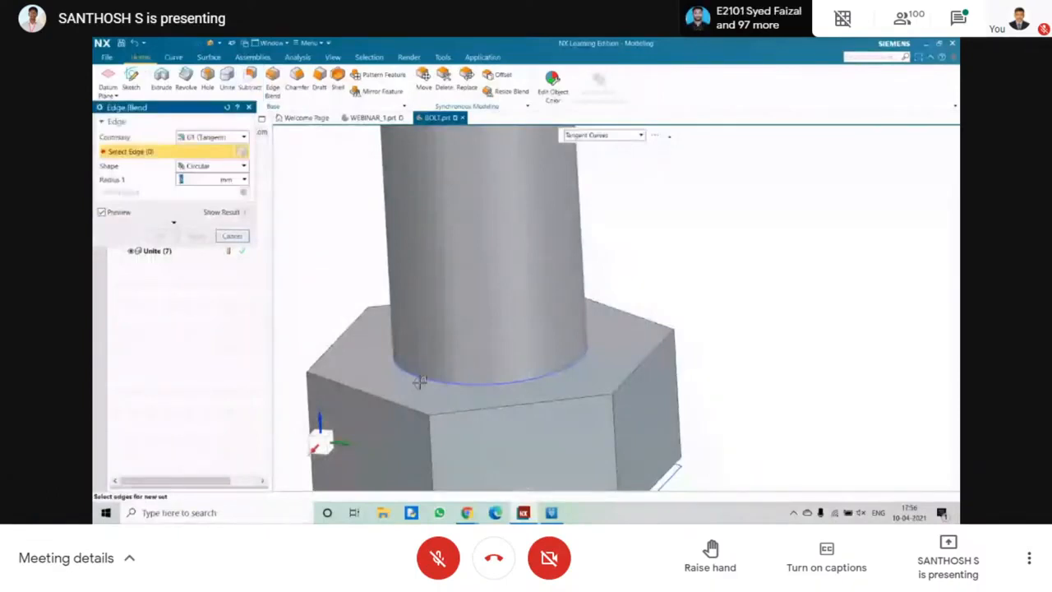
left_click(420, 381)
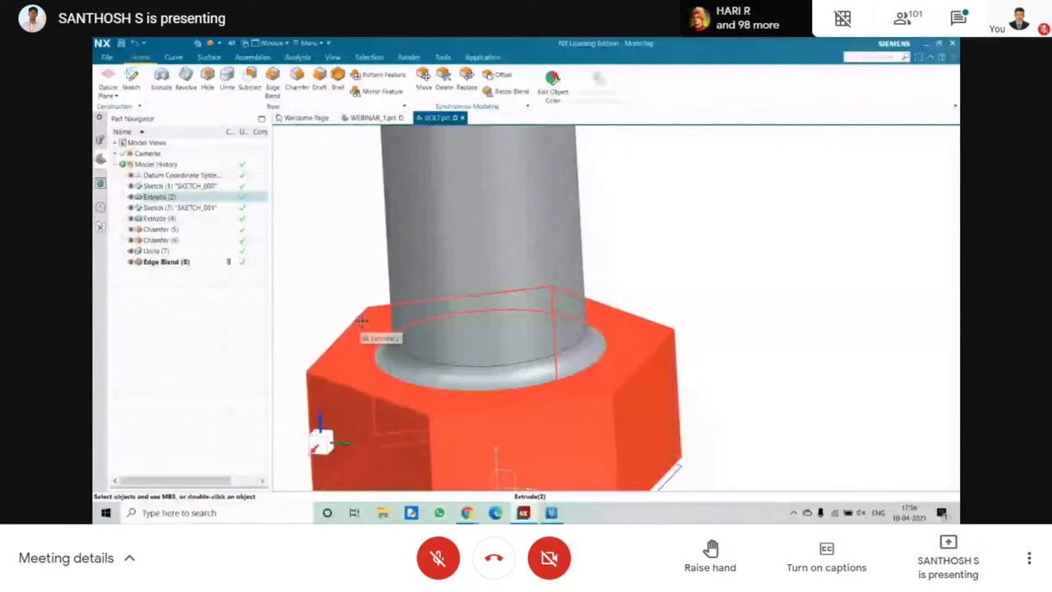
Search the commands for THREAD and start the Thread command from the matches.
scroll(738, 295, "down", 3)
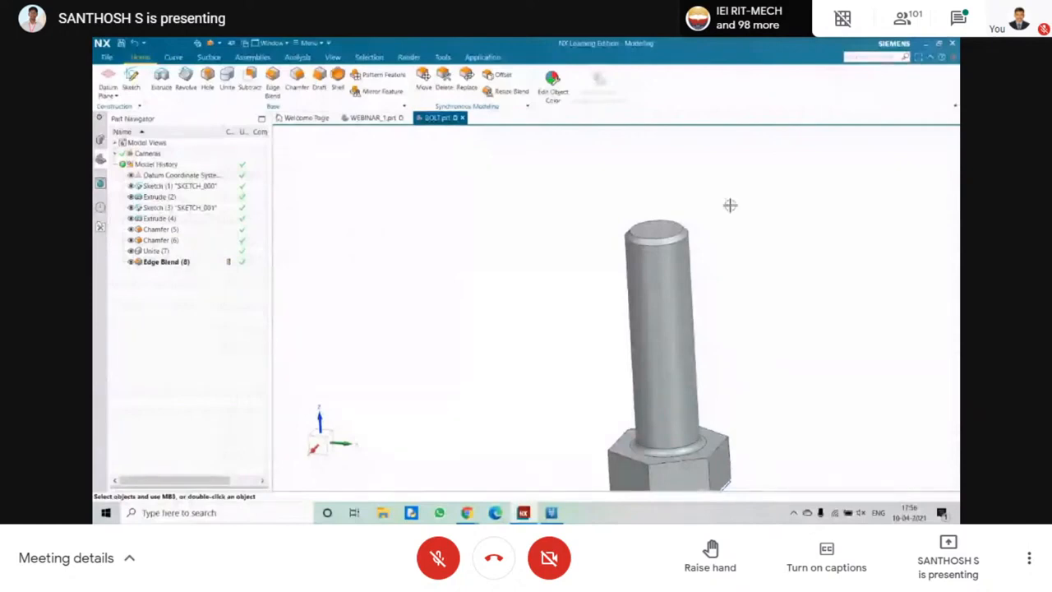
left_click(868, 59)
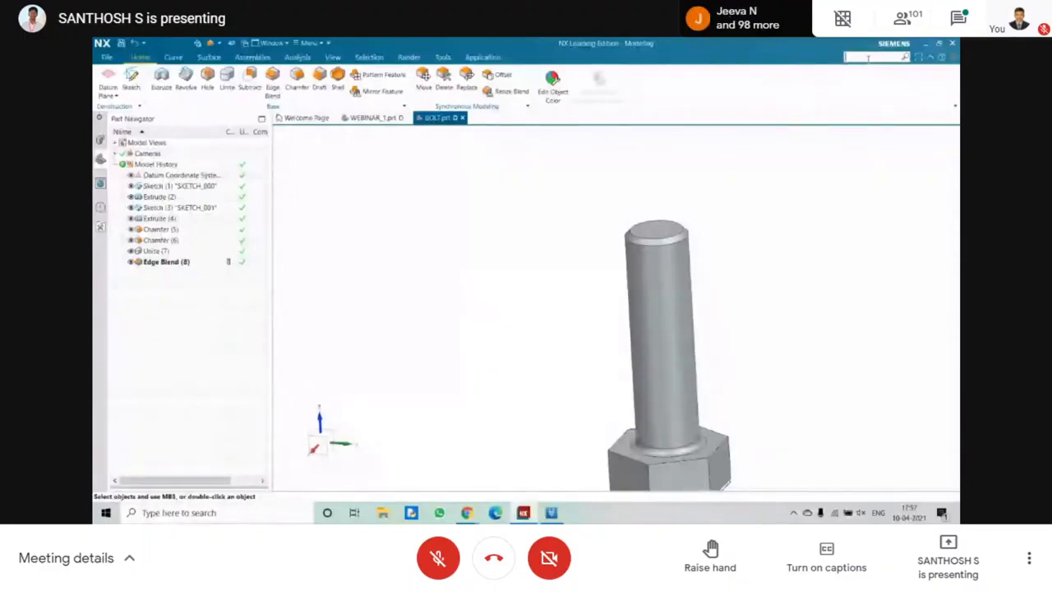
type("THREAD")
key("Return")
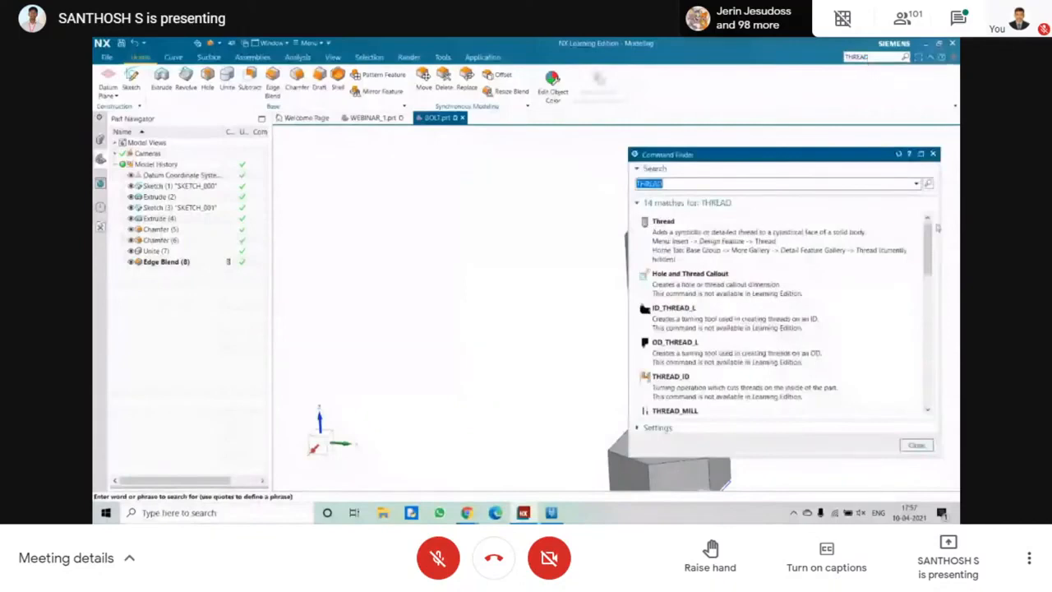
mouse_move(928, 236)
left_mouse_down()
mouse_move(928, 260)
mouse_move(928, 234)
left_mouse_up()
mouse_move(763, 231)
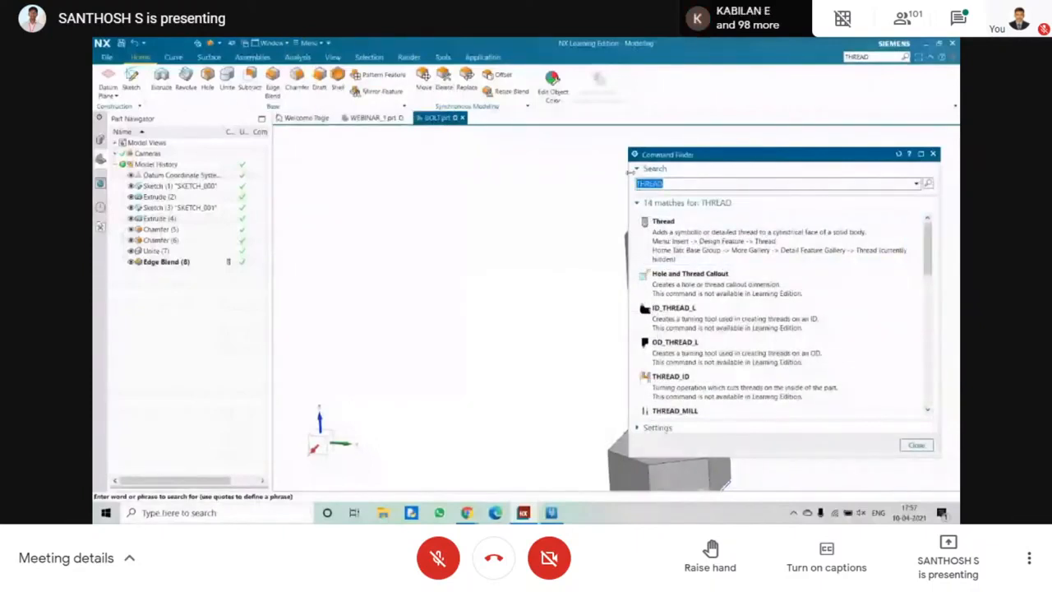
left_click(701, 228)
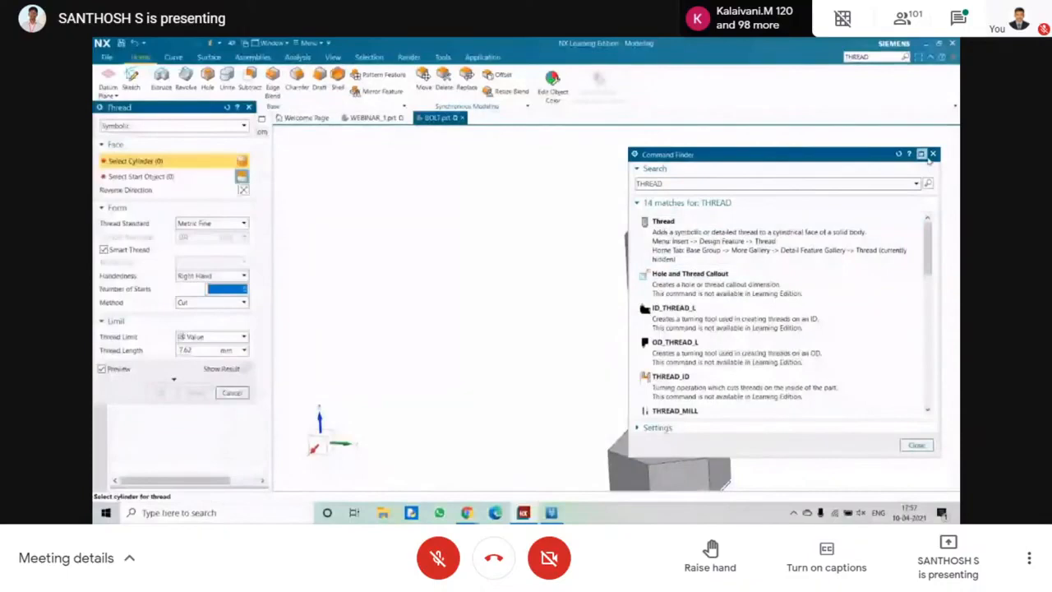
left_click(932, 154)
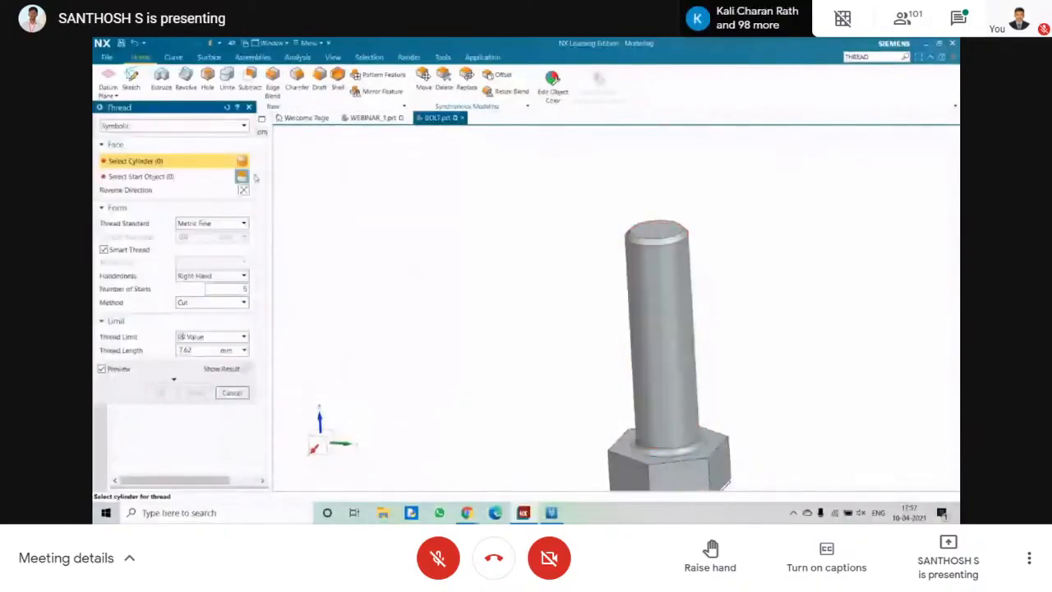
Select the shank's cylindrical face for a symbolic thread and try Metric Coarse before returning the standard to Metric Fine.
left_click(628, 262)
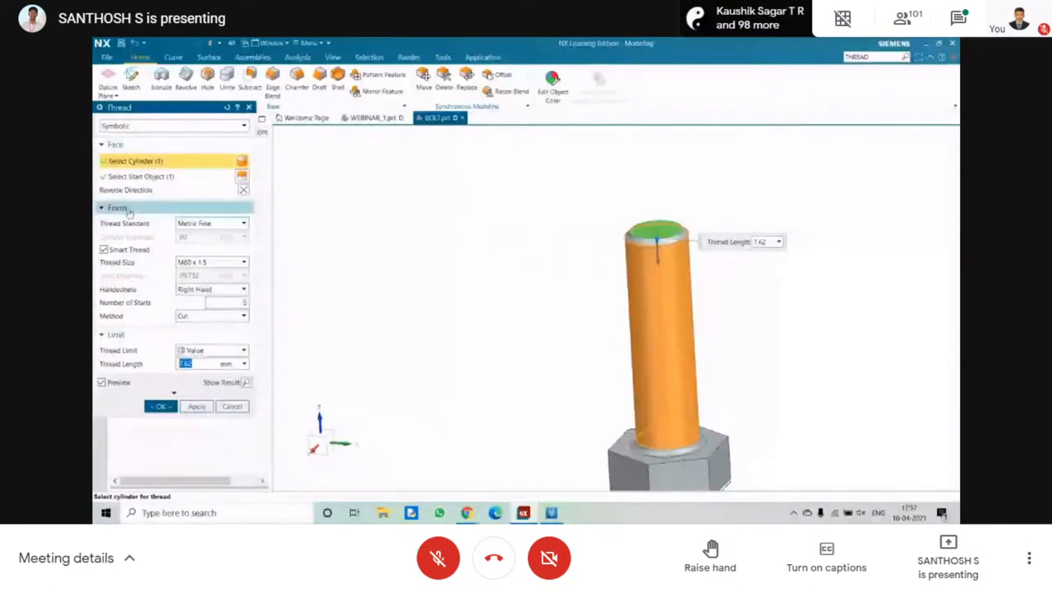
left_click(210, 223)
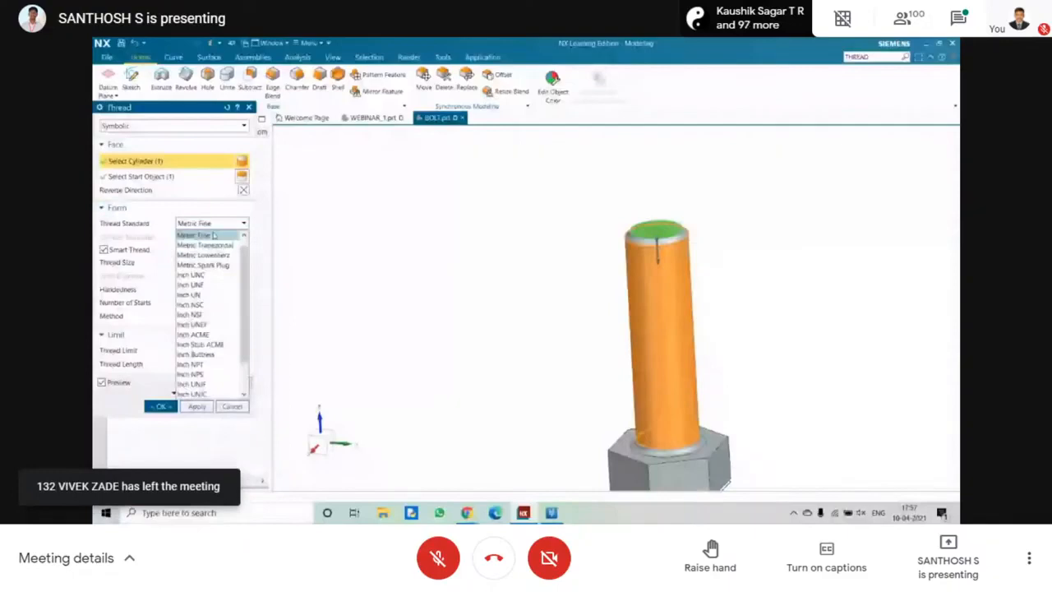
scroll(213, 280, "up", 1)
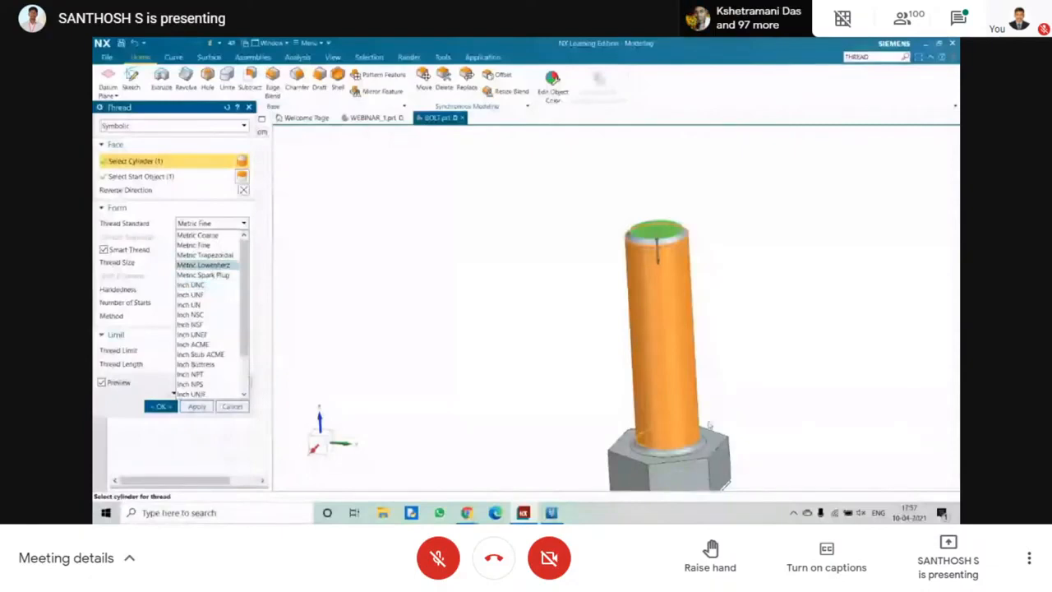
left_click(210, 236)
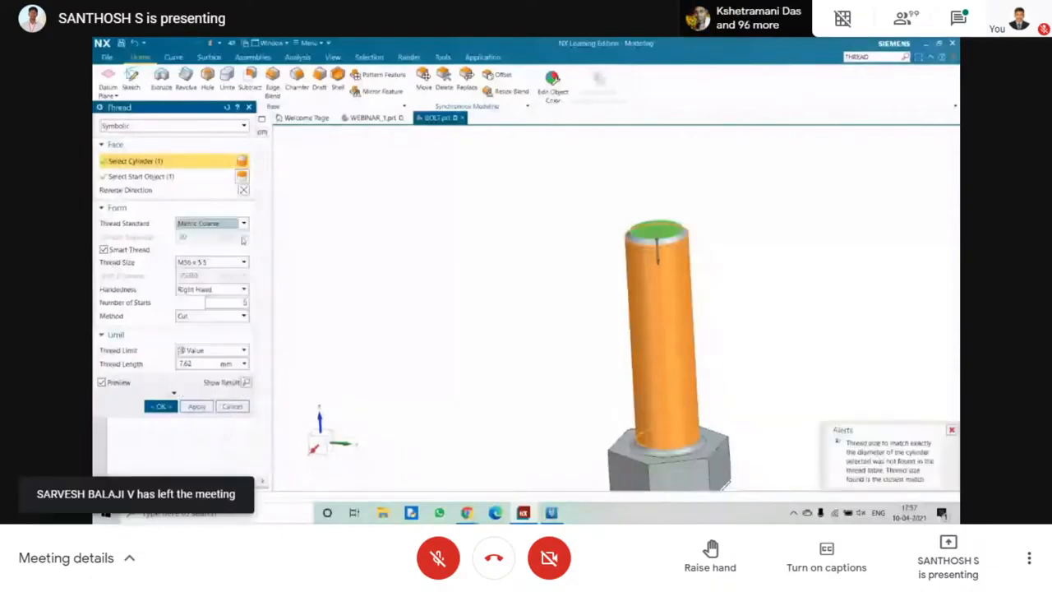
scroll(506, 343, "down", 5)
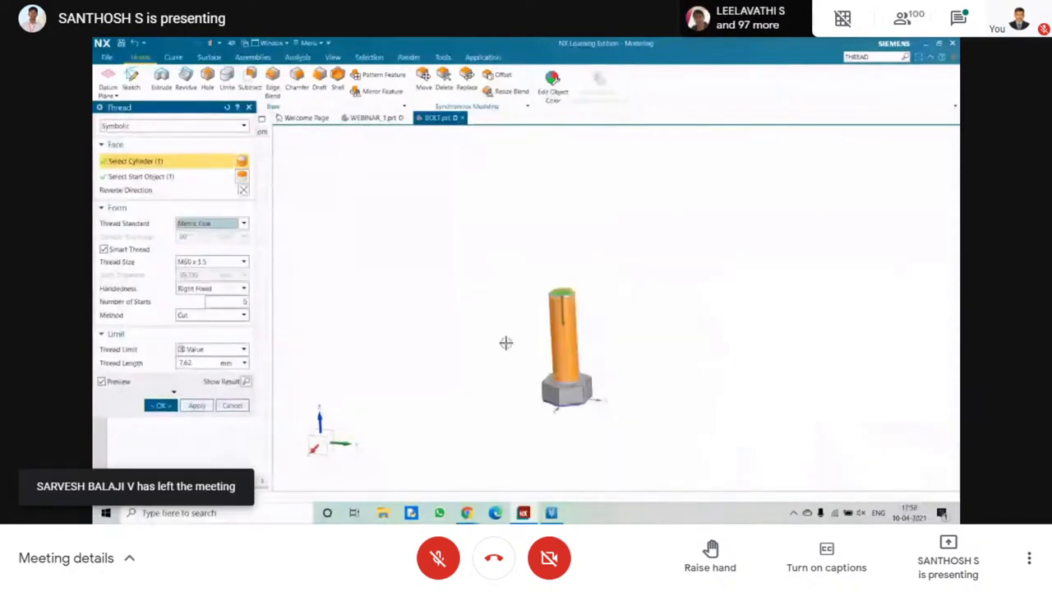
Set the thread length to 8 mm and apply the M60 x 1.5 symbolic thread to the shank.
left_click(234, 305)
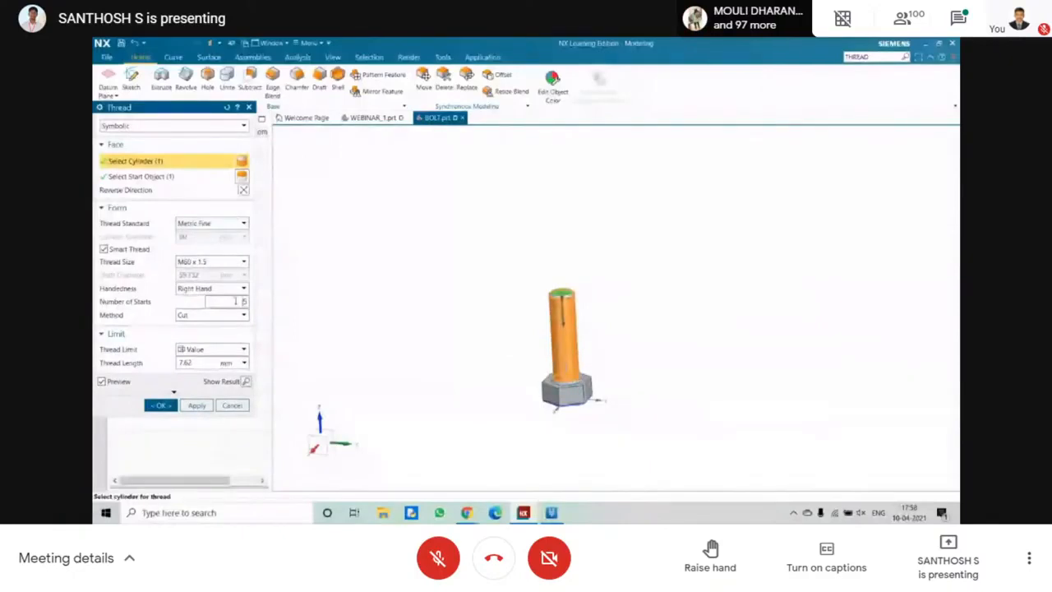
scroll(426, 316, "down", 3)
left_click(201, 363)
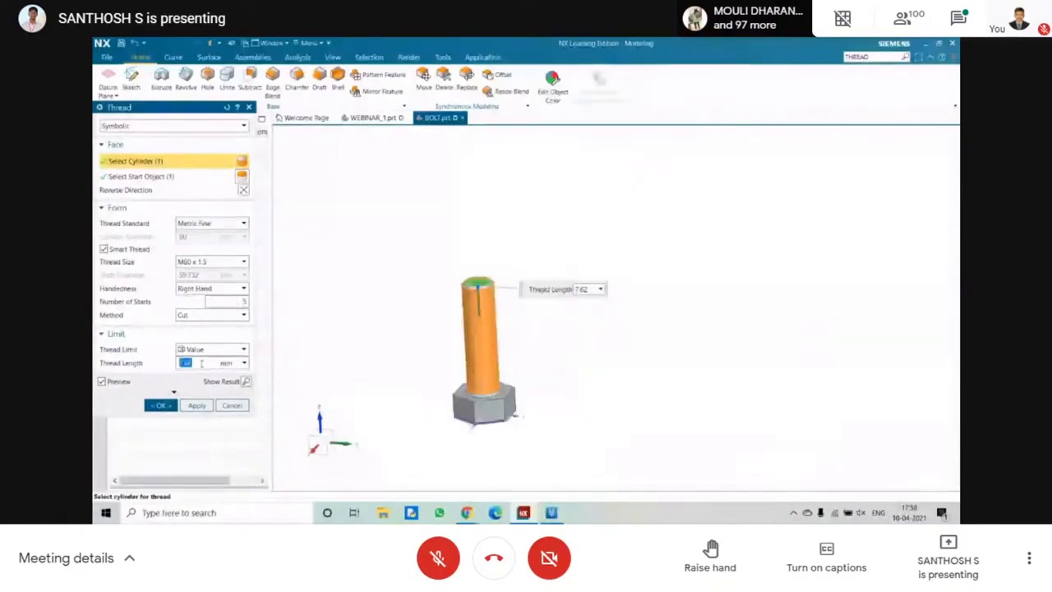
type("8")
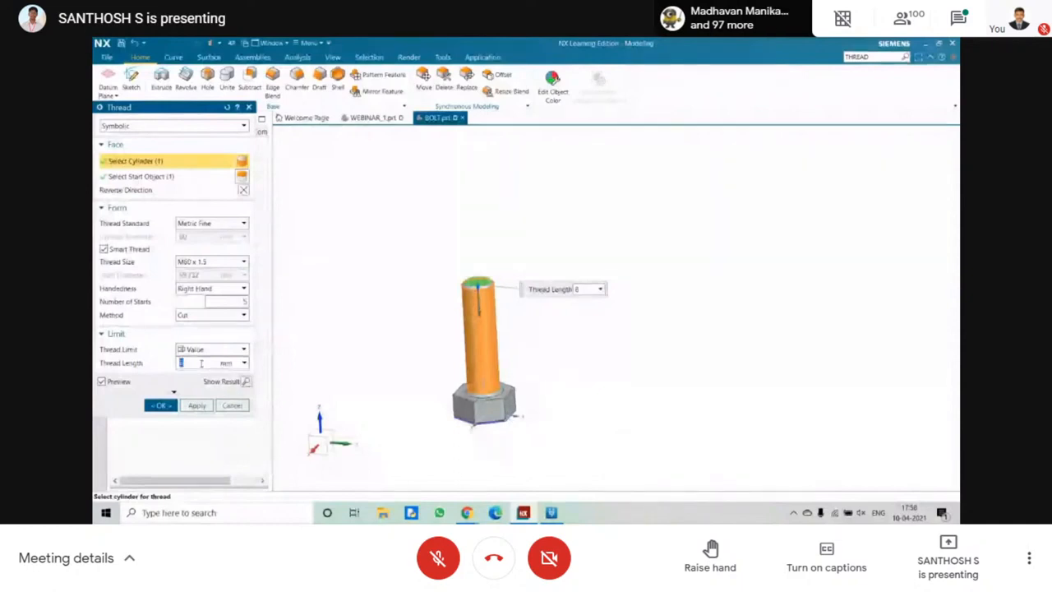
scroll(484, 298, "down", 2)
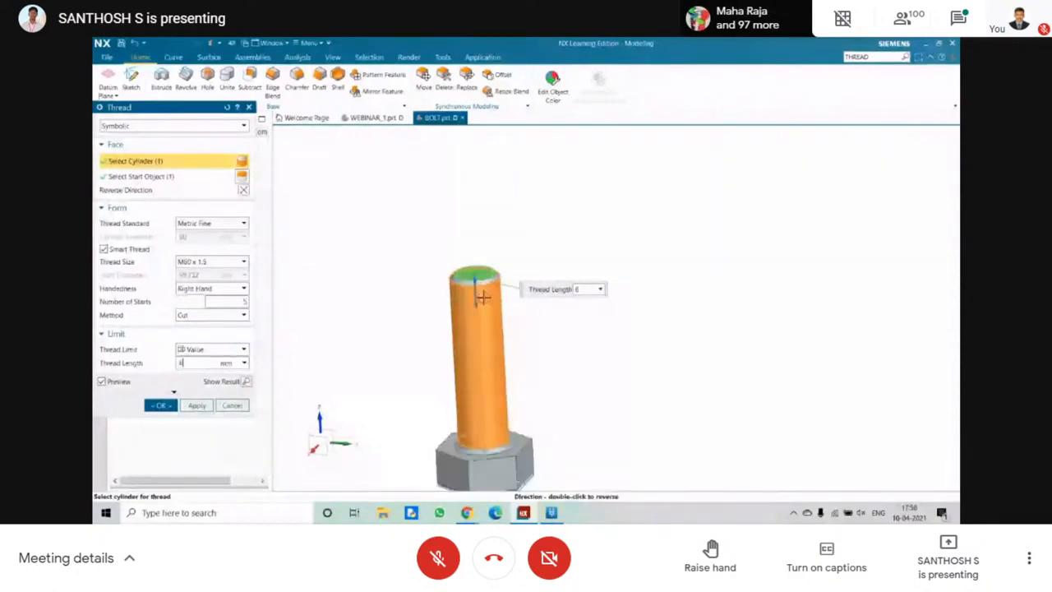
left_click(196, 405)
middle_click_drag(380, 327, 244, 306)
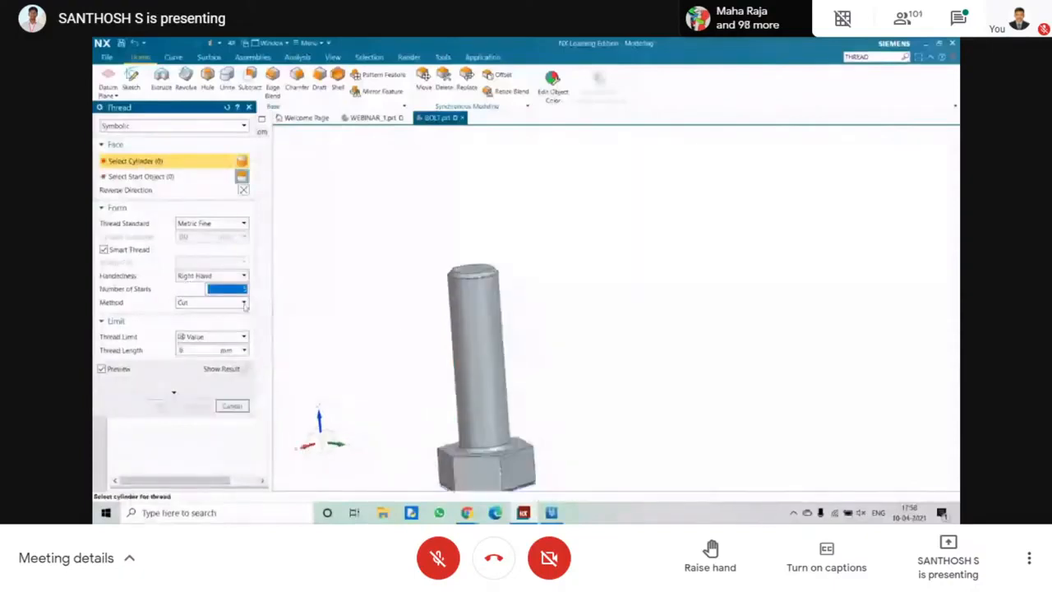
left_click(206, 224)
left_click(208, 274)
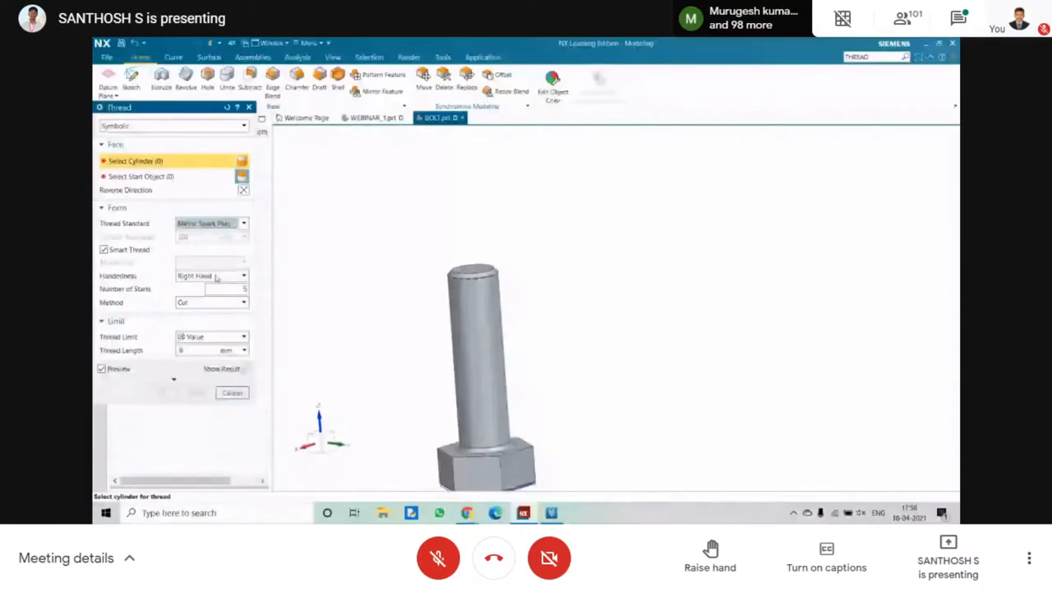
left_click(470, 308)
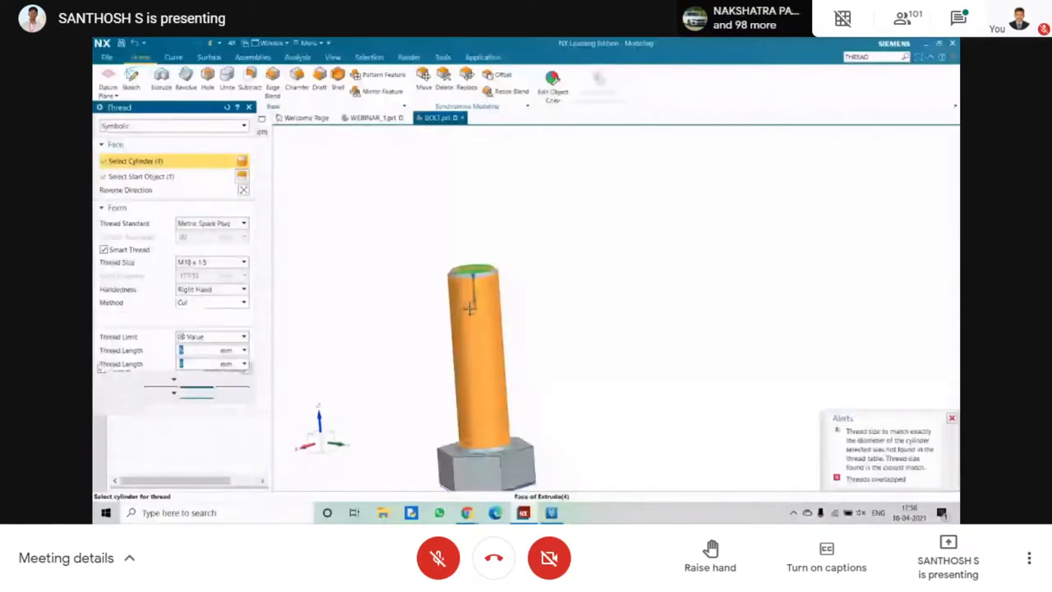
left_click(232, 392)
Edit the shank's symbolic thread to the Metric Trapezoidal standard, size M60 x 9 TRAP, with a thread length of 100 mm.
left_click(206, 275)
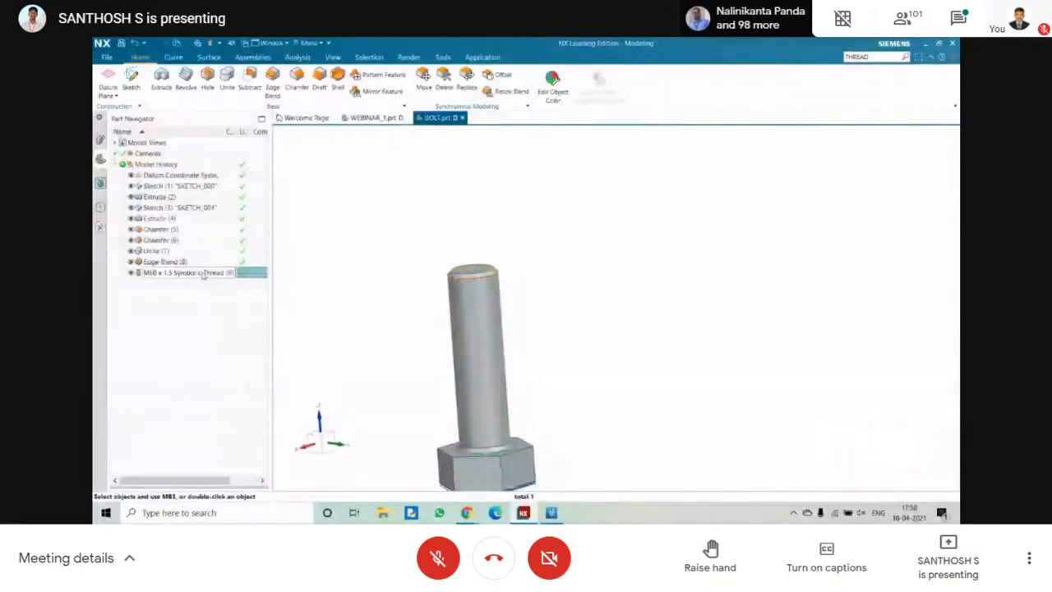
left_click(203, 274)
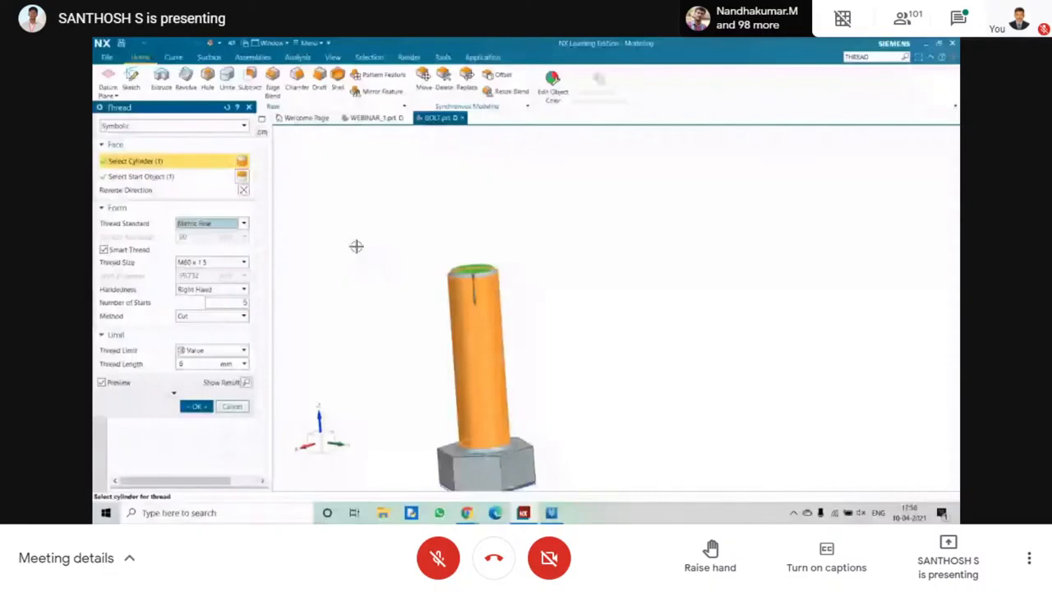
left_click(209, 223)
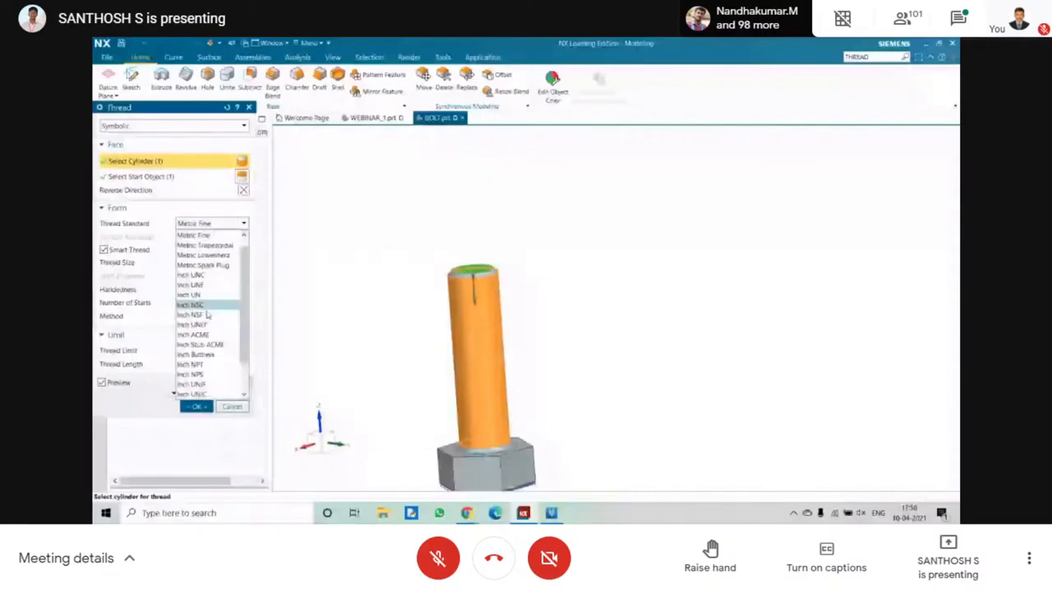
left_click(206, 314)
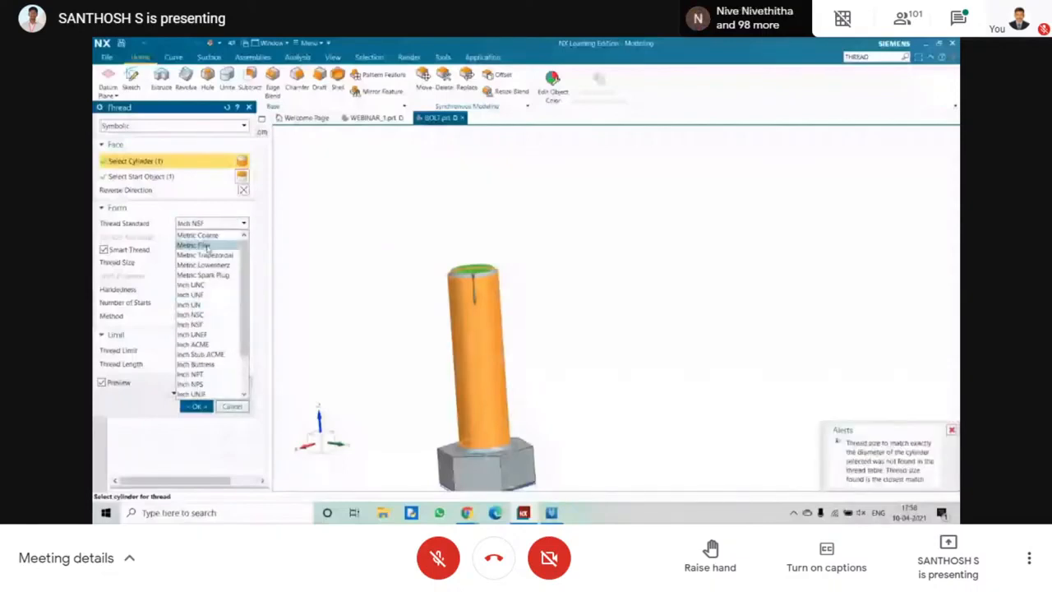
left_click(204, 255)
left_click(201, 366)
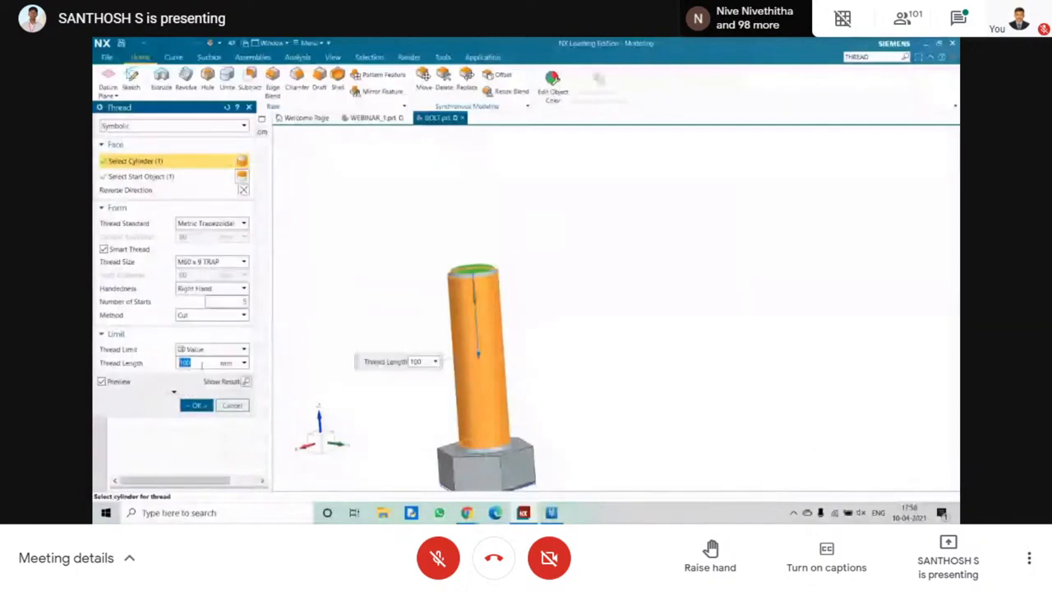
left_click(196, 405)
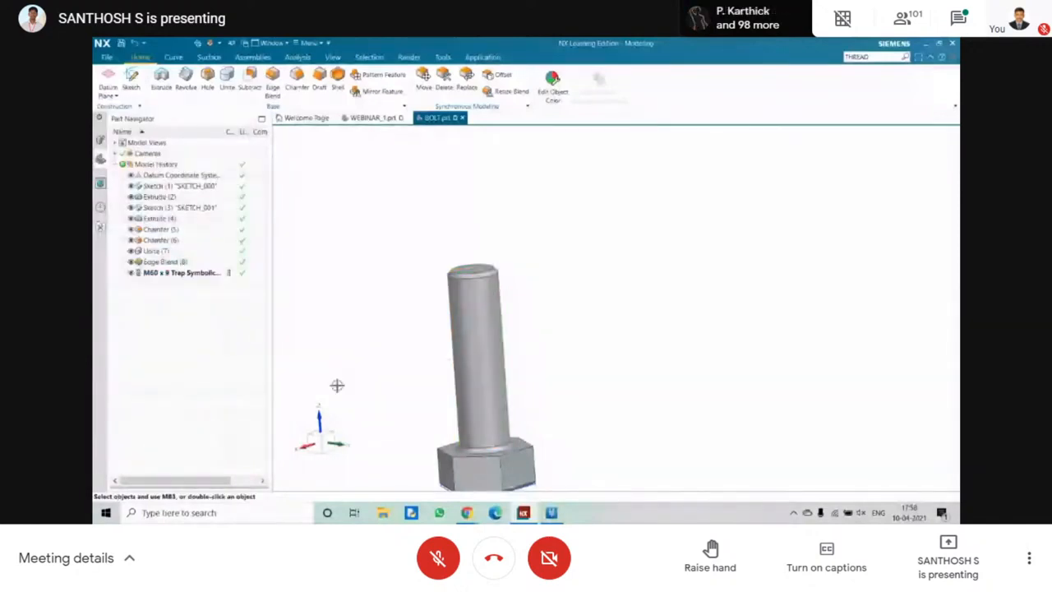
Change the shank's symbolic thread standard to Metric Coarse and apply it with size M56 x 5.5.
middle_click_drag(337, 386, 463, 356)
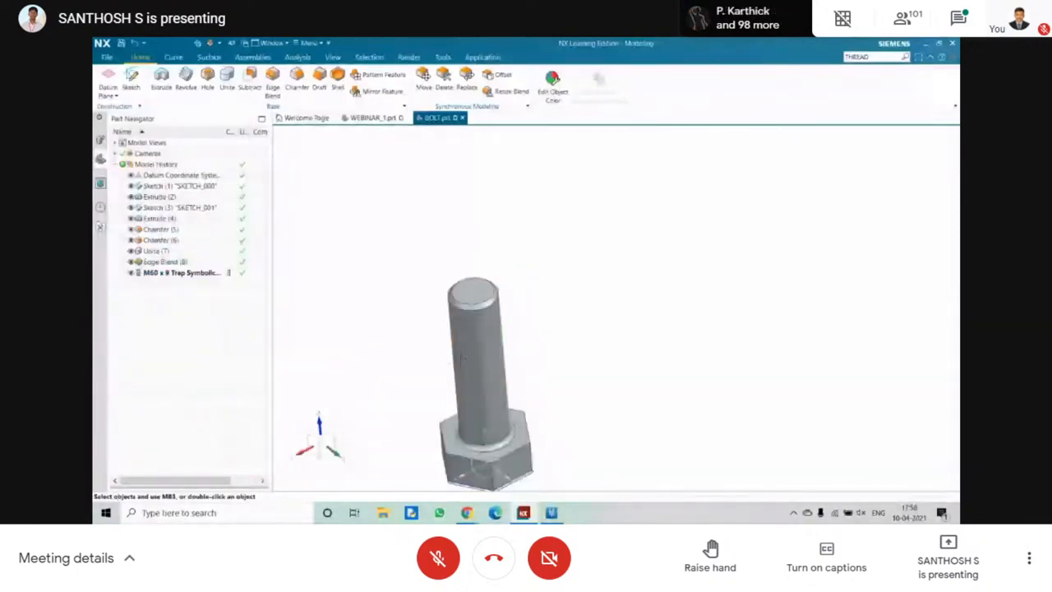
double_click(201, 274)
left_click(207, 222)
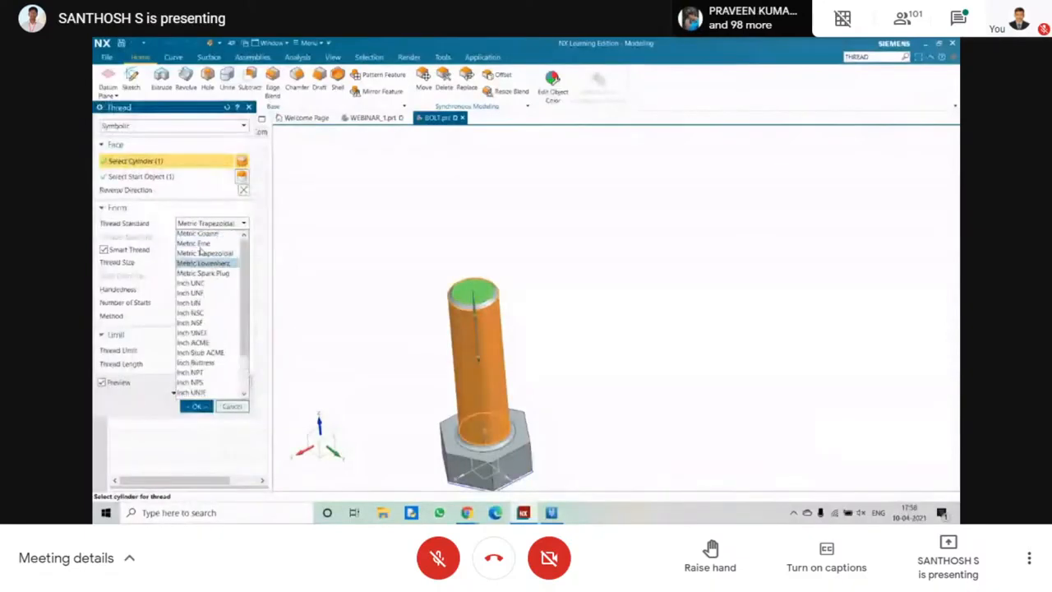
left_click(199, 236)
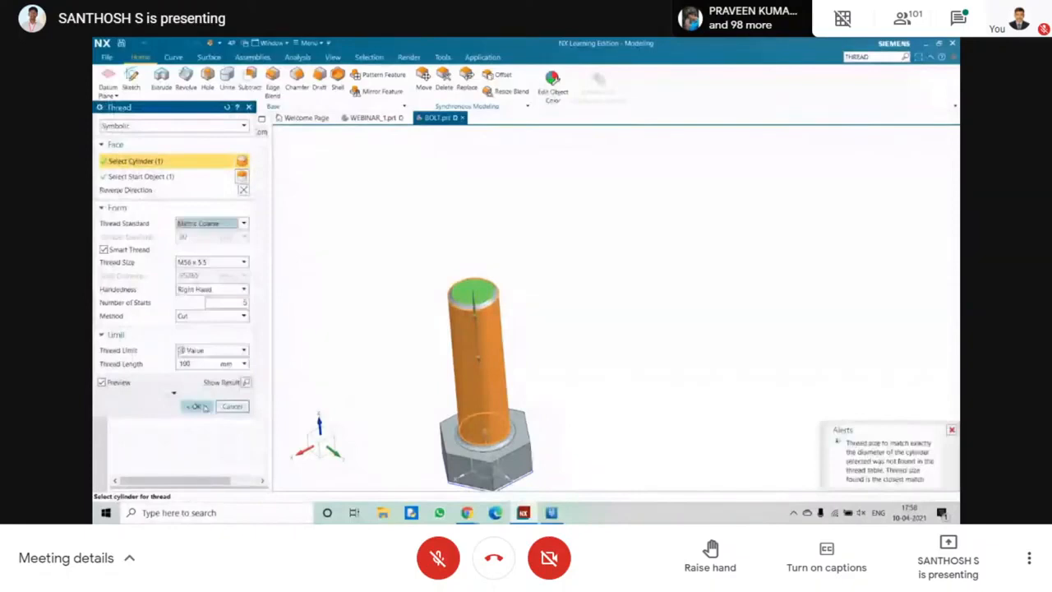
left_click(198, 406)
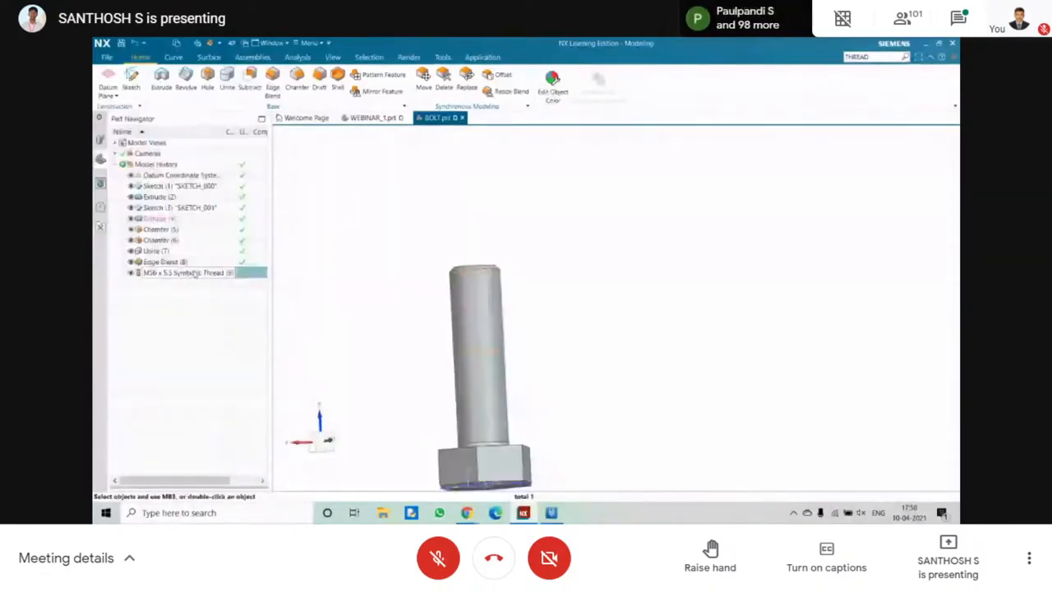
Change the shank's symbolic thread standard to Metric Spark Plug and apply it with size M18 x 1.5.
double_click(195, 273)
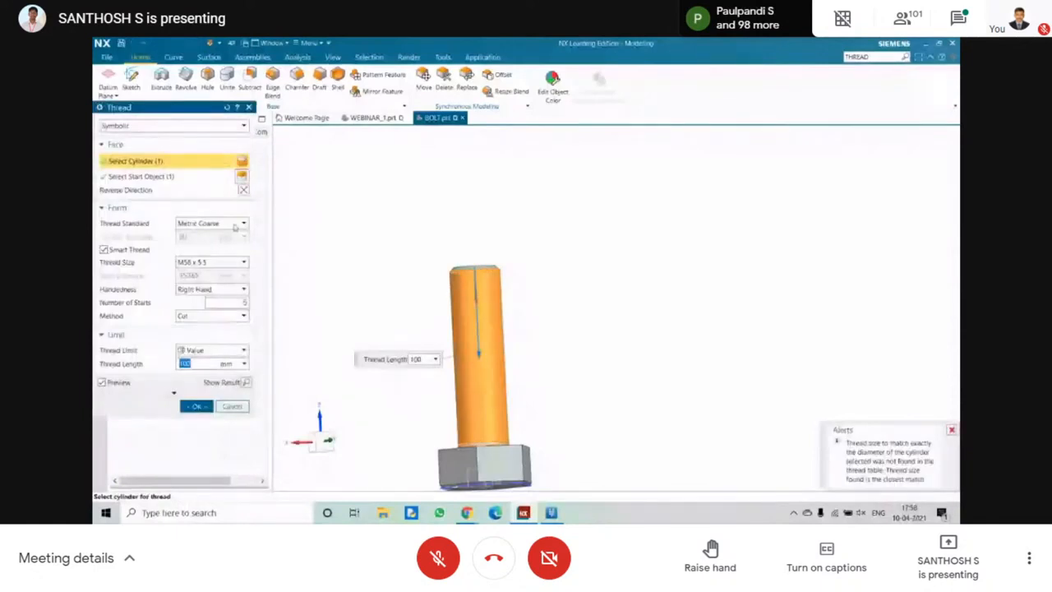
left_click(236, 227)
left_click(223, 276)
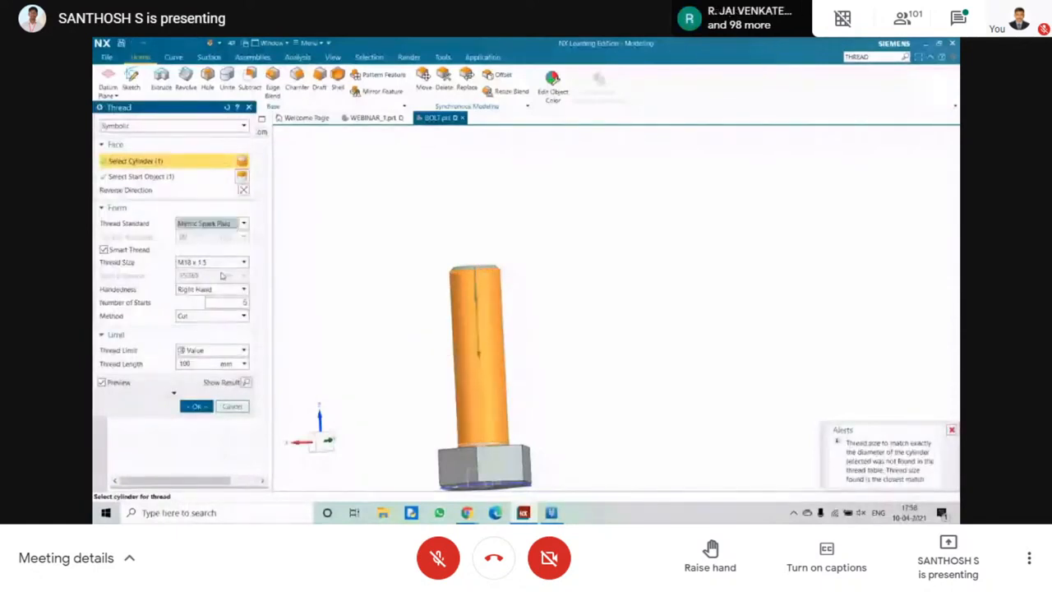
left_click(198, 406)
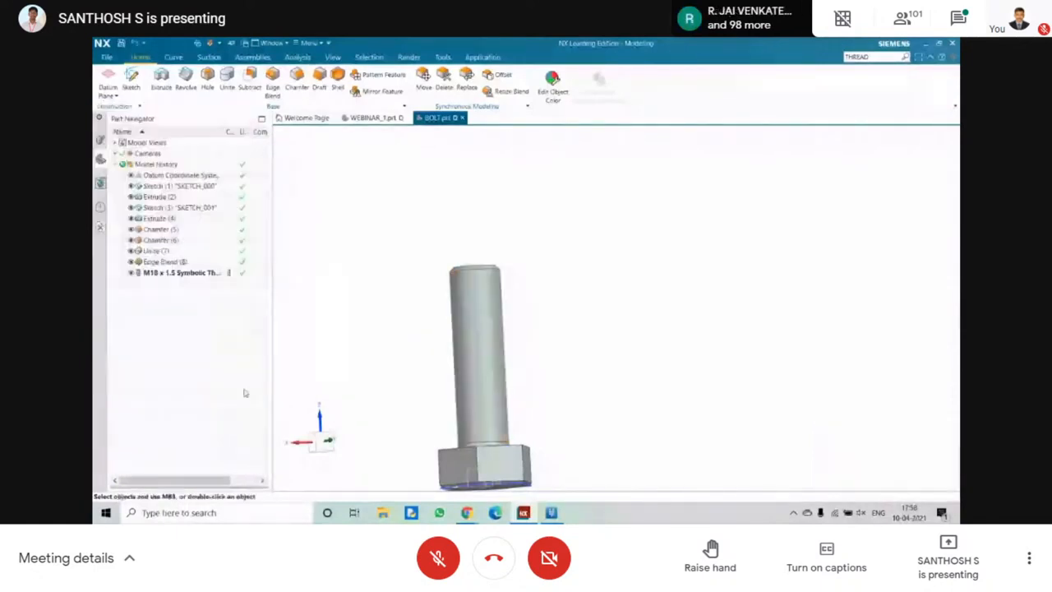
Leave the thread settings and remove the symbolic thread from the bolt's shank.
double_click(182, 273)
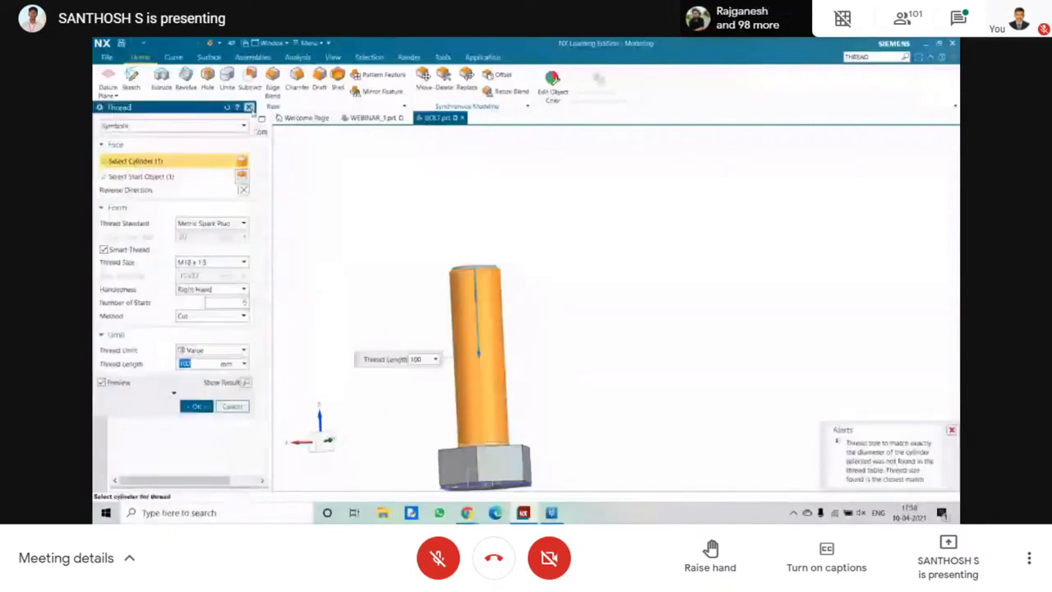
left_click(249, 107)
middle_click_drag(383, 276, 388, 281)
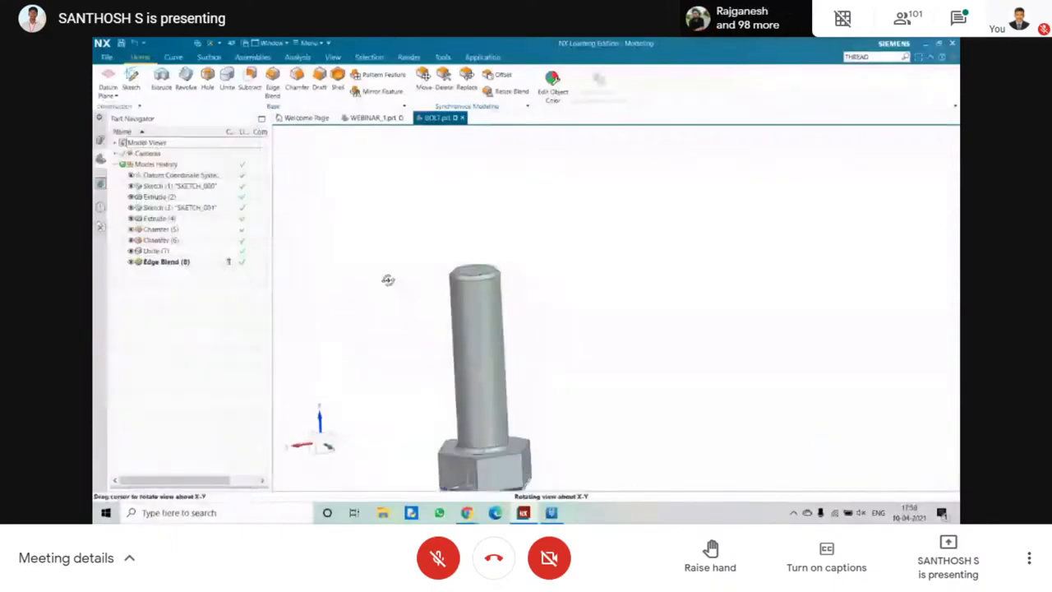
Search the commands for HELIX, start the Helix command from the matches and close the Command Finder.
left_click(939, 44)
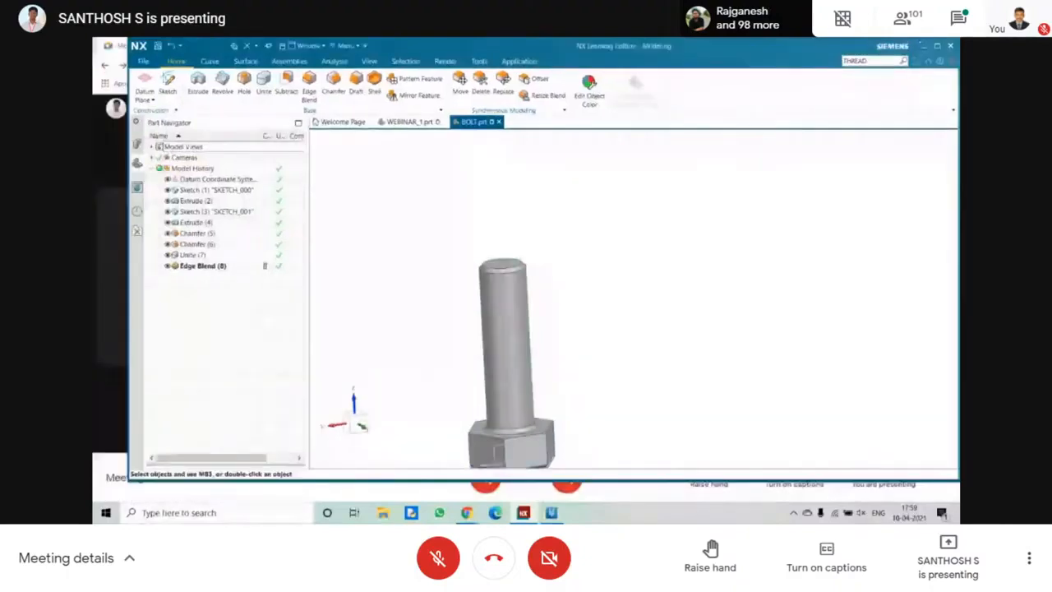
left_click(937, 46)
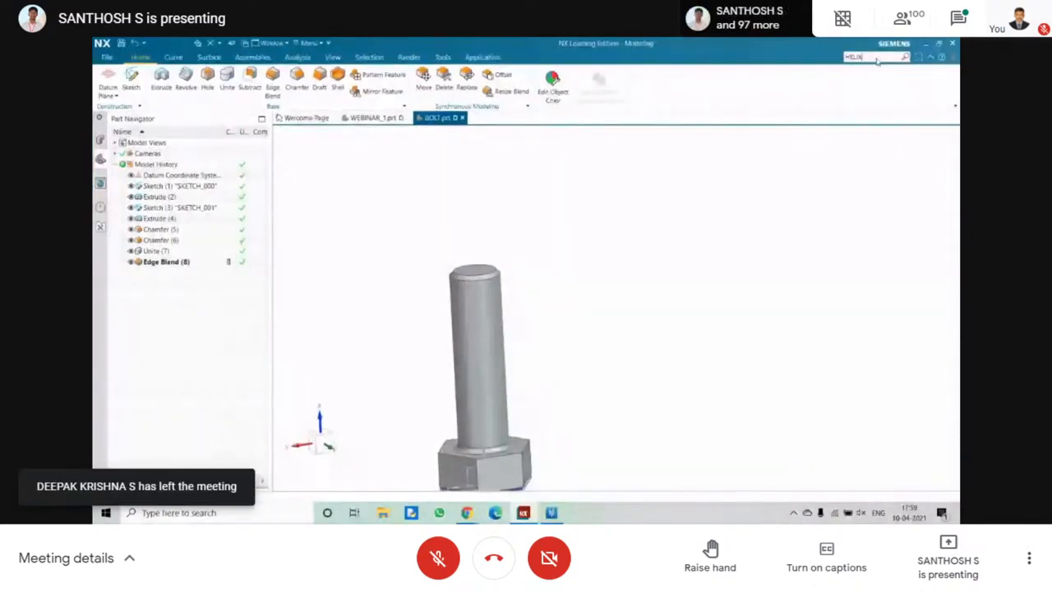
key("Return")
mouse_move(742, 245)
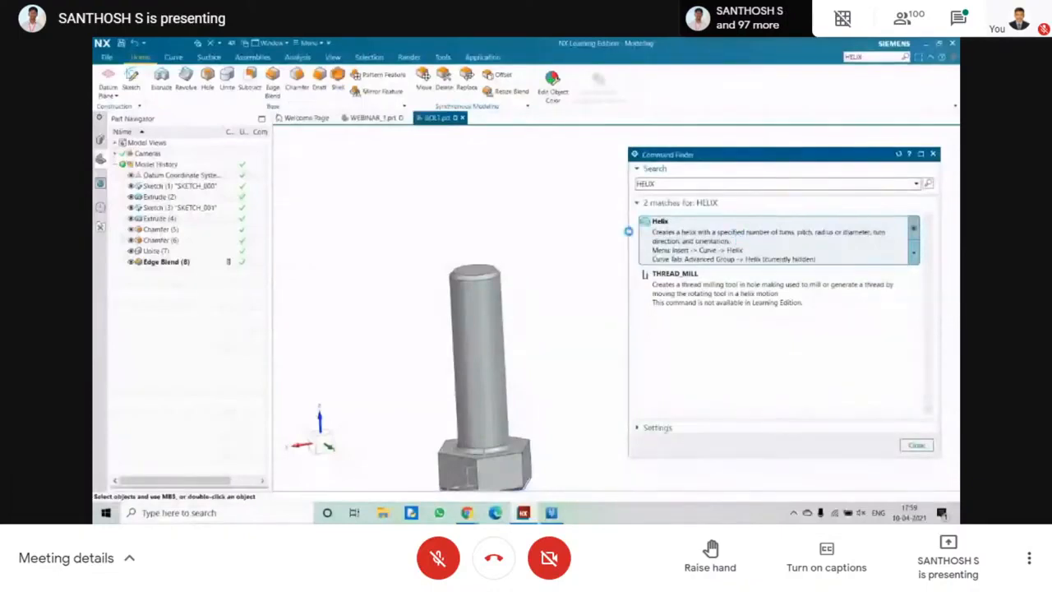
left_click(630, 231)
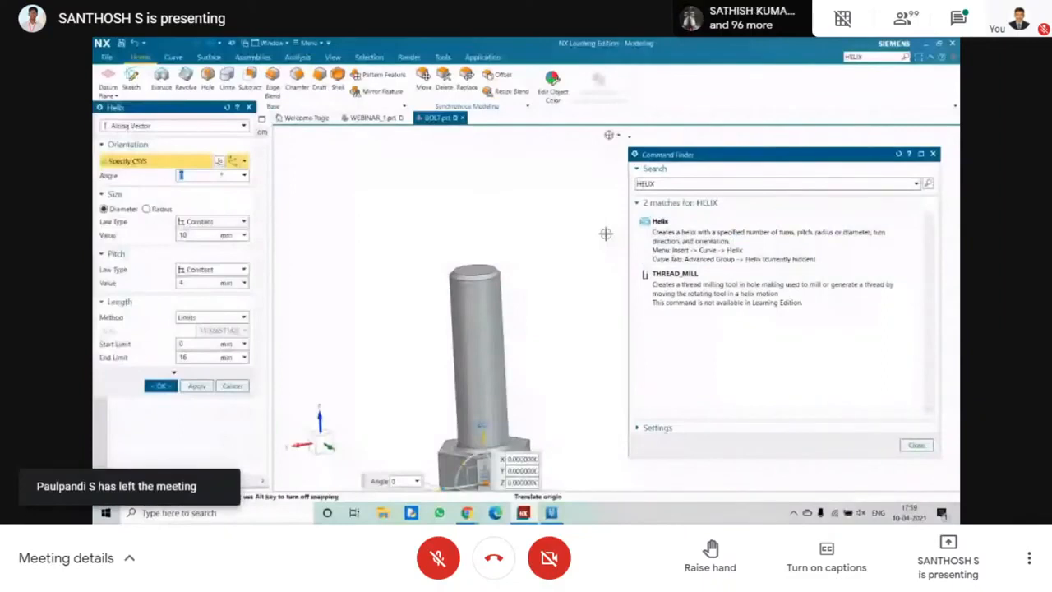
scroll(606, 233, "down", 1)
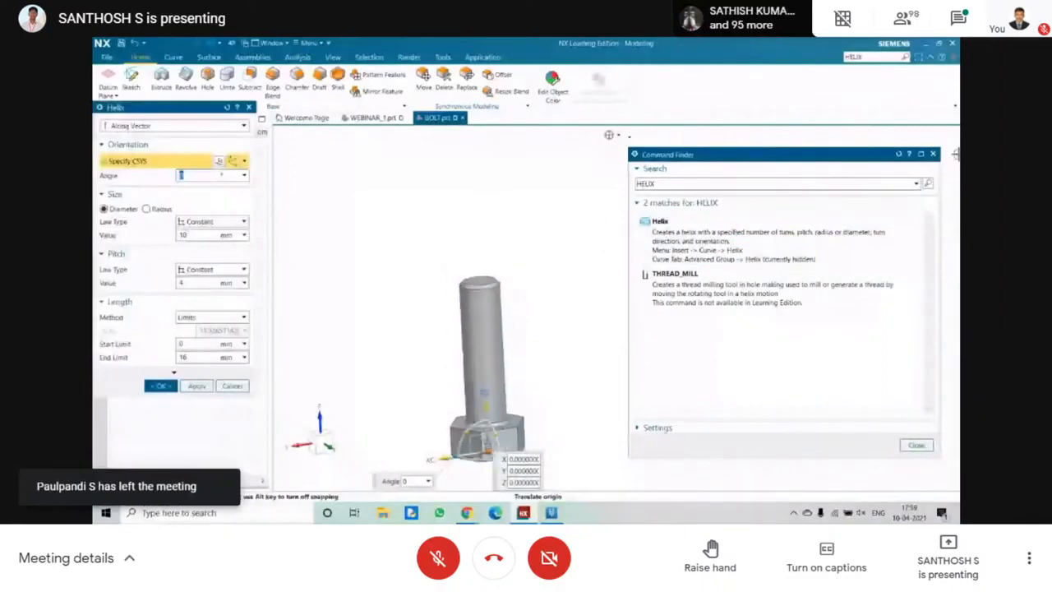
left_click(934, 155)
Place the helix coordinate system at the centre of the circular edge on the shank's free end.
scroll(396, 287, "up", 4)
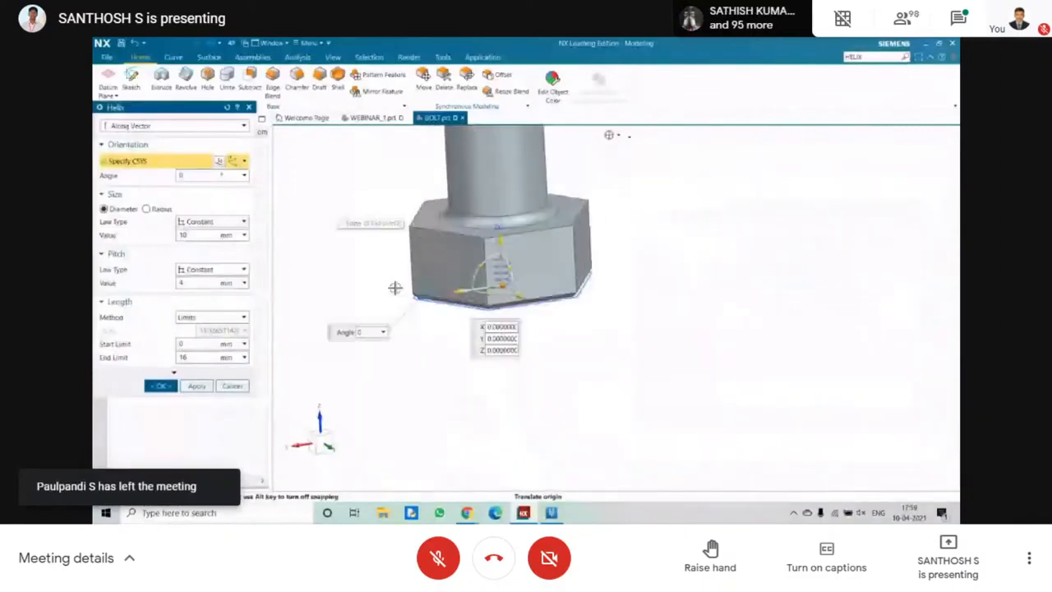
scroll(396, 288, "down", 3)
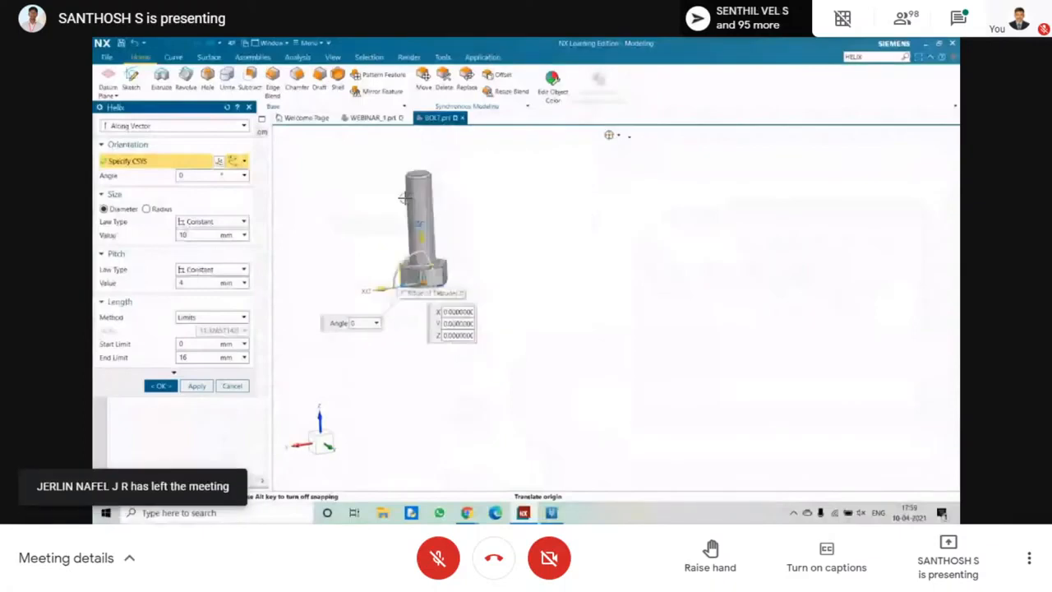
scroll(404, 198, "up", 4)
left_click(420, 147)
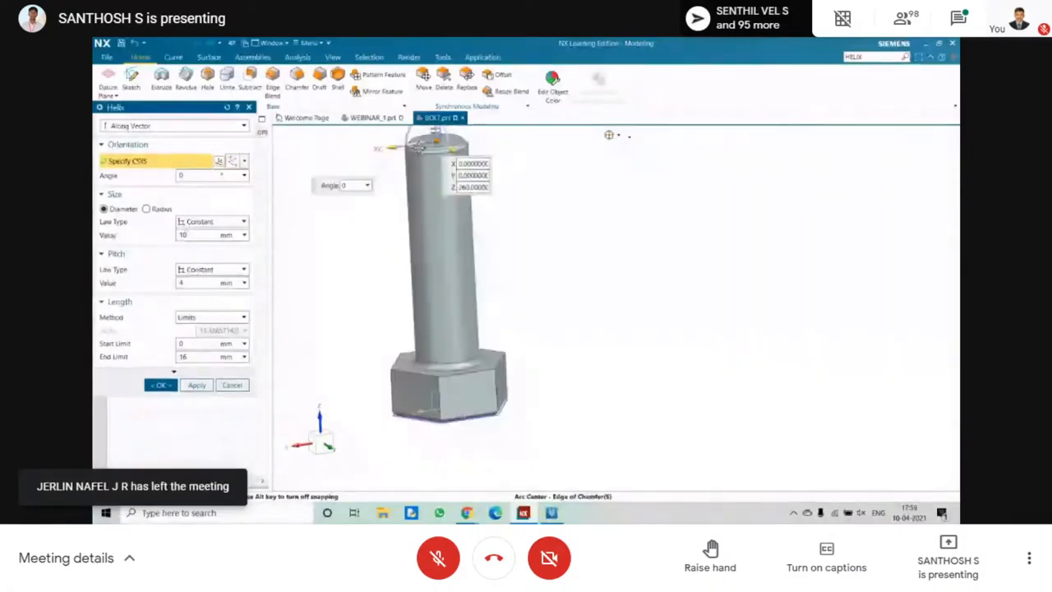
Try shifting the helix coordinate system along the ZC axis into the shank, and undo the shift.
scroll(418, 148, "down", 5)
scroll(383, 173, "up", 6)
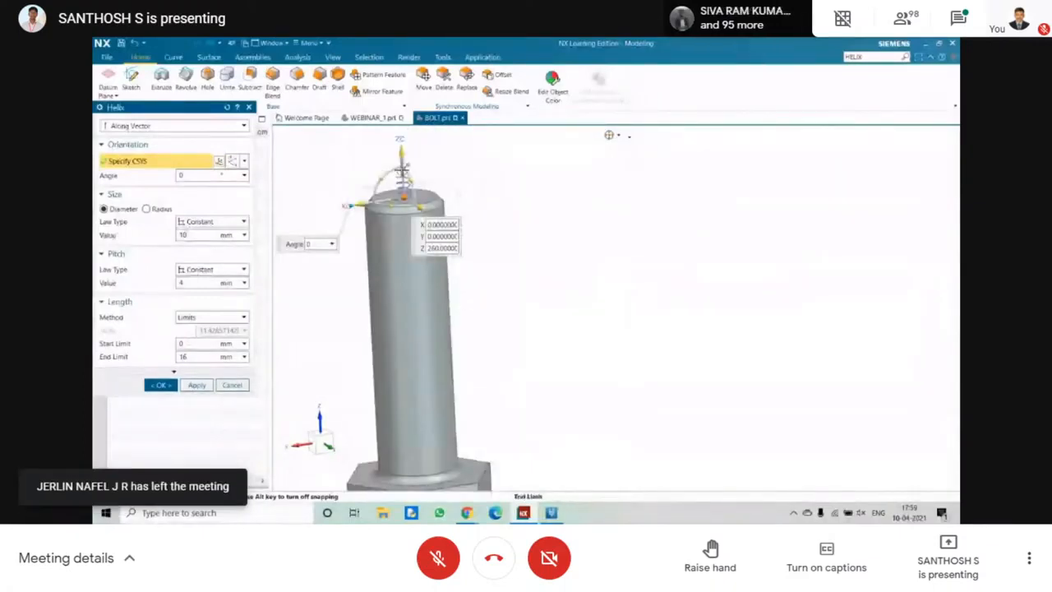
left_click_drag(402, 152, 406, 200)
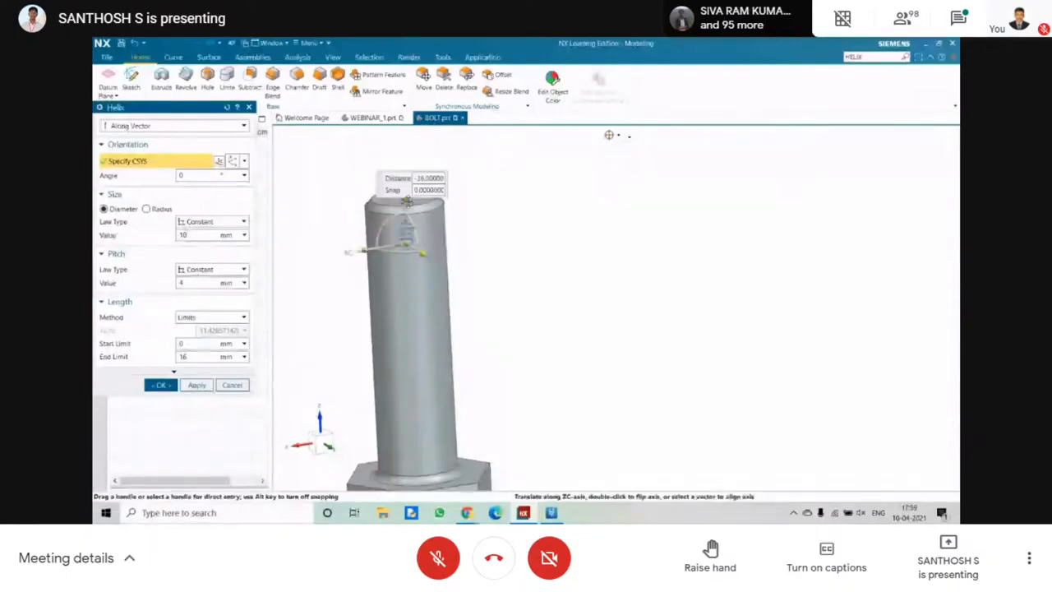
key("ctrl+z")
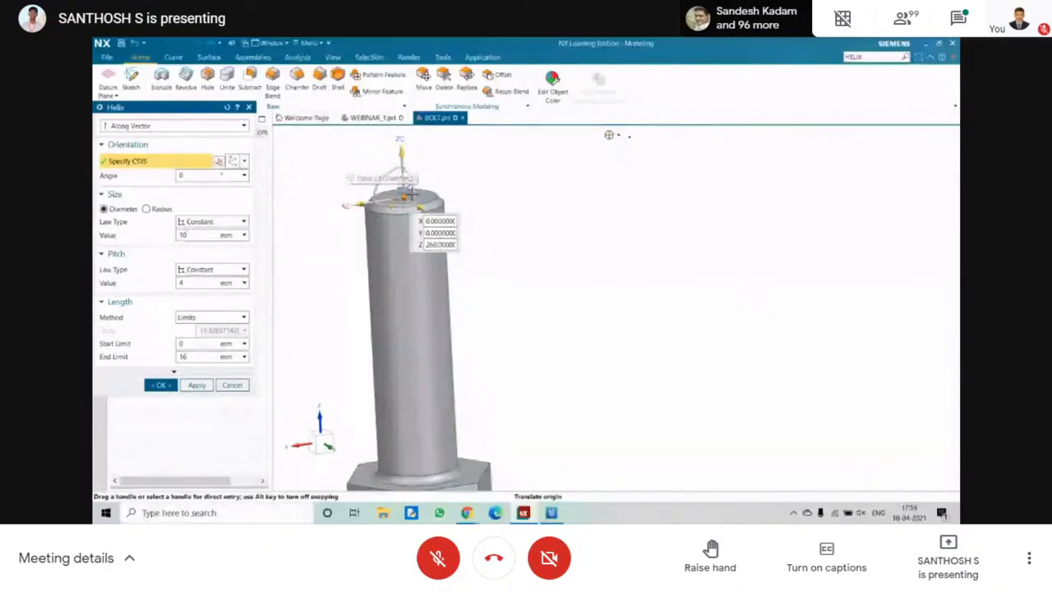
Set the helix pitch to 10 mm and its end limit to 150 mm.
scroll(412, 195, "up", 2)
double_click(189, 282)
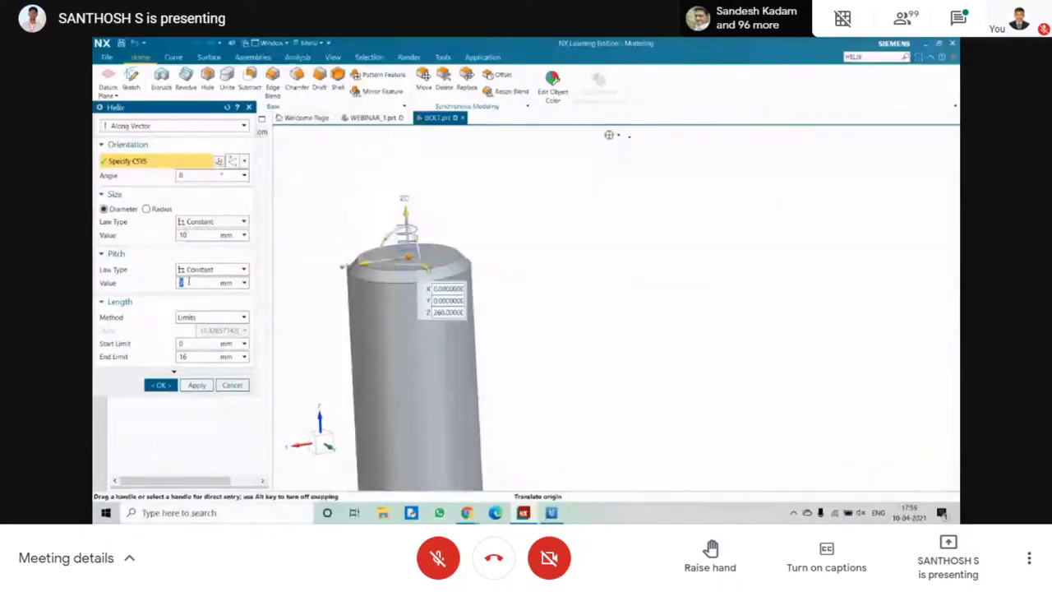
key("BackSpace")
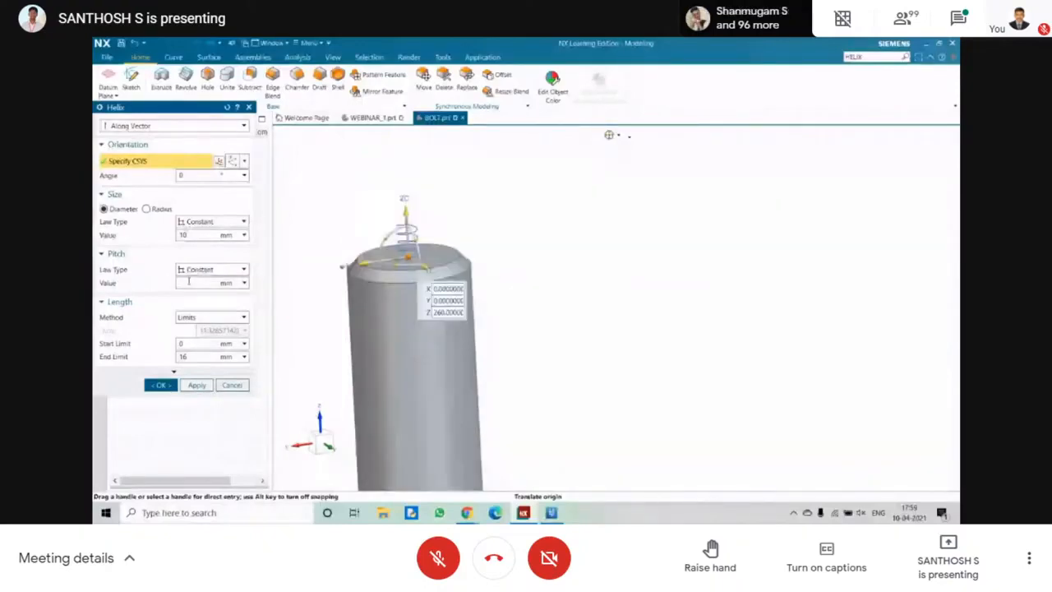
type("10")
double_click(186, 356)
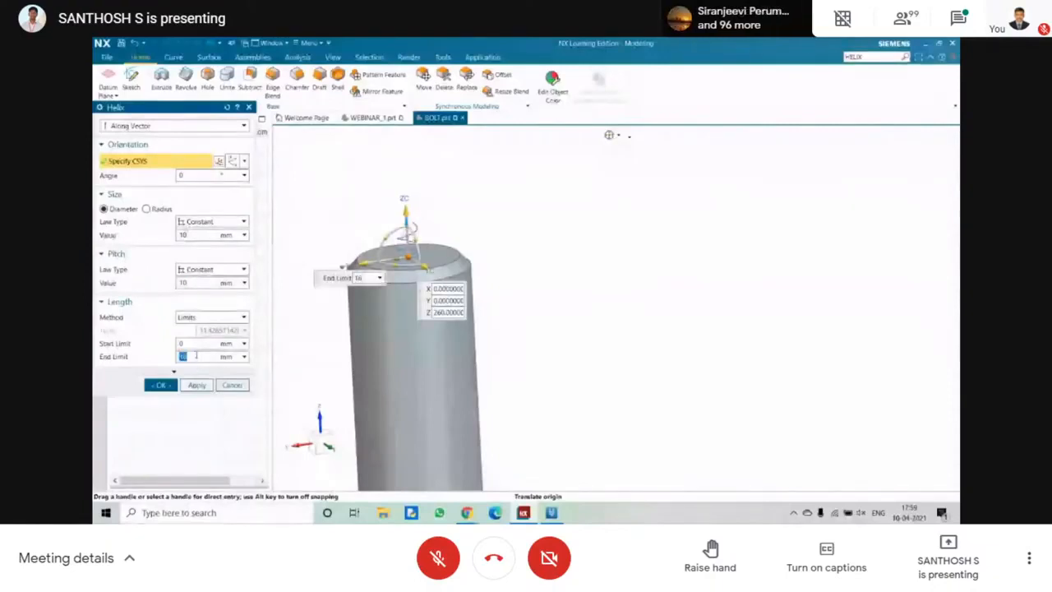
type("500")
key("BackSpace")
type("150")
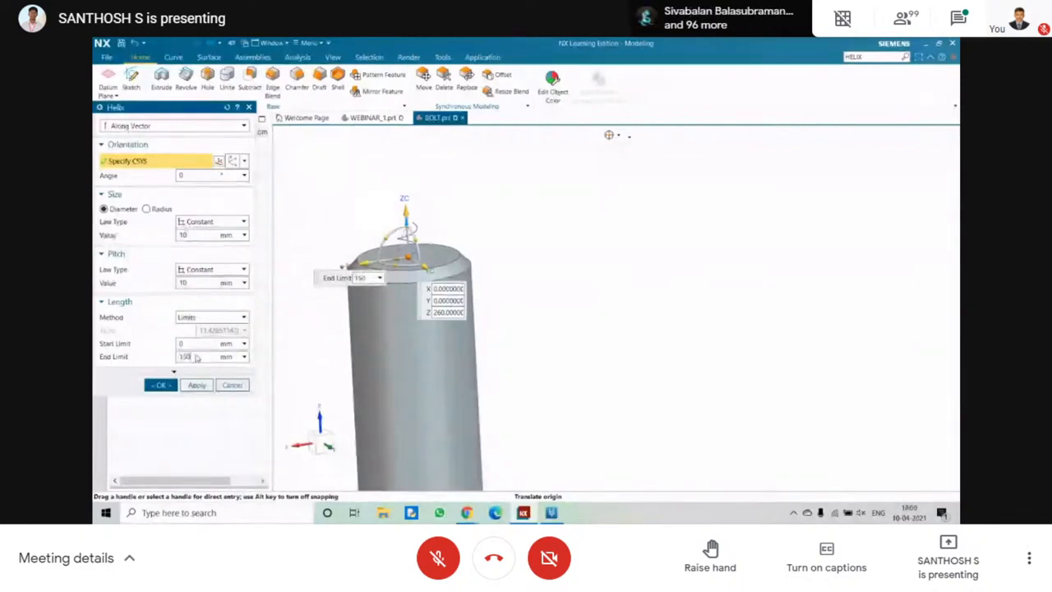
Set the helix end limit to -150 mm to reverse its direction down along the shank.
scroll(373, 372, "up", 2)
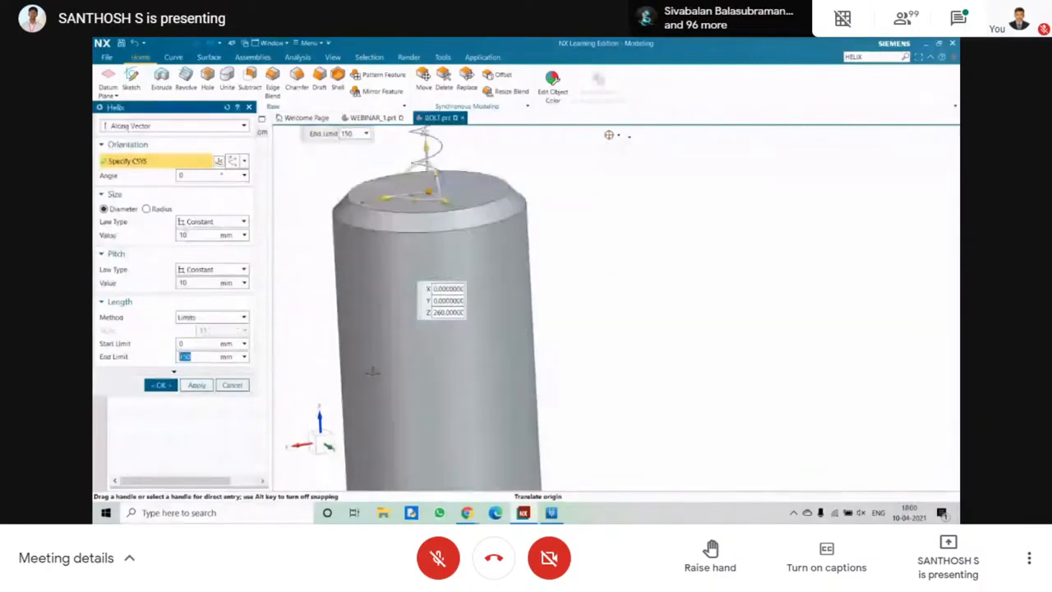
scroll(372, 371, "down", 3)
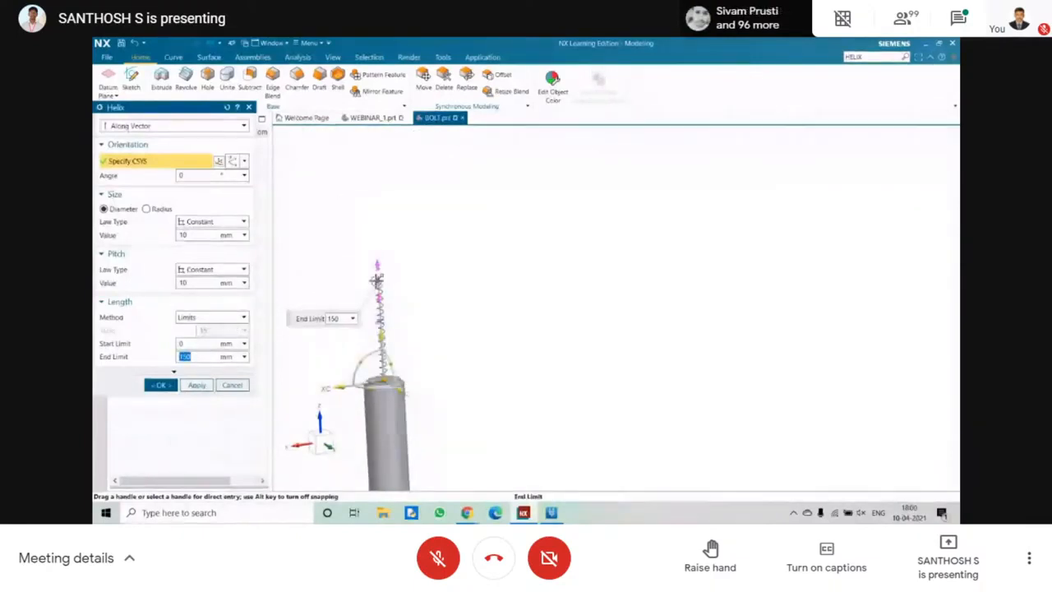
left_click(180, 357)
type("-")
key("Return")
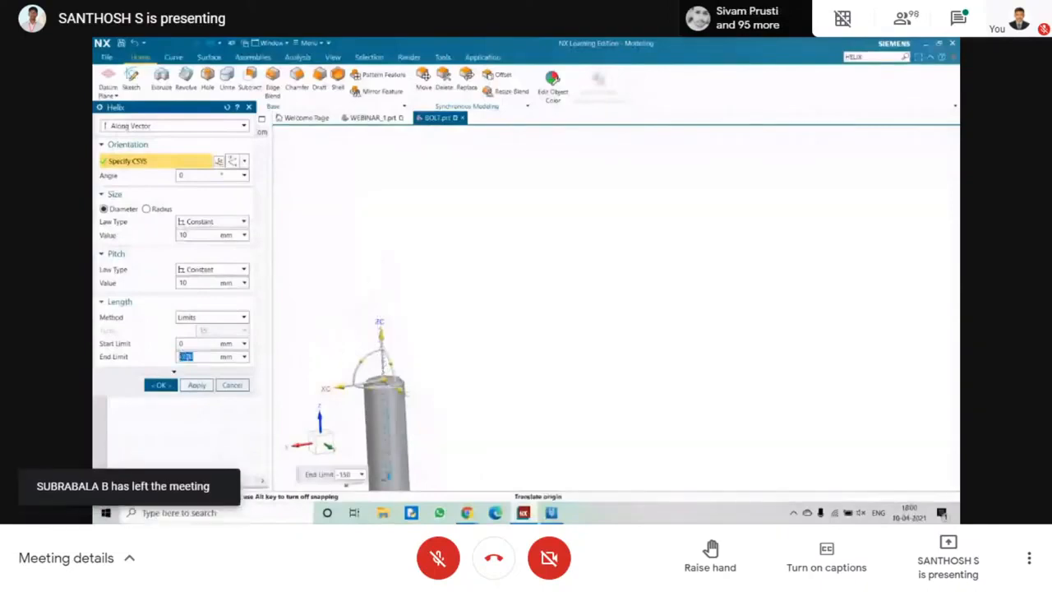
scroll(395, 360, "down", 3)
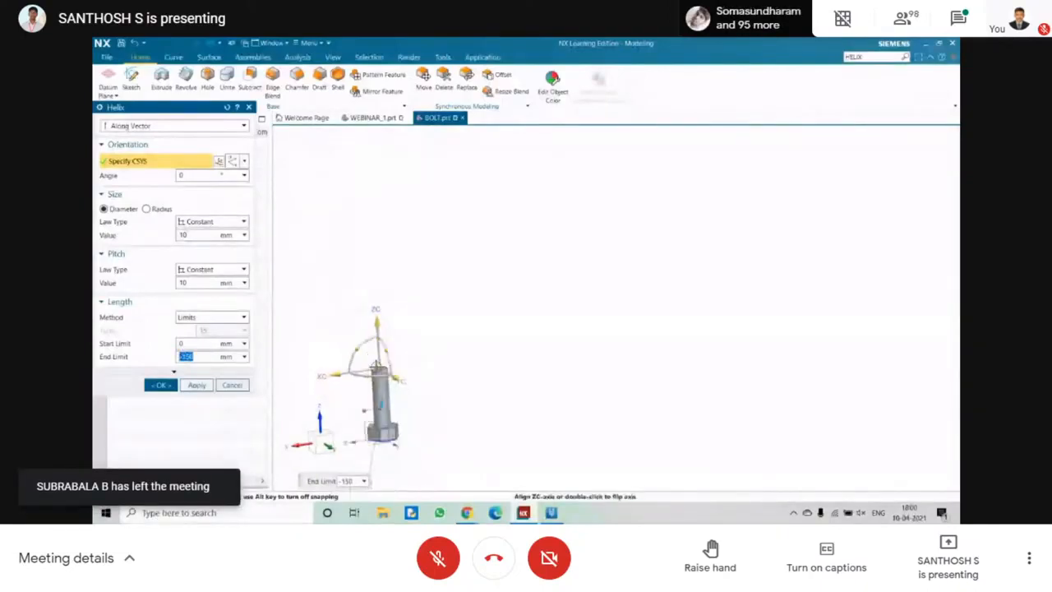
scroll(375, 366, "up", 2)
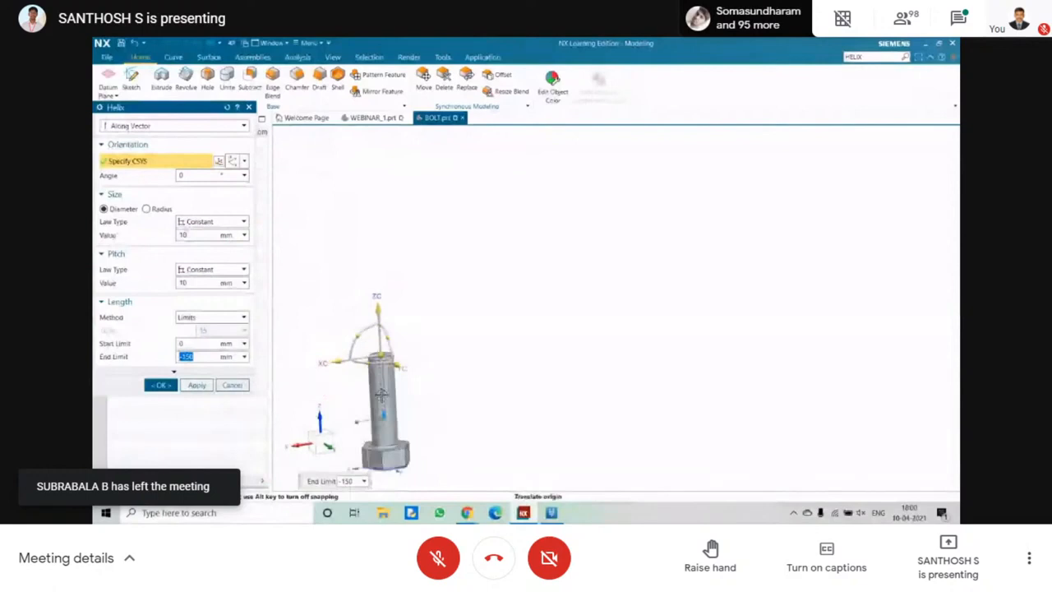
Set the helix diameter to 60 mm to match the shank and create the helix.
scroll(380, 396, "up", 1)
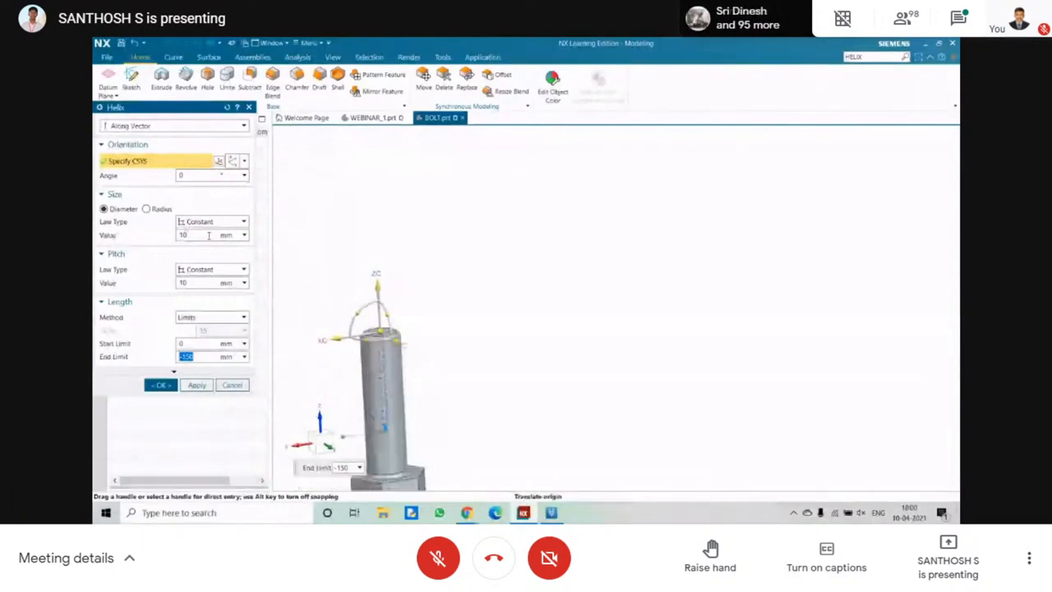
left_click(209, 235)
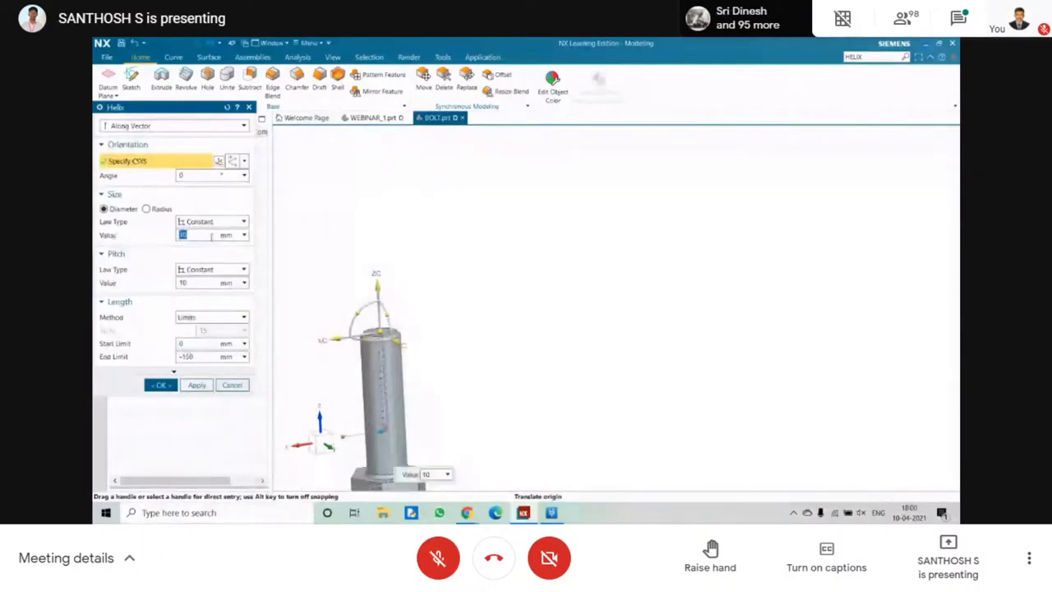
middle_click_drag(486, 315, 489, 347)
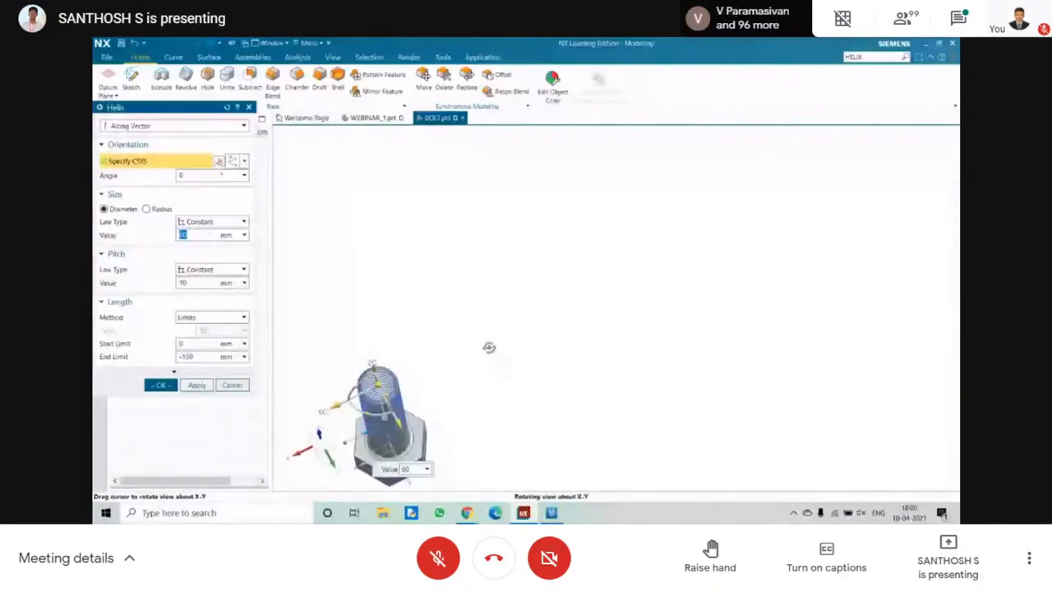
middle_click_drag(489, 347, 486, 319)
left_click(176, 382)
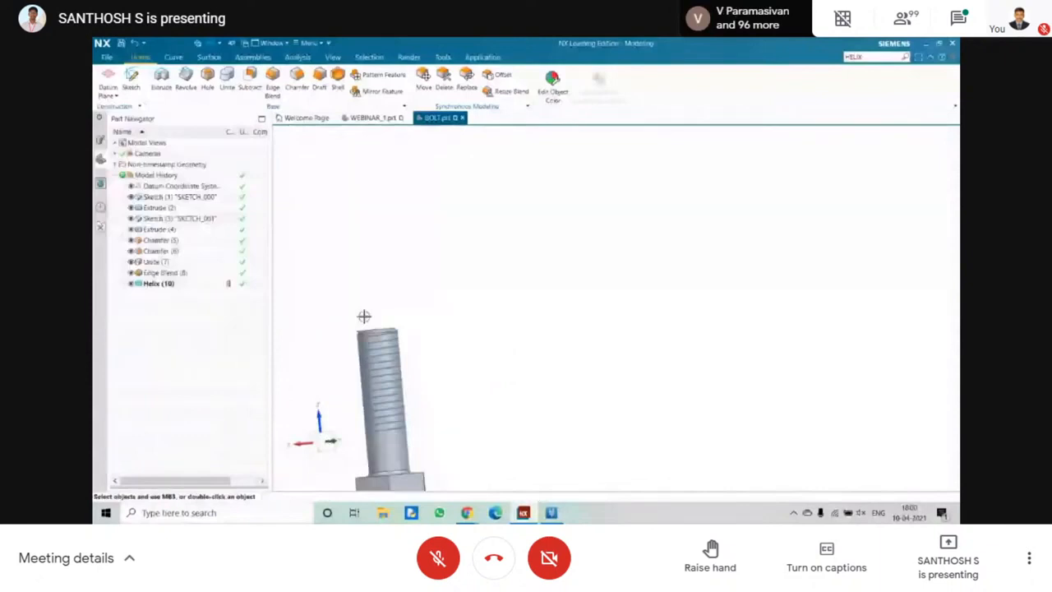
Define an inferred datum plane at the helix's start point beside the shank's free end.
left_click(115, 95)
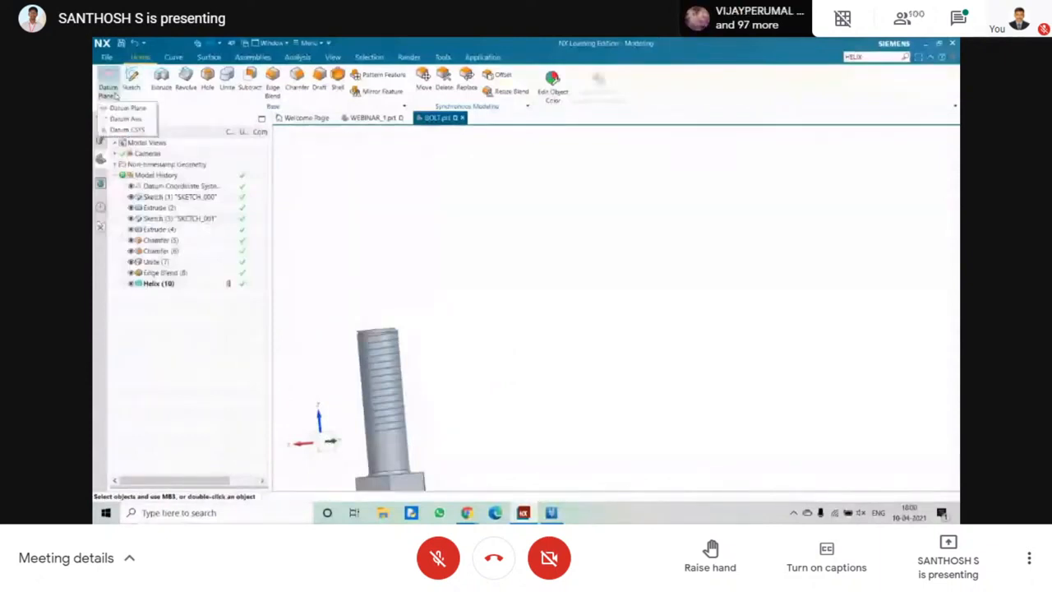
left_click(128, 108)
scroll(375, 350, "up", 3)
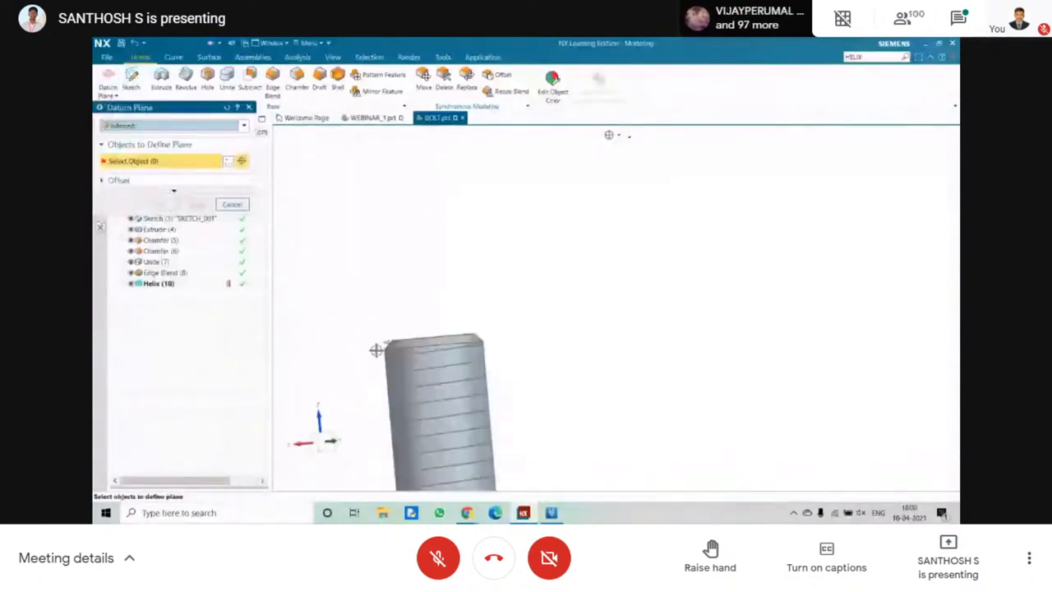
middle_click_drag(376, 351, 359, 349)
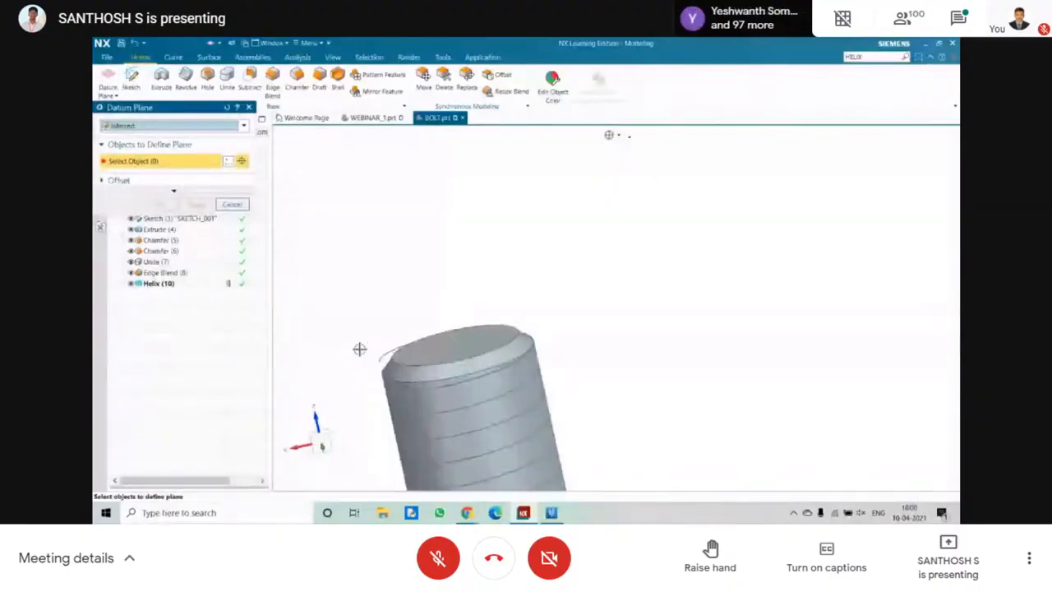
scroll(370, 352, "up", 4)
scroll(379, 358, "up", 2)
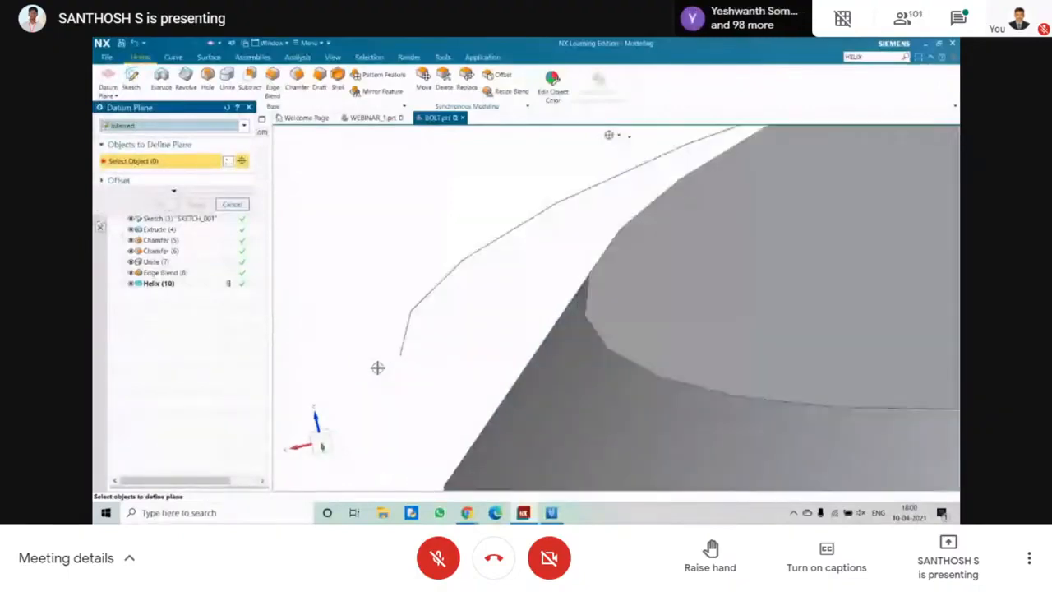
middle_click_drag(377, 368, 408, 353)
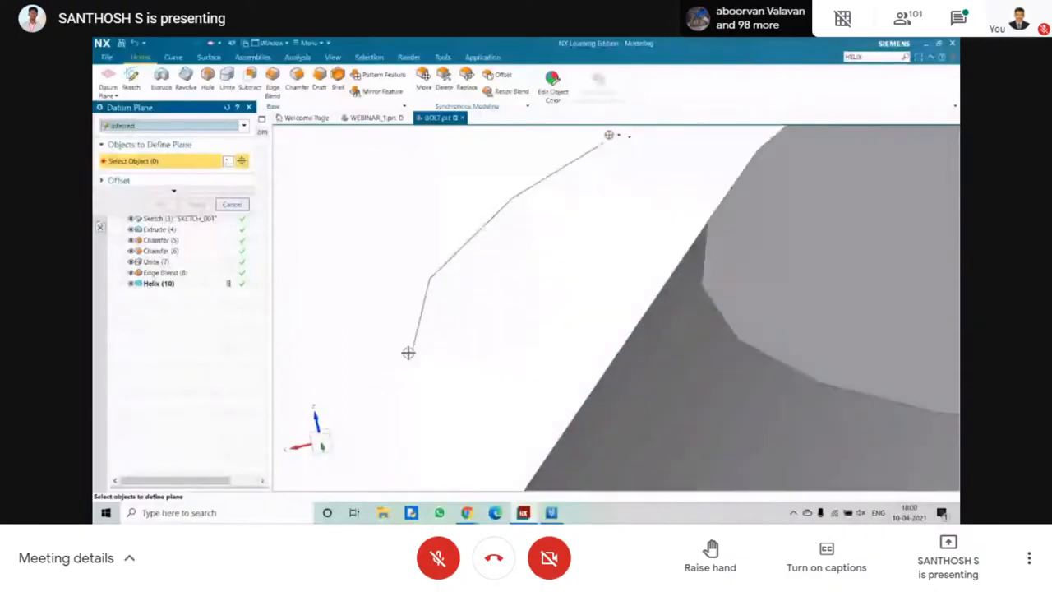
left_click(409, 353)
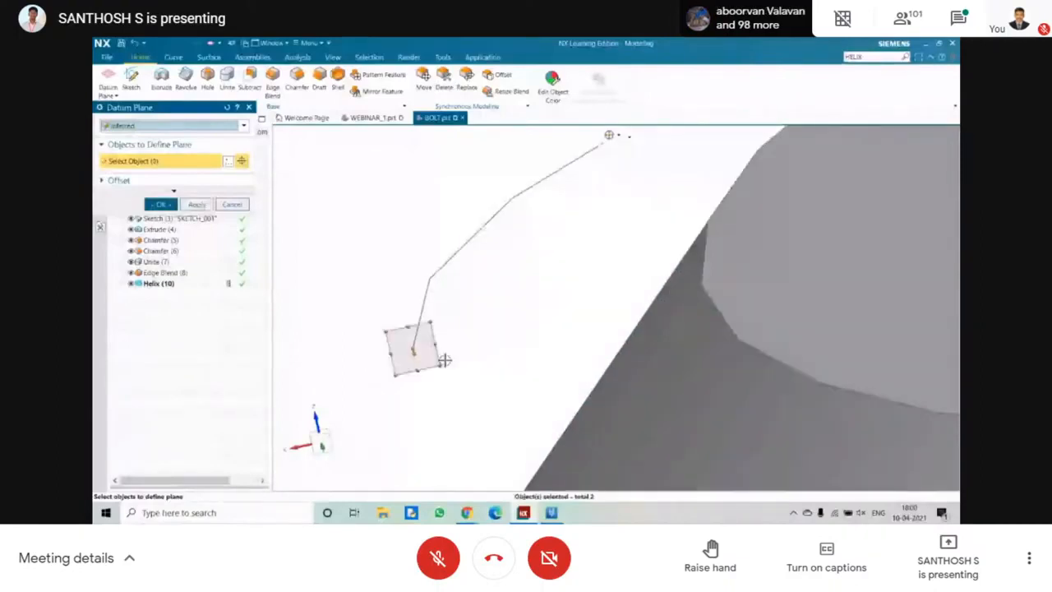
Enlarge the datum plane around the helix's start point and create it.
middle_click_drag(444, 360, 401, 314)
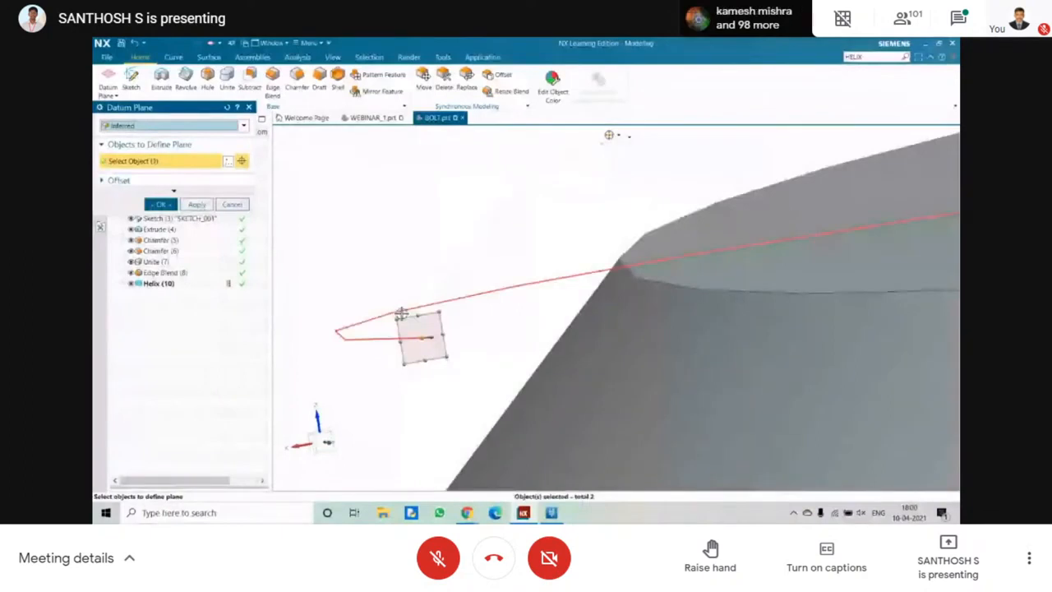
left_click_drag(399, 318, 337, 274)
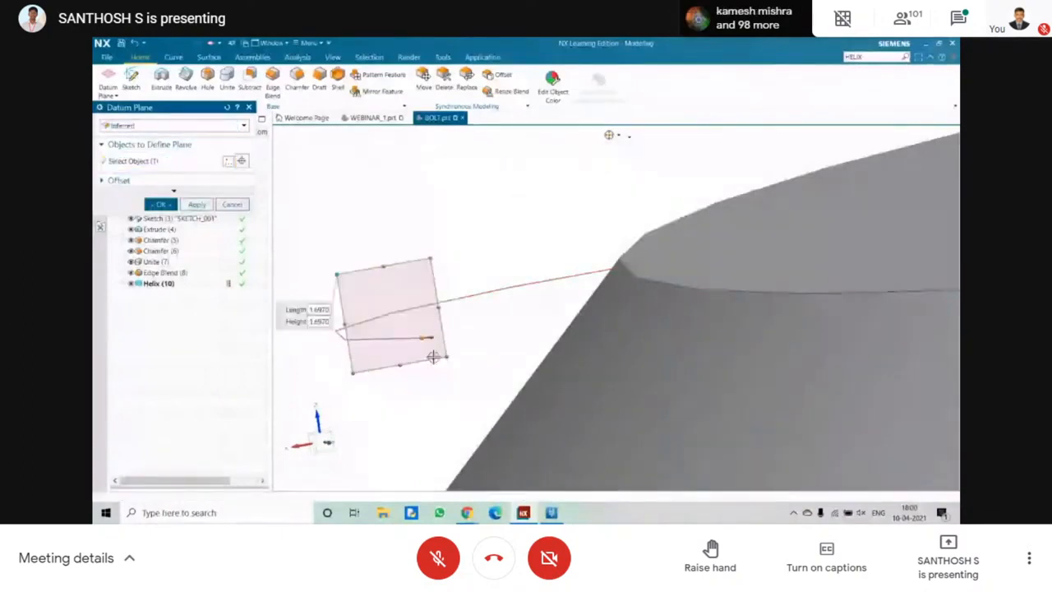
left_click(160, 204)
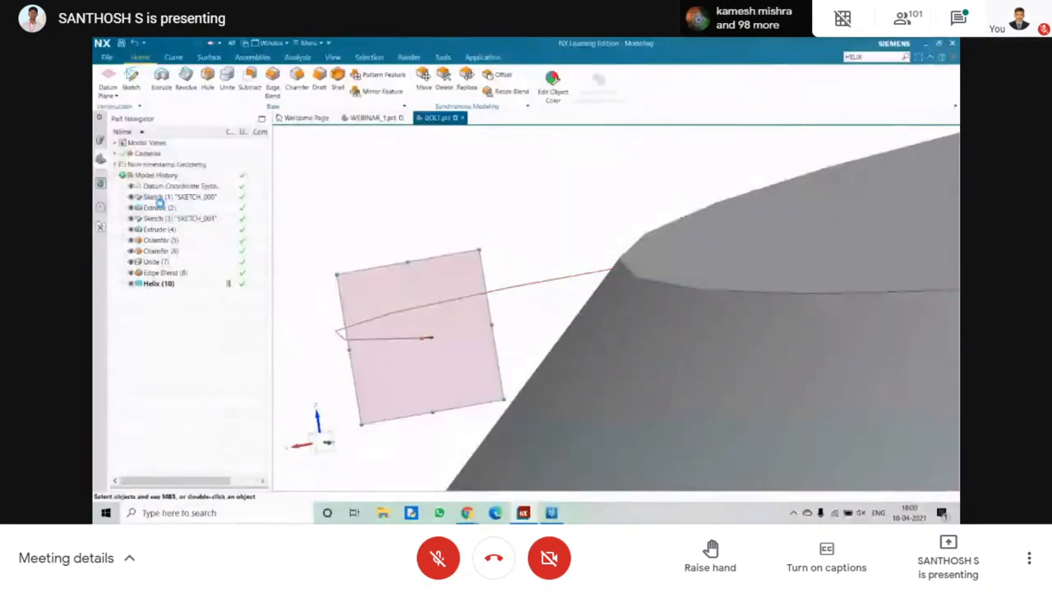
Create a sketch on the new datum plane with its origin at the helix's start point.
scroll(342, 237, "down", 10)
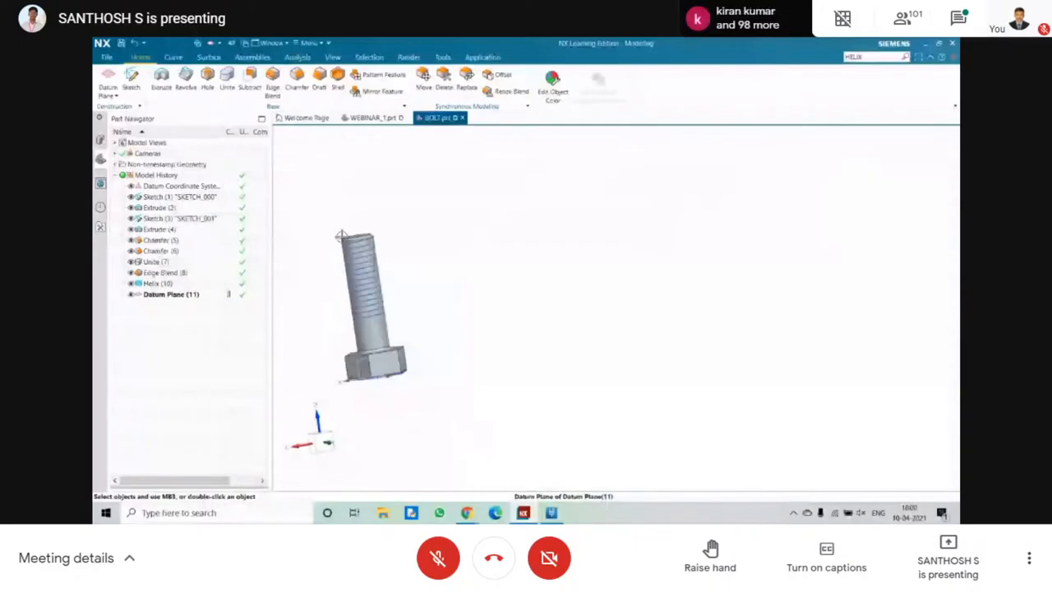
scroll(341, 232, "up", 5)
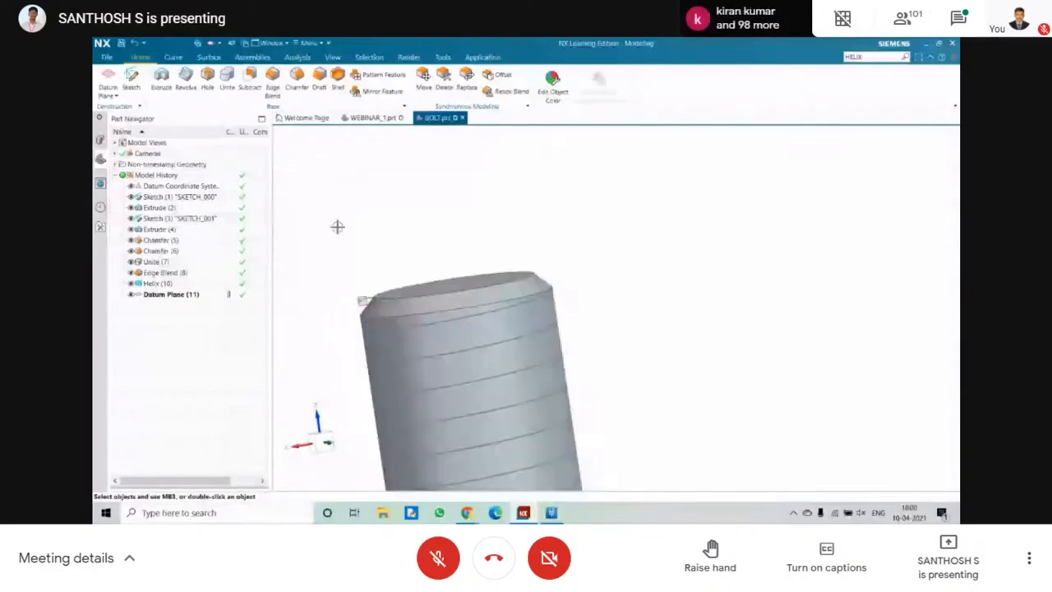
scroll(337, 227, "up", 2)
key("s")
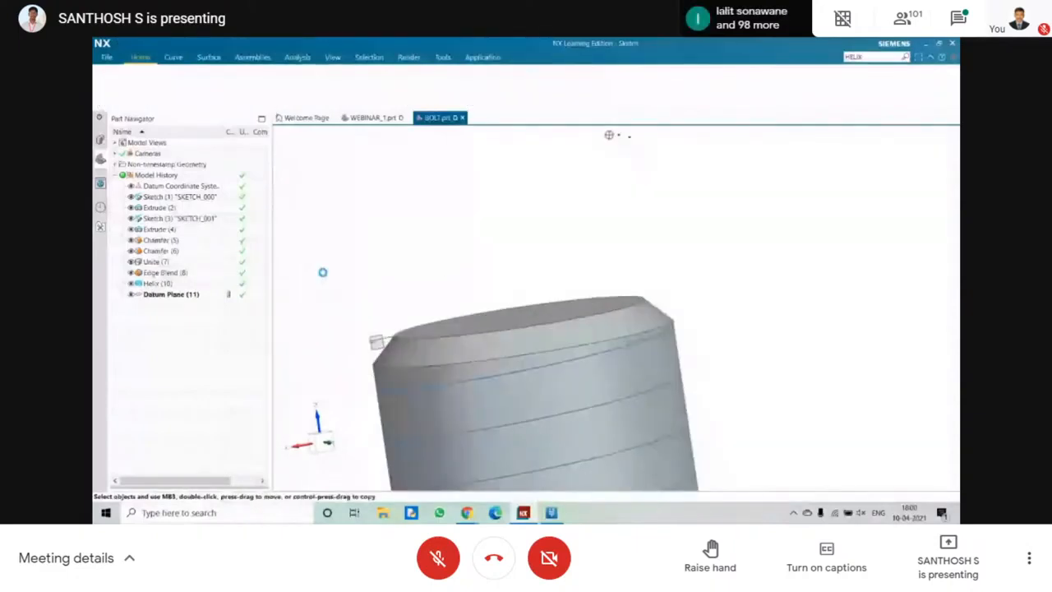
left_click(507, 333)
left_click(376, 342)
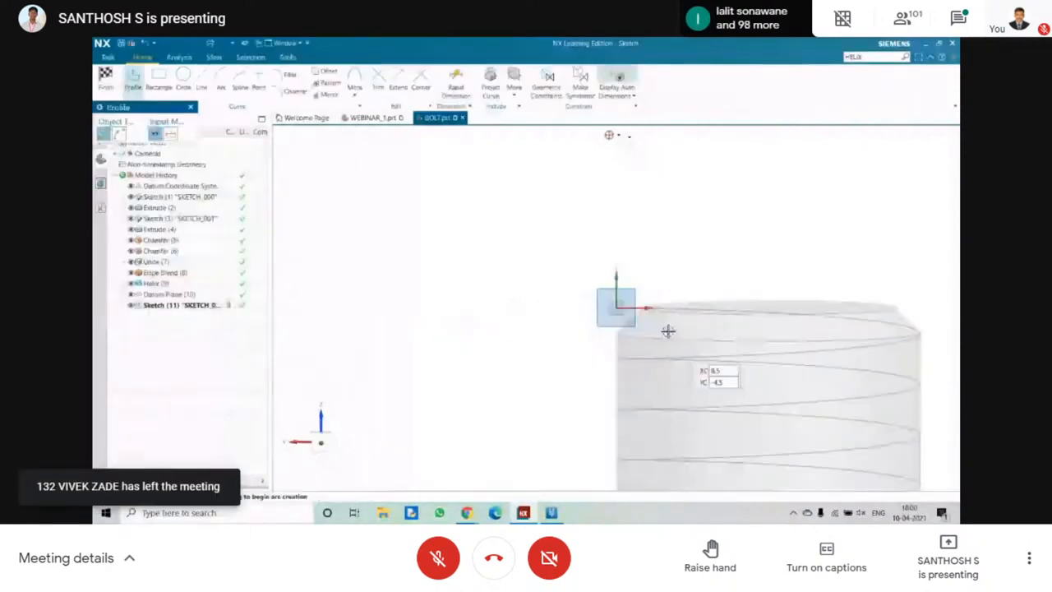
scroll(669, 325, "up", 4)
left_click(159, 80)
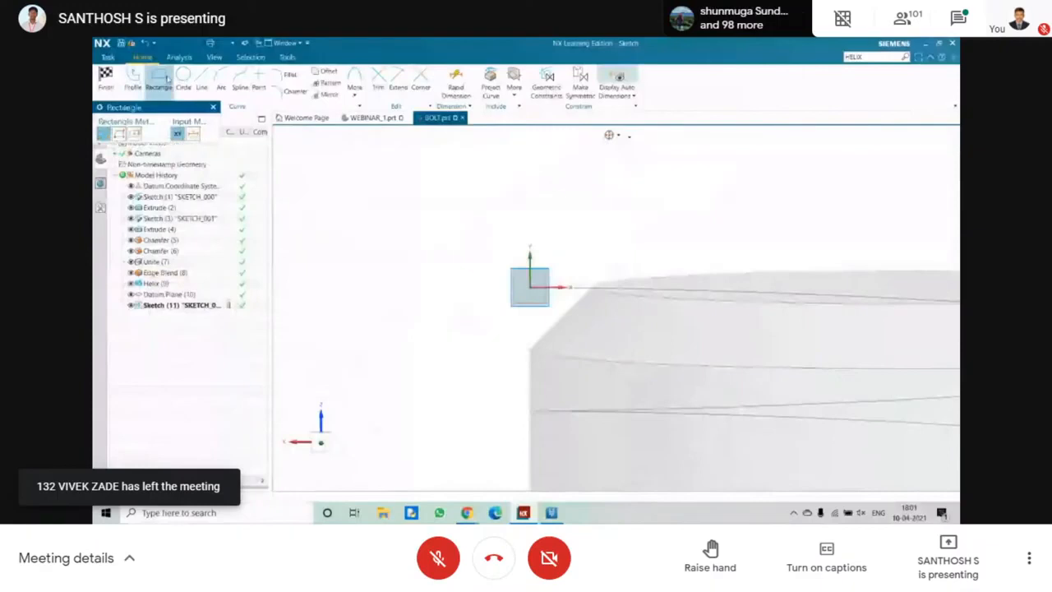
left_click(138, 136)
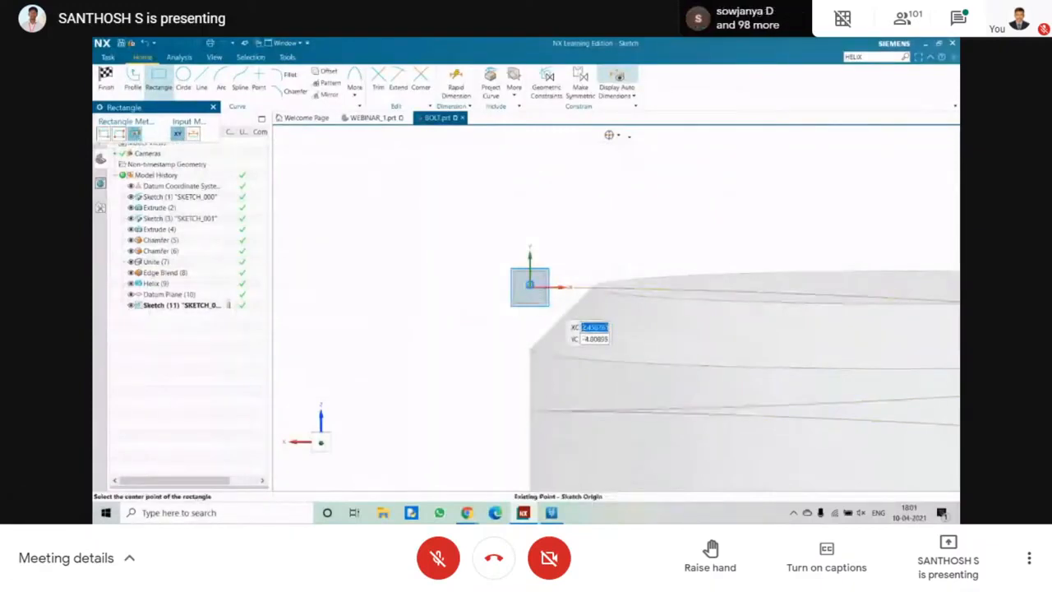
left_click(533, 288)
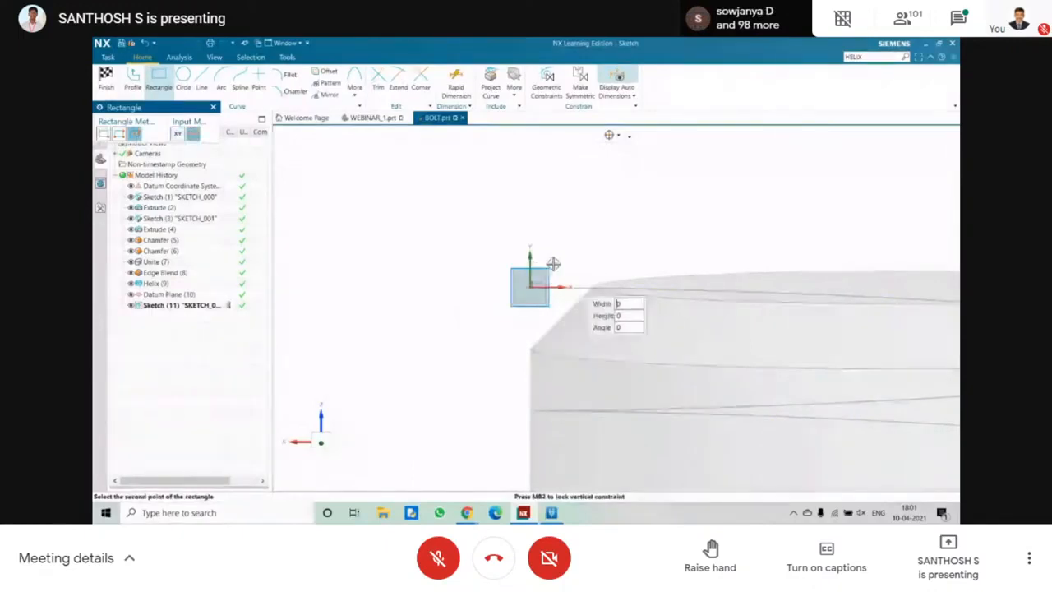
Sketch a circle about 5 mm in diameter centred on the sketch origin at the helix's start.
left_click(183, 80)
left_click(531, 287)
left_click(524, 254)
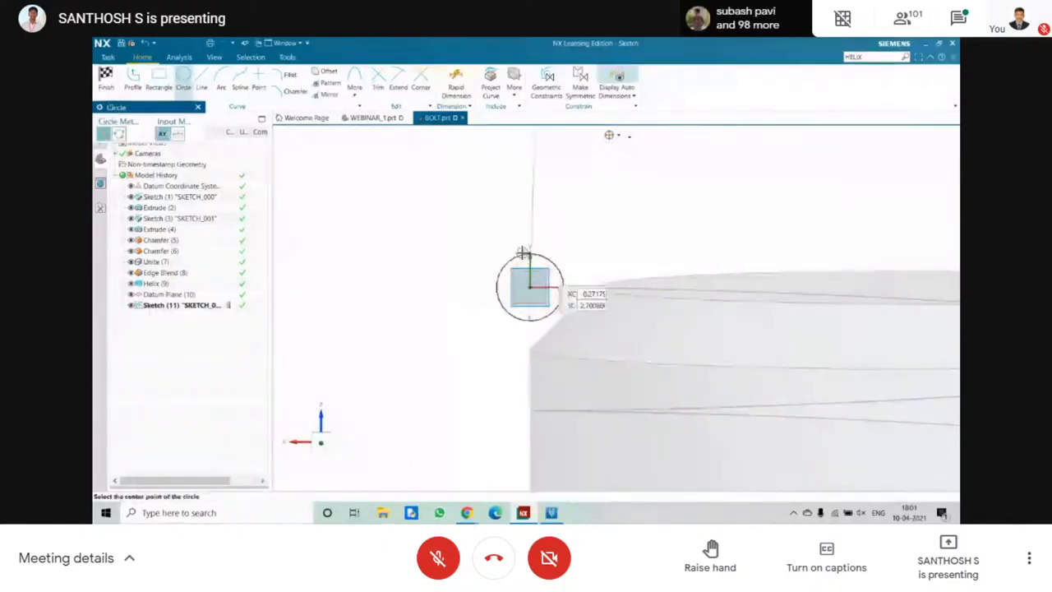
key("Escape")
Set the circle's diameter to 5 mm and finish the sketch.
scroll(500, 235, "down", 7)
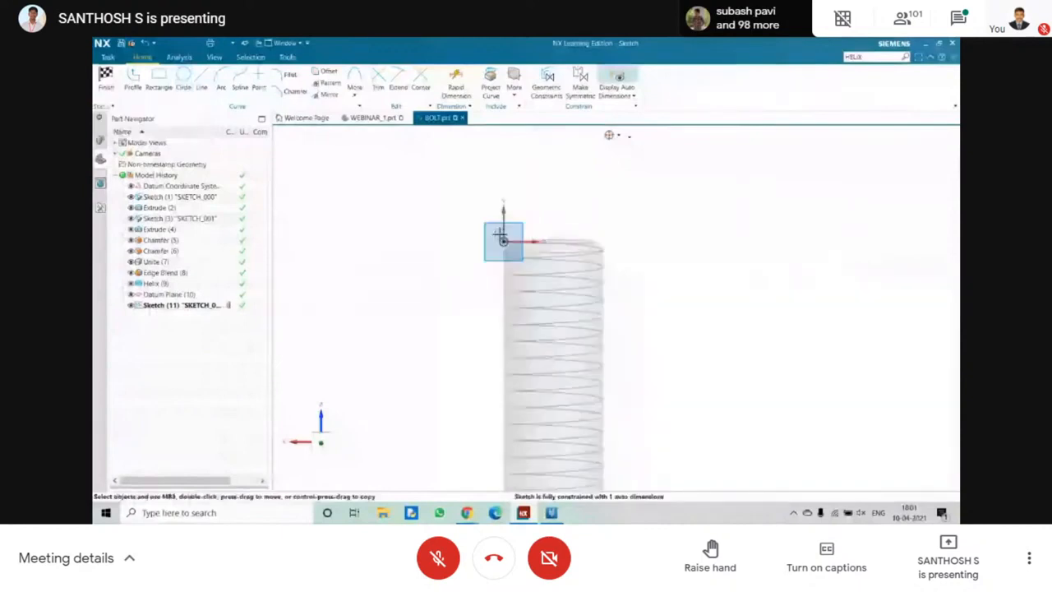
scroll(503, 290, "up", 4)
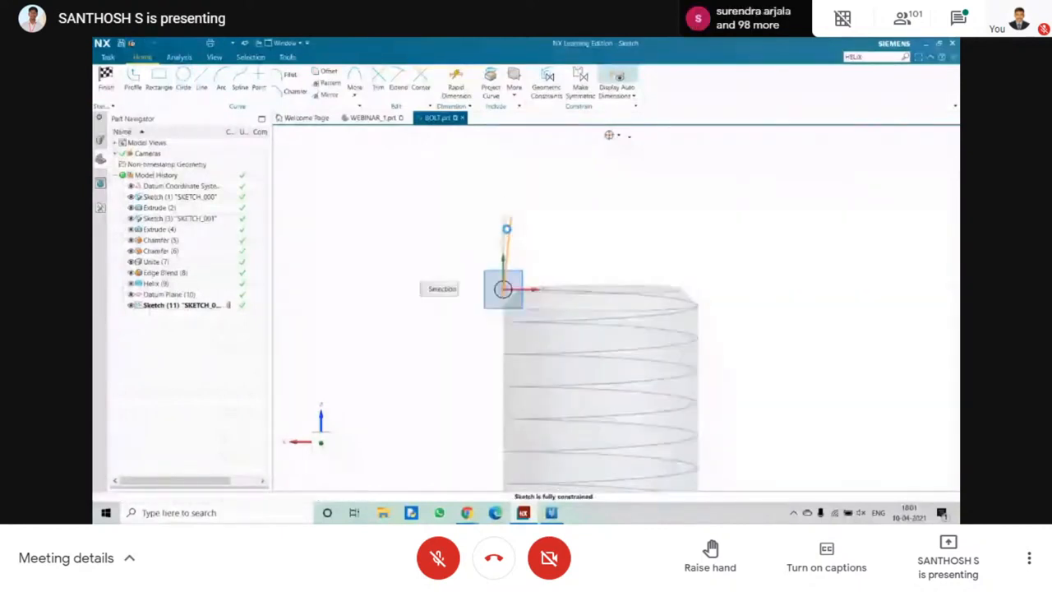
double_click(506, 229)
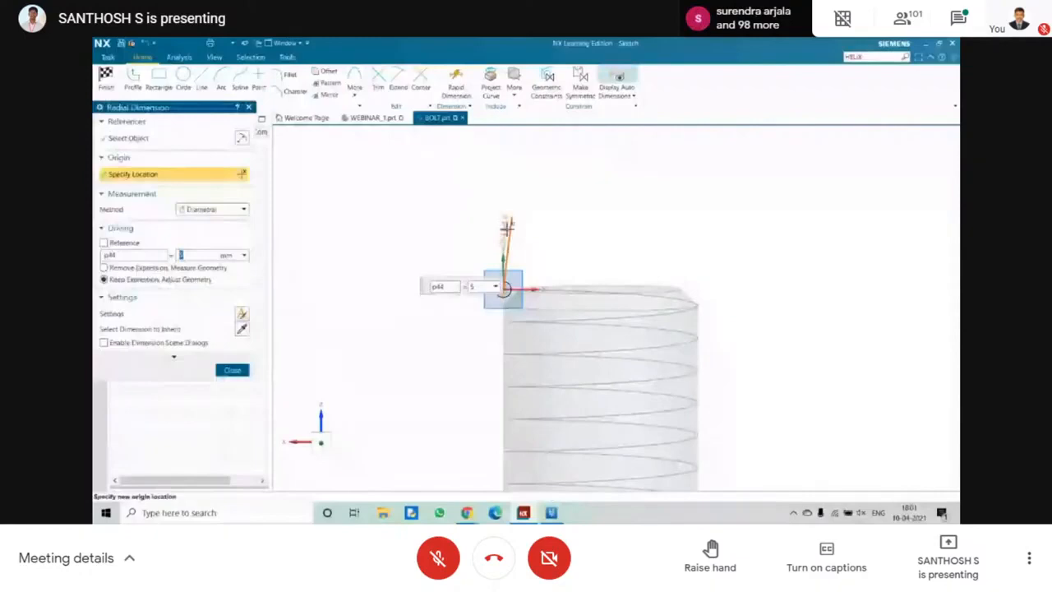
key("Return")
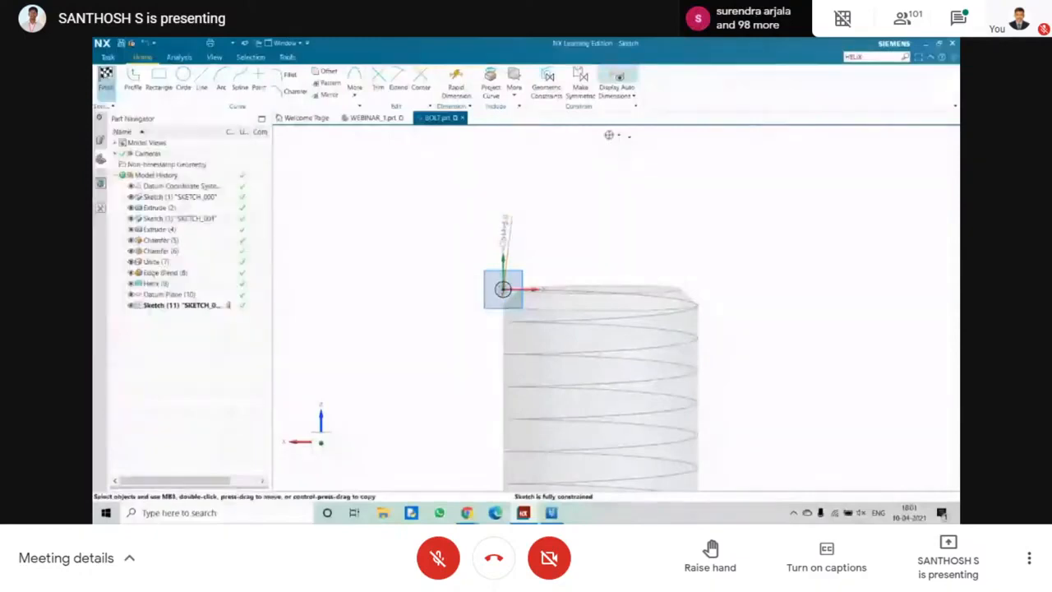
key("ctrl+q")
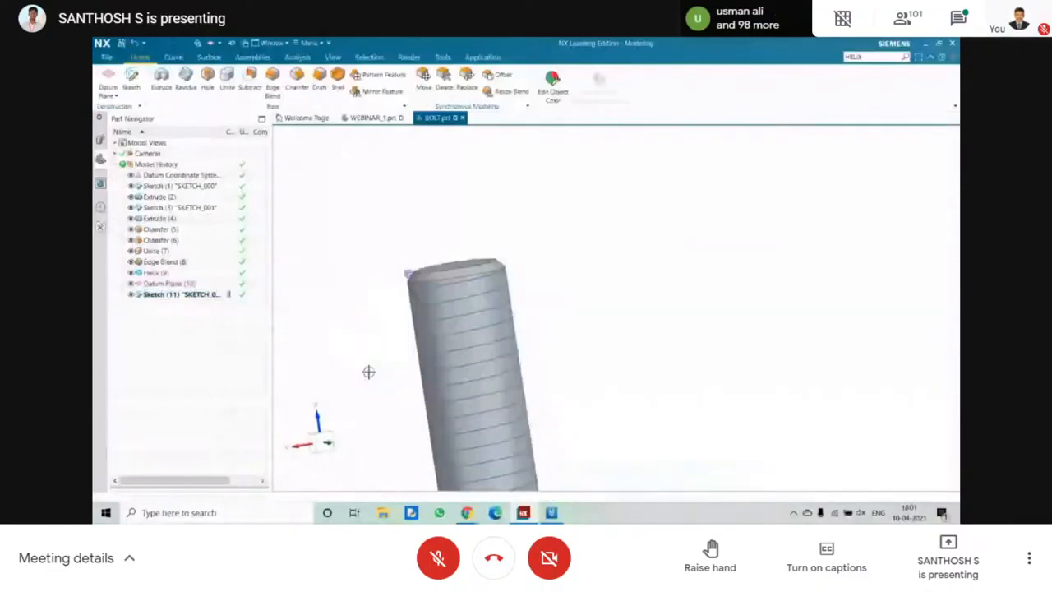
Find the Sweep along Guide command by searching for SWEEP and use the sketched circle as its section.
scroll(368, 372, "up", 2)
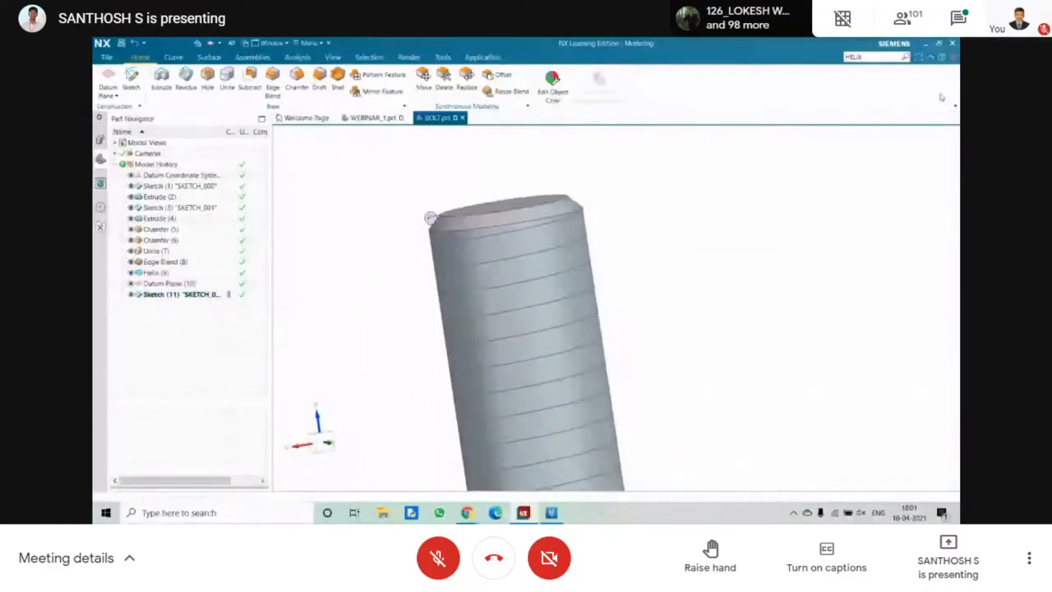
left_click(871, 57)
type("SWEEP")
key("Return")
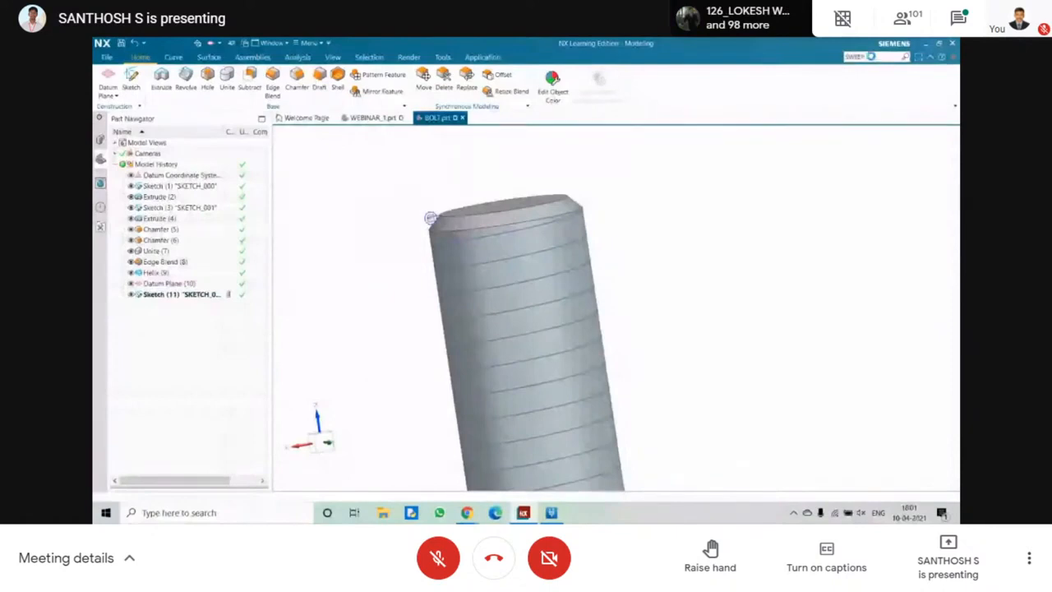
mouse_move(749, 280)
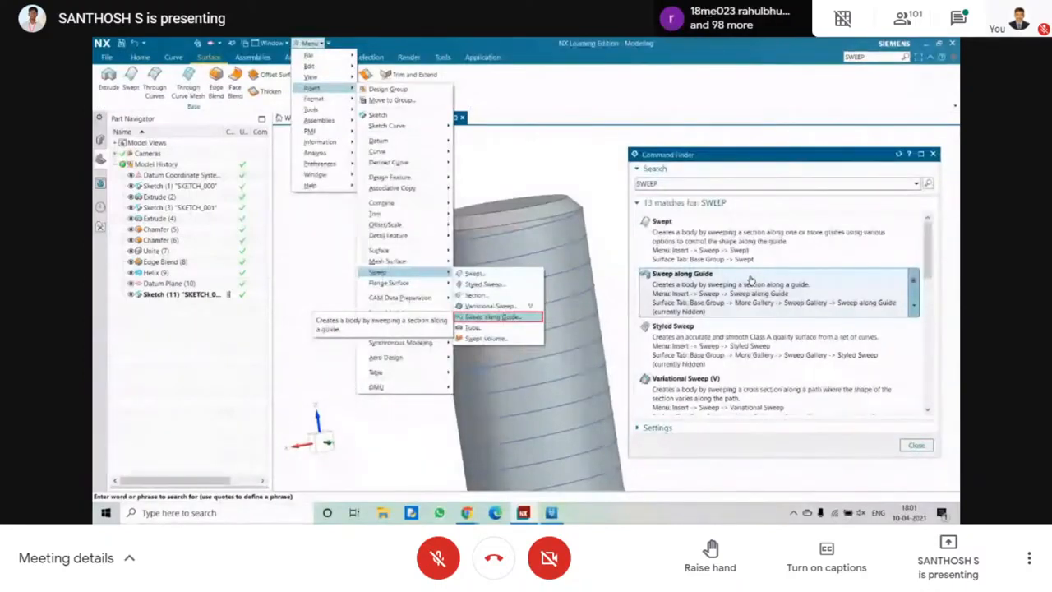
left_click(749, 282)
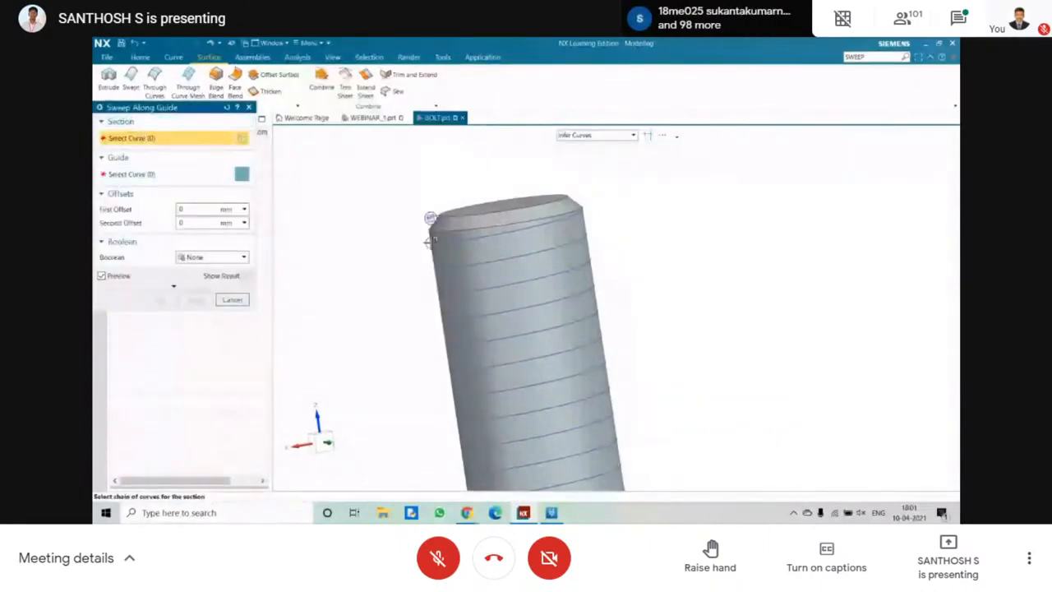
scroll(429, 241, "up", 5)
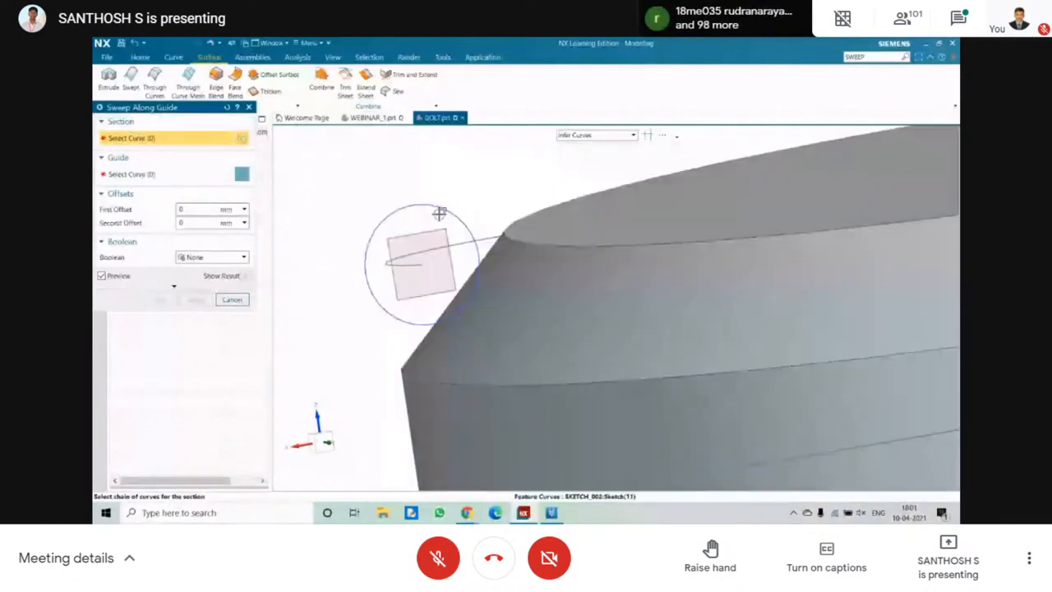
scroll(436, 209, "up", 1)
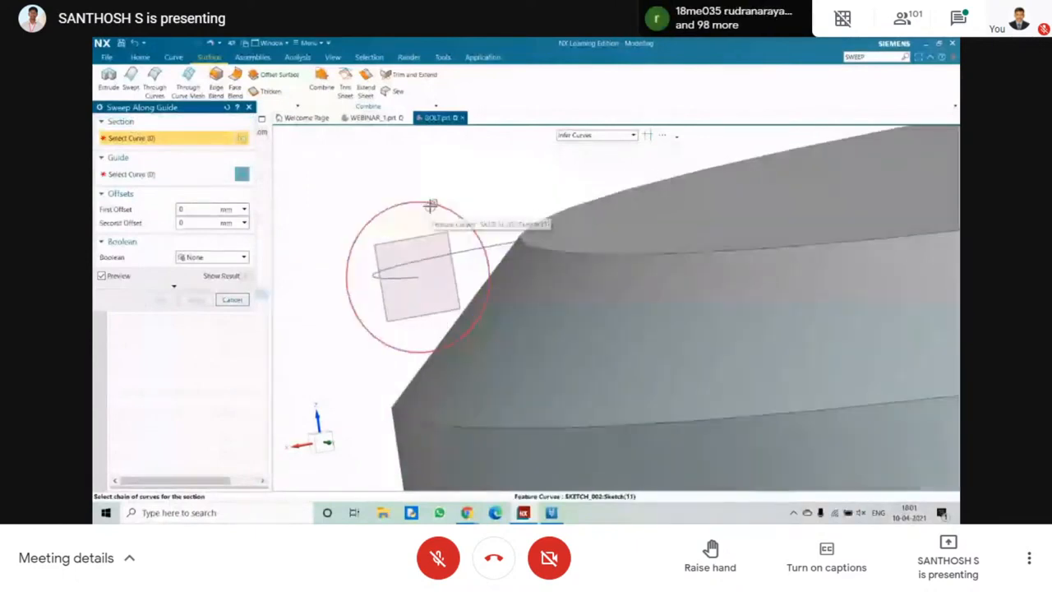
left_click(415, 201)
middle_click(415, 200)
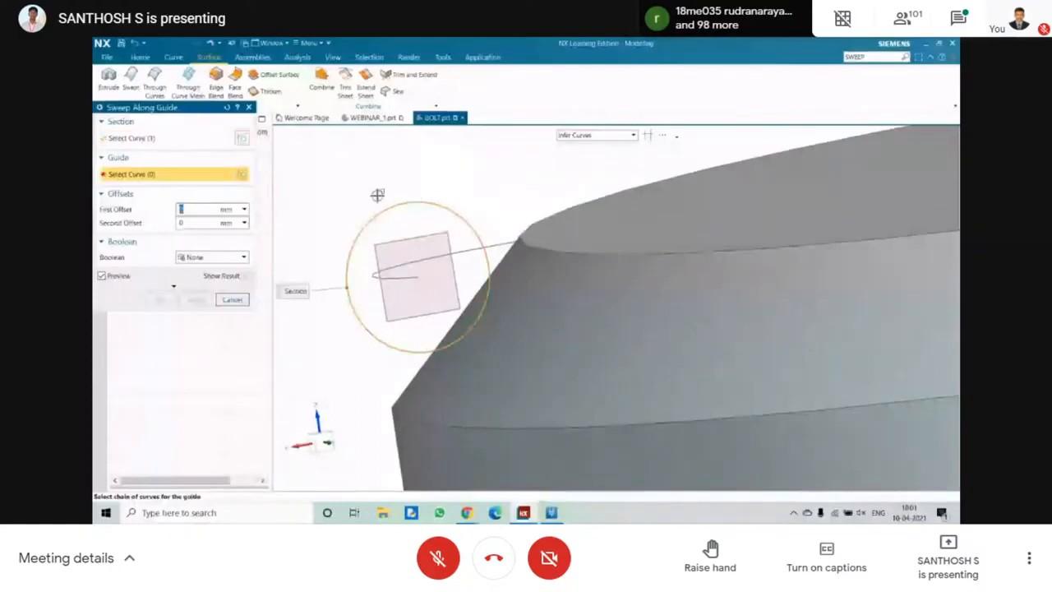
Select the helix around the shank as the guide curve for the sweep.
scroll(377, 195, "down", 5)
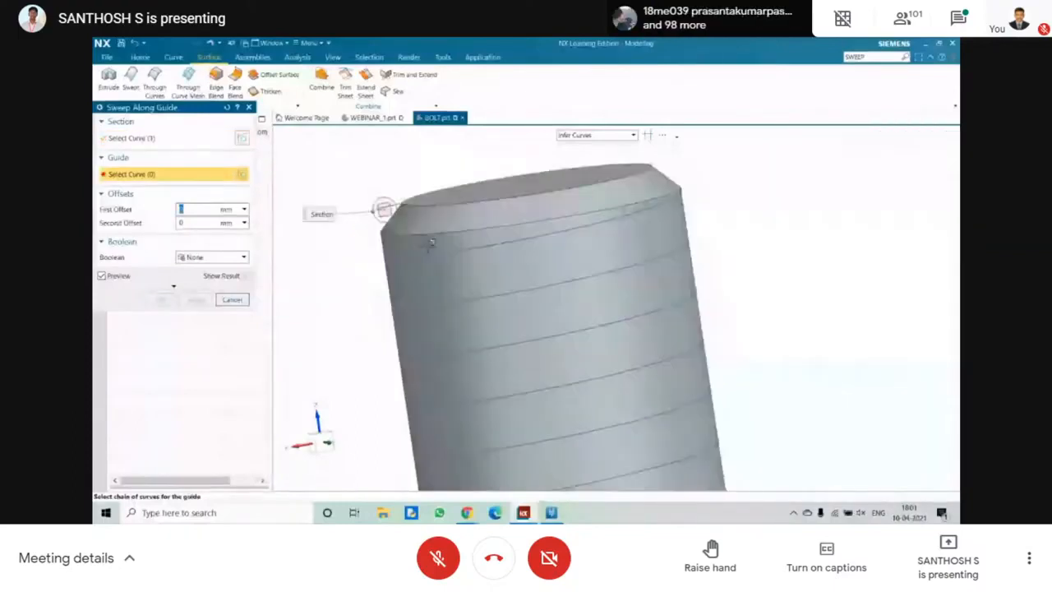
left_click(427, 255)
scroll(427, 255, "down", 5)
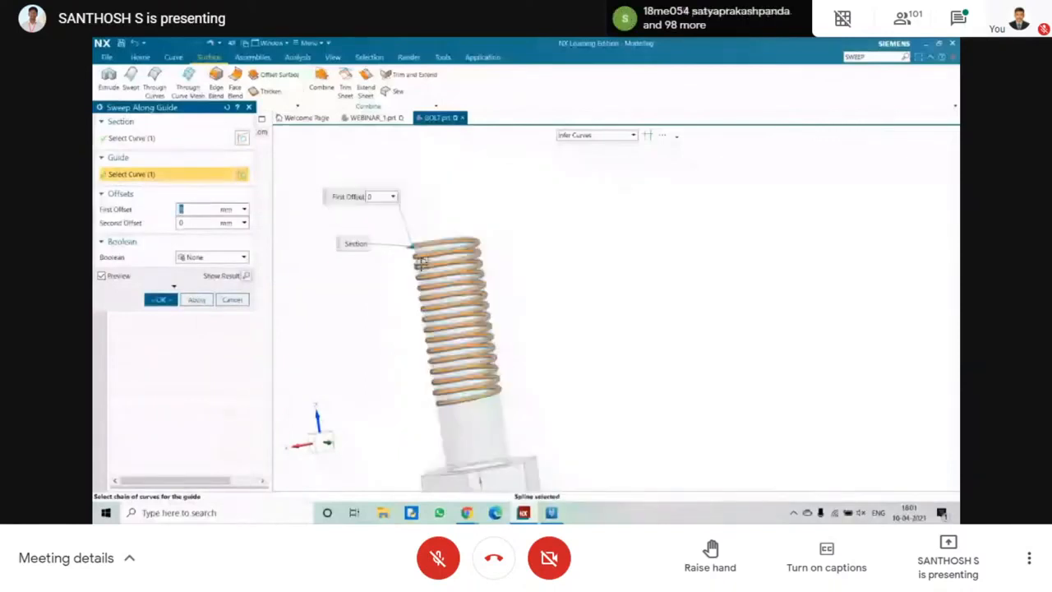
Set the sweep's Boolean to Subtract, using the bolt body as target, and complete it to cut the thread.
middle_click_drag(421, 261, 345, 280)
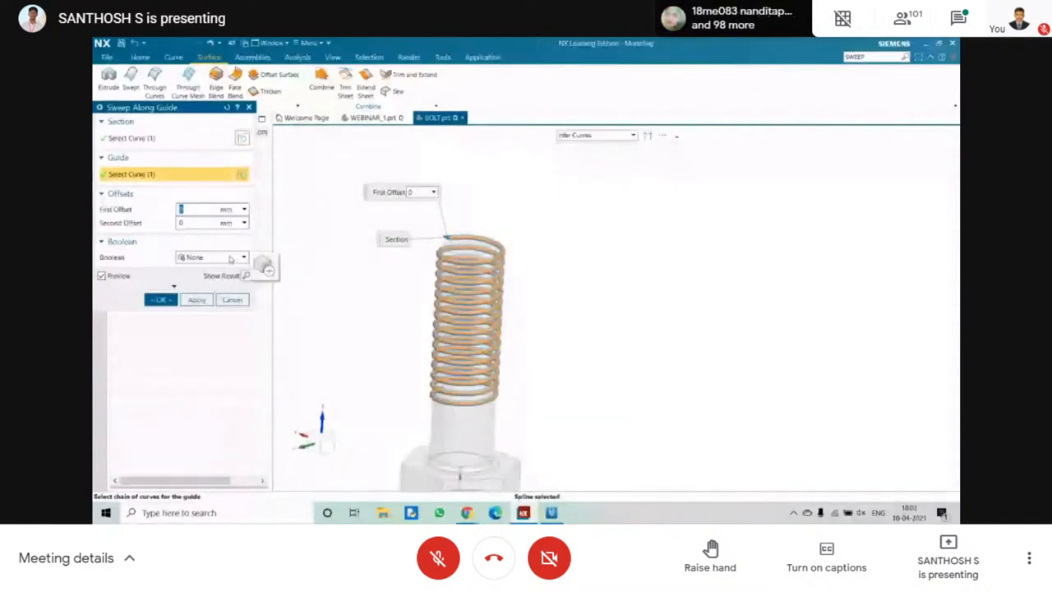
left_click(231, 259)
left_click(210, 292)
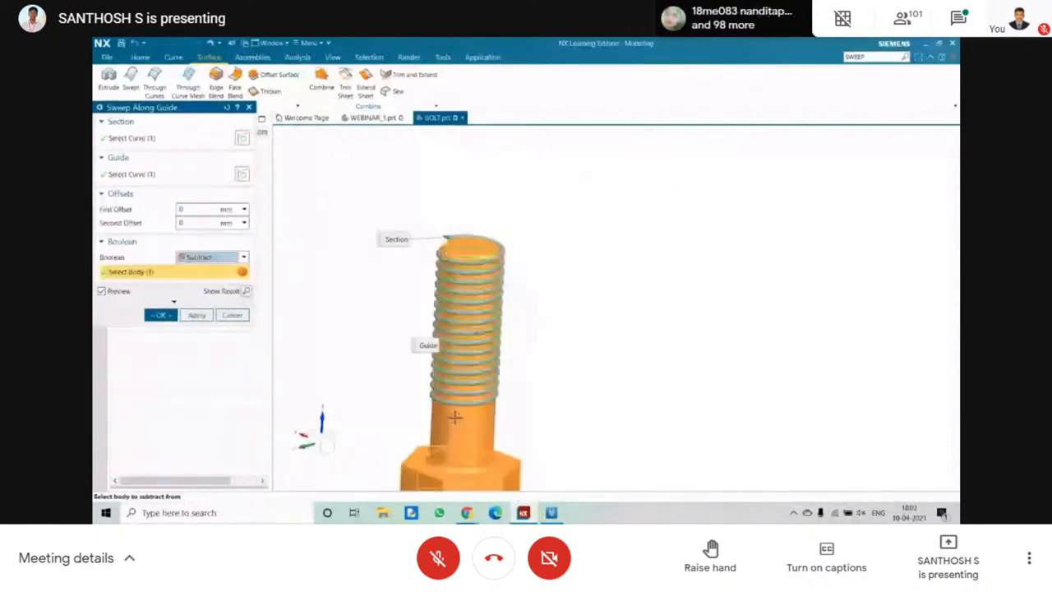
middle_click_drag(401, 276, 346, 263)
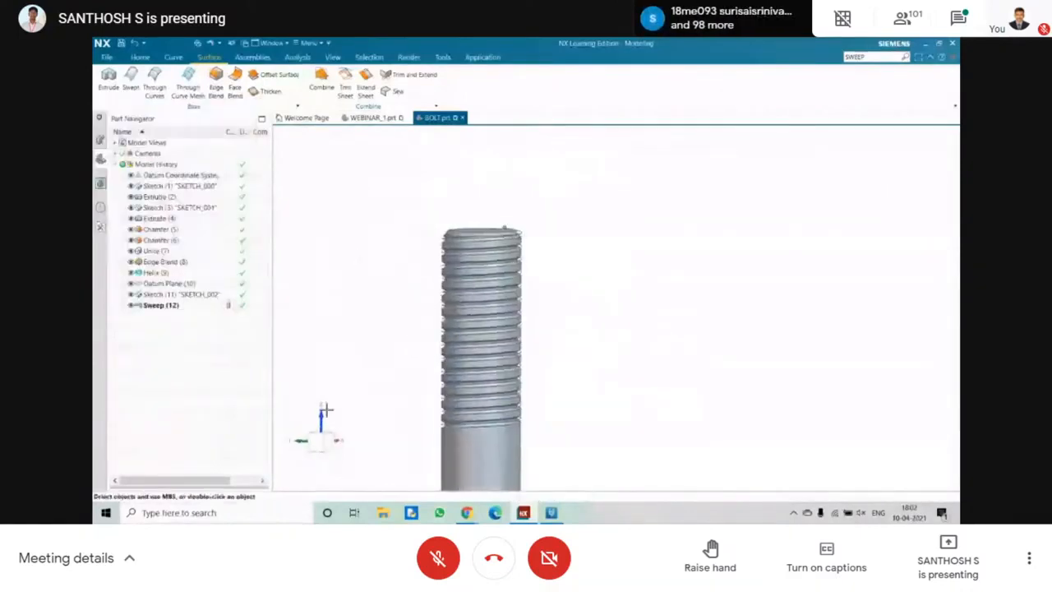
Start a sketch on the flat outer hexagonal face of the bolt head.
left_click(317, 444)
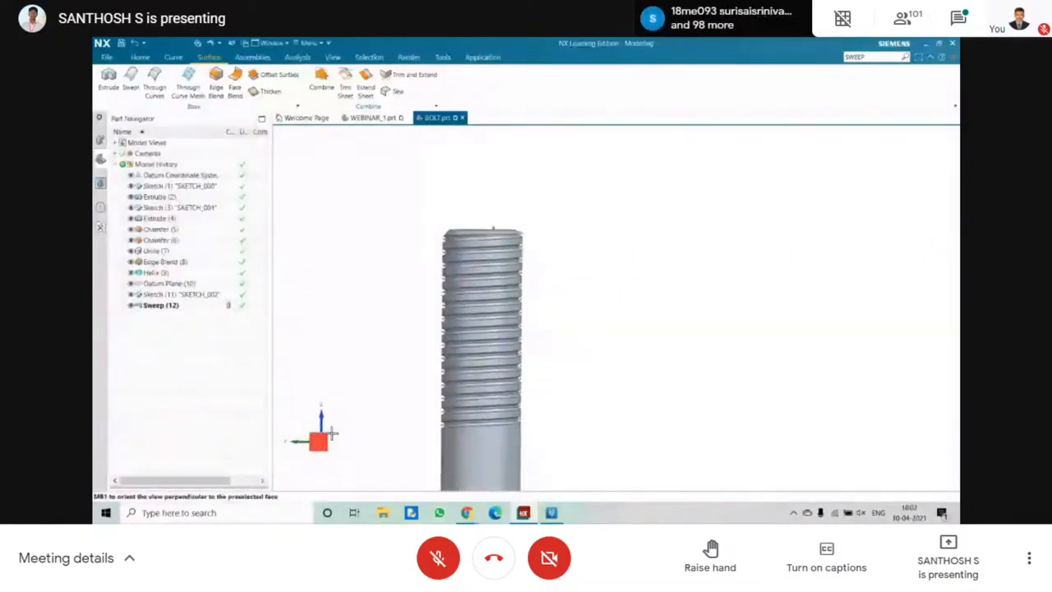
scroll(518, 307, "down", 3)
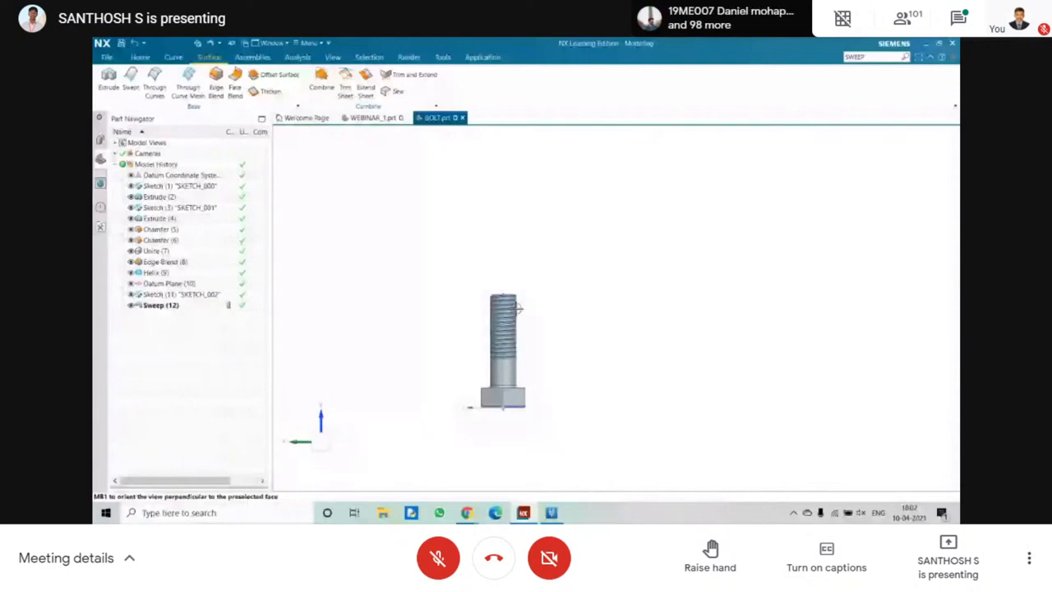
scroll(517, 305, "up", 5)
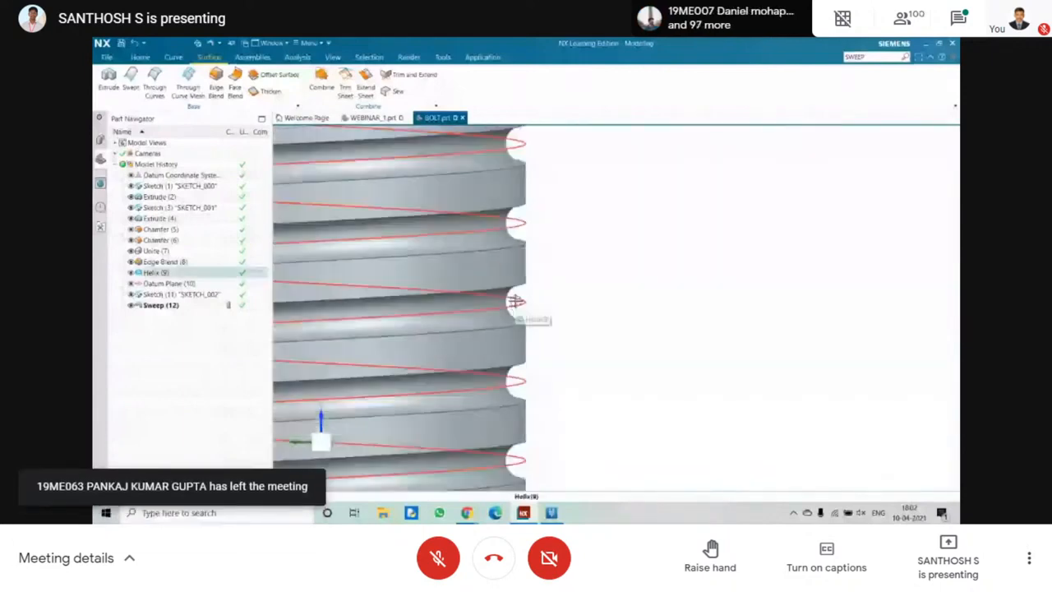
middle_click_drag(516, 301, 476, 212)
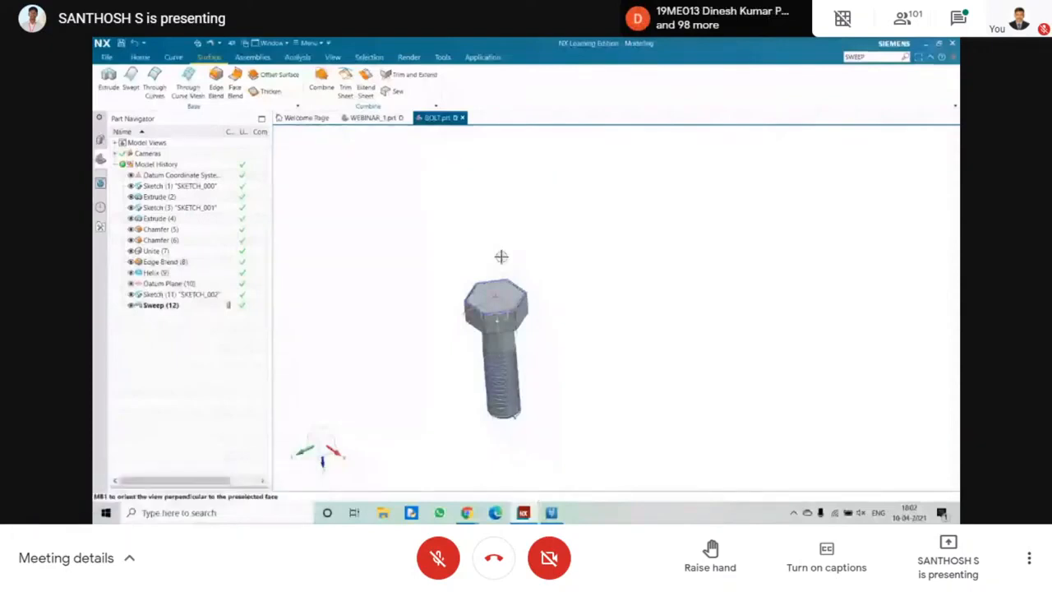
key("s")
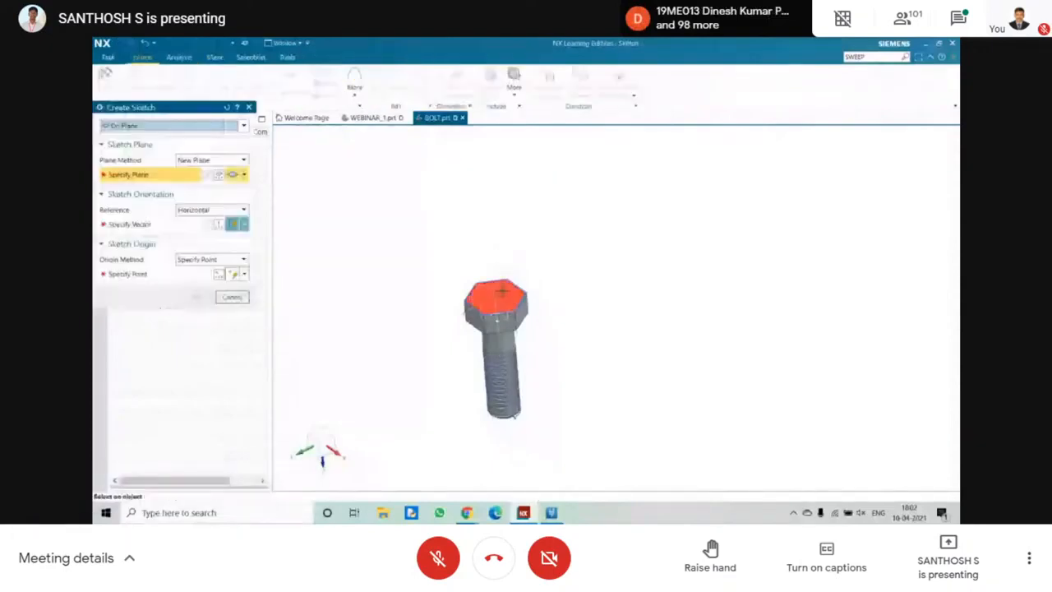
left_click(500, 292)
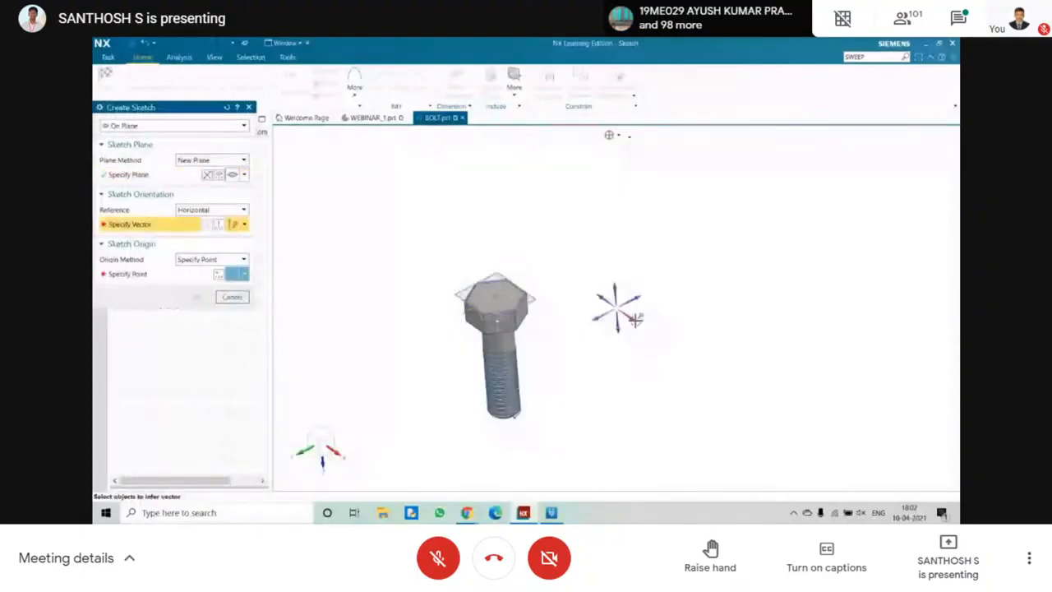
middle_click(634, 319)
scroll(641, 290, "up", 5)
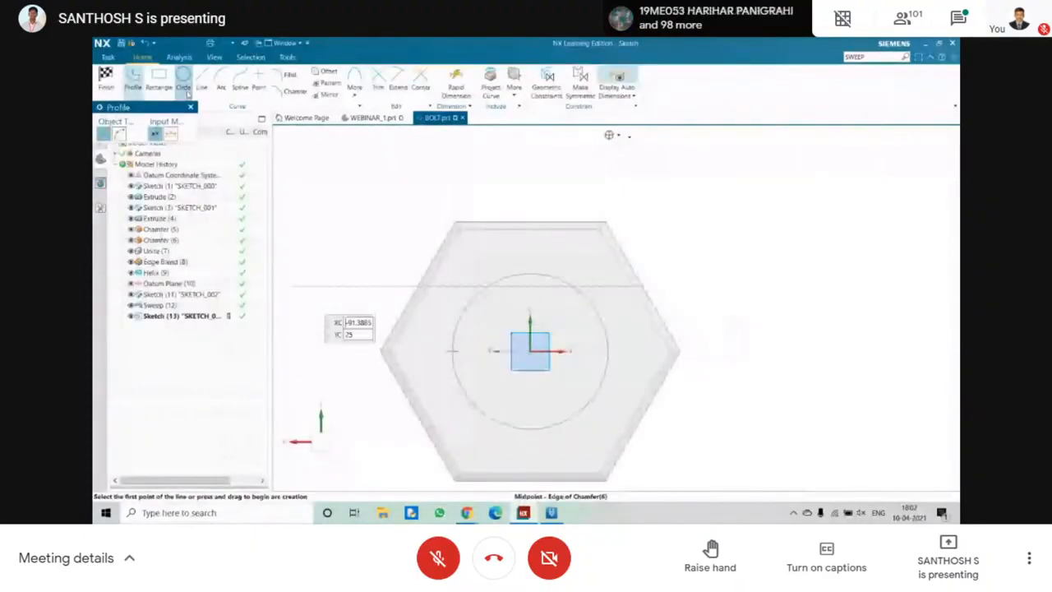
Sketch a closed block-letter C outline from straight horizontal and vertical lines around the centre of the head face, and finish the sketch.
left_click(444, 352)
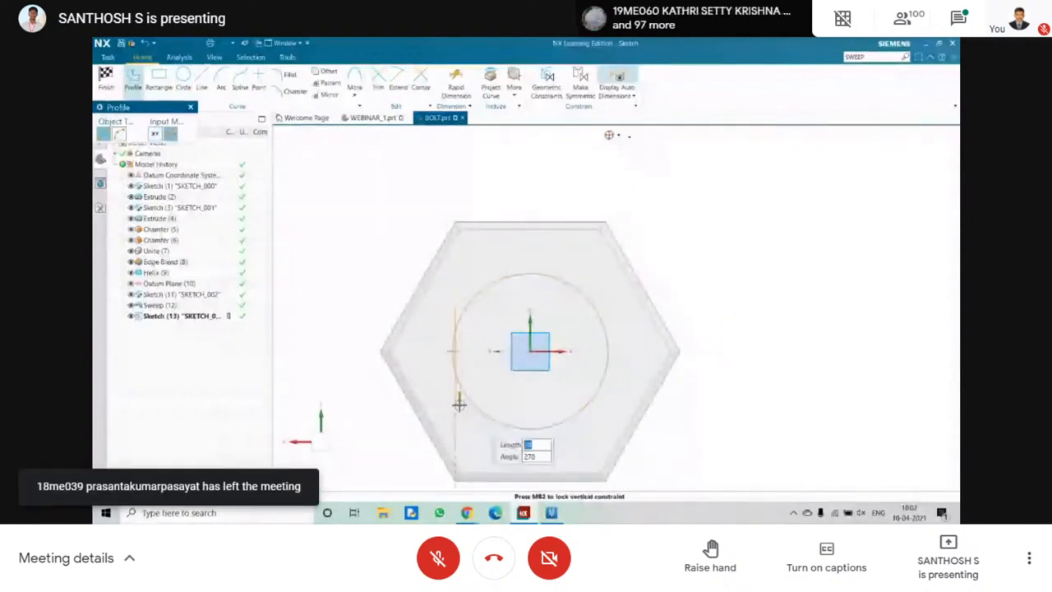
left_click(457, 403)
key("Escape")
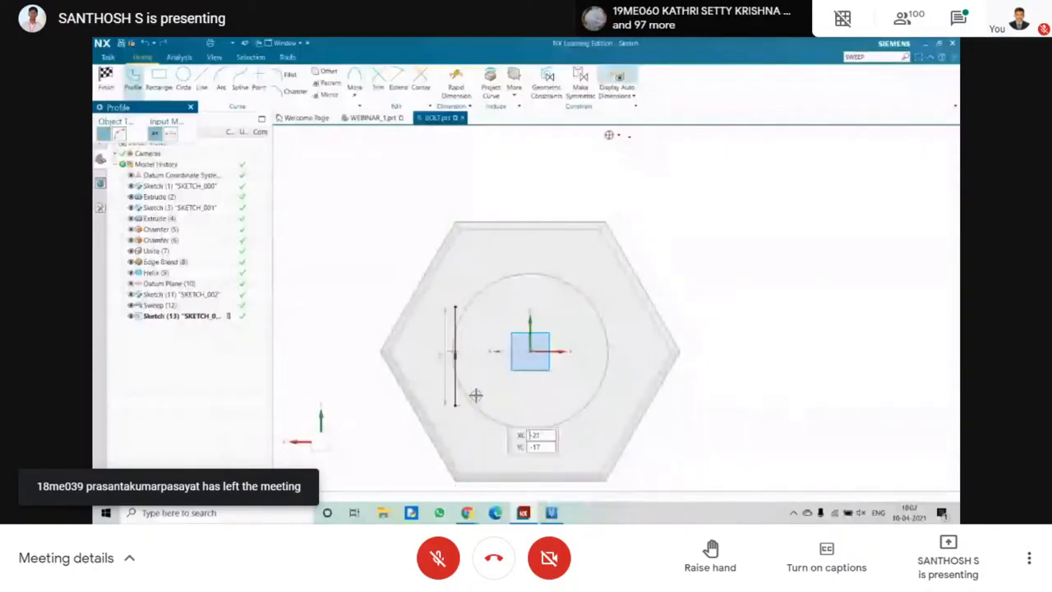
left_click(457, 404)
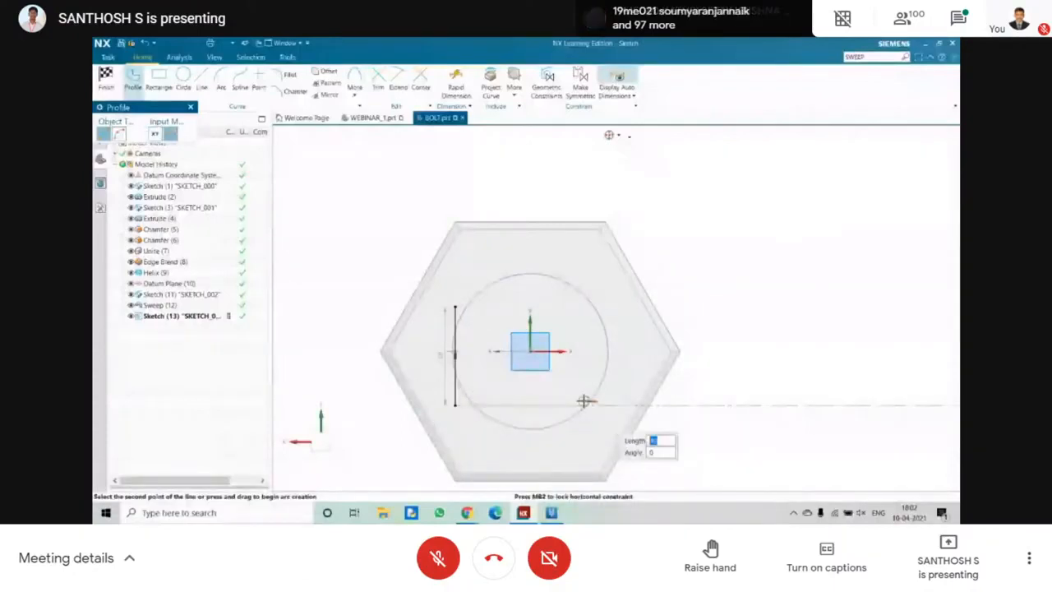
left_click(583, 404)
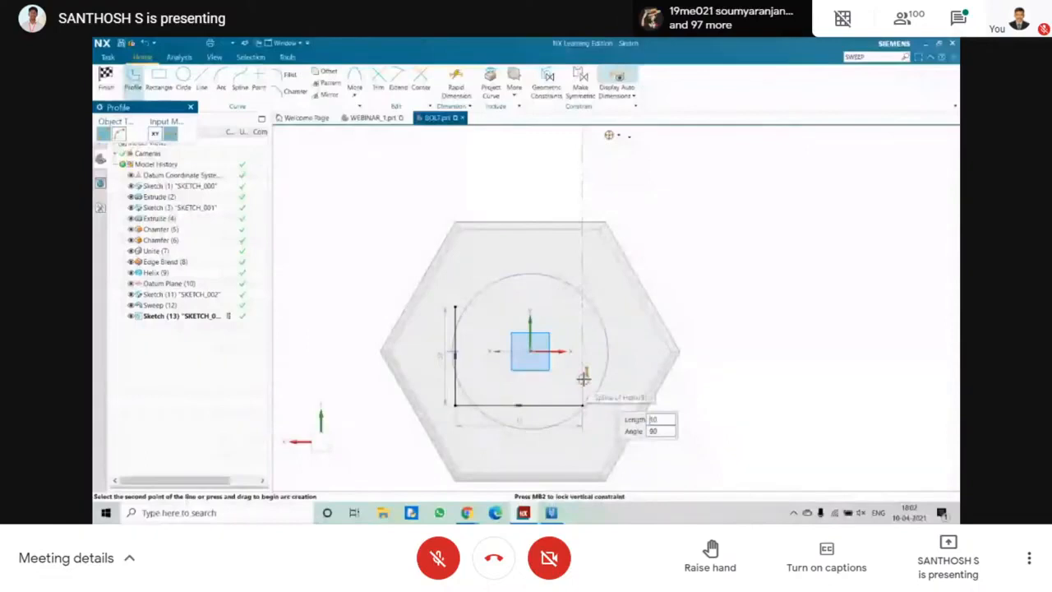
left_click(582, 377)
left_click(496, 377)
left_click(496, 290)
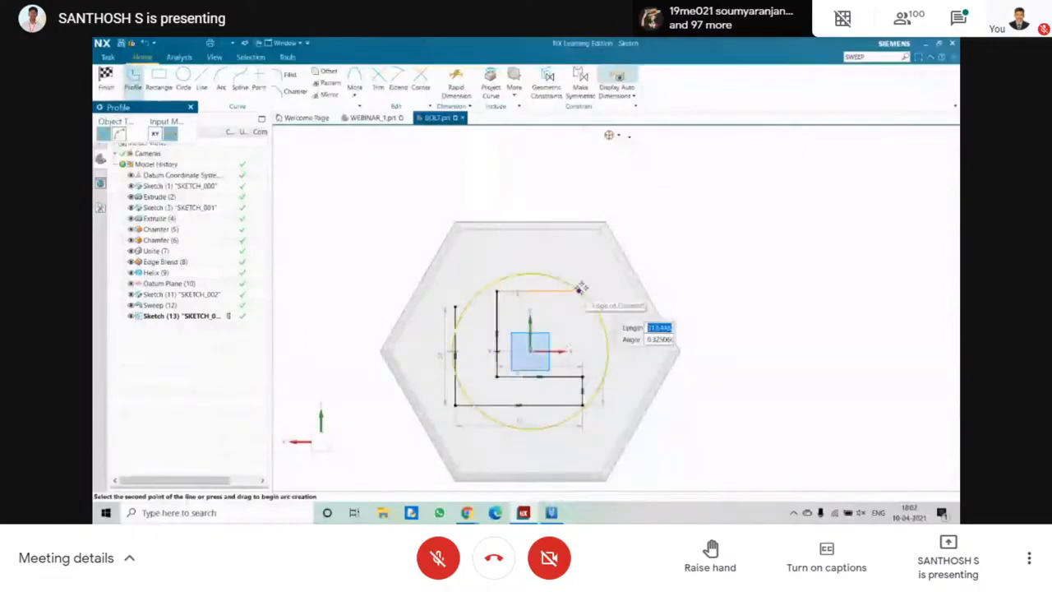
left_click(578, 290)
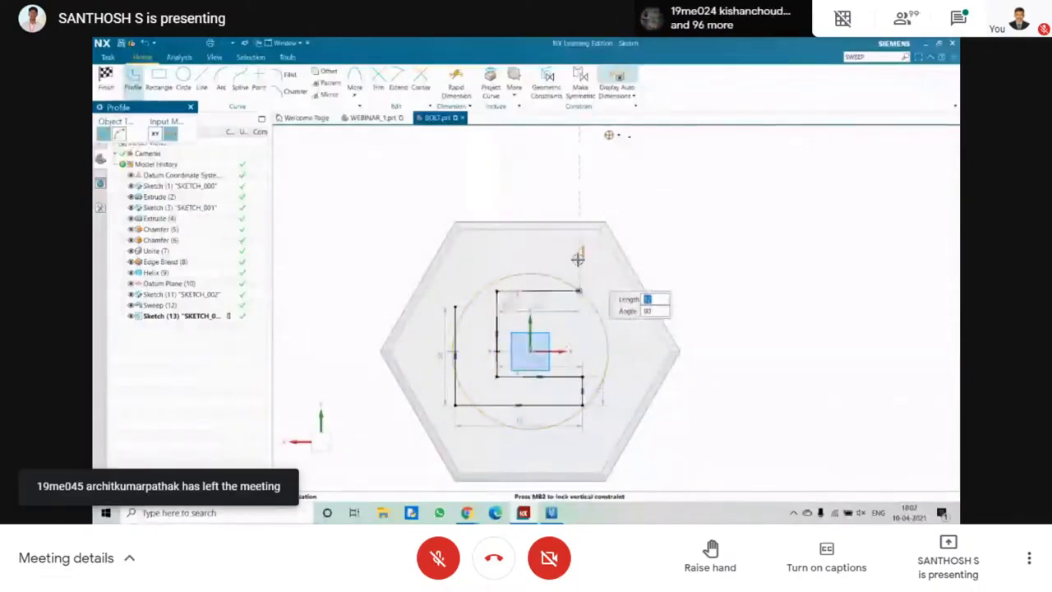
left_click(578, 260)
left_click(454, 261)
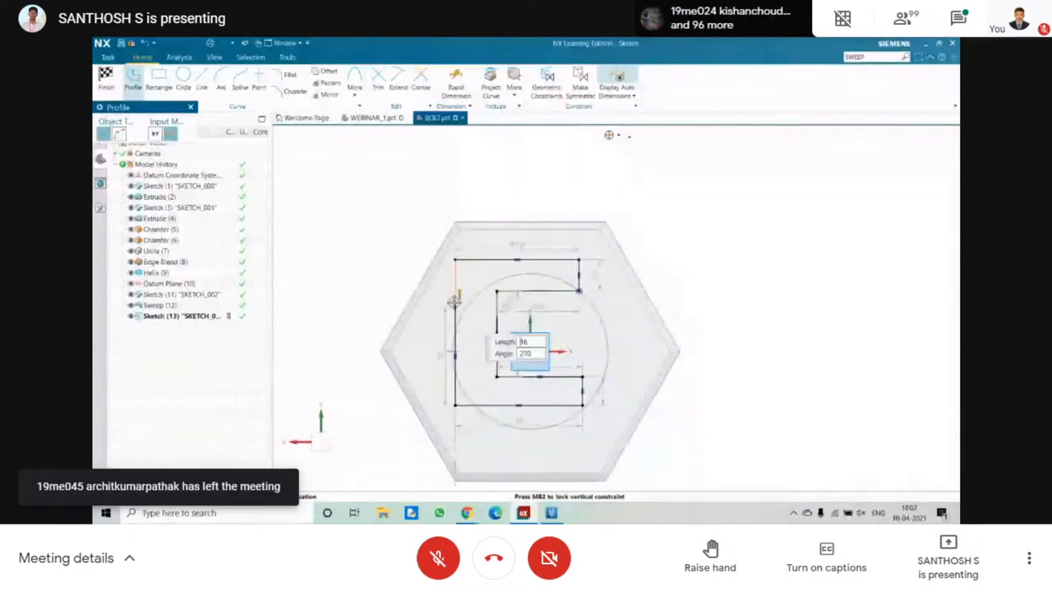
left_click(455, 303)
key("Escape")
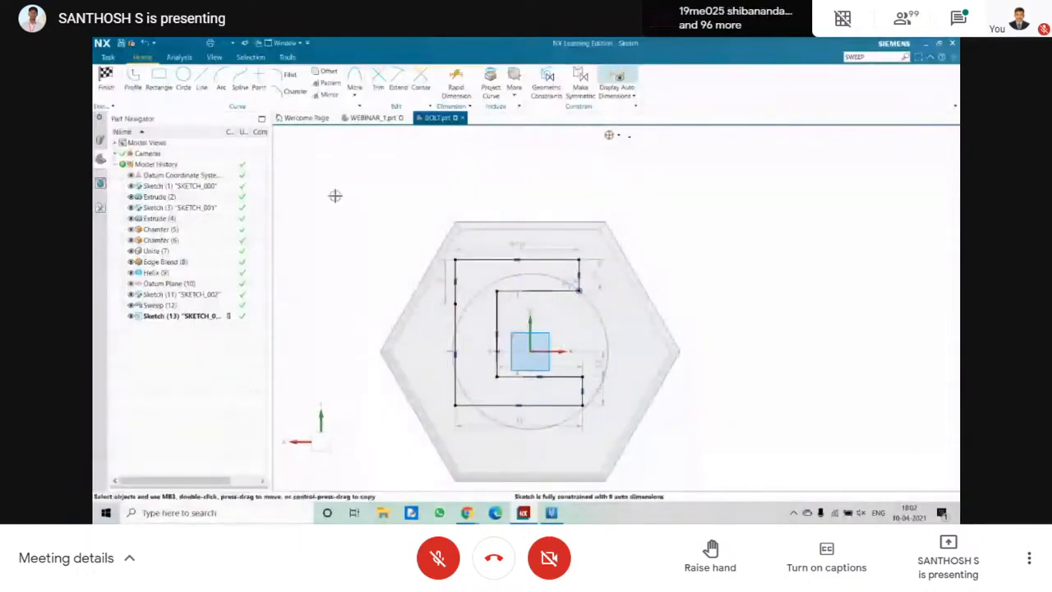
left_click(106, 78)
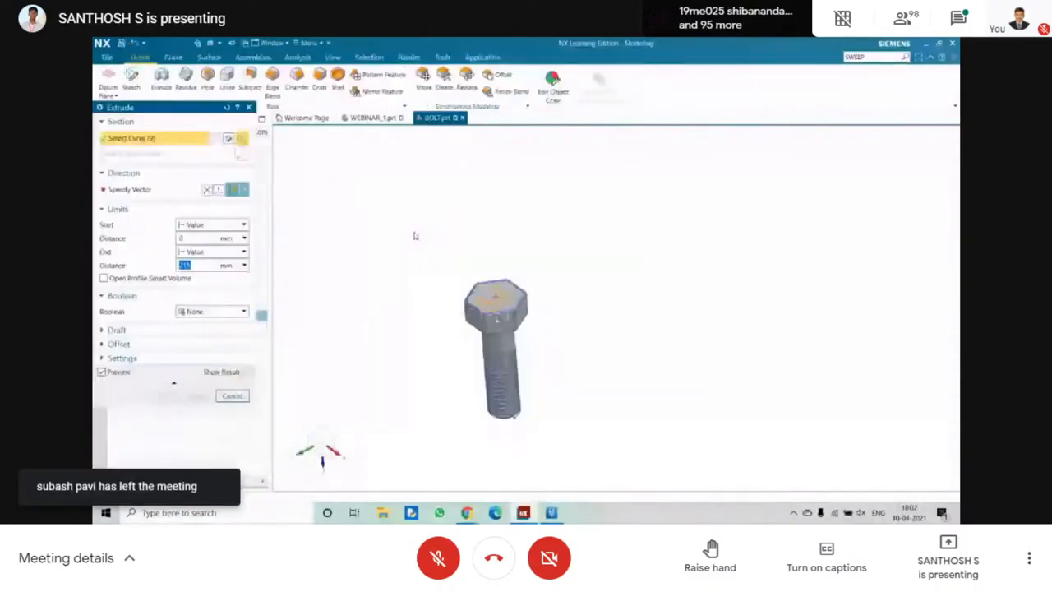
Extrude the C-shaped profile 12 mm outward from the head face and unite it with the bolt body.
scroll(493, 222, "up", 5)
left_click_drag(472, 171, 501, 398)
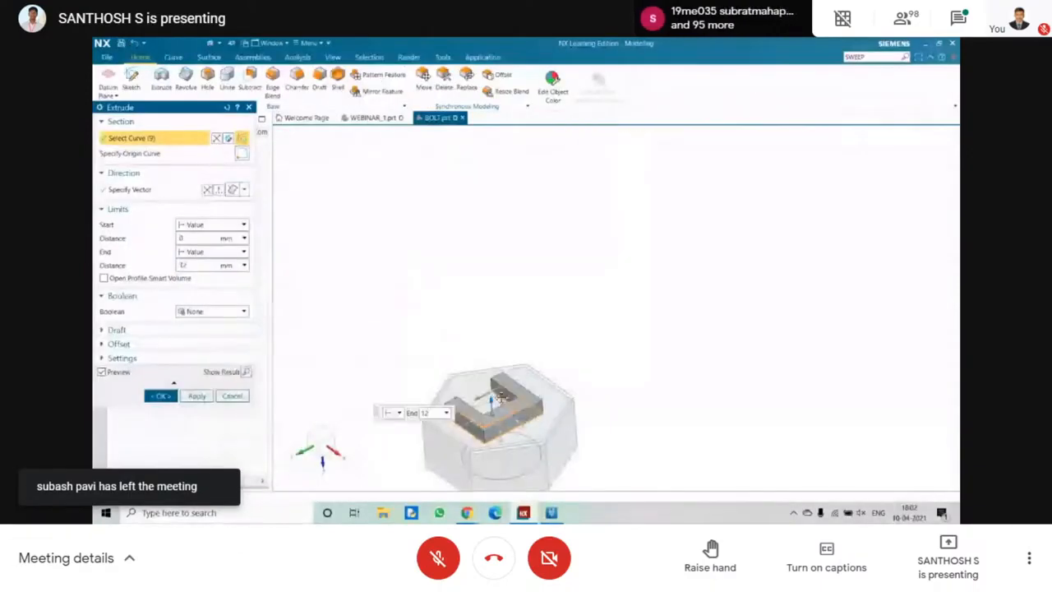
left_click(196, 315)
left_click(196, 332)
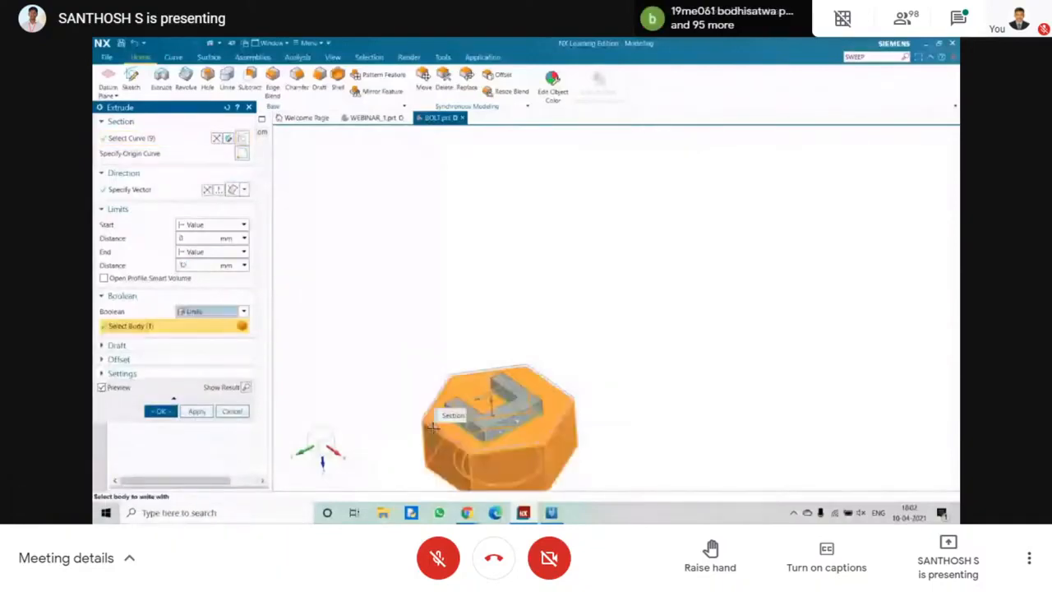
middle_click(433, 427)
scroll(435, 424, "down", 2)
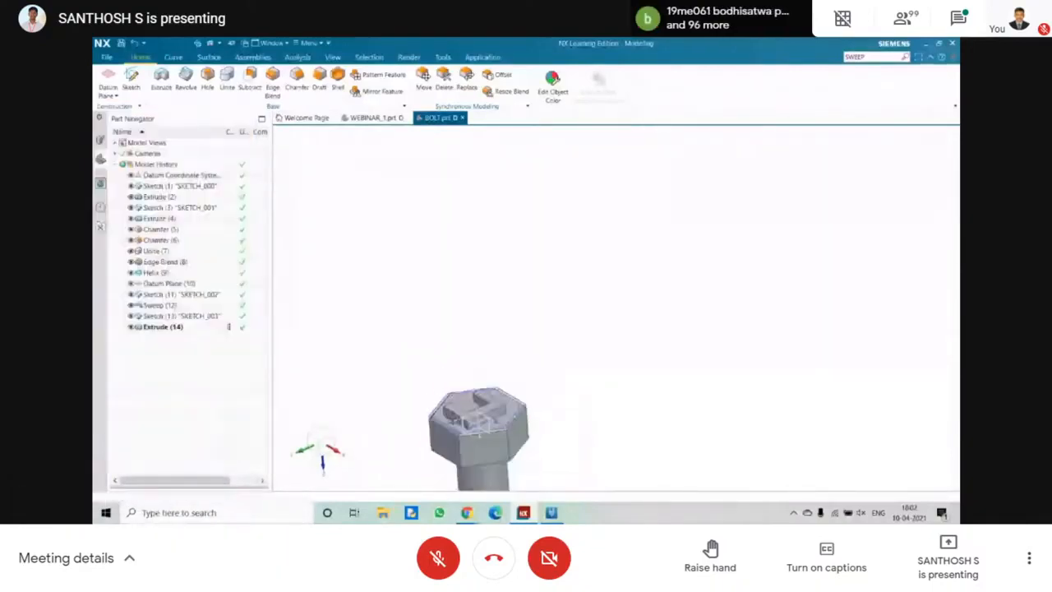
Edit the C-shaped extrusion on the head and set its end distance to 1 mm.
scroll(462, 413, "up", 4)
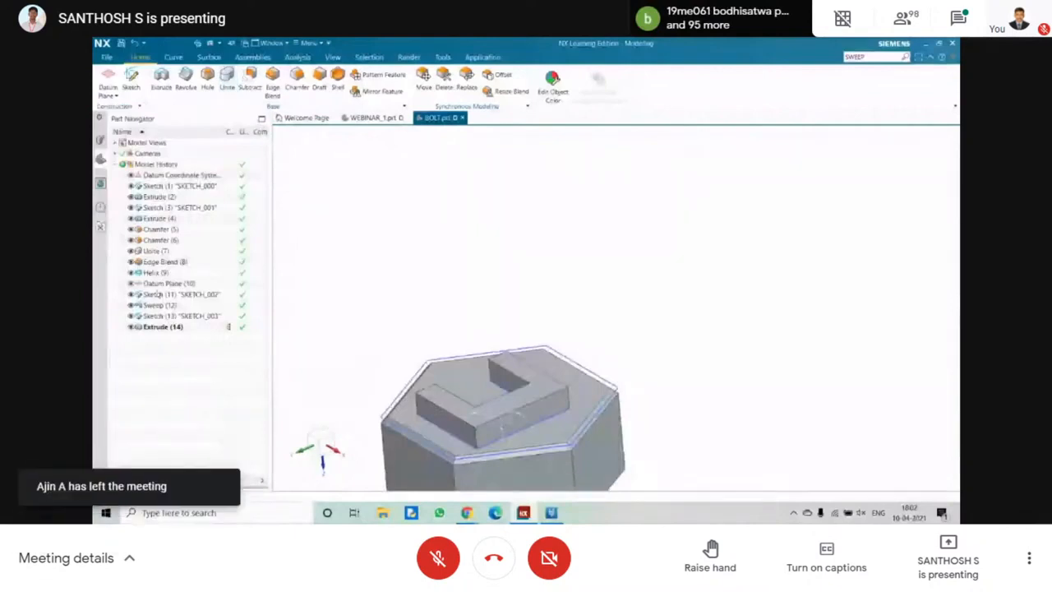
double_click(165, 327)
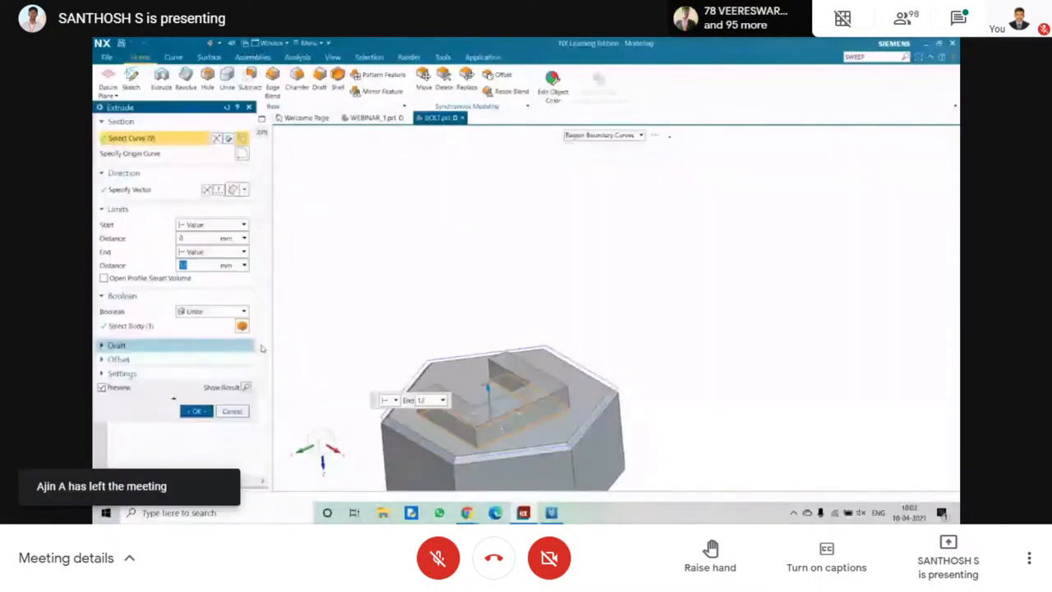
type("1")
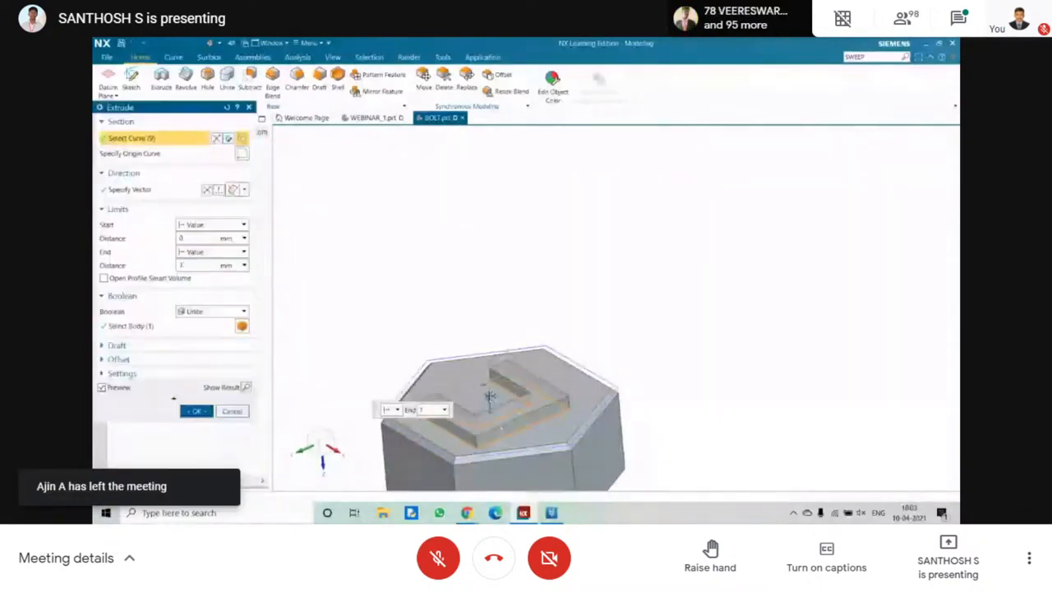
key("Return")
scroll(347, 358, "down", 4)
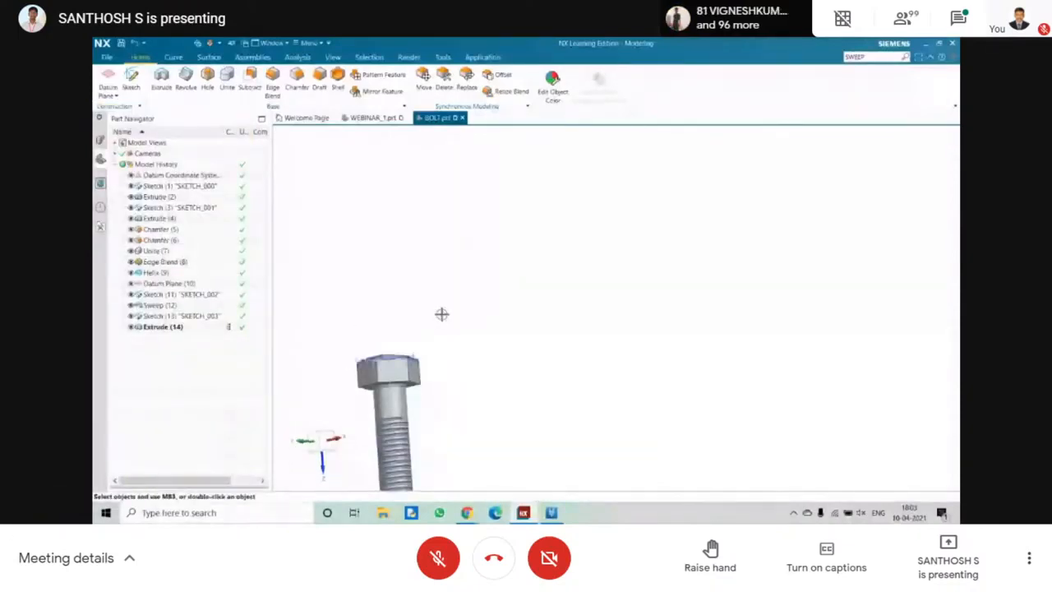
Save the bolt part and create a new model part named NUT.
middle_click_drag(442, 314, 586, 229, "shift")
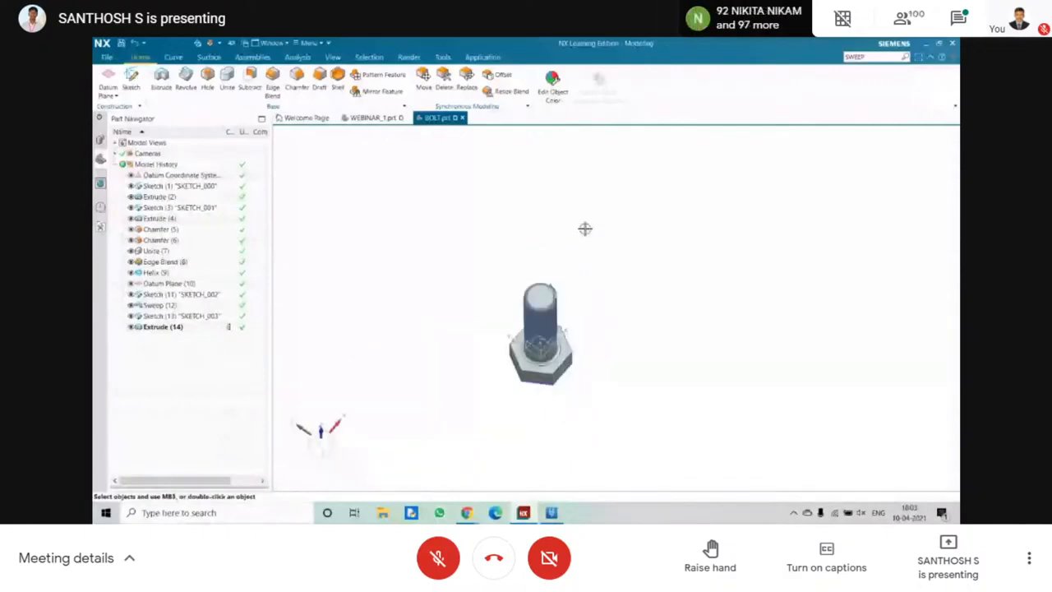
key("ctrl+s")
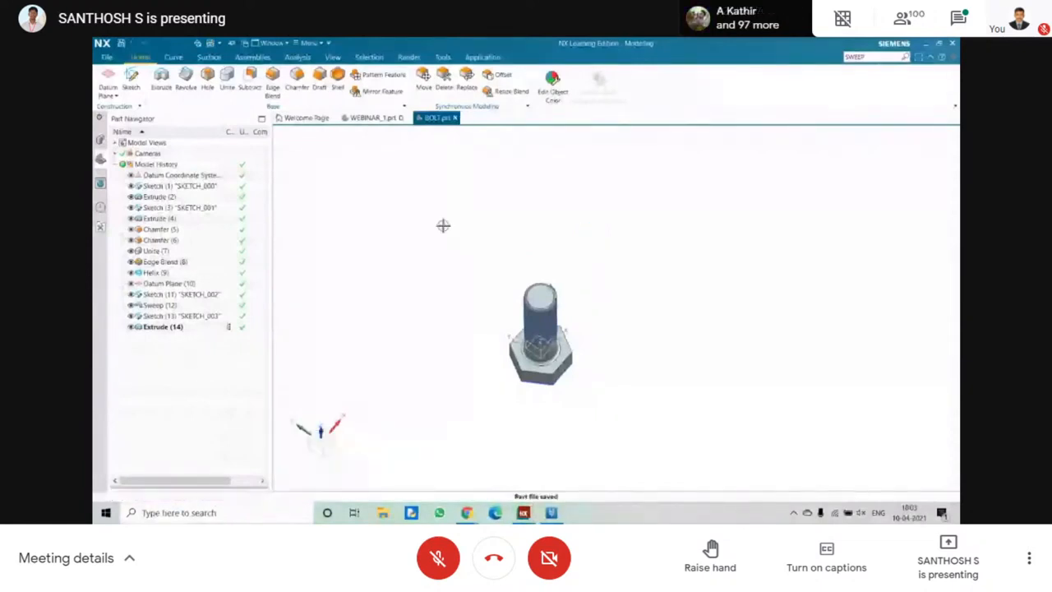
left_click(107, 57)
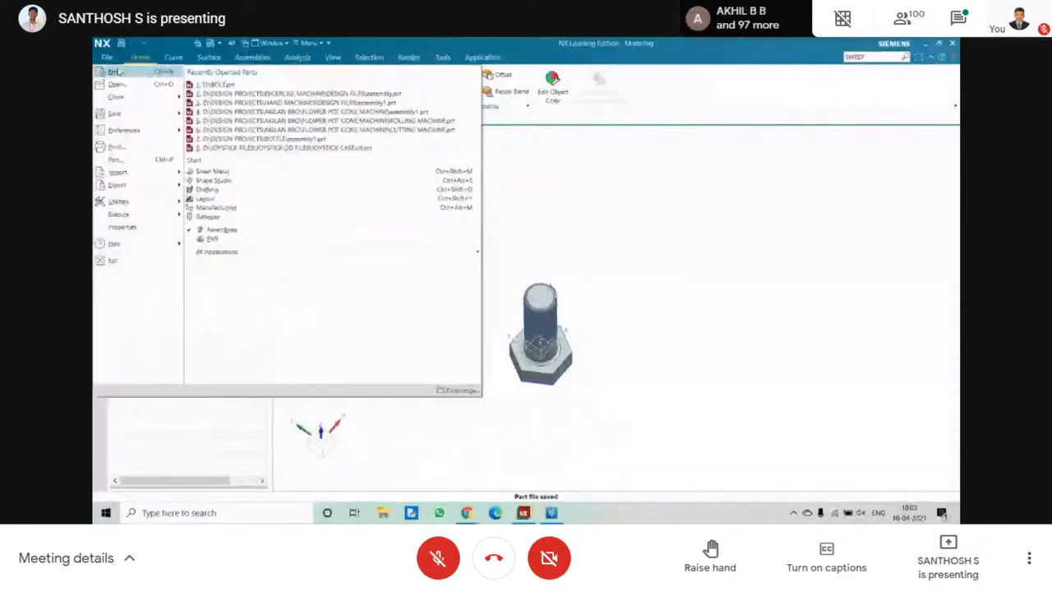
left_click(114, 72)
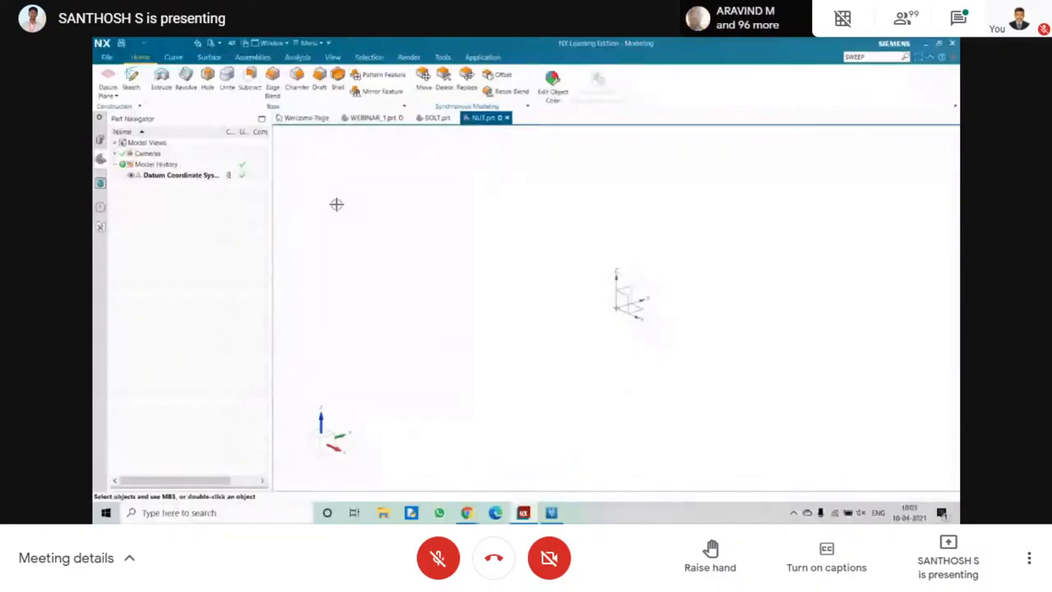
Start a sketch on the datum's XY plane with the X axis as horizontal reference and the datum origin as sketch origin.
left_click(132, 80)
left_click(630, 309)
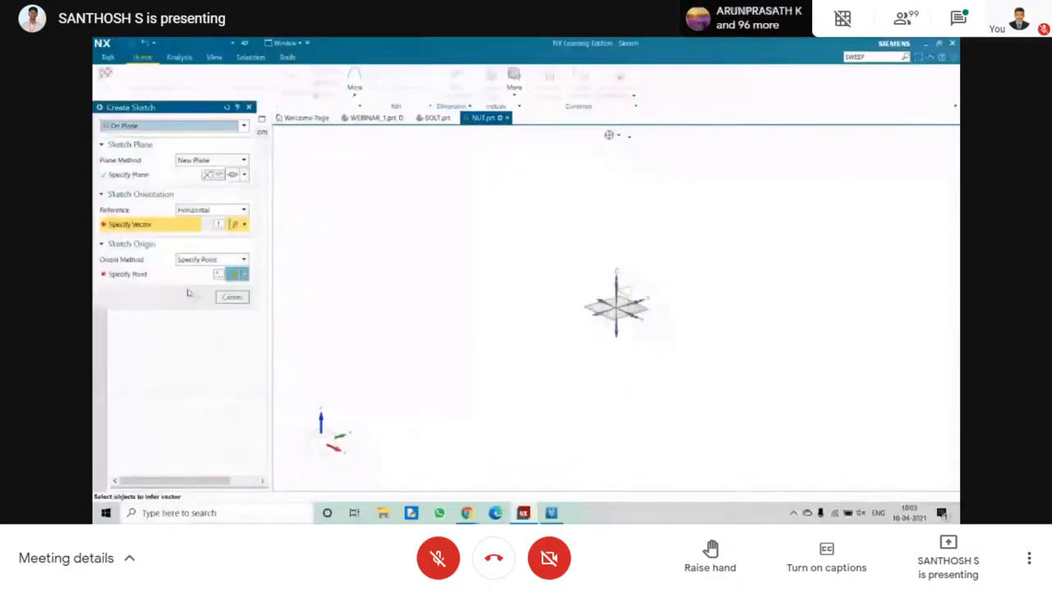
left_click(631, 314)
left_click(609, 309)
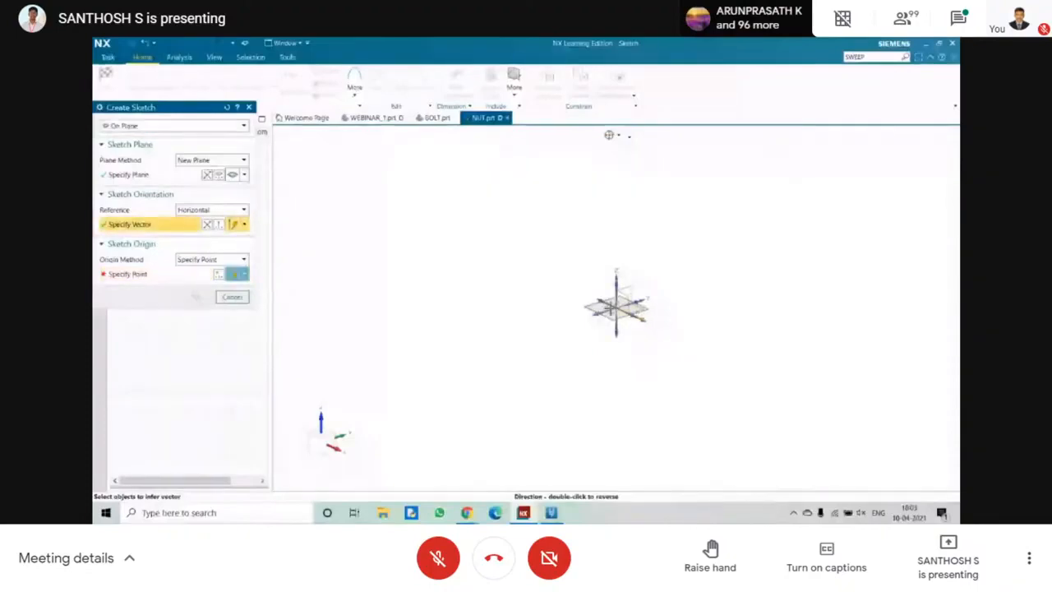
left_click(621, 309)
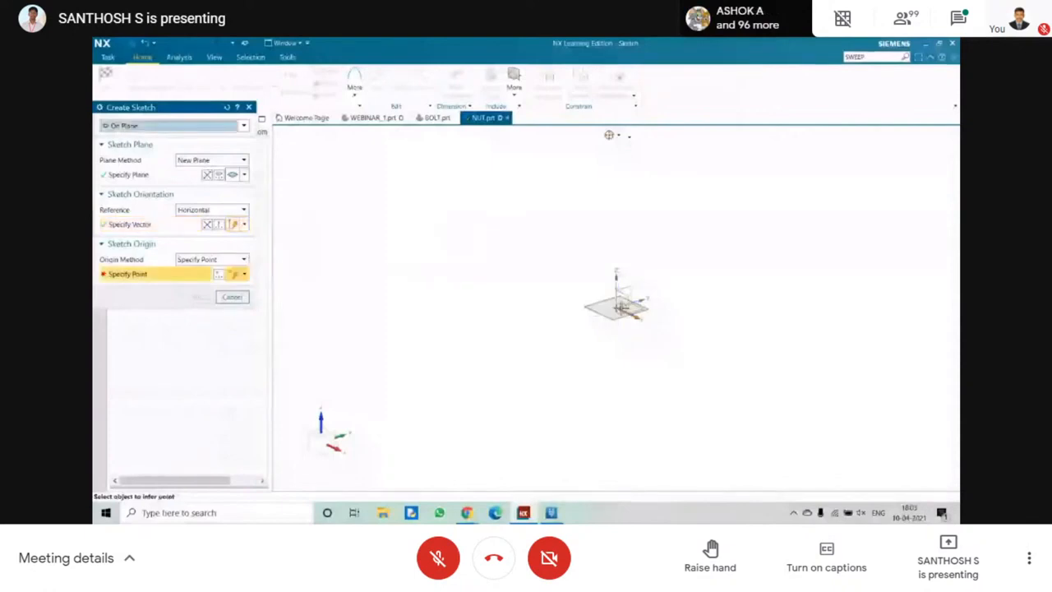
left_click(622, 309)
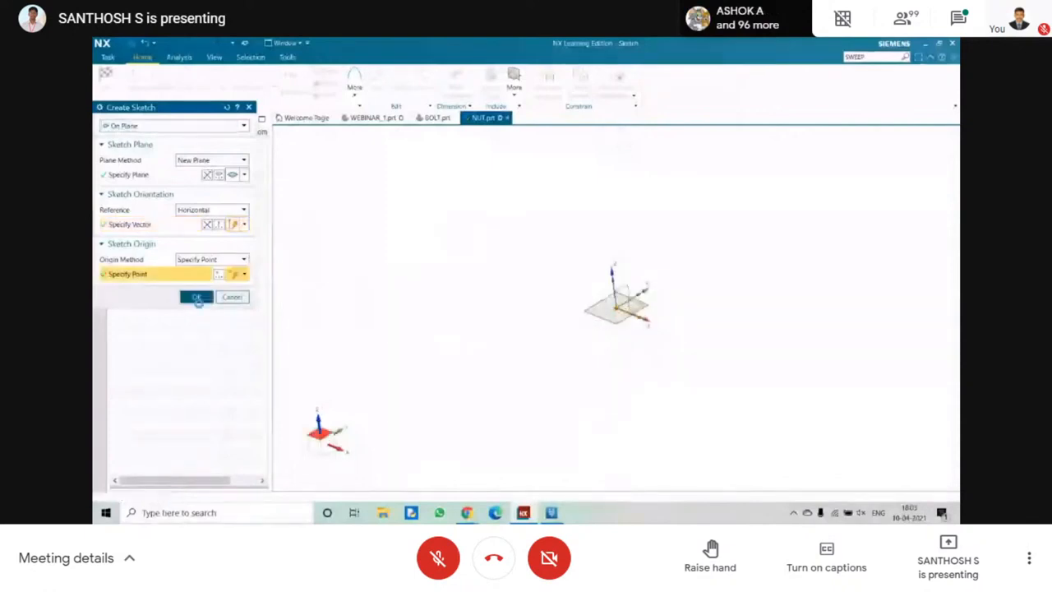
left_click(196, 298)
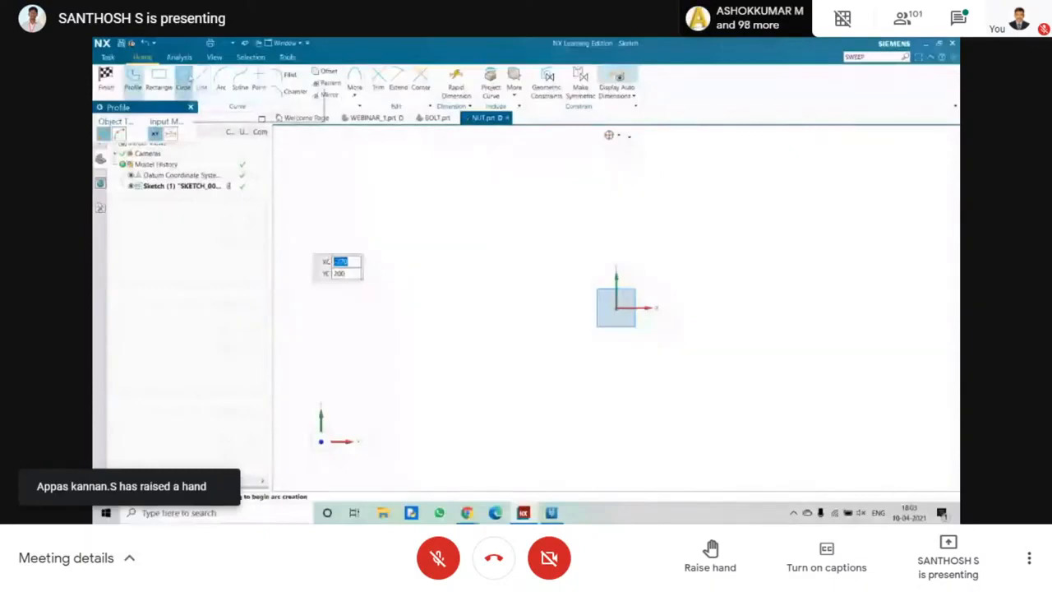
Draw a six-sided polygon centred on the sketch origin with an inscribed radius of 200 mm and finish the sketch.
left_click(182, 81)
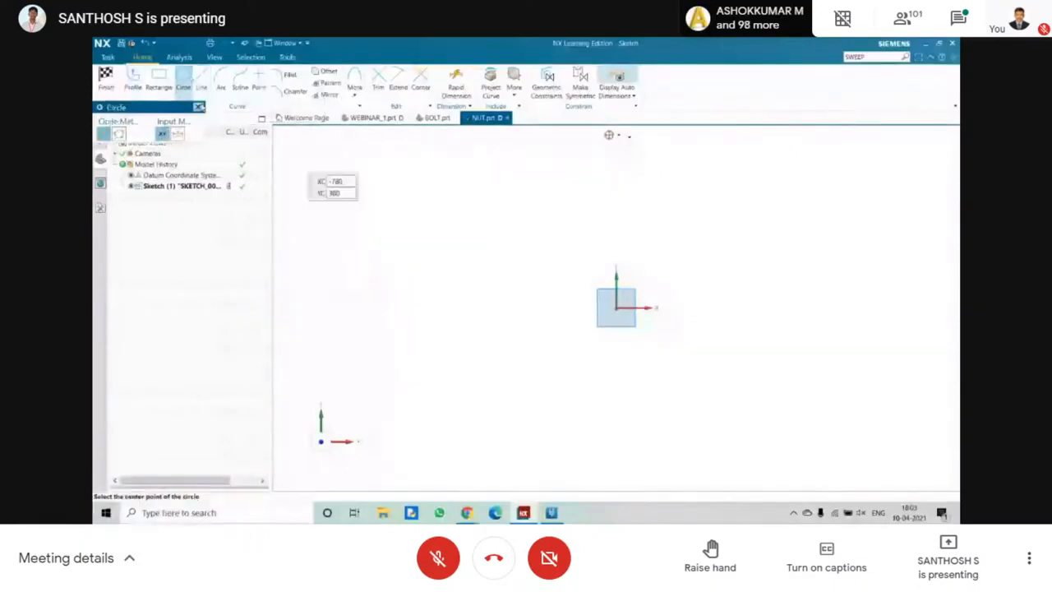
left_click(354, 89)
left_click(370, 117)
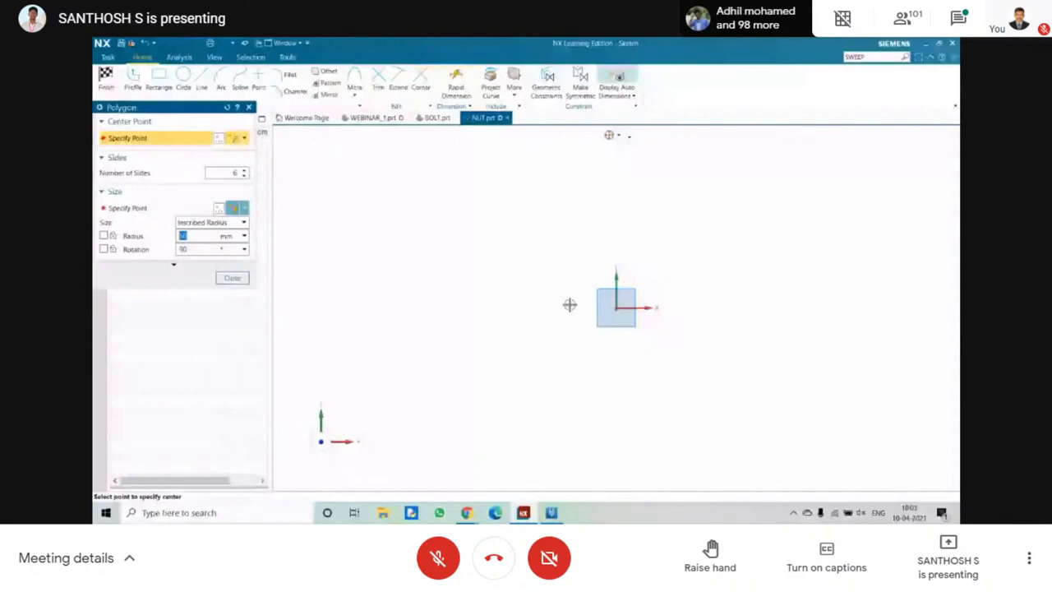
left_click(617, 307)
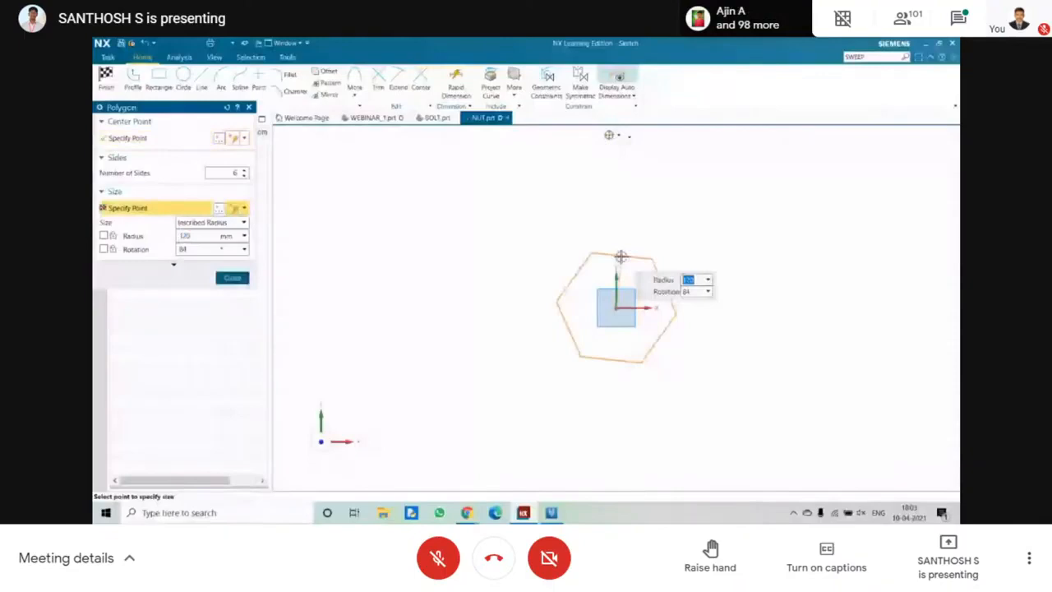
type("200")
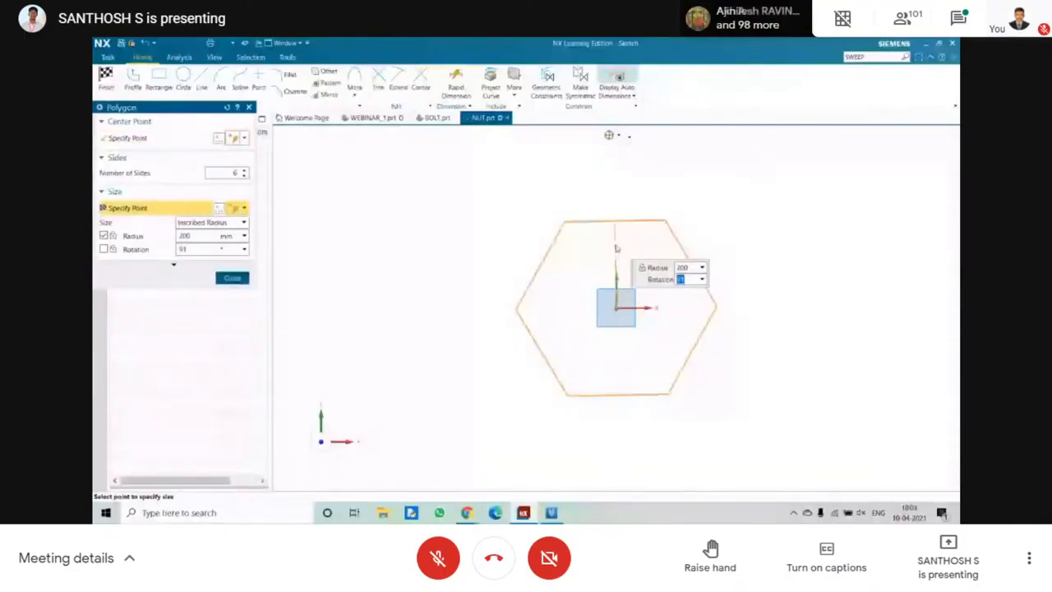
left_click(615, 244)
key("Escape")
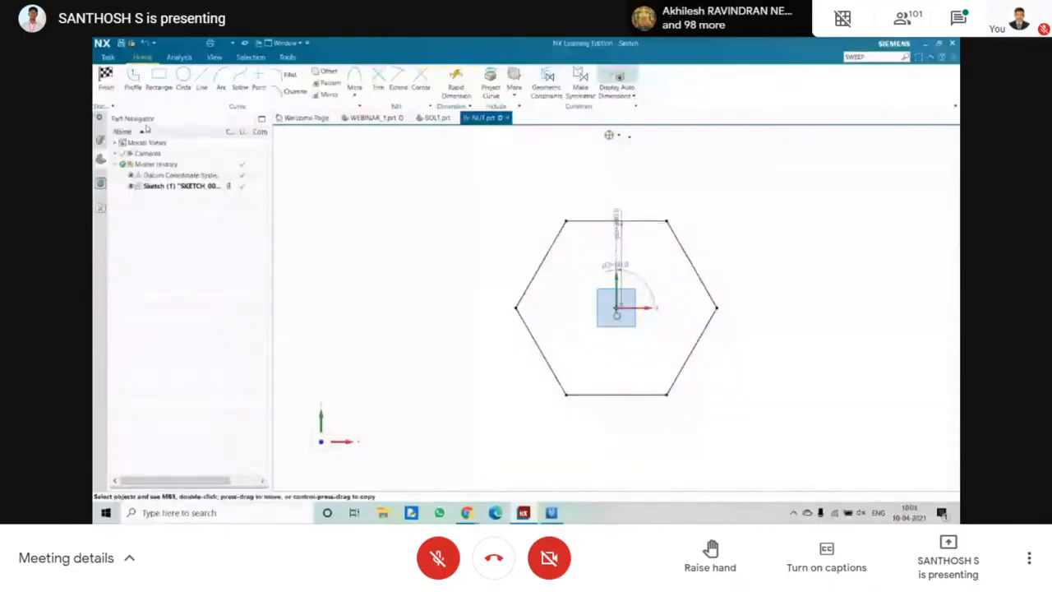
key("ctrl+q")
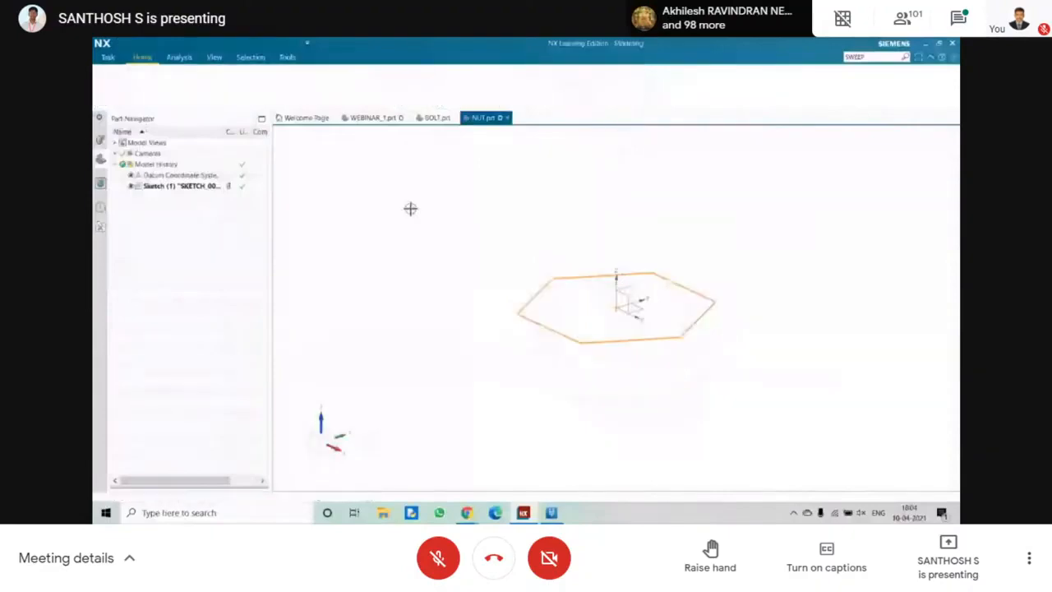
Reopen the hexagon sketch, add a circle centred on the origin about two-thirds of the width across flats, and finish the sketch.
double_click(166, 187)
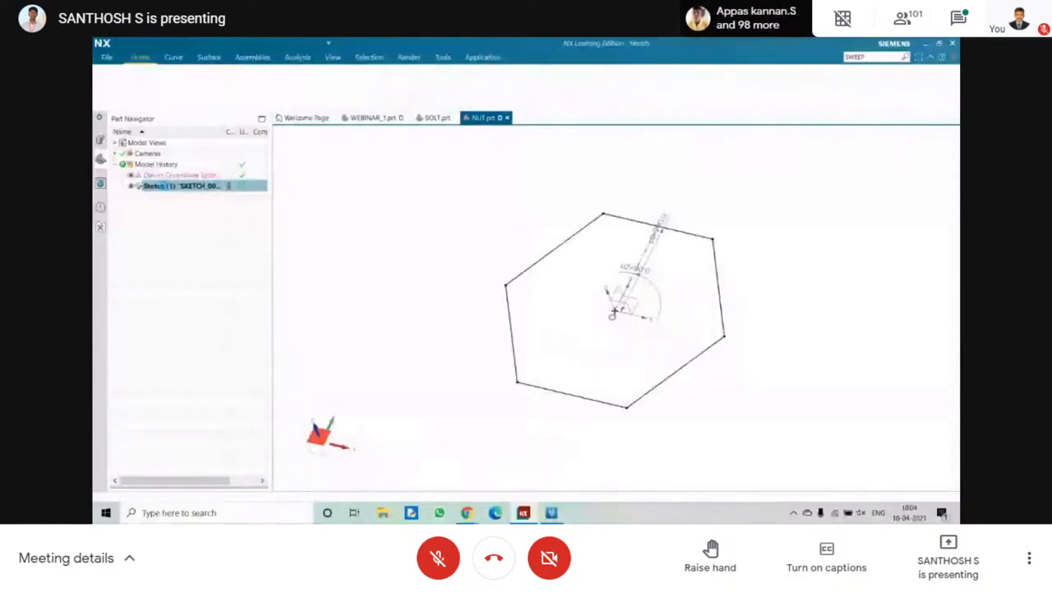
left_click(183, 78)
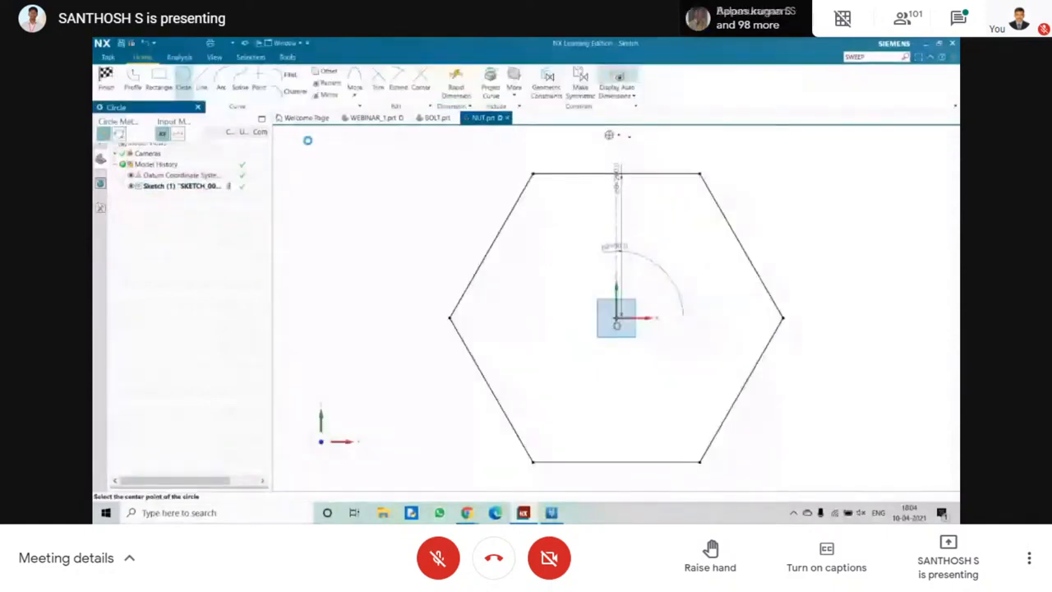
left_click(616, 319)
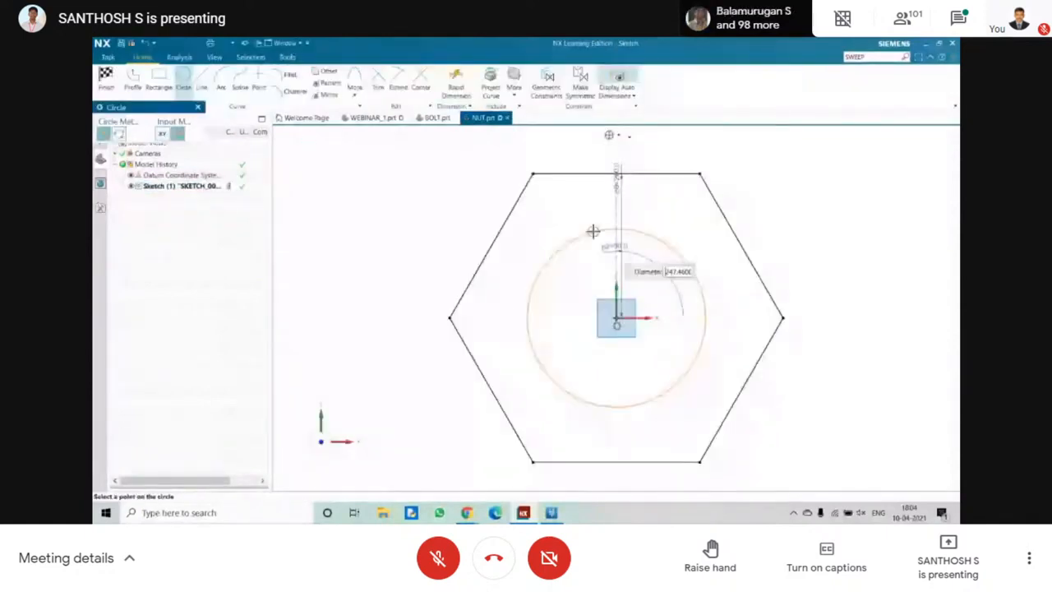
left_click(592, 228)
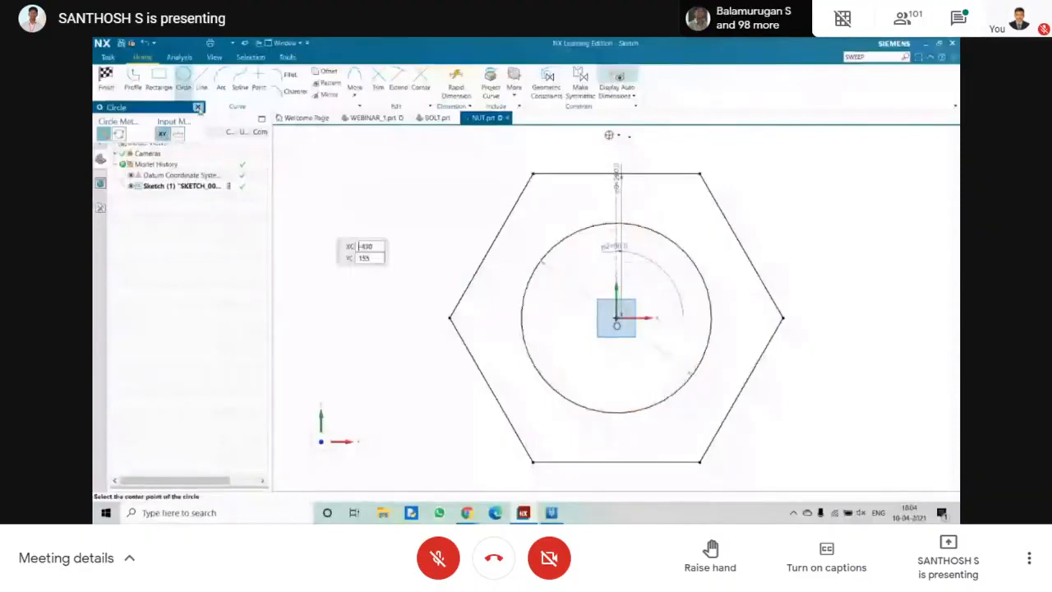
left_click(198, 108)
left_click(106, 79)
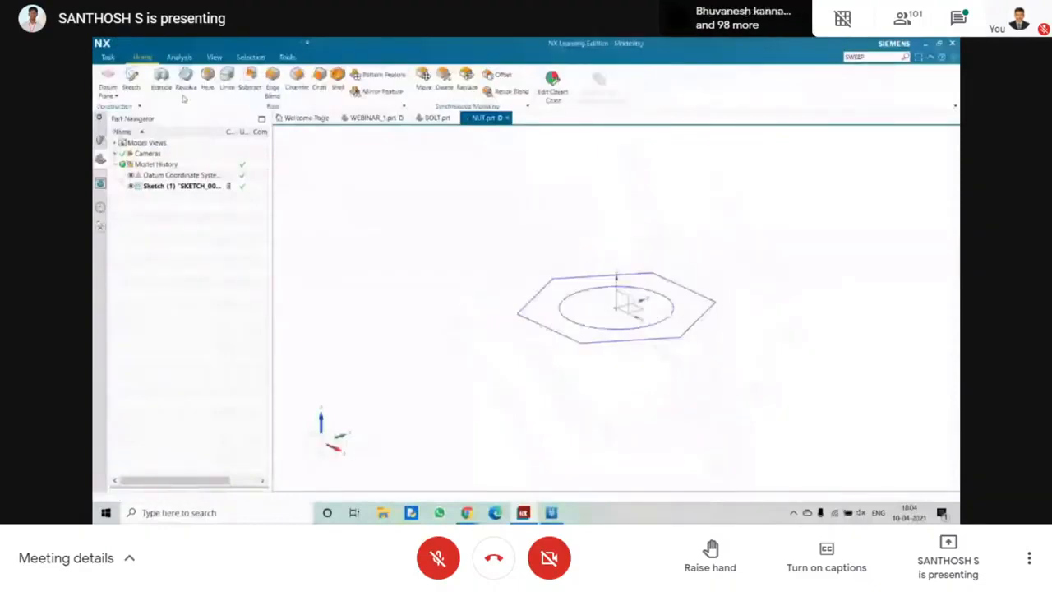
Extrude the region between the hexagon and the circle to an end distance of 100 mm.
left_click(163, 80)
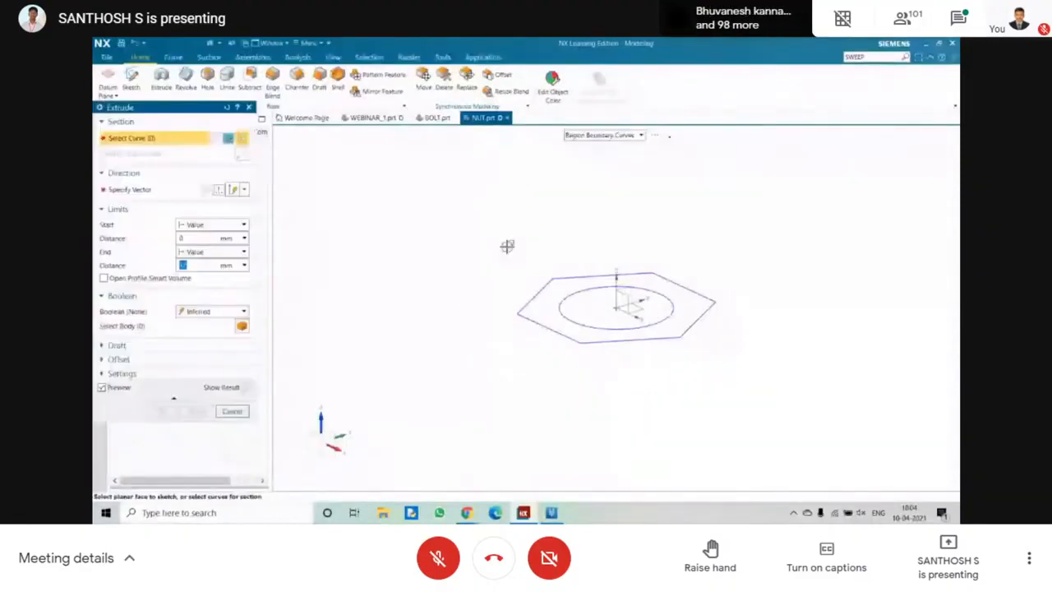
left_click(559, 292)
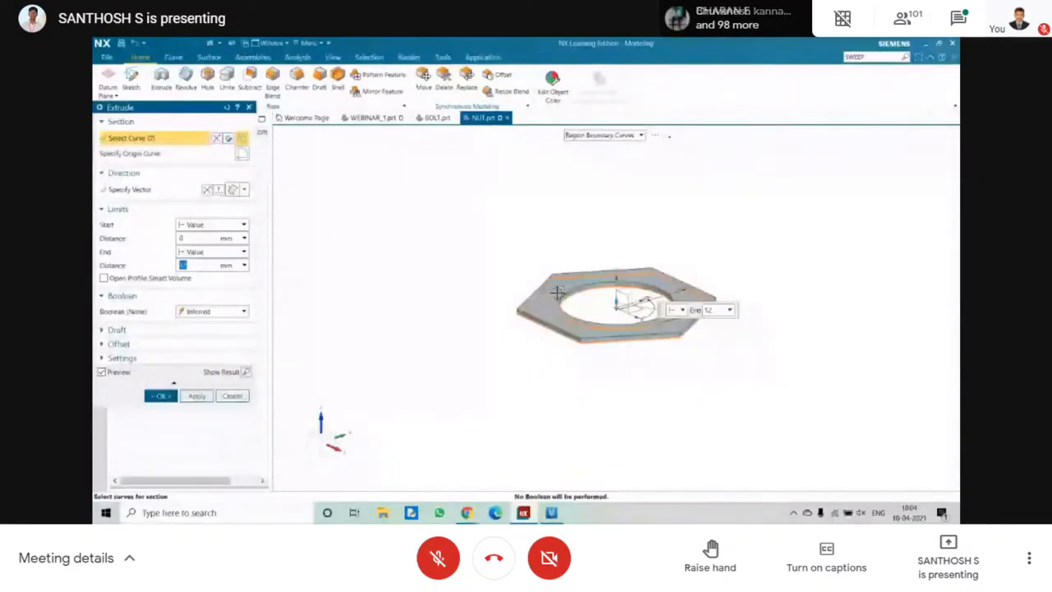
left_click_drag(616, 295, 617, 259)
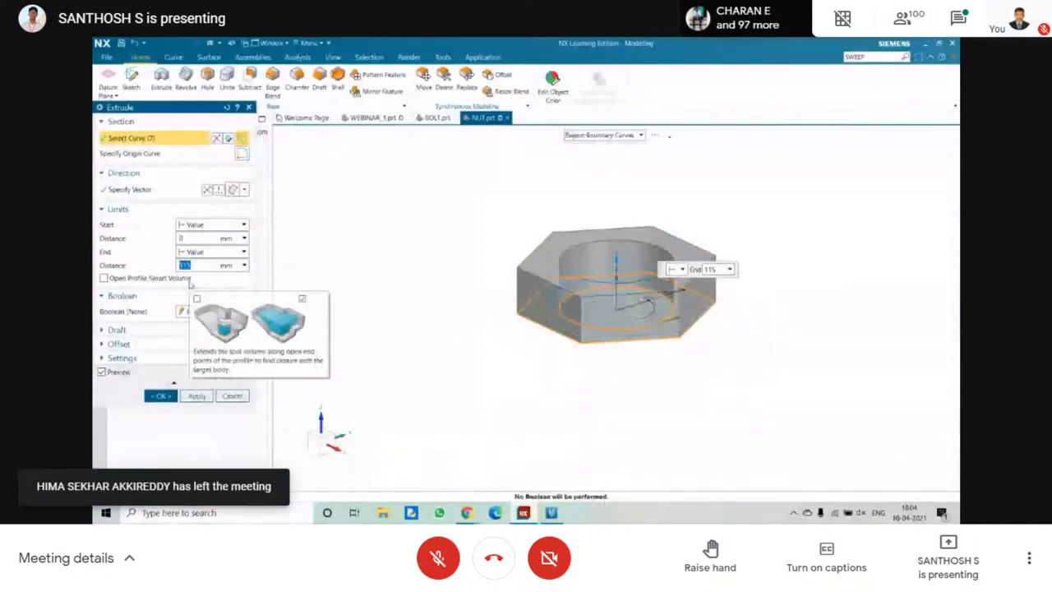
type("100")
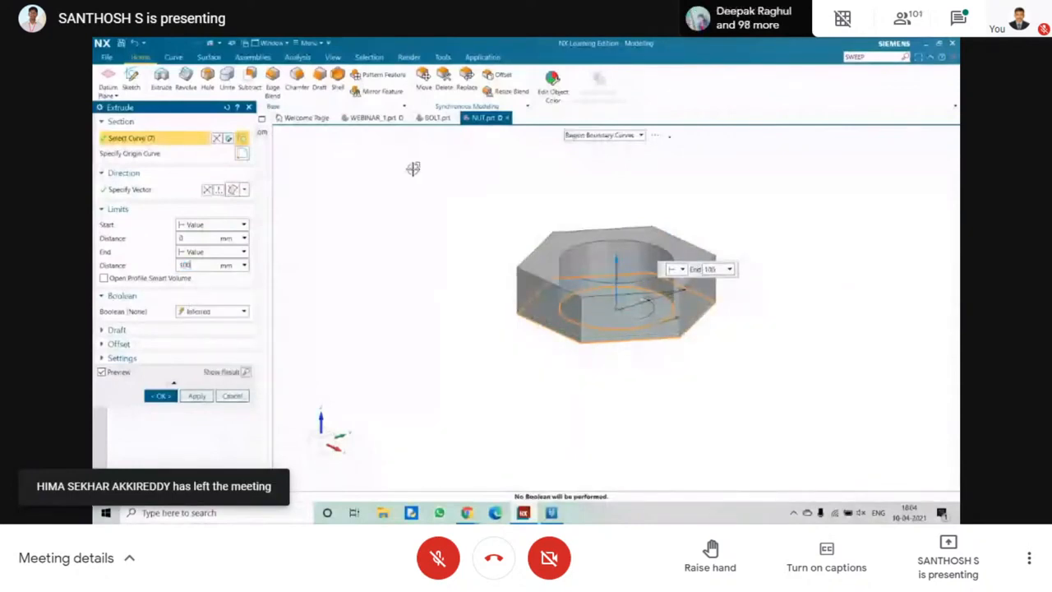
middle_click(414, 168)
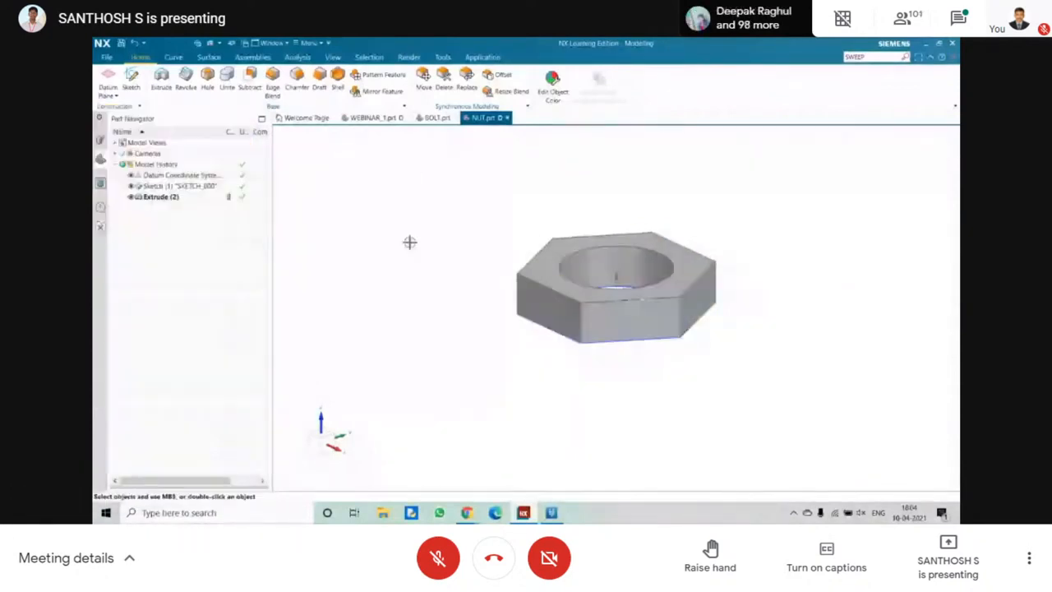
Save the NUT part.
middle_click_drag(451, 219, 434, 225)
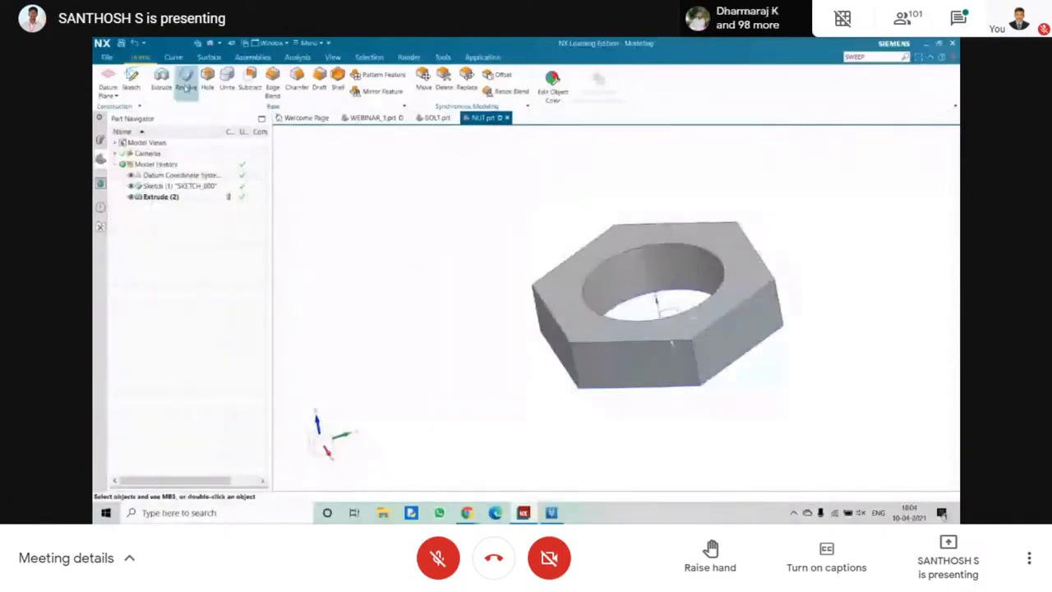
middle_click_drag(638, 249, 641, 269)
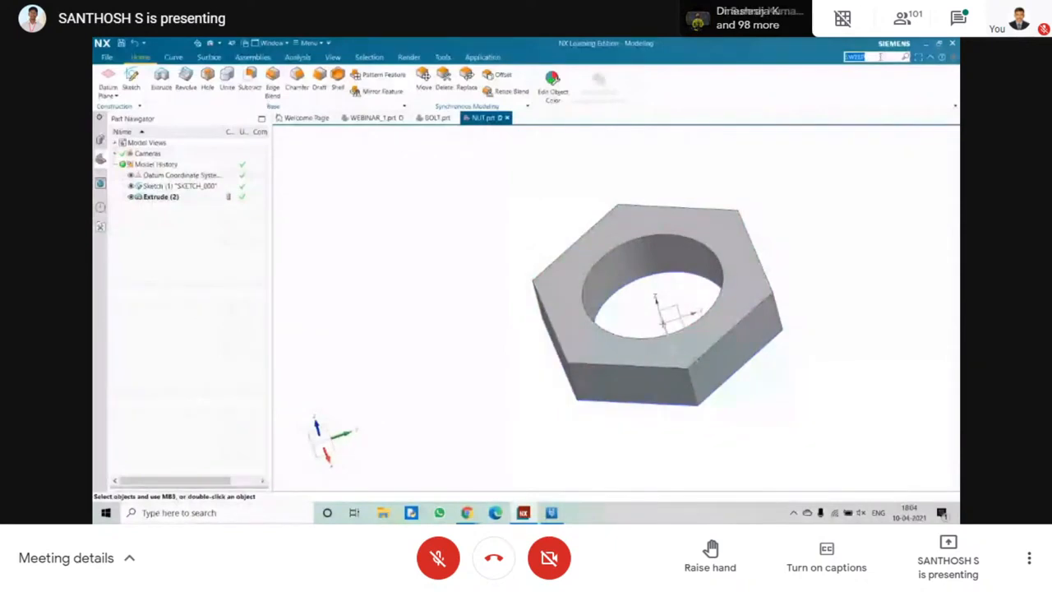
double_click(880, 57)
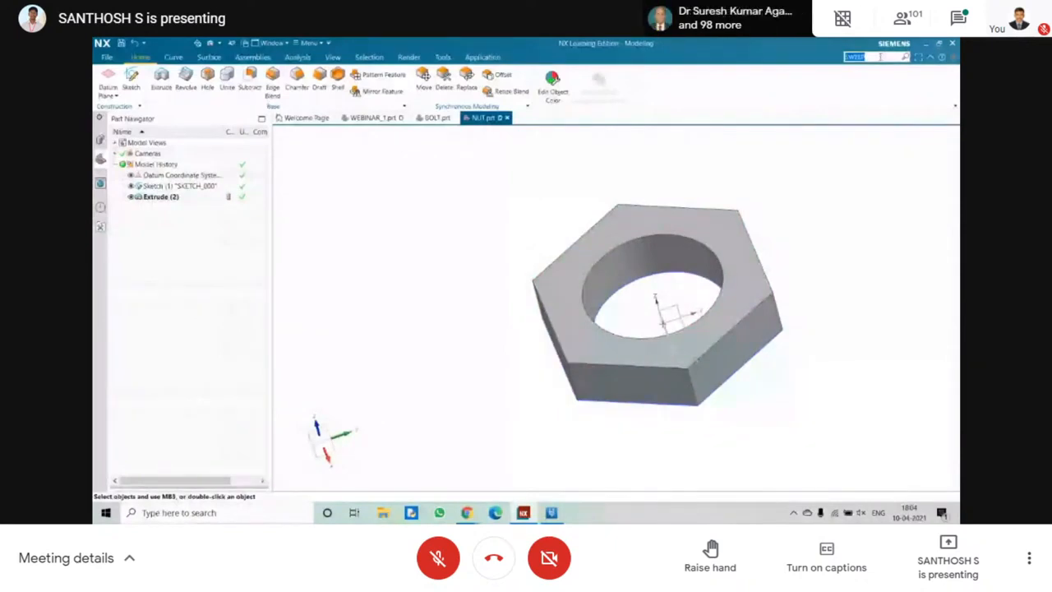
left_click(584, 149)
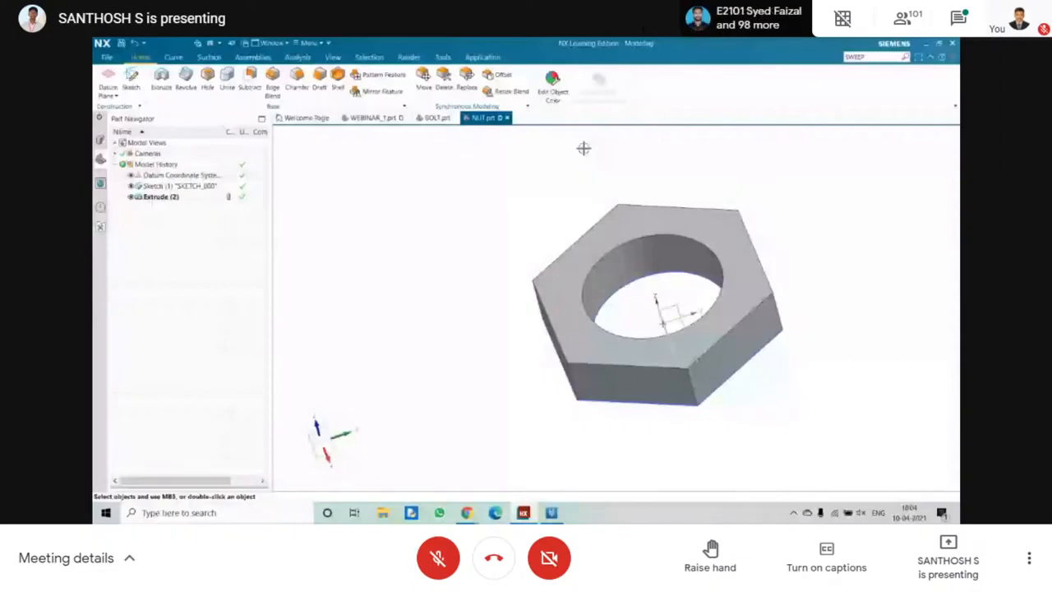
key("ctrl+s")
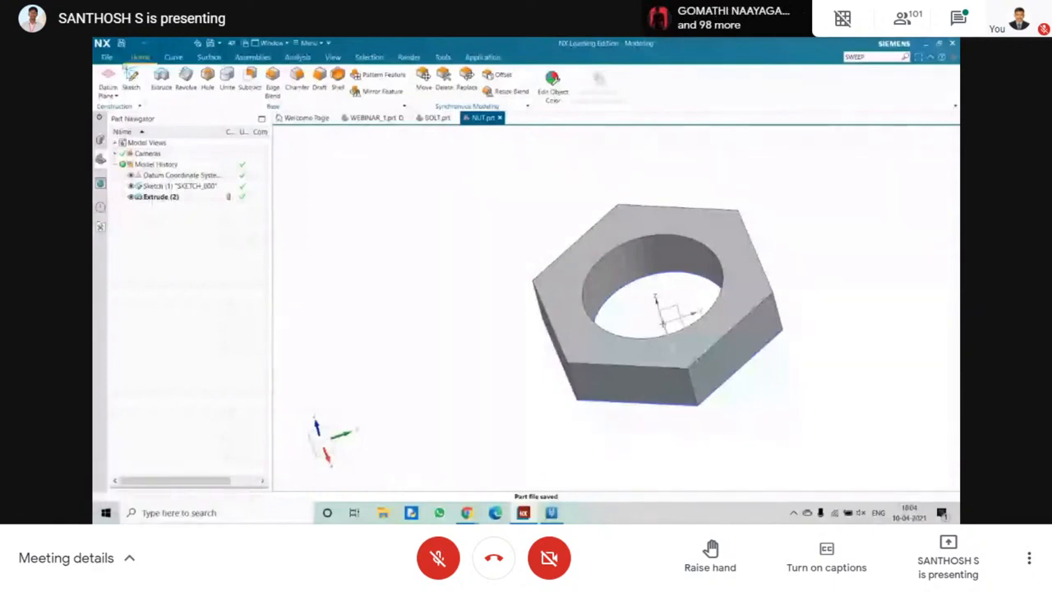
Create a new millimetre assembly file named assembly1.prt in the D:\ folder and dismiss the initial component placement.
left_click(107, 57)
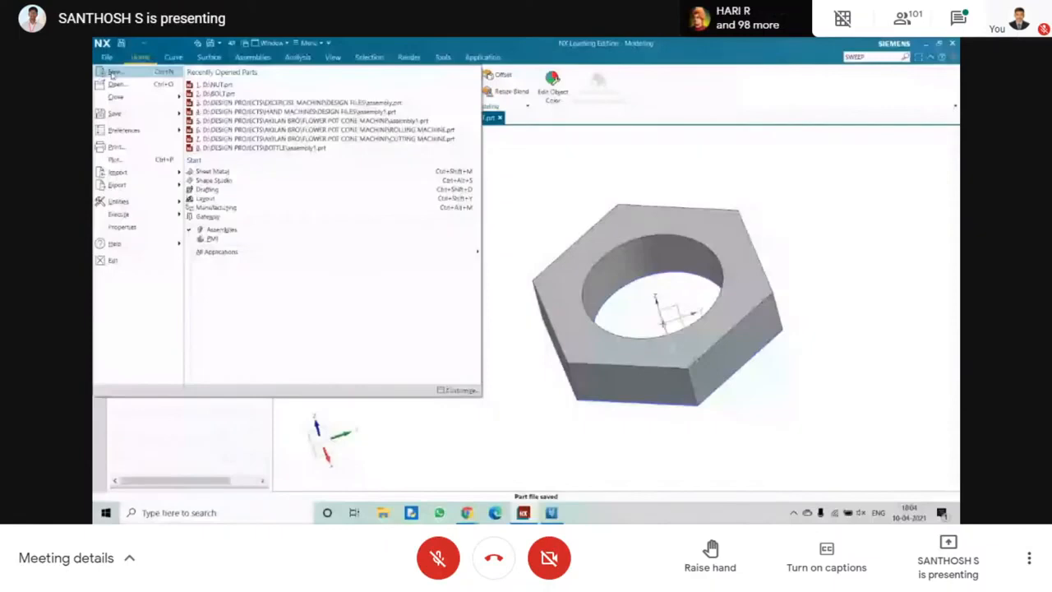
left_click(114, 73)
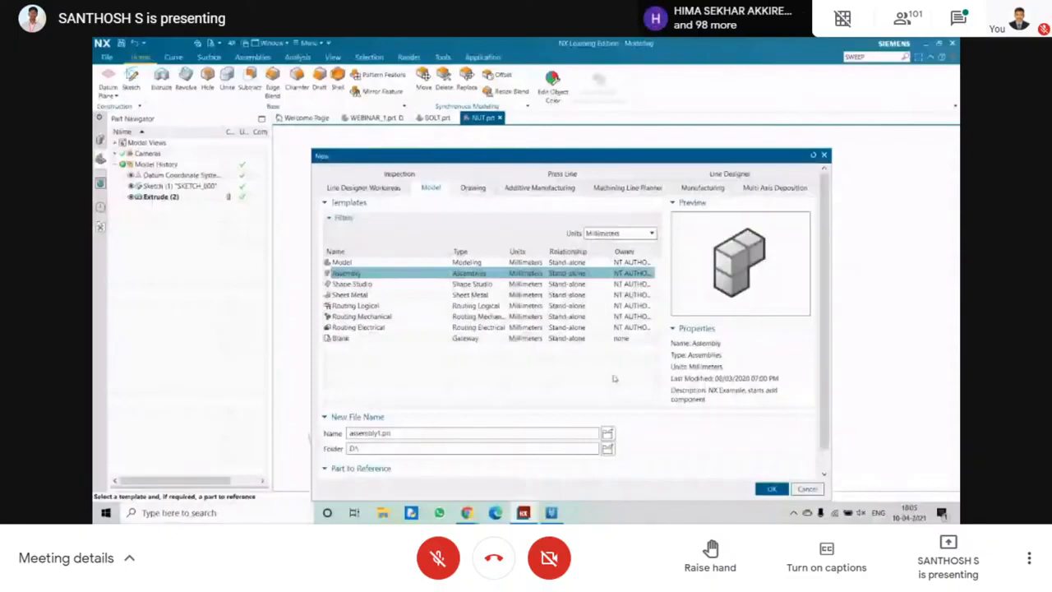
middle_click(611, 339)
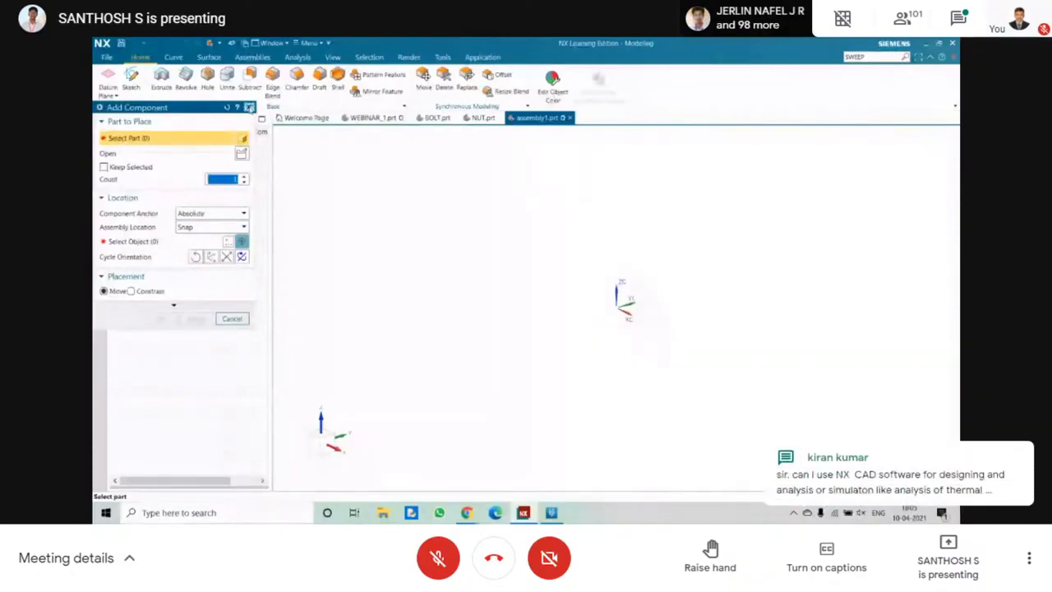
left_click(250, 109)
left_click(866, 57)
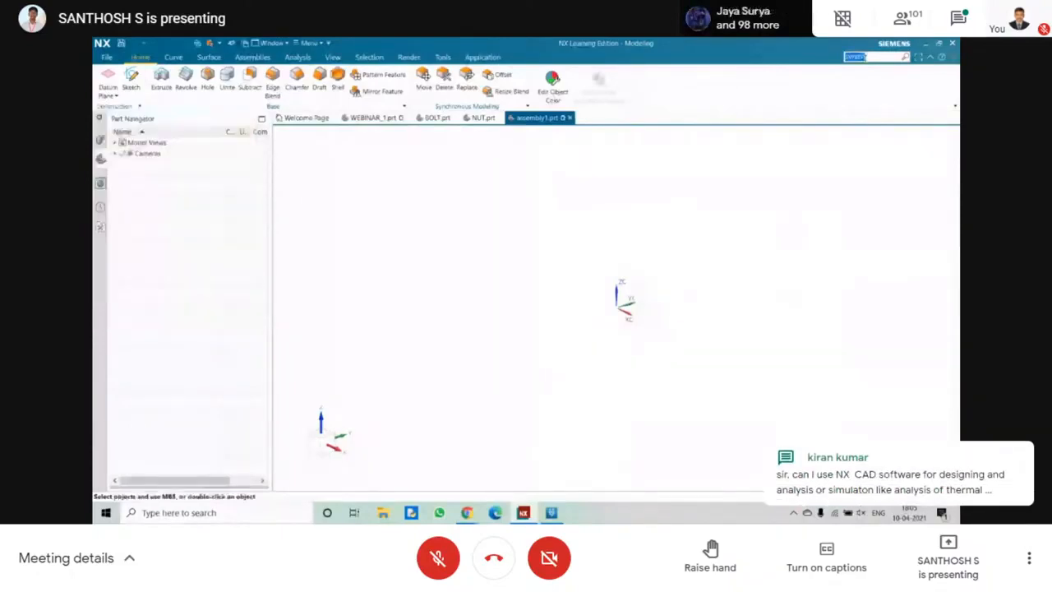
key("BackSpace")
Add the BOLT part as the first component of the assembly, declining the Fix constraint.
left_click(243, 57)
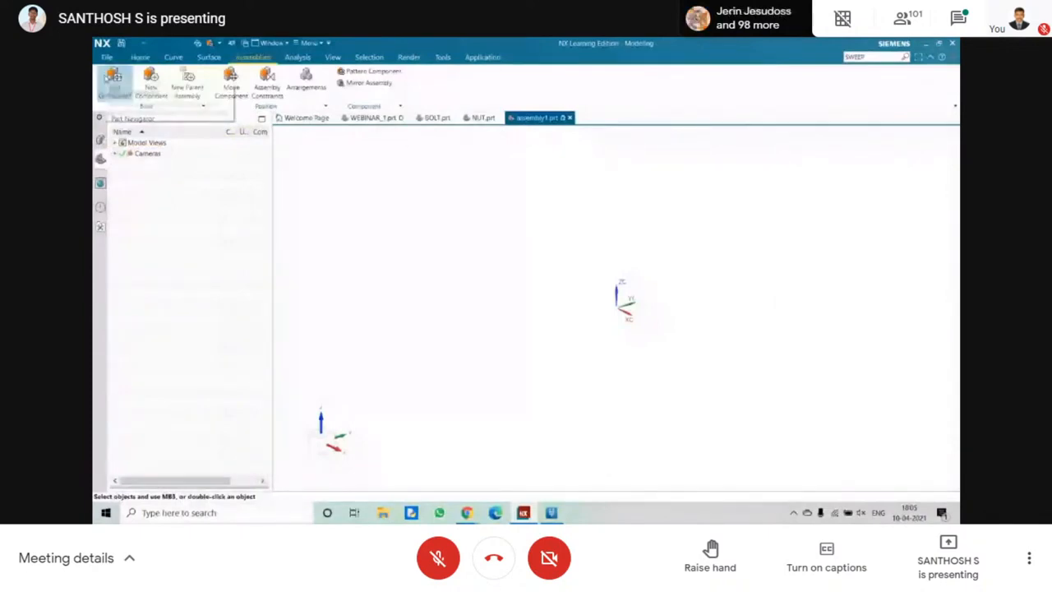
left_click(113, 76)
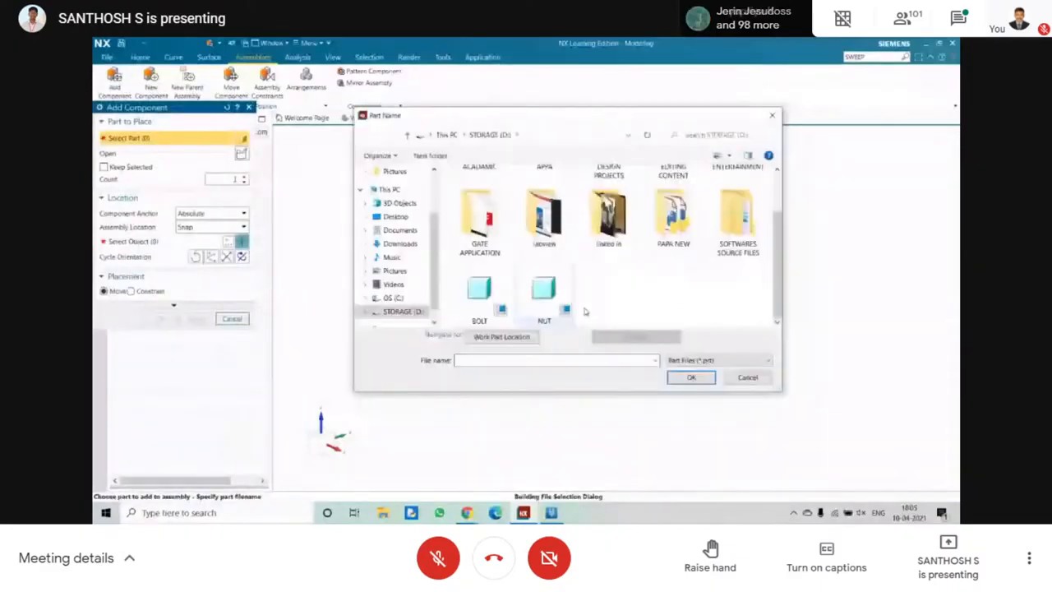
double_click(481, 291)
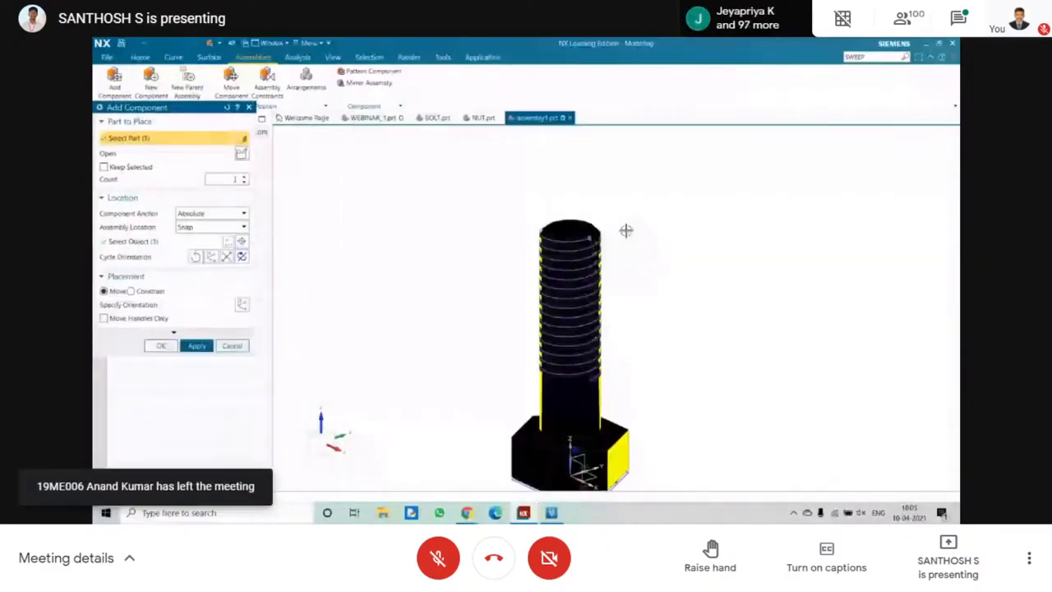
left_click(627, 231)
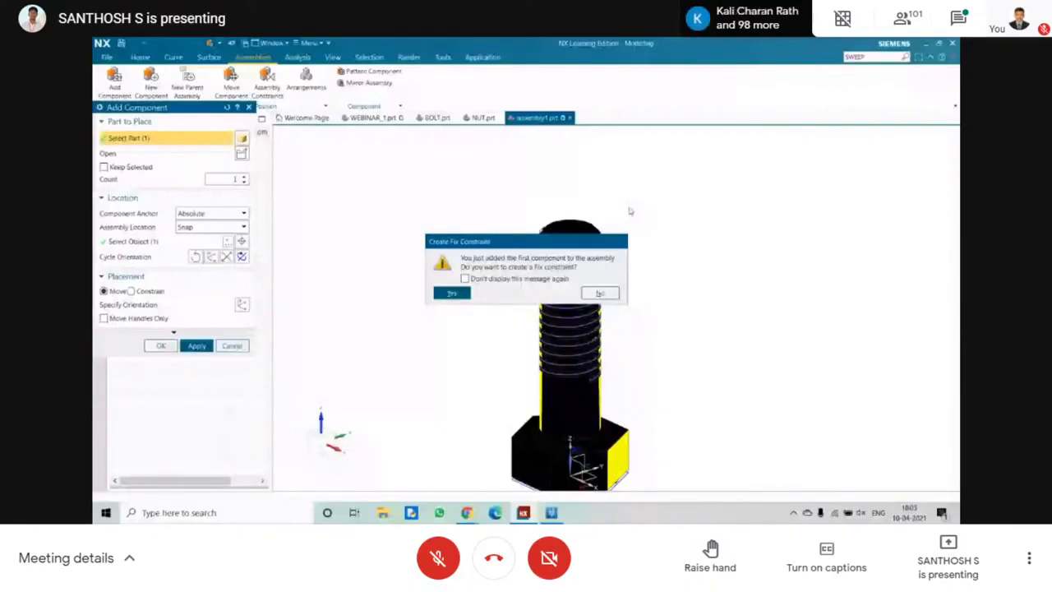
left_click(600, 294)
mouse_move(540, 300)
middle_mouse_down()
mouse_move(435, 282)
mouse_move(448, 245)
mouse_move(548, 284)
mouse_move(446, 138)
mouse_move(464, 141)
middle_mouse_up()
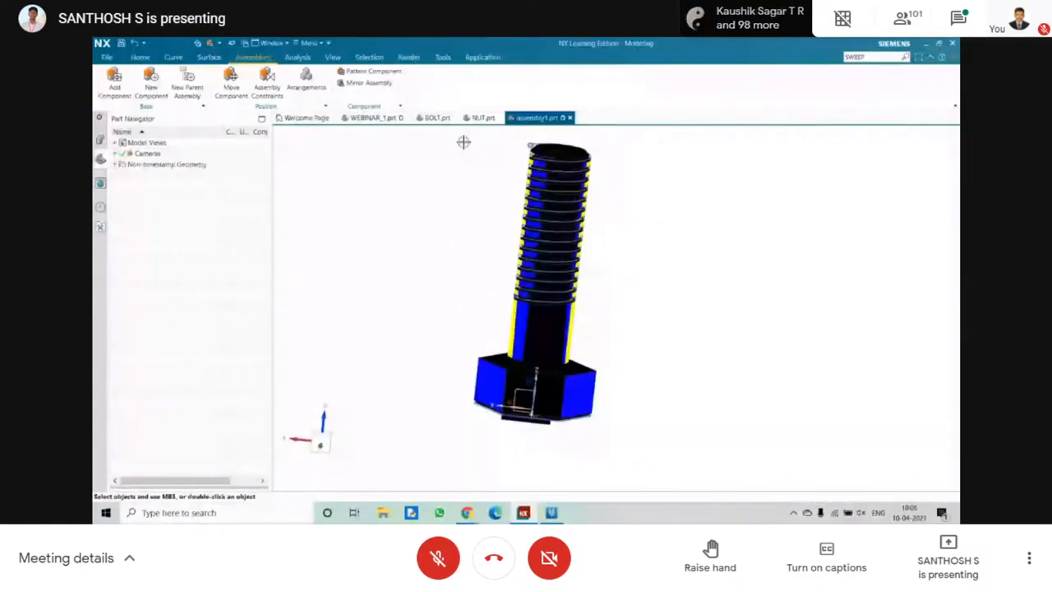
In the BOLT part, open the head's hexagon sketch and move its radius dimension outside the profile, switching between the assembly and bolt parts.
left_click(437, 117)
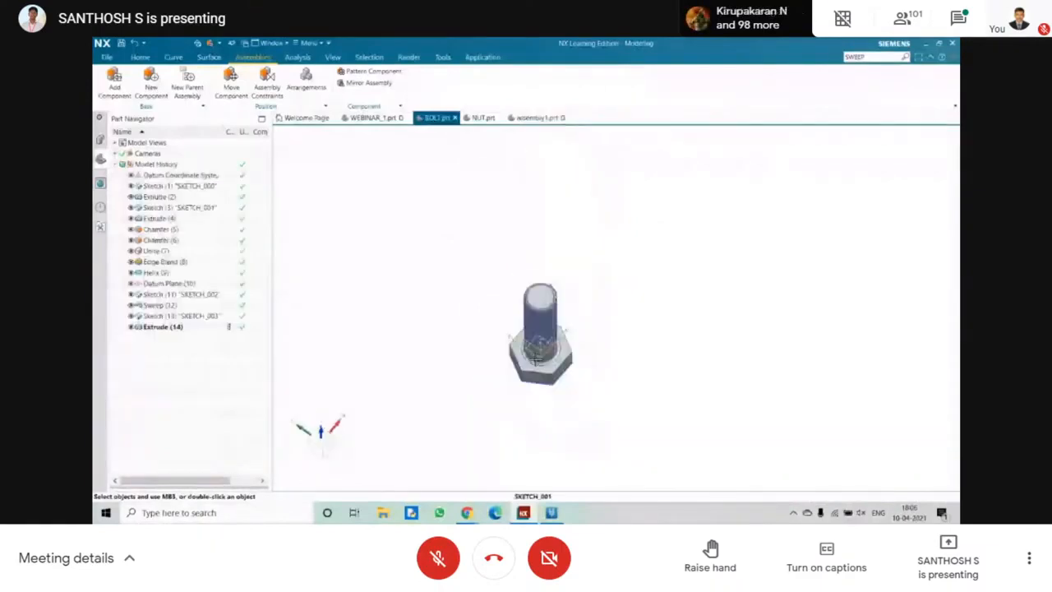
middle_click_drag(536, 361, 533, 304)
left_click(521, 381)
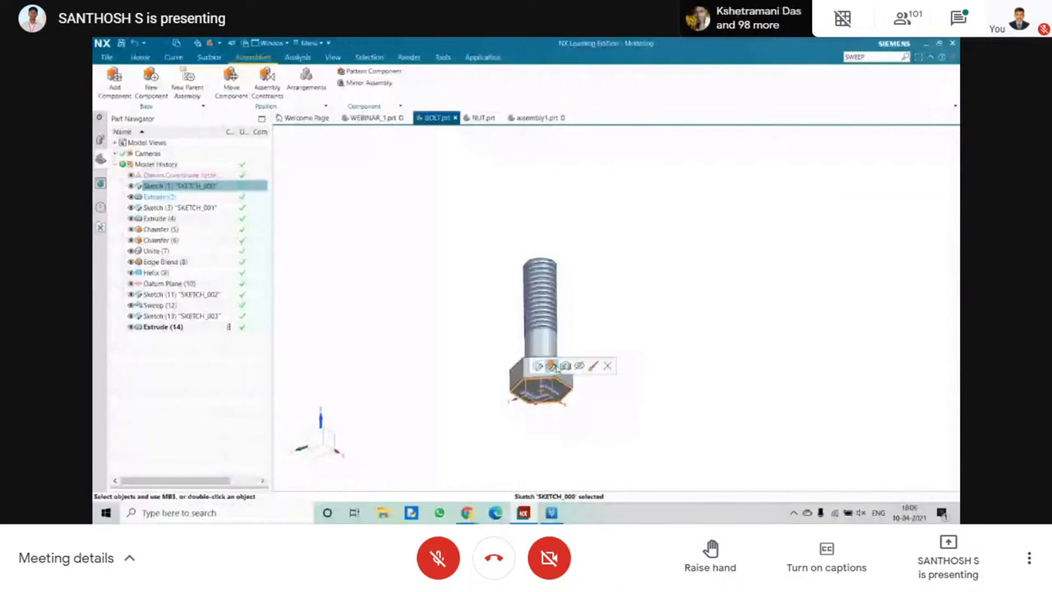
double_click(171, 186)
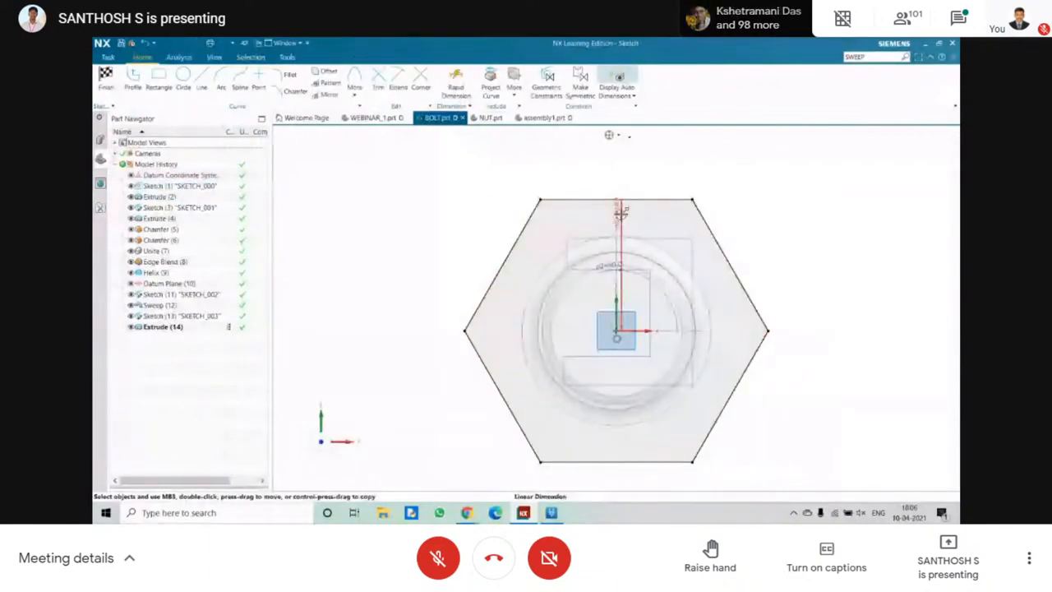
left_click_drag(621, 212, 416, 216)
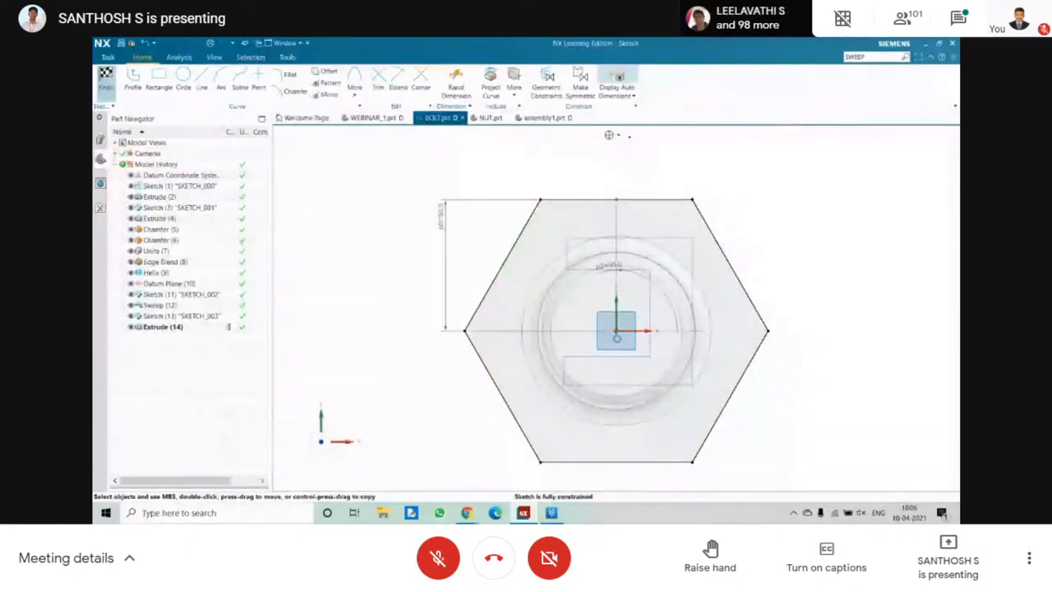
left_click(559, 118)
left_click(436, 117)
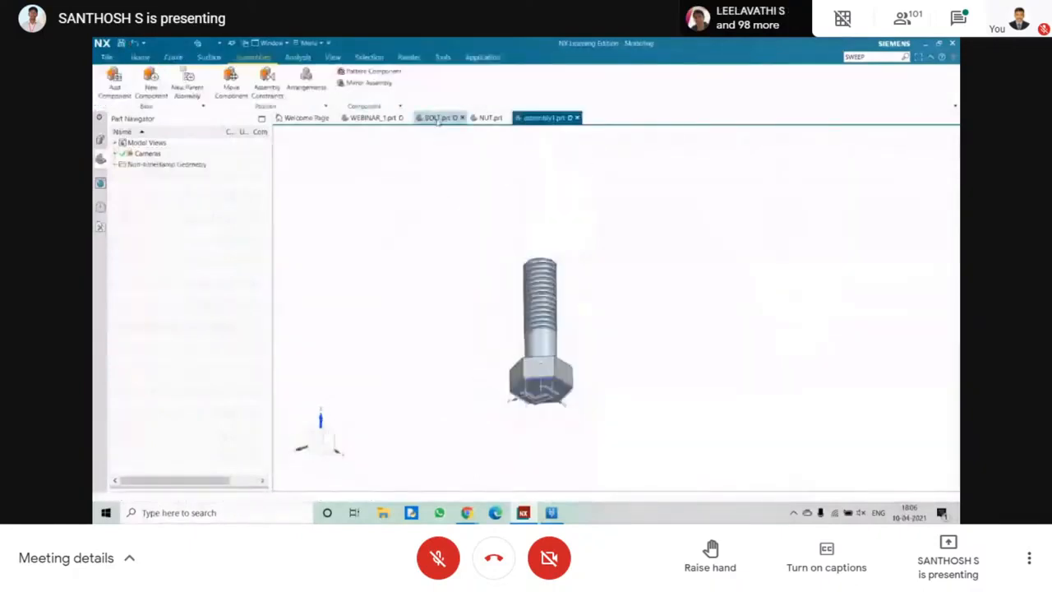
Draw a short slanted trial line beside the hexagon in the BOLT head sketch, remove it and exit the sketch.
double_click(181, 186)
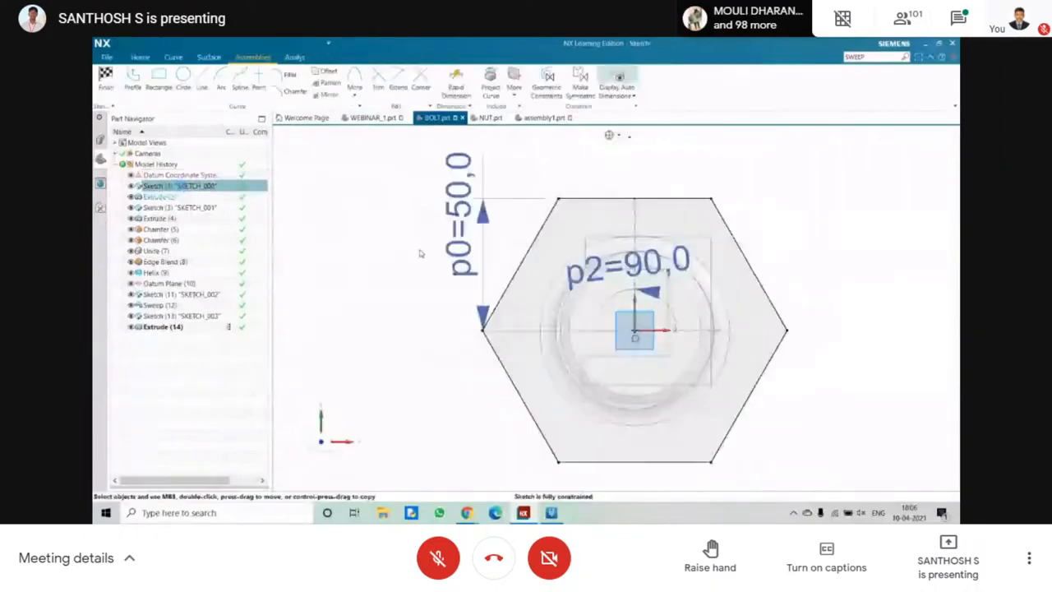
left_click(201, 80)
left_click(304, 204)
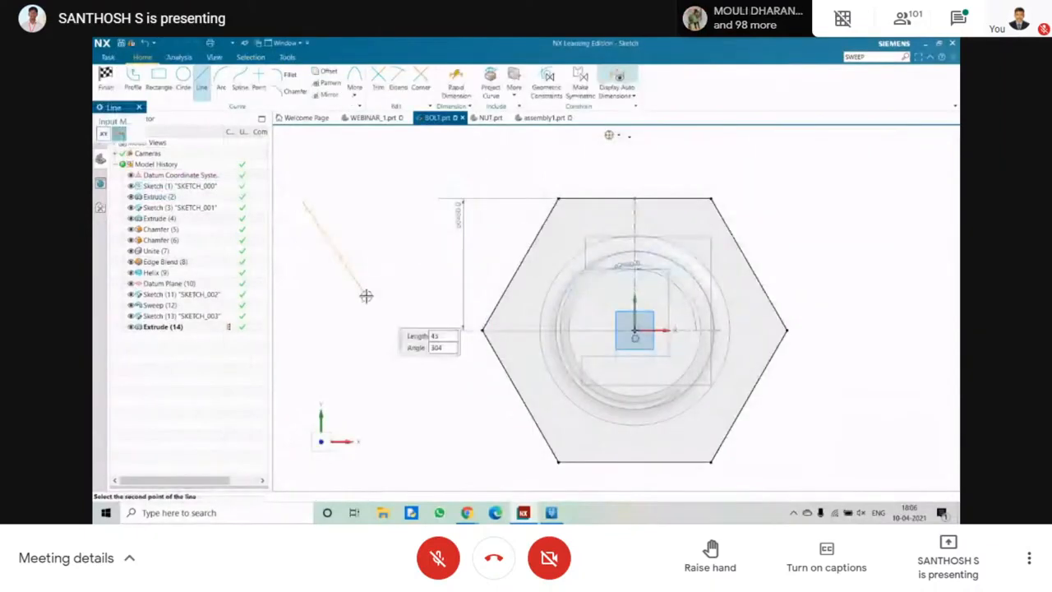
left_click(365, 296)
key("Escape")
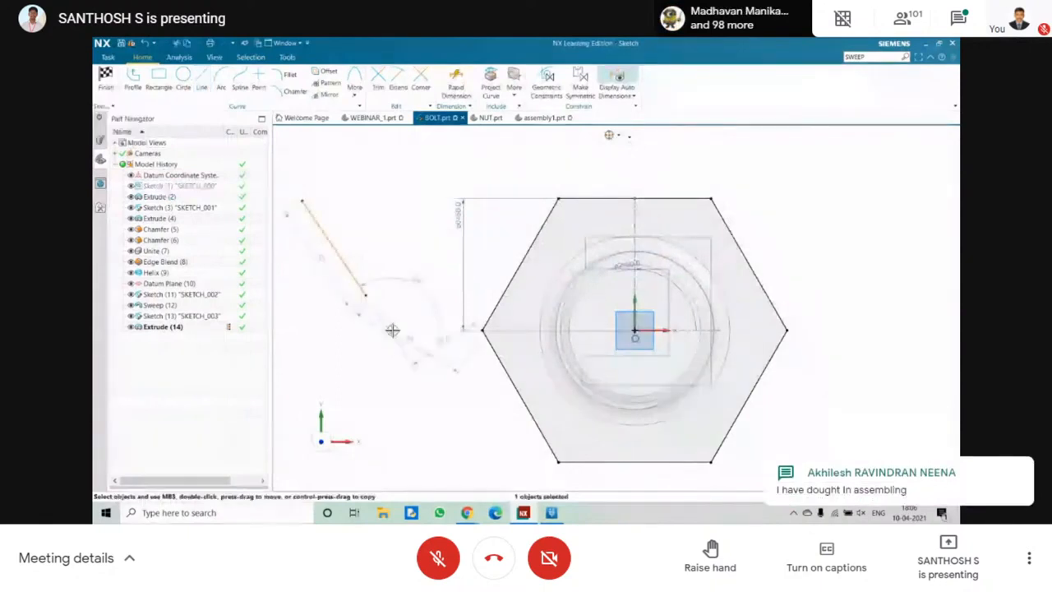
key("ctrl+q")
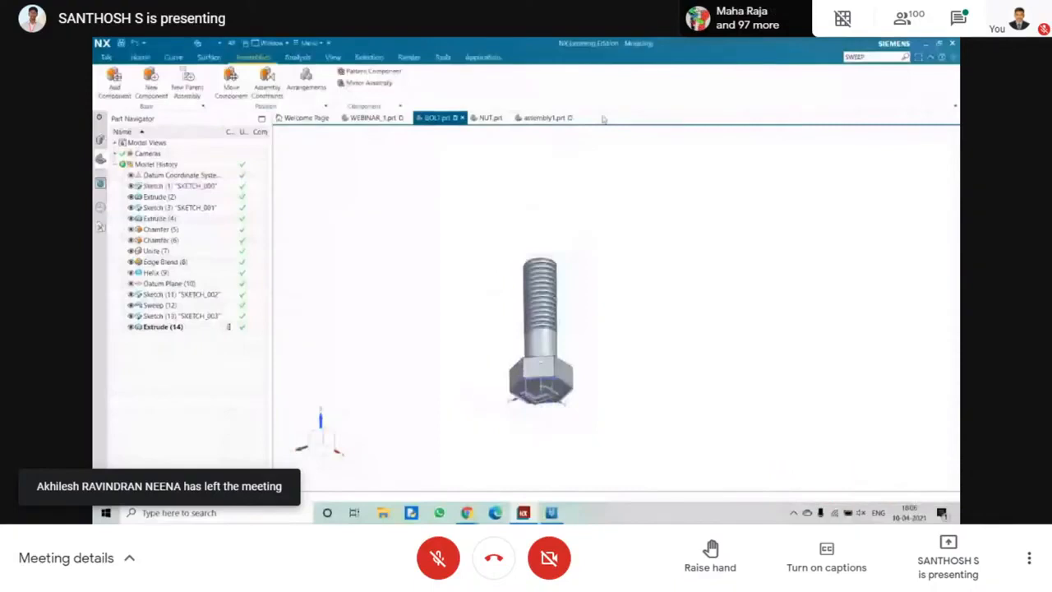
Add the NUT part to the assembly as a second component and move it up along the ZC axis above the bolt.
left_click(545, 118)
middle_click_drag(503, 198, 482, 204)
left_click(113, 79)
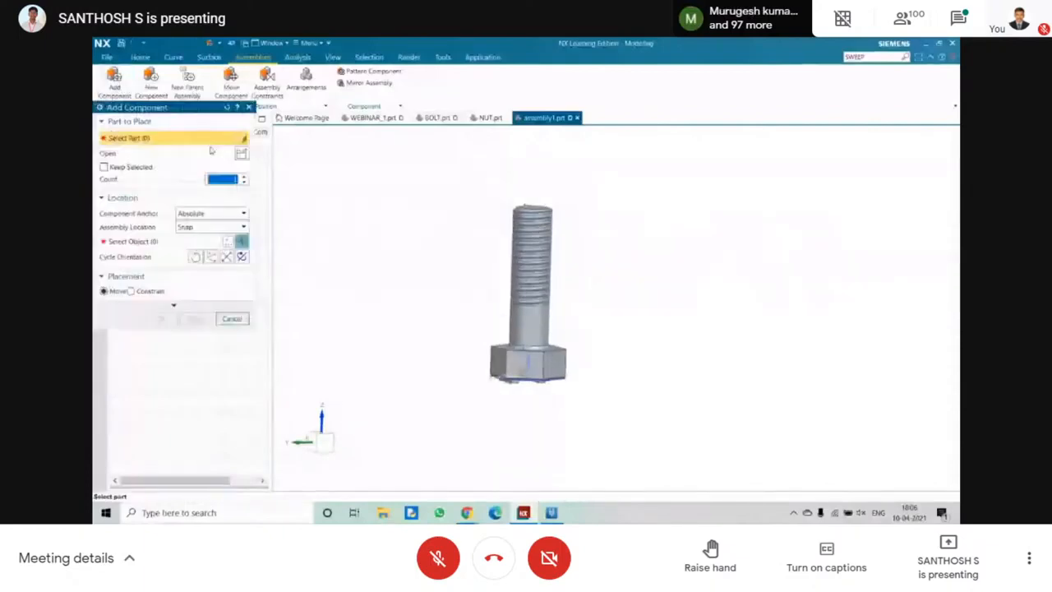
left_click(241, 153)
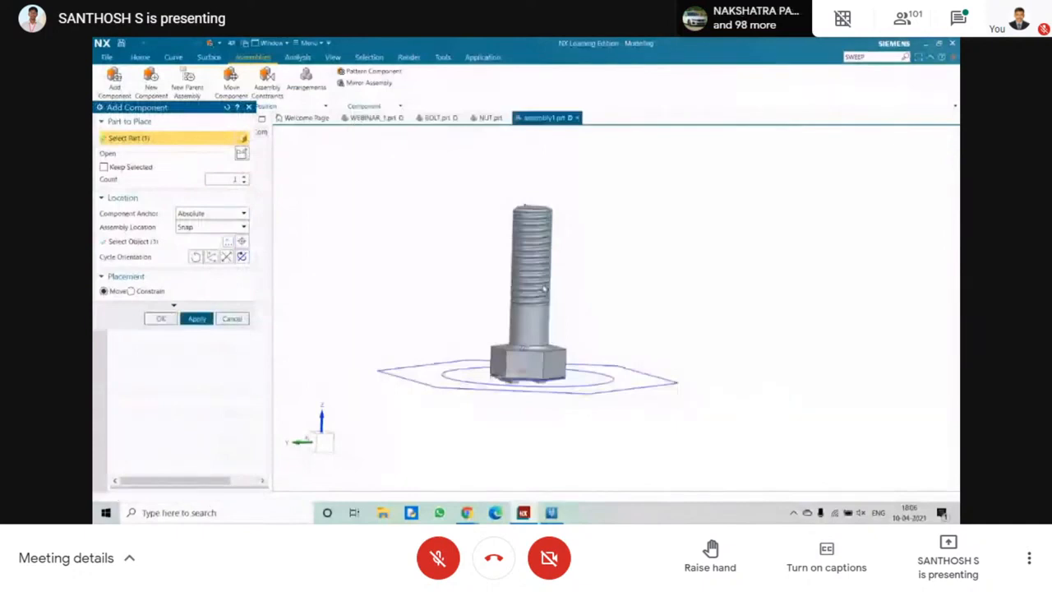
left_click(168, 307)
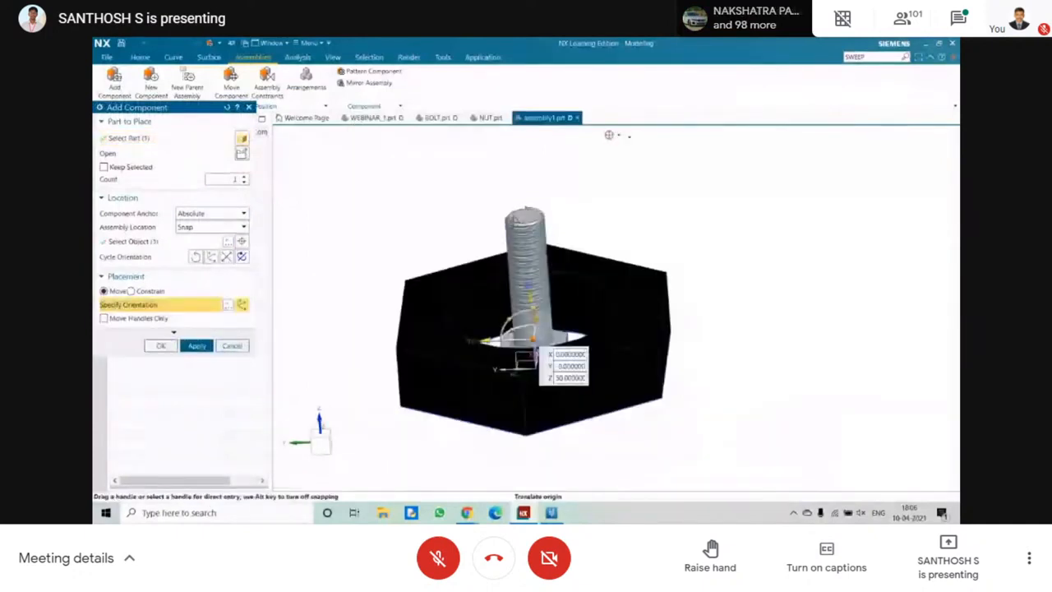
middle_click_drag(510, 239, 530, 300)
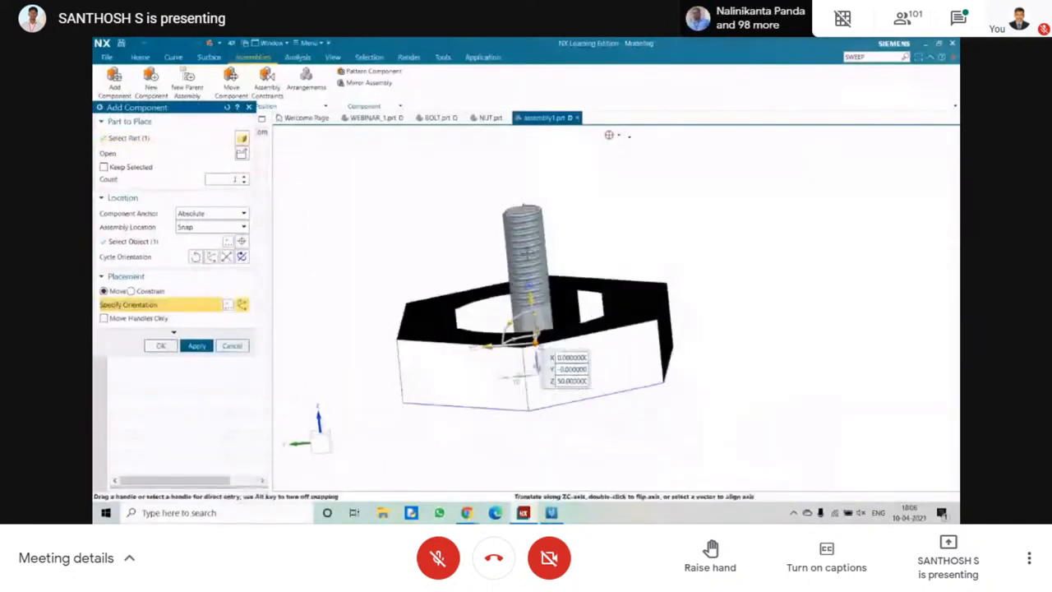
left_click_drag(531, 300, 514, 134)
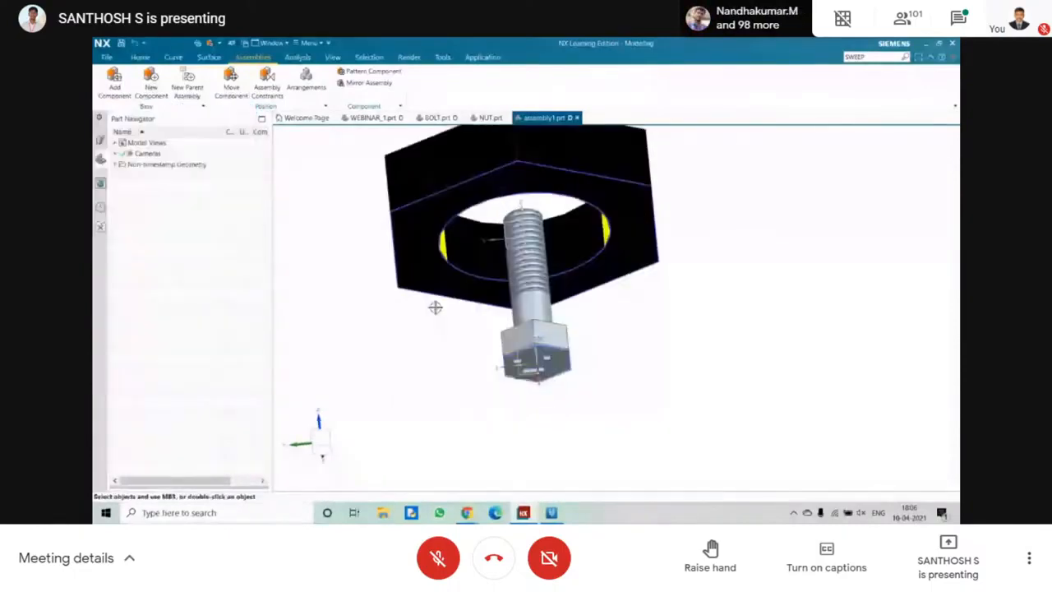
In the NUT part, open the hexagon sketch, draw a trial line beside the profile and remove it.
left_click(490, 118)
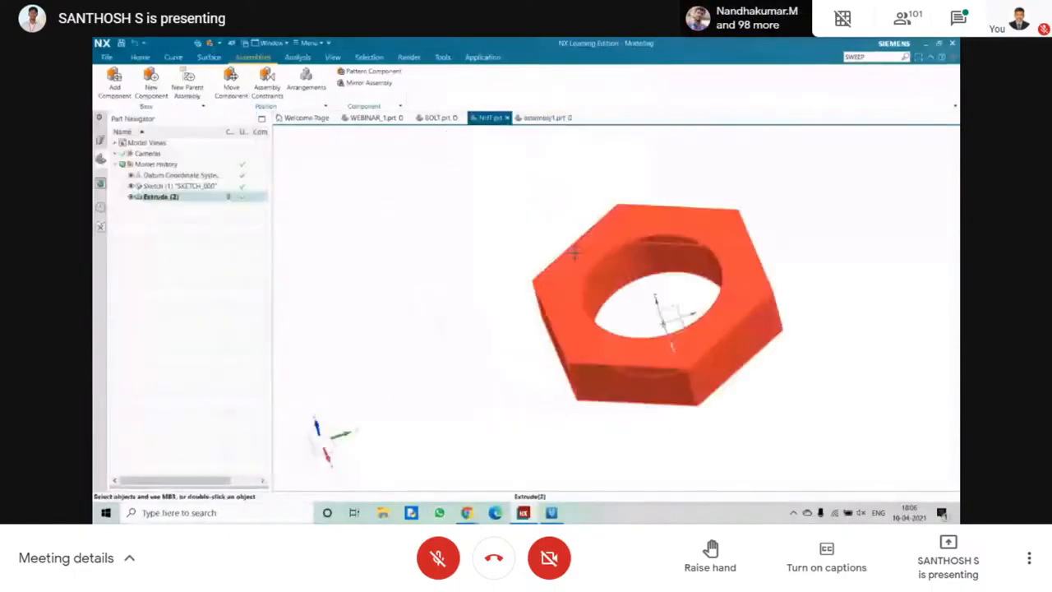
double_click(179, 186)
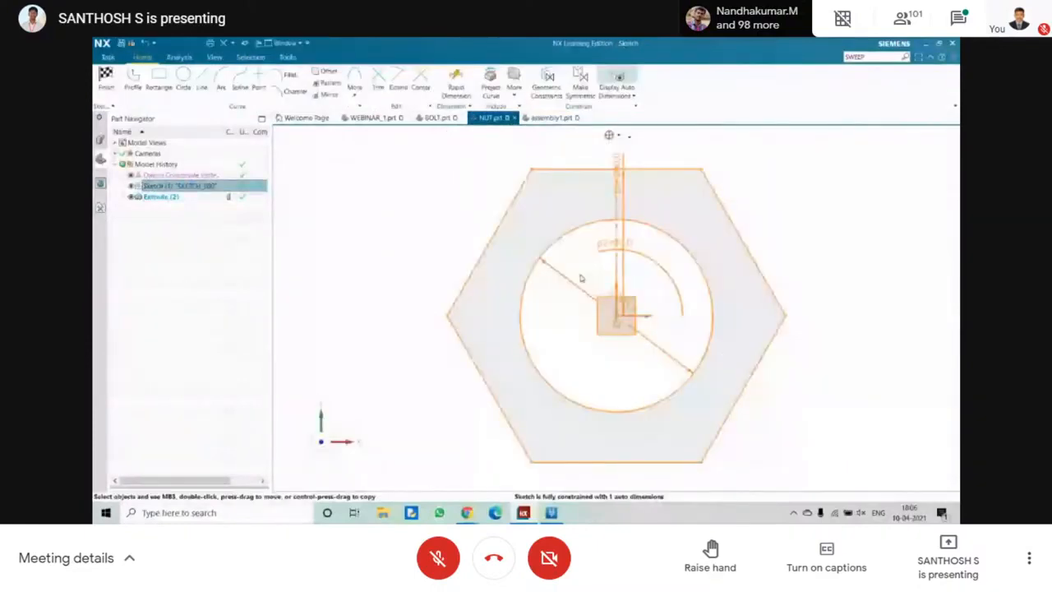
left_click(101, 82)
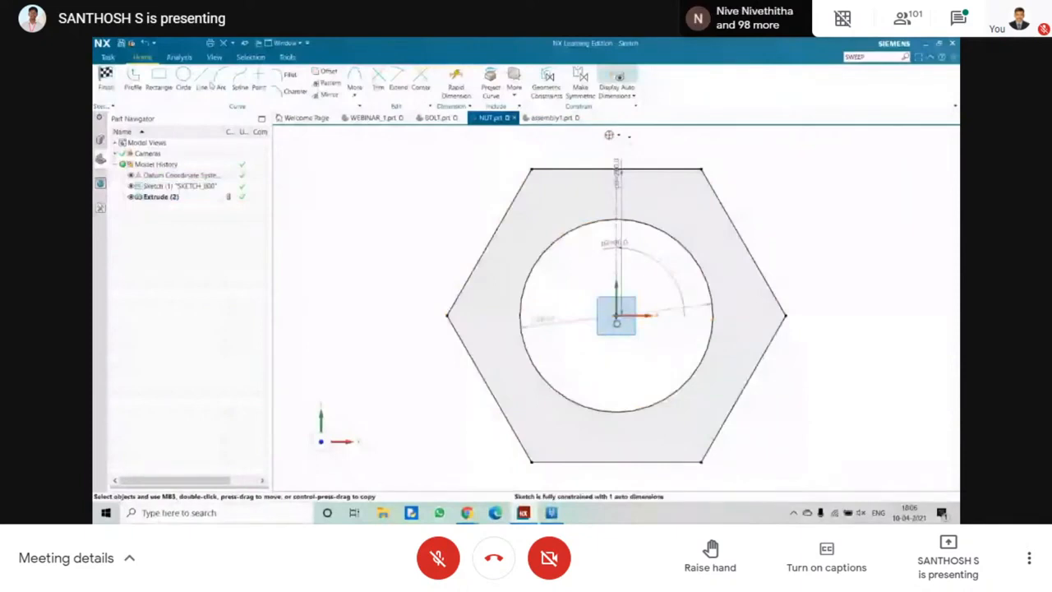
left_click(206, 76)
left_click(317, 197)
left_click(341, 285)
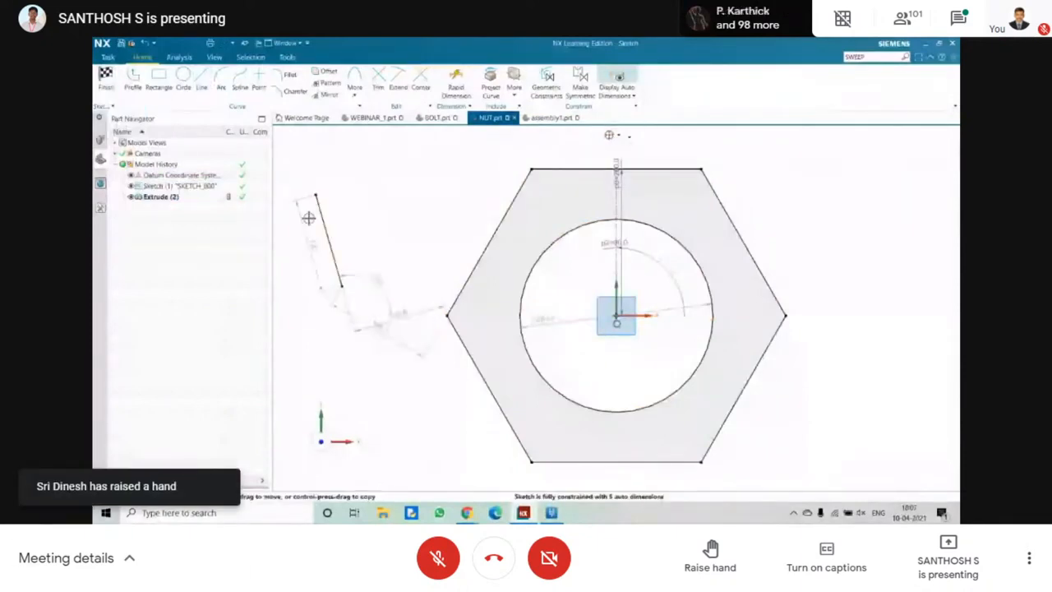
left_click_drag(296, 171, 360, 323)
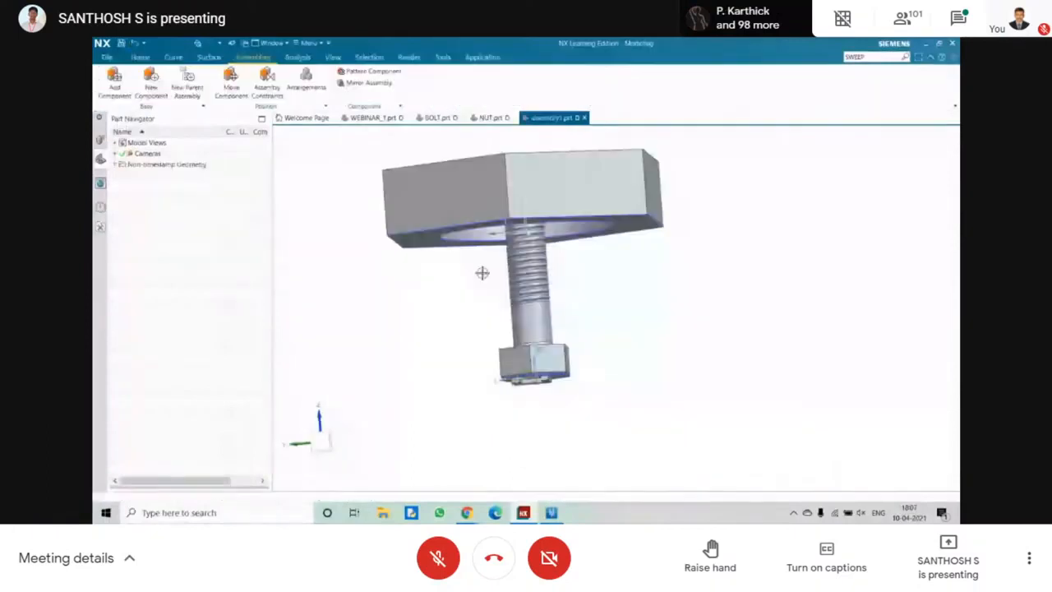
Make the NUT component the work part within assembly1.
mouse_move(481, 272)
middle_mouse_down()
mouse_move(440, 298)
mouse_move(445, 272)
mouse_move(381, 272)
mouse_move(391, 305)
mouse_move(339, 254)
middle_mouse_up()
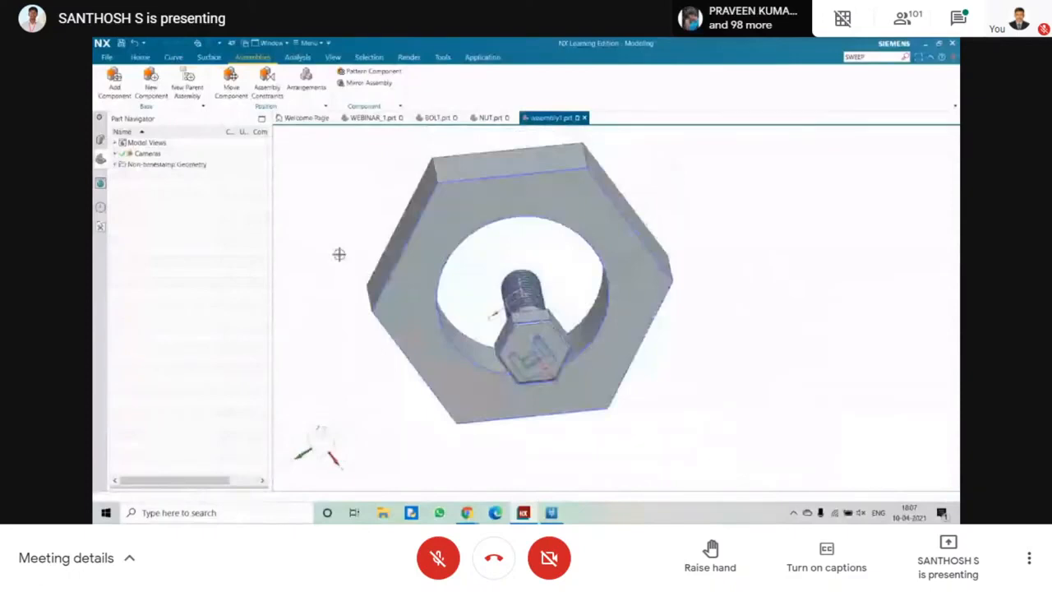
right_click(319, 202)
left_click(322, 204)
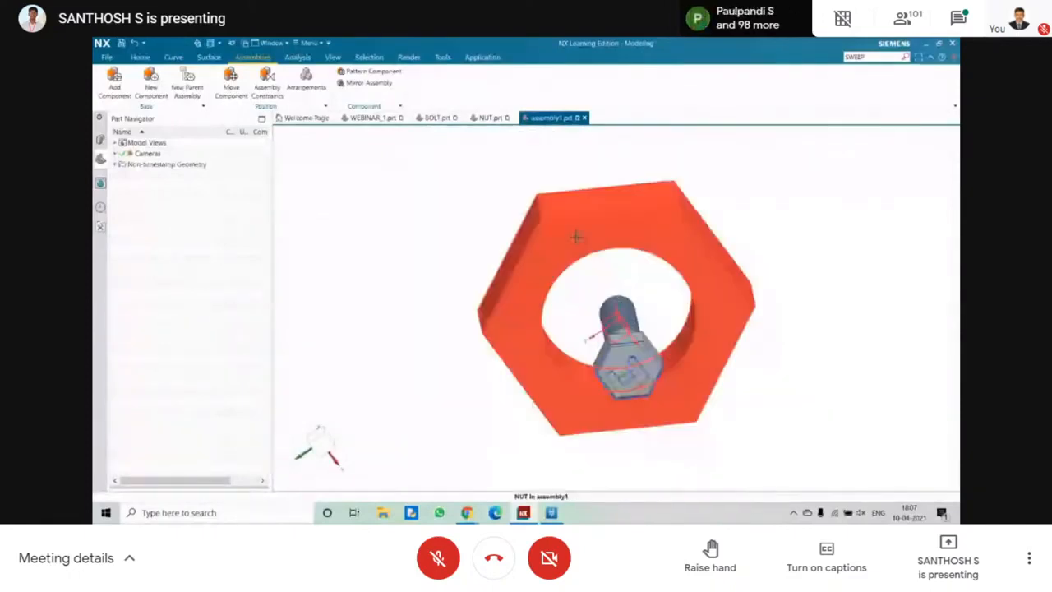
double_click(575, 237)
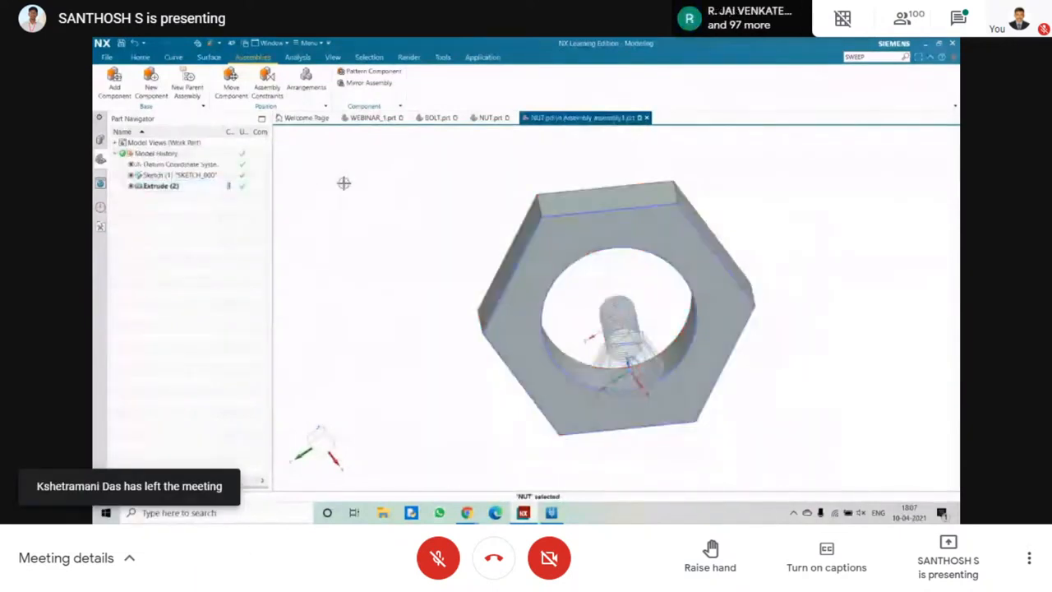
middle_click_drag(492, 201, 329, 202)
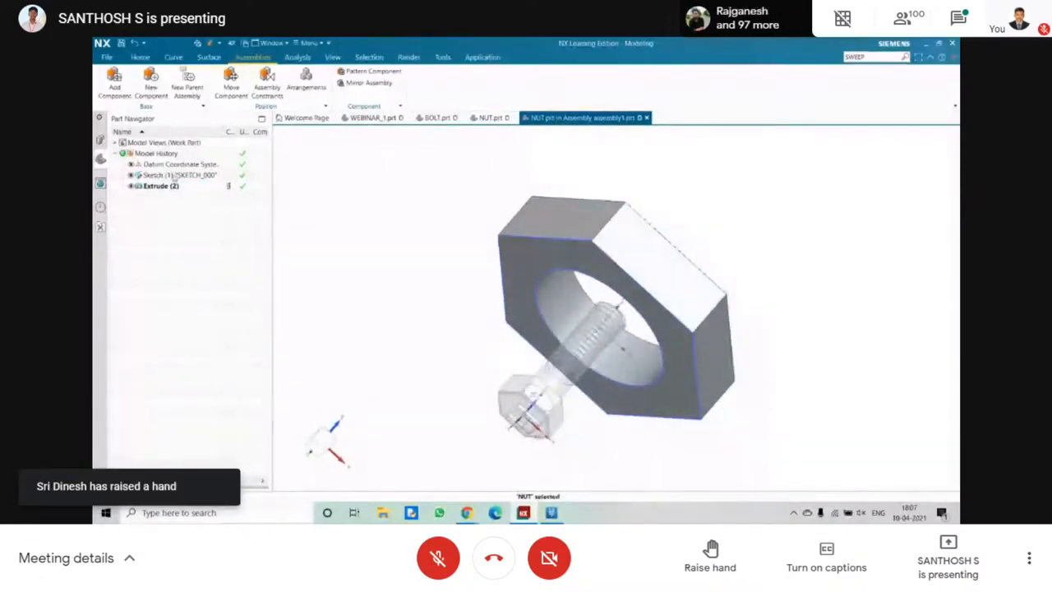
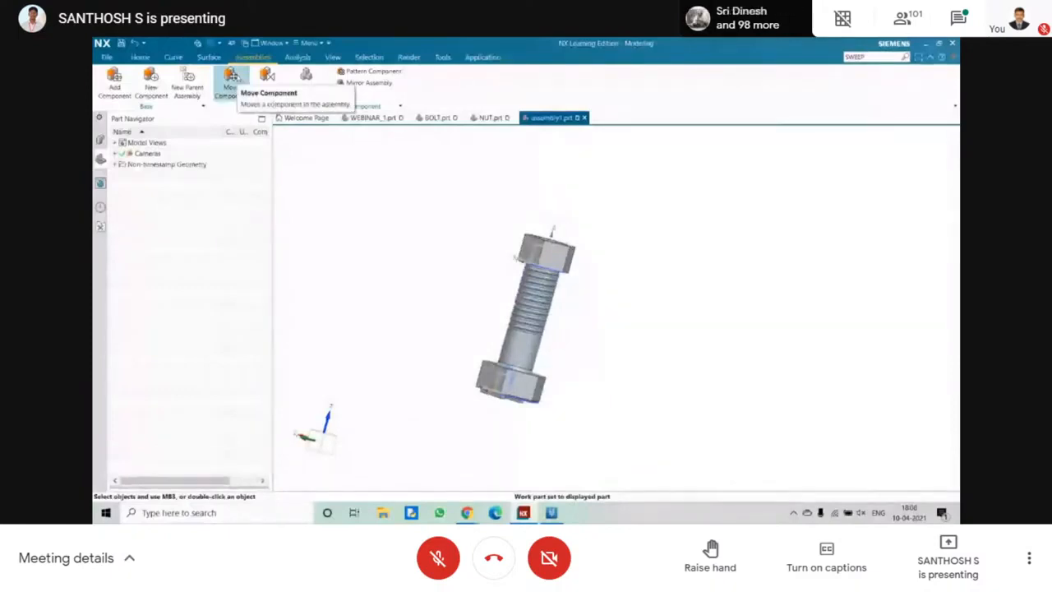
Move the NUT component off the bolt, out to about X -100, Y 315, Z 242.5.
left_click(235, 76)
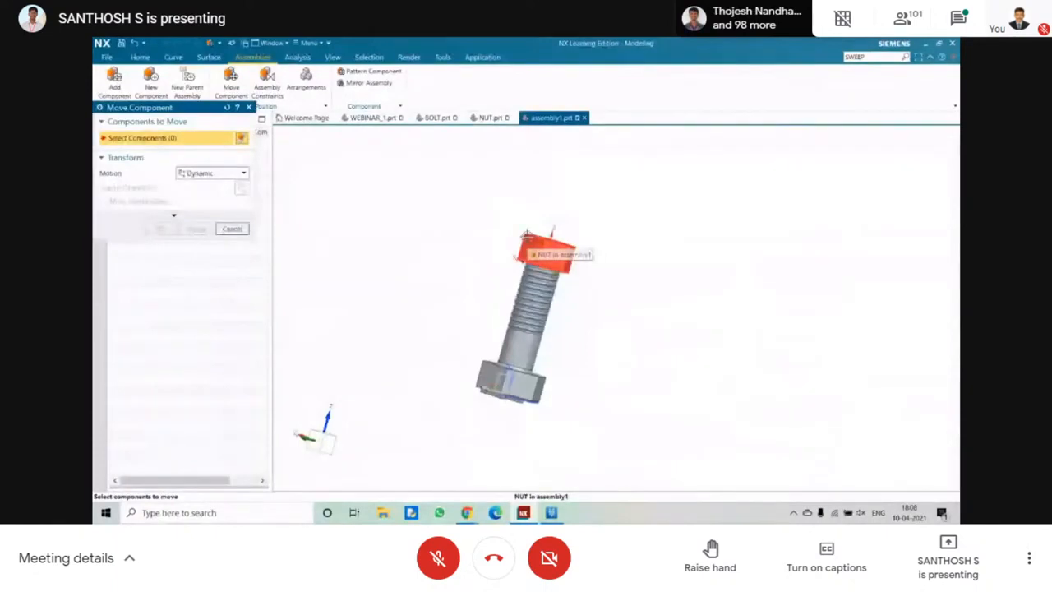
left_click(527, 236)
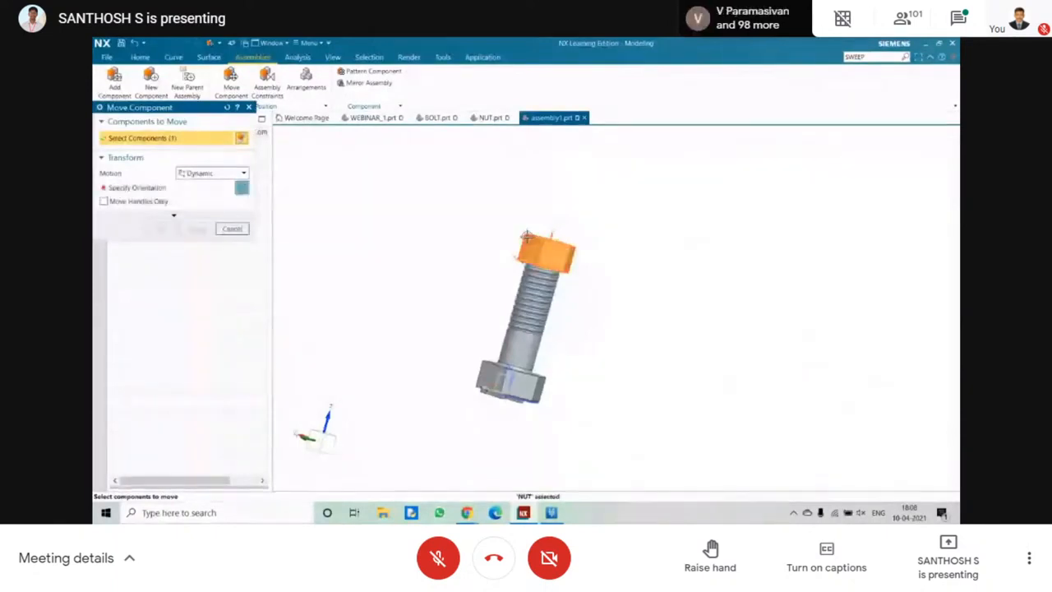
left_click(185, 188)
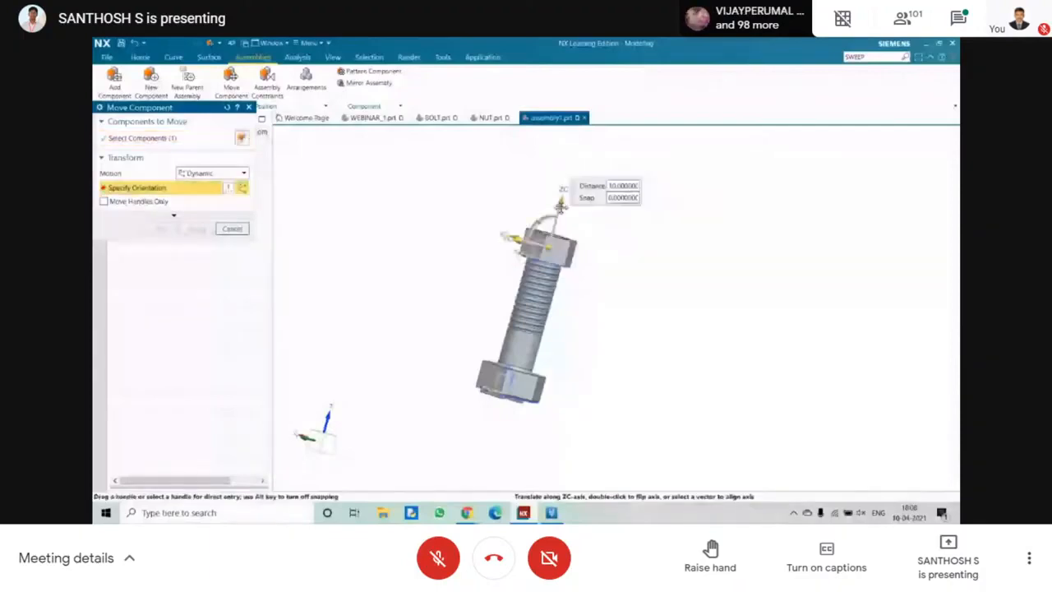
left_click_drag(561, 208, 559, 215)
middle_click_drag(505, 206, 516, 229)
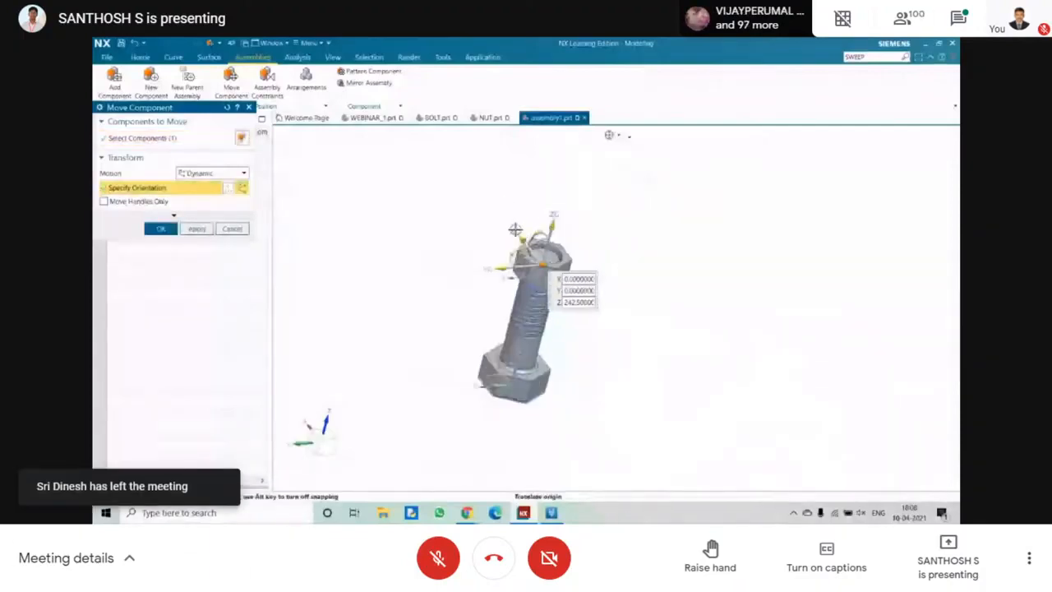
left_click_drag(515, 229, 387, 282)
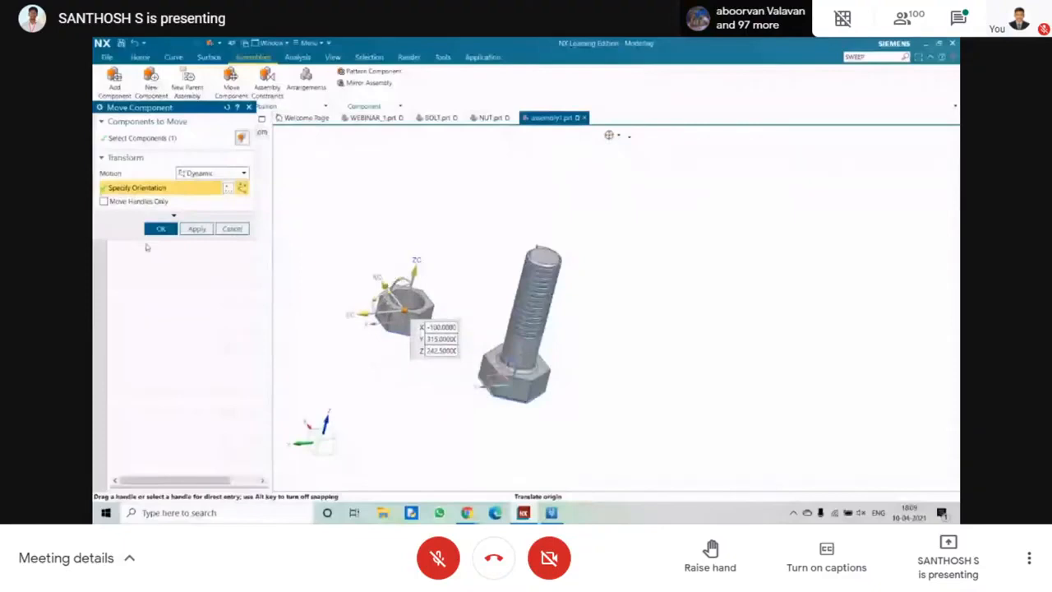
left_click(160, 229)
Add a Touch/Align constraint with Prefer Touch orientation between the nut hole's centerline and the bolt shank's axis.
middle_click_drag(346, 402, 323, 446)
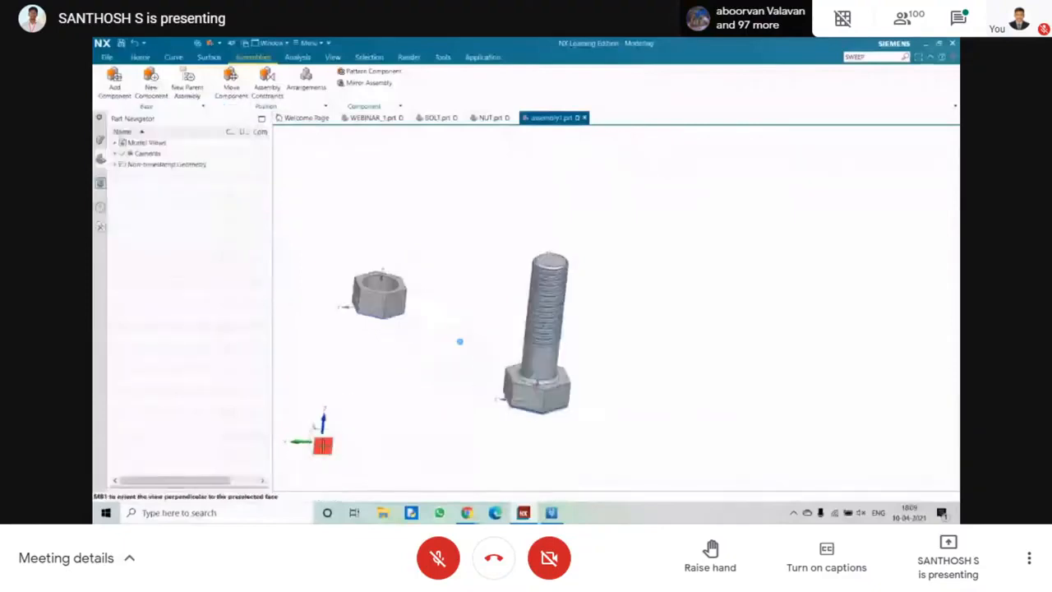
left_click(323, 446)
left_click(332, 441)
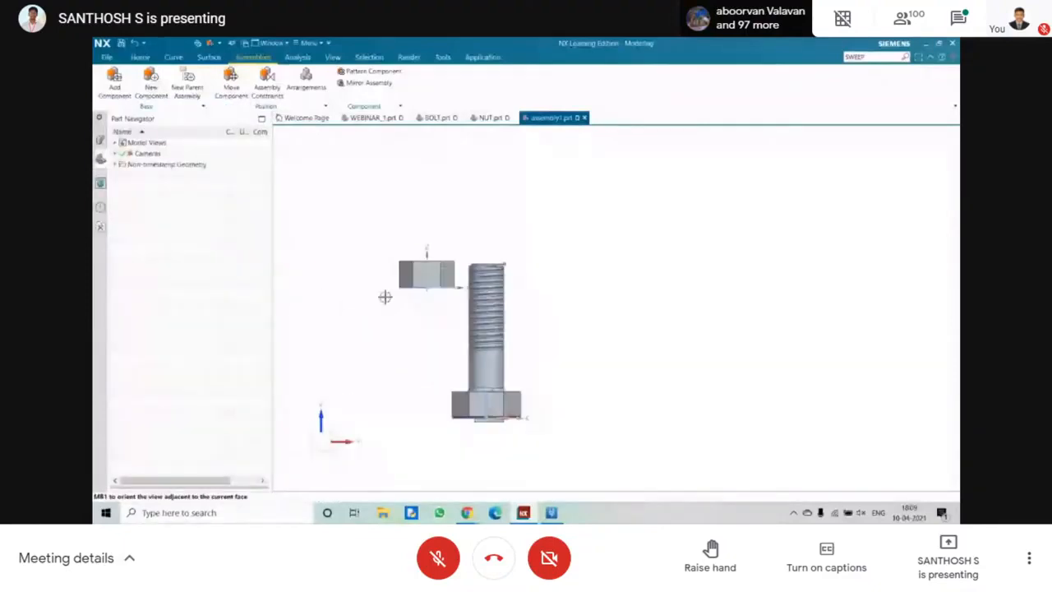
middle_click_drag(385, 296, 357, 302)
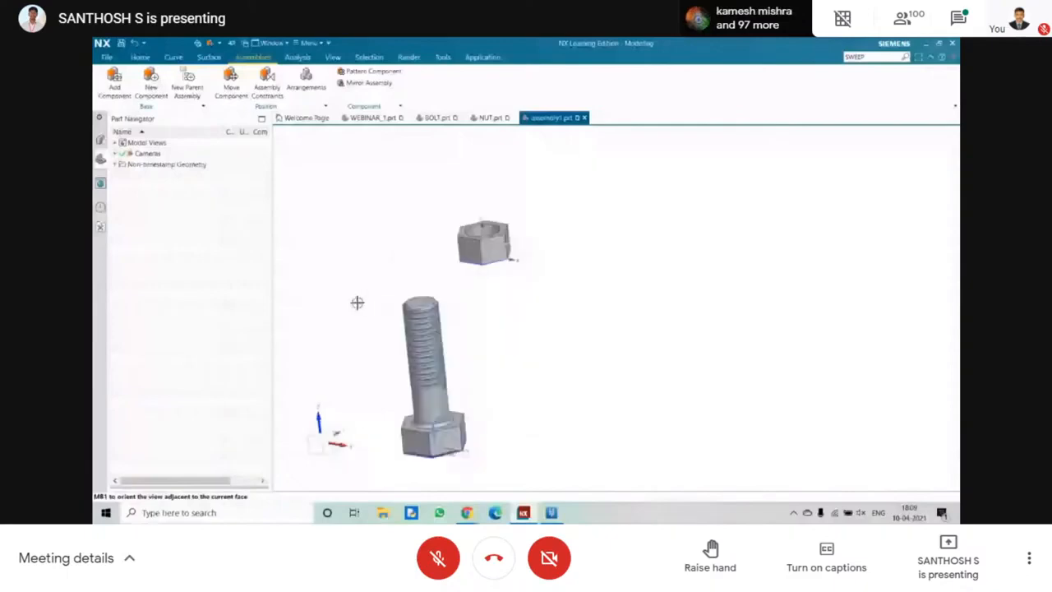
middle_click_drag(357, 302, 412, 302)
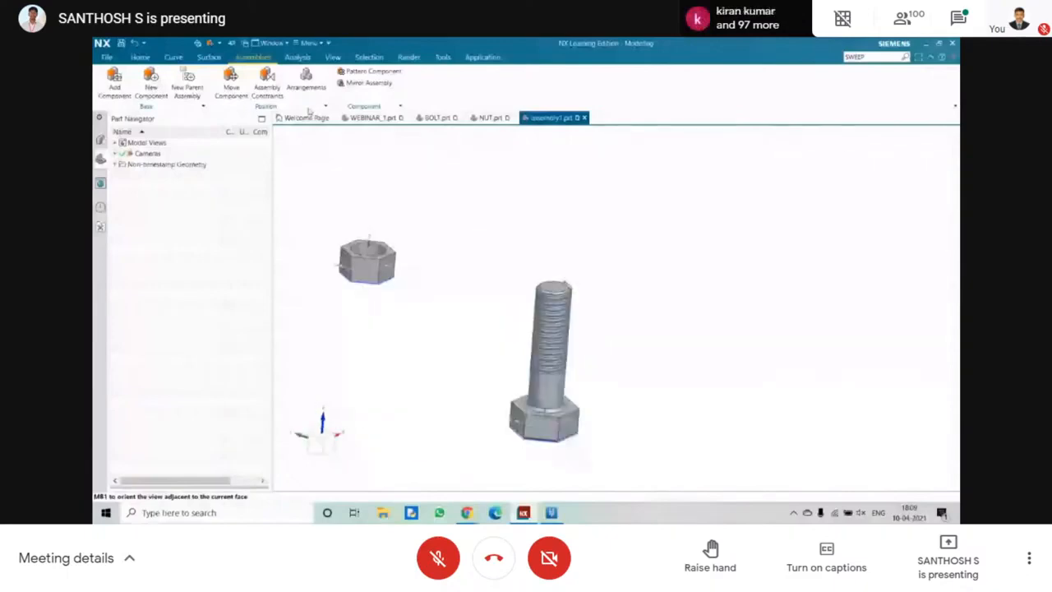
left_click(265, 82)
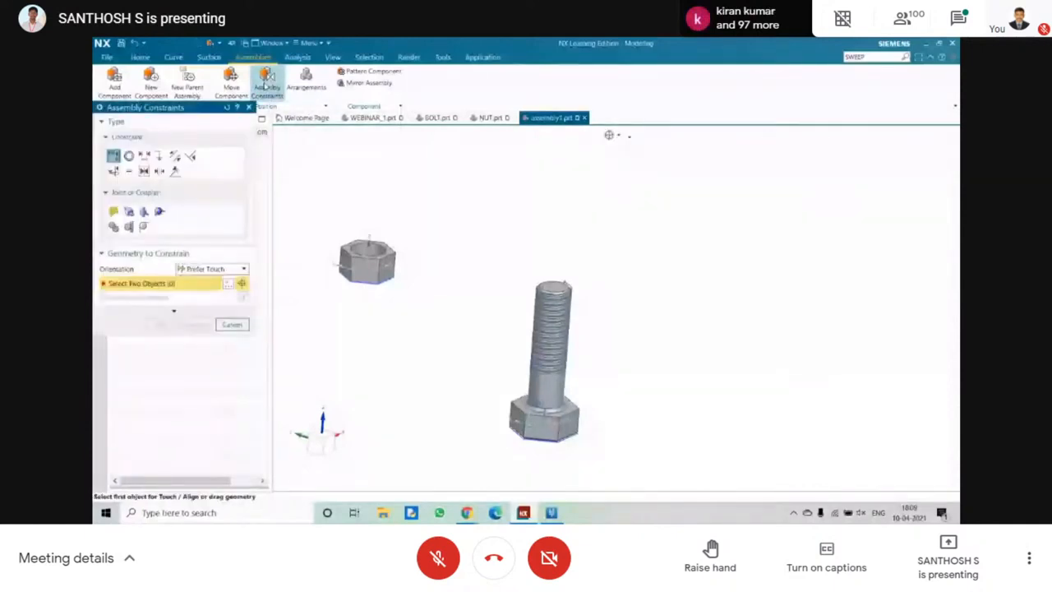
scroll(346, 232, "down", 5)
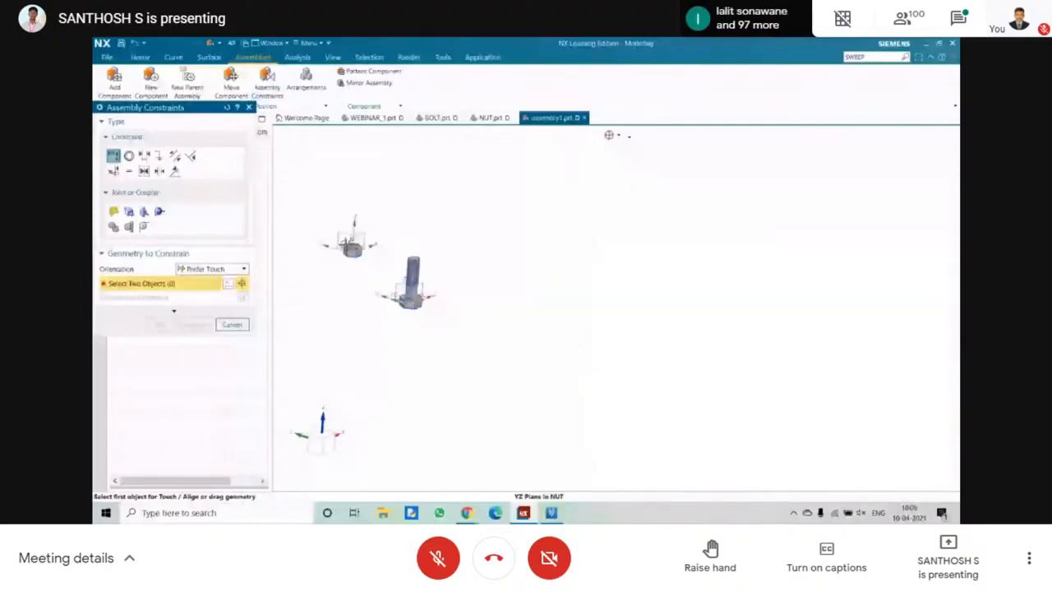
scroll(345, 236, "up", 5)
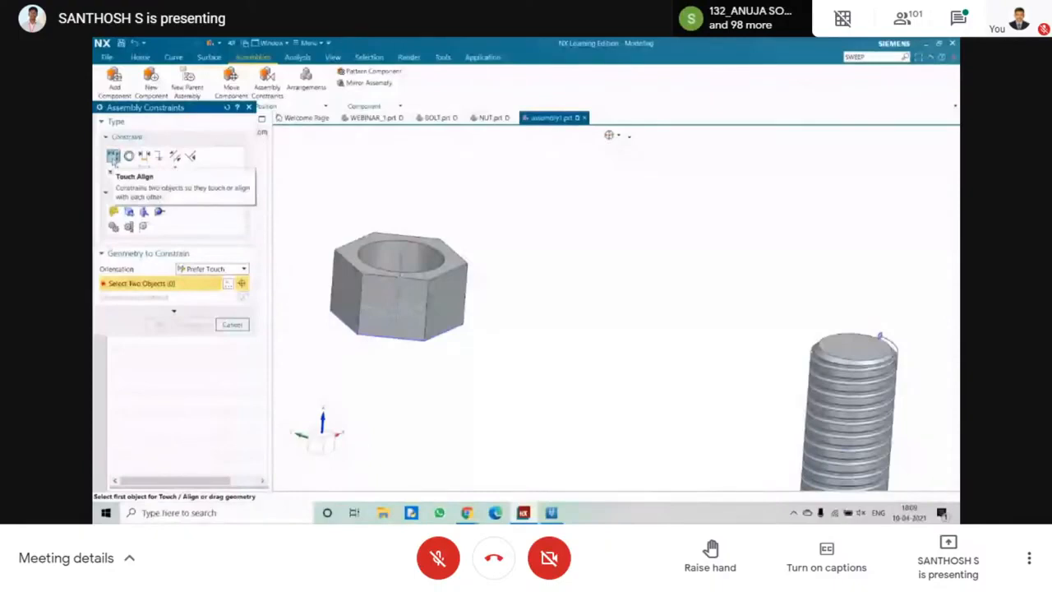
left_click(400, 261)
scroll(716, 303, "down", 5)
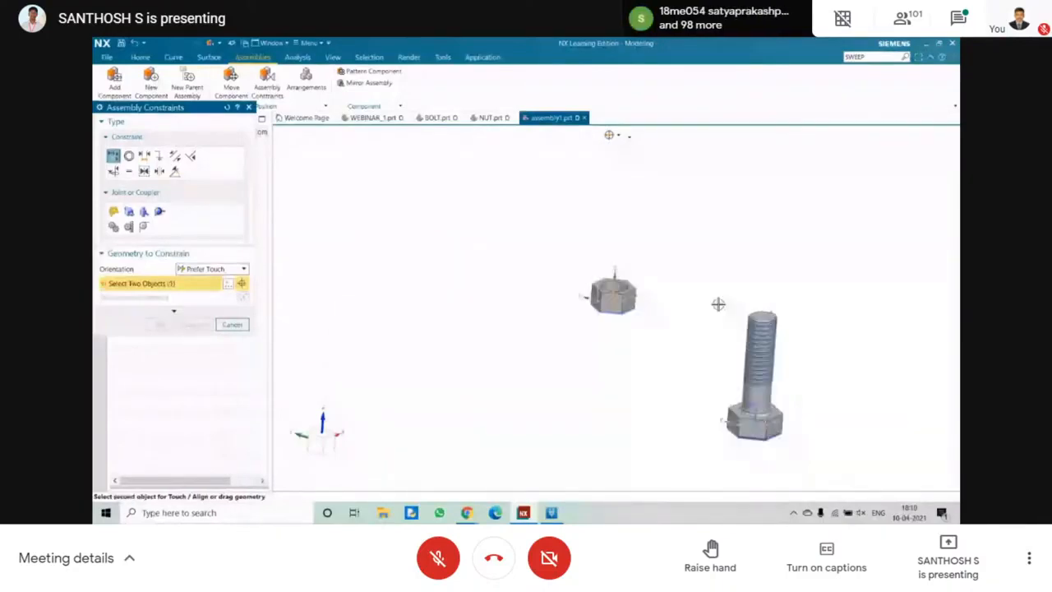
scroll(666, 218, "up", 5)
left_click(667, 218)
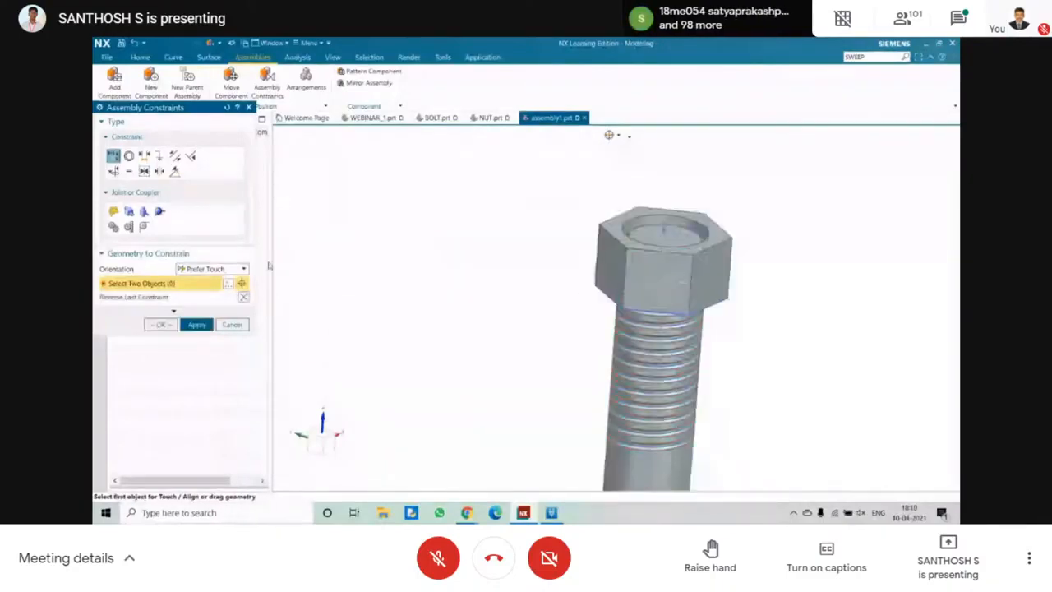
left_click(208, 269)
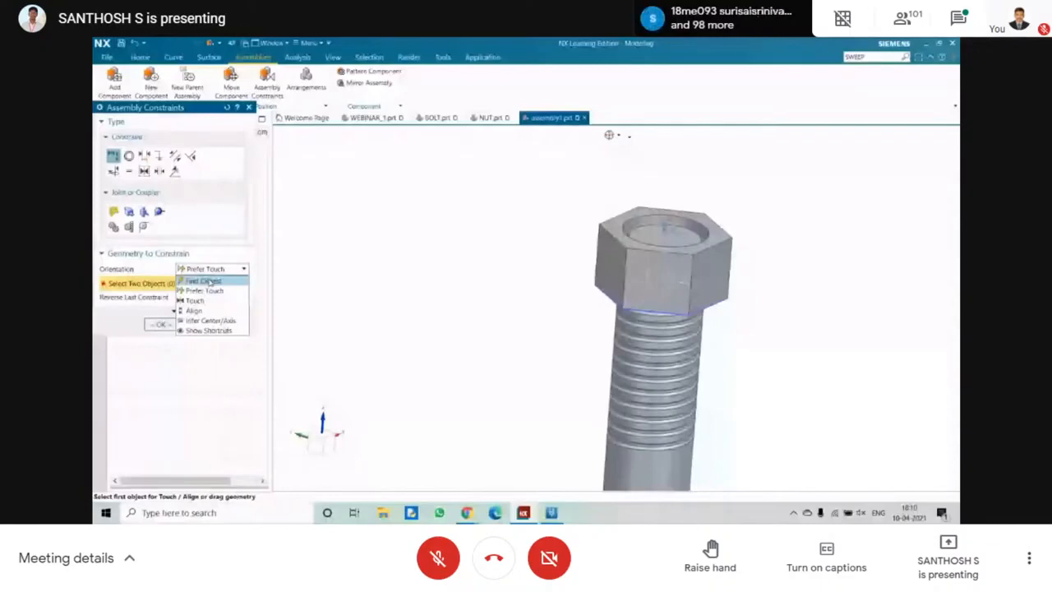
left_click(165, 325)
left_click(212, 269)
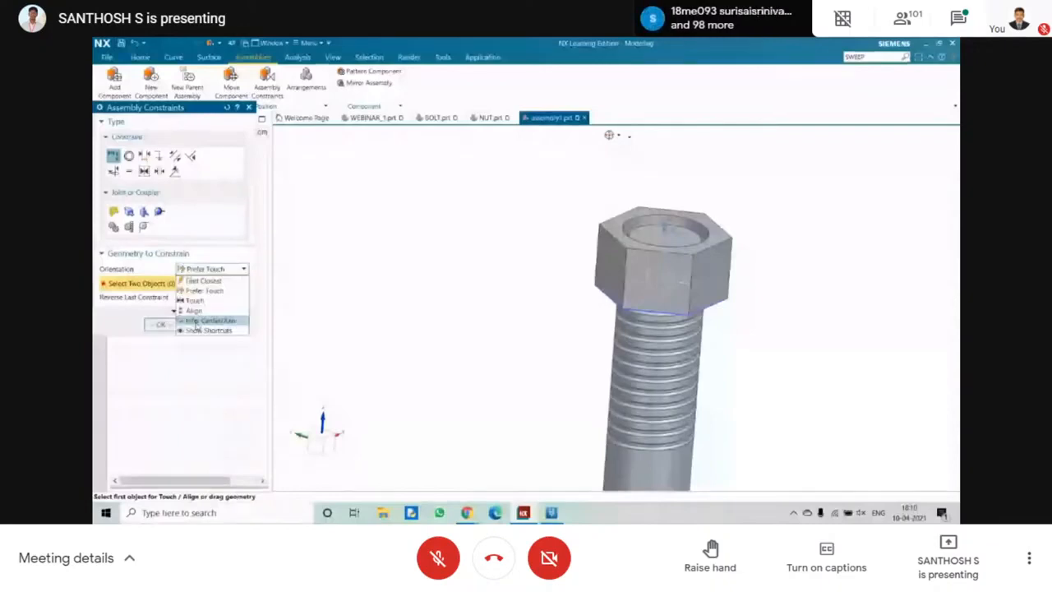
left_click(154, 326)
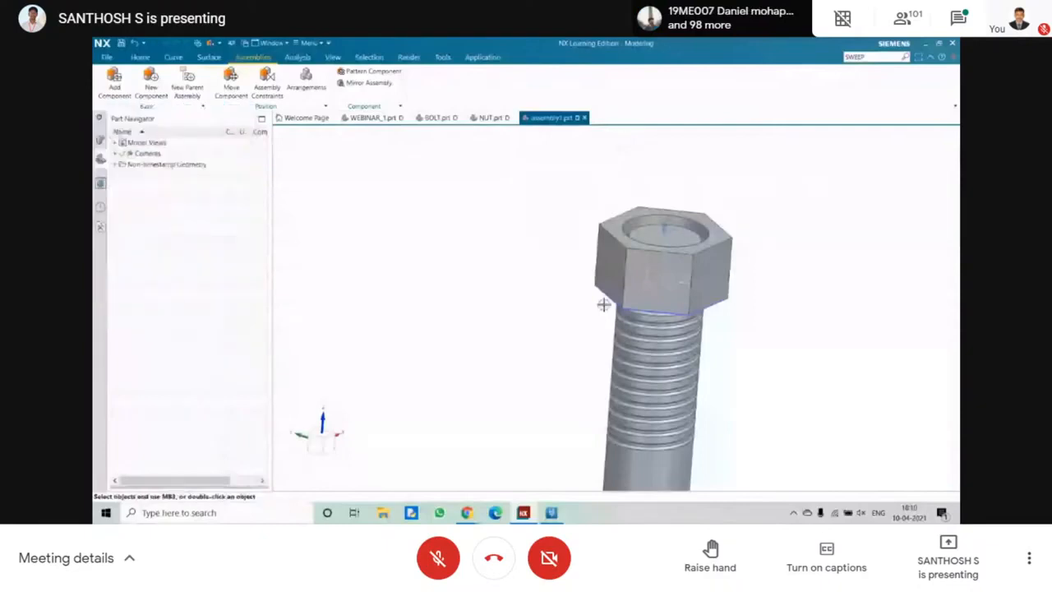
Try moving the NUT component sideways along the XC and YC axes, and slide it along the ZC axis on the bolt.
mouse_move(604, 305)
middle_mouse_down()
mouse_move(582, 296)
mouse_move(586, 316)
middle_mouse_up()
left_click(231, 79)
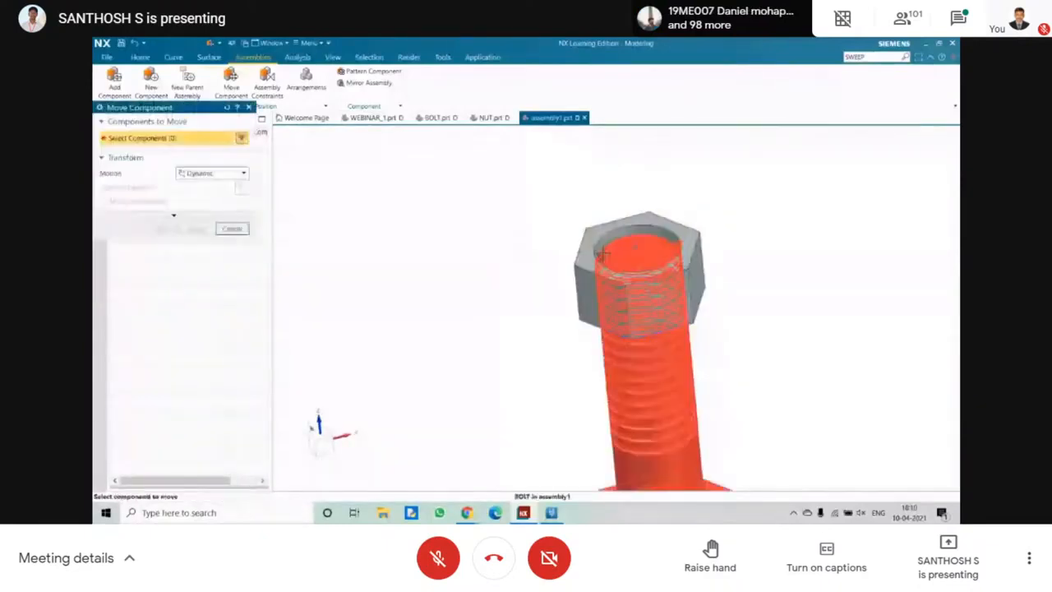
left_click(603, 255)
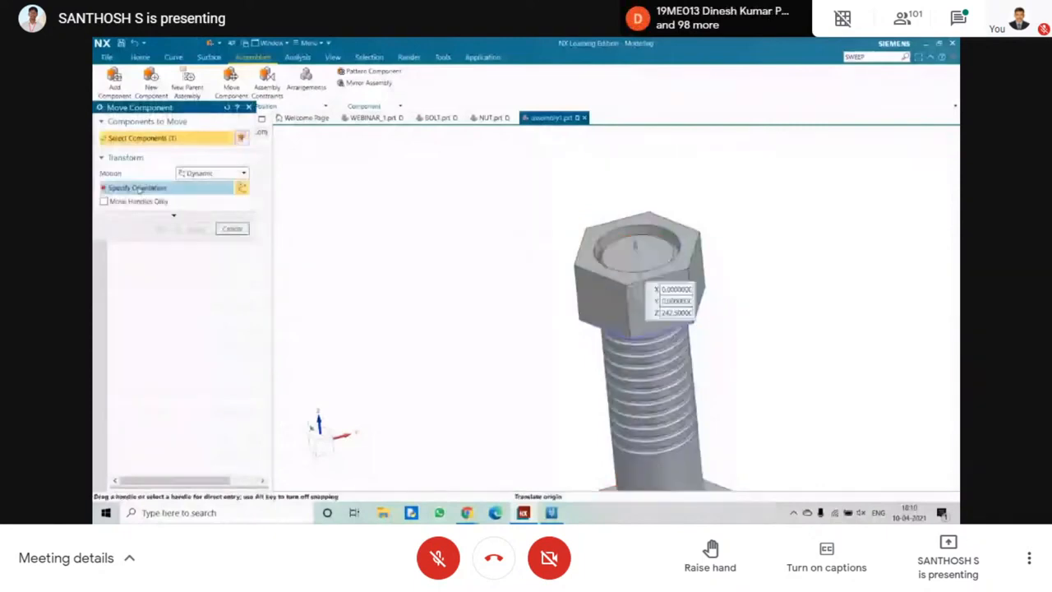
left_click(140, 190)
left_click_drag(622, 257, 589, 206)
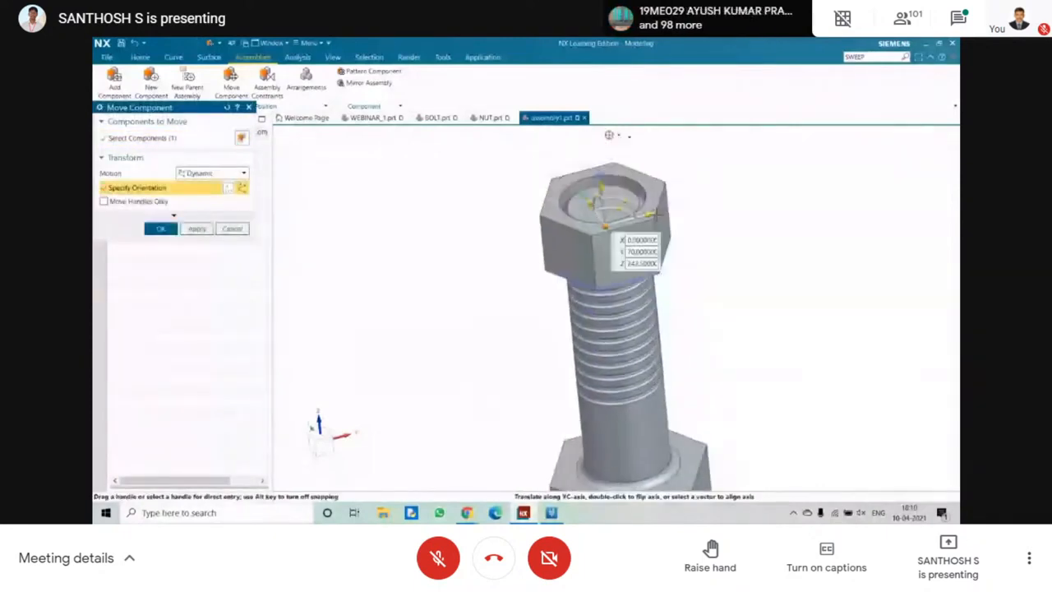
mouse_move(656, 213)
left_mouse_down()
mouse_move(603, 222)
mouse_move(641, 214)
left_mouse_up()
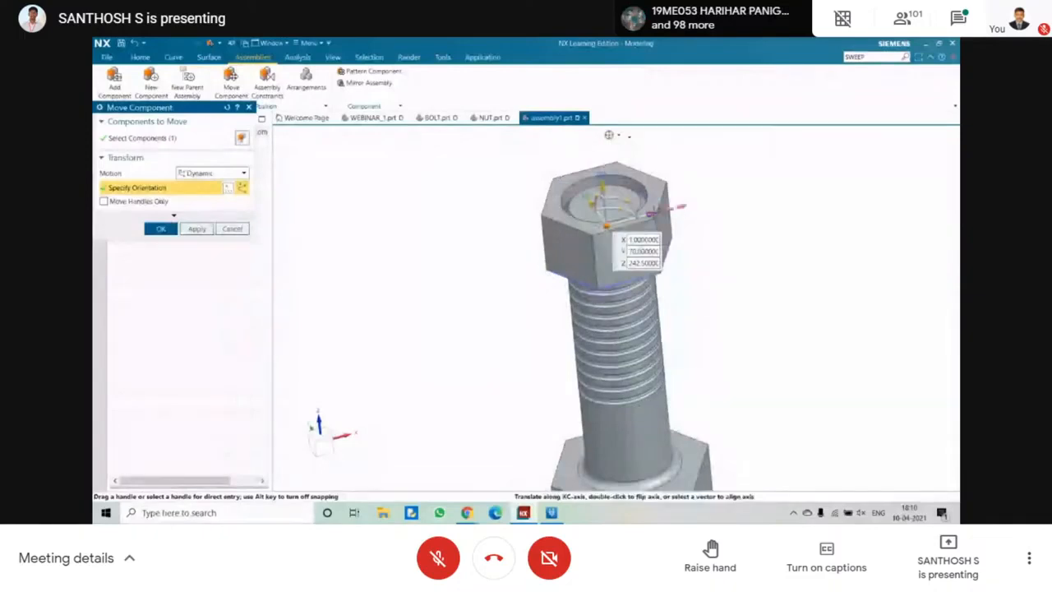
left_click_drag(654, 211, 552, 188)
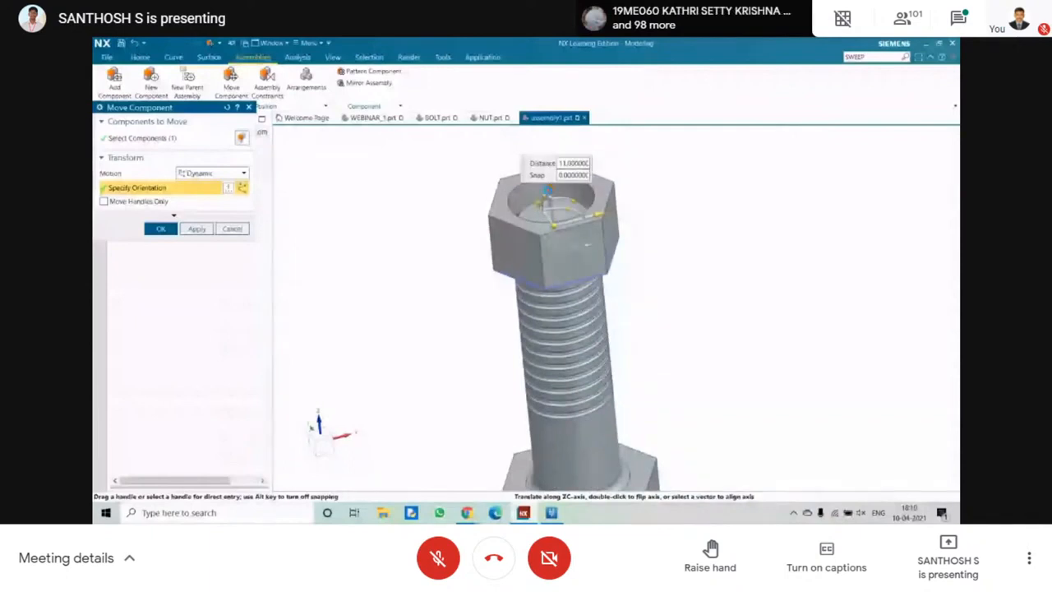
middle_click_drag(548, 193, 559, 173)
left_click(161, 229)
Add a Touch/Align constraint that seats the nut's lower face against the bolt head.
left_click(280, 96)
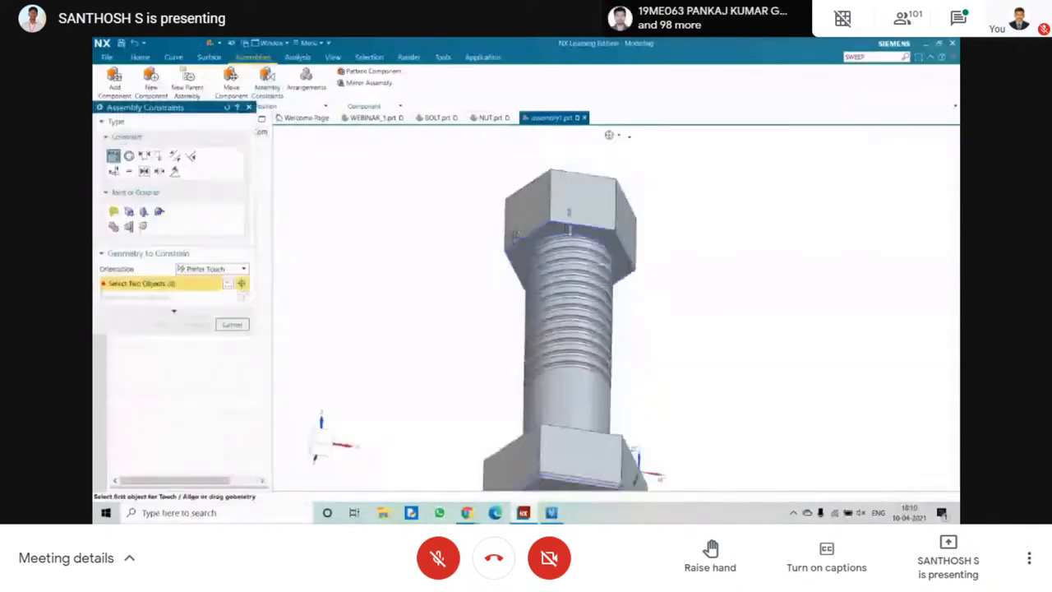
left_click(520, 253)
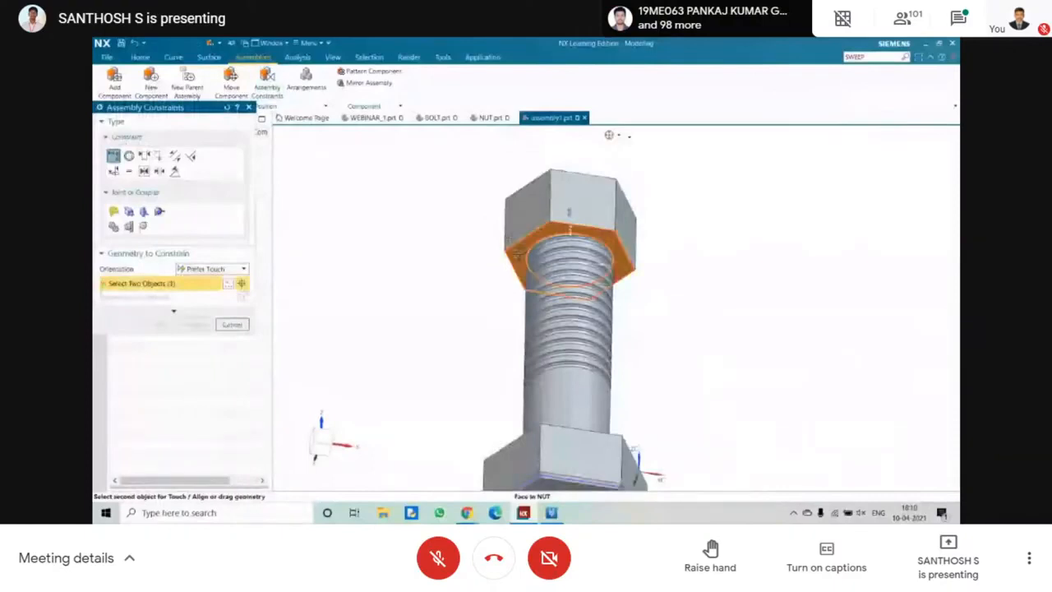
middle_click_drag(518, 255, 484, 424)
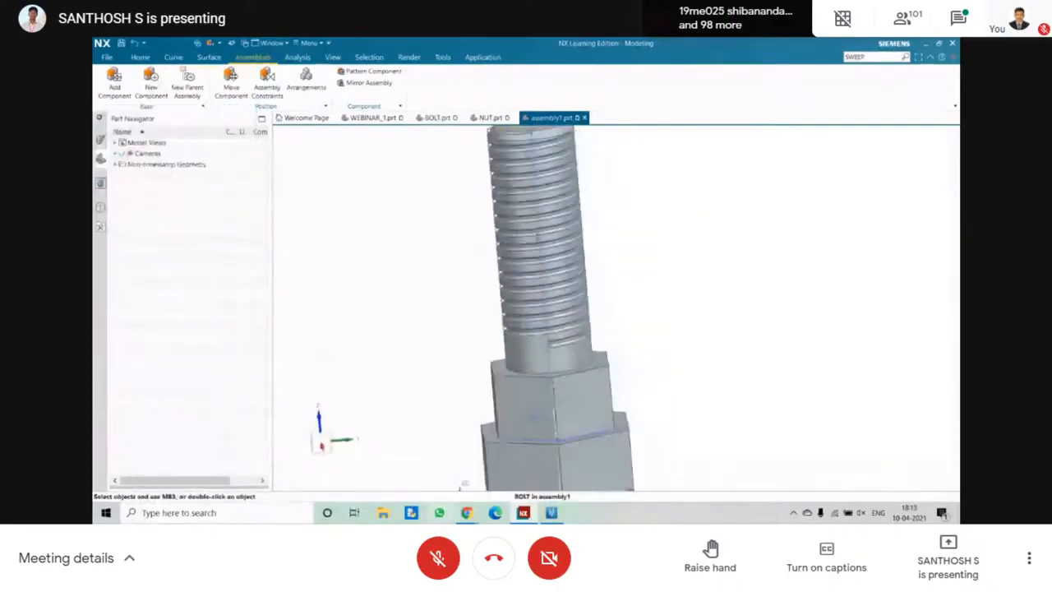
Switch to File Explorer, view the 3D VIEW 1 image in the DISPLAY folder, and return to NX.
left_click(385, 513)
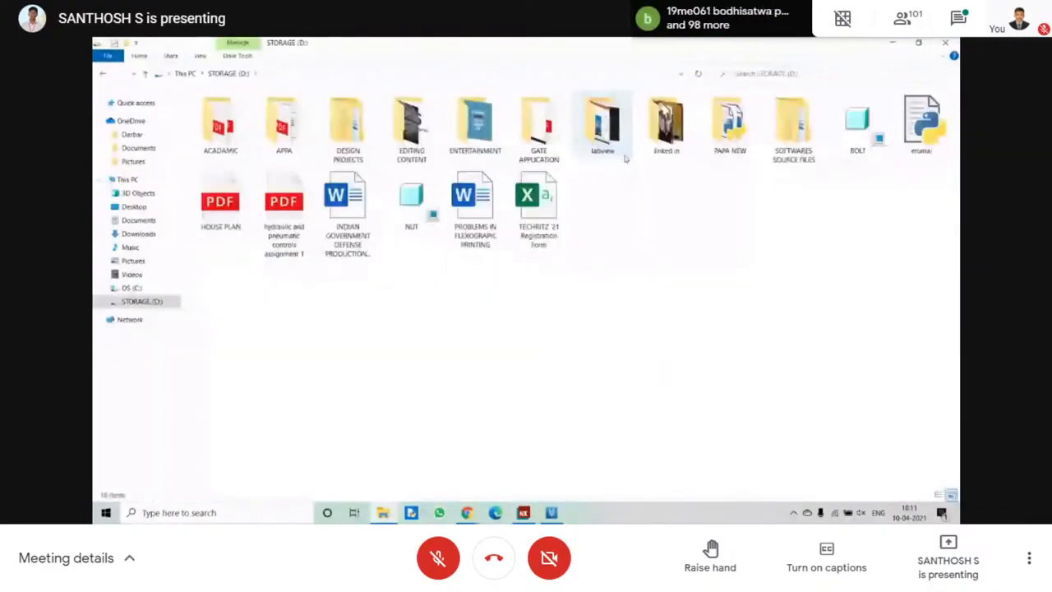
left_click(945, 43)
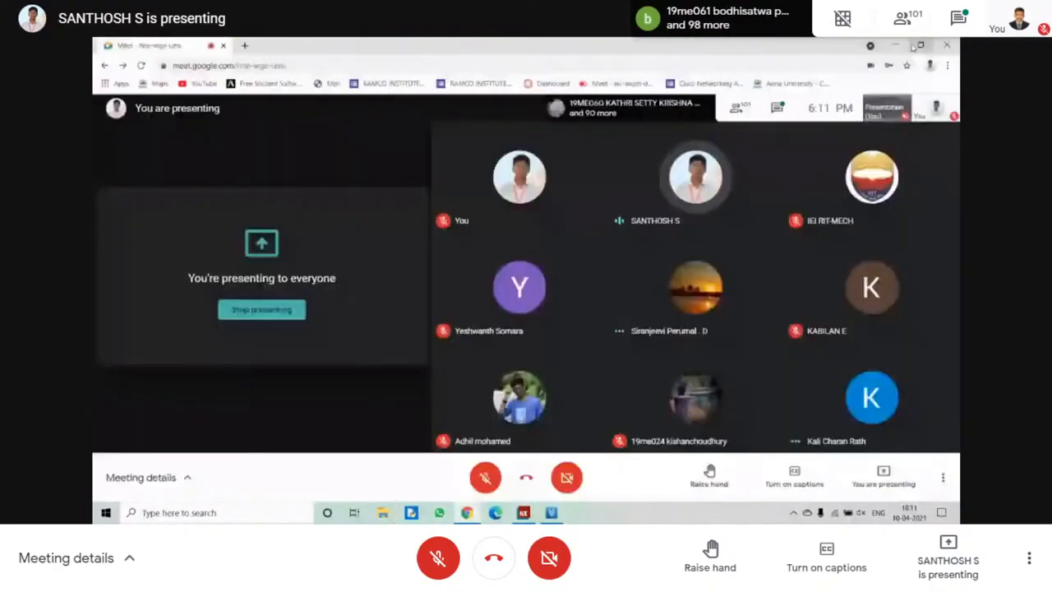
left_click(896, 45)
double_click(228, 157)
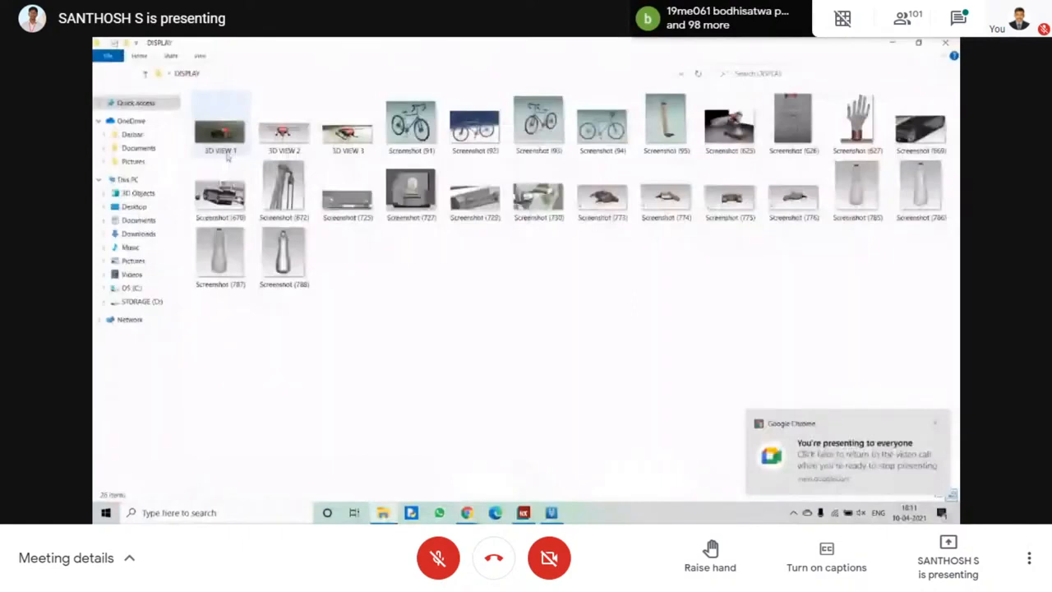
left_click(524, 513)
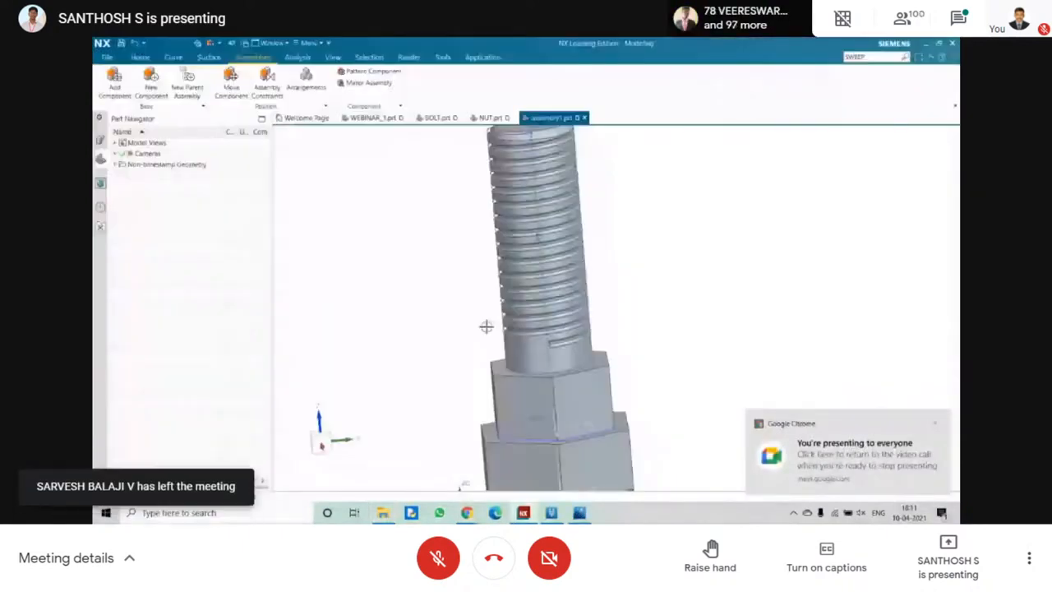
Start the Studio Task rendering environment for the bolt and nut assembly.
scroll(396, 222, "down", 4)
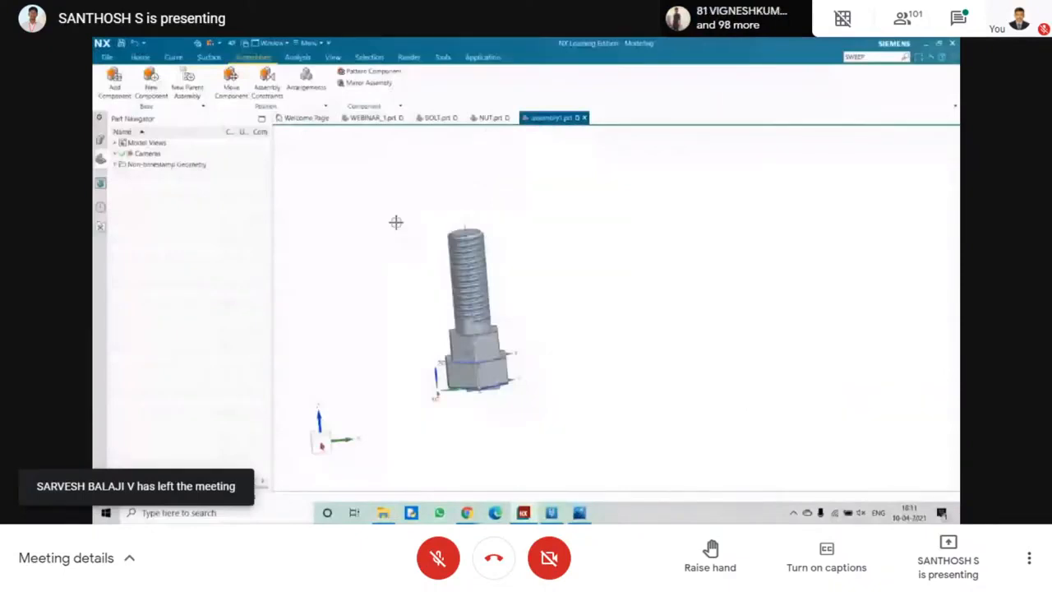
left_click(408, 57)
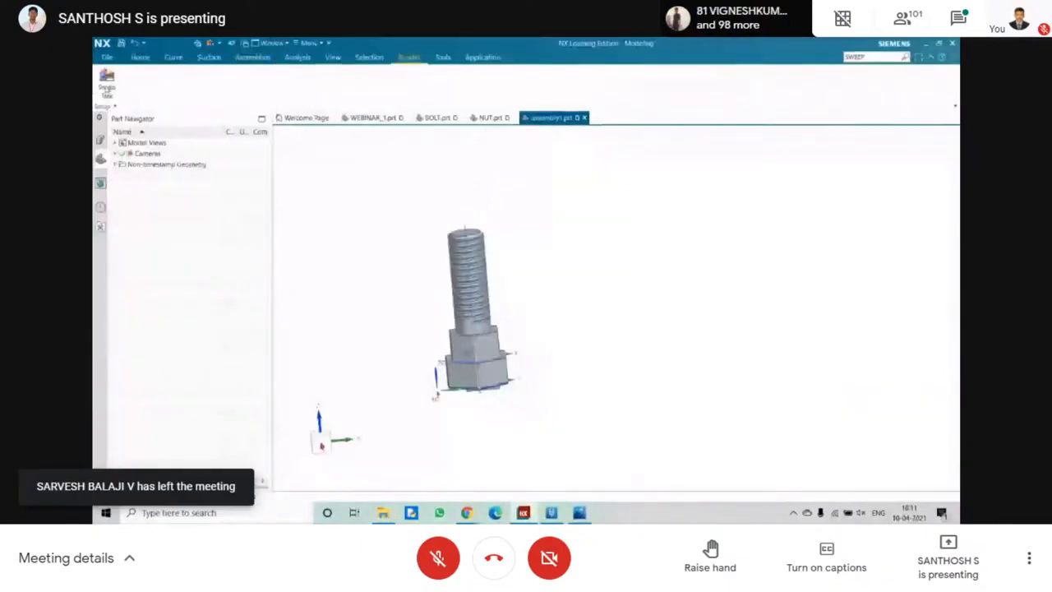
left_click(107, 82)
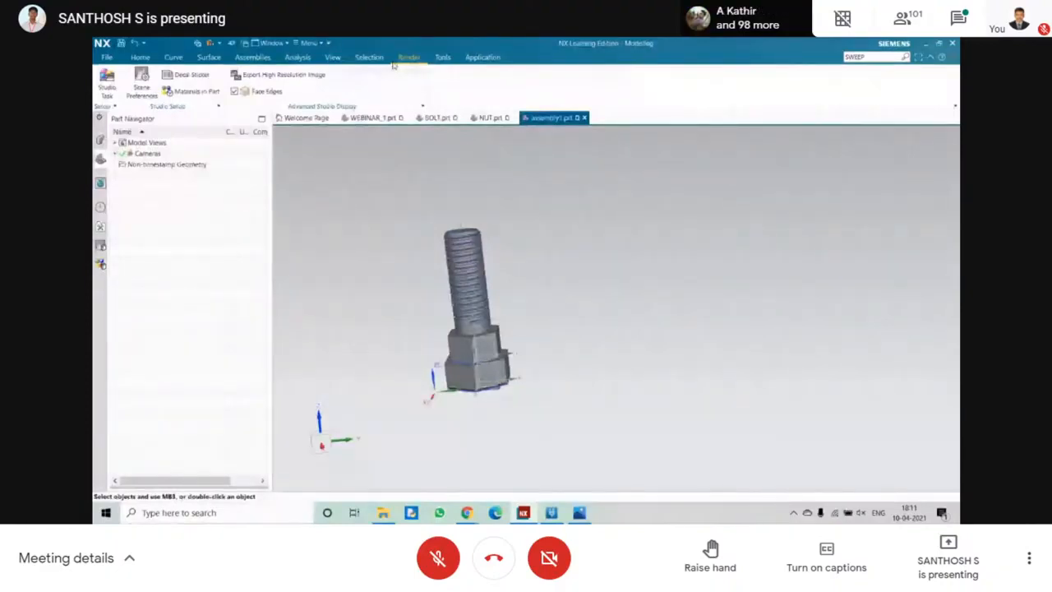
Hide all assembly constraints, points, datum planes, other datums and sketches in the bolt and nut assembly.
left_click(333, 56)
left_click(289, 80)
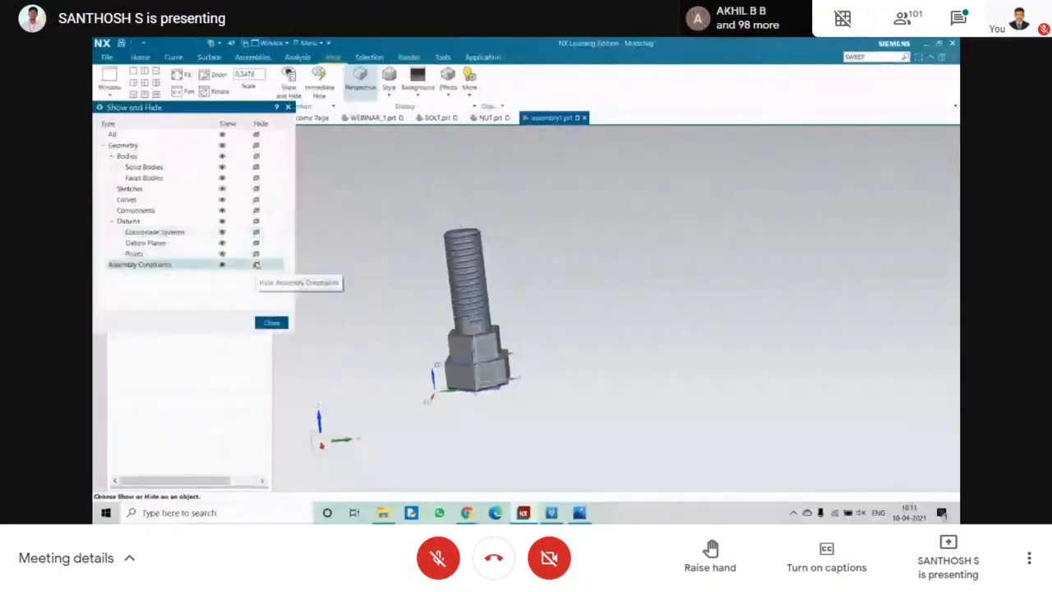
left_click(256, 254)
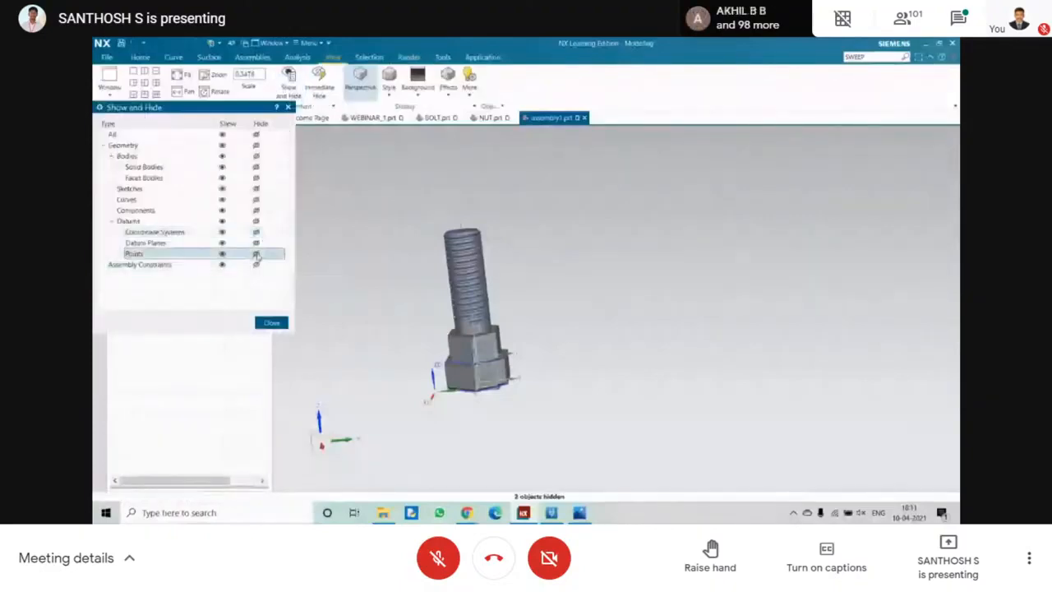
left_click(257, 243)
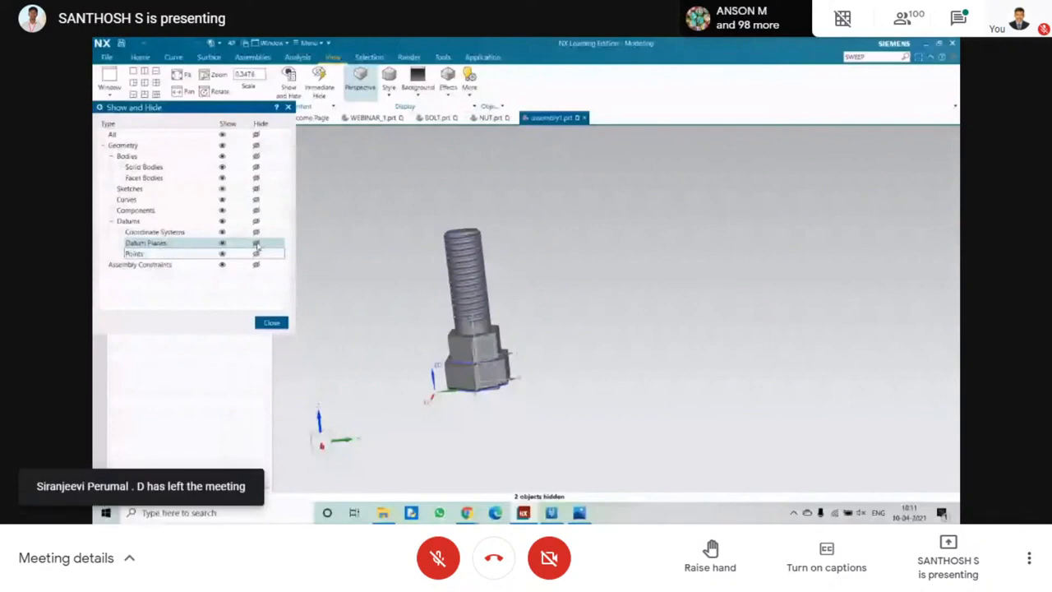
left_click(257, 221)
left_click(256, 188)
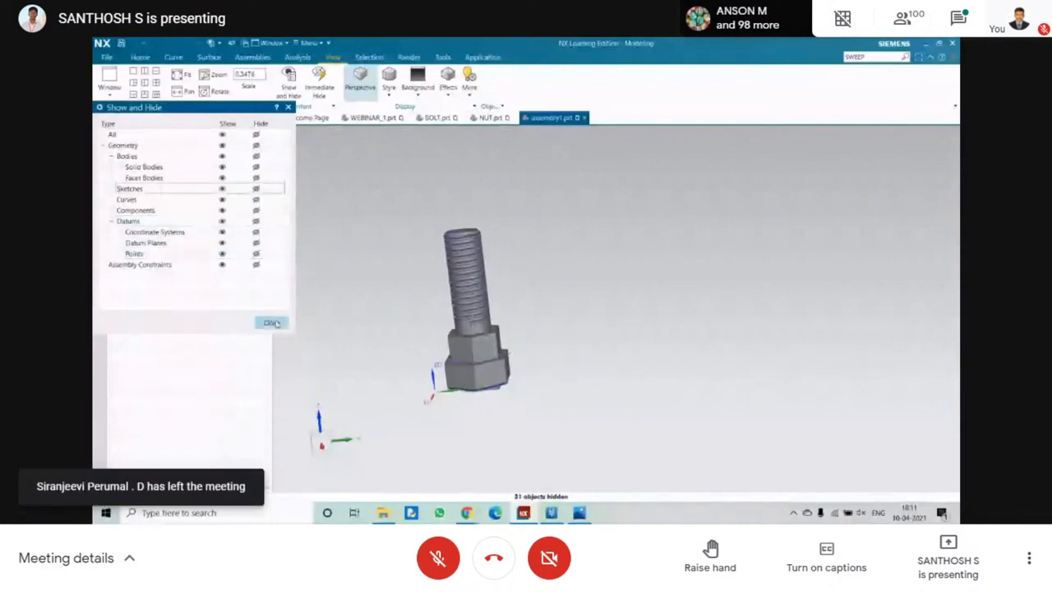
left_click(272, 323)
middle_click_drag(296, 322, 403, 317)
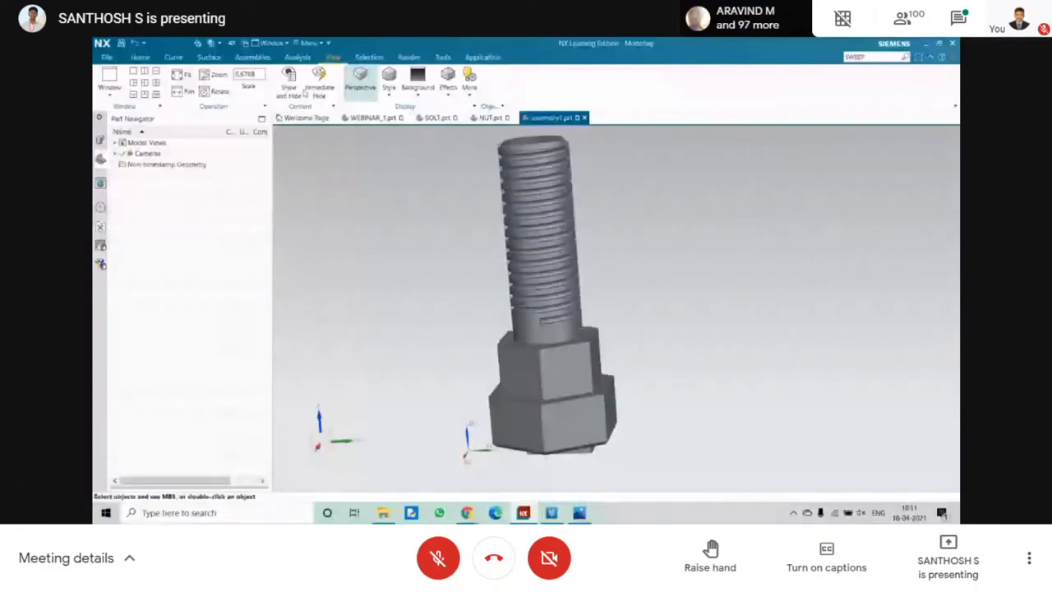
left_click(301, 91)
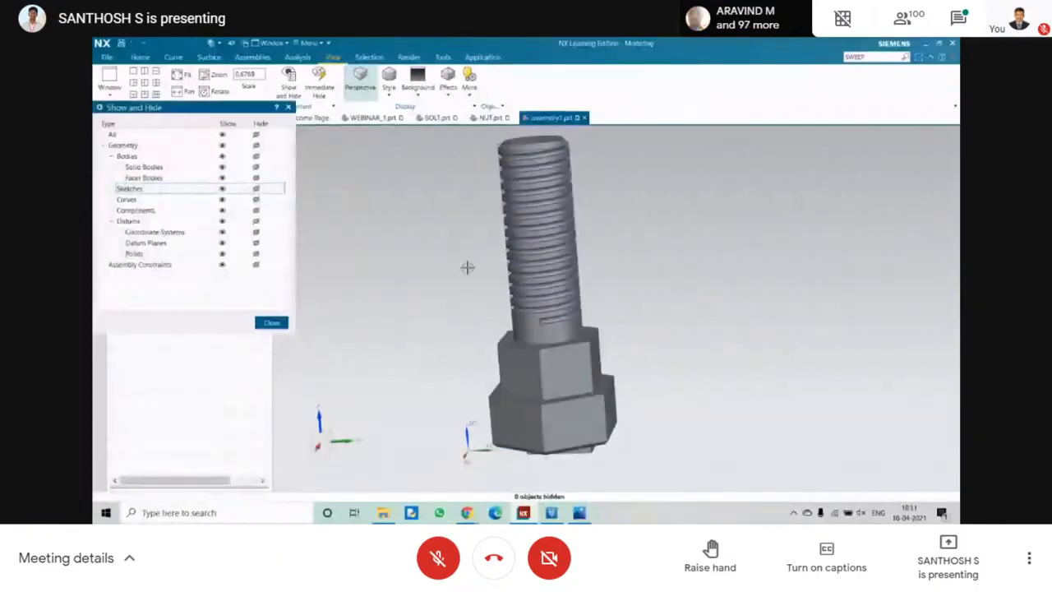
left_click(272, 322)
scroll(551, 296, "up", 5)
middle_click_drag(552, 296, 422, 294)
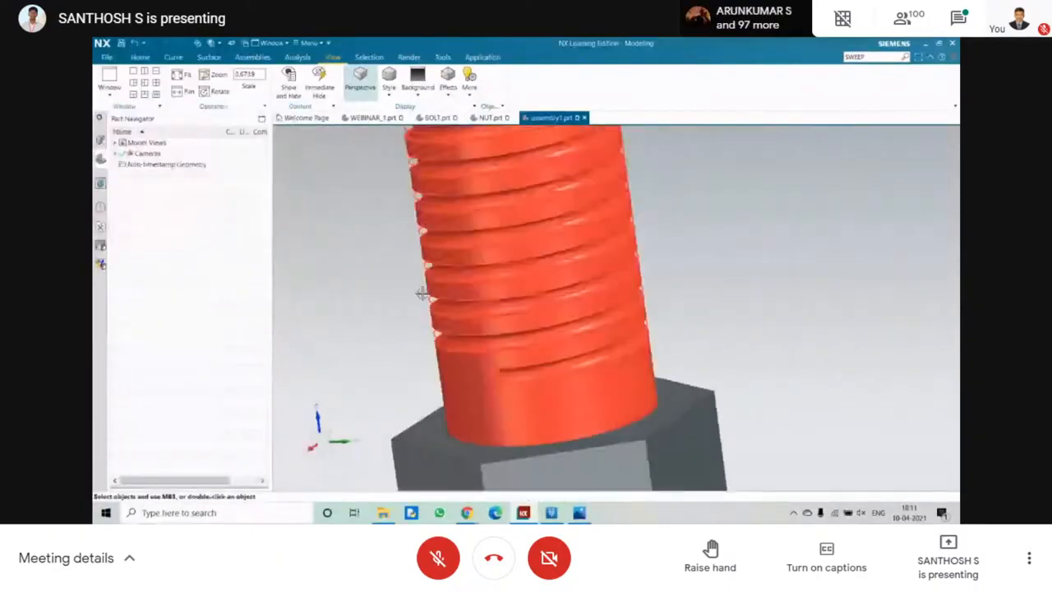
scroll(422, 294, "down", 5)
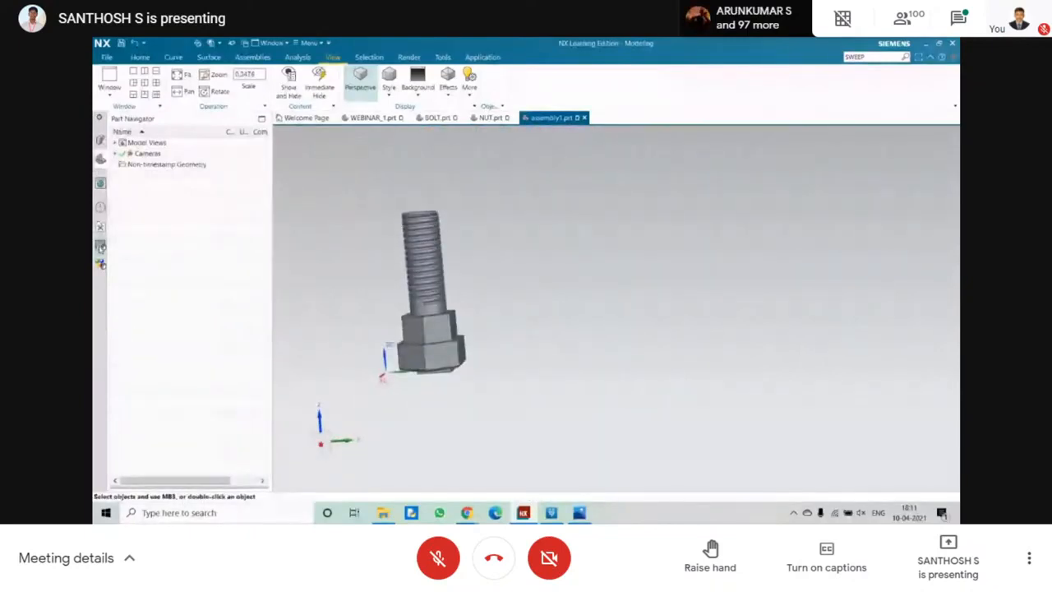
Apply the White Studio 2 system scene to the bolt and nut assembly.
left_click(100, 247)
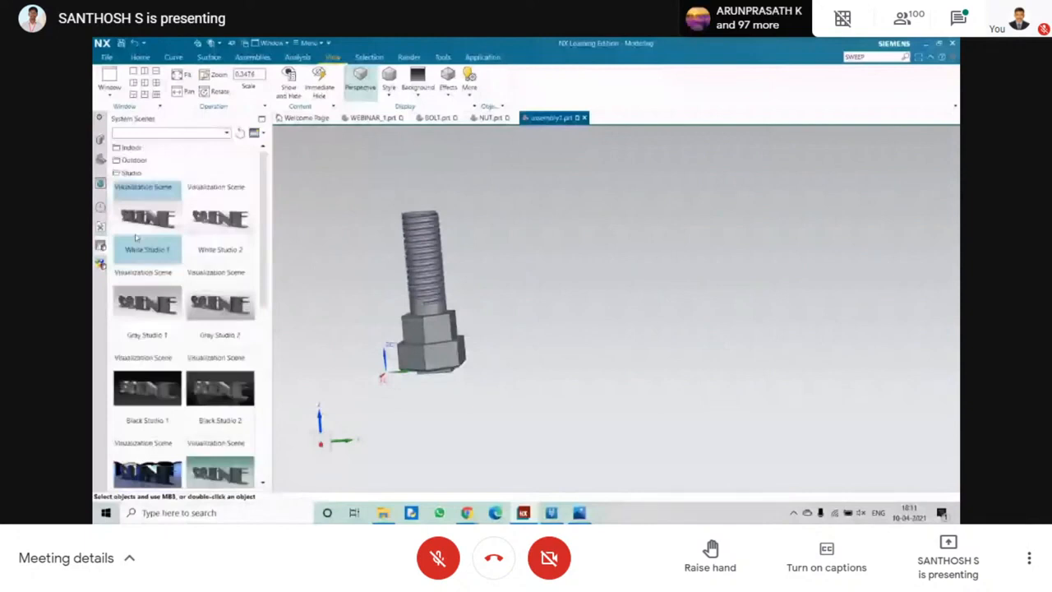
left_click(220, 220)
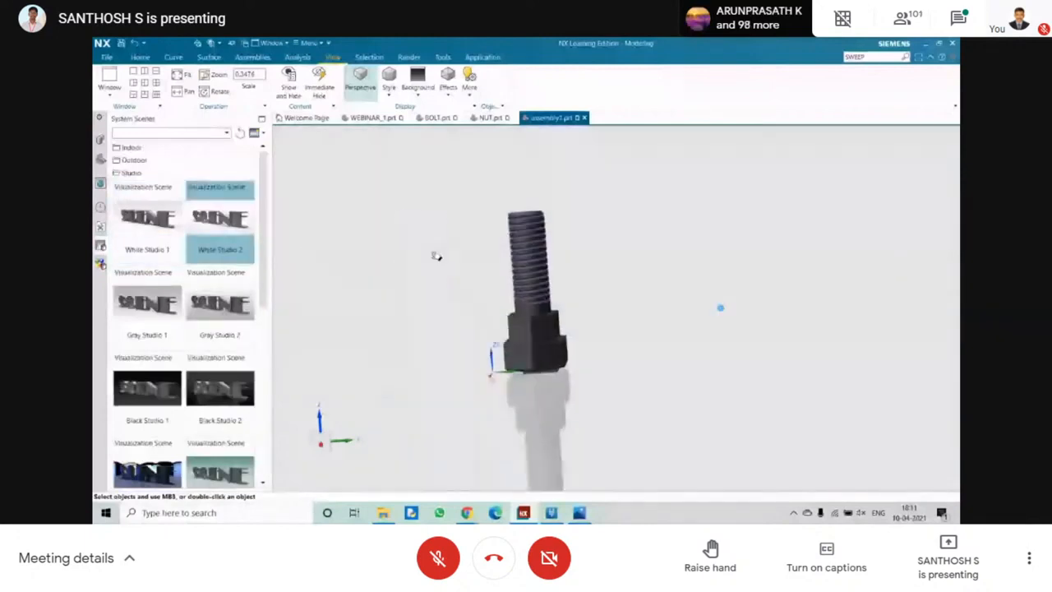
middle_click_drag(436, 257, 314, 296)
scroll(314, 296, "up", 4)
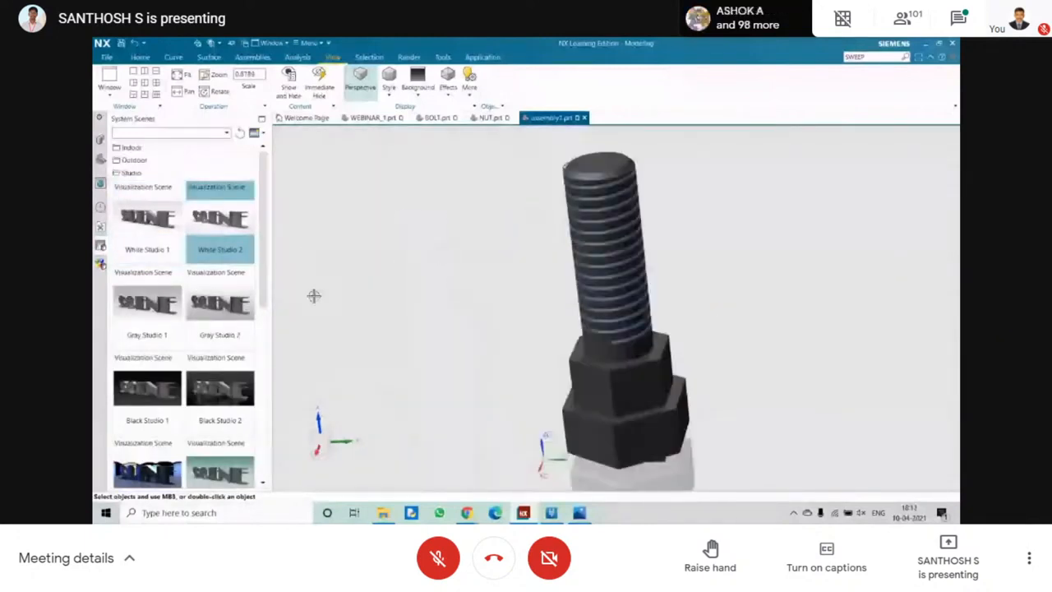
Apply the Aluminum metal studio material to the BOLT component.
left_click(101, 263)
left_click(130, 198)
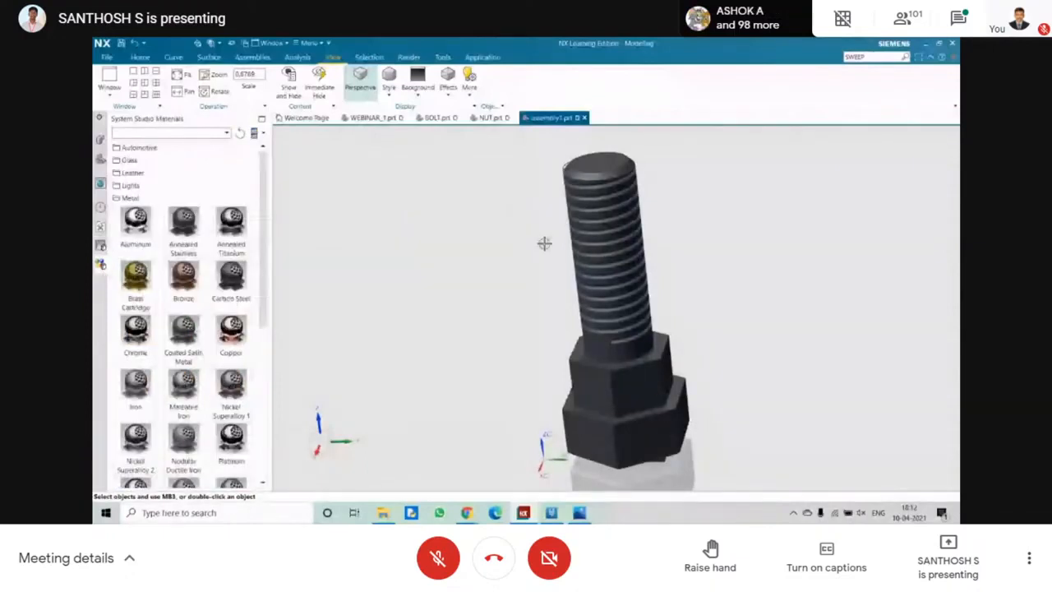
left_click(602, 247)
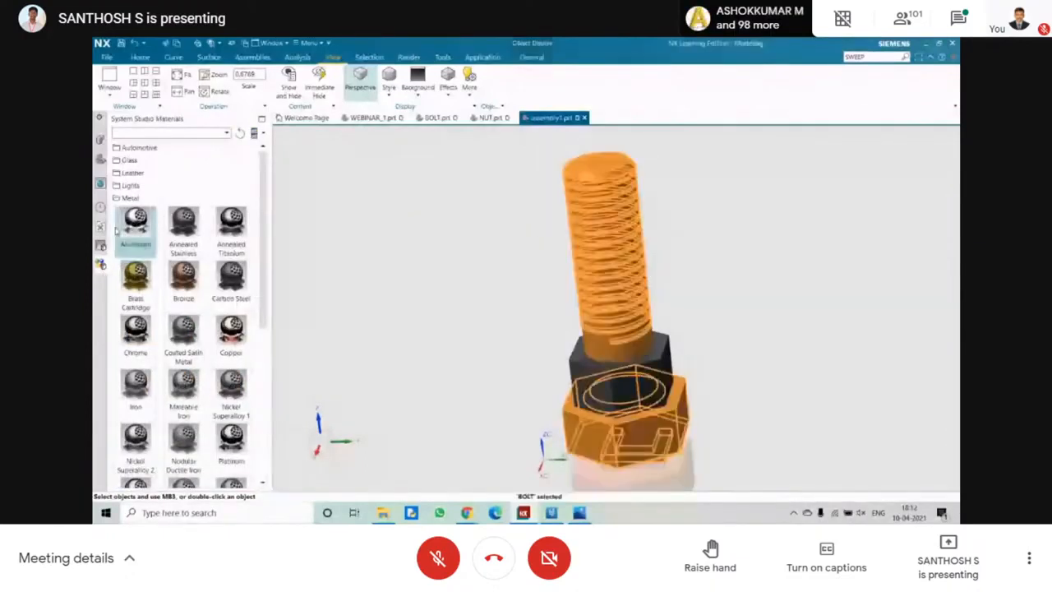
left_click(118, 233)
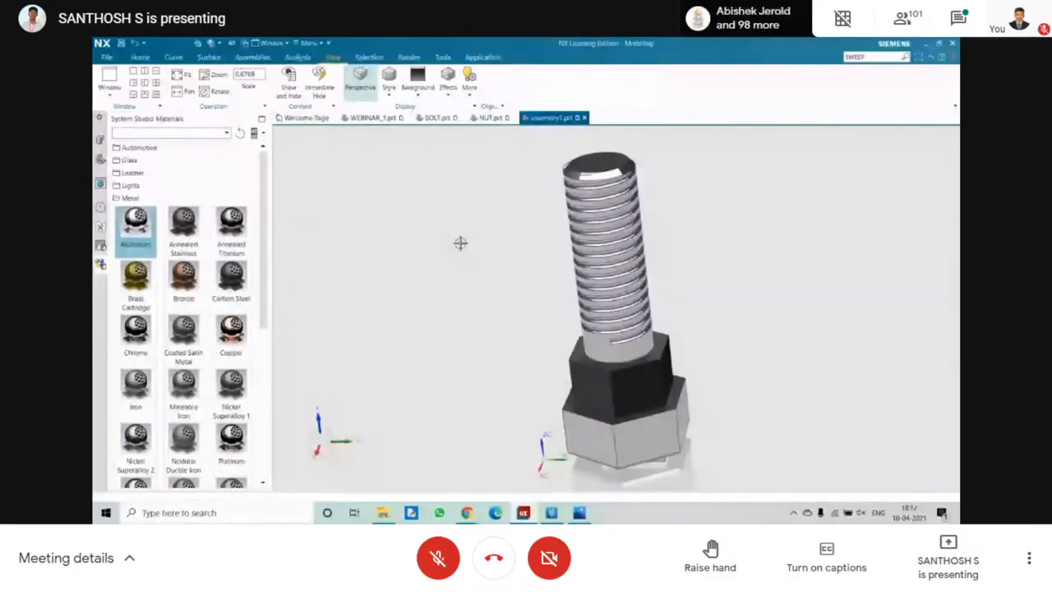
middle_click_drag(460, 243, 489, 239)
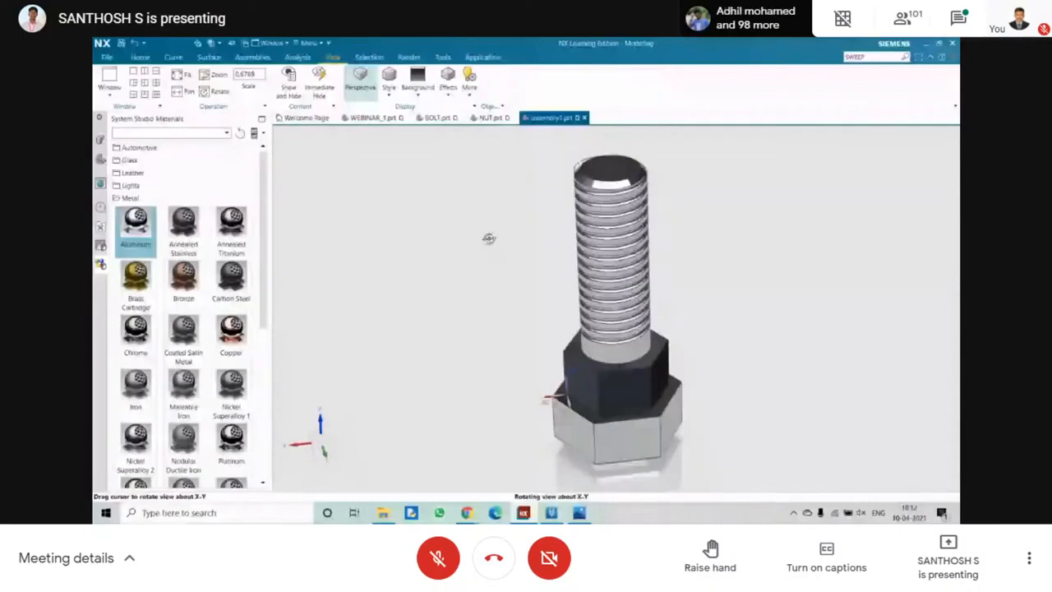
Apply the Copper metal studio material to the NUT component and look at the assembly from several angles.
left_click(616, 380)
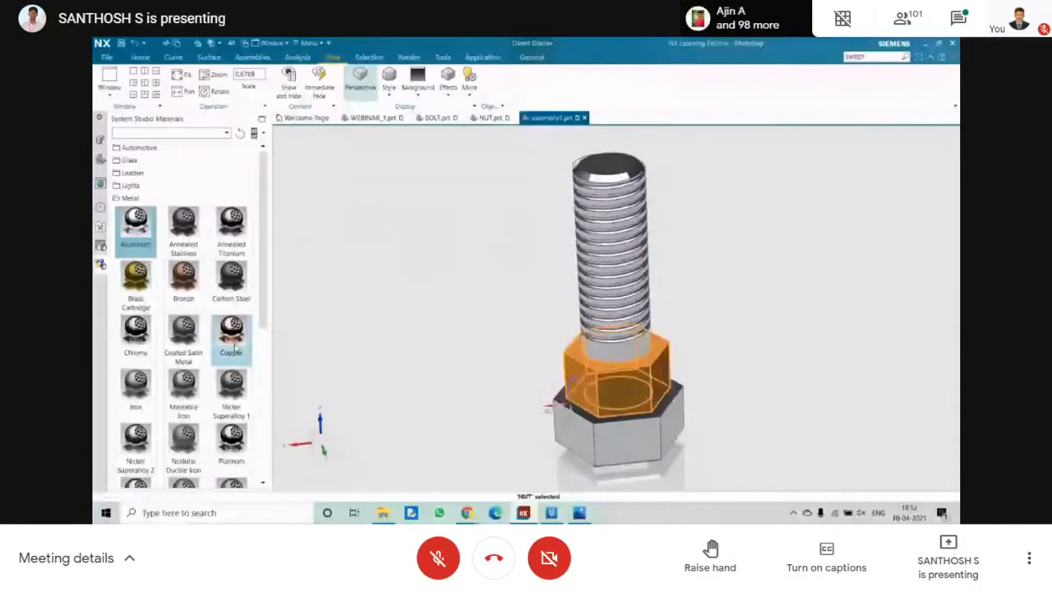
left_click(231, 337)
mouse_move(448, 338)
middle_mouse_down()
mouse_move(471, 331)
mouse_move(433, 352)
middle_mouse_up()
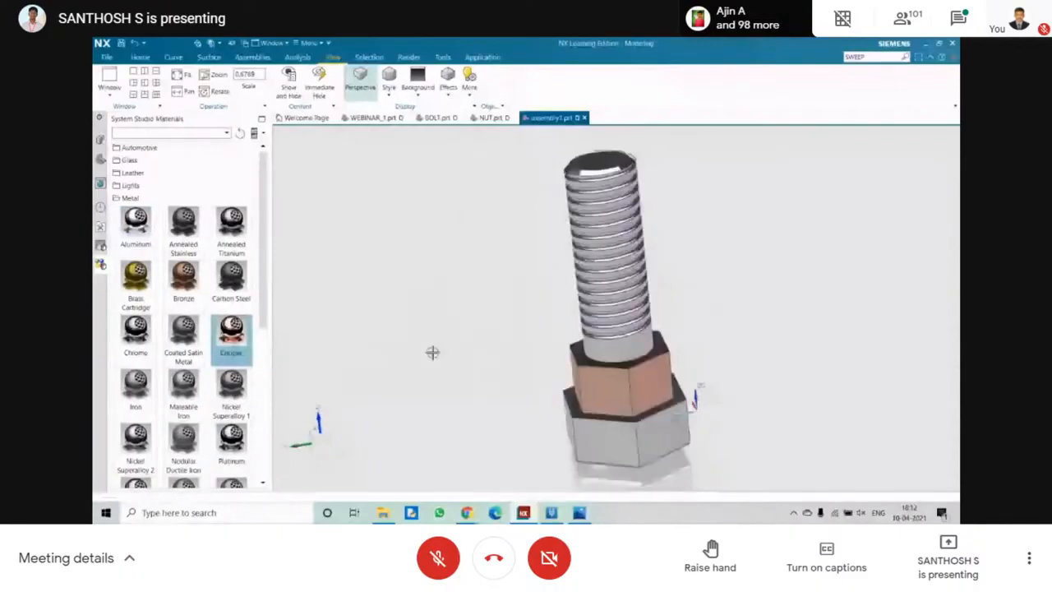
middle_click_drag(433, 352, 398, 310)
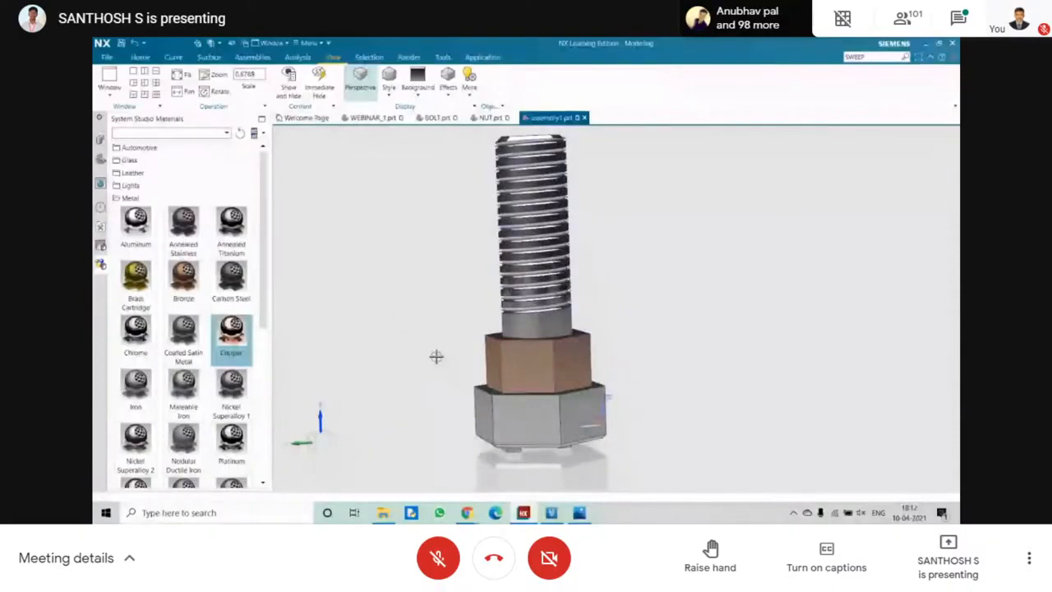
middle_click_drag(436, 356, 441, 336)
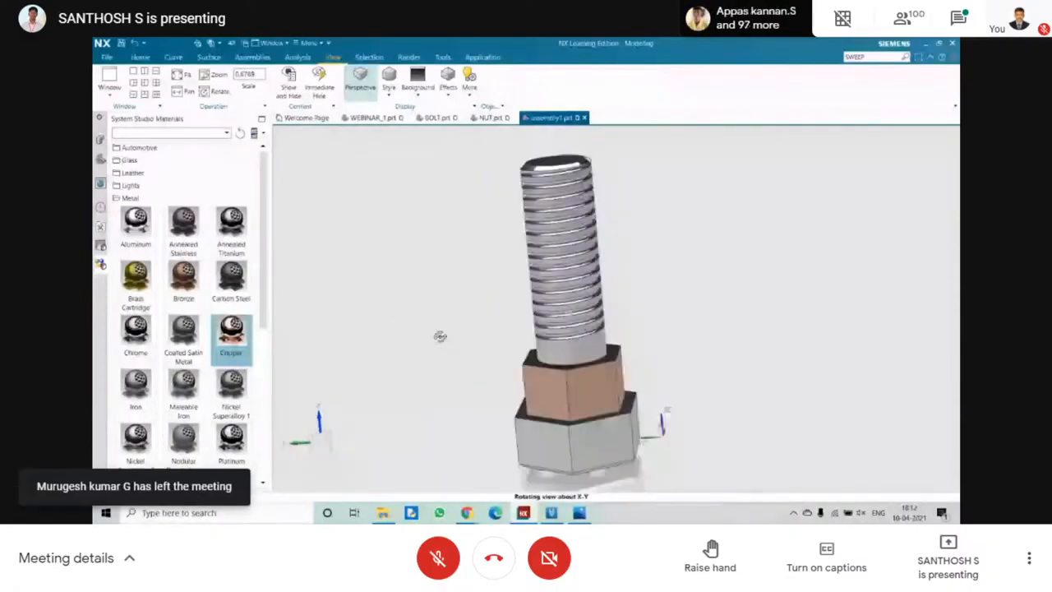
middle_click_drag(440, 336, 444, 332)
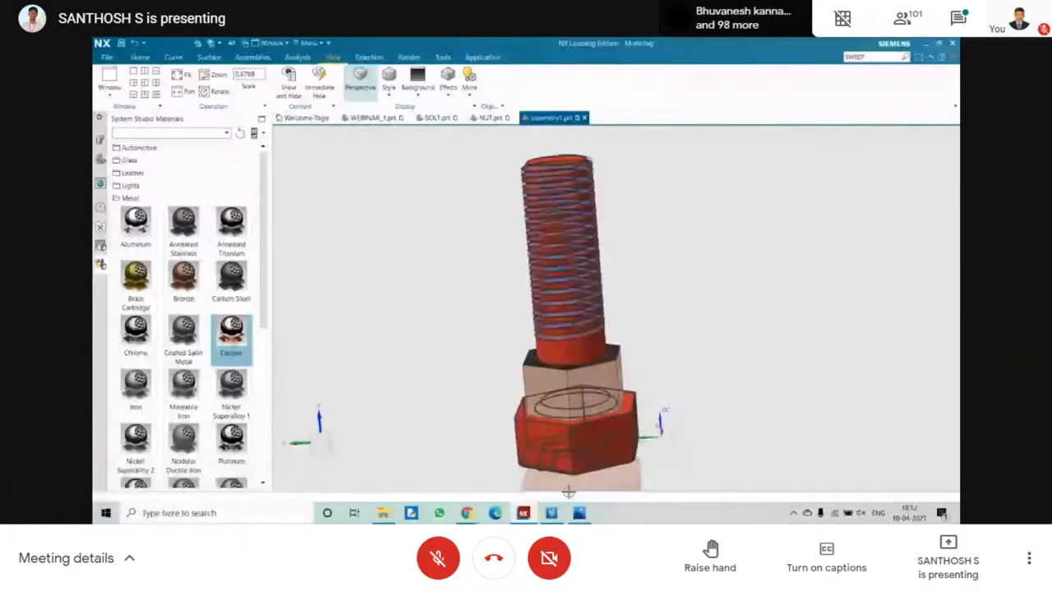
Switch to the Photos window to view the reference image.
left_click(580, 513)
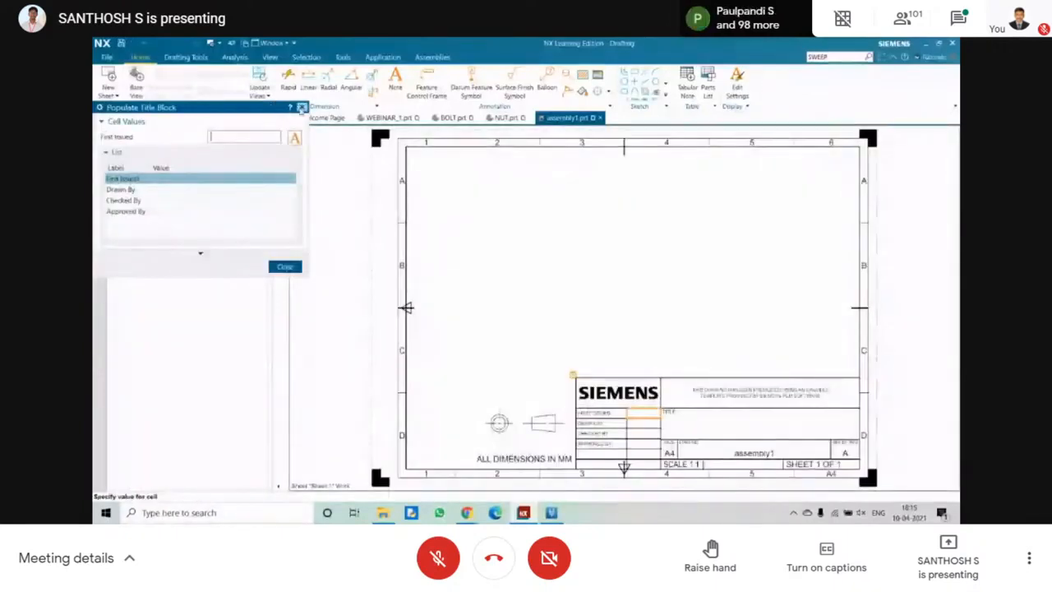
Skip the title block values, place a Top base view in the A4 sheet's upper-left area, and project side, front and angled views from it.
left_click(302, 107)
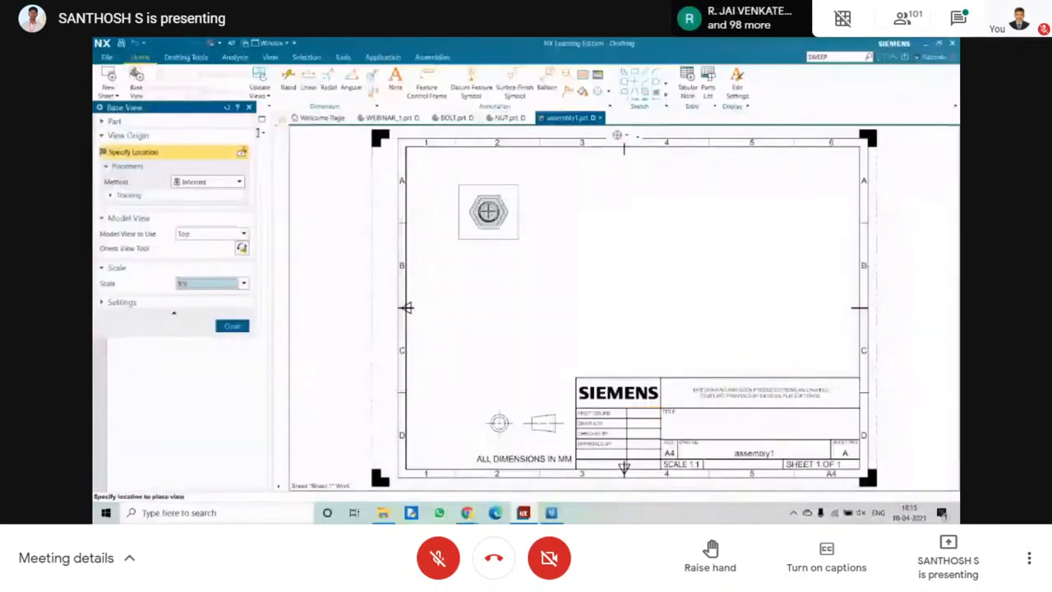
left_click(474, 185)
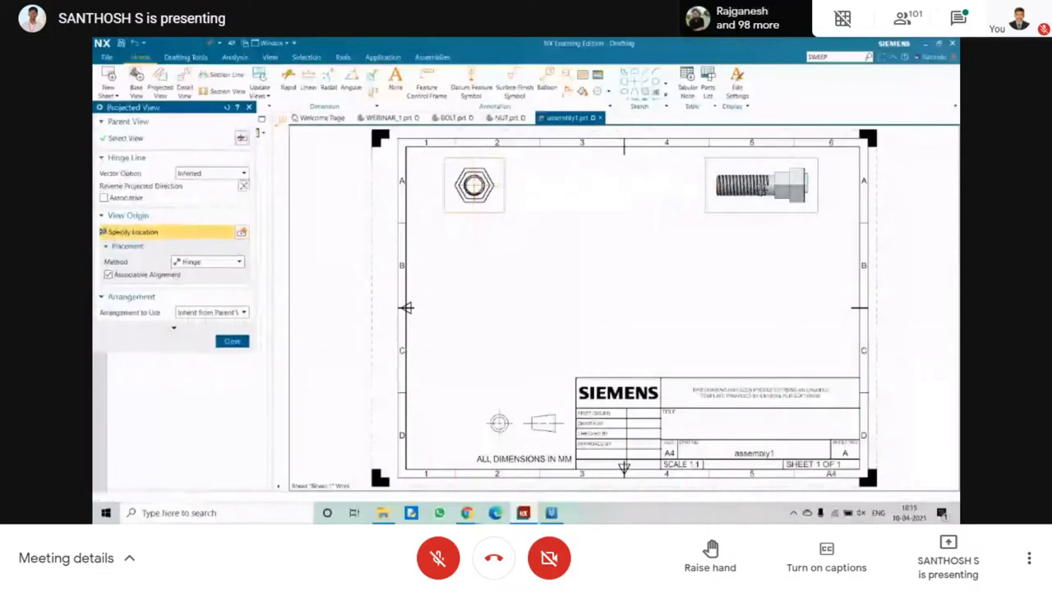
left_click(761, 185)
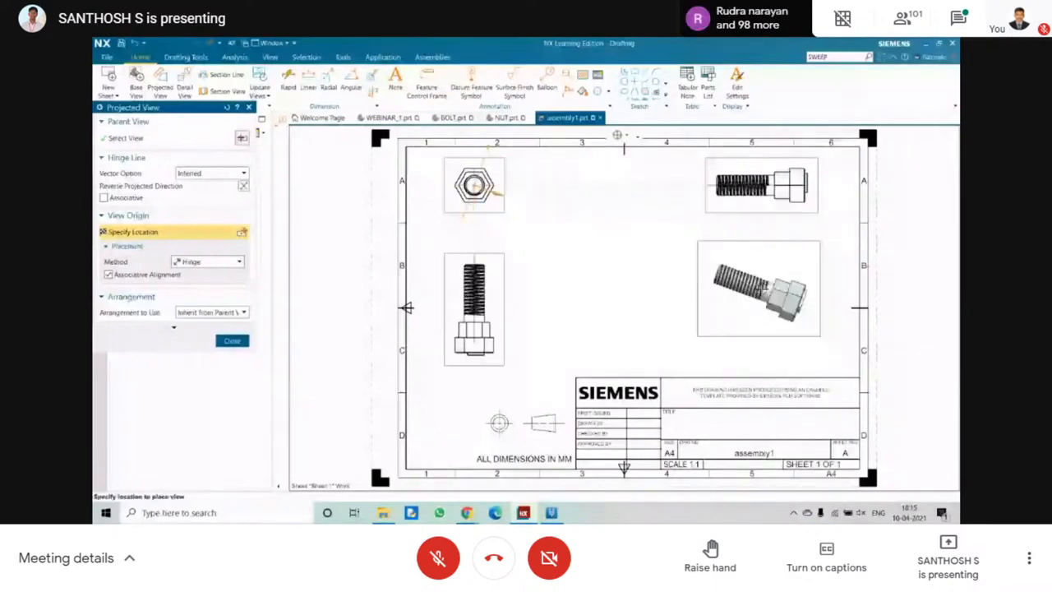
left_click(664, 303)
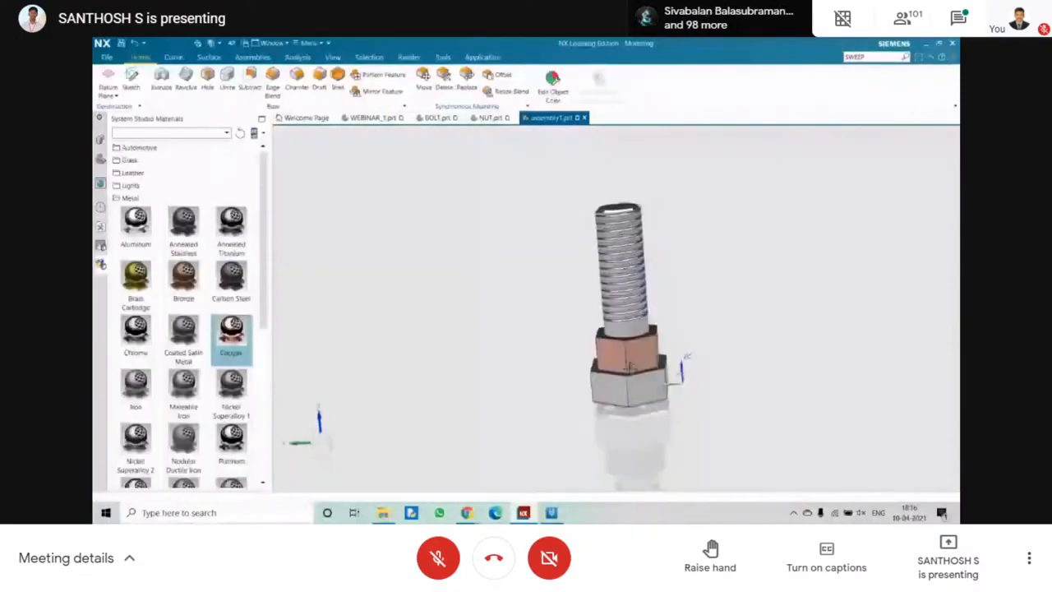
Change the NUT component's studio material to Aluminum.
left_click(136, 228)
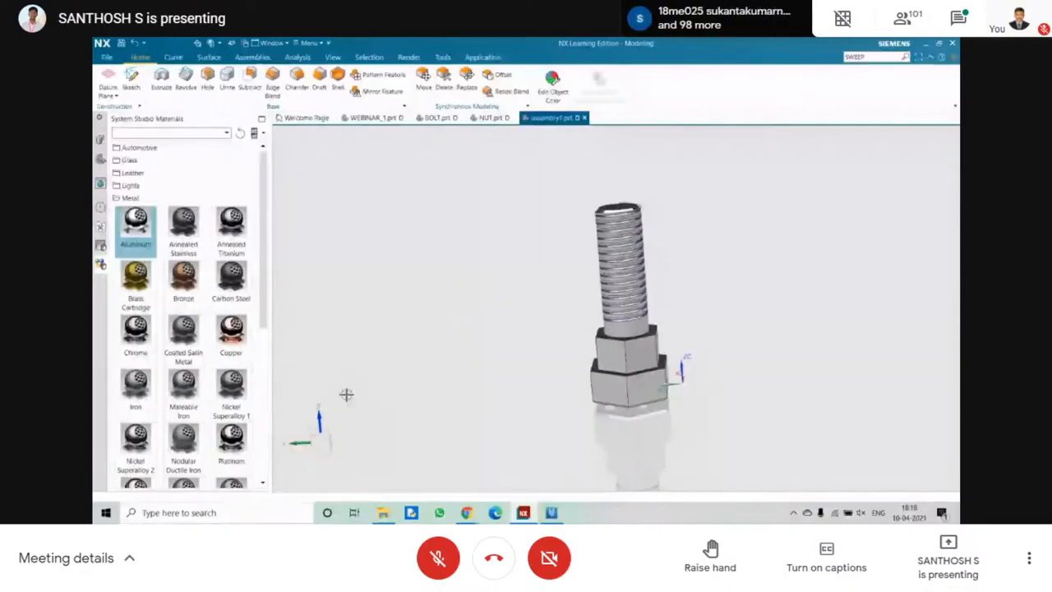
middle_click_drag(346, 394, 460, 296)
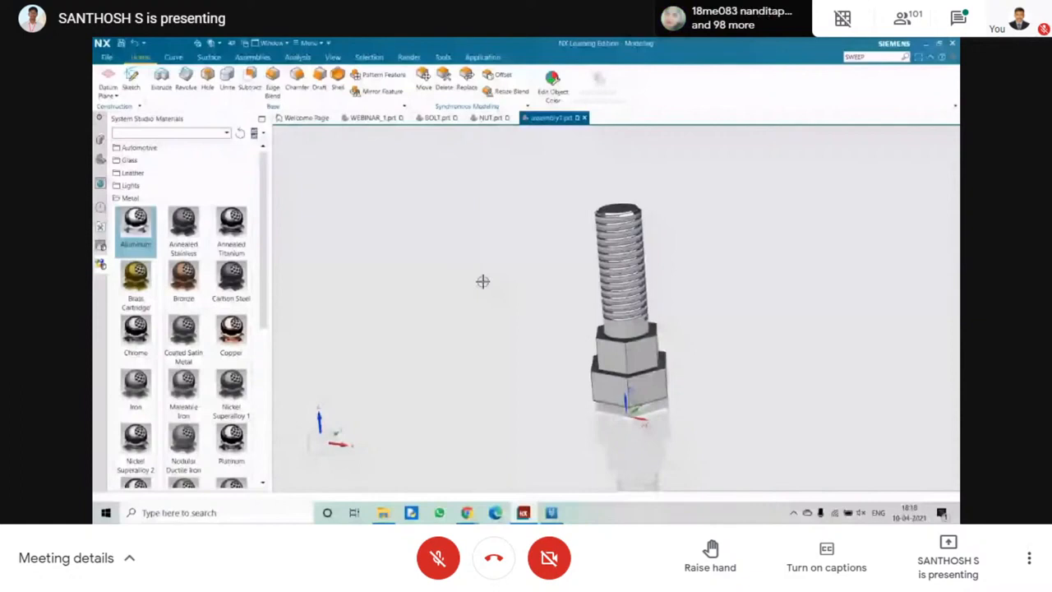
scroll(483, 282, "up", 1)
scroll(487, 281, "up", 1)
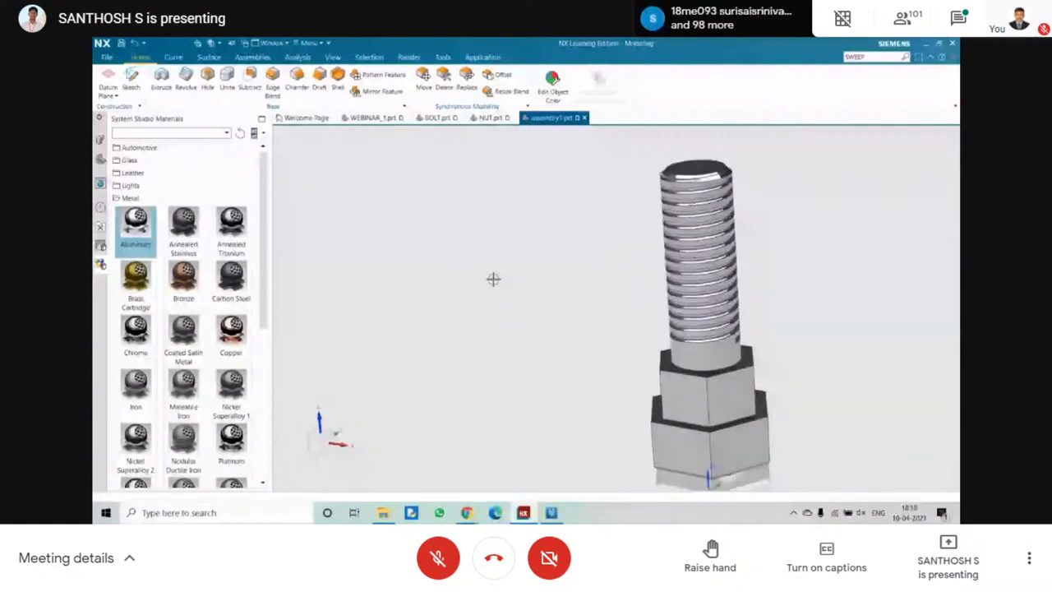
scroll(386, 262, "down", 1)
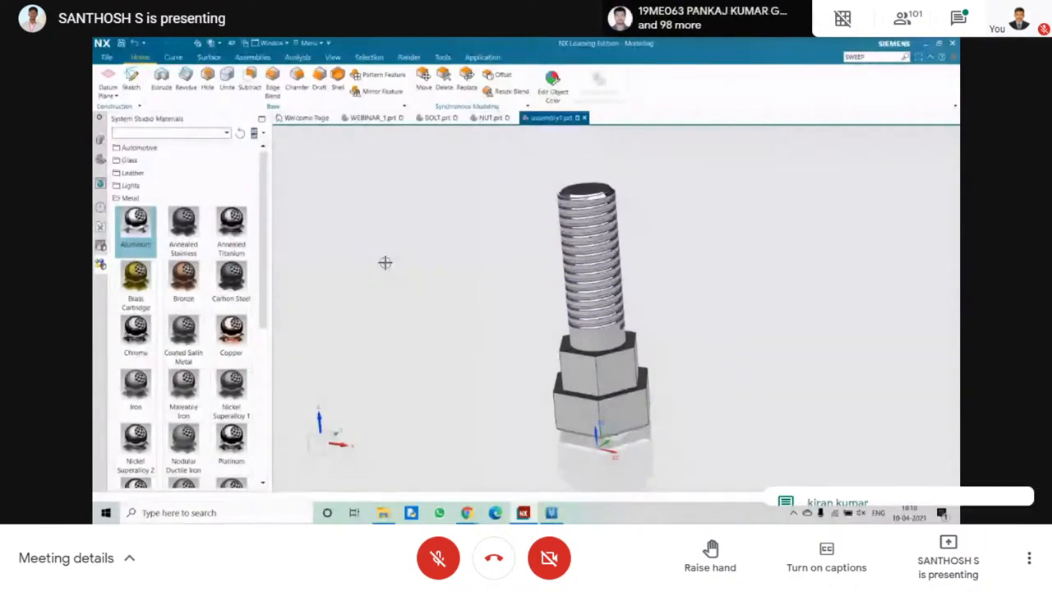
Add a second NUT component to the assembly from the NUT part file on STORAGE (D:).
left_click(252, 57)
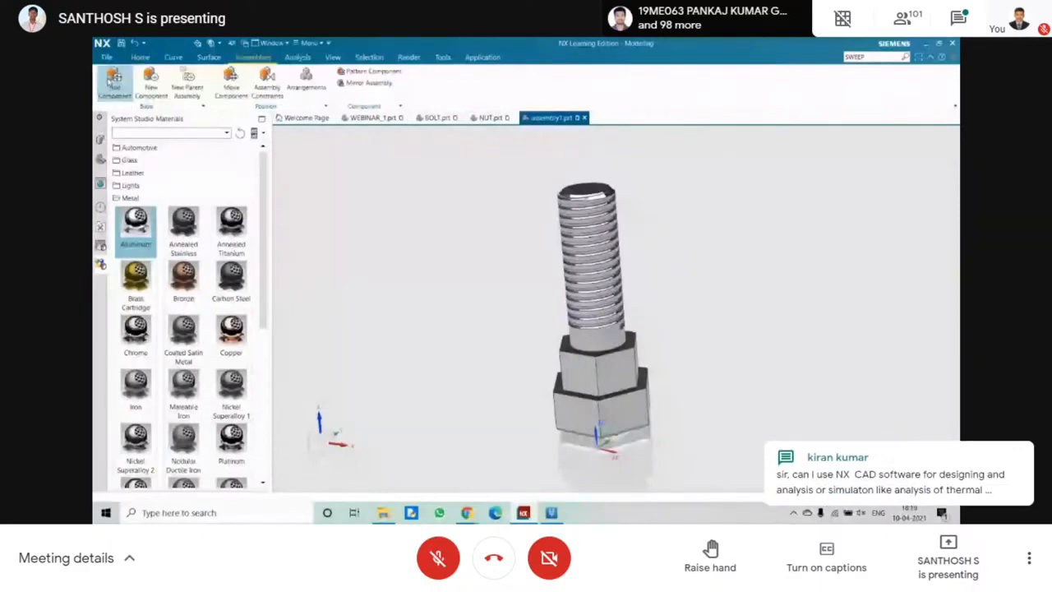
mouse_move(386, 215)
middle_mouse_down()
mouse_move(408, 220)
mouse_move(379, 231)
middle_mouse_up()
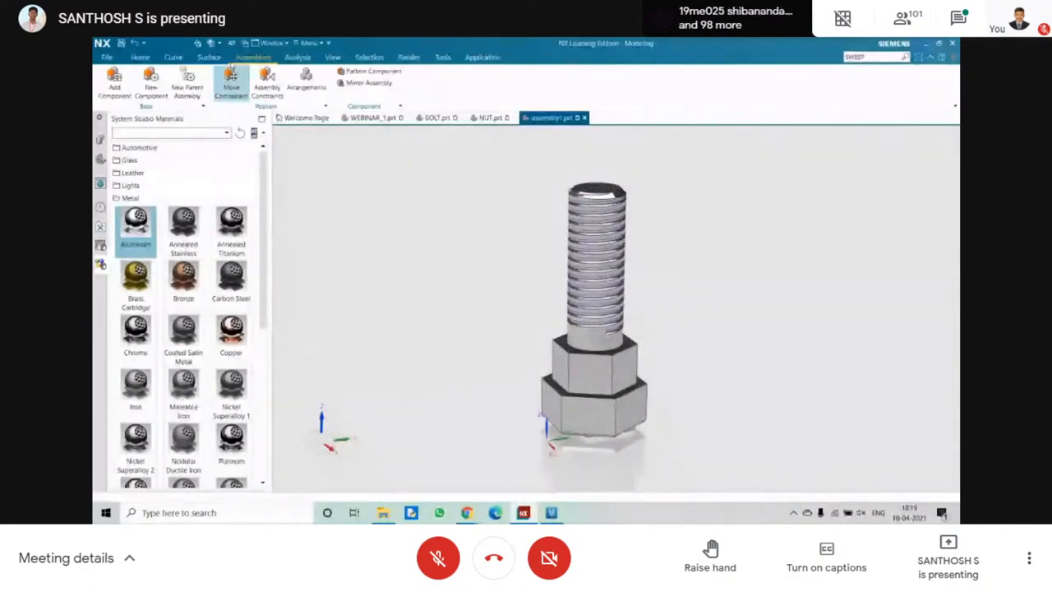
left_click(115, 82)
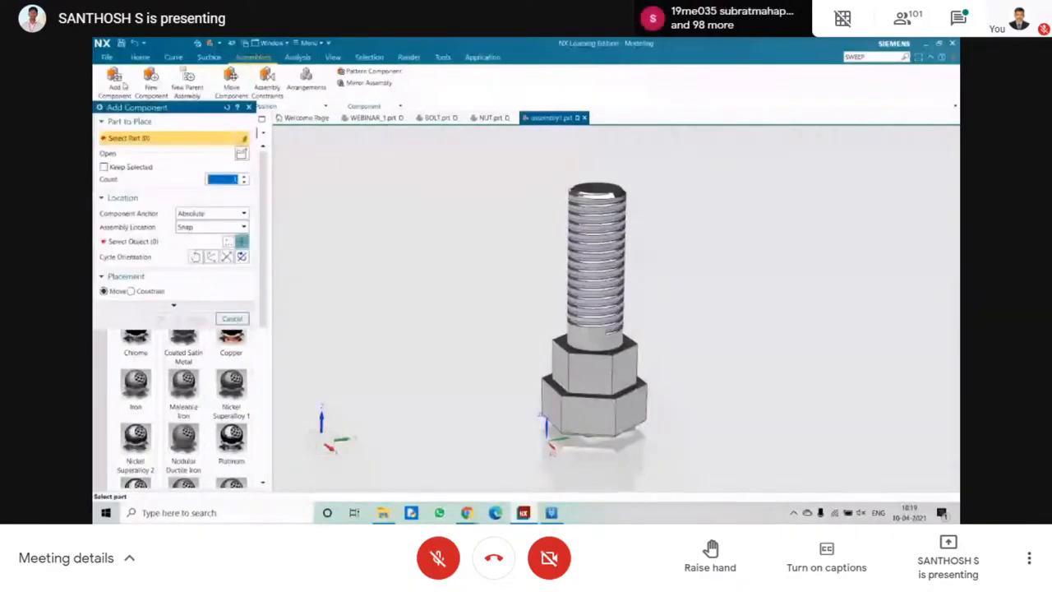
left_click(242, 154)
left_click(544, 292)
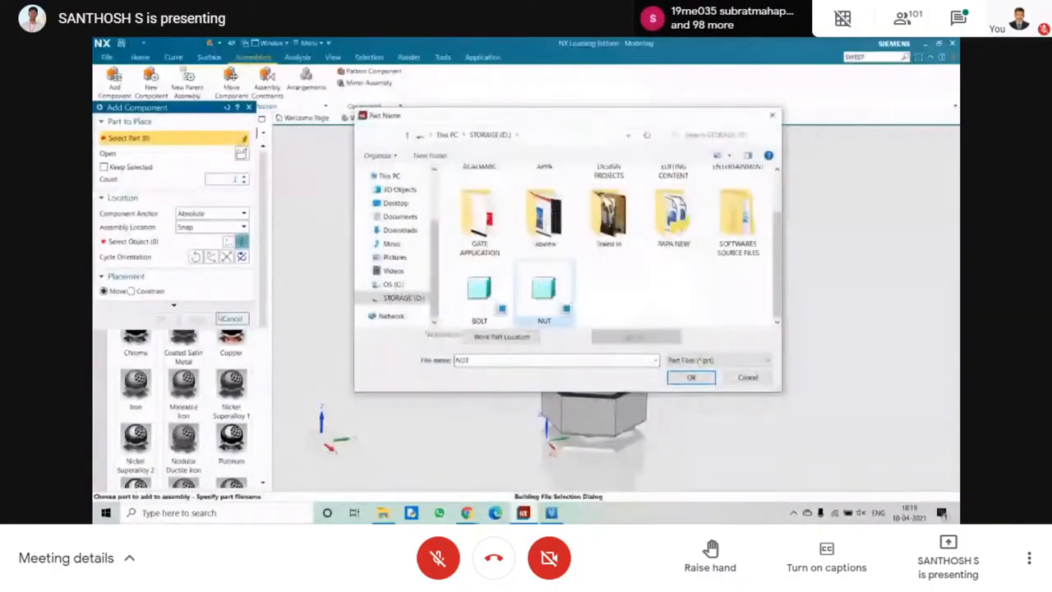
left_click(691, 377)
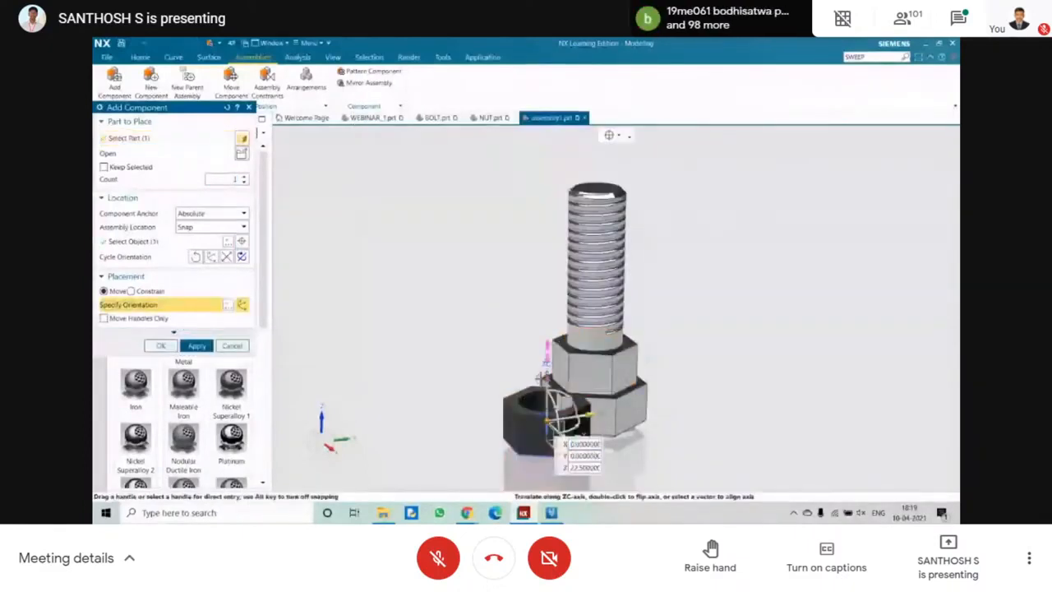
Move the new nut clear of the bolt, beside the first nut, and place it there.
left_click_drag(535, 375, 529, 258)
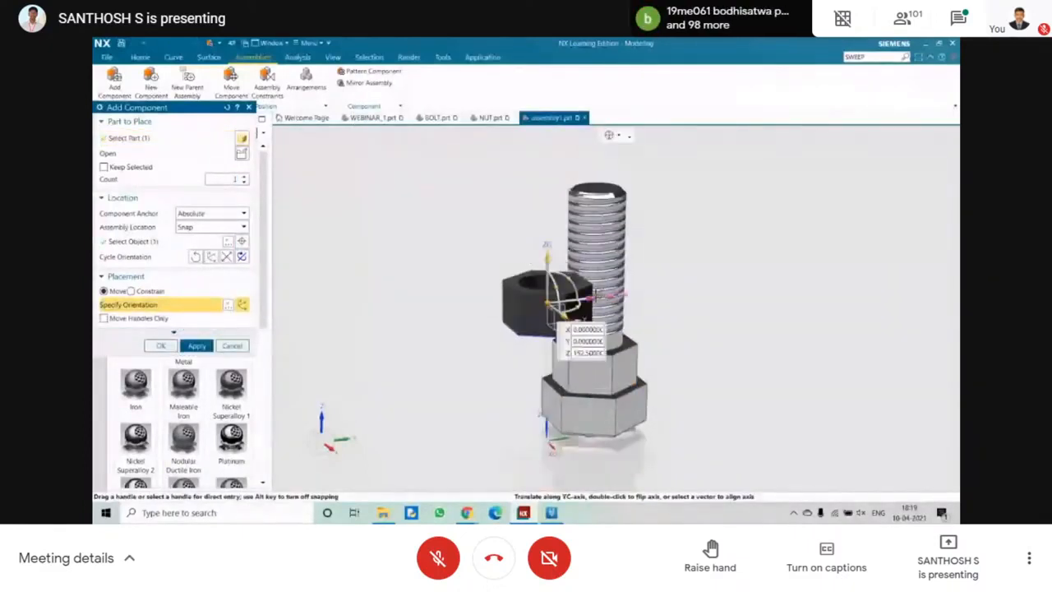
left_click_drag(588, 299, 647, 300)
middle_click_drag(662, 231, 665, 260)
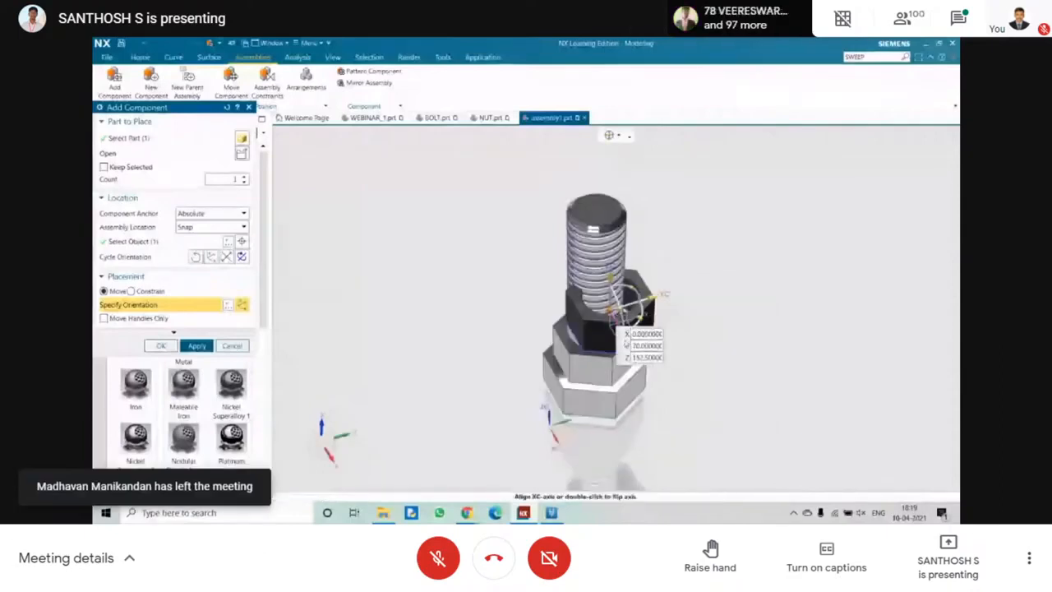
left_click_drag(611, 311, 550, 363)
left_click(625, 356)
left_click(162, 347)
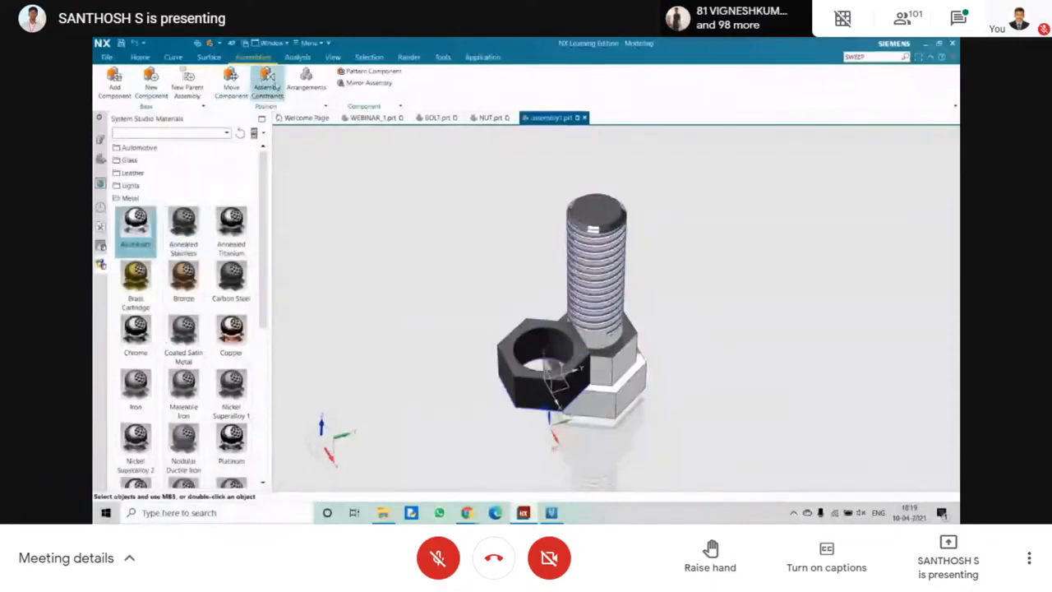
Apply a Touch/Align constraint between the new nut's hole centerline and the bolt's centerline.
left_click(267, 82)
scroll(515, 306, "down", 2)
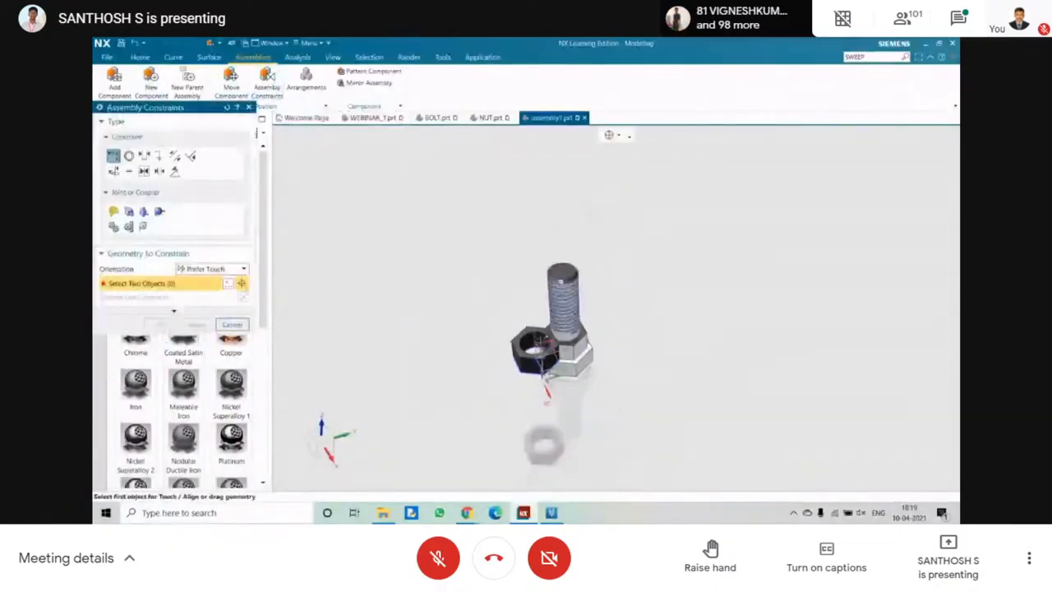
scroll(522, 329, "up", 5)
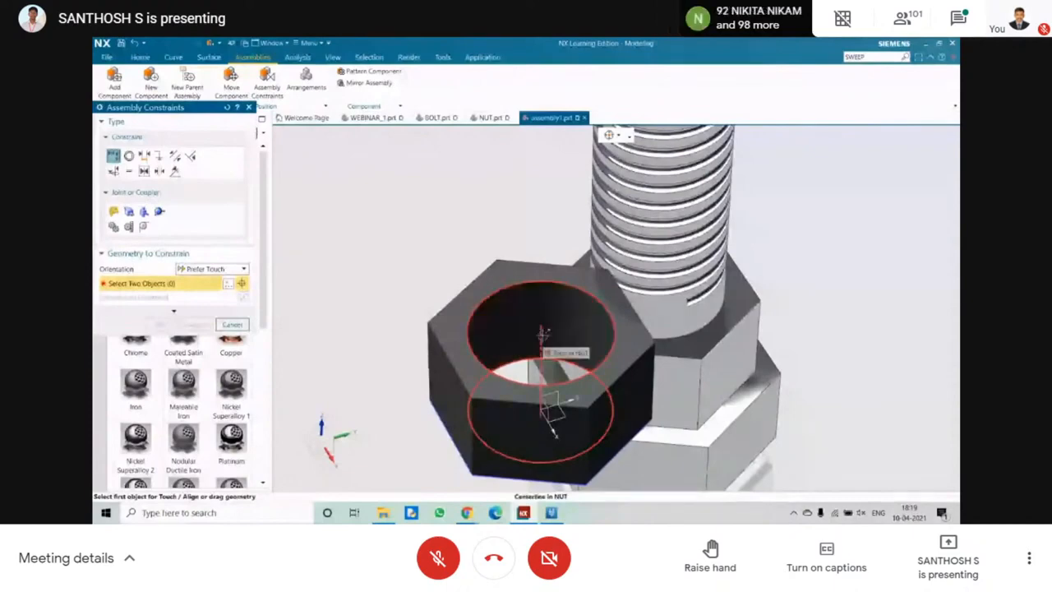
left_click(536, 337)
scroll(541, 320, "up", 5)
scroll(541, 321, "down", 6)
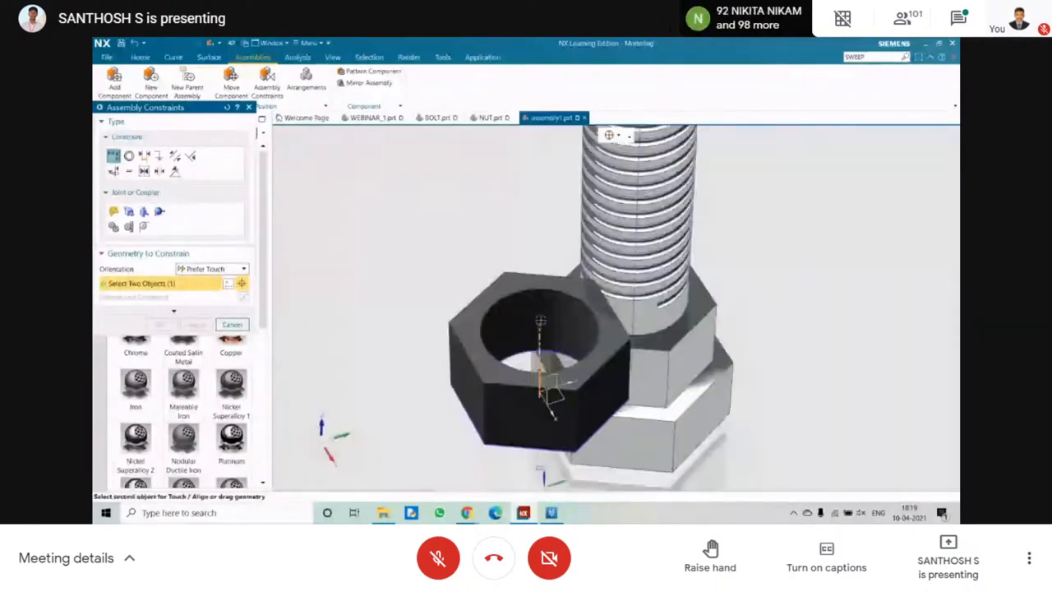
scroll(600, 303, "up", 3)
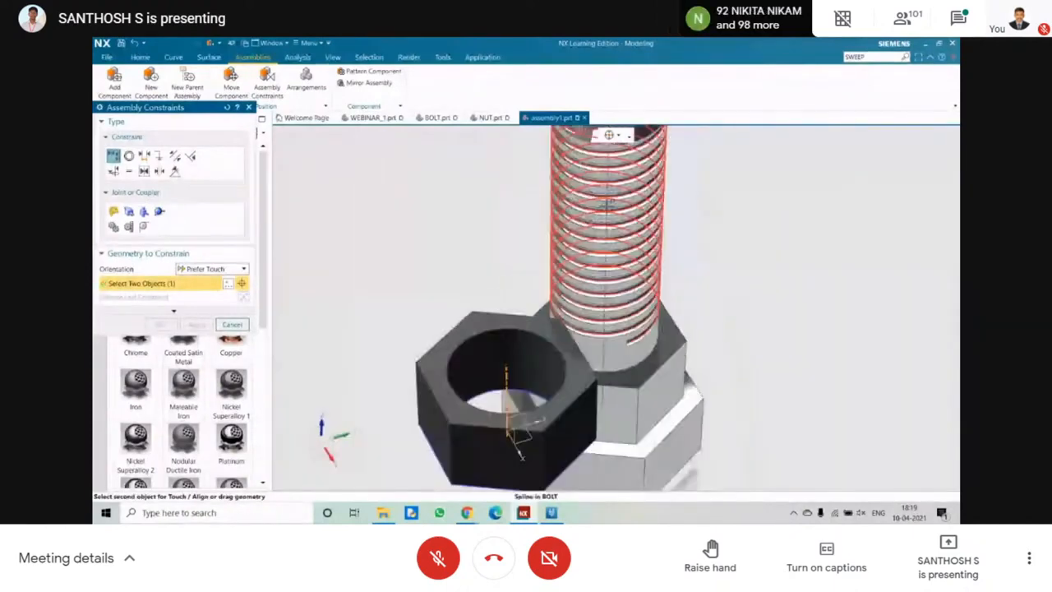
left_click(603, 345)
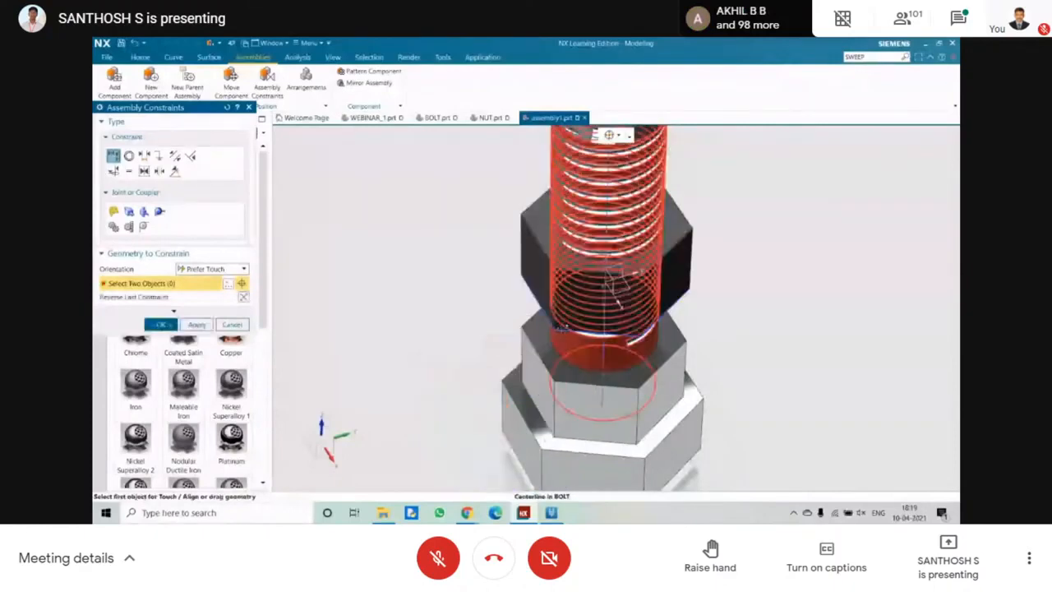
middle_click_drag(467, 284, 460, 258)
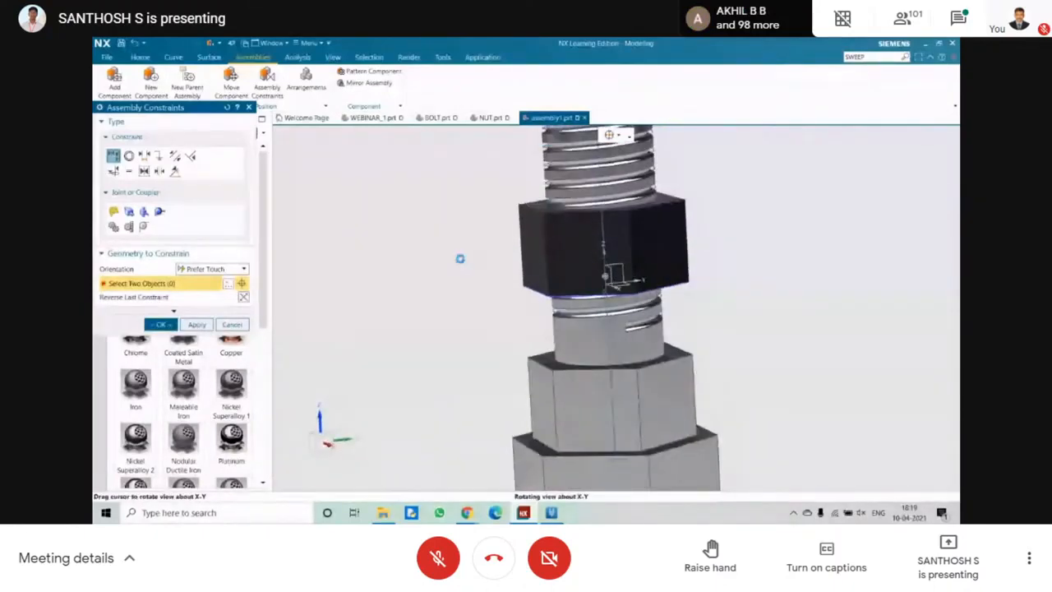
left_click(198, 324)
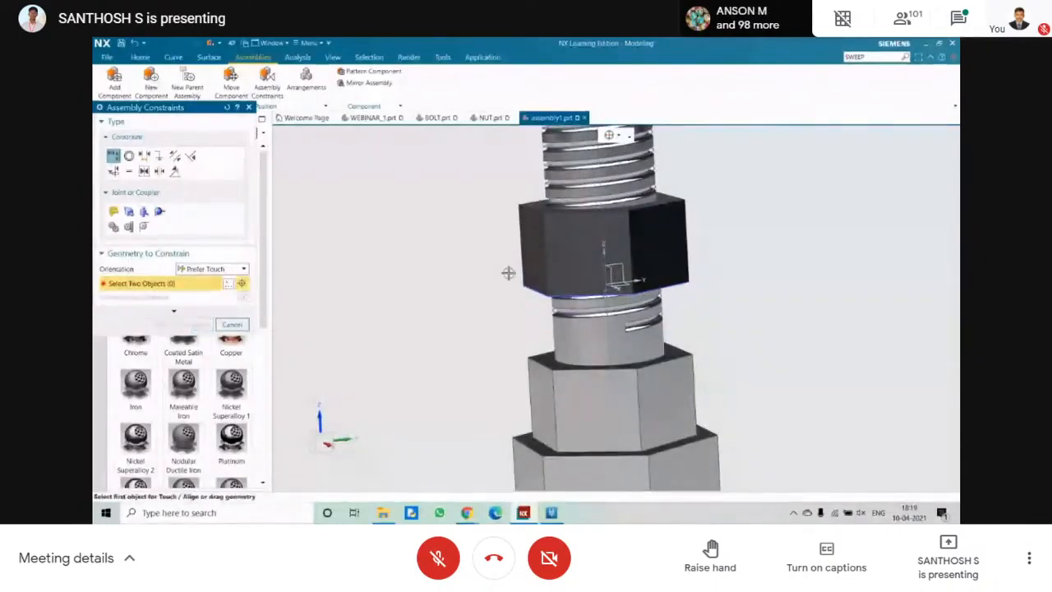
Constrain the new nut's lower face to touch the first nut's upper face.
middle_click_drag(508, 272, 502, 249)
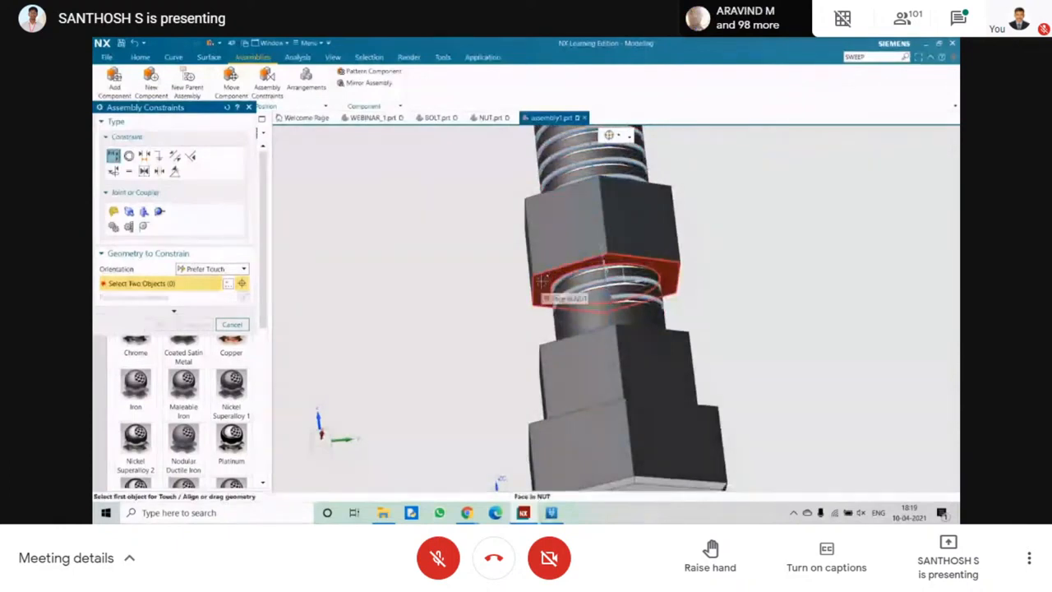
left_click(542, 280)
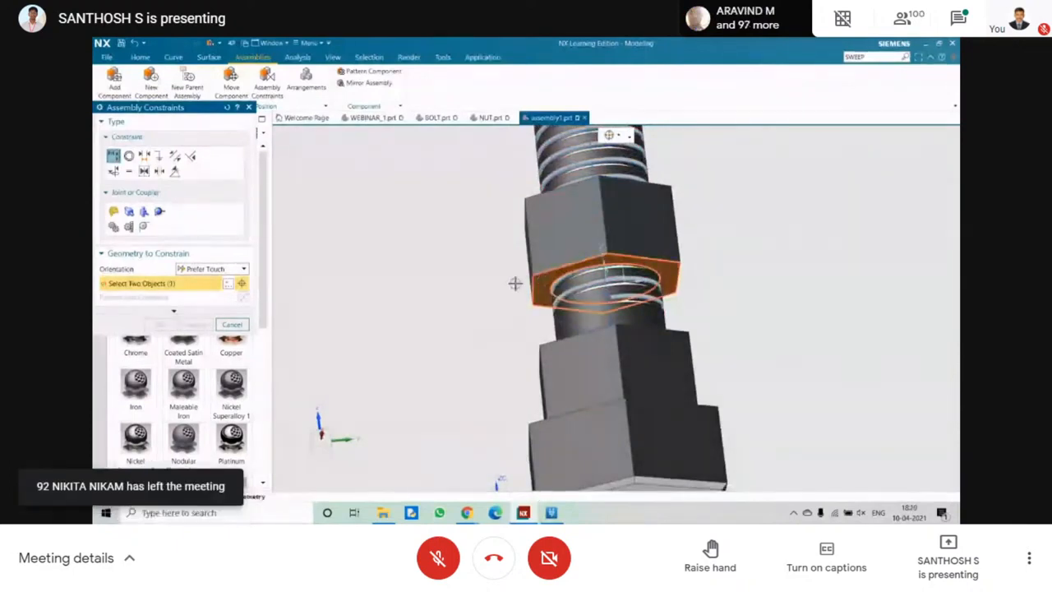
middle_click_drag(514, 282, 551, 344)
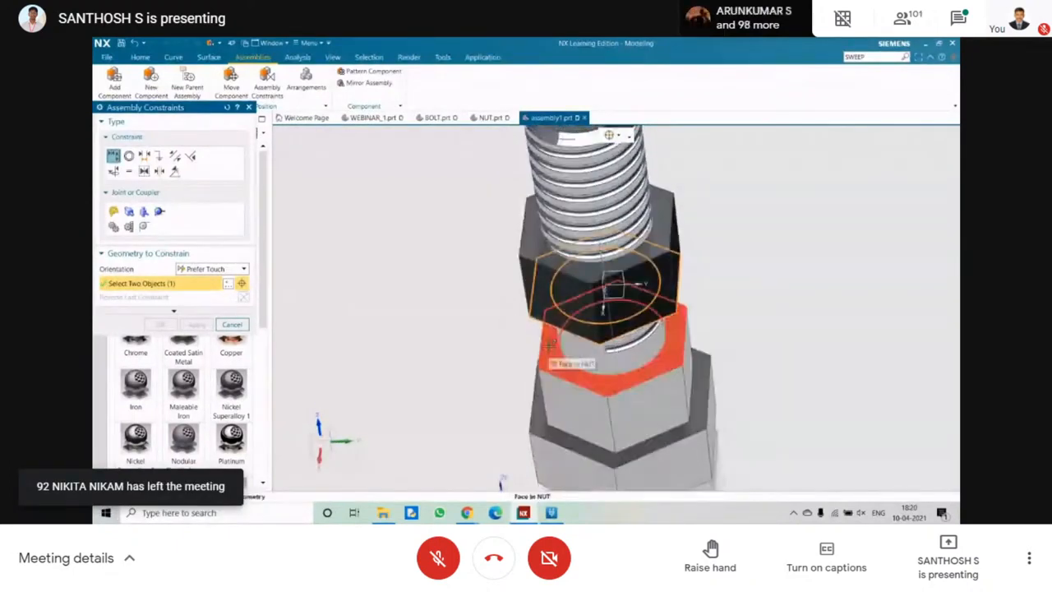
left_click(551, 350)
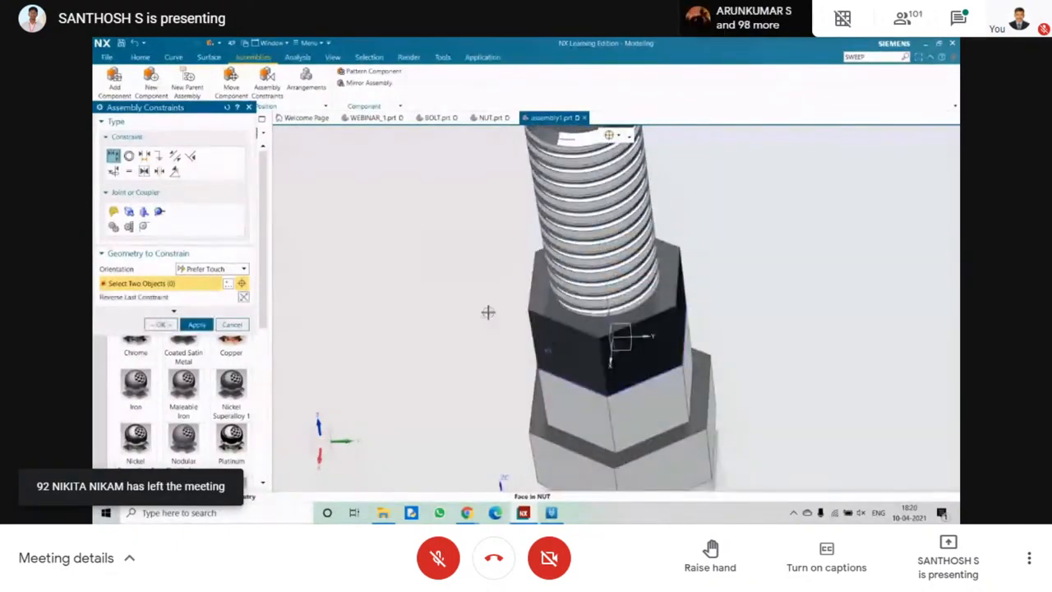
left_click(165, 324)
Examine the contact between the two stacked nuts up close and the whole assembly from several angles.
scroll(463, 305, "down", 3)
middle_click_drag(462, 305, 491, 291)
scroll(539, 354, "down", 2)
scroll(539, 353, "up", 5)
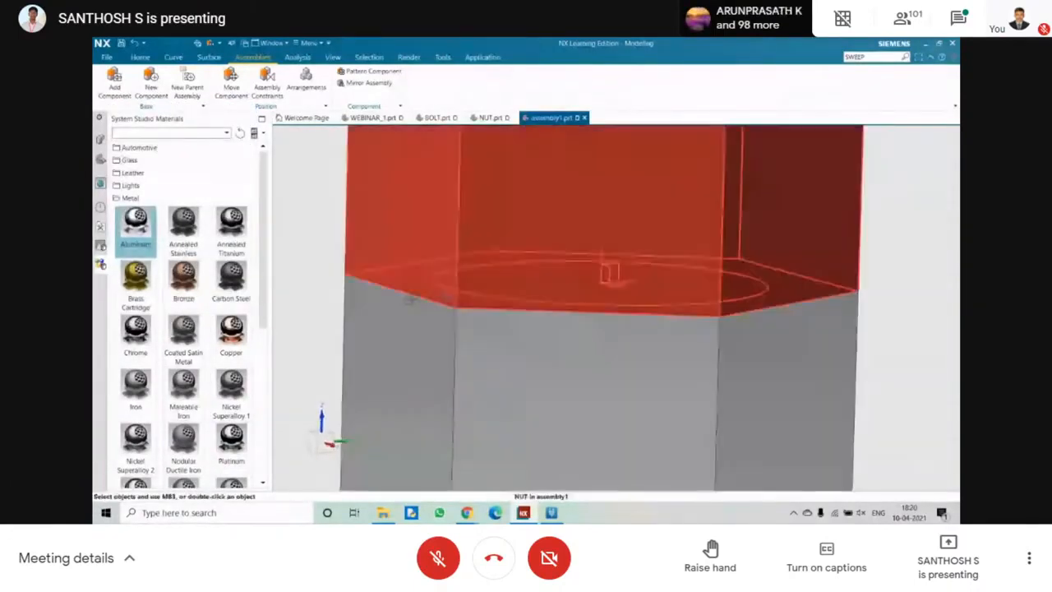
scroll(429, 304, "down", 4)
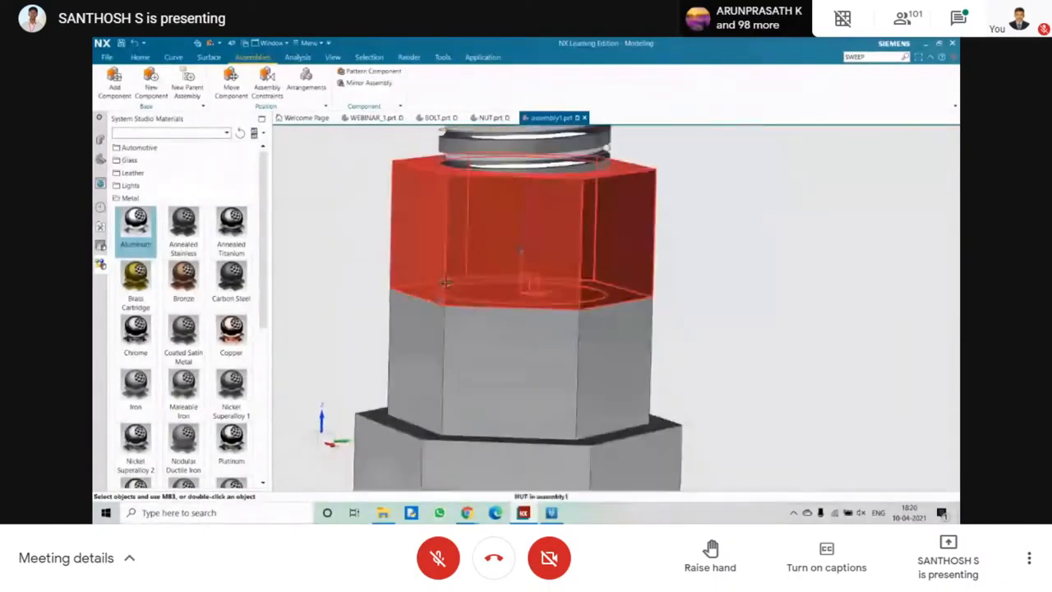
scroll(439, 329, "up", 9)
scroll(466, 365, "down", 5)
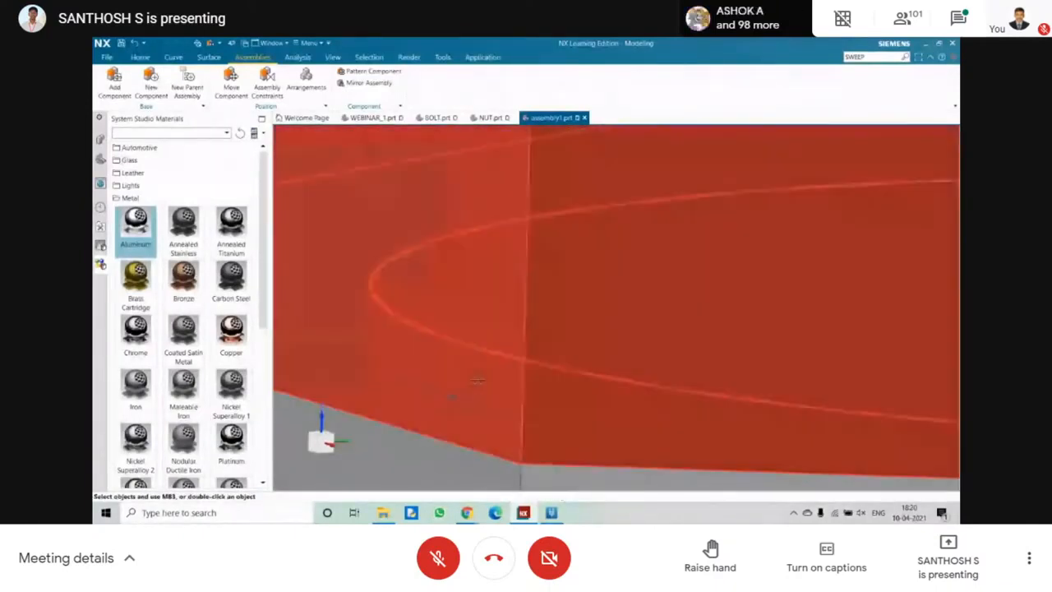
middle_click_drag(466, 365, 502, 353)
scroll(365, 296, "down", 3)
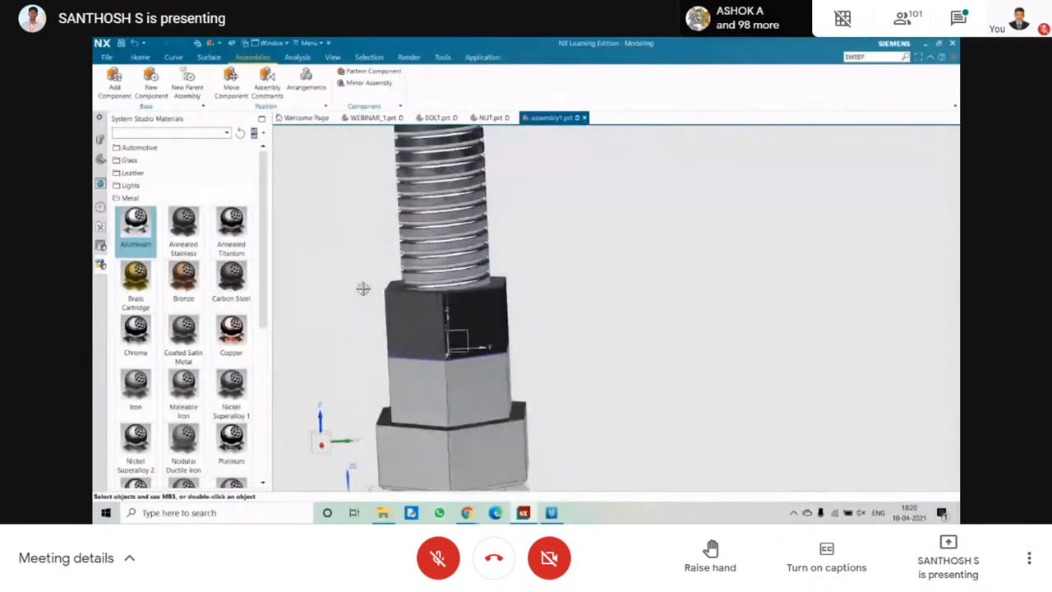
middle_click_drag(363, 289, 395, 298)
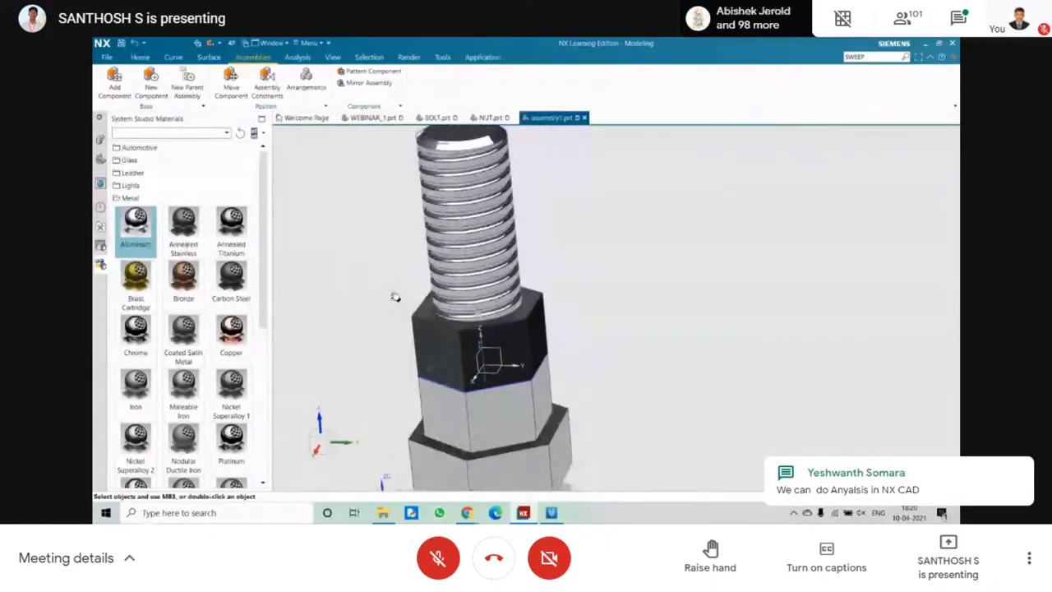
scroll(400, 302, "down", 2)
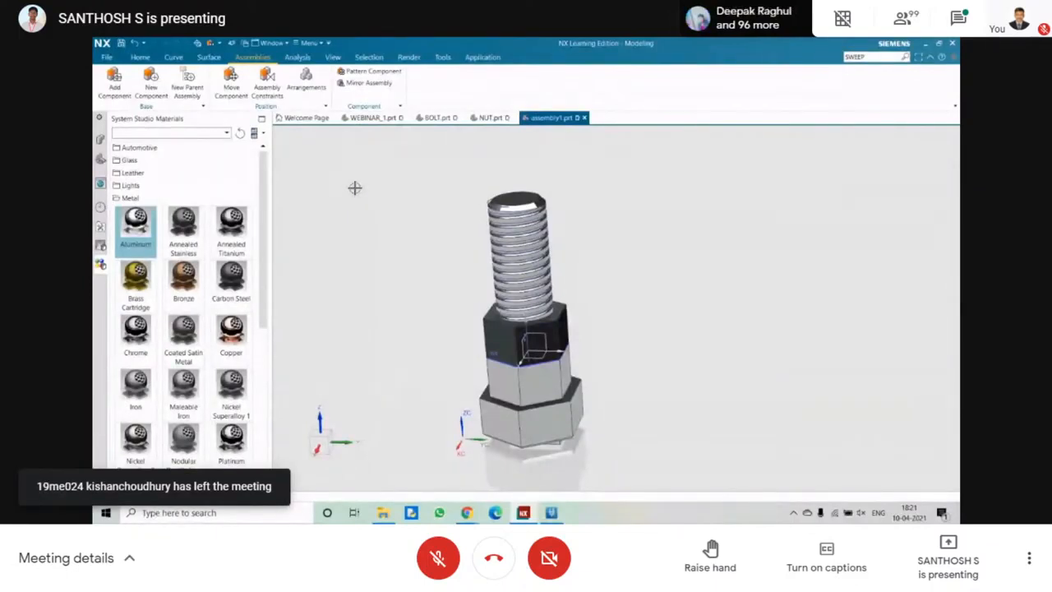
middle_click_drag(360, 188, 411, 166, "shift")
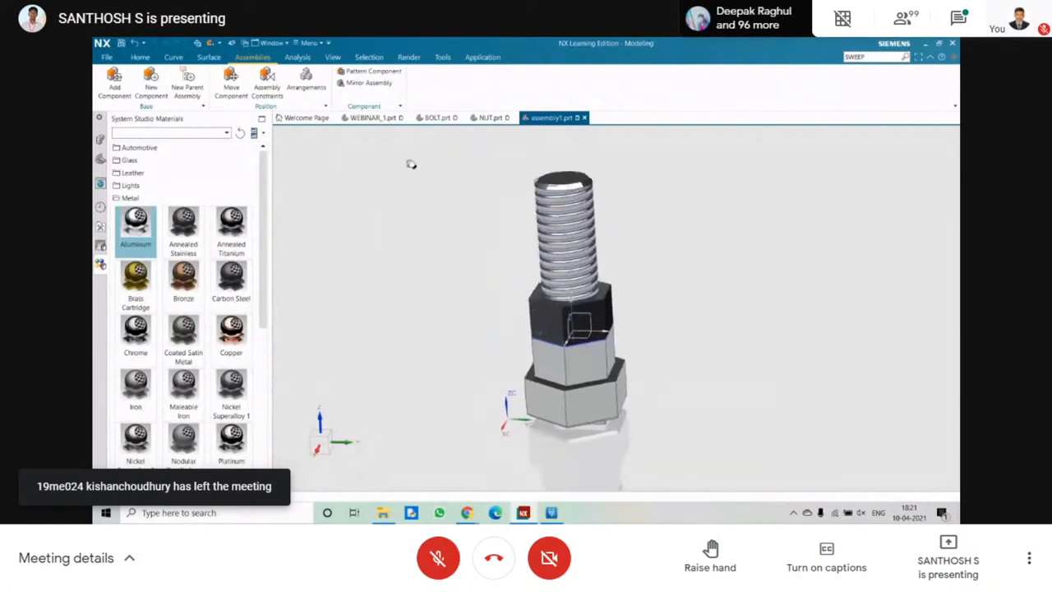
left_click(483, 58)
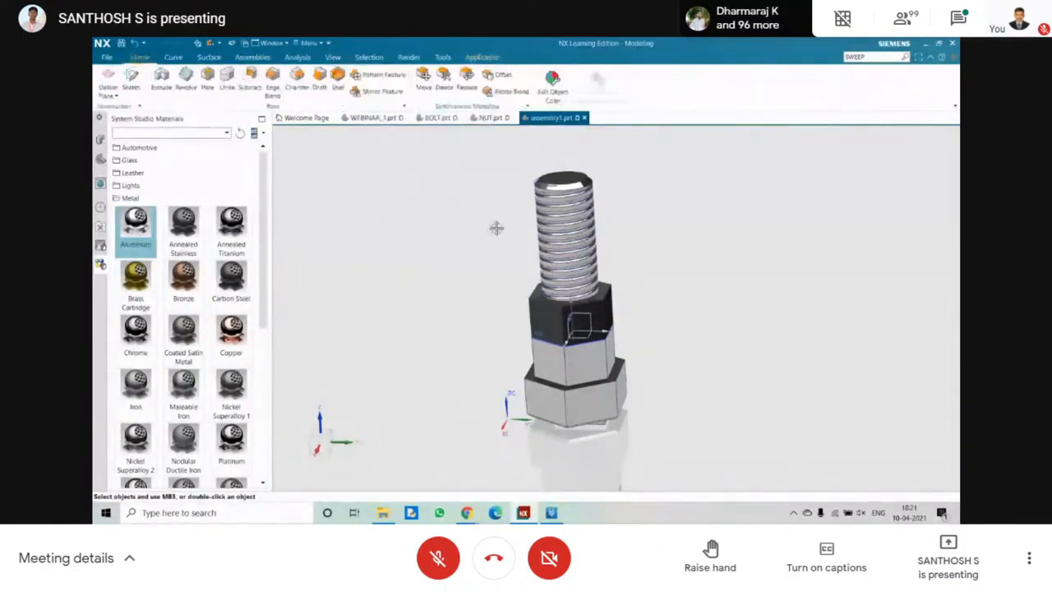
mouse_move(495, 228)
middle_mouse_down()
mouse_move(465, 219)
mouse_move(493, 217)
middle_mouse_up()
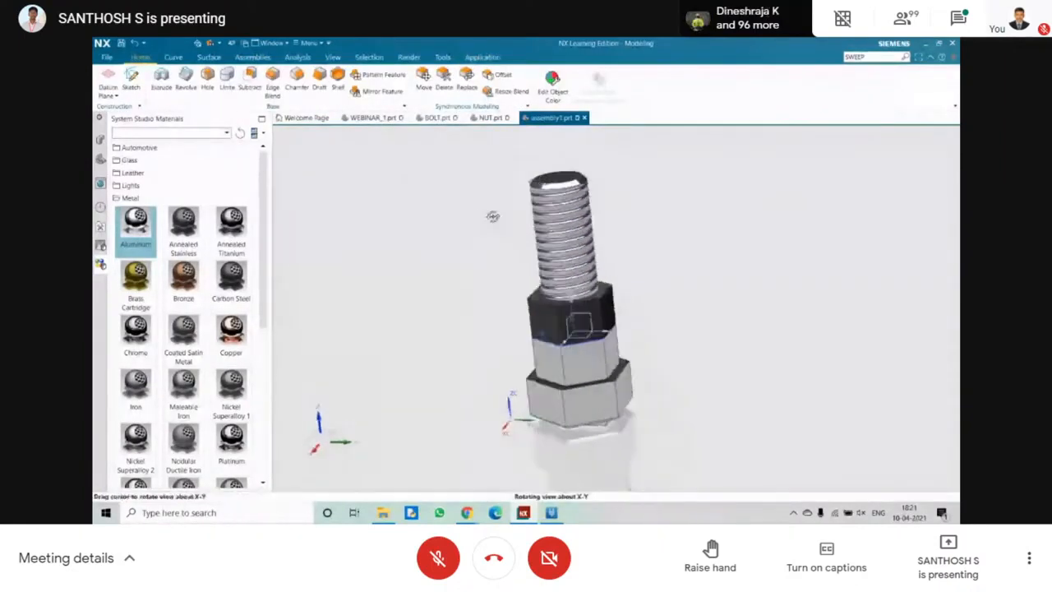
left_click(319, 443)
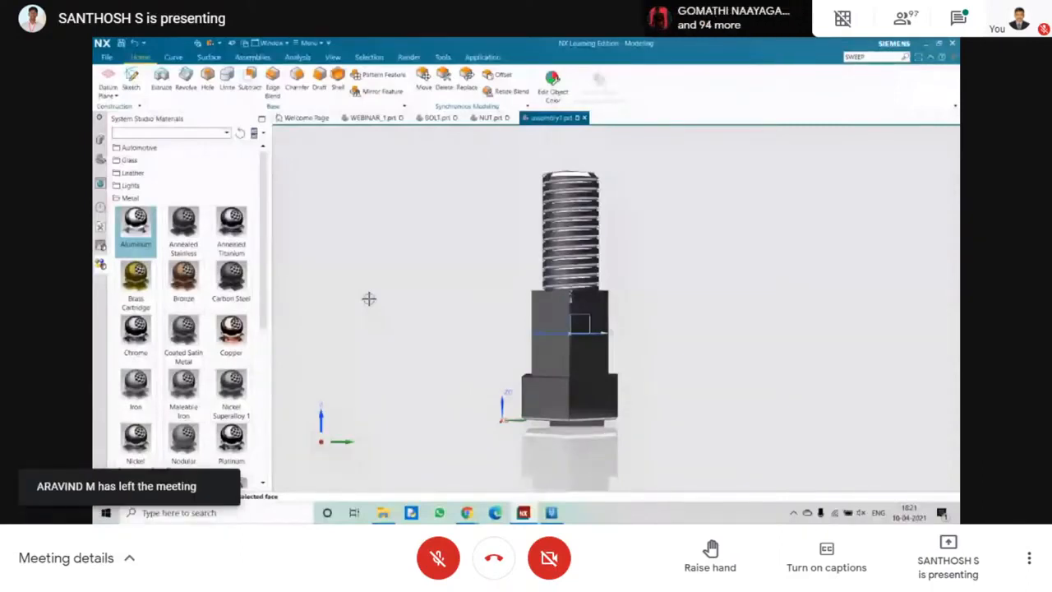
middle_click_drag(369, 298, 339, 313)
Start an STL export of the assembly and set the output file to assembly1 on the D: drive.
left_click(107, 56)
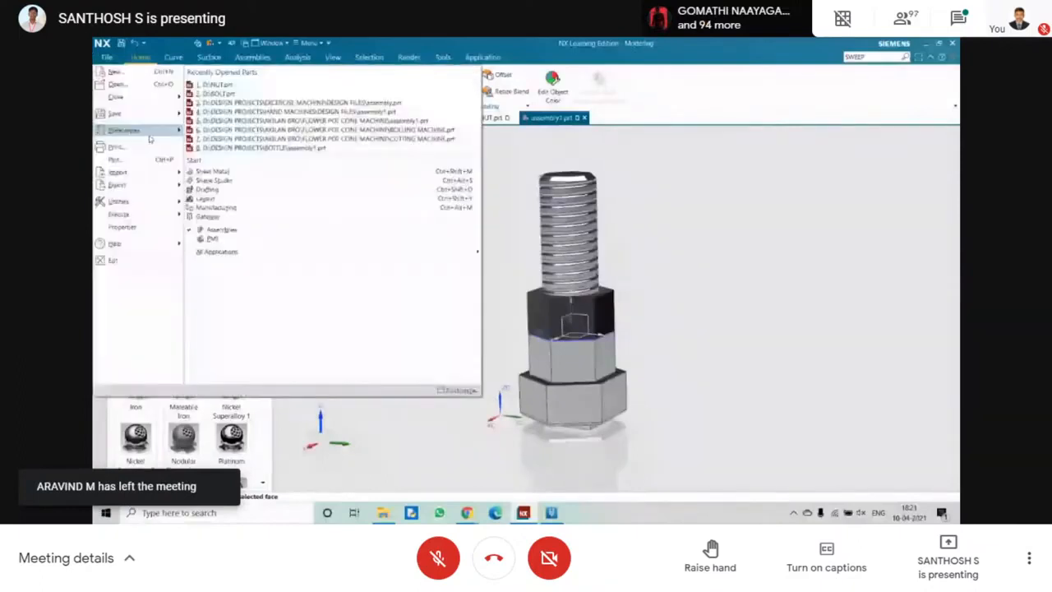
mouse_move(163, 188)
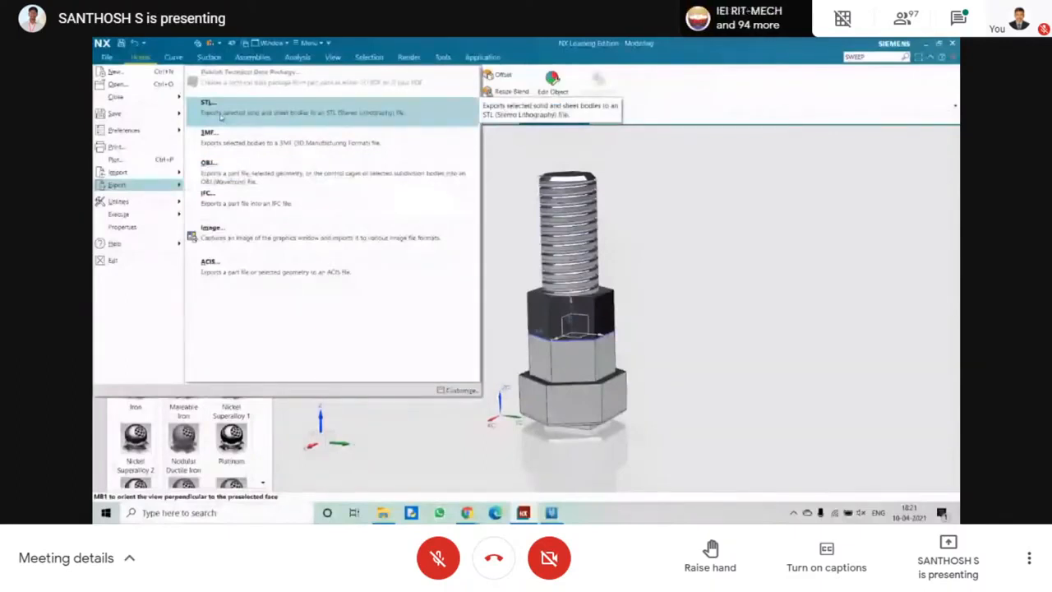
left_click(220, 116)
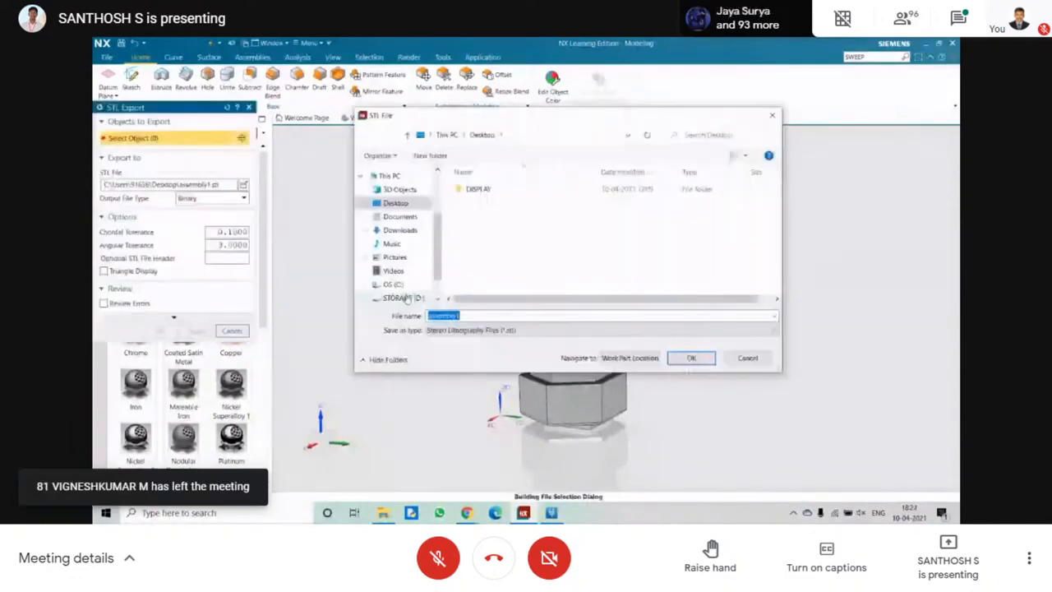
left_click(406, 298)
left_click(691, 358)
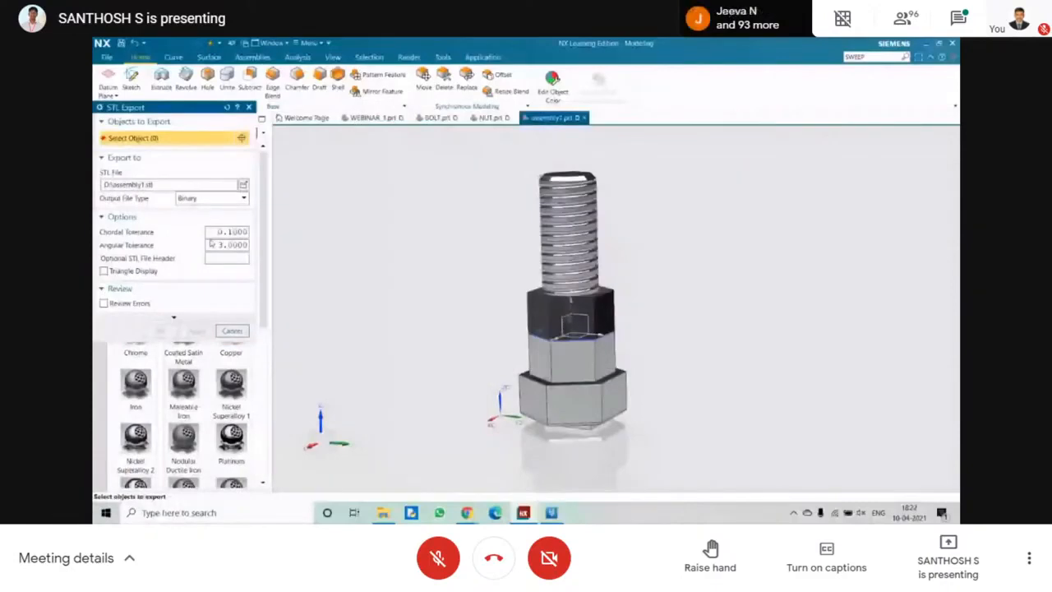
Export the bolt and both nuts to the STL file with chordal and angular tolerances of 1.
double_click(227, 232)
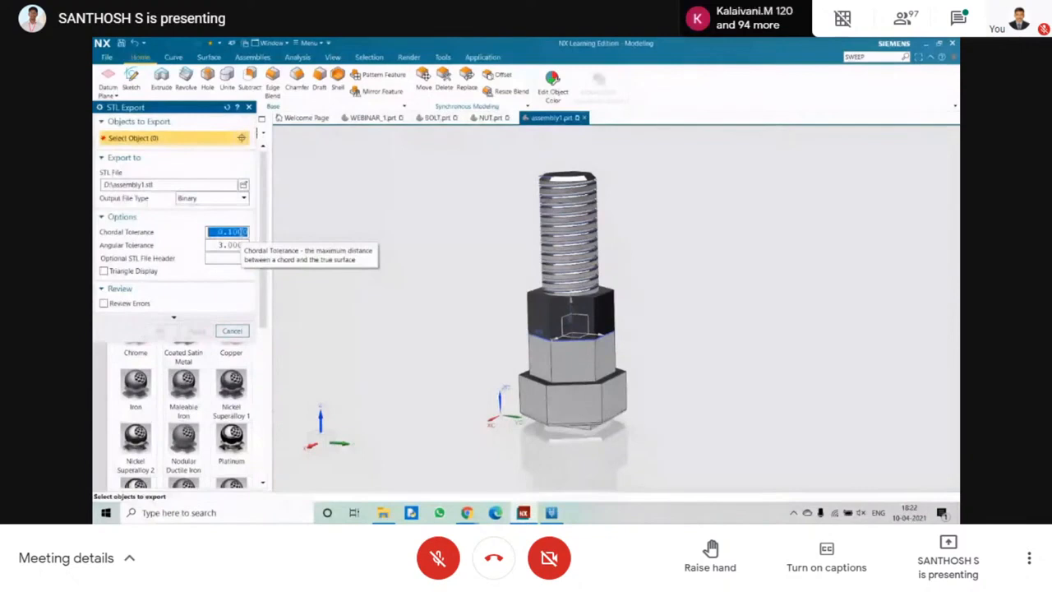
type("1")
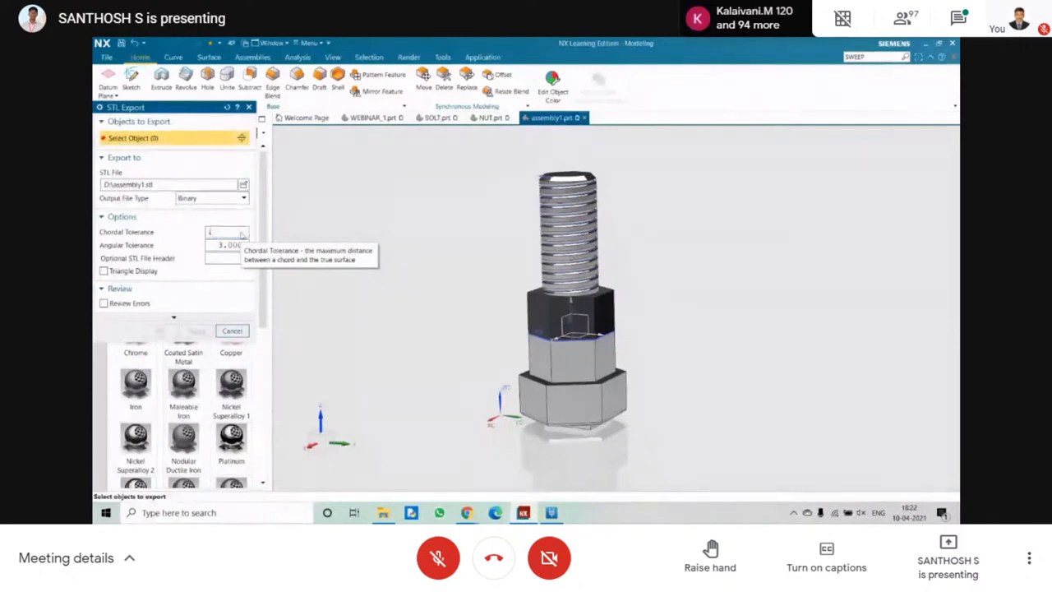
key("Tab")
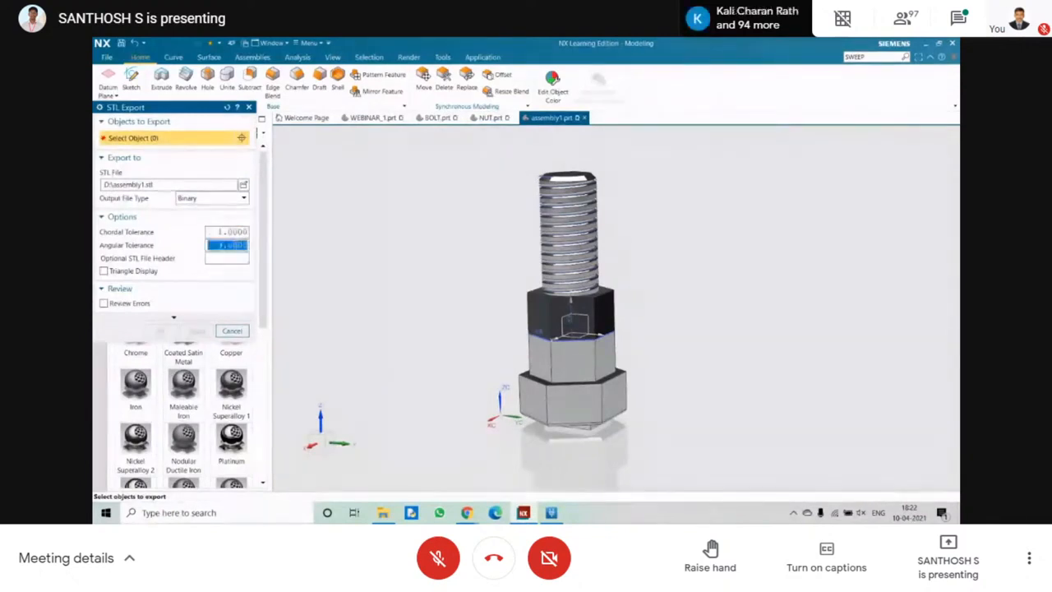
type("1")
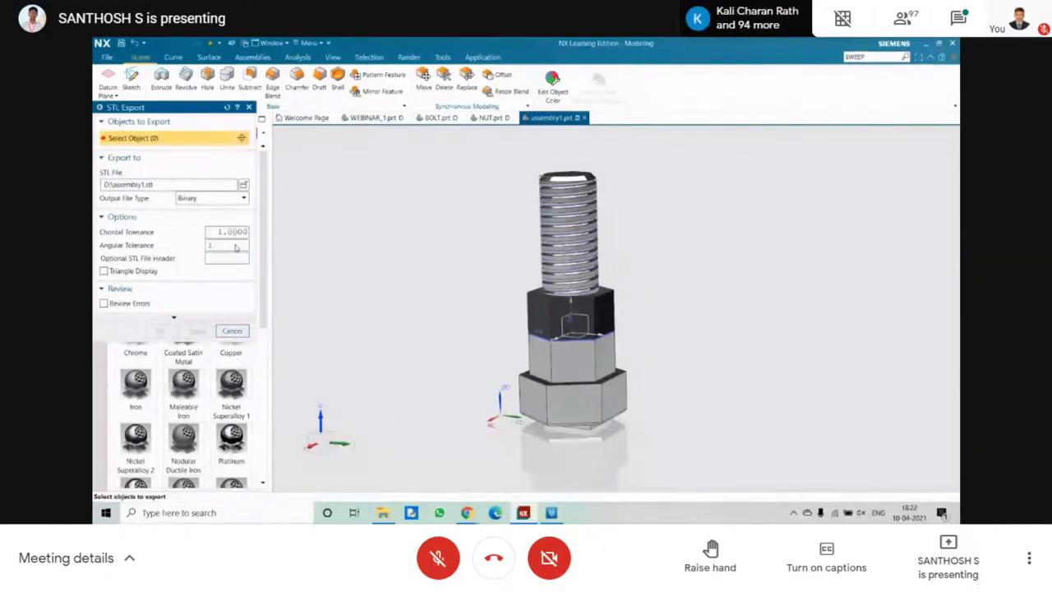
left_click_drag(444, 163, 682, 455)
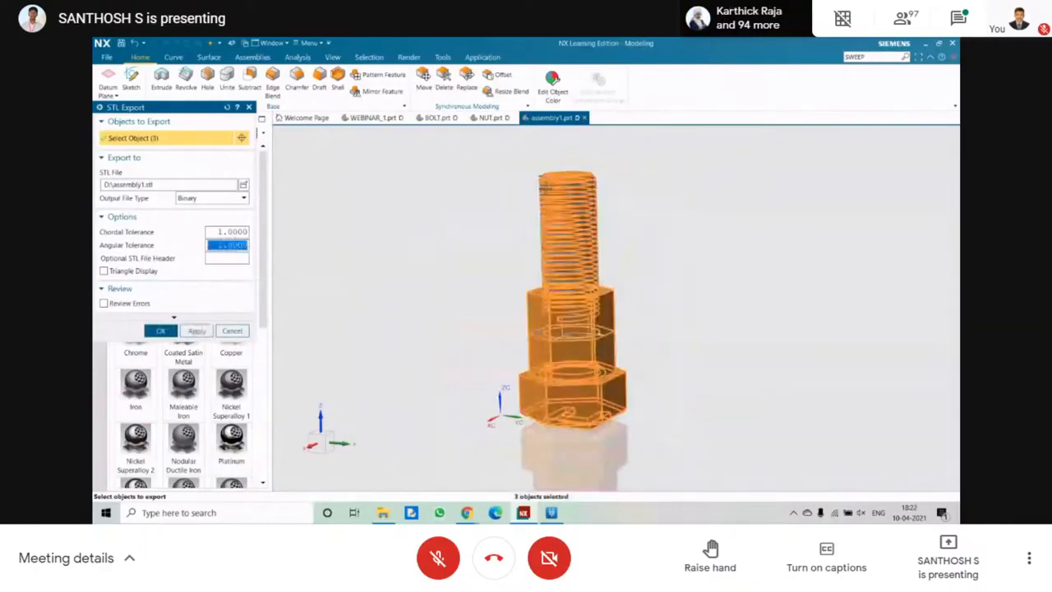
left_click(162, 331)
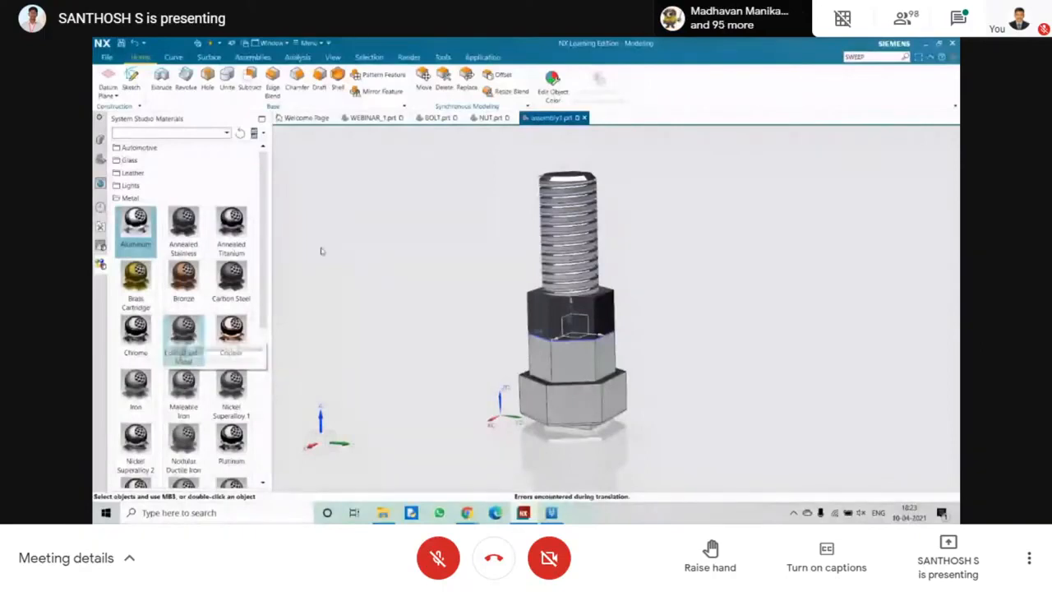
Apply the Annealed Titanium material to the upper nut.
left_click(572, 316)
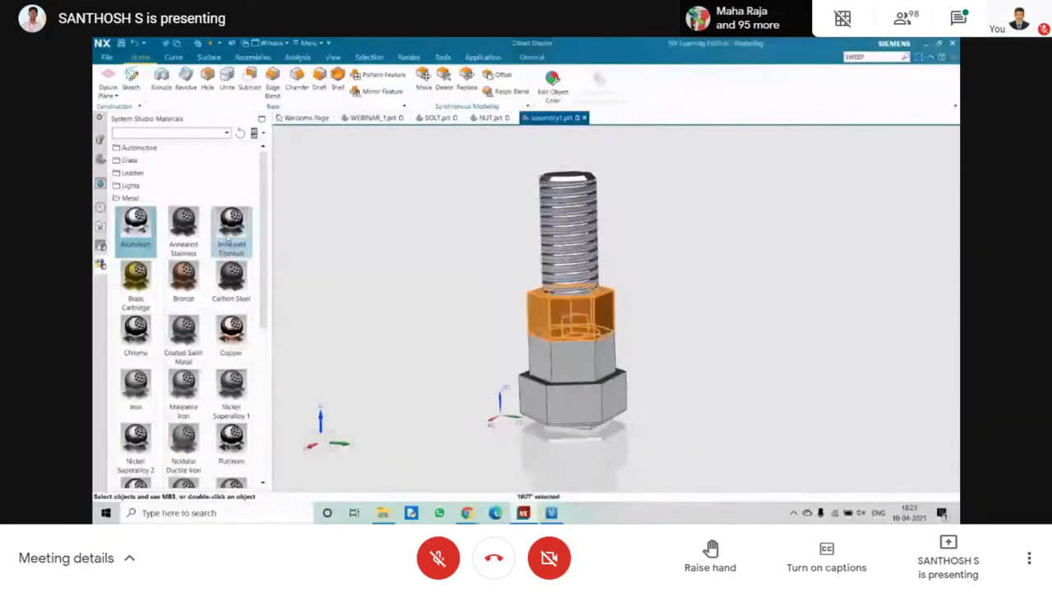
left_click(228, 234)
mouse_move(345, 317)
middle_mouse_down()
mouse_move(374, 318)
mouse_move(331, 324)
middle_mouse_up()
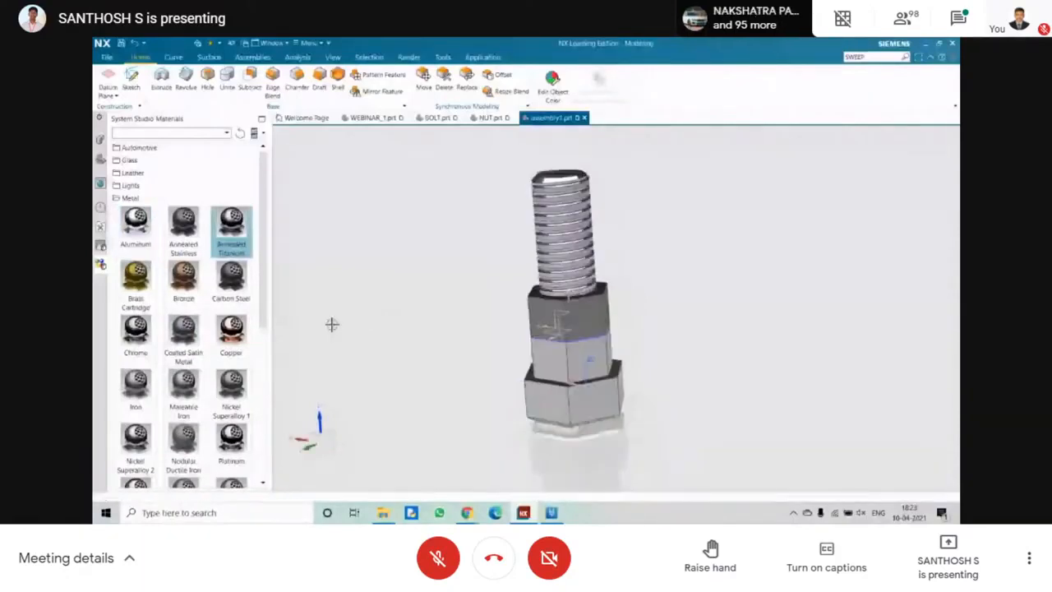